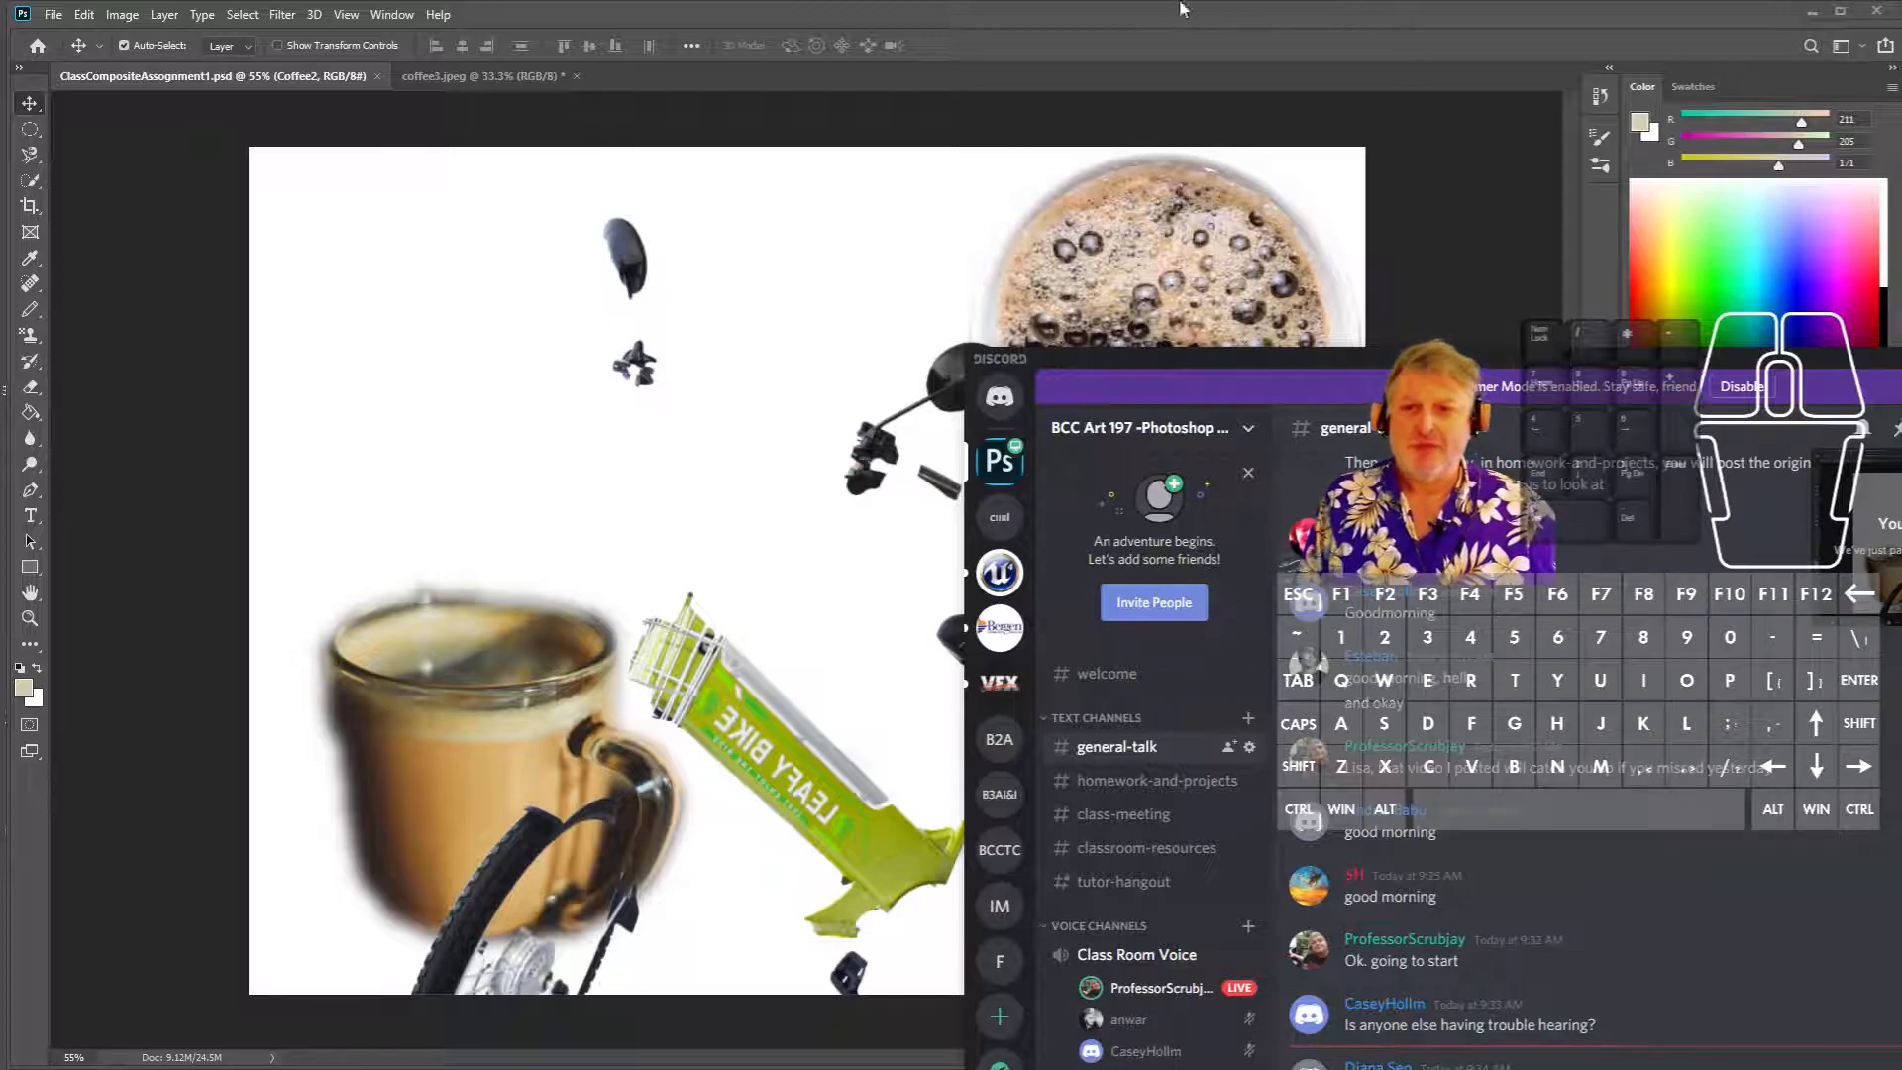
- Drag the Discord chat window down and out of the way so the coffee-and-bike composite shows
drag(1589, 359, 1901, 644)
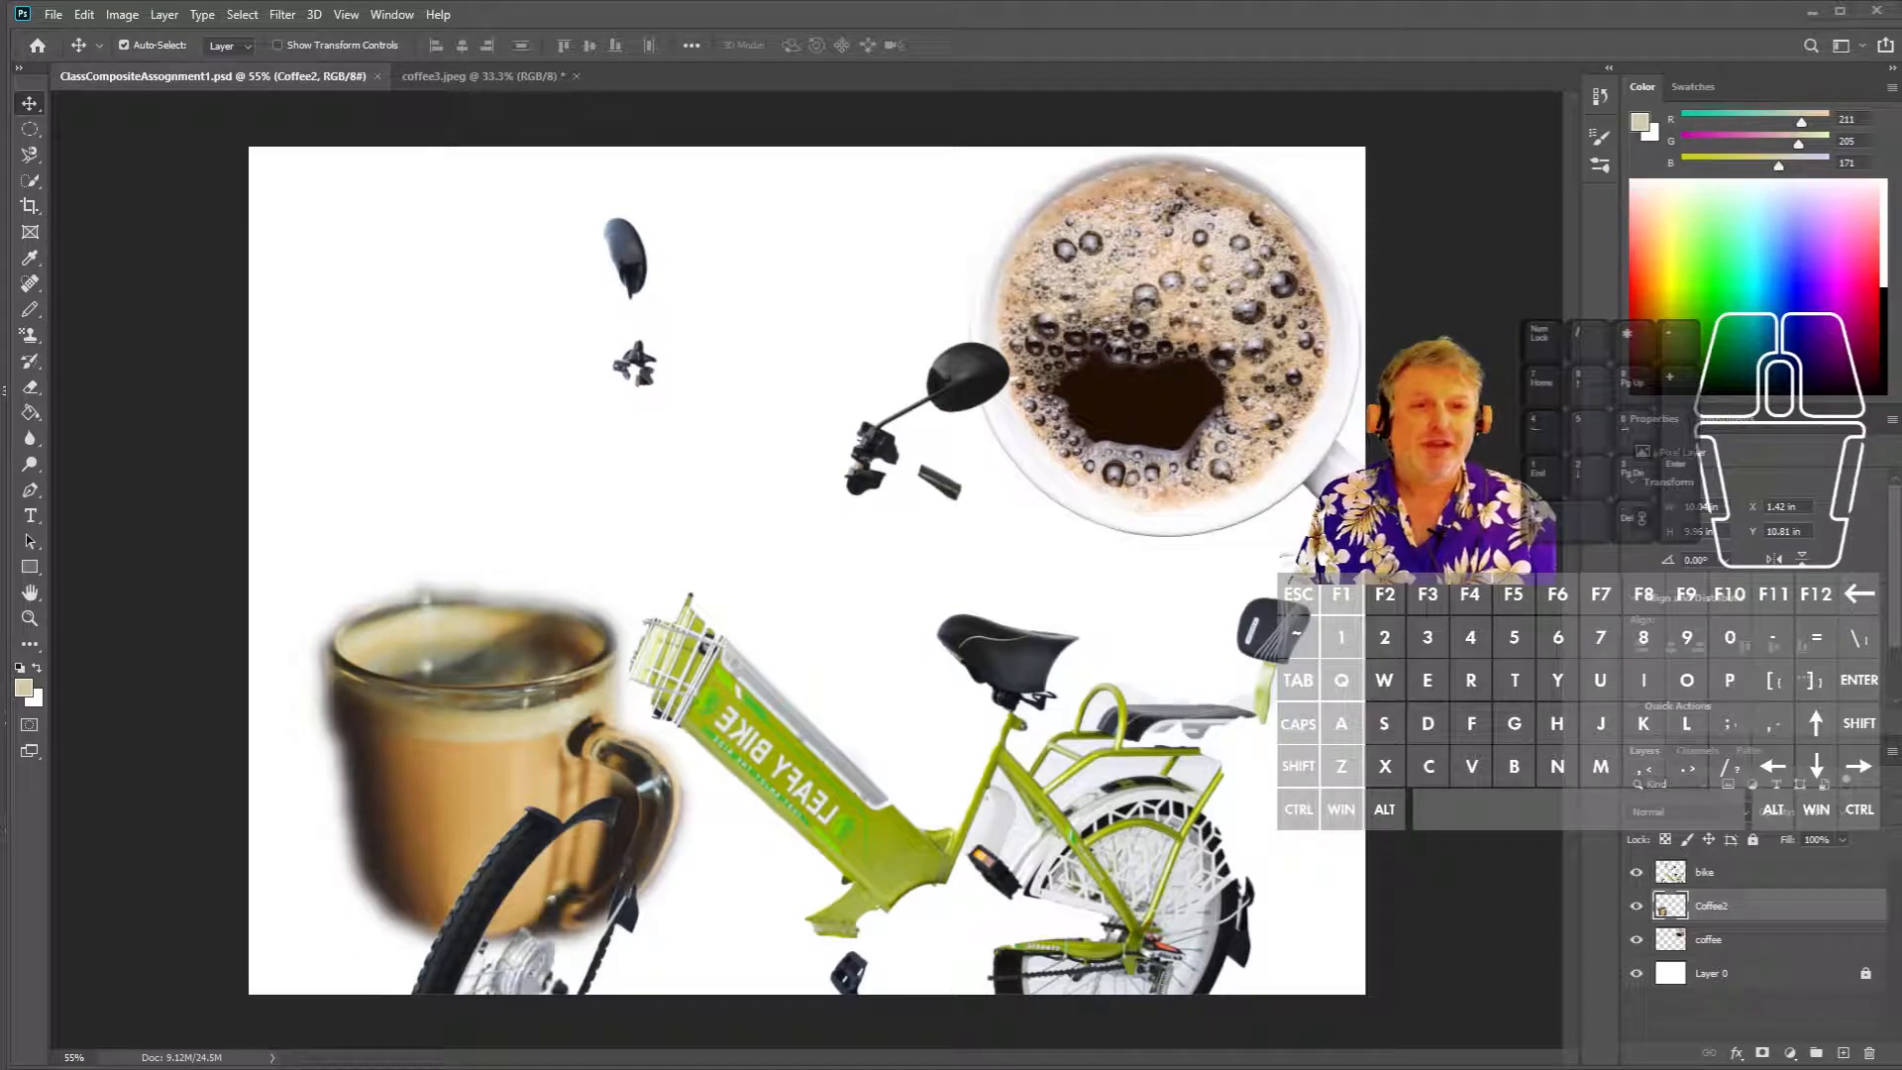
- Drag the divider above the Layers panel down a little to resize it
drag(1798, 740, 1782, 837)
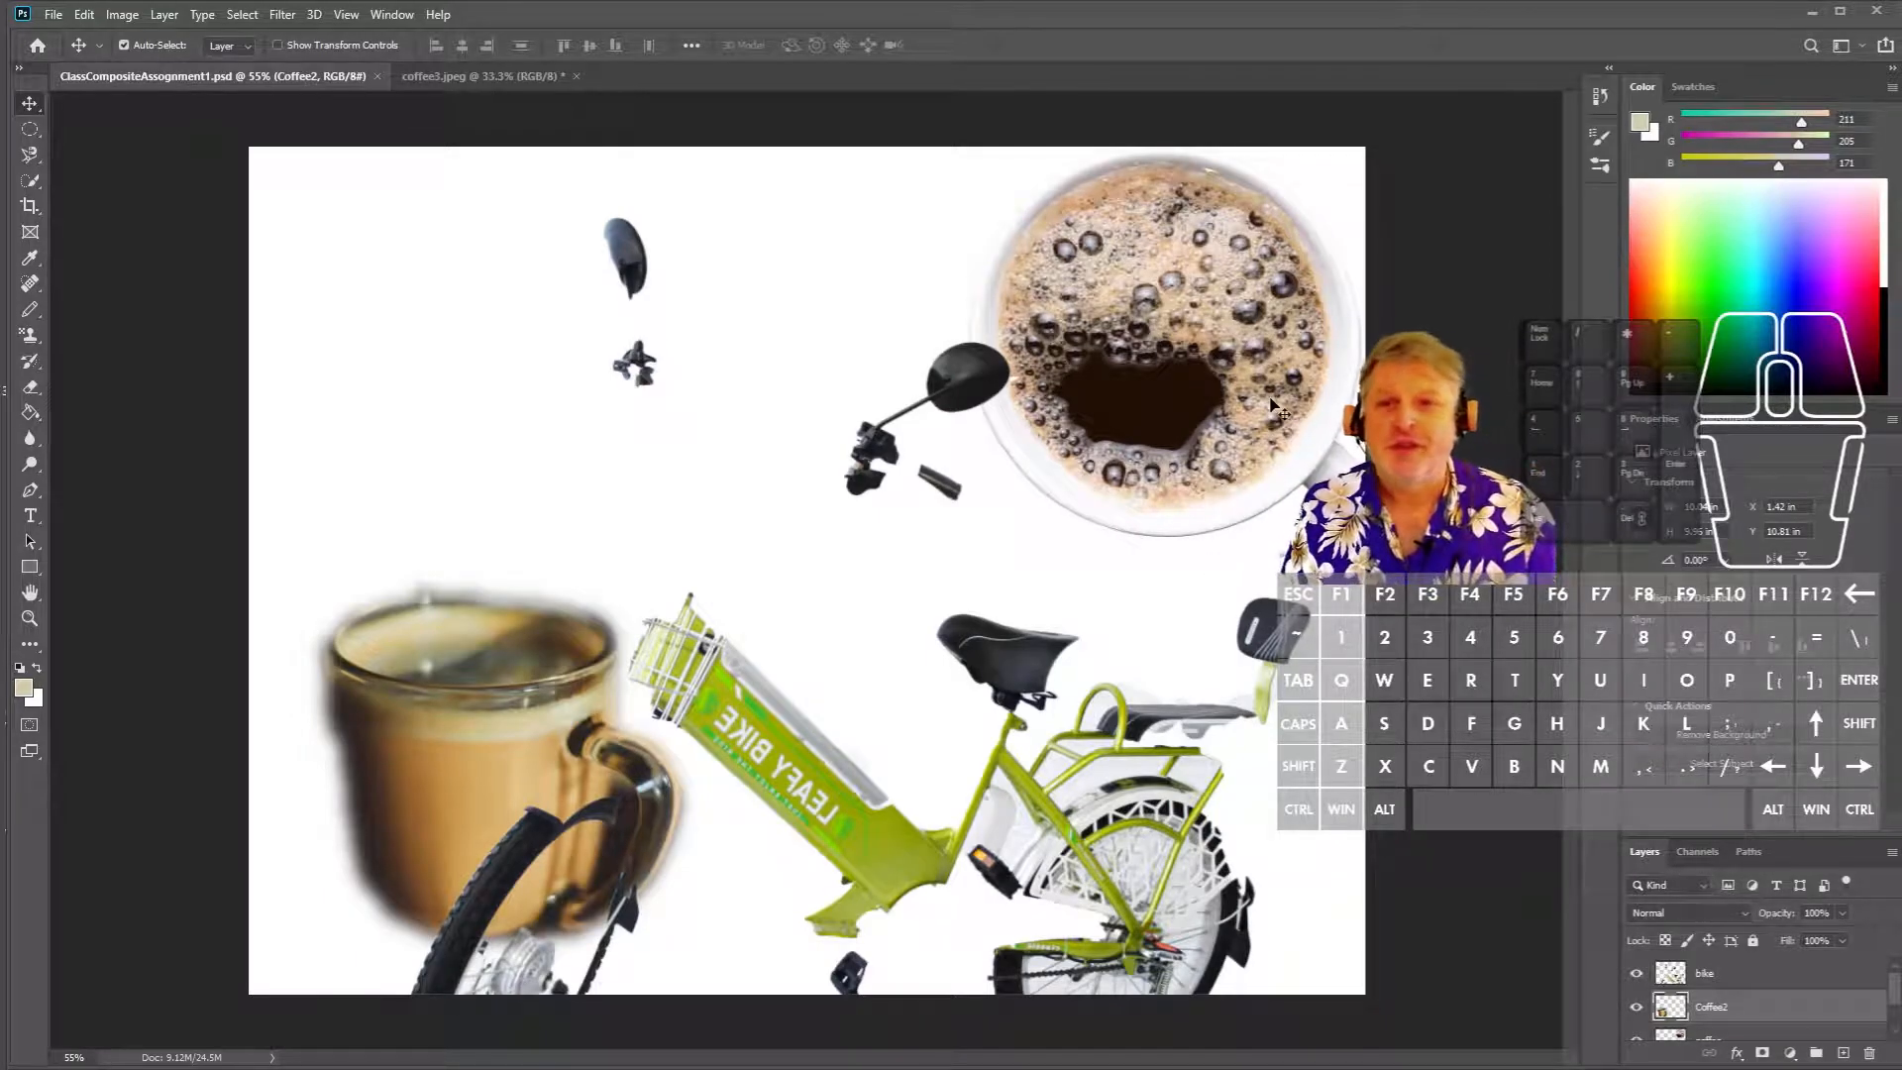
- Expand and re-collapse the panel dock, then choose the Photography workspace preset
click(1607, 71)
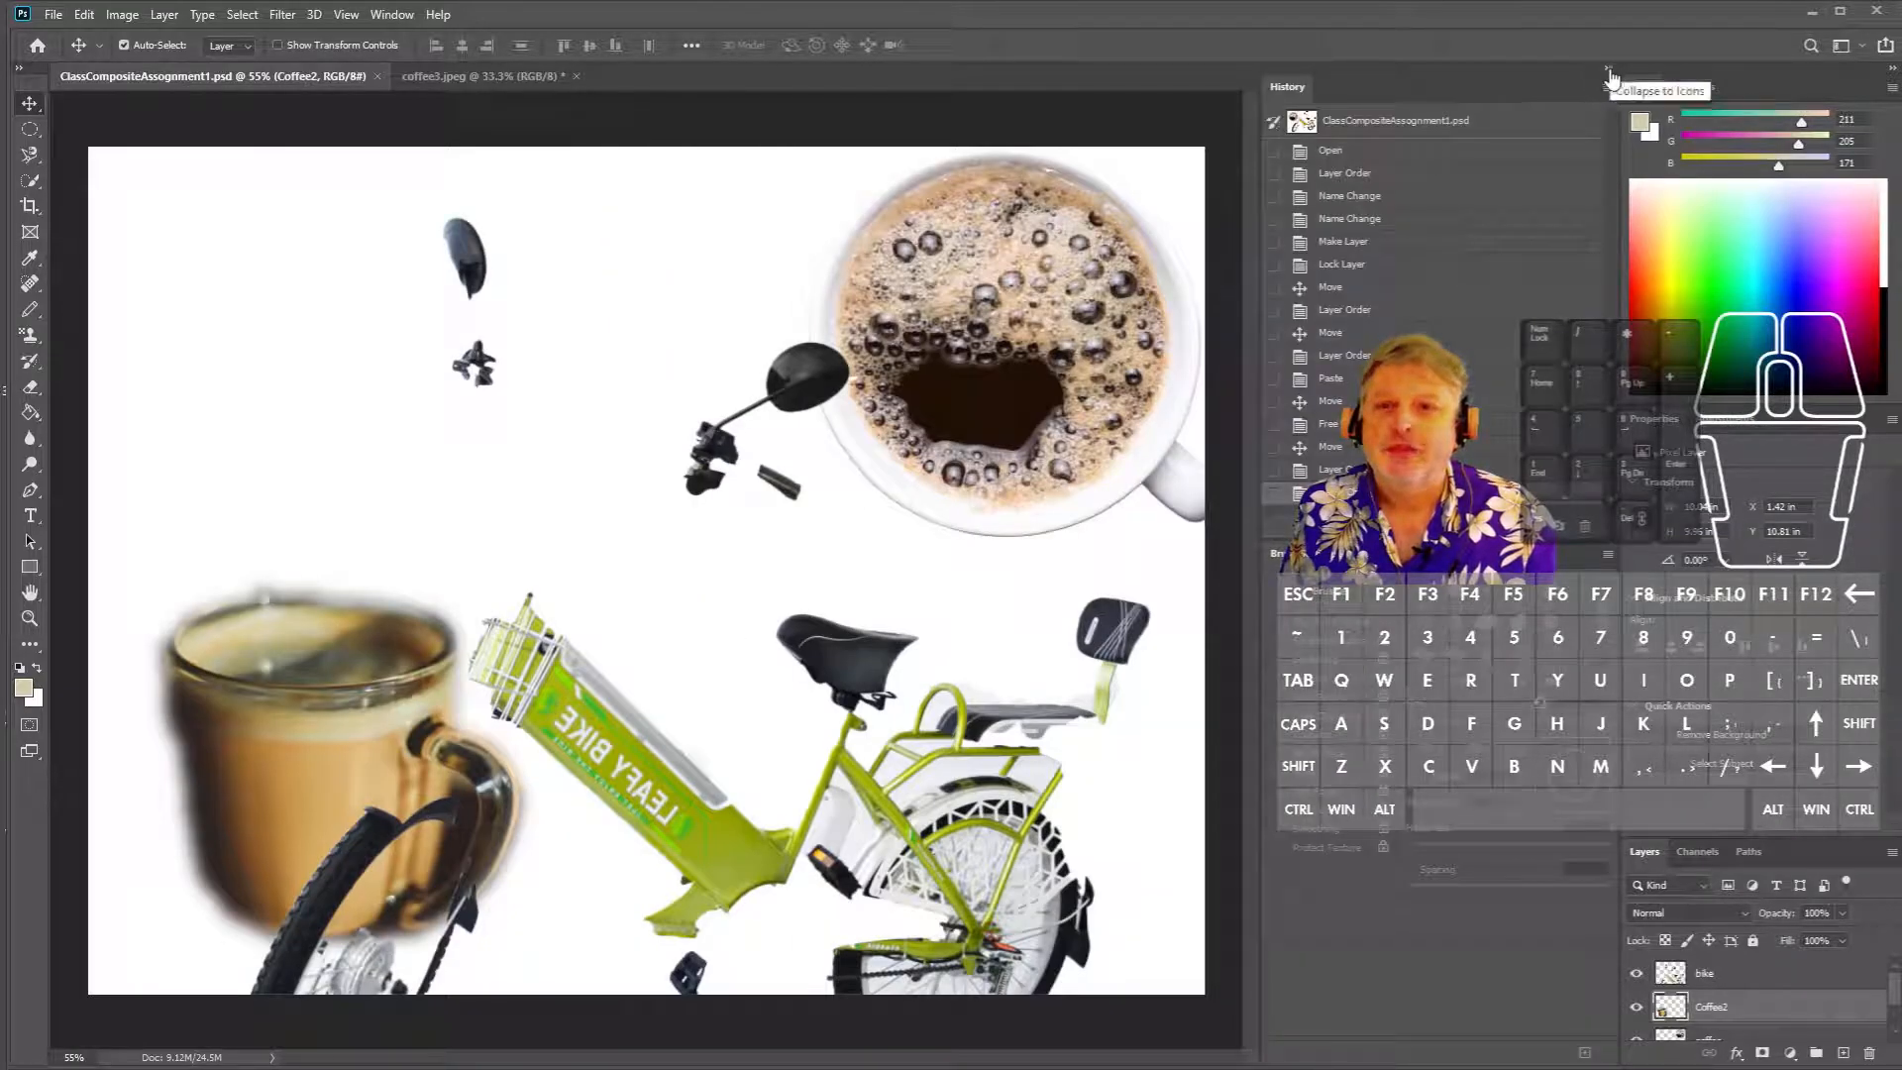
click(1609, 71)
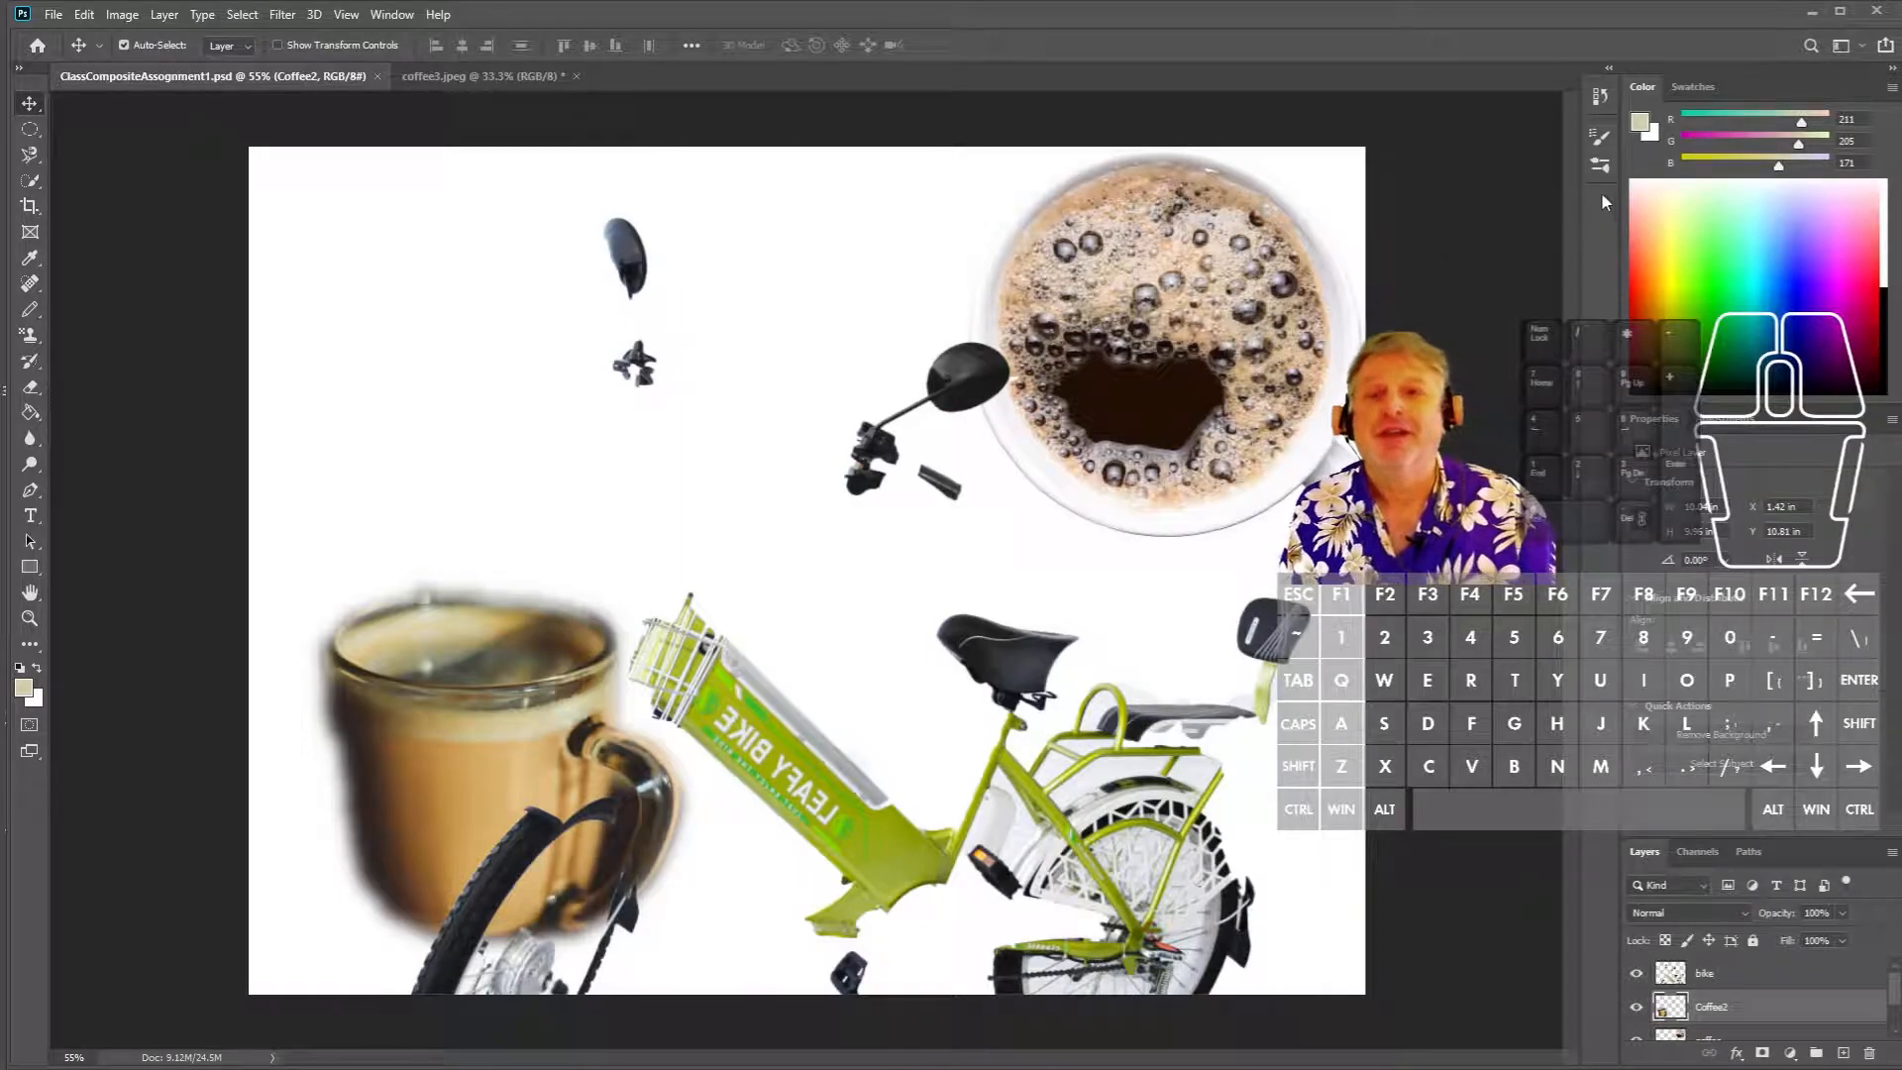
click(1864, 51)
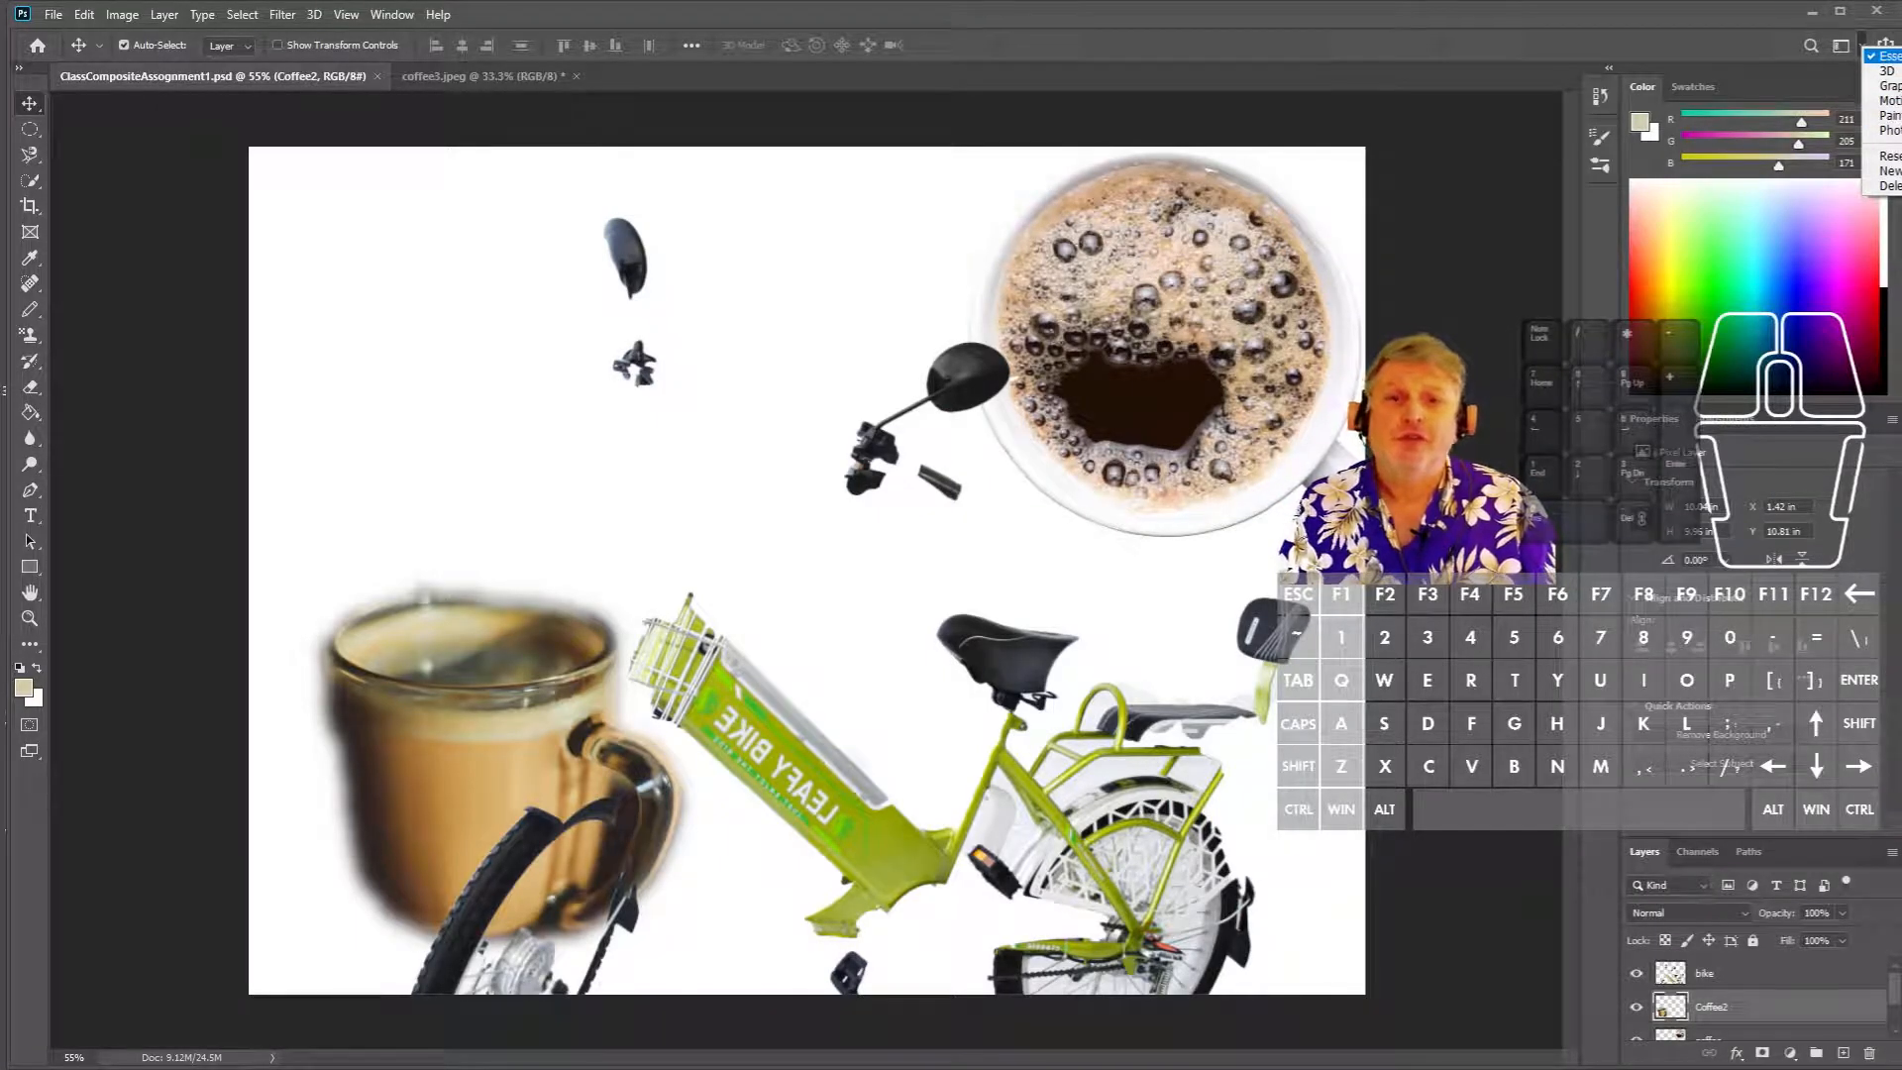
click(1885, 58)
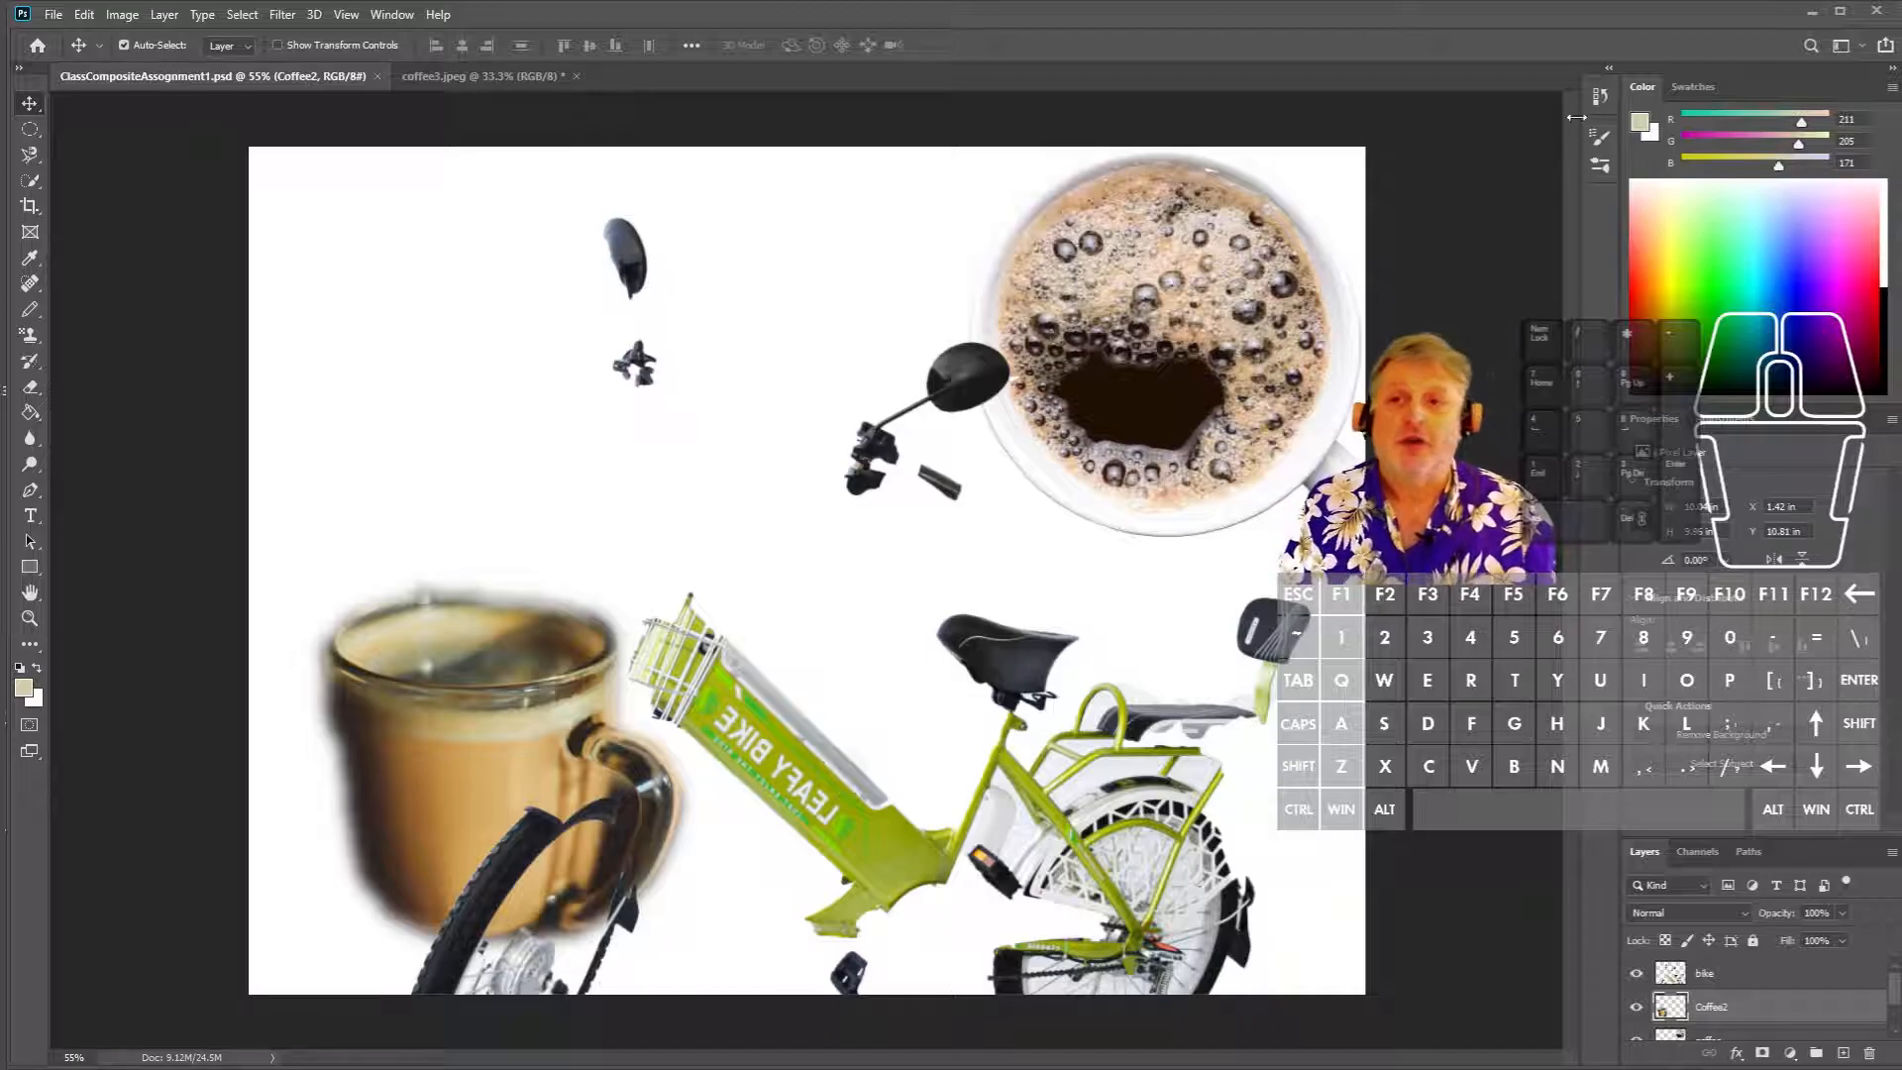
click(1864, 46)
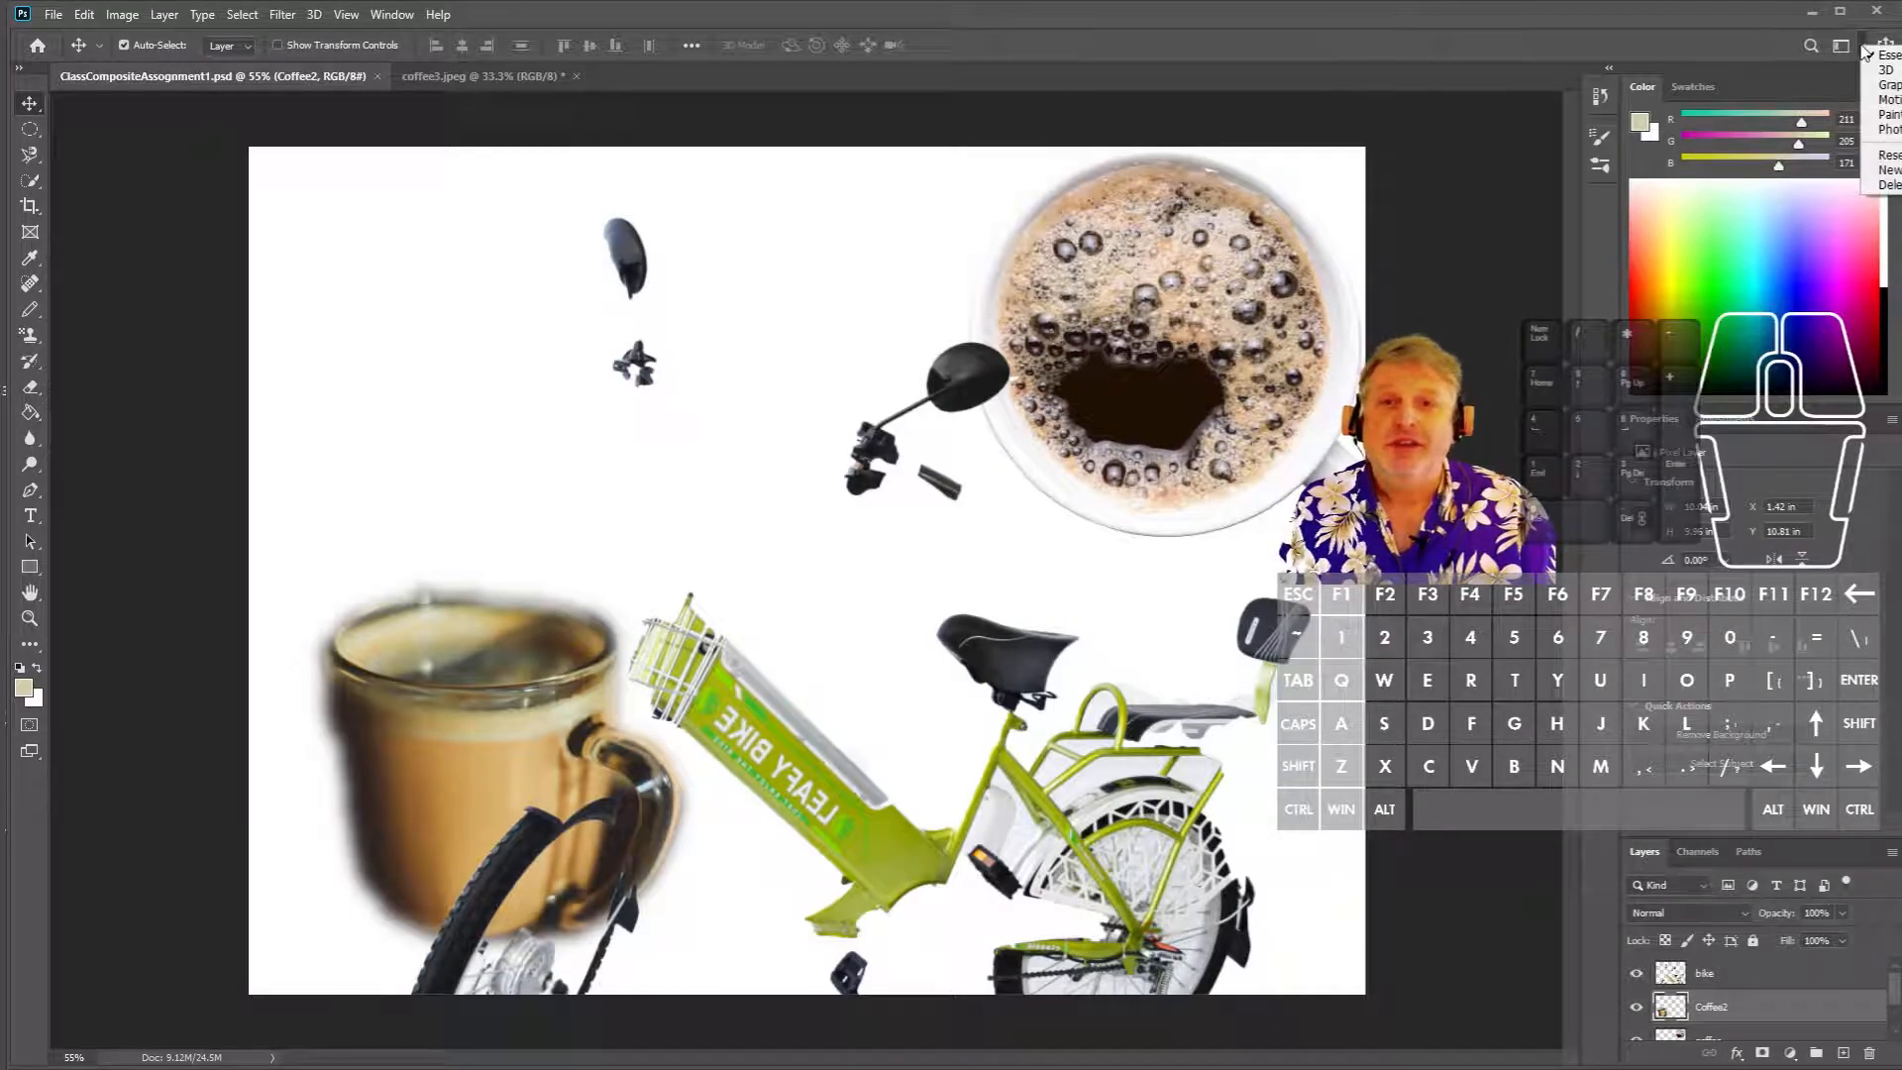
click(1887, 129)
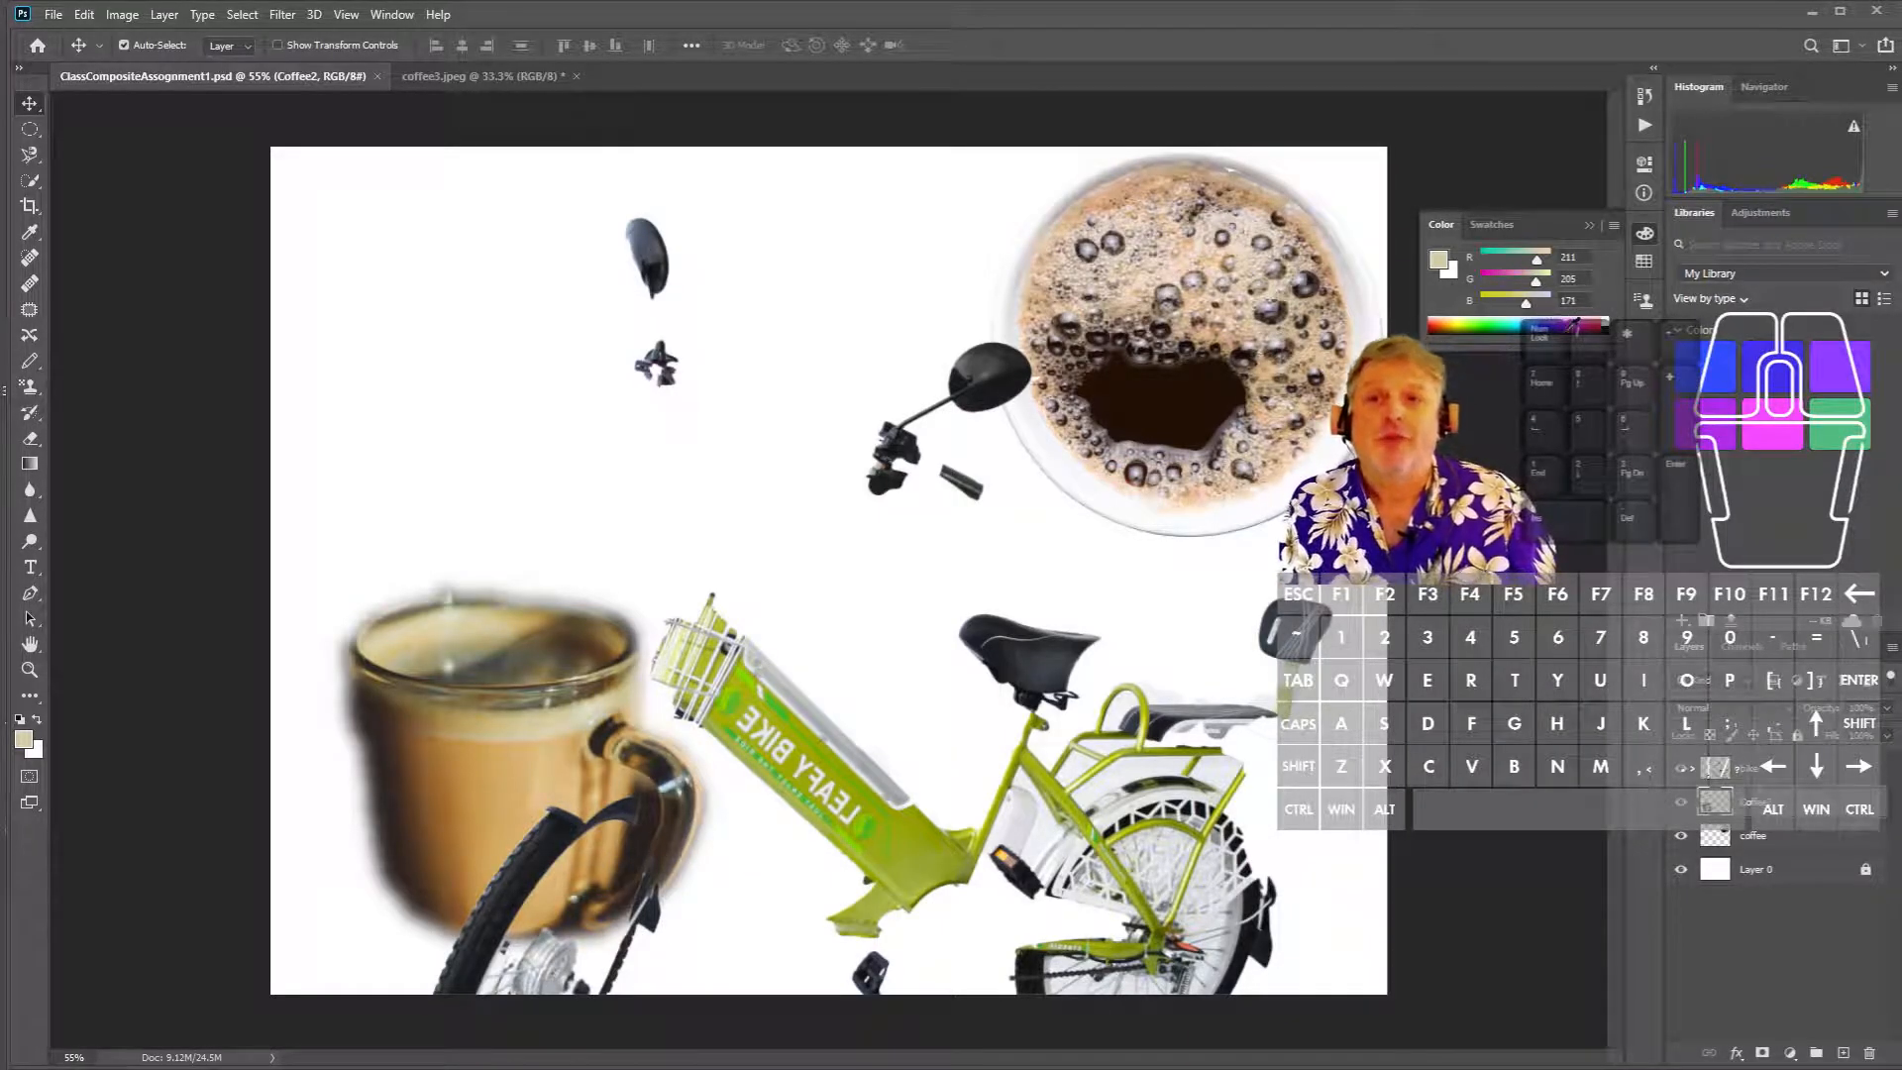
- Enlarge and float the Color panel, widen the panel columns, then reset the workspace to defaults
drag(1545, 339, 1548, 540)
drag(1421, 431, 1212, 431)
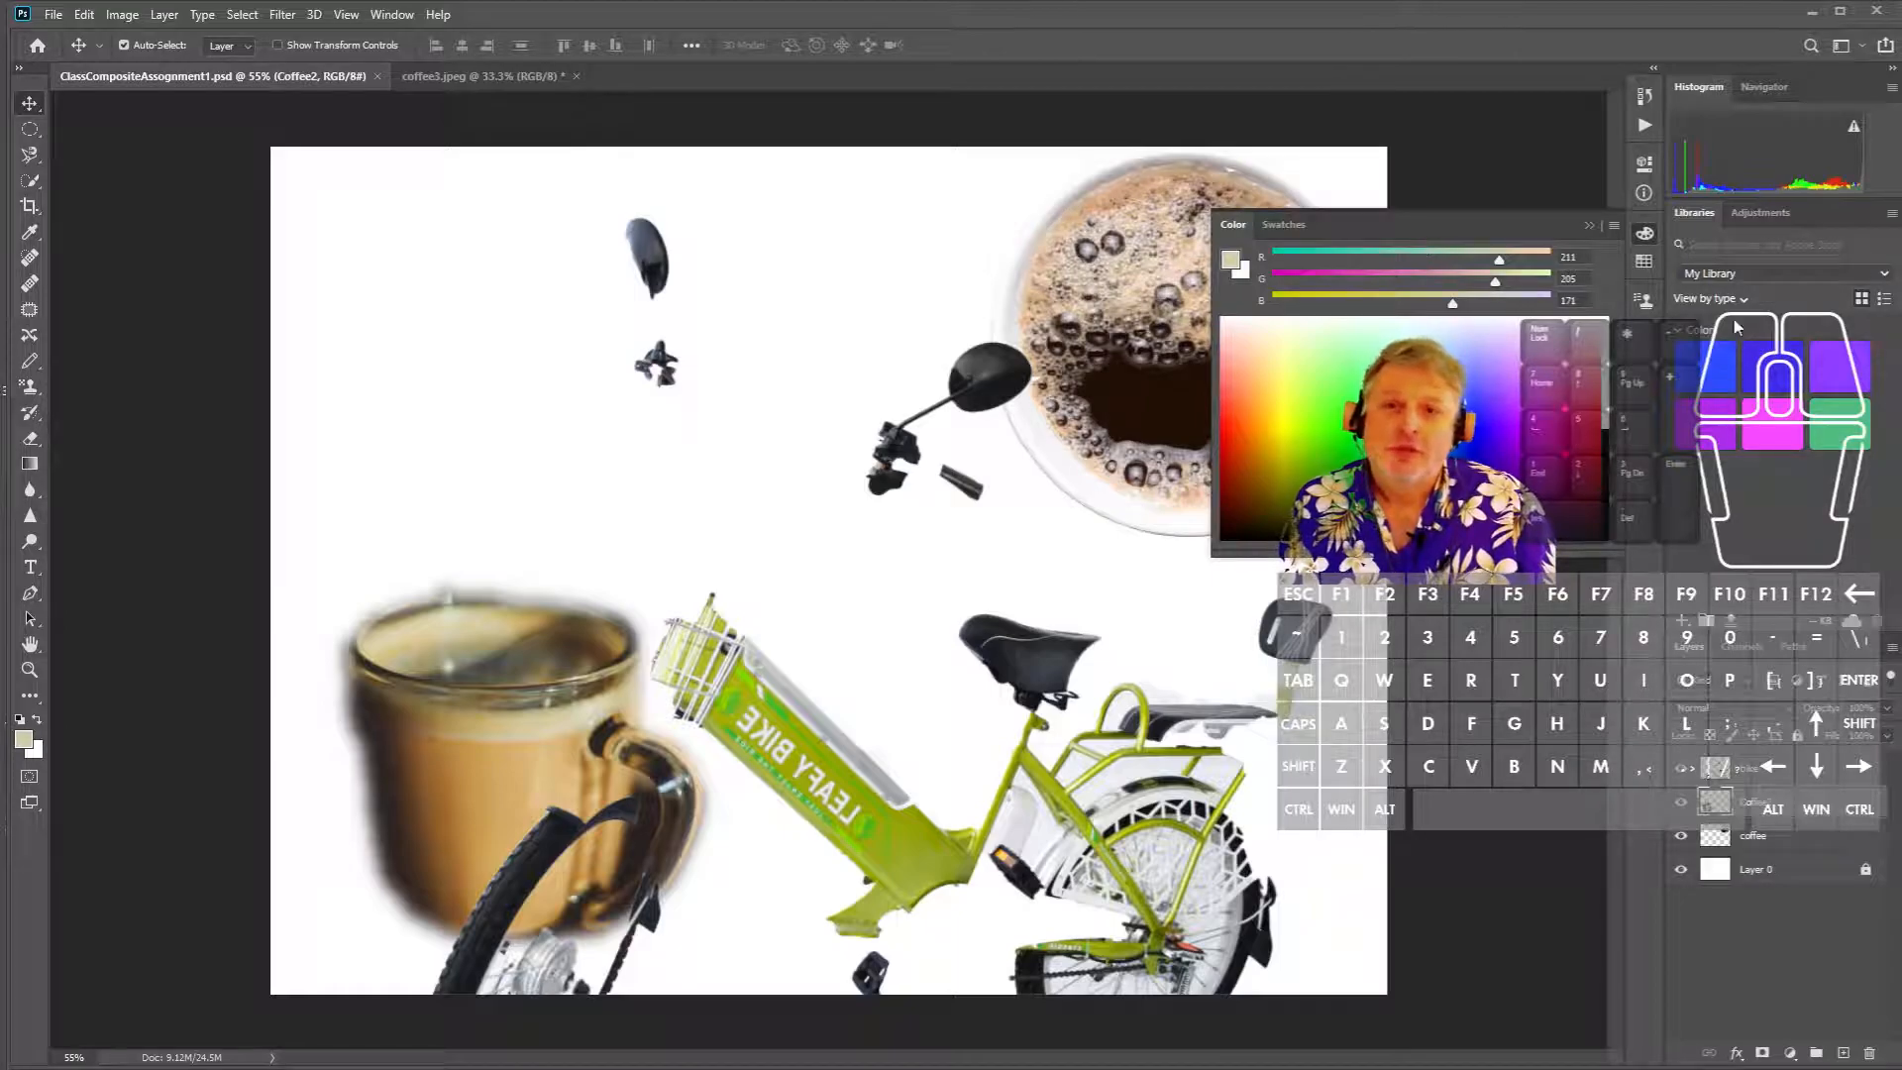
drag(1365, 212, 1761, 207)
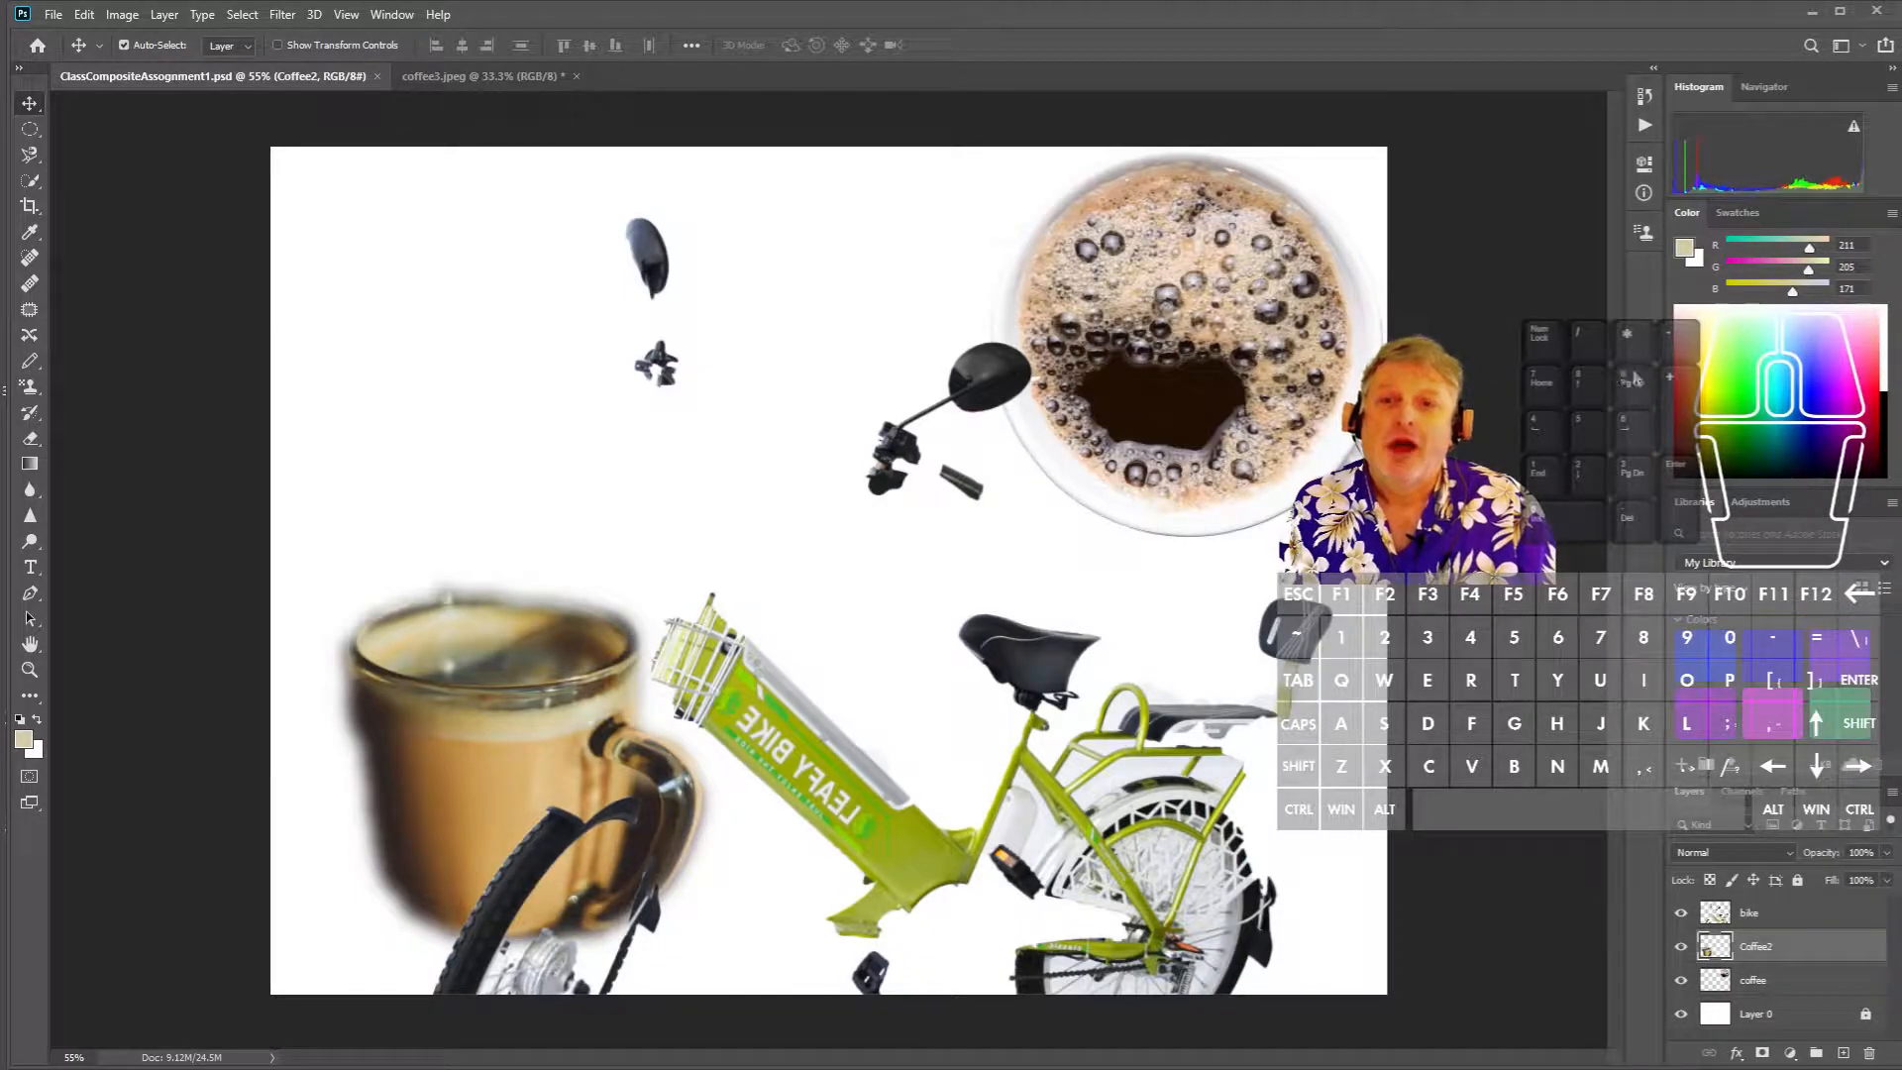
drag(1621, 376, 1541, 382)
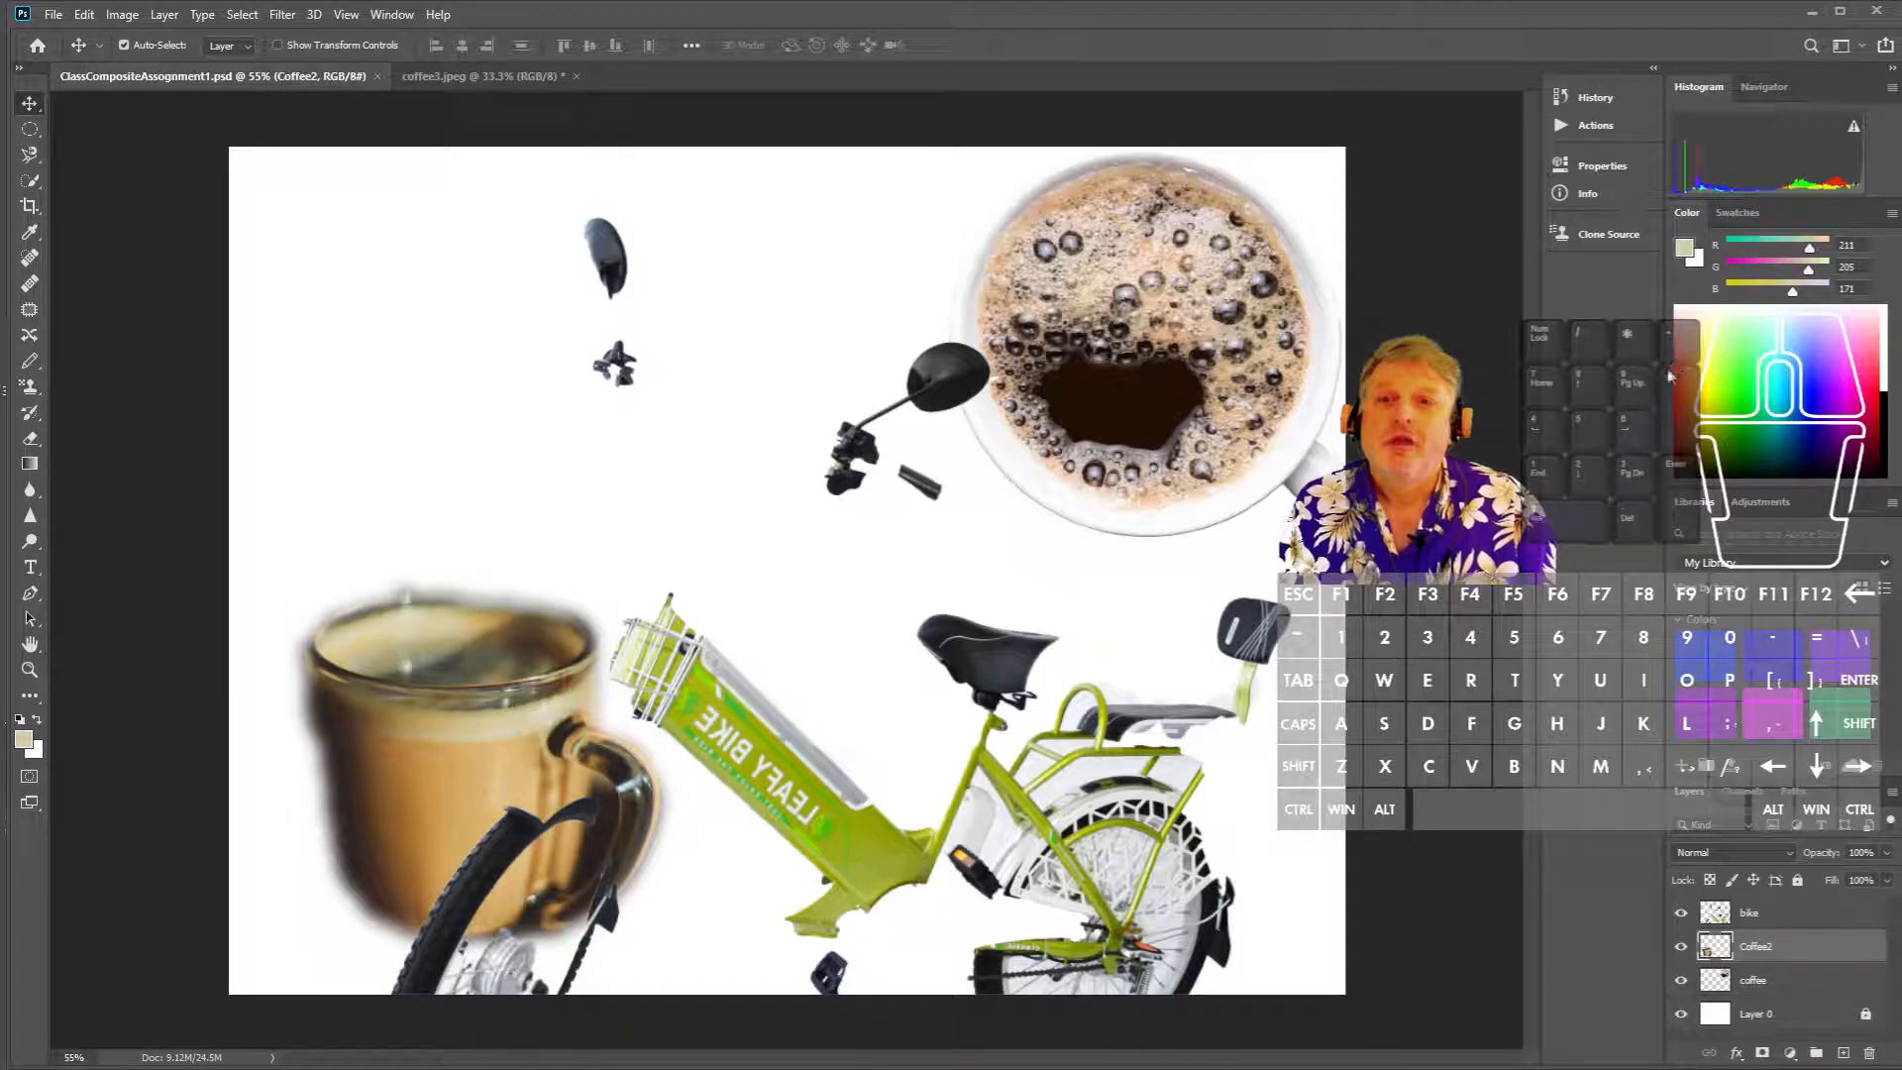
drag(1671, 371, 1536, 400)
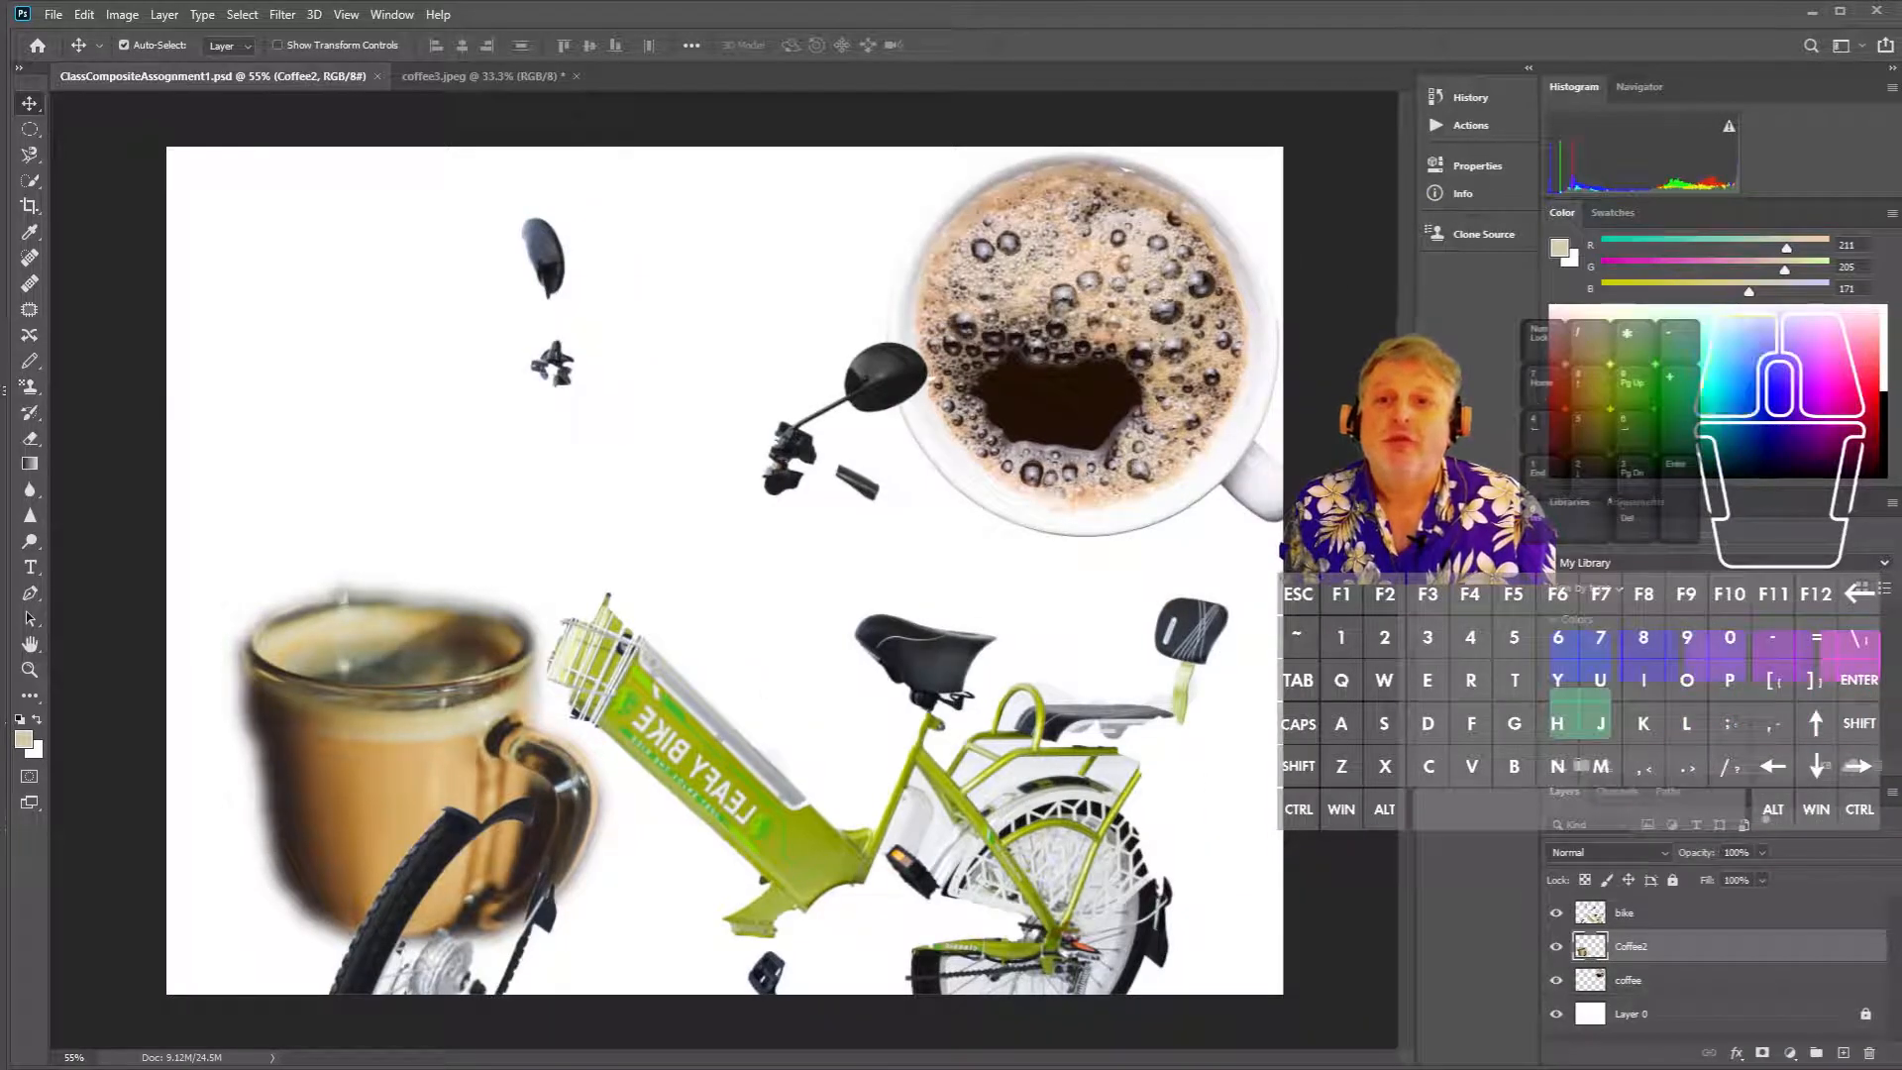
drag(1417, 426, 1505, 426)
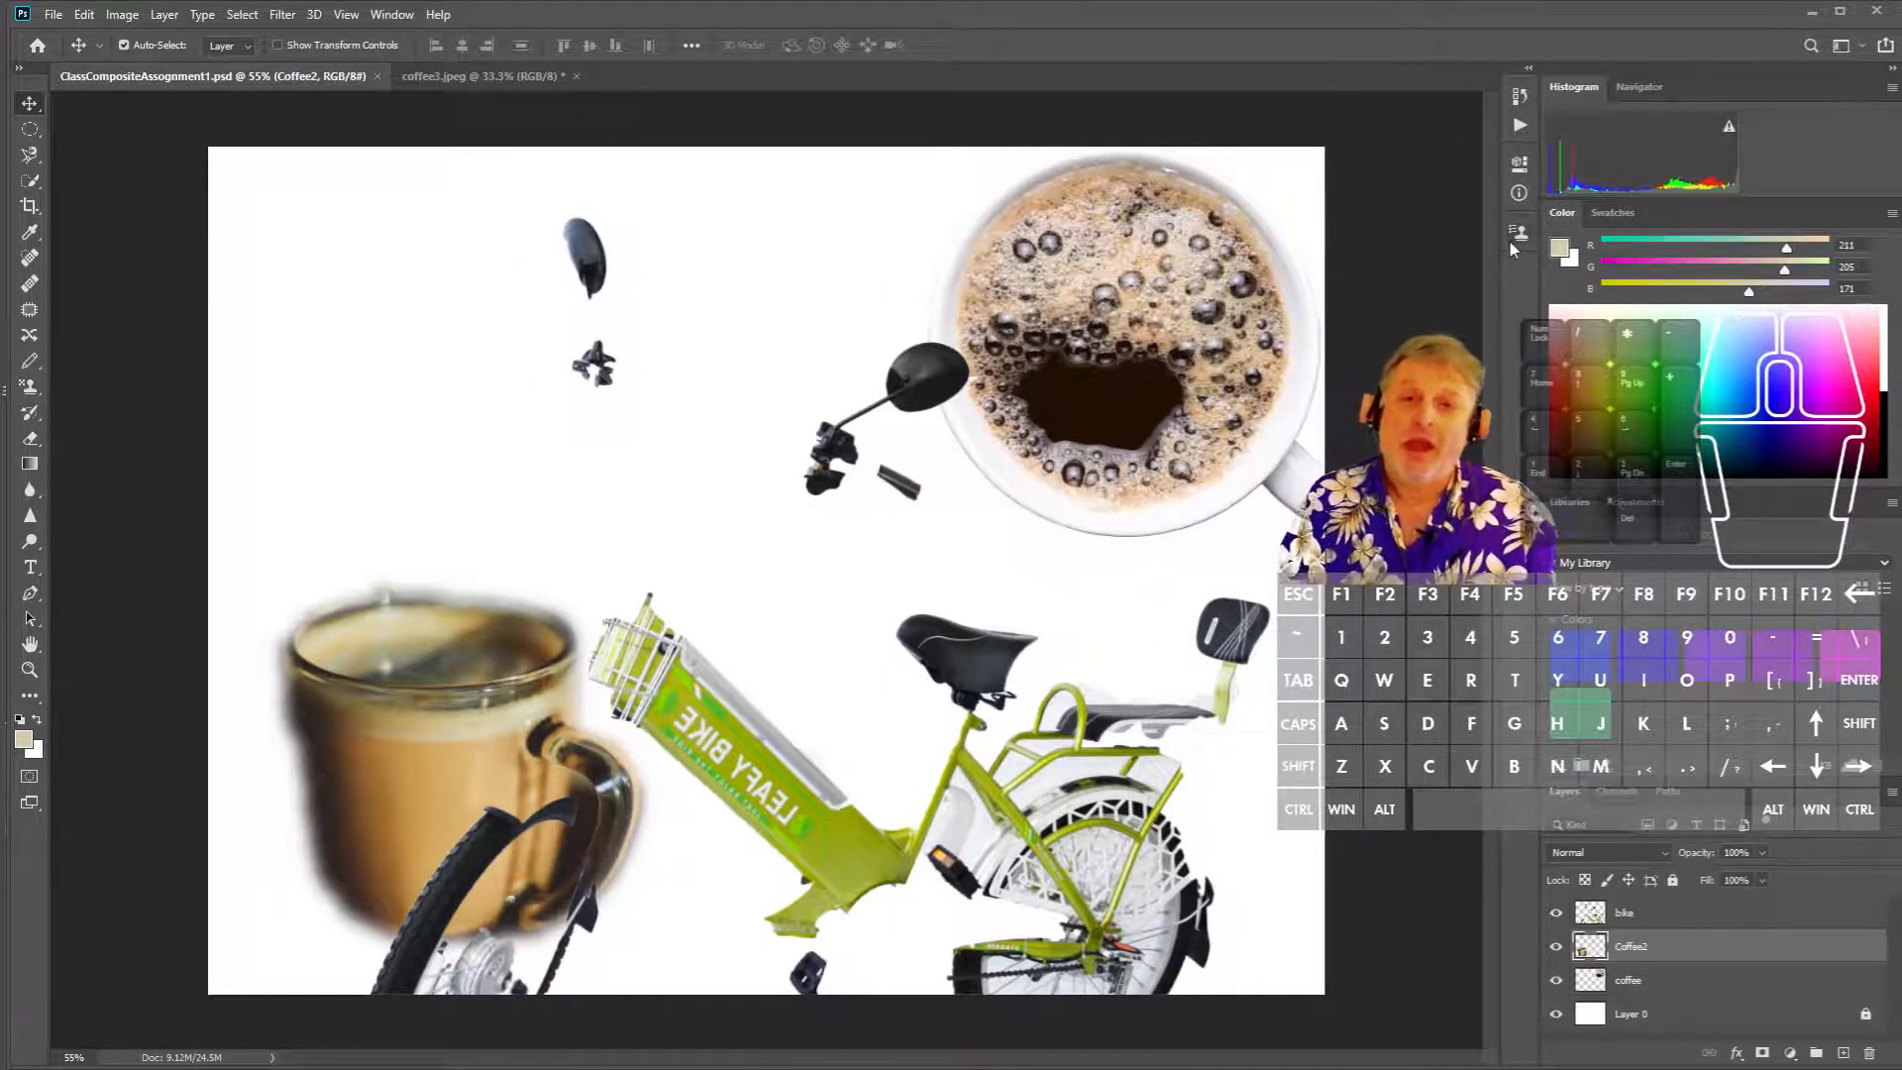
click(1881, 46)
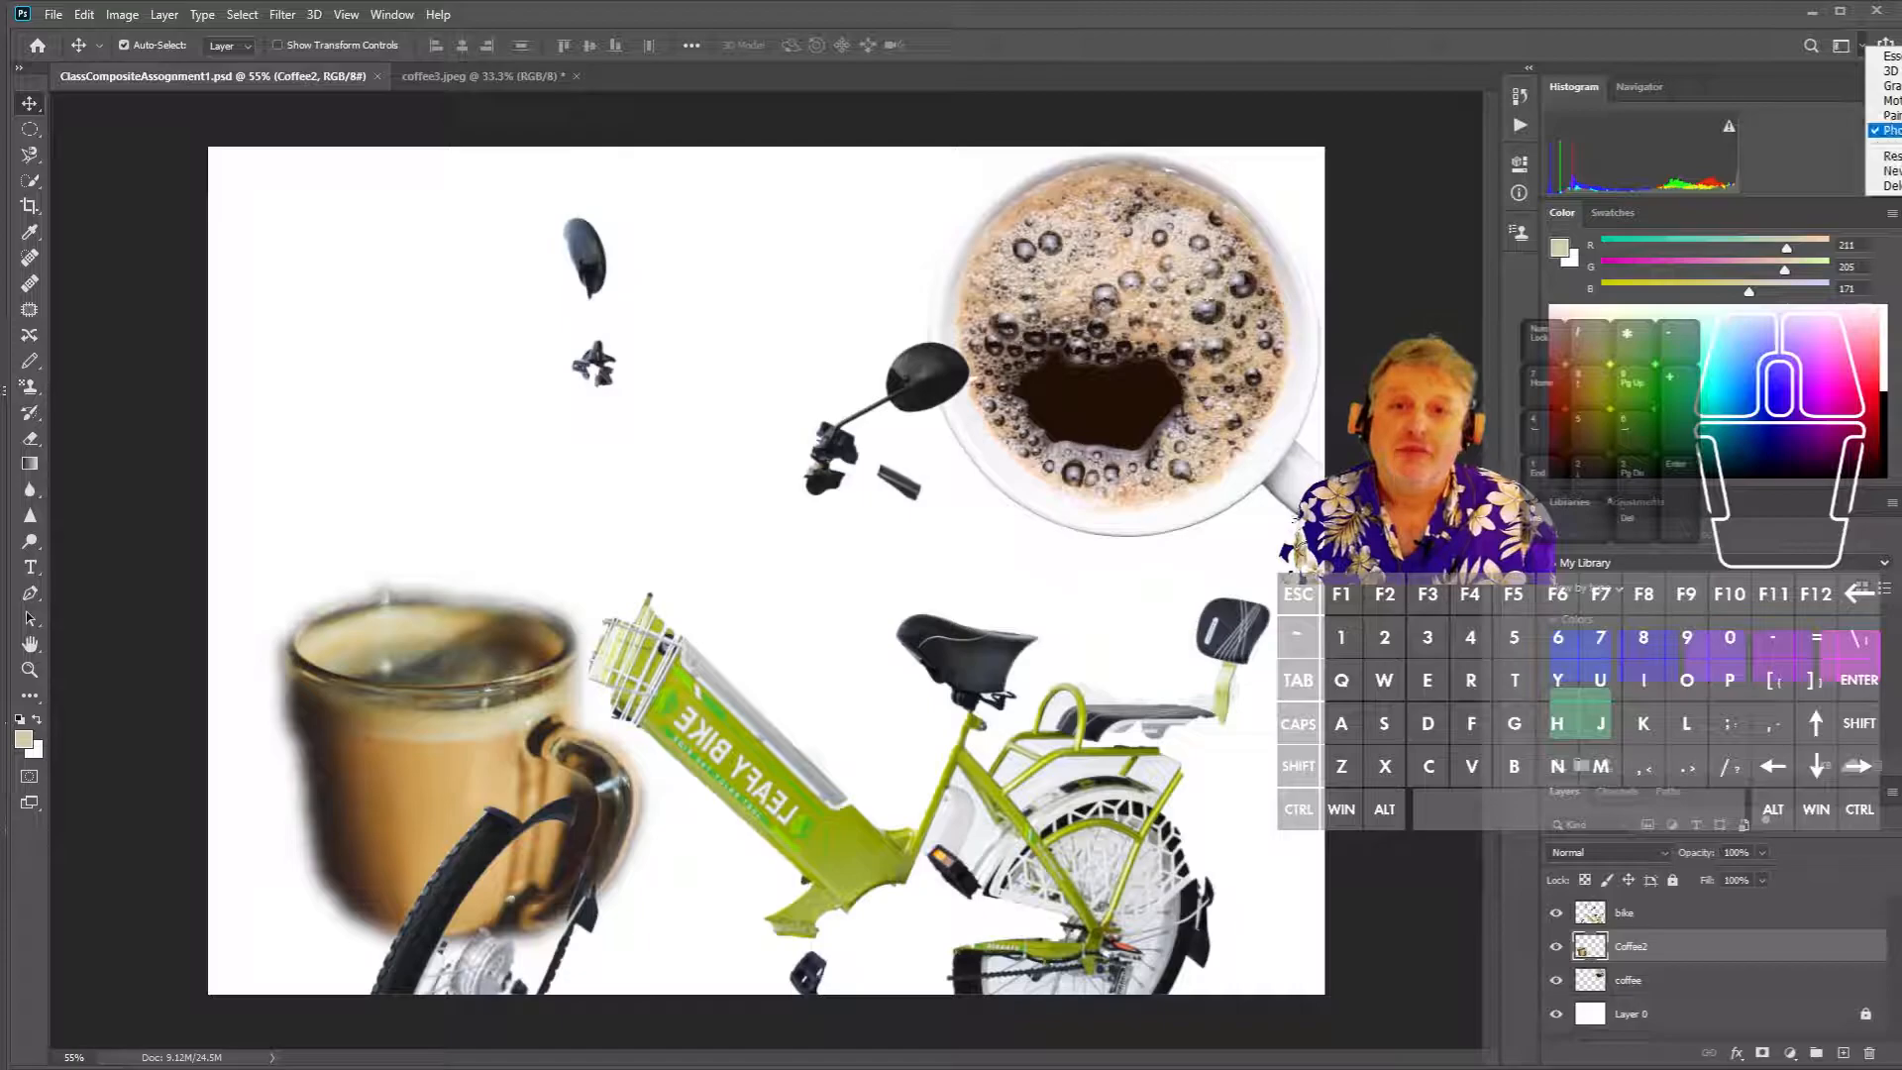
click(1888, 155)
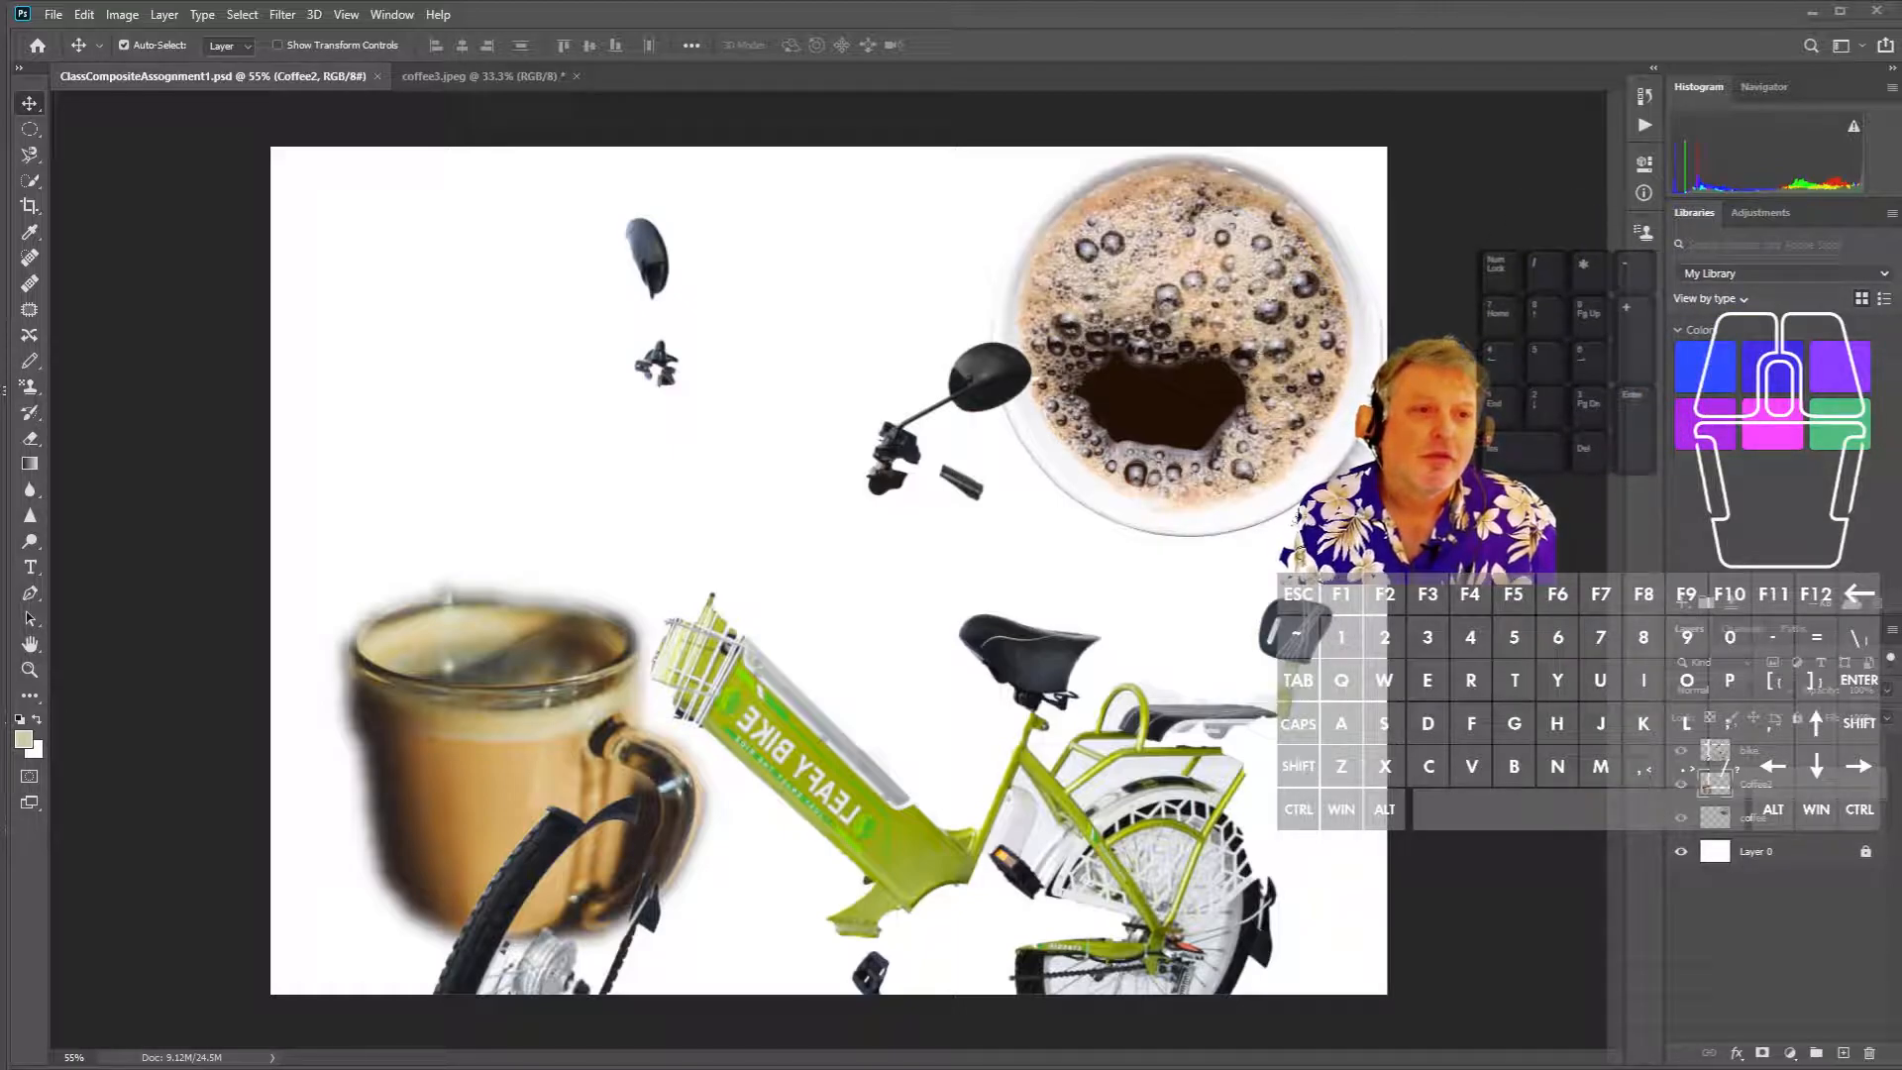
click(1716, 781)
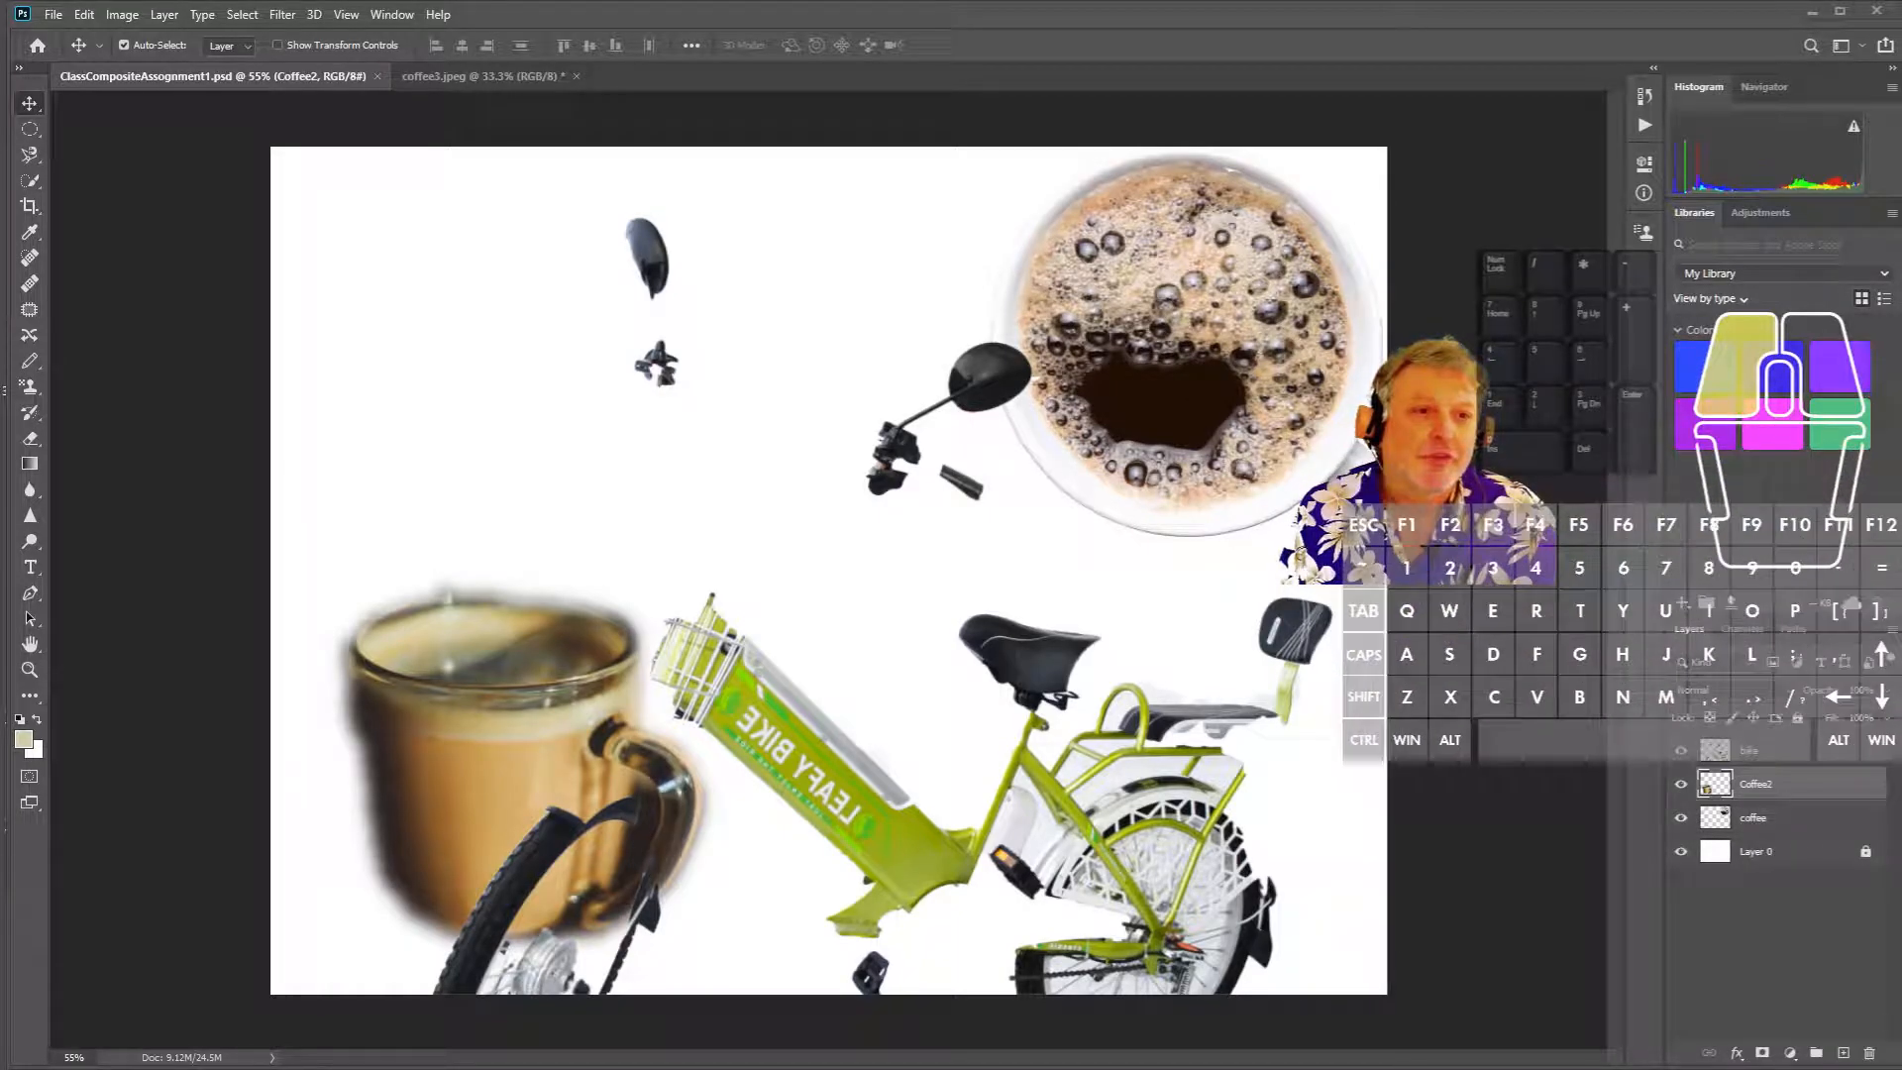
mouse_move(1570, 362)
mouse_down()
mouse_move(1568, 331)
mouse_move(1560, 383)
mouse_up()
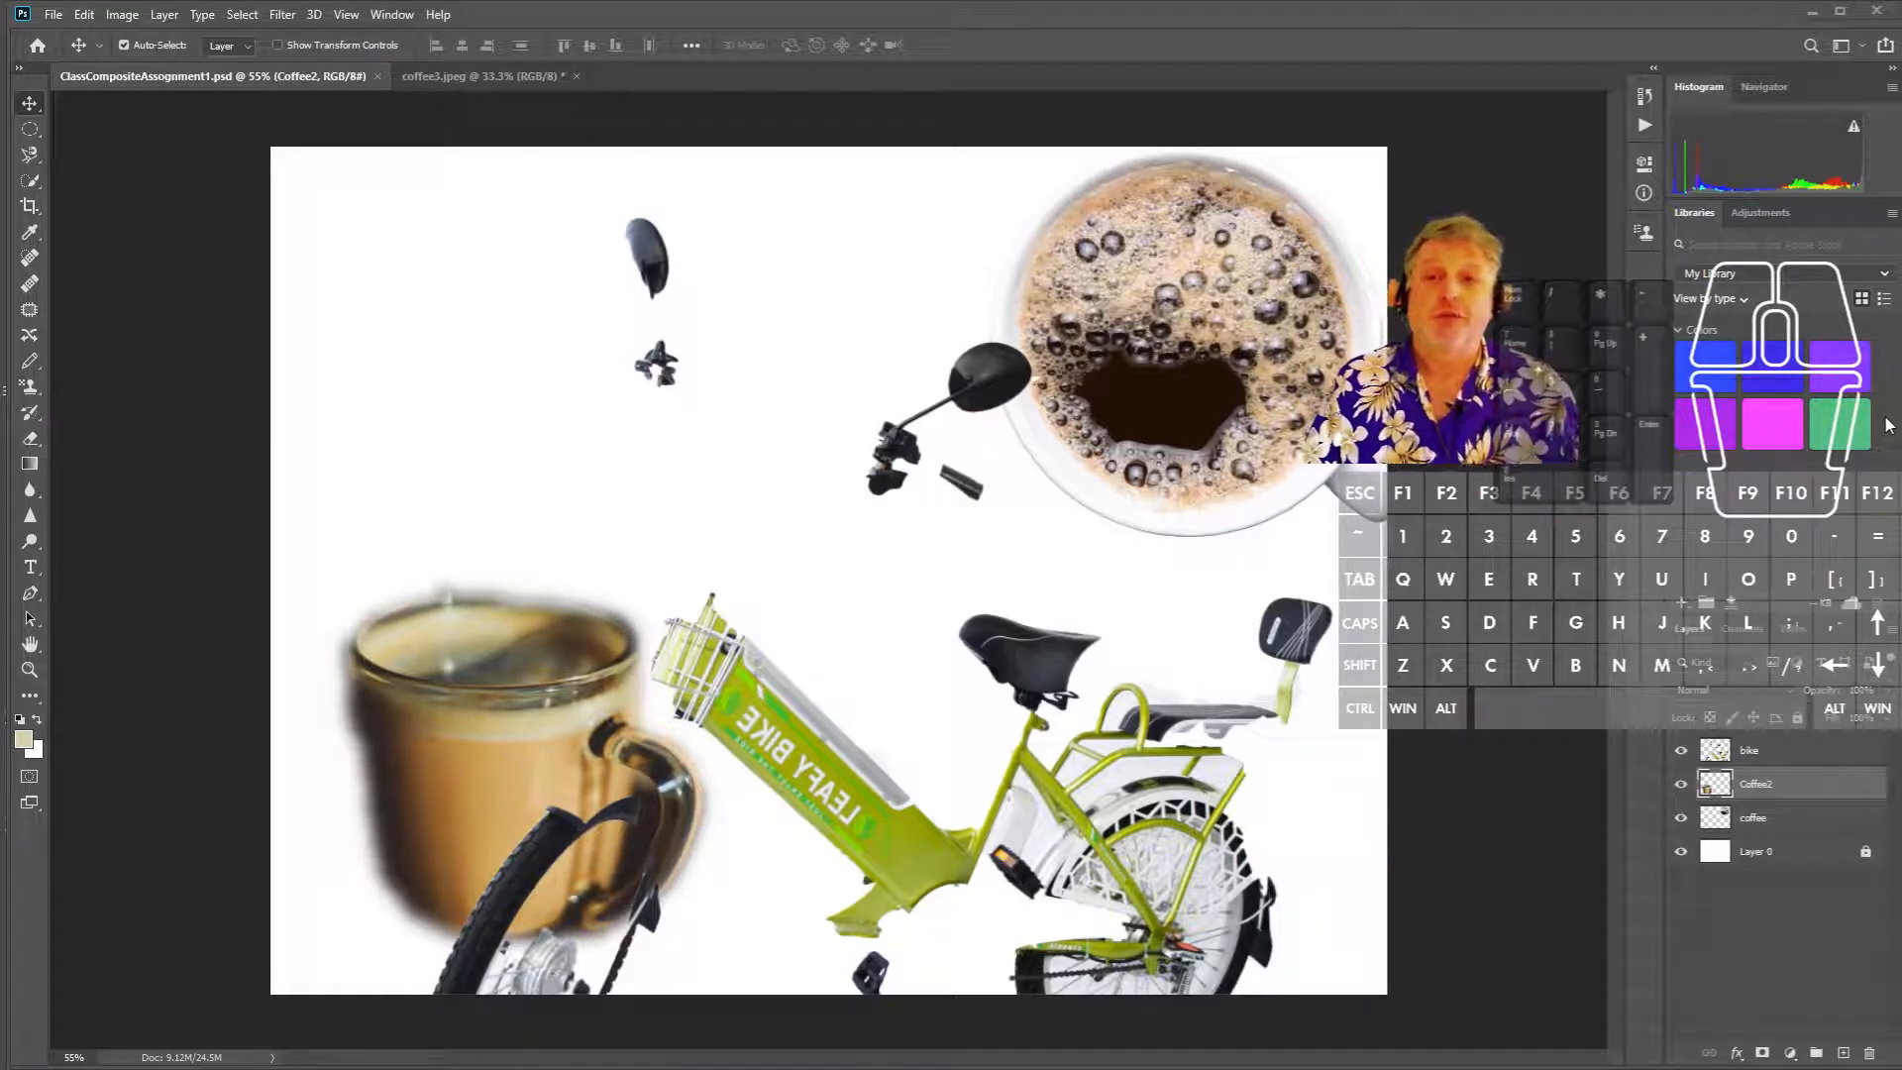
click(1783, 286)
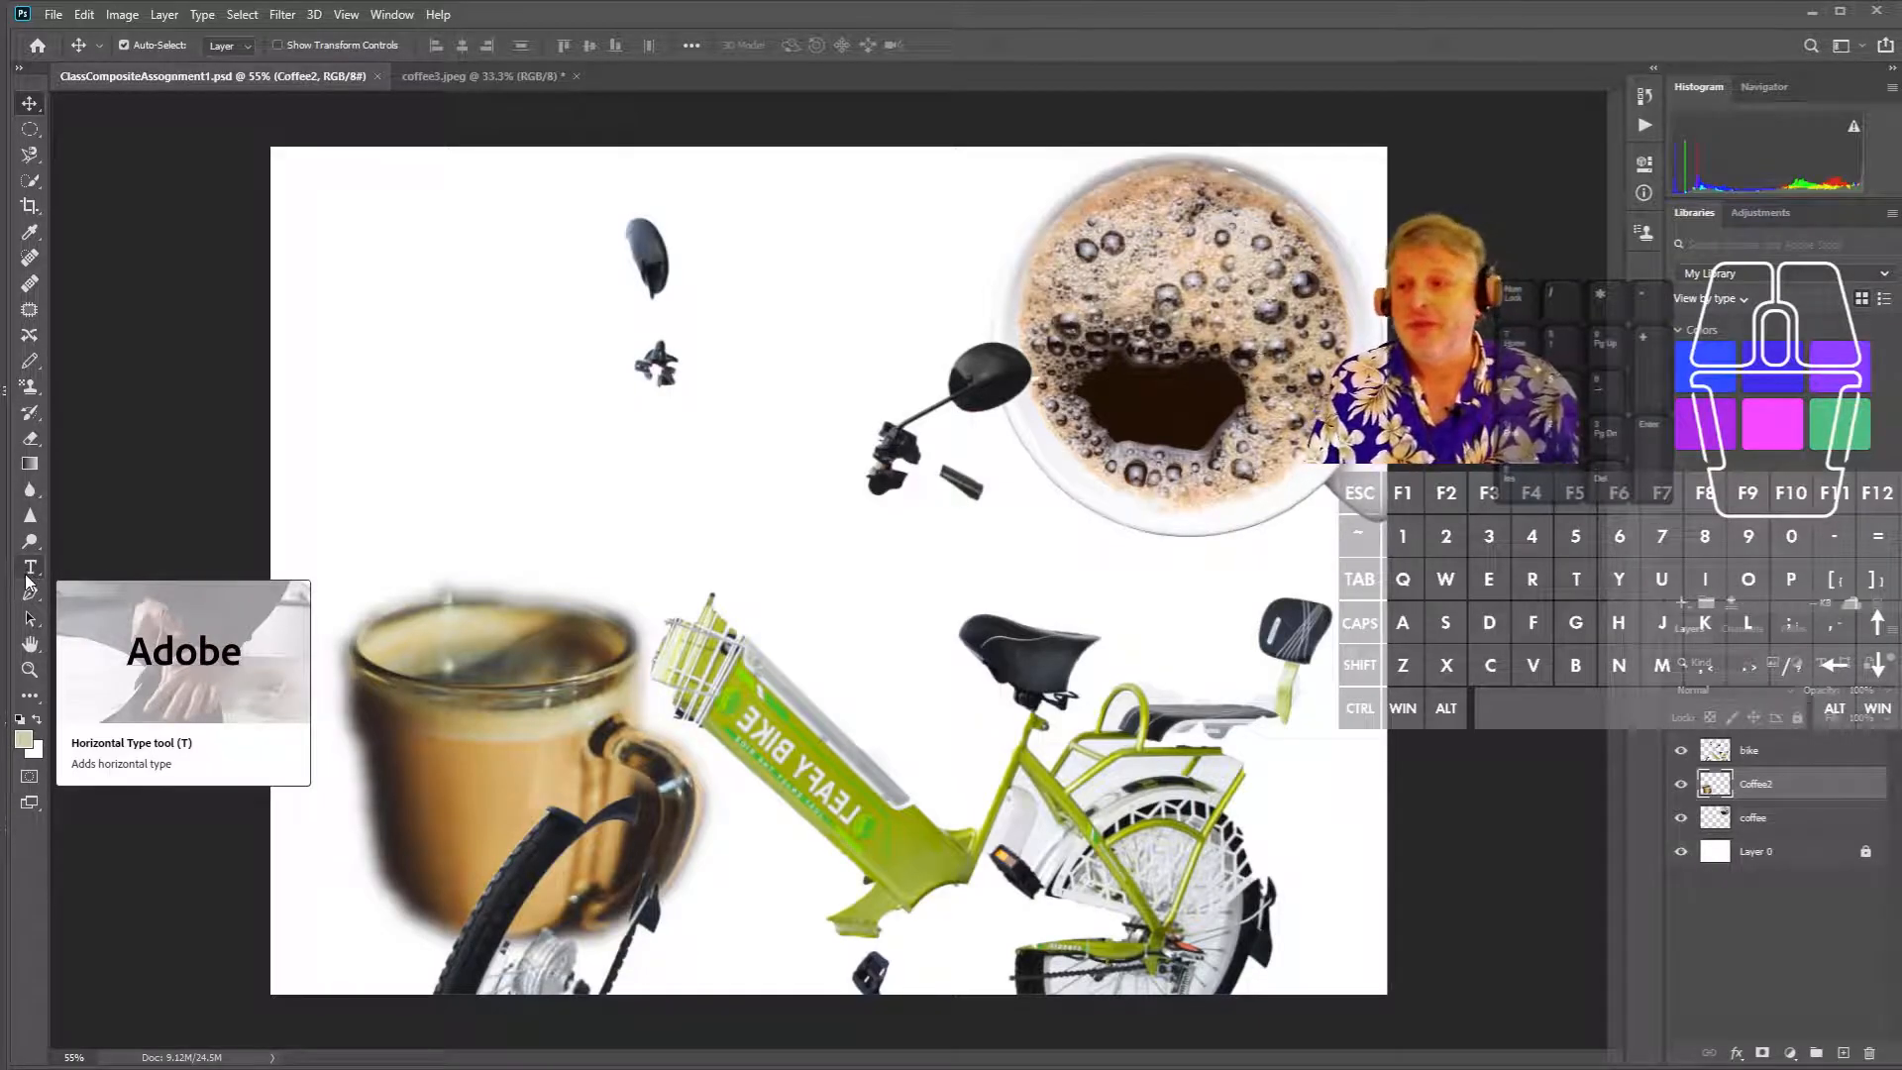
- Draw a tall vertical type box at the canvas top-left, widen it, then open the Window menu
click(33, 567)
click(32, 567)
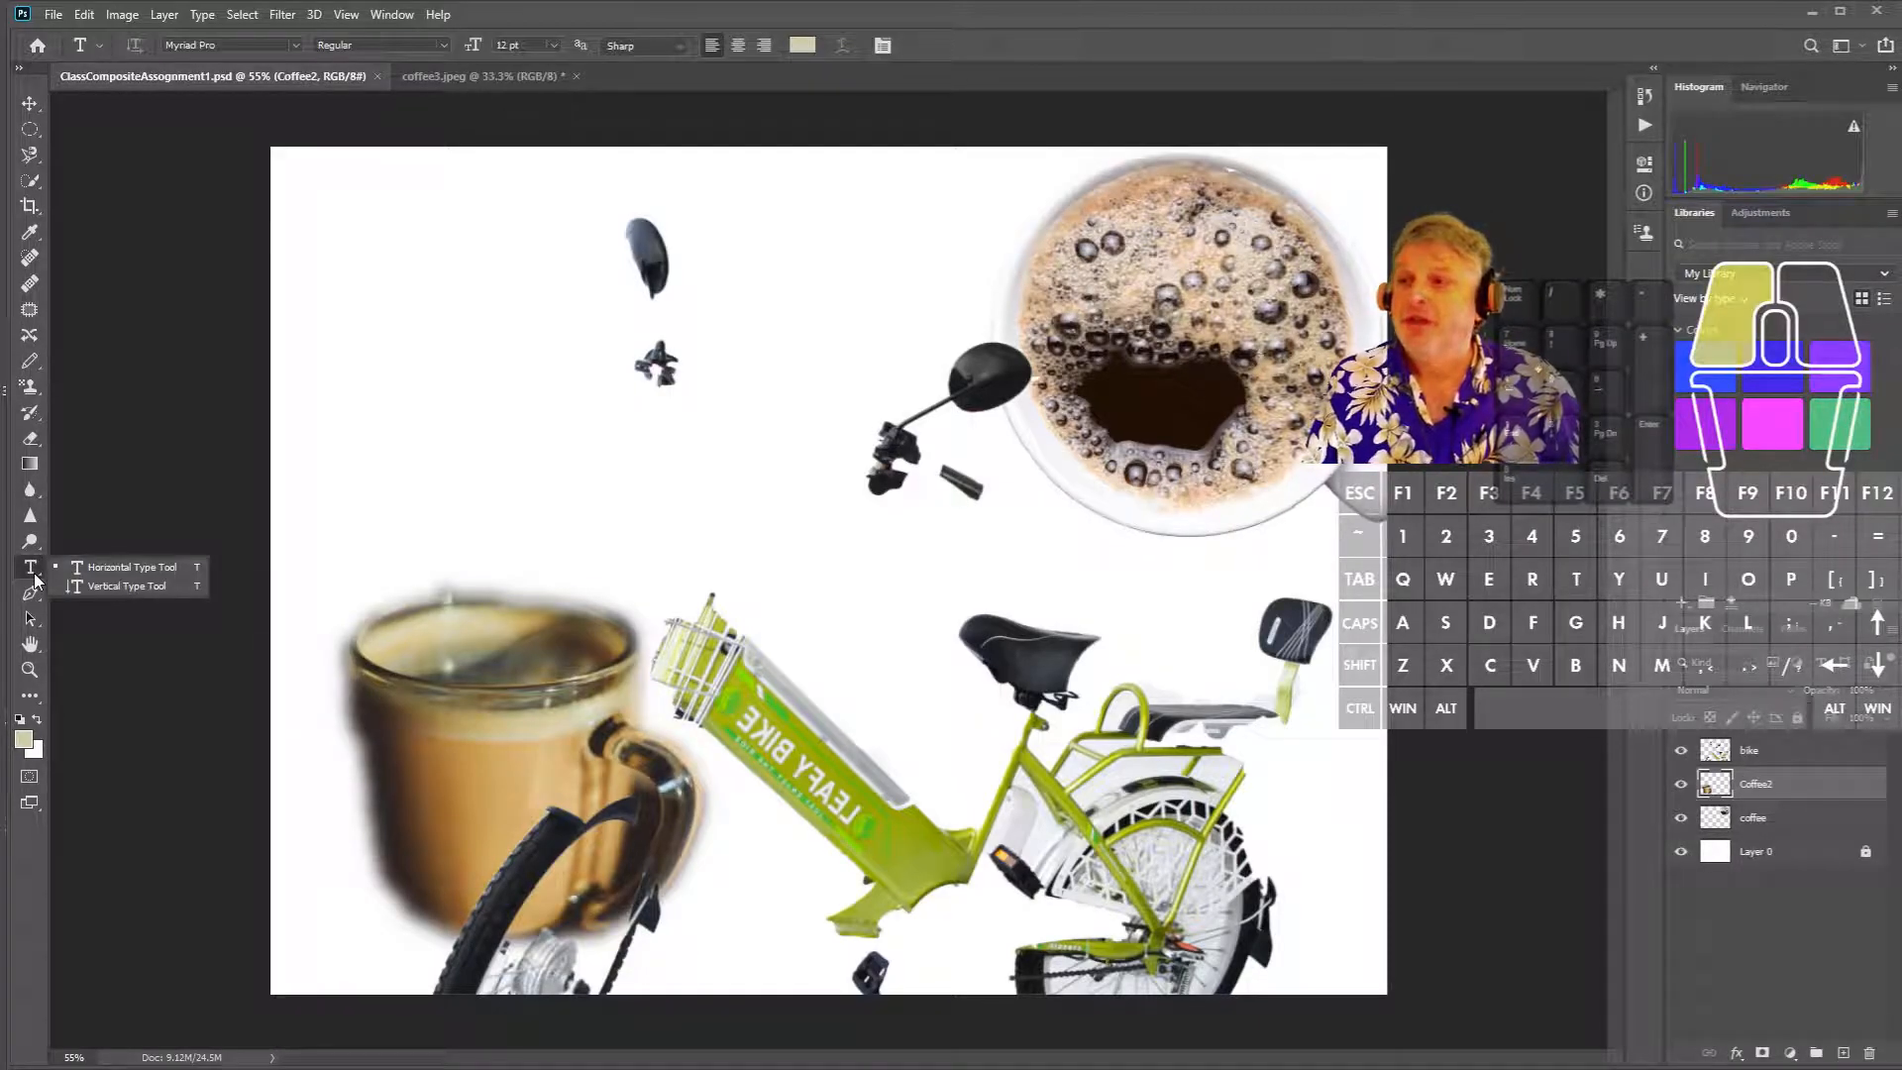
click(128, 584)
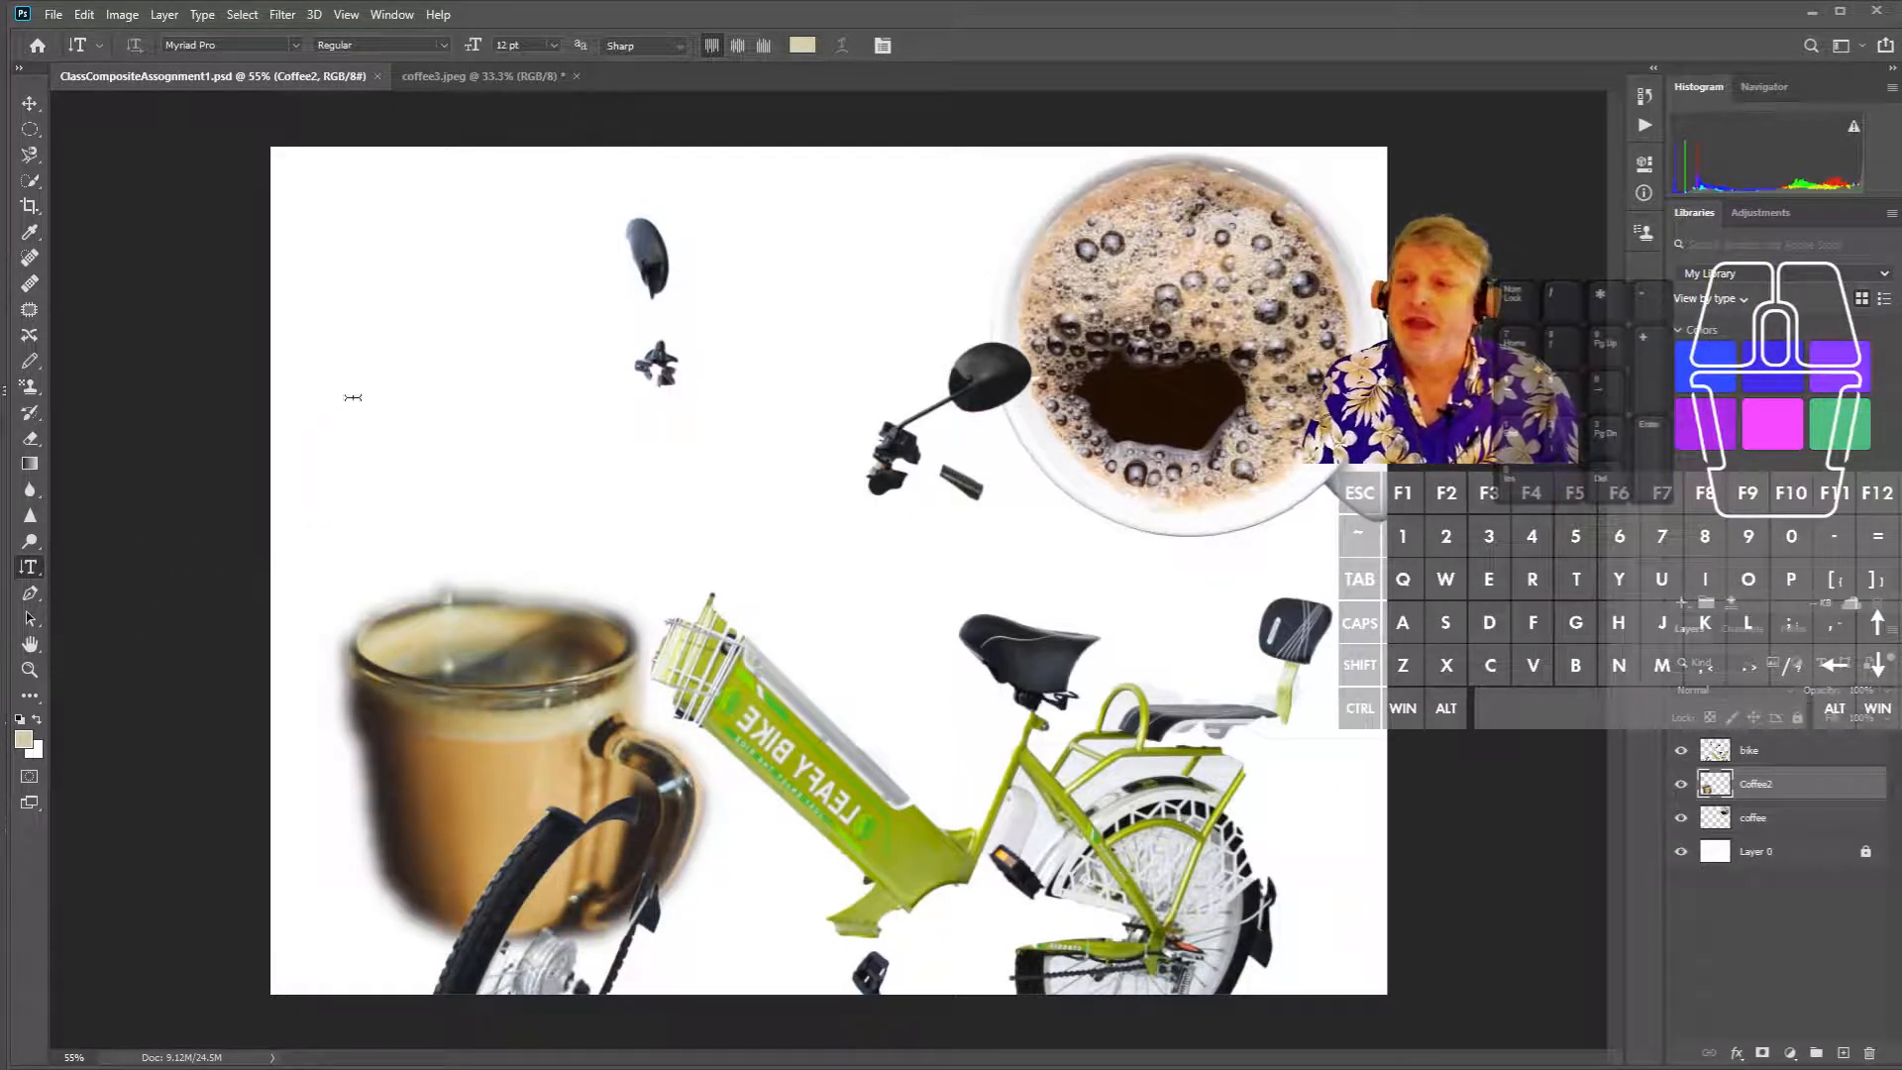
drag(330, 190, 423, 547)
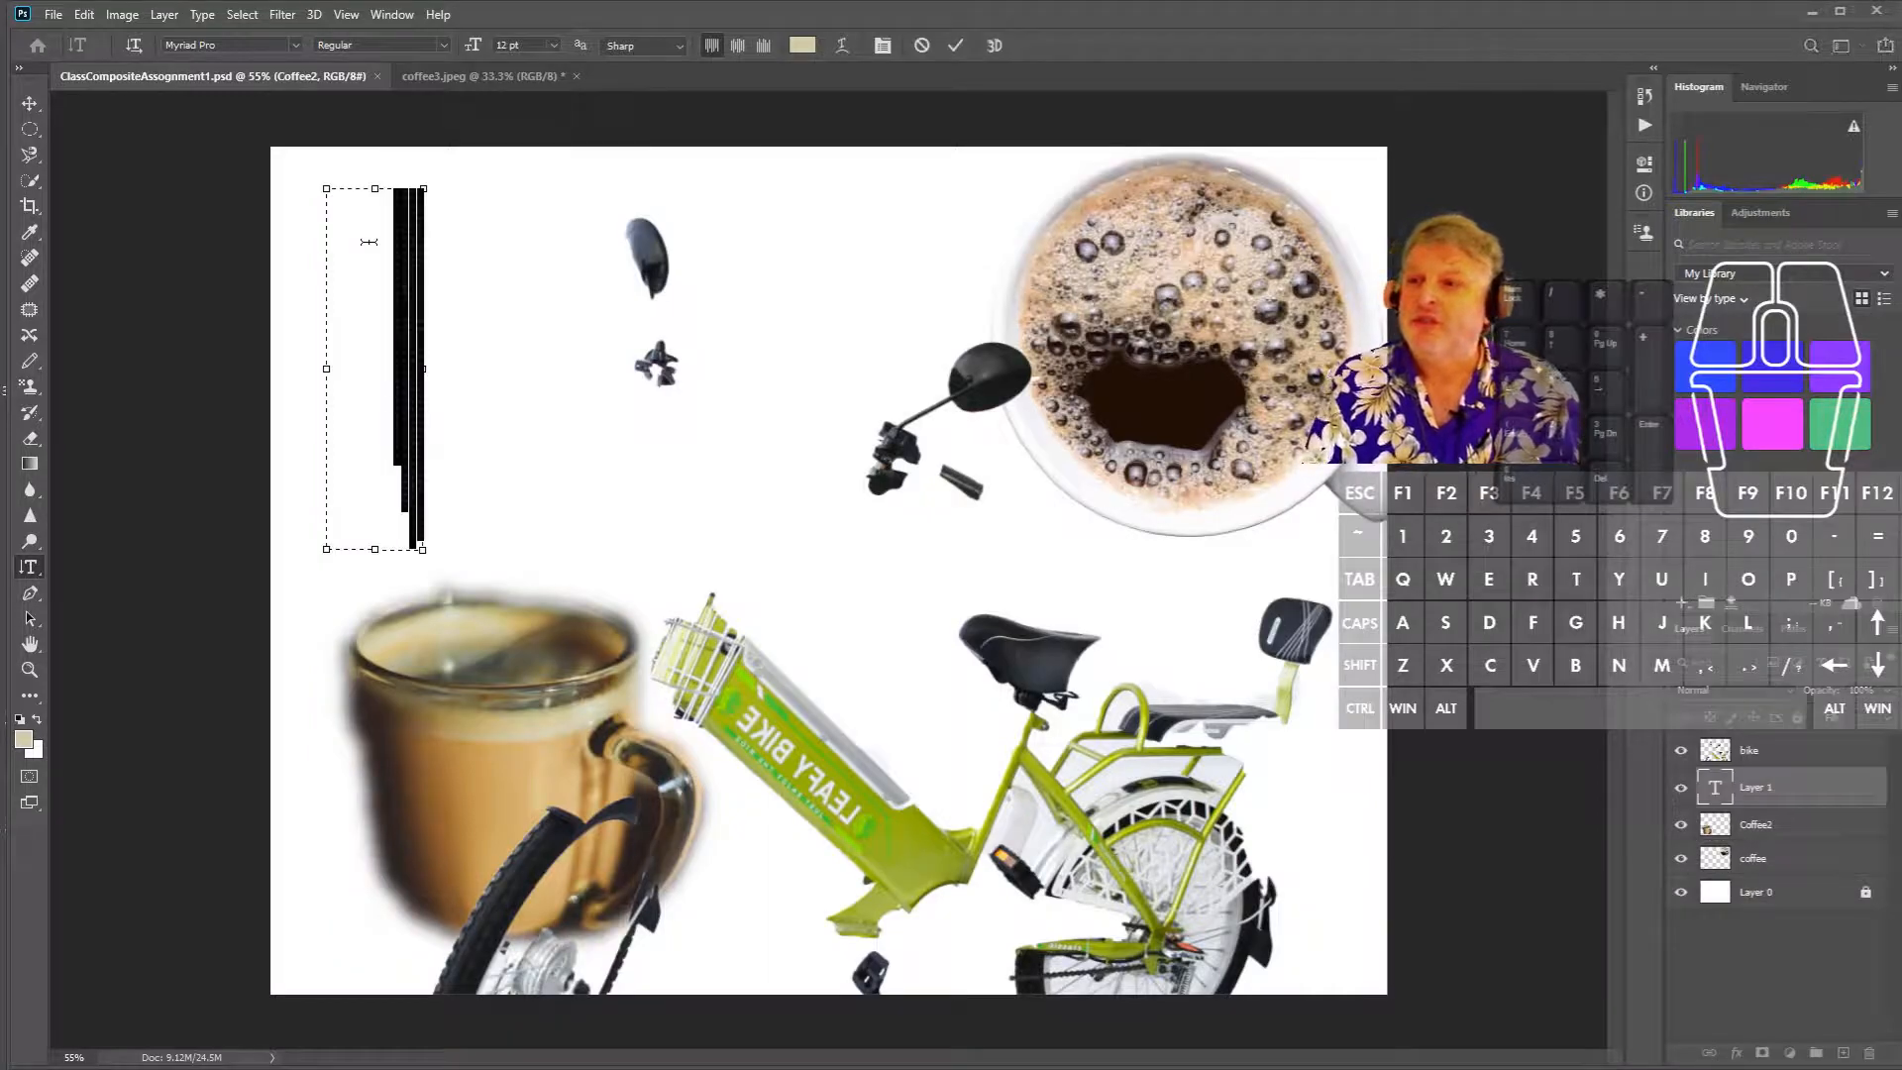
click(380, 210)
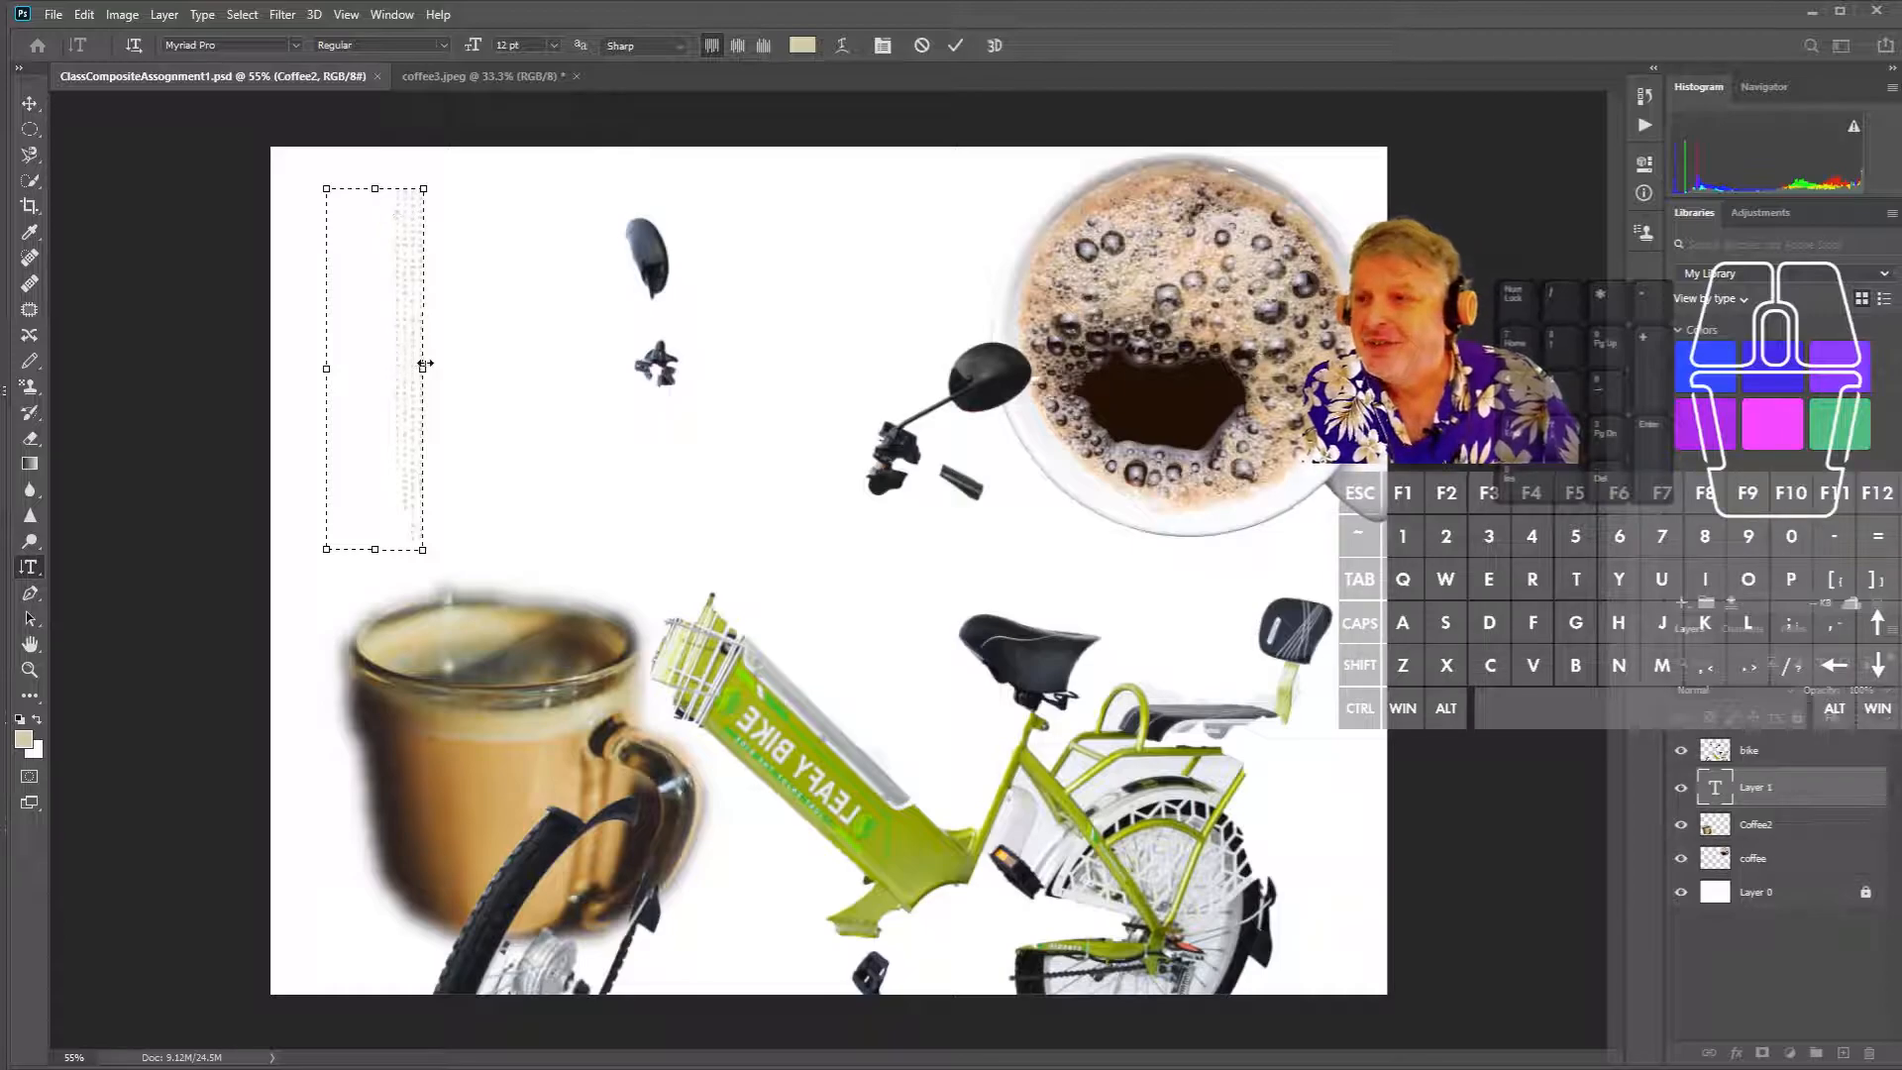
drag(411, 369, 540, 374)
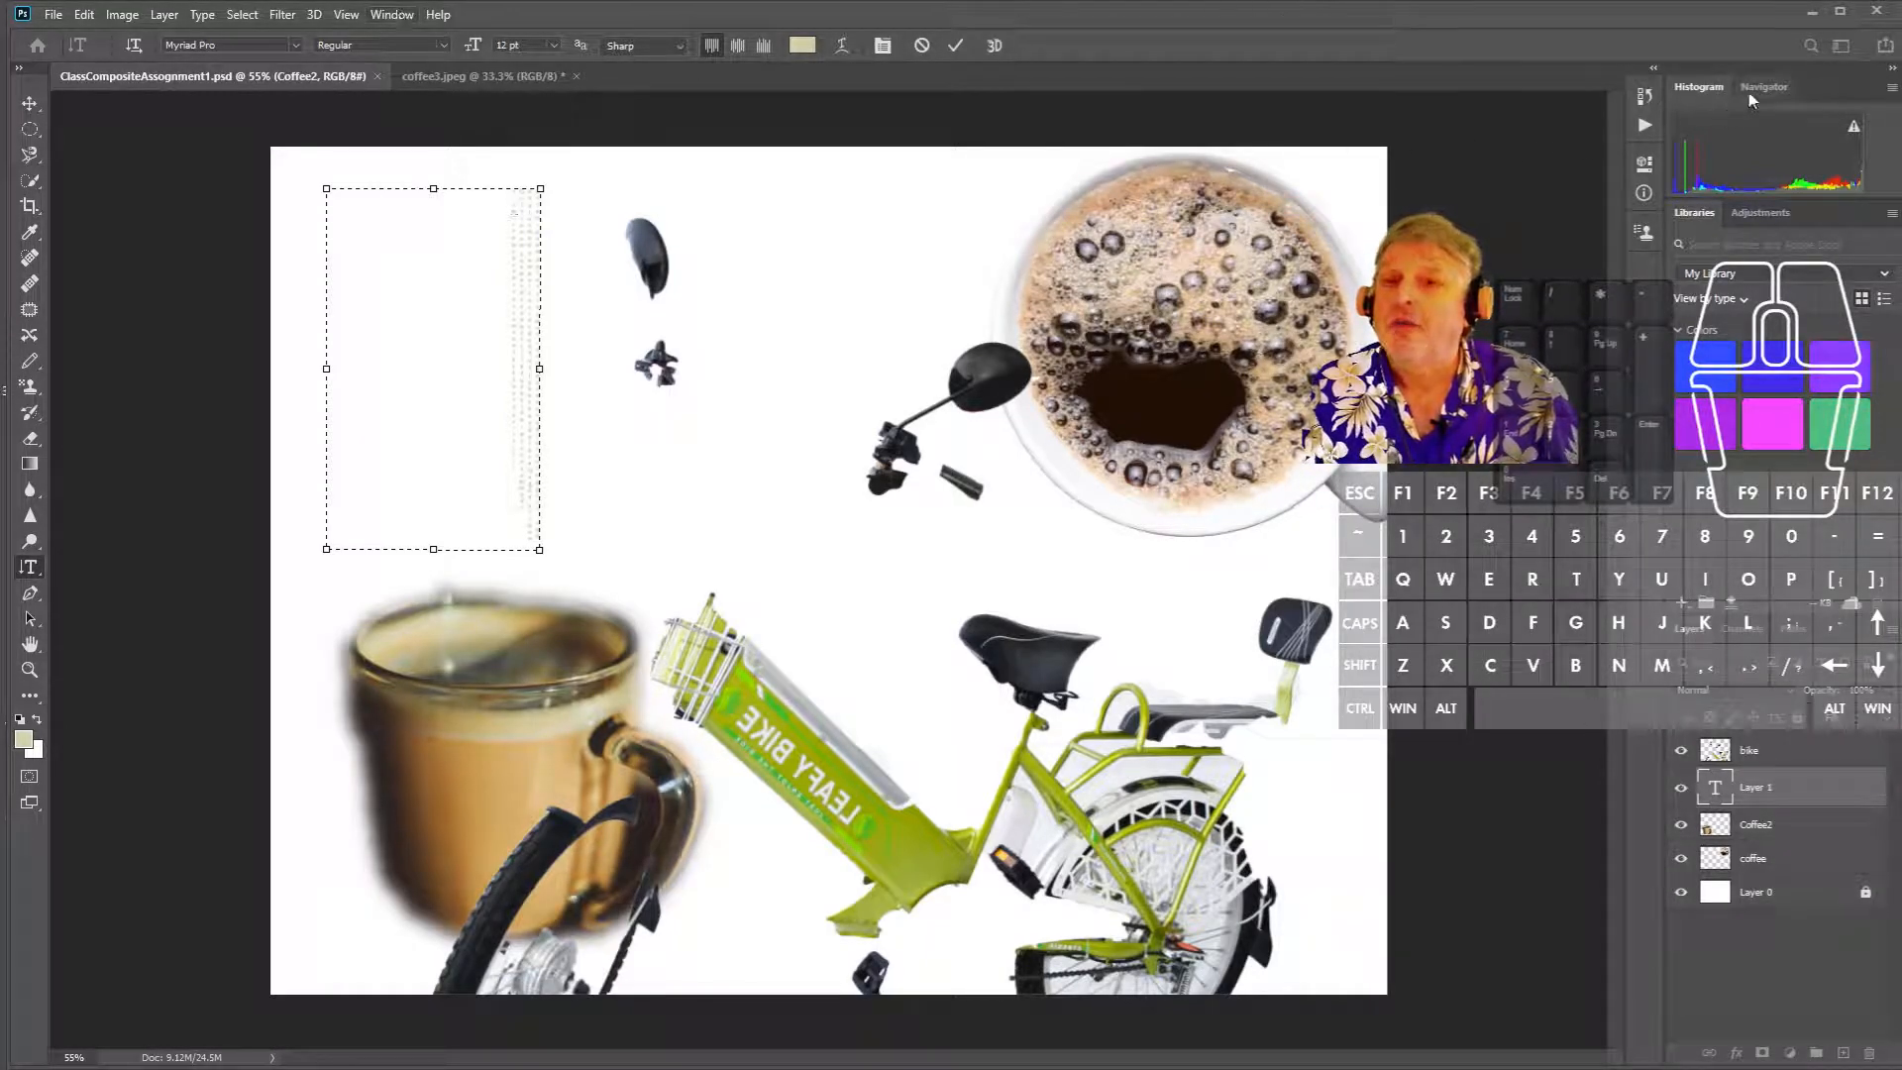
click(407, 17)
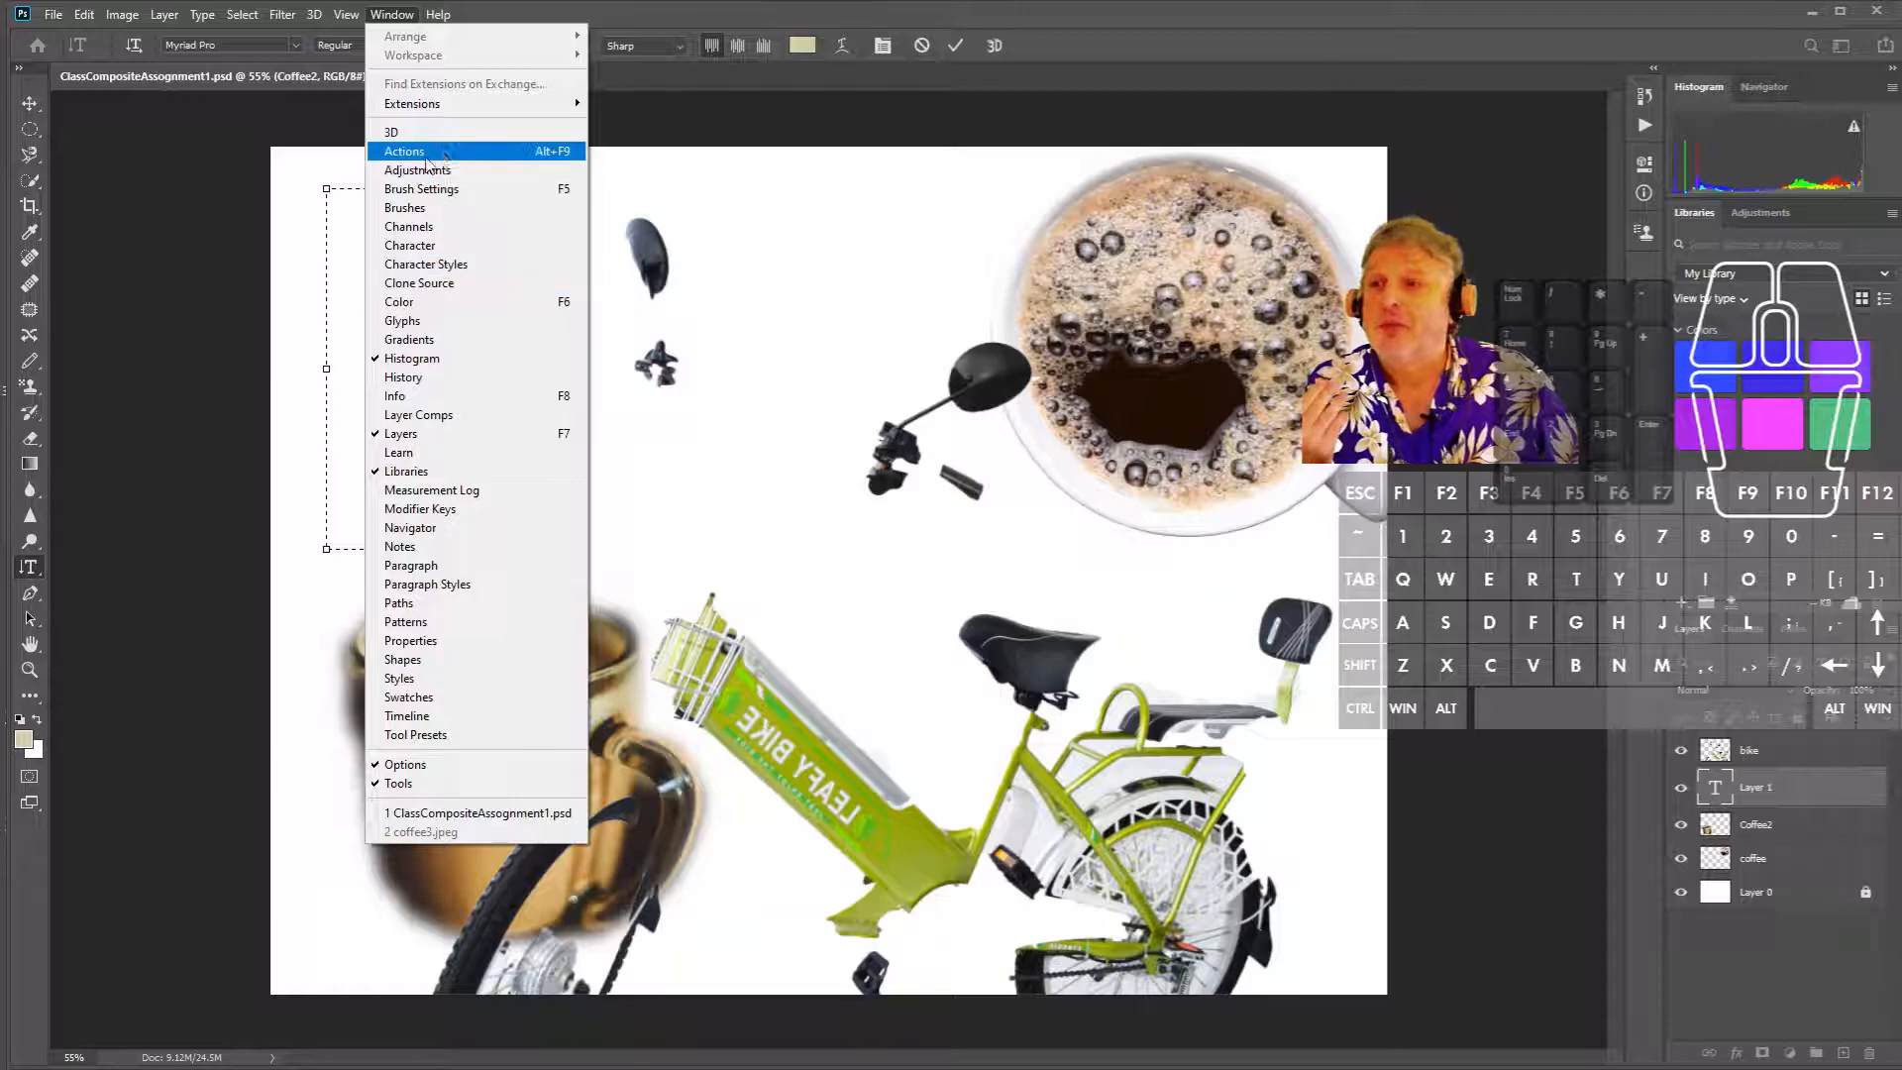
- Show the Character panel and set the vertical type to 60 pt, reopening the size list
click(544, 245)
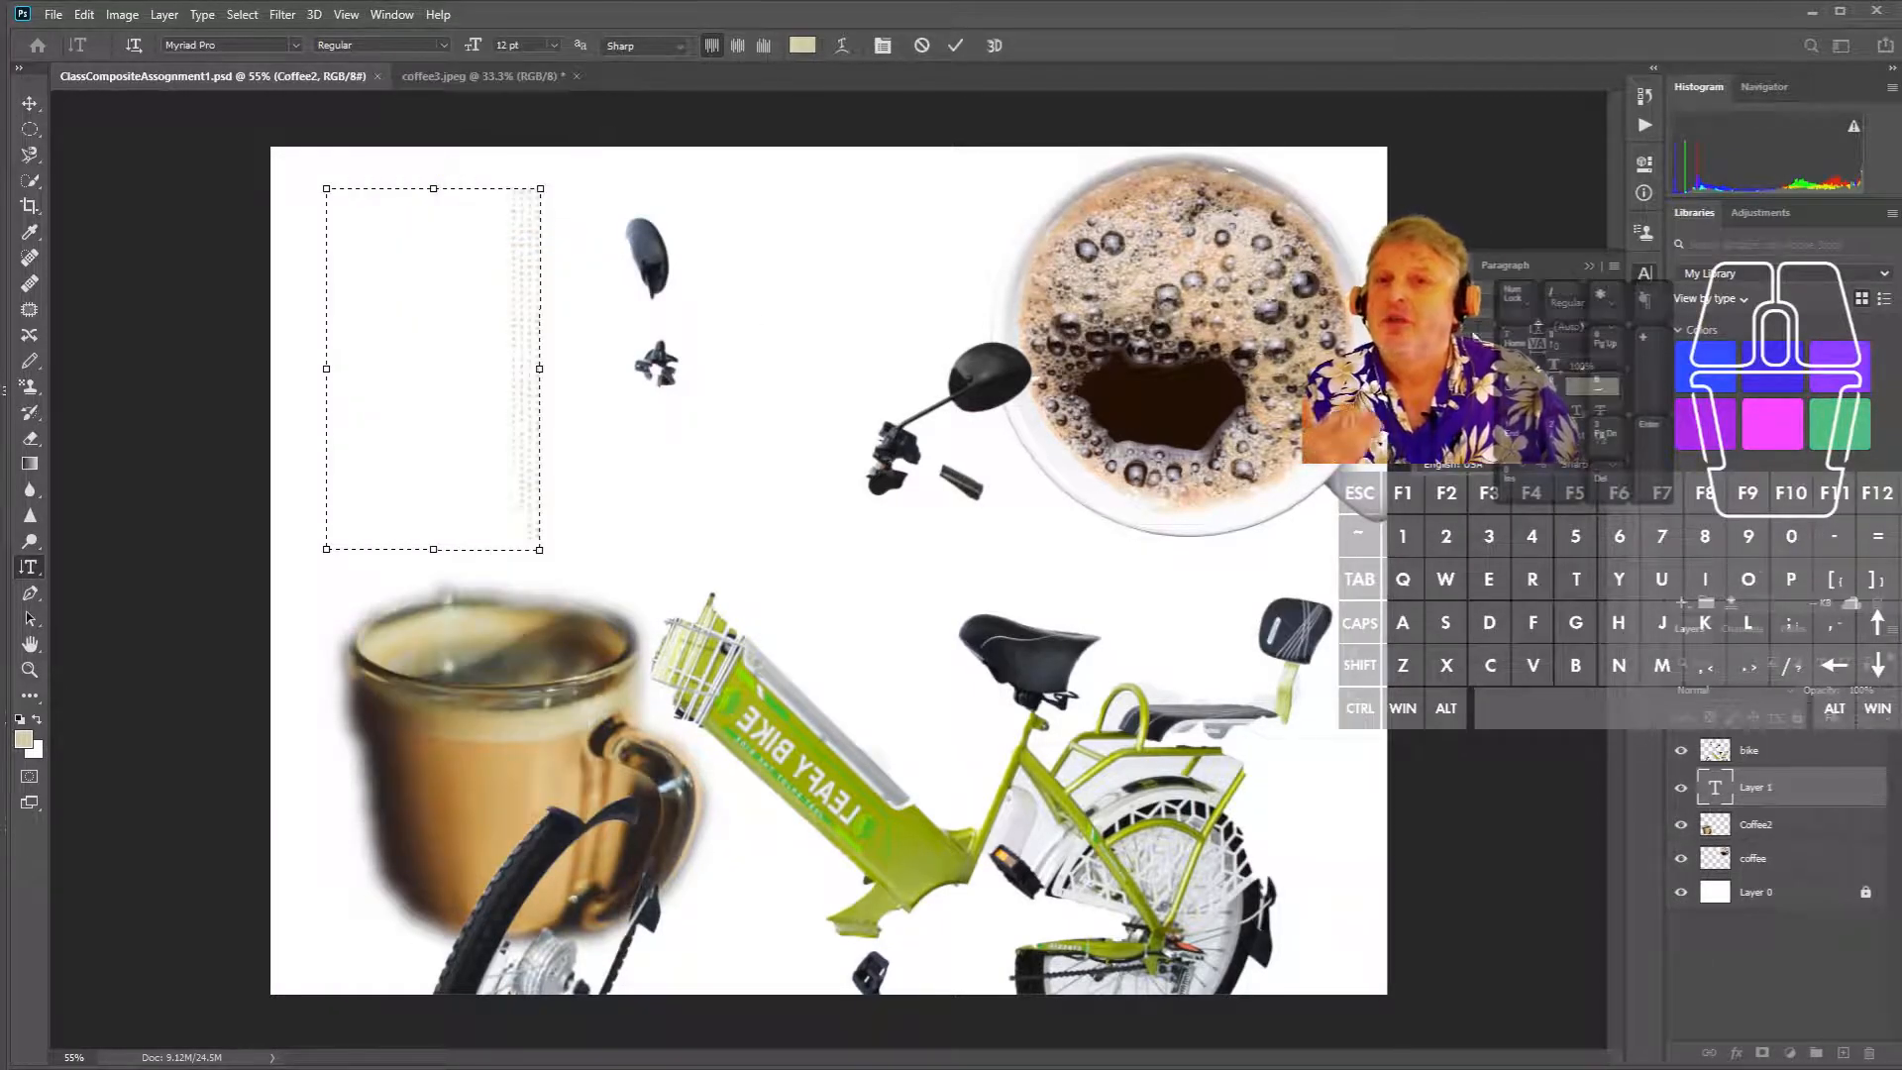
click(1506, 331)
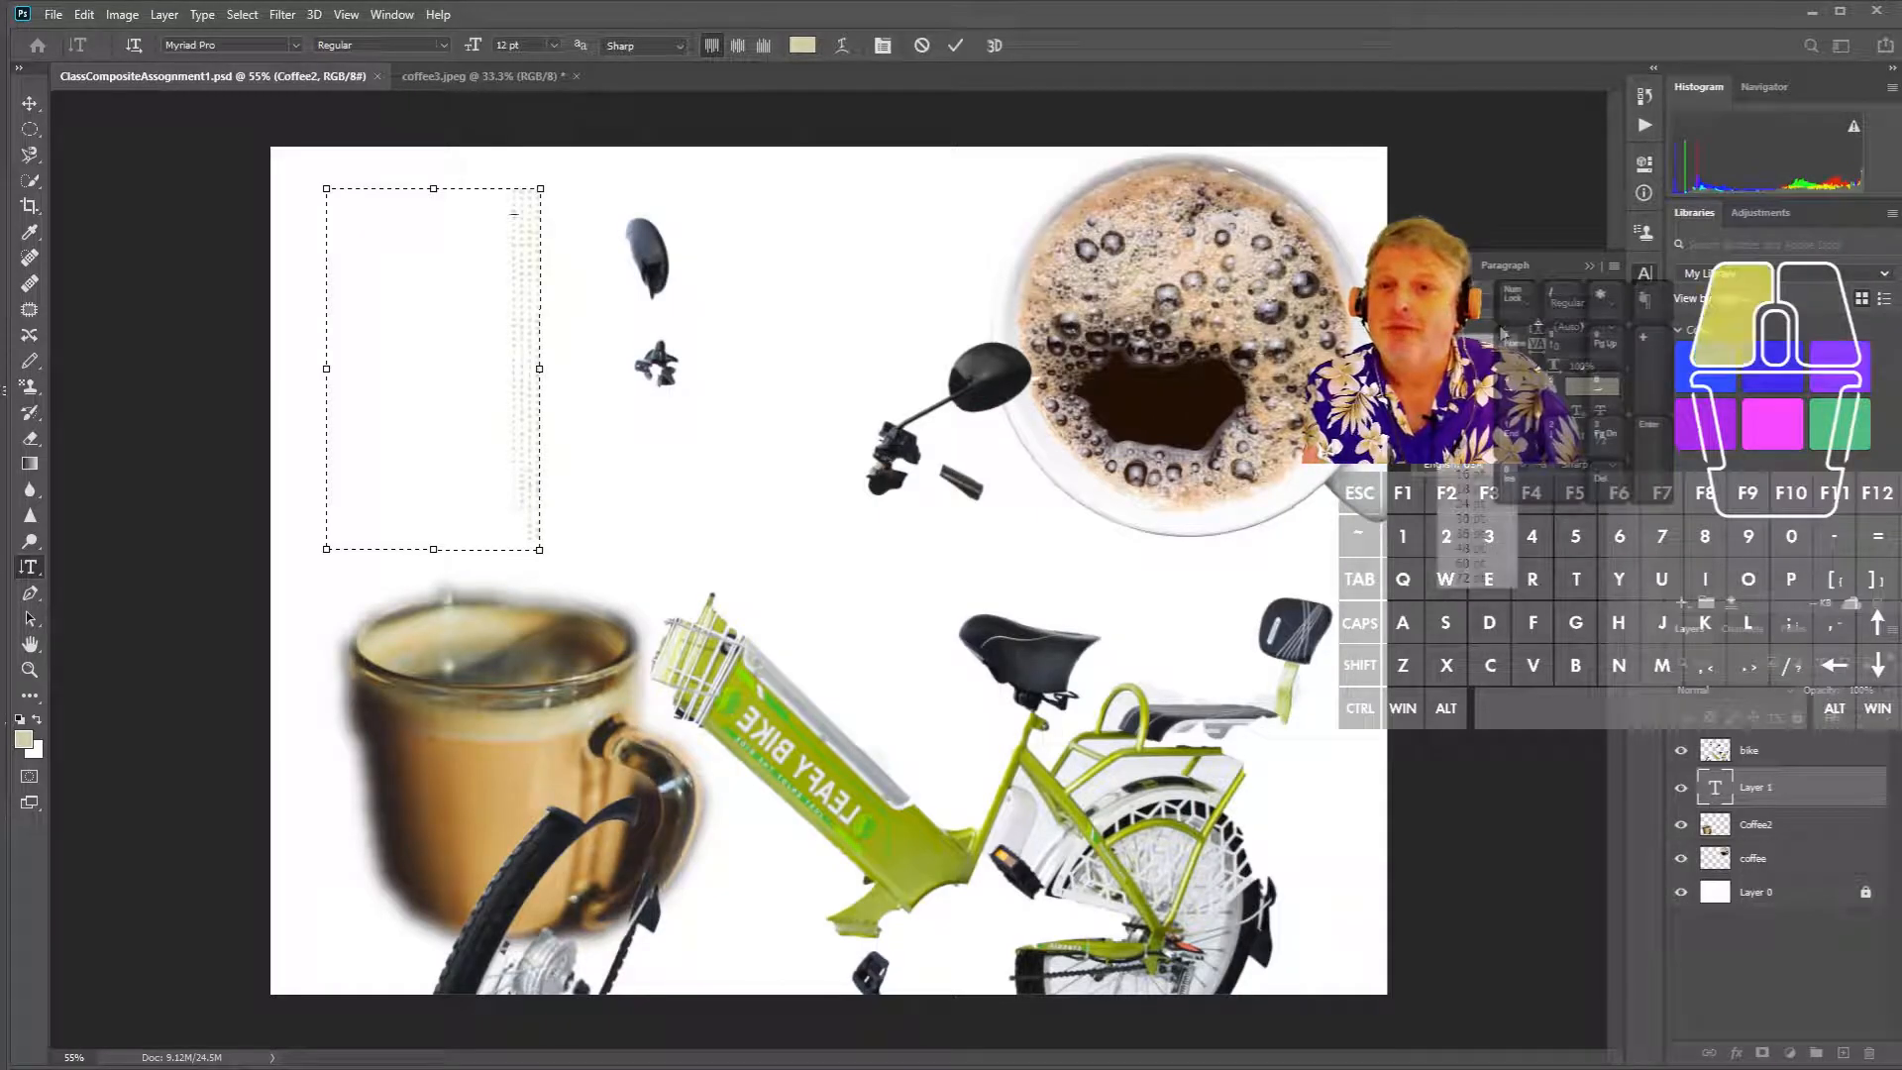
click(1476, 562)
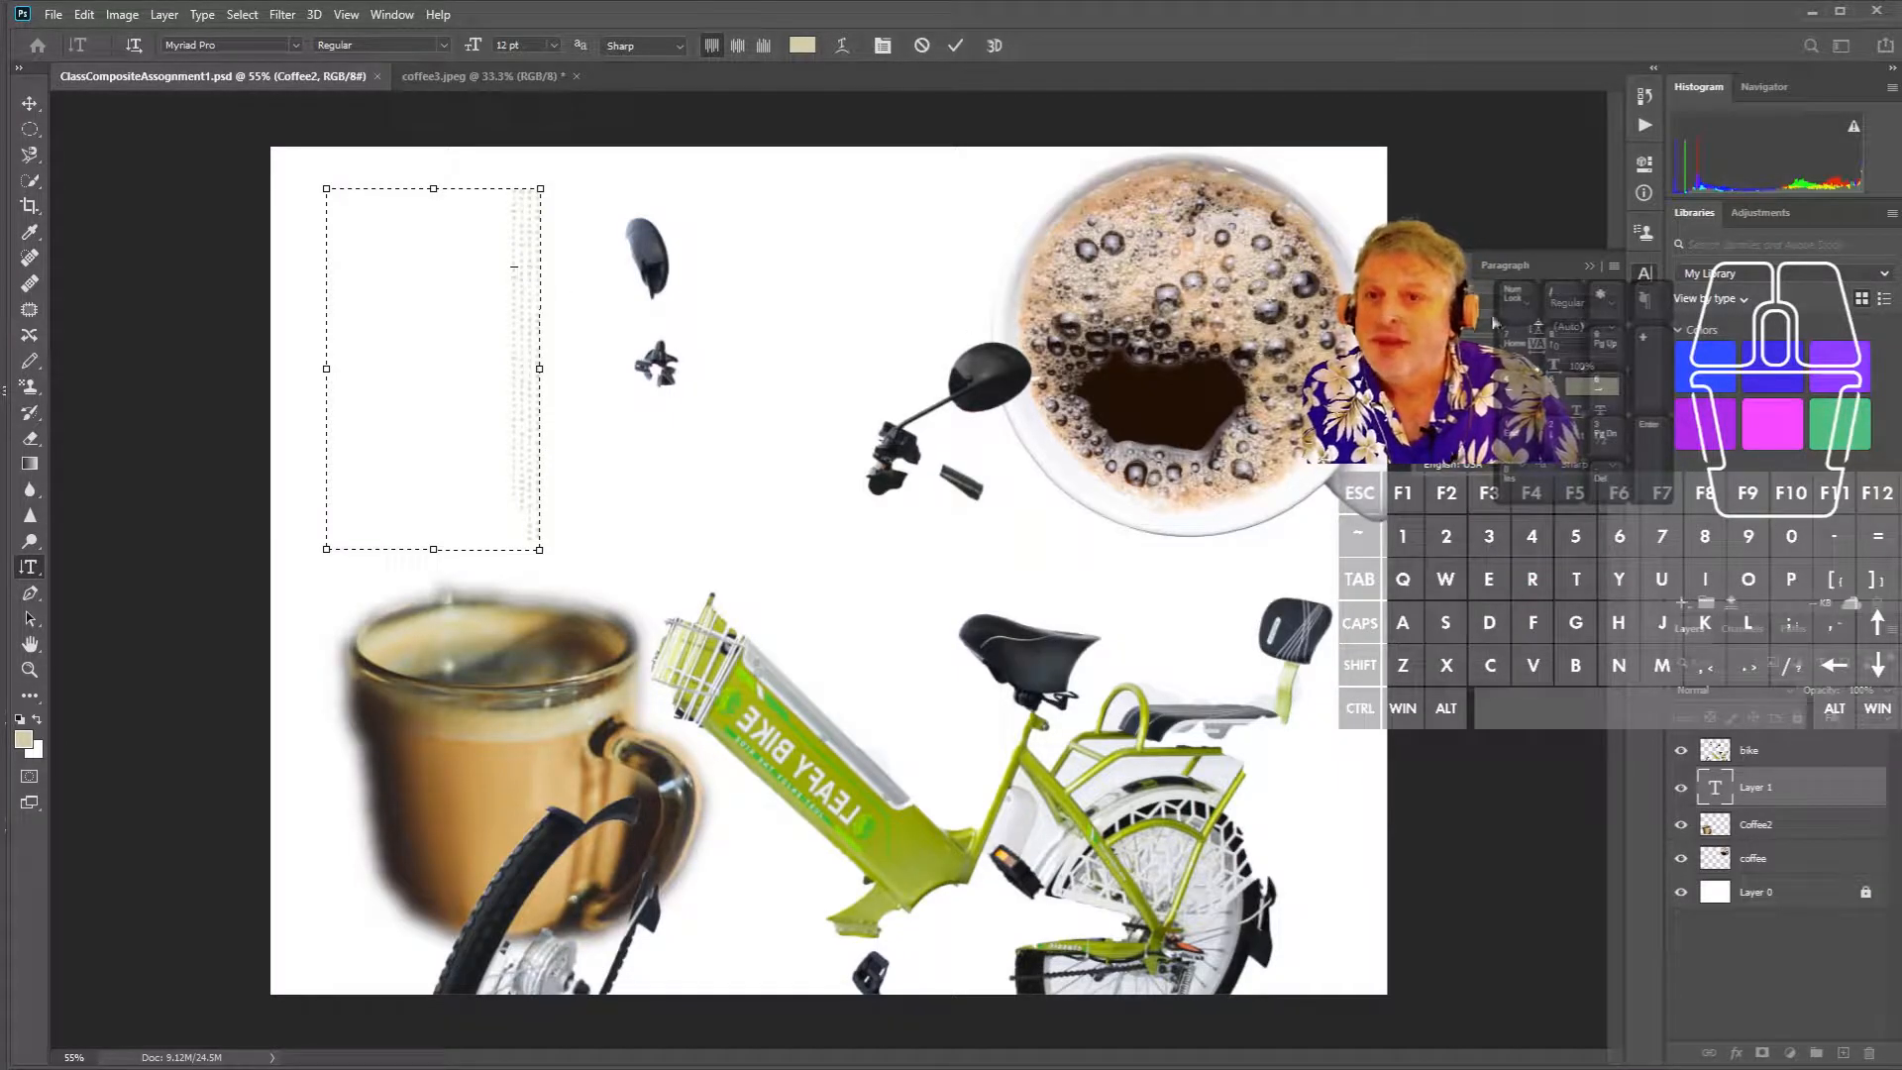
click(1510, 334)
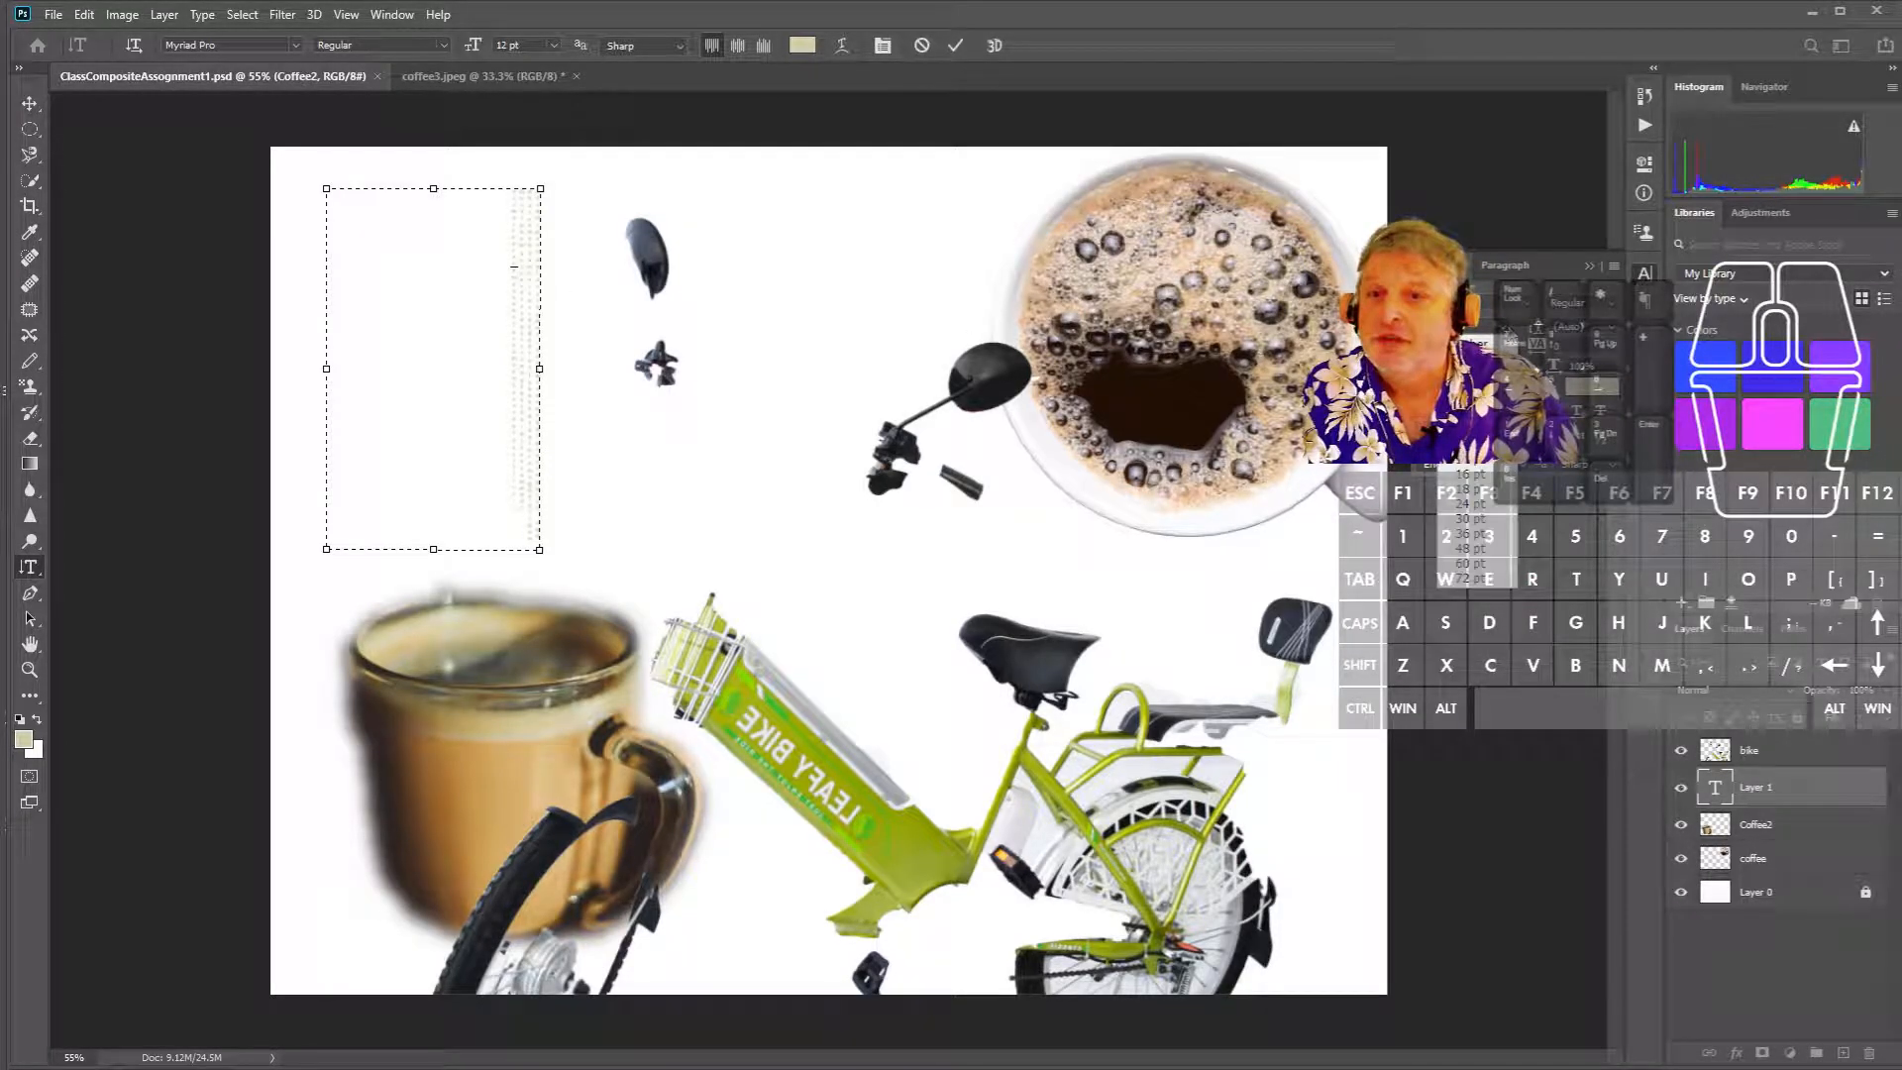
- Choose 60 pt from the font size list for the vertical type
click(1475, 562)
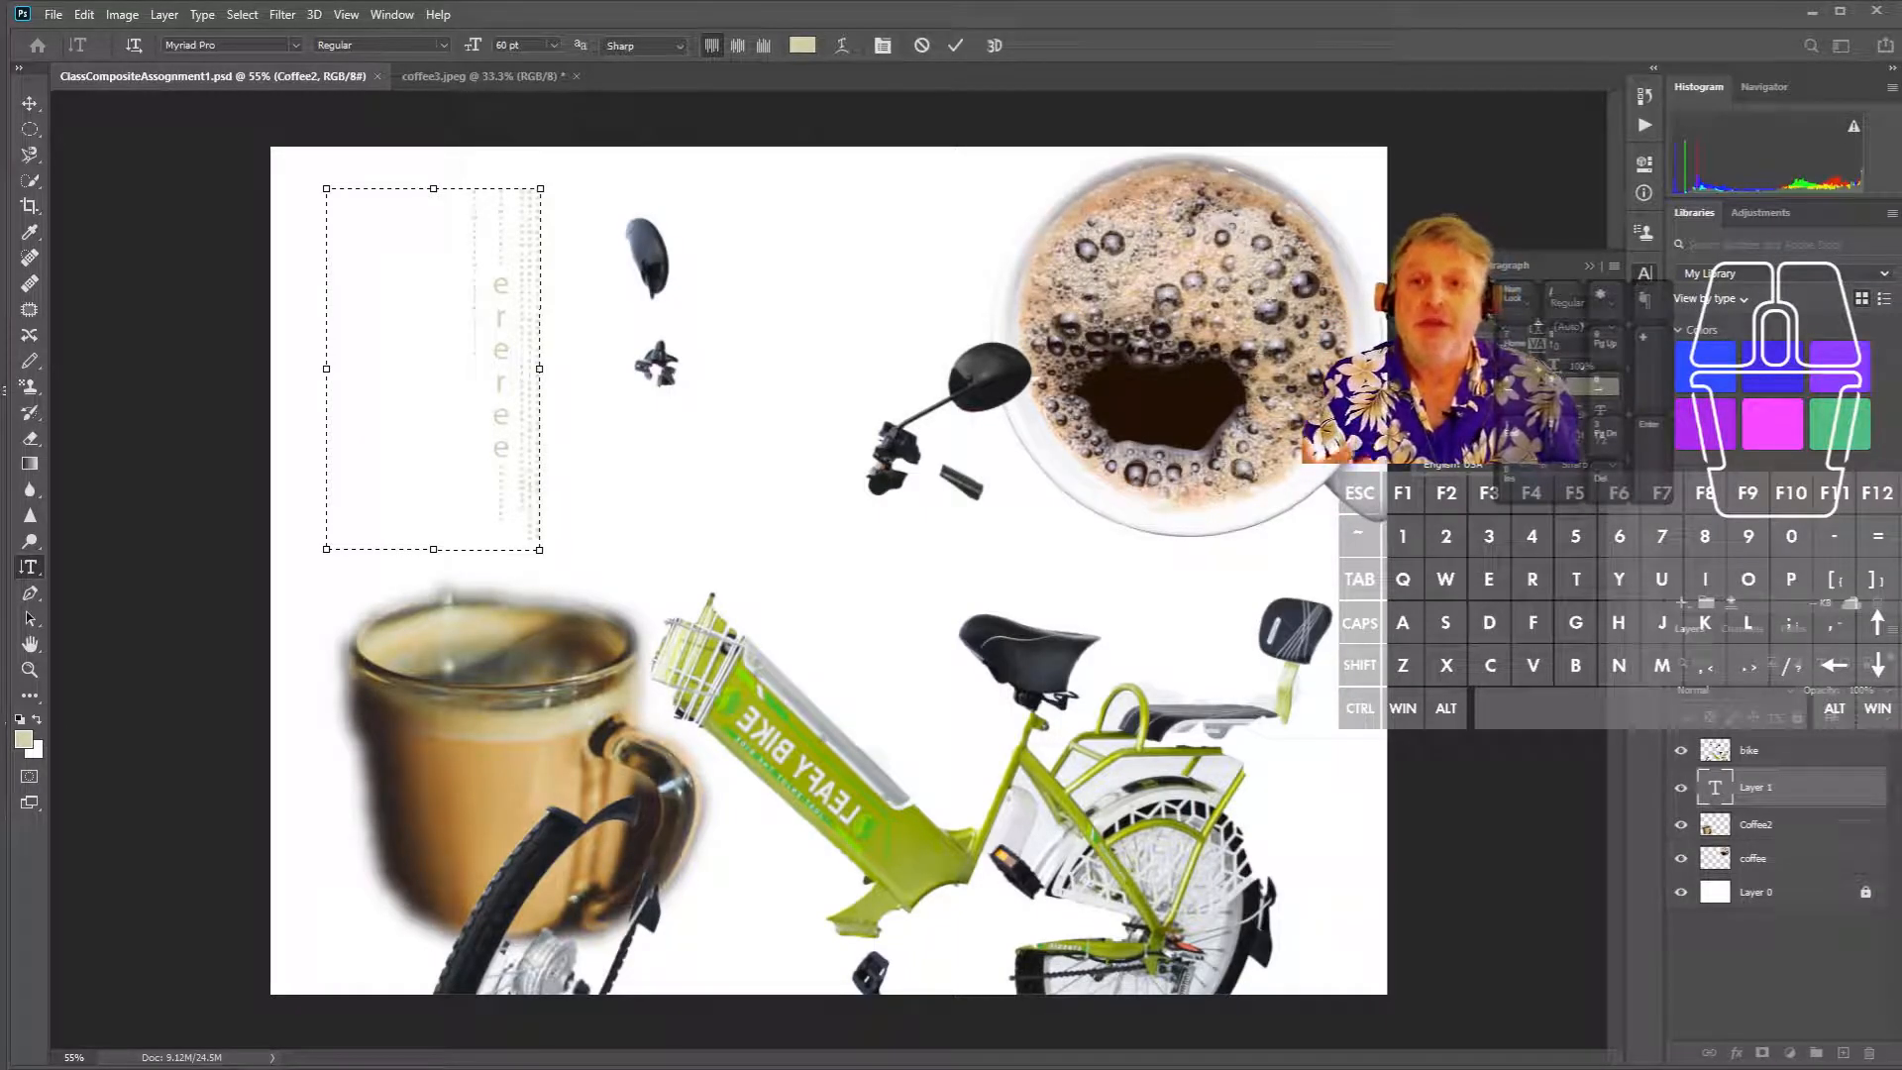
- Change the vertical type's font family to Segoe Script
click(1533, 310)
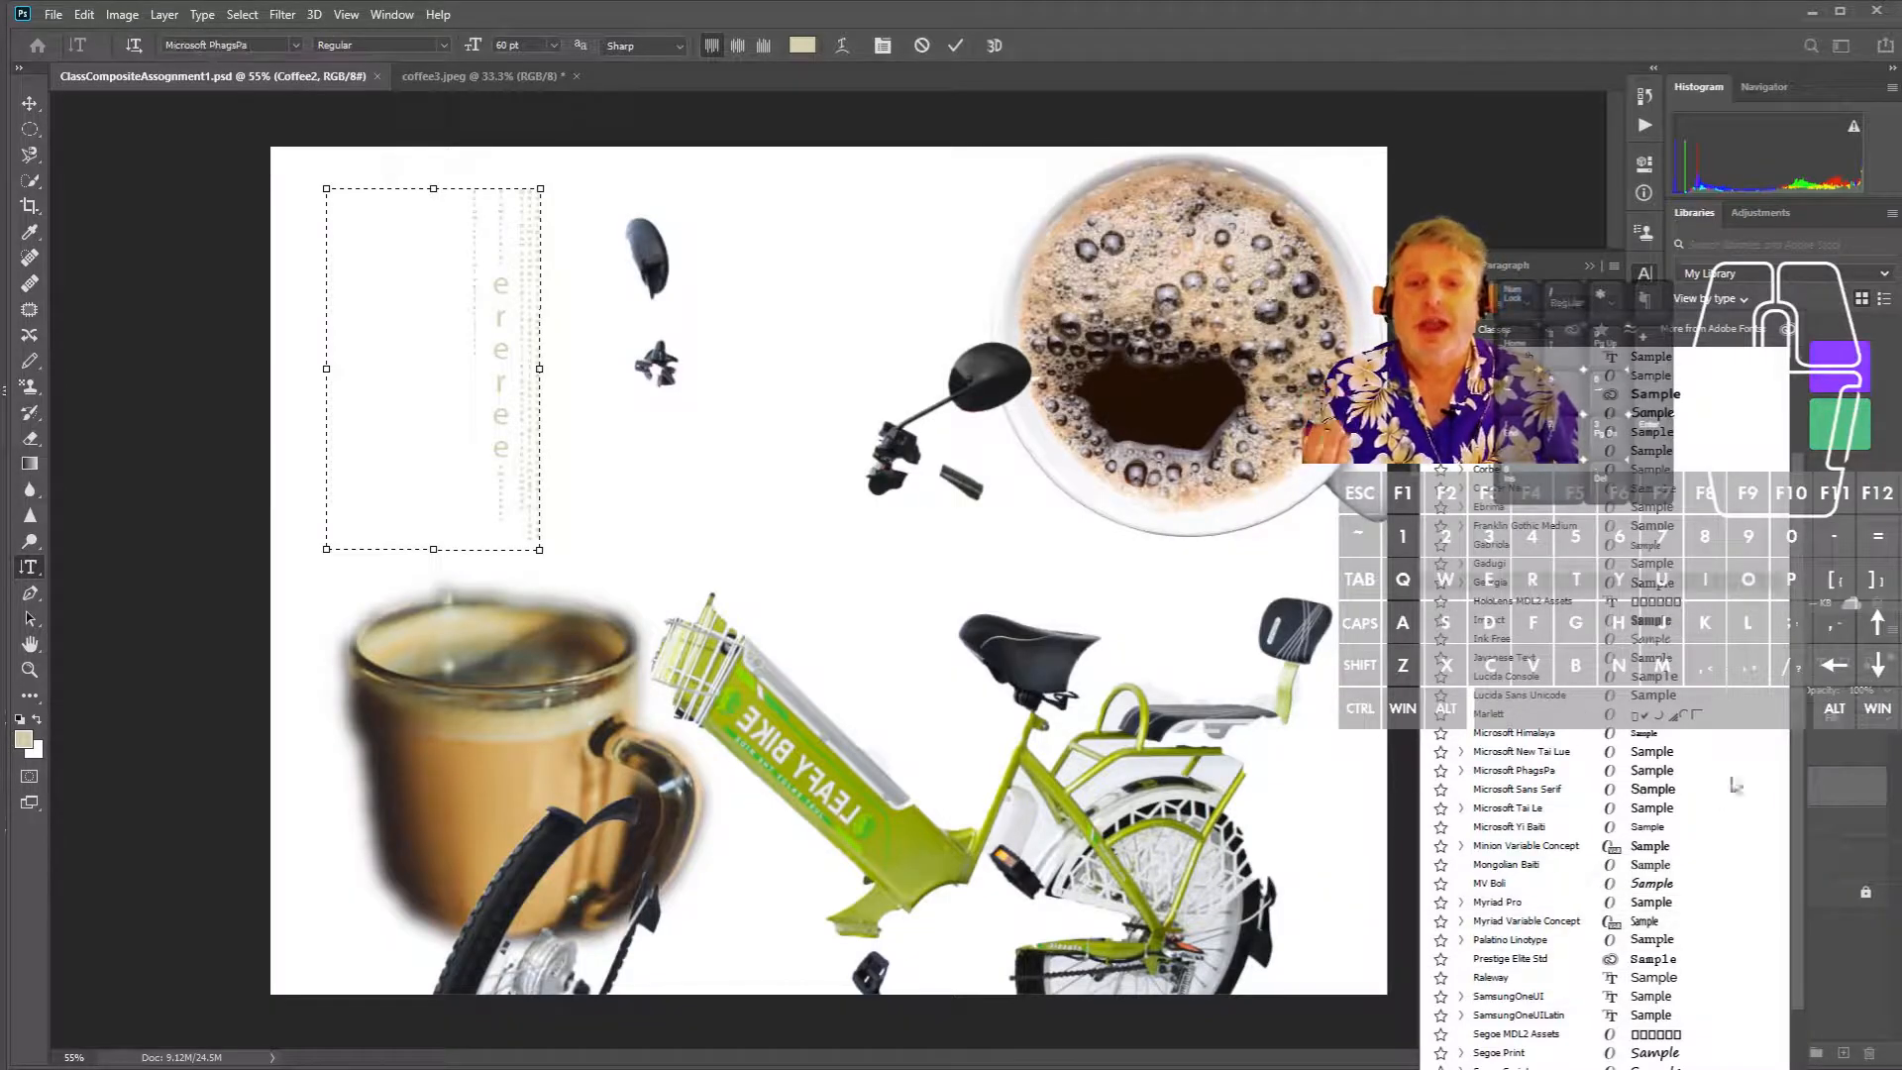
scroll(1794, 835, down, 3)
scroll(1794, 835, down, 8)
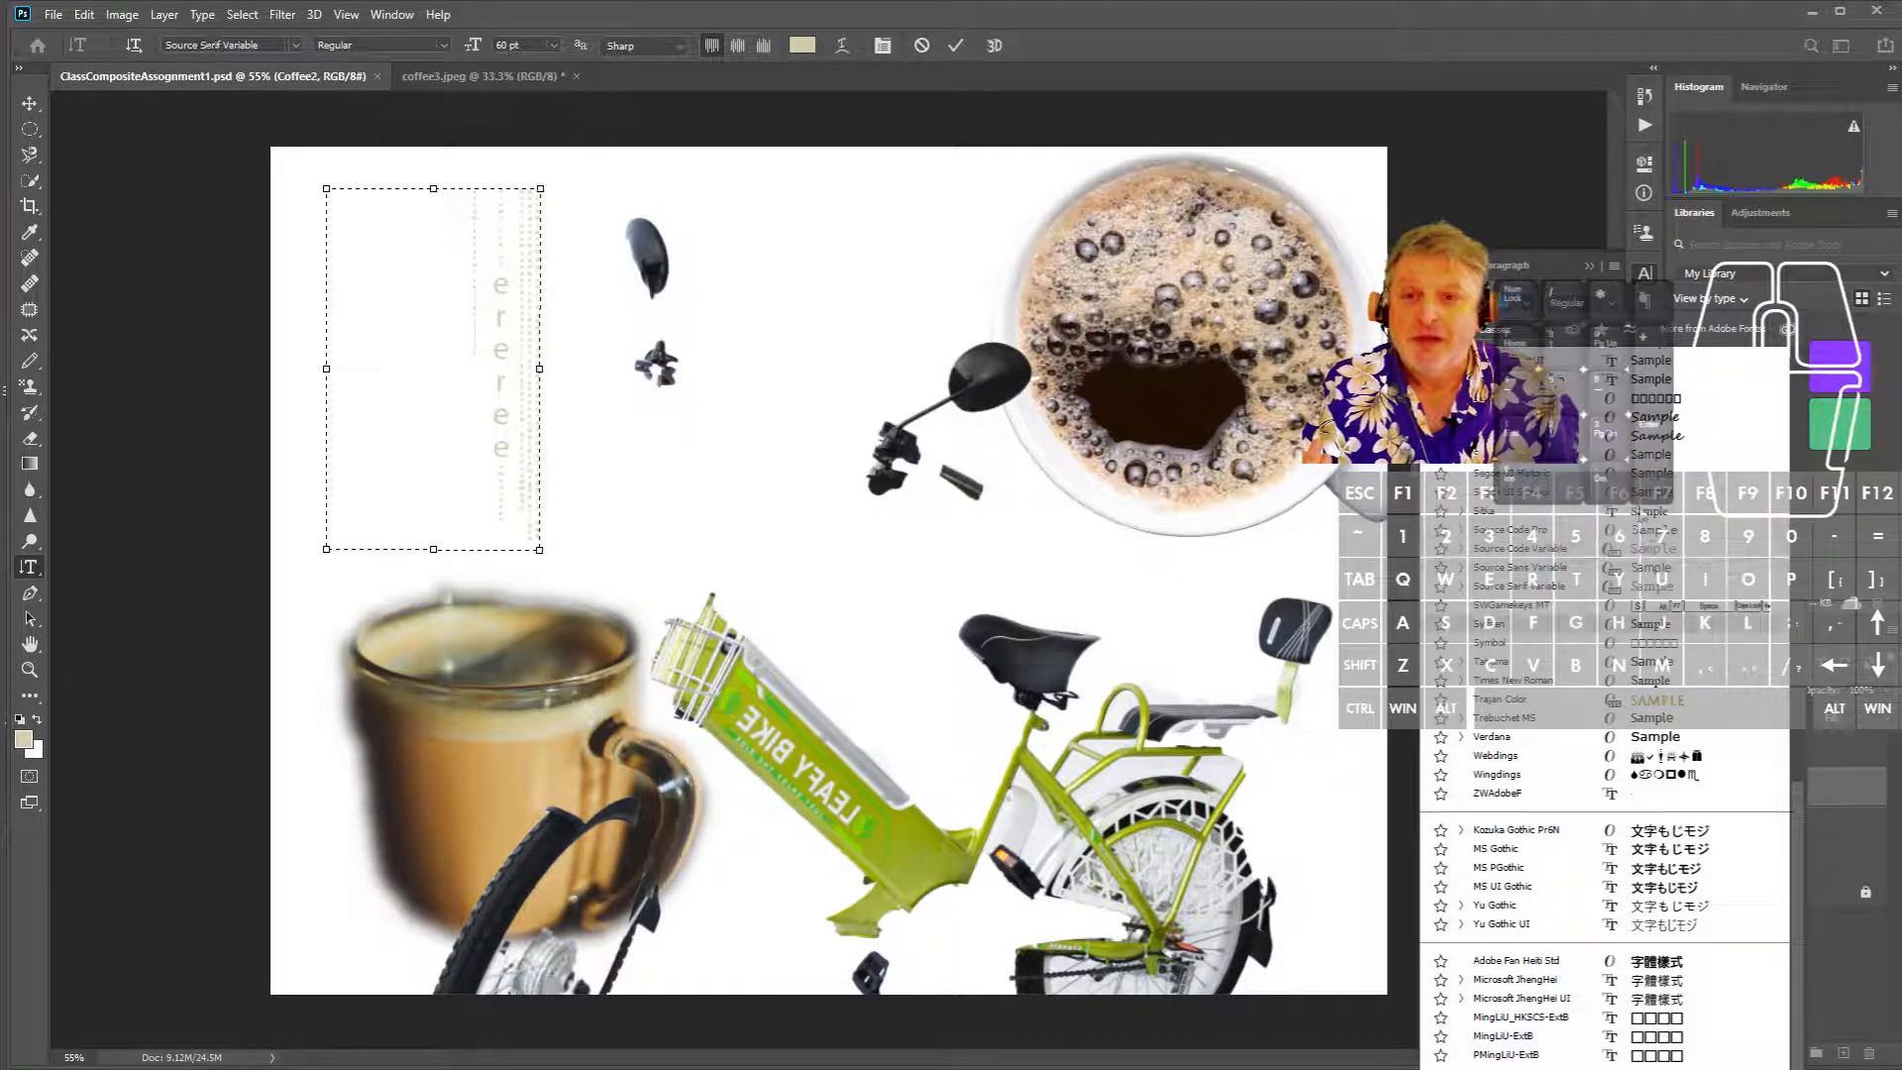
click(1666, 445)
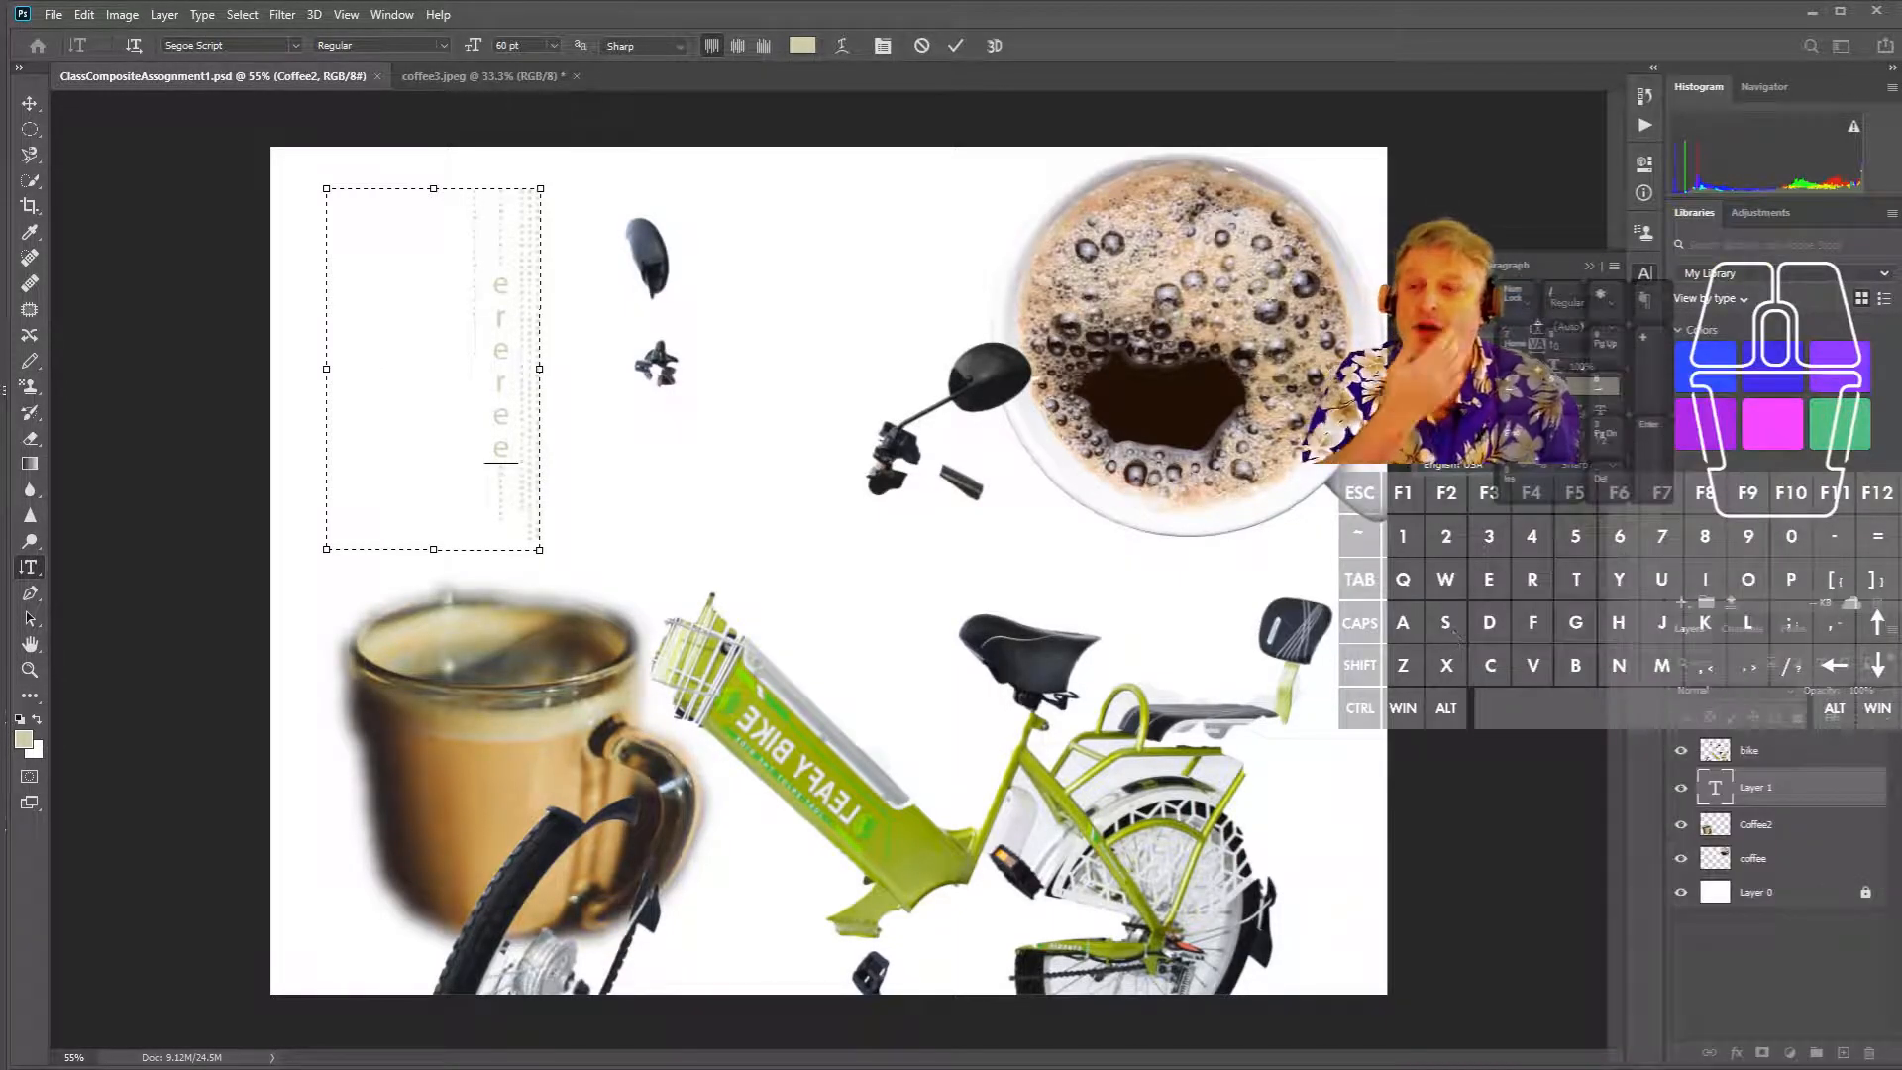
- Set the text colour to black and type the test letters 'dd ssssssvgyr'
click(1597, 386)
drag(1547, 525, 1392, 757)
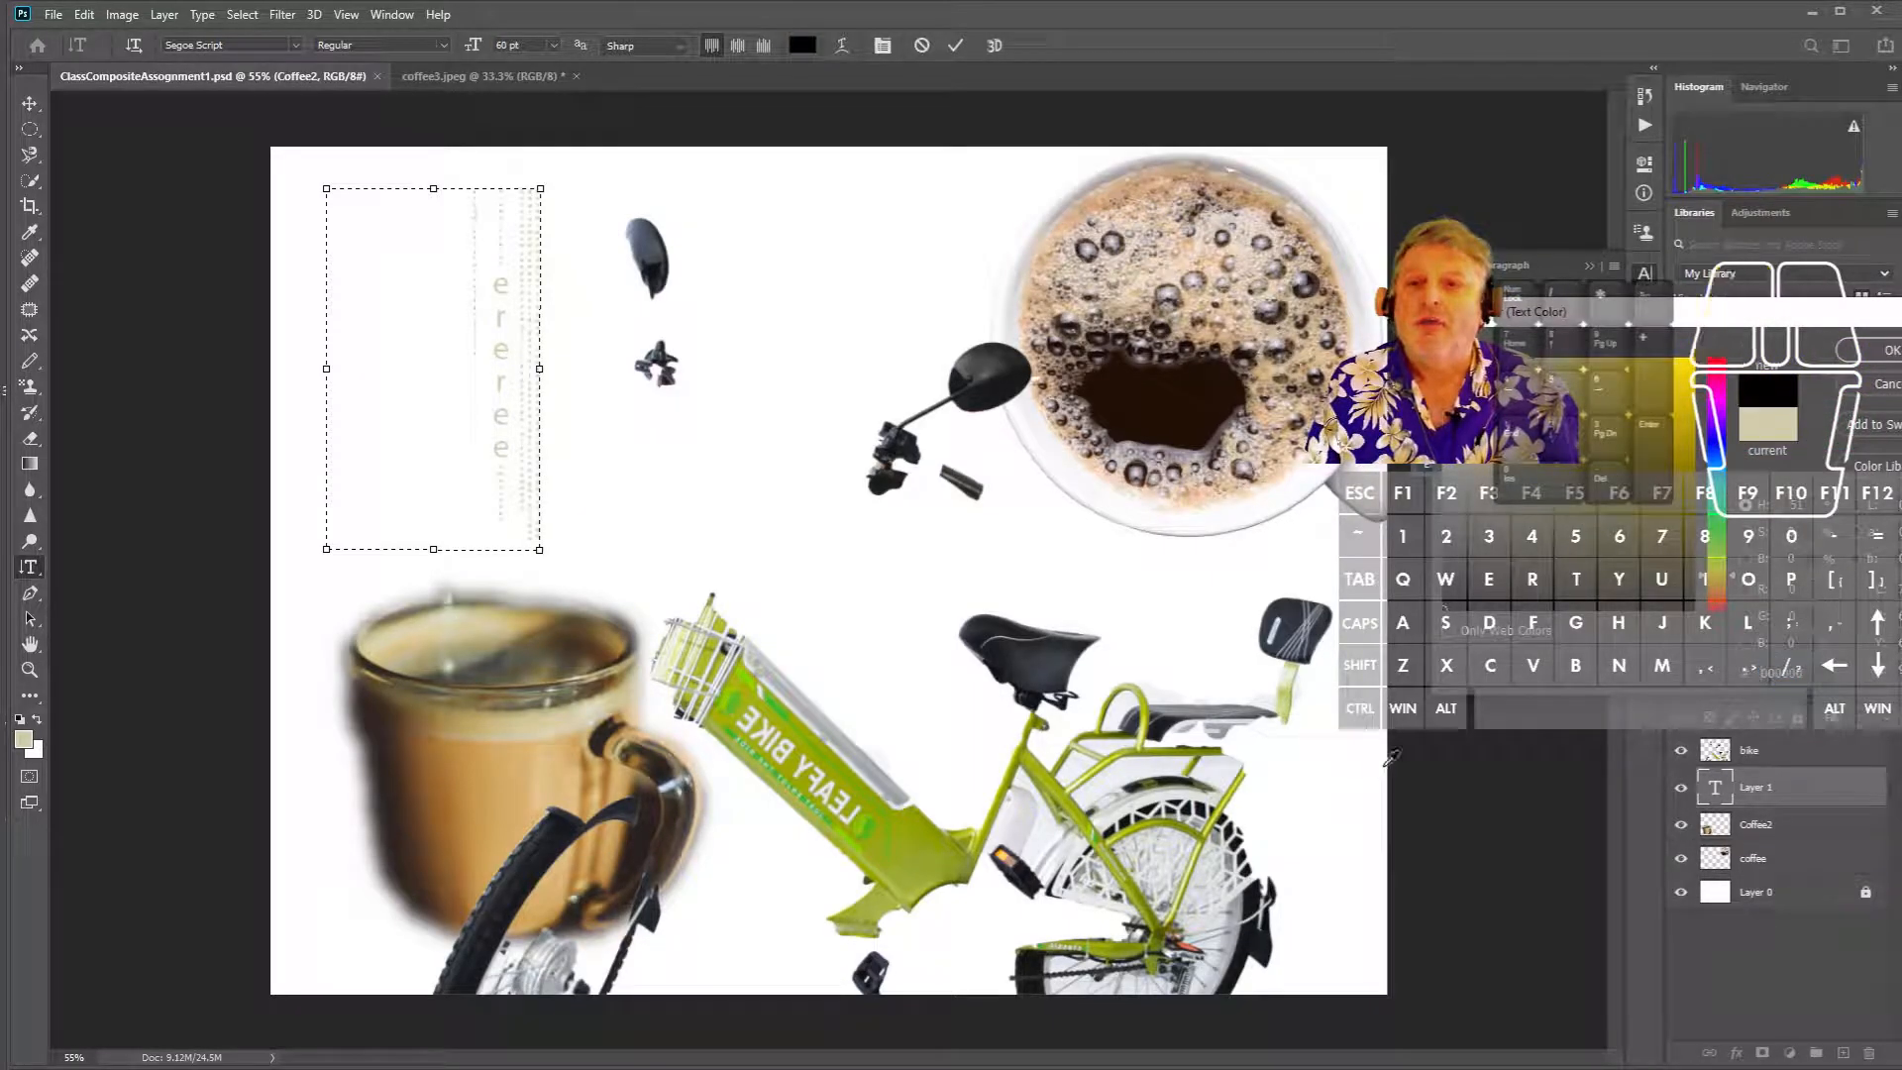
click(1885, 349)
text(dd sss)
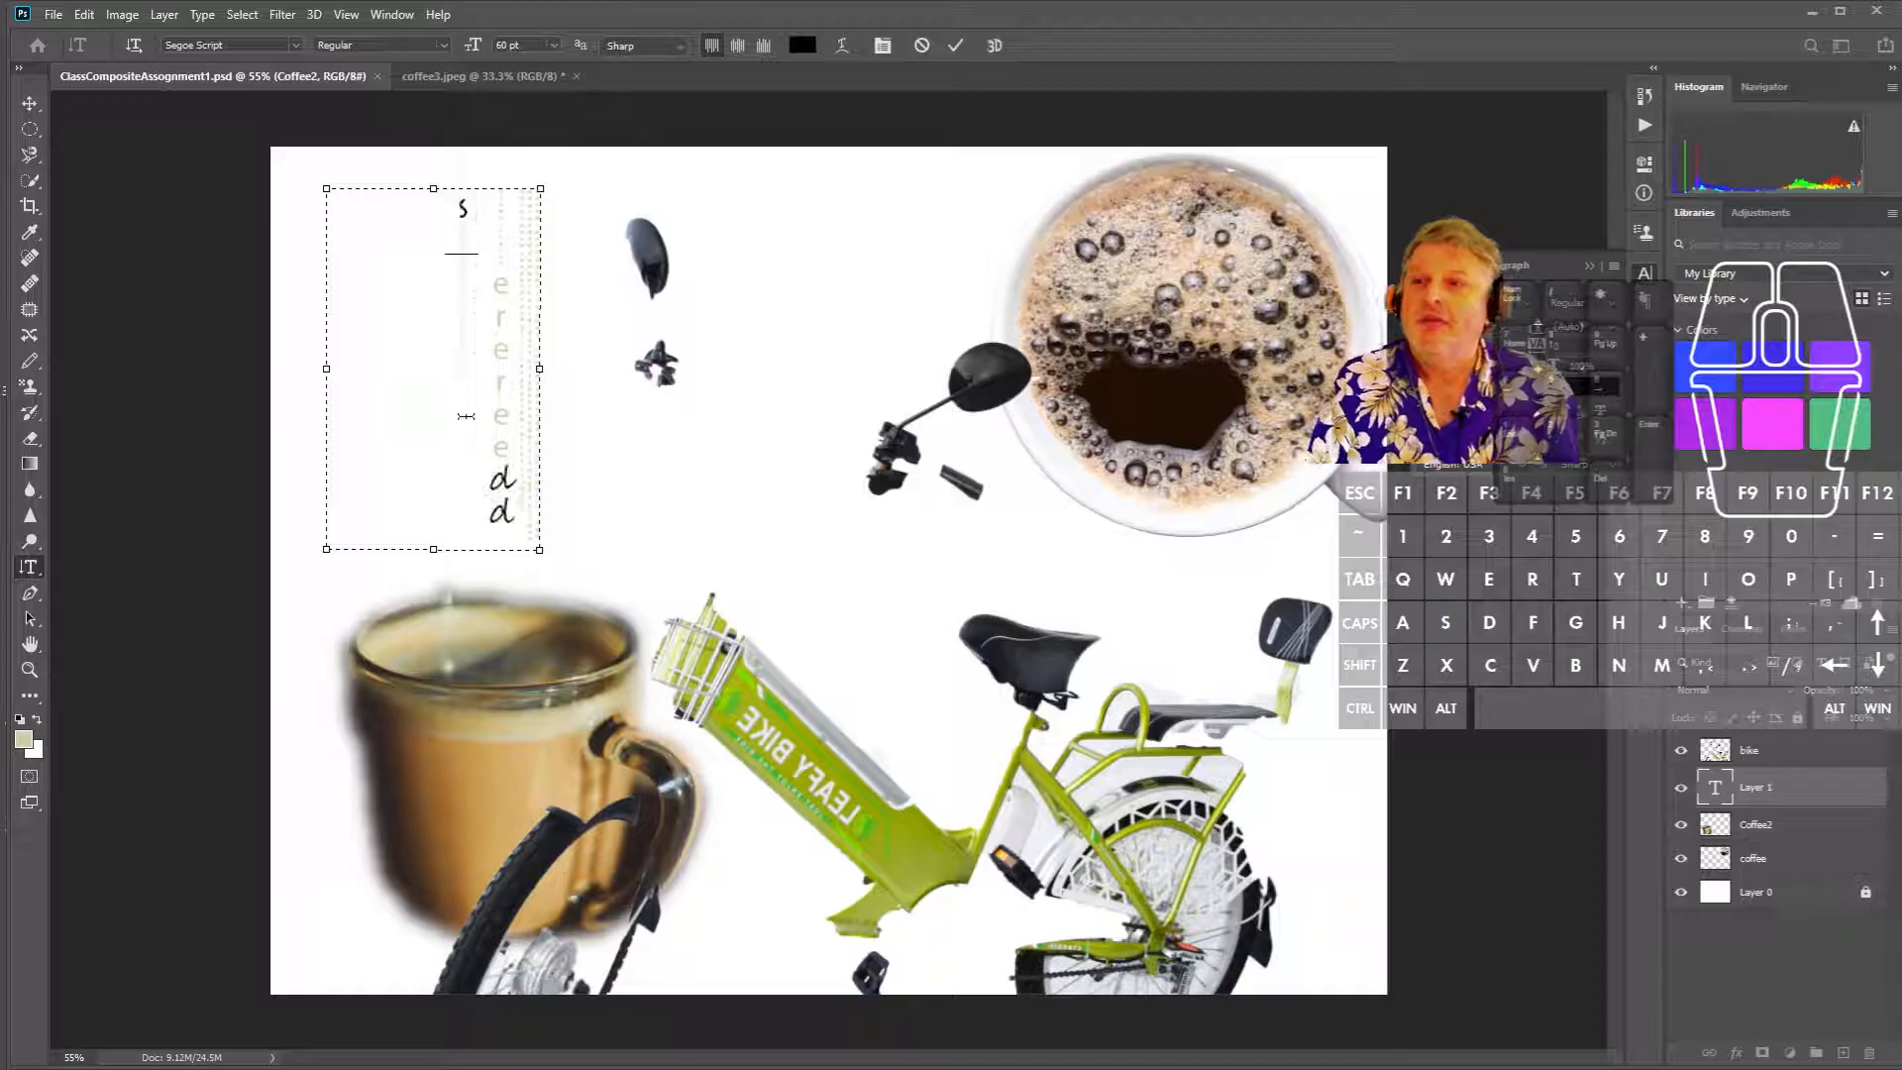
text(sssvgyr)
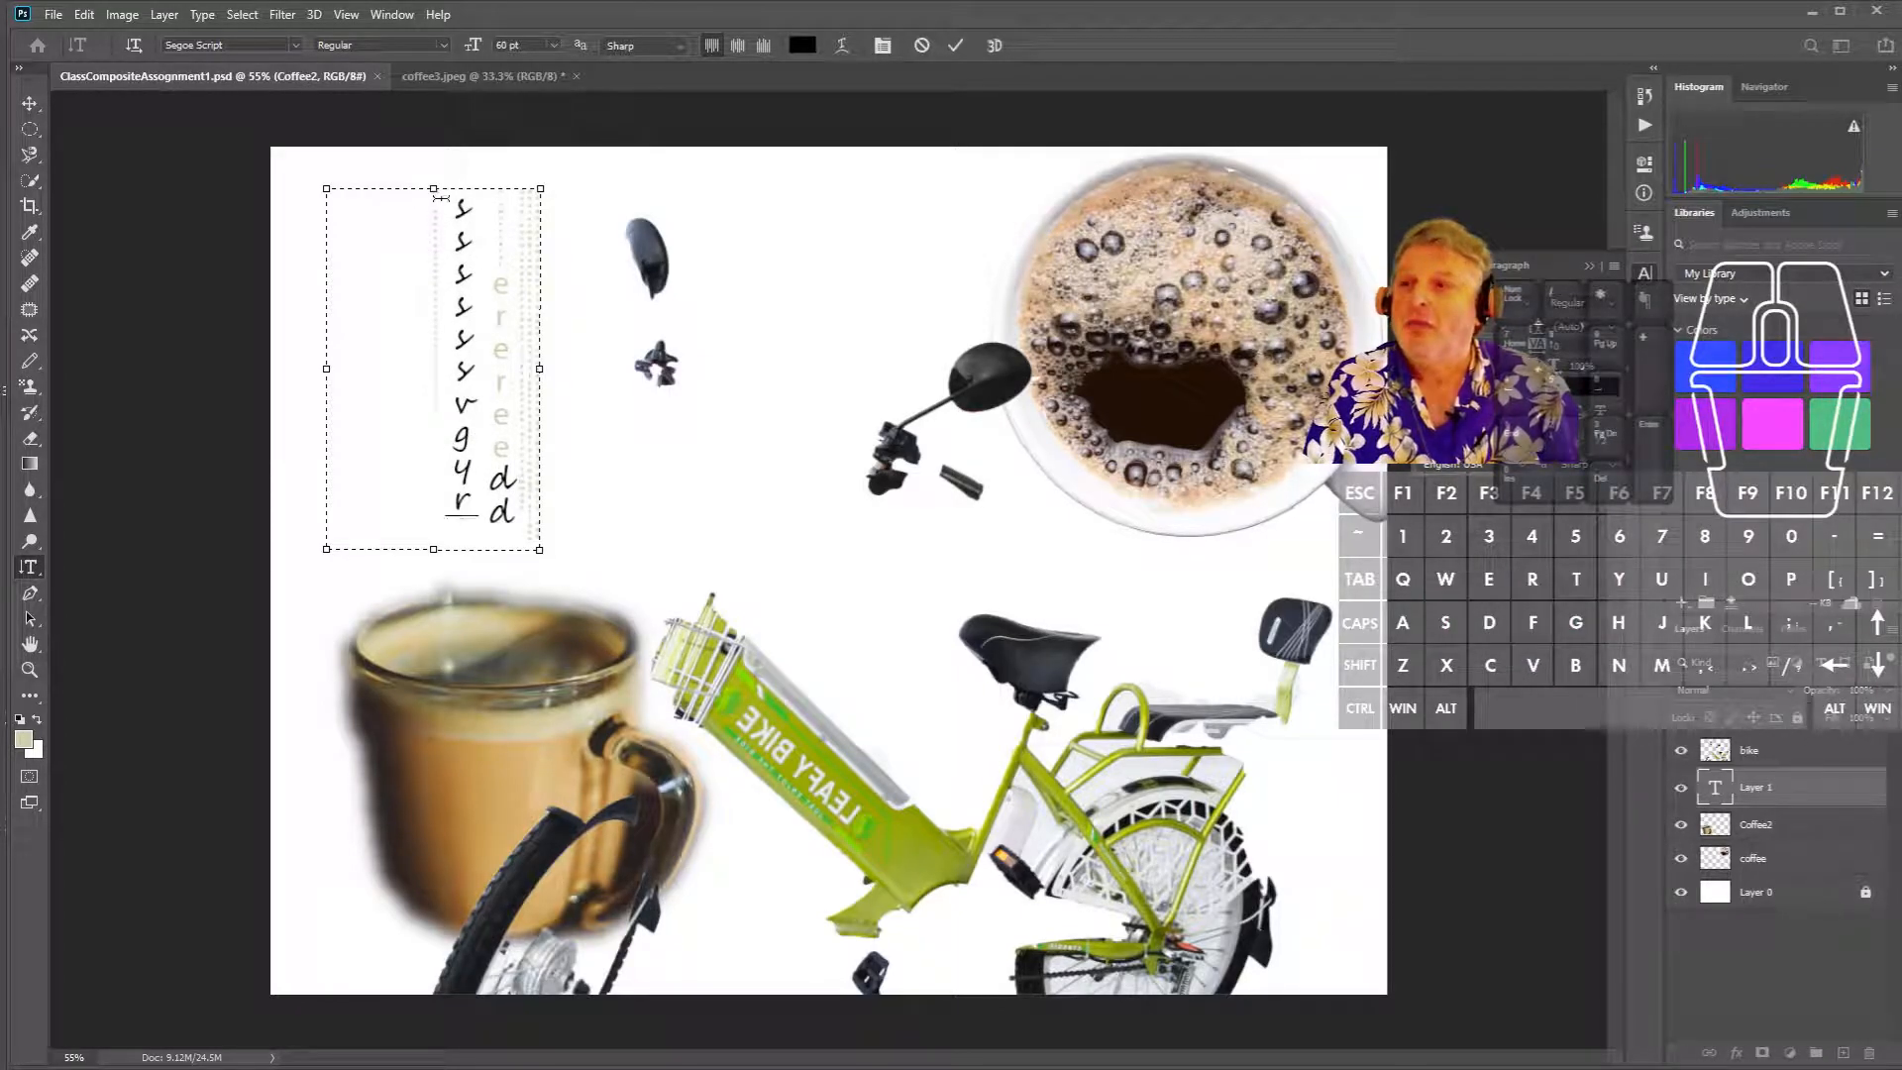
- Widen the type box to the right, lower its top edge, and select all its test letters
drag(540, 188, 693, 226)
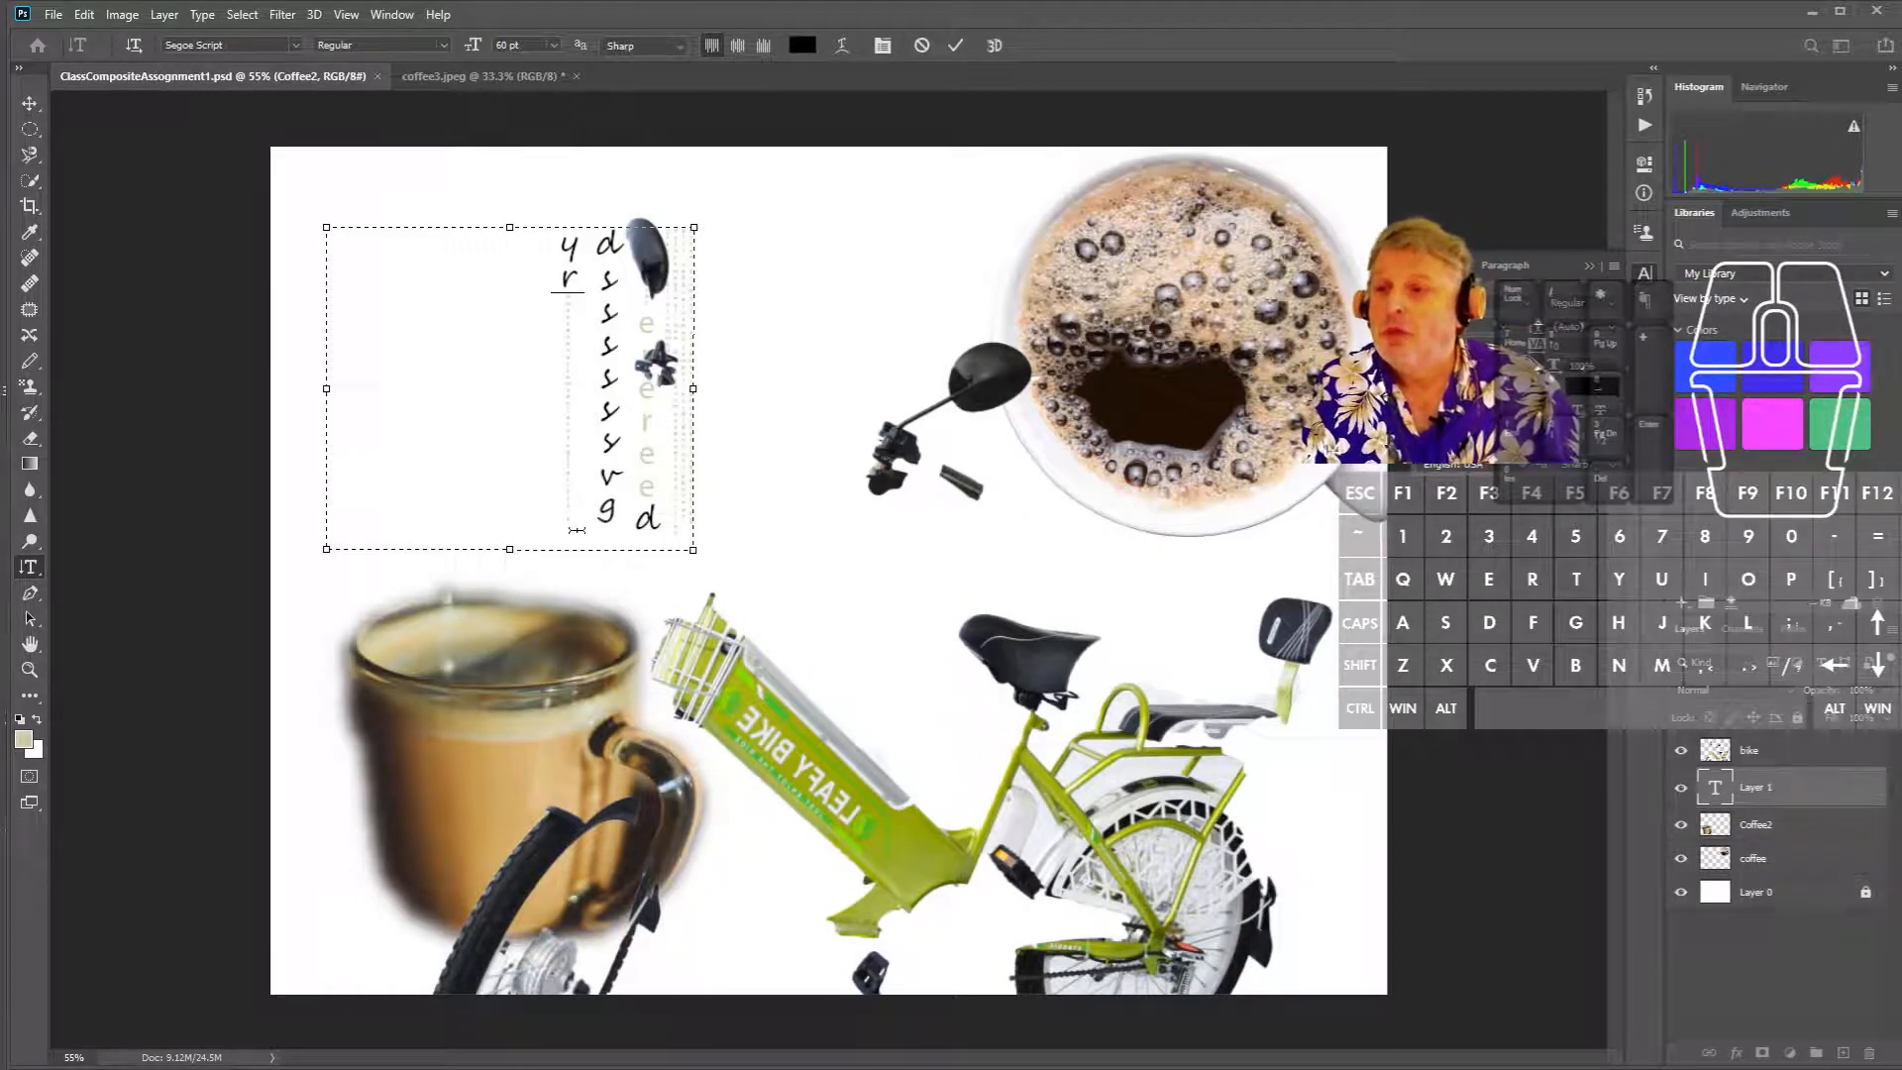
drag(565, 530, 718, 234)
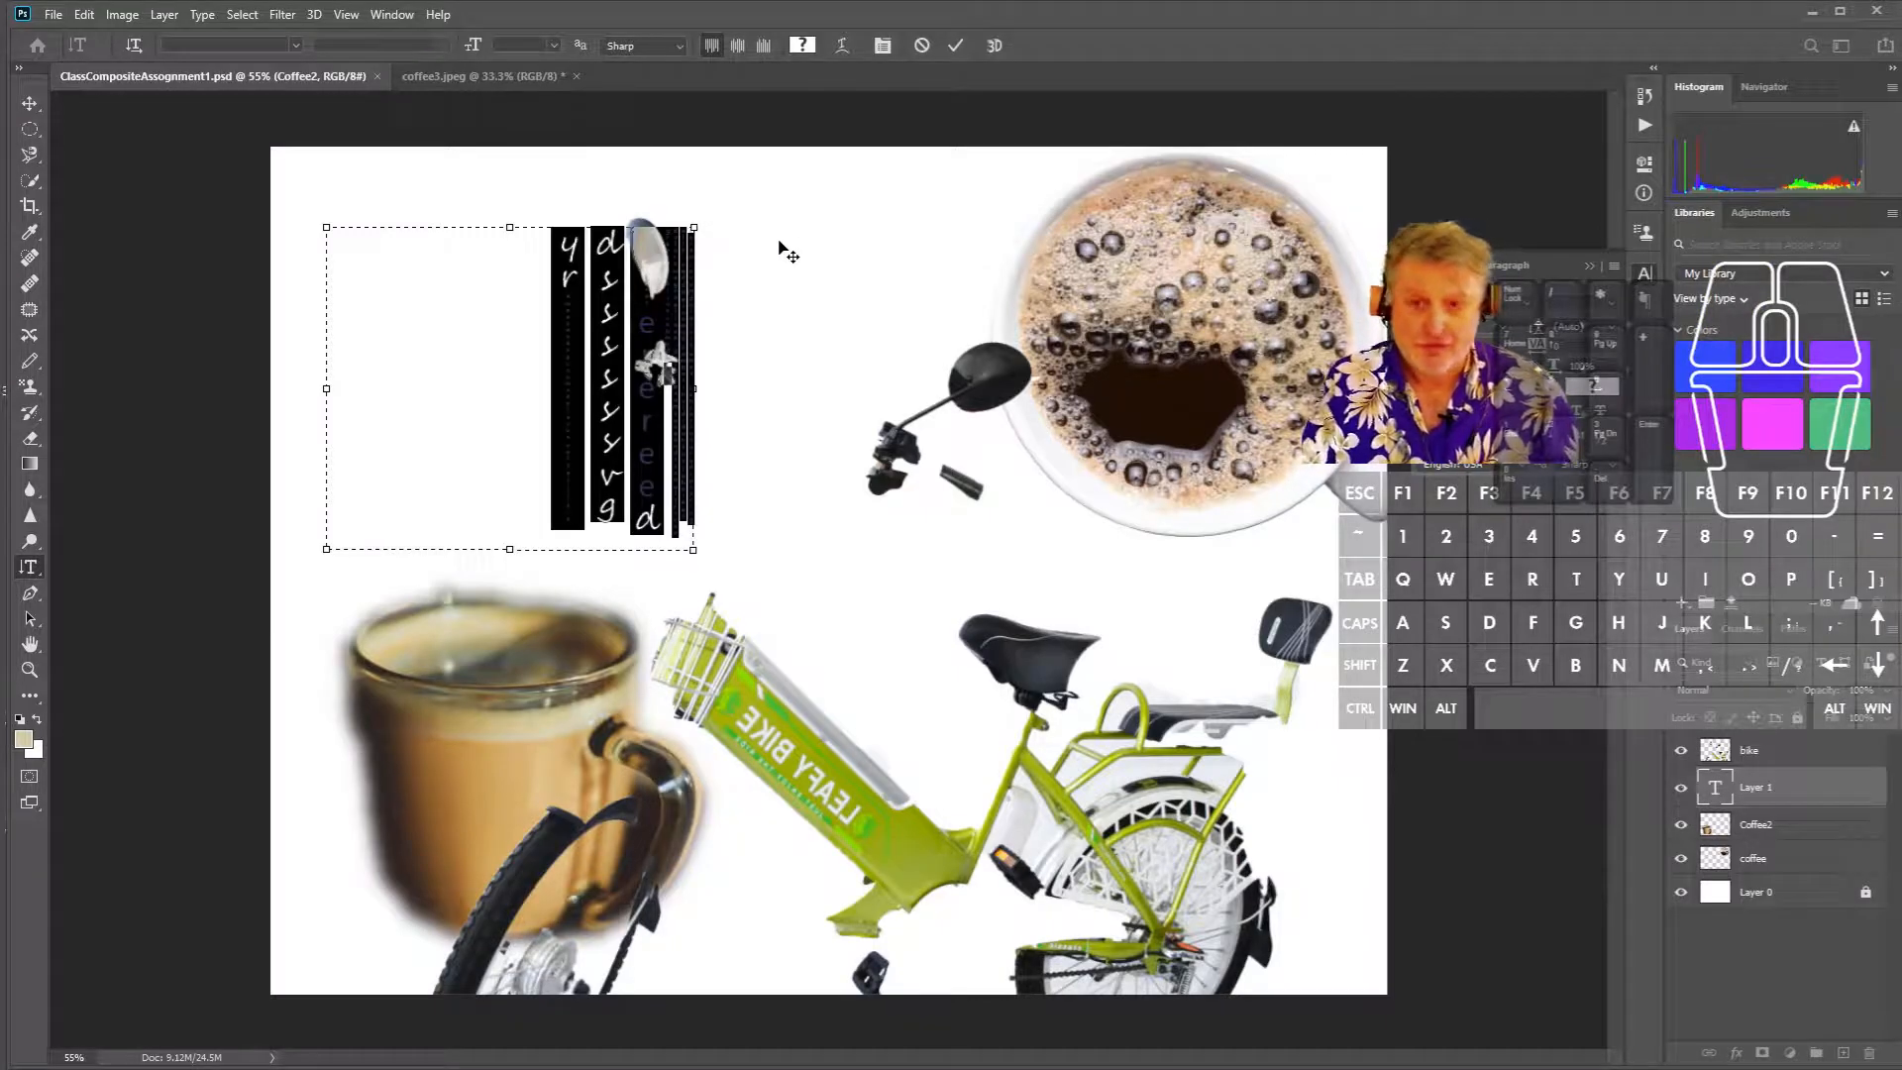
- Delete the test letters, then set the text colour to deep teal and size 60 pt
key(BackSpace)
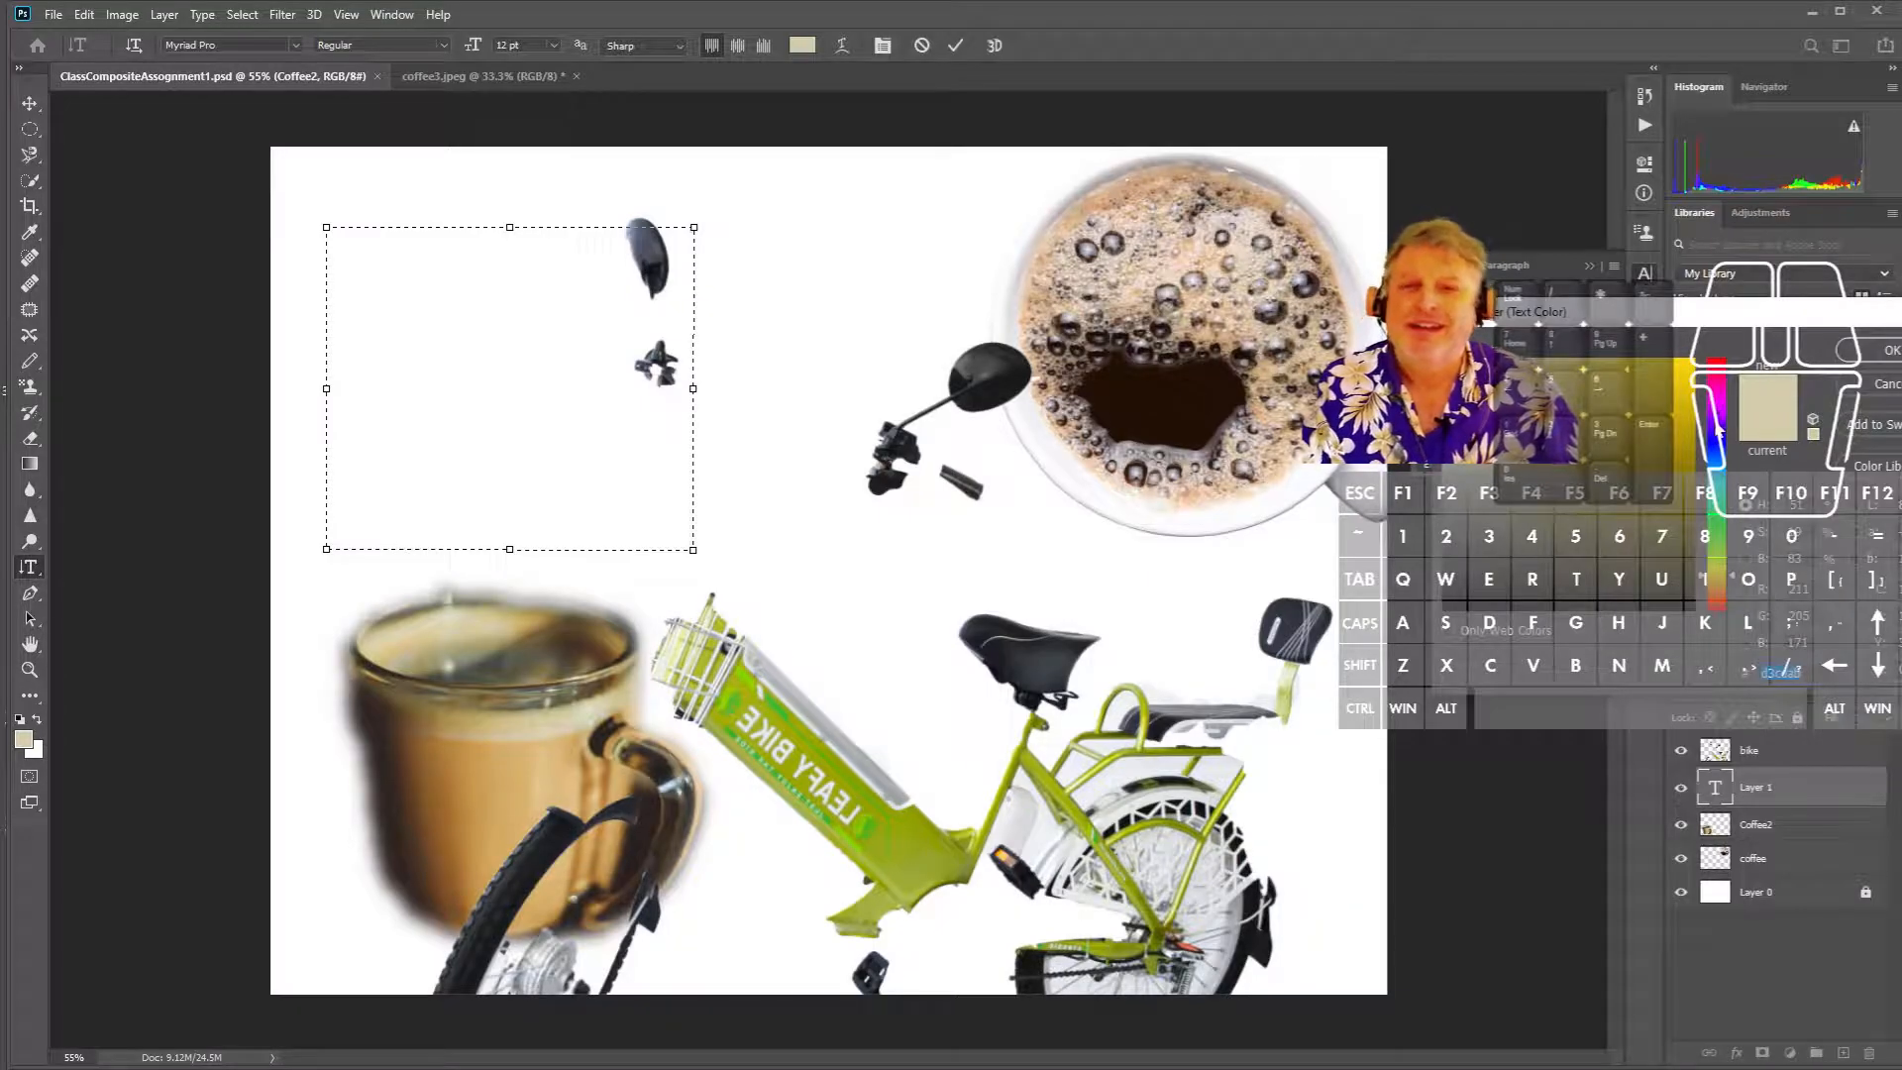
mouse_move(1725, 492)
mouse_down()
mouse_move(1733, 414)
mouse_move(1732, 494)
mouse_up()
click(1596, 396)
drag(1596, 396, 1828, 309)
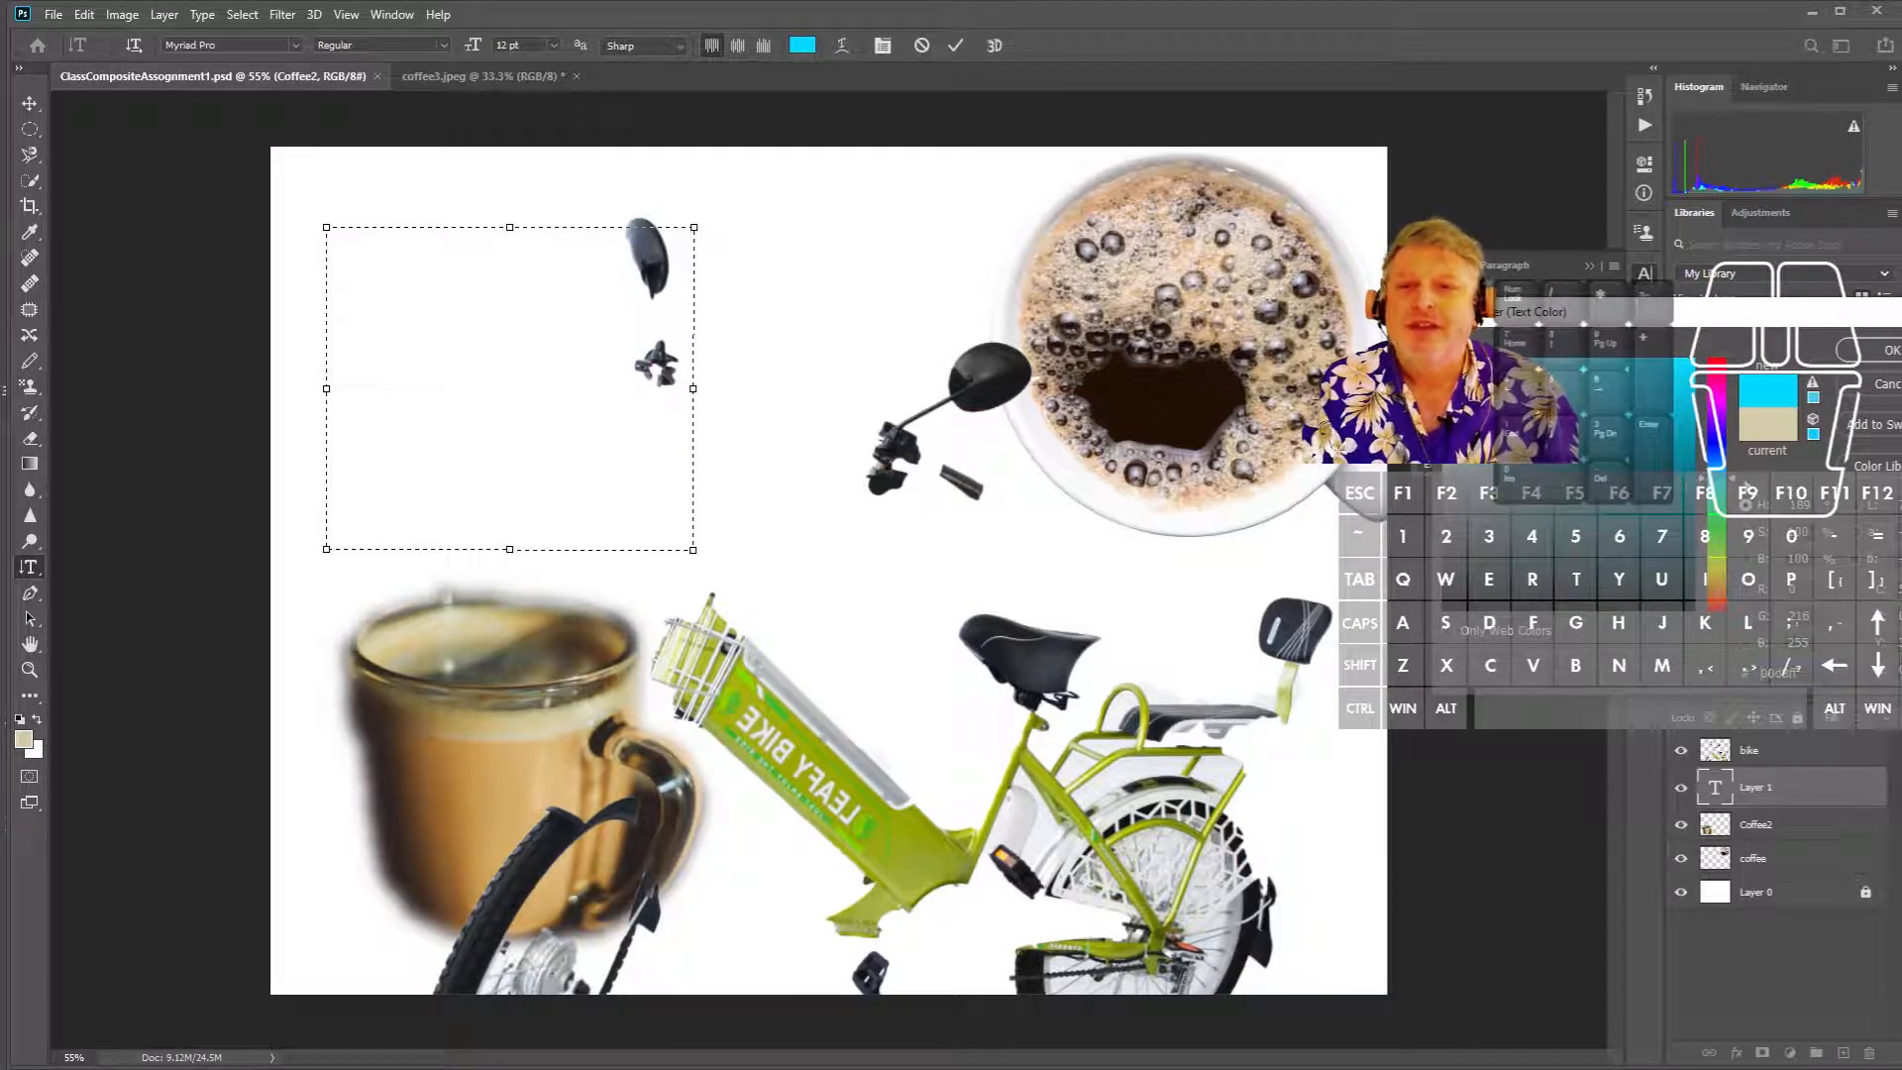
drag(1721, 483, 1732, 494)
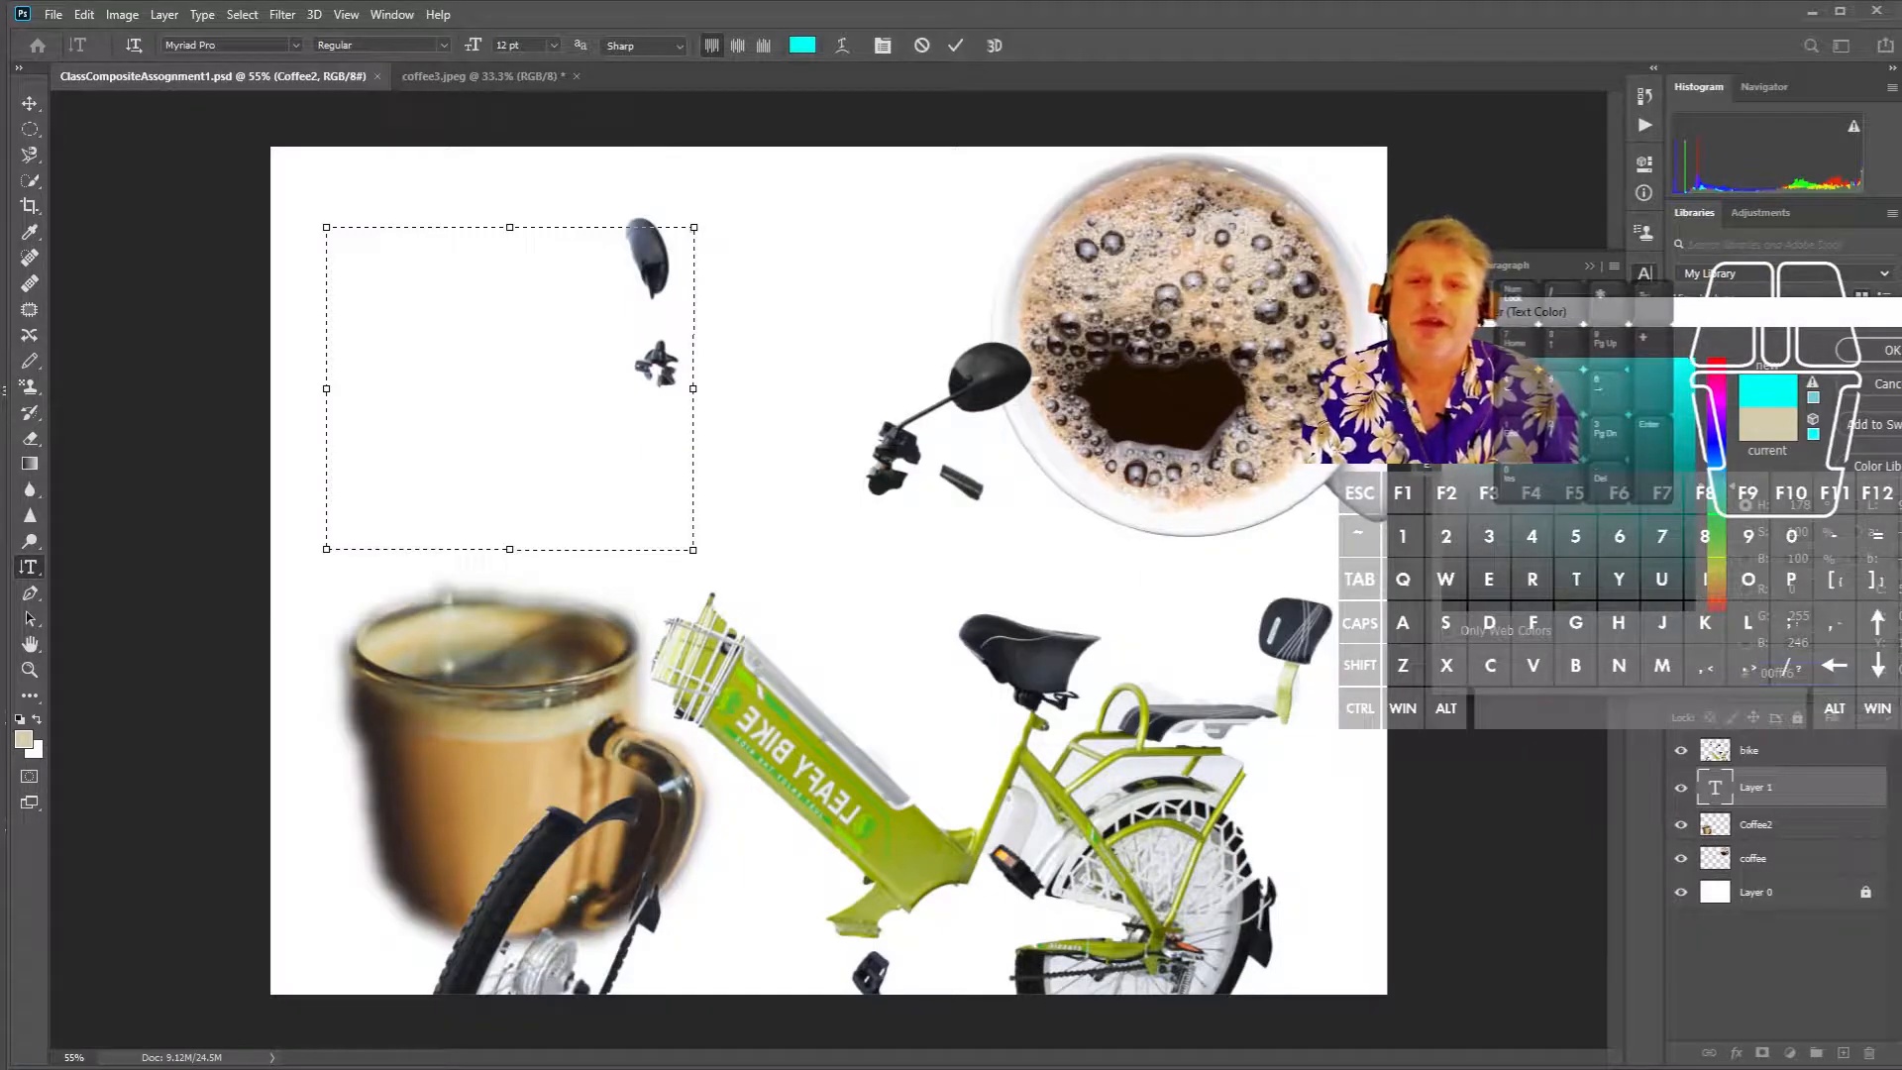
mouse_move(1686, 463)
mouse_down()
mouse_move(1688, 479)
mouse_move(1691, 462)
mouse_up()
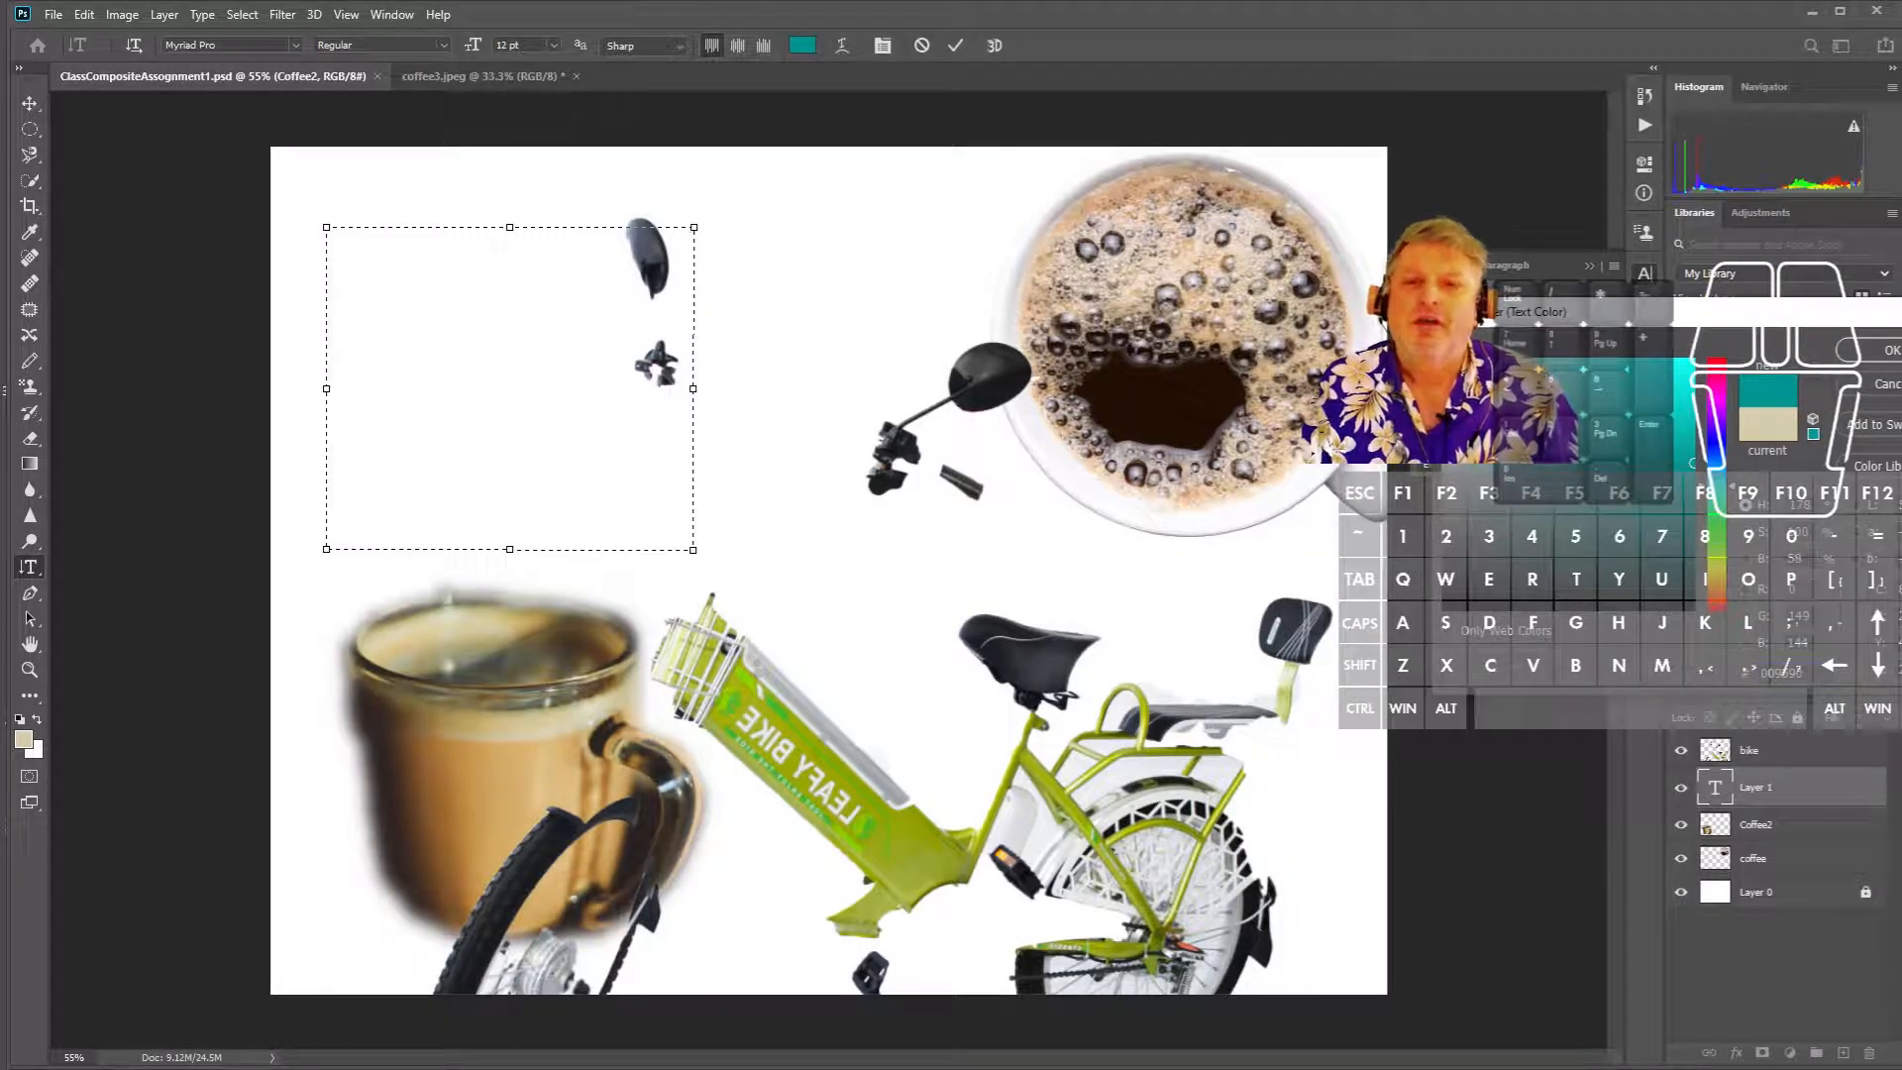
click(1882, 350)
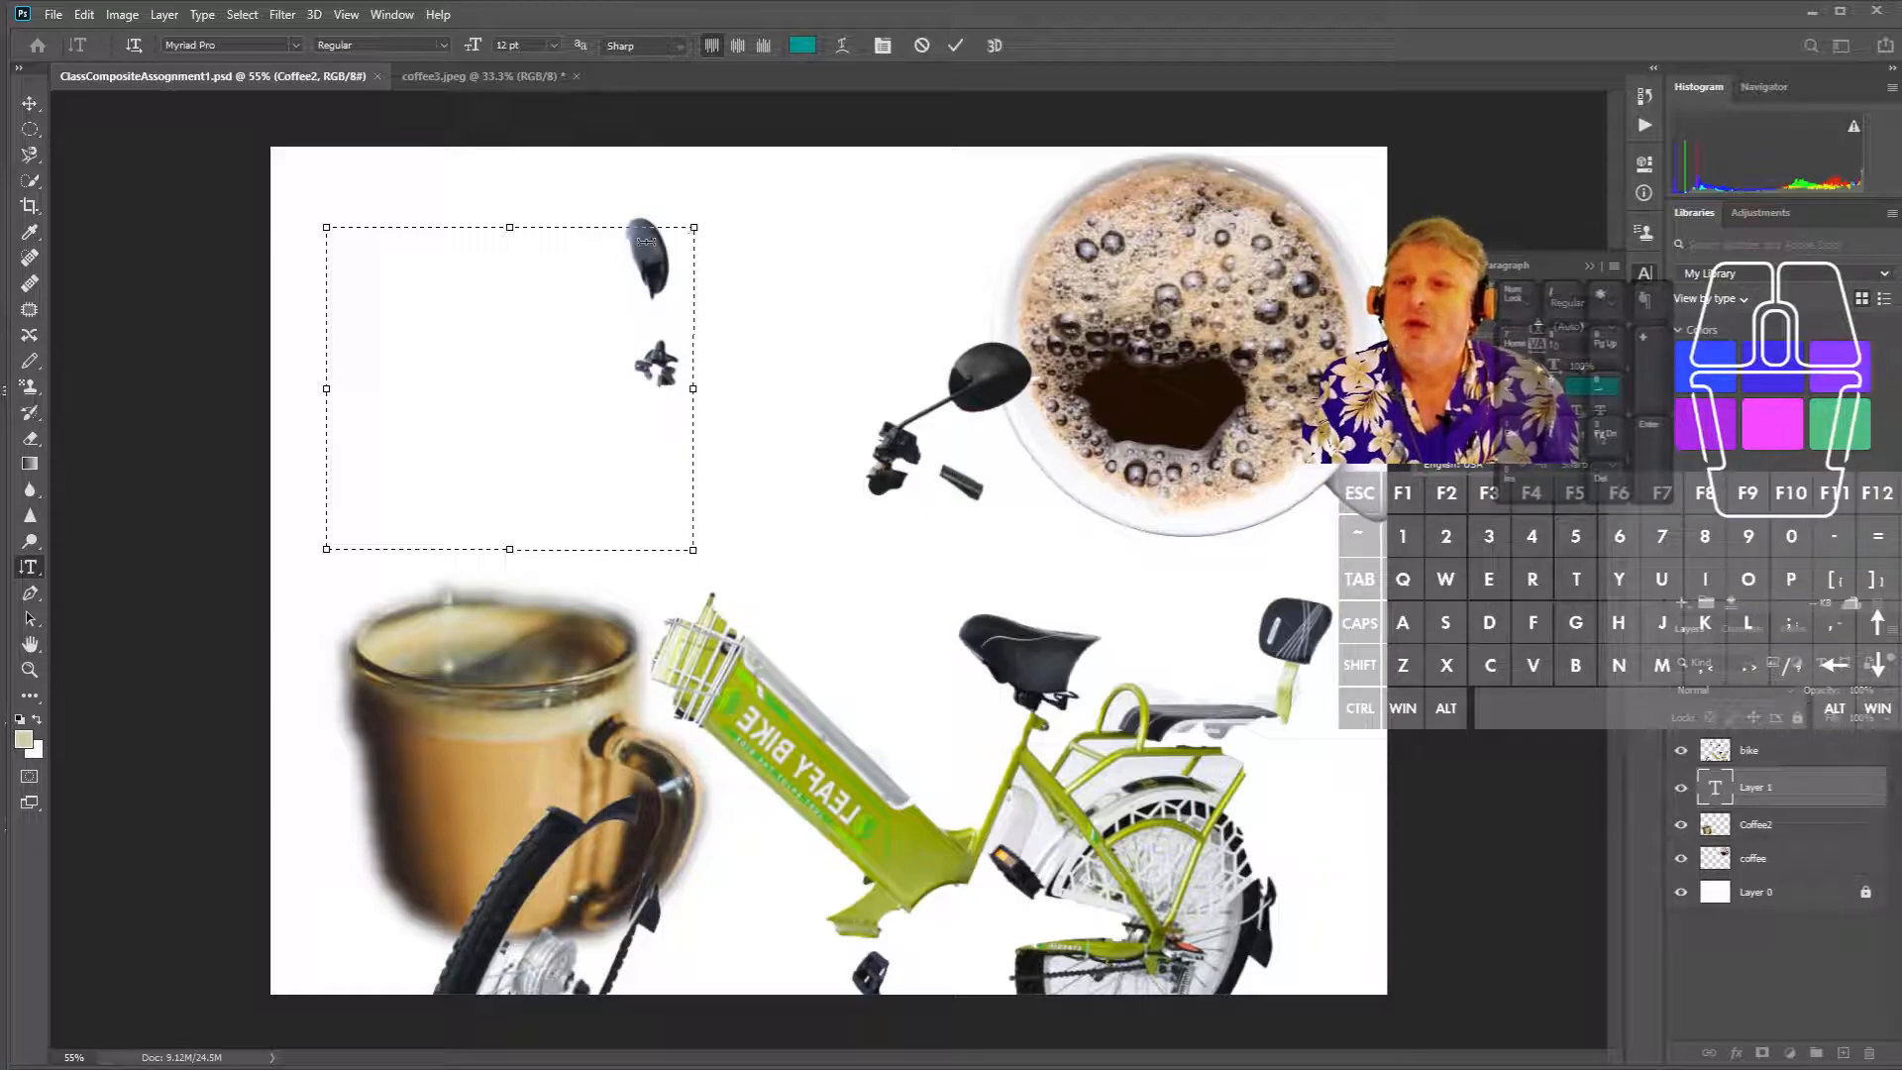
click(1511, 335)
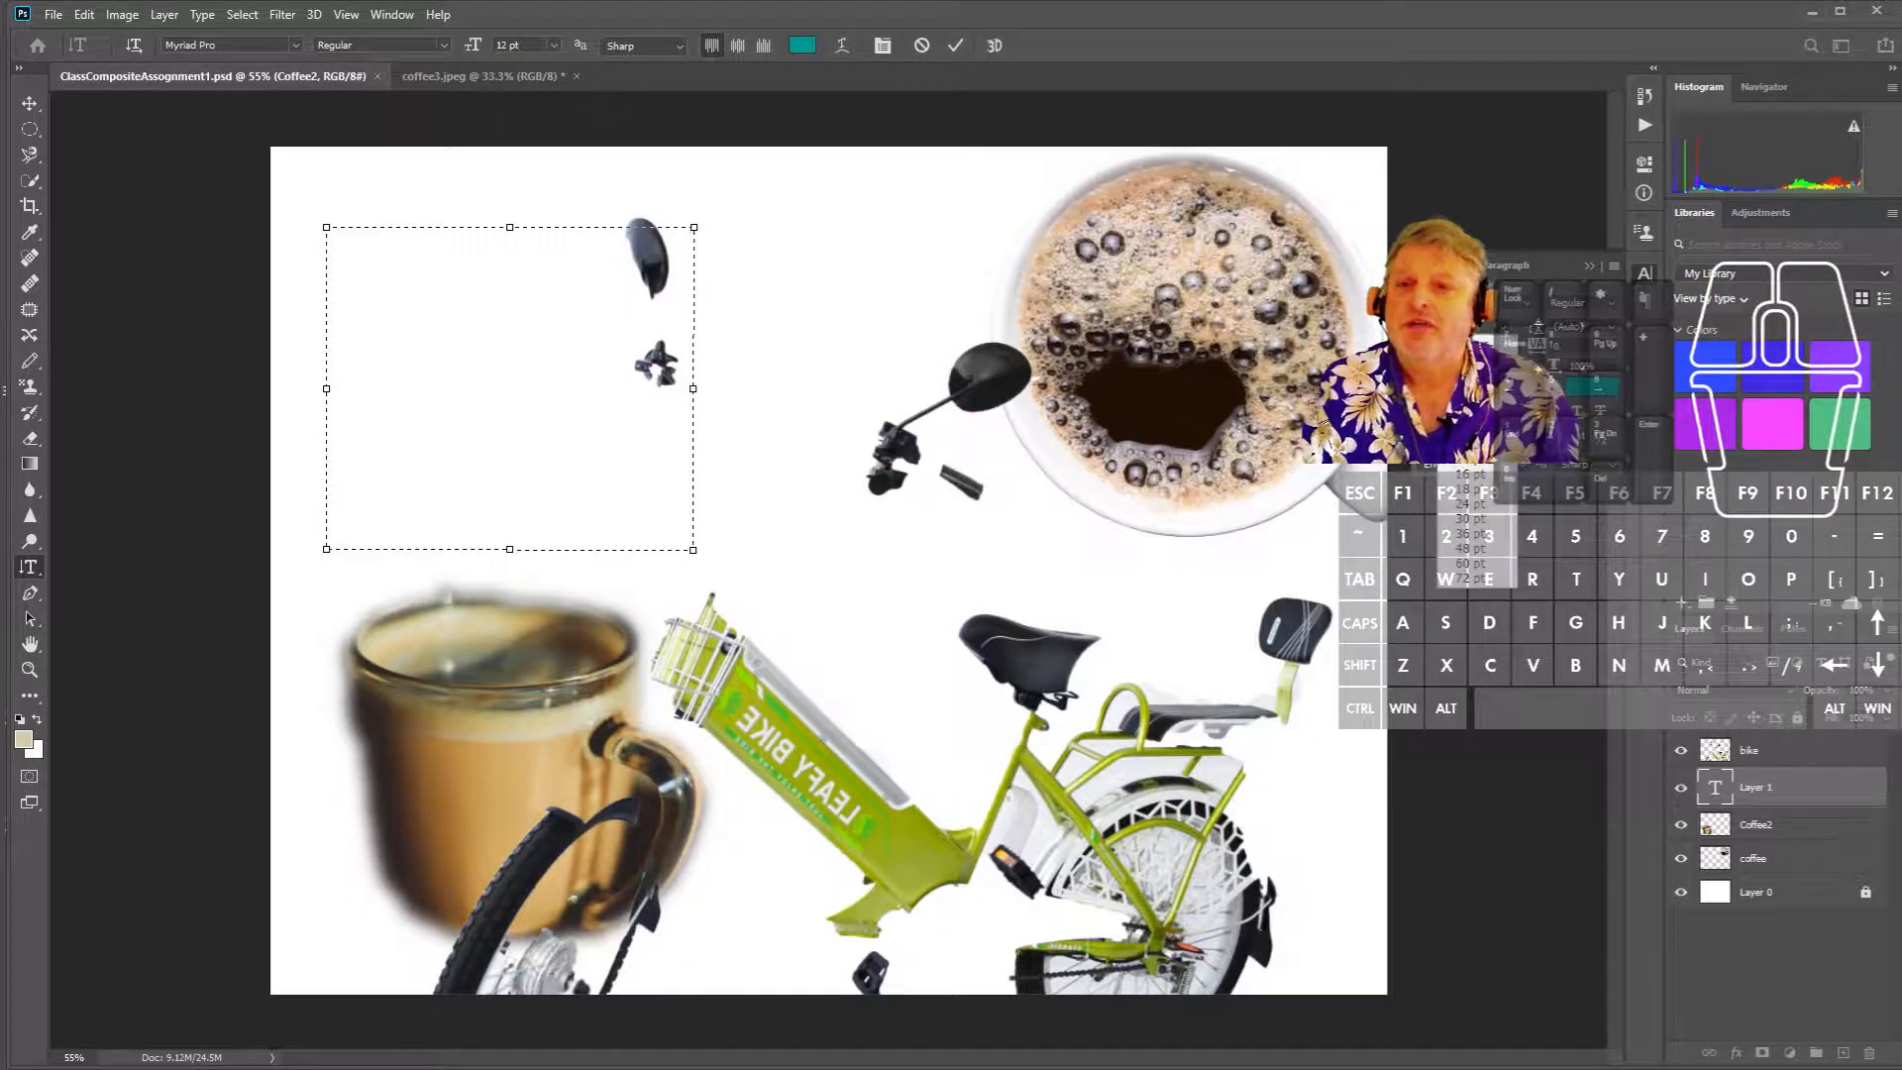
click(1476, 564)
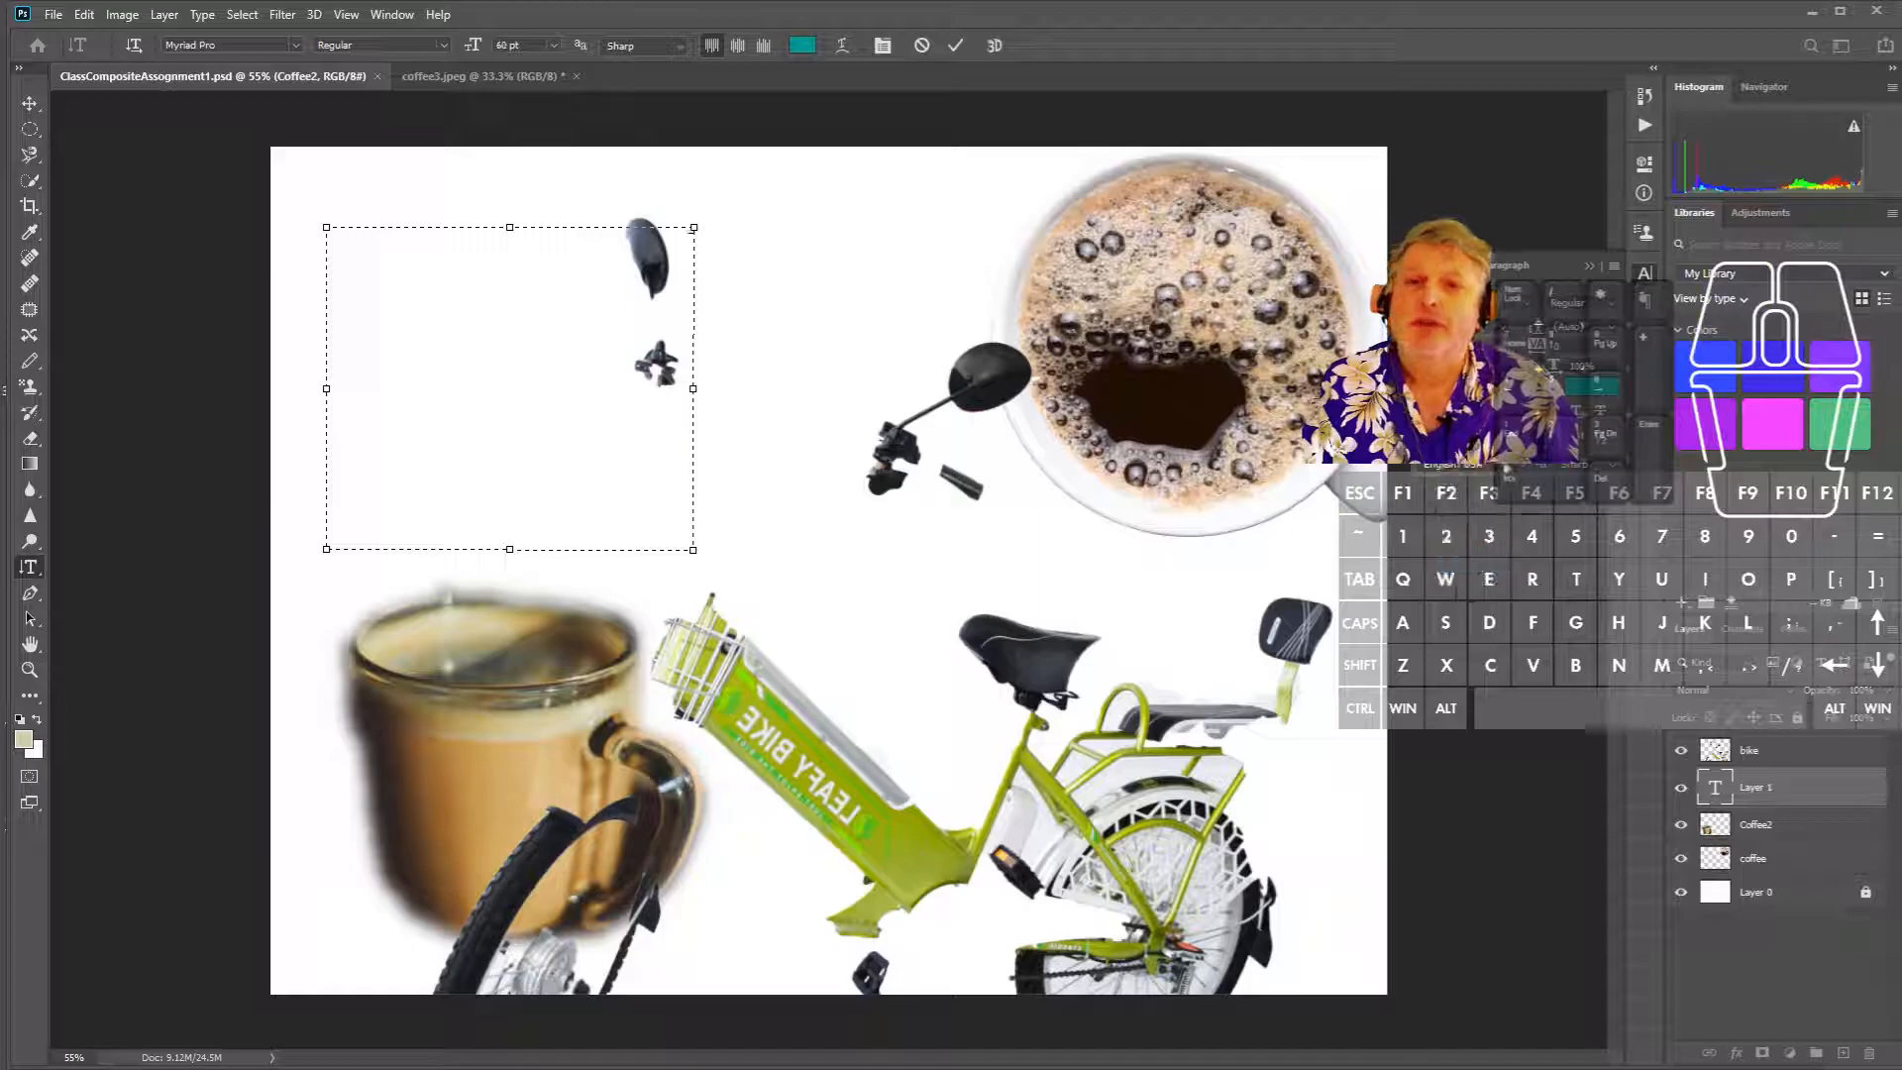
- Set the vertical type font to Cantarell Bold
click(1533, 304)
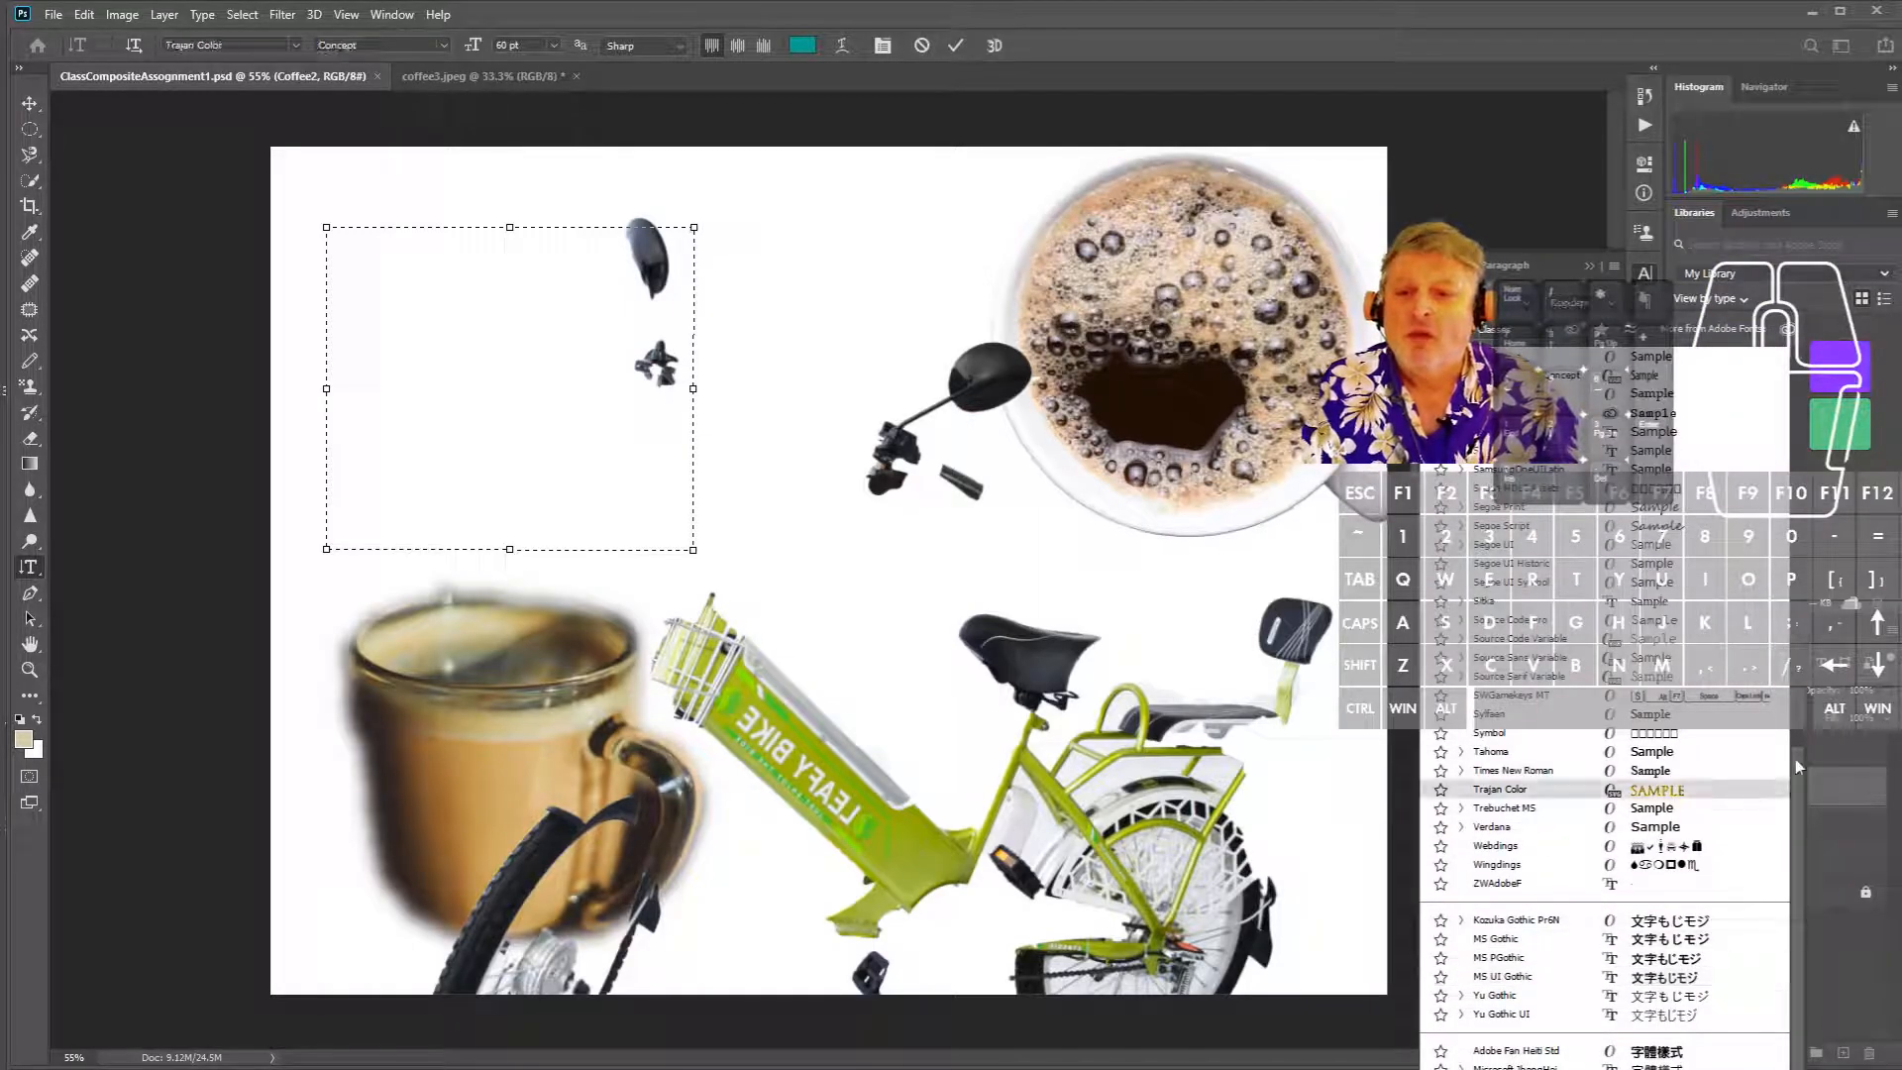
scroll(1789, 856, down, 3)
scroll(1789, 856, down, 2)
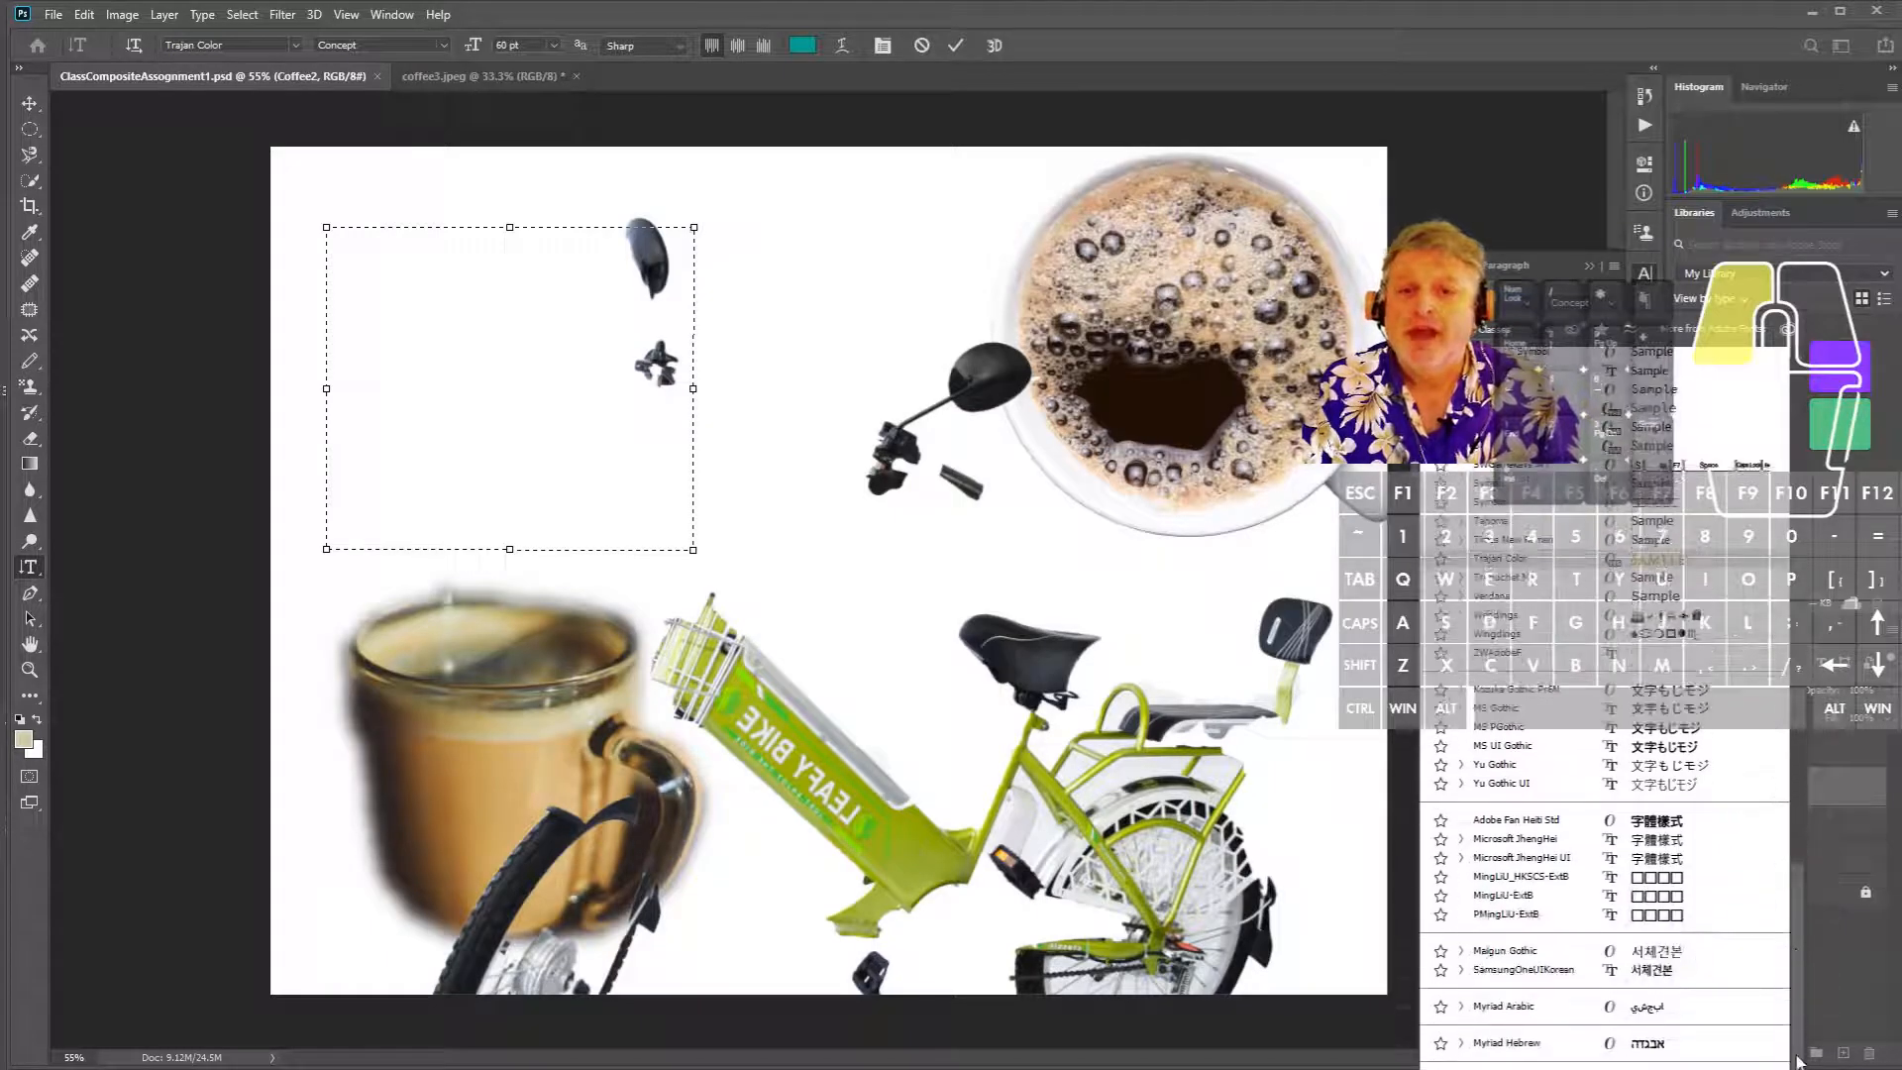
drag(1796, 885, 1753, 349)
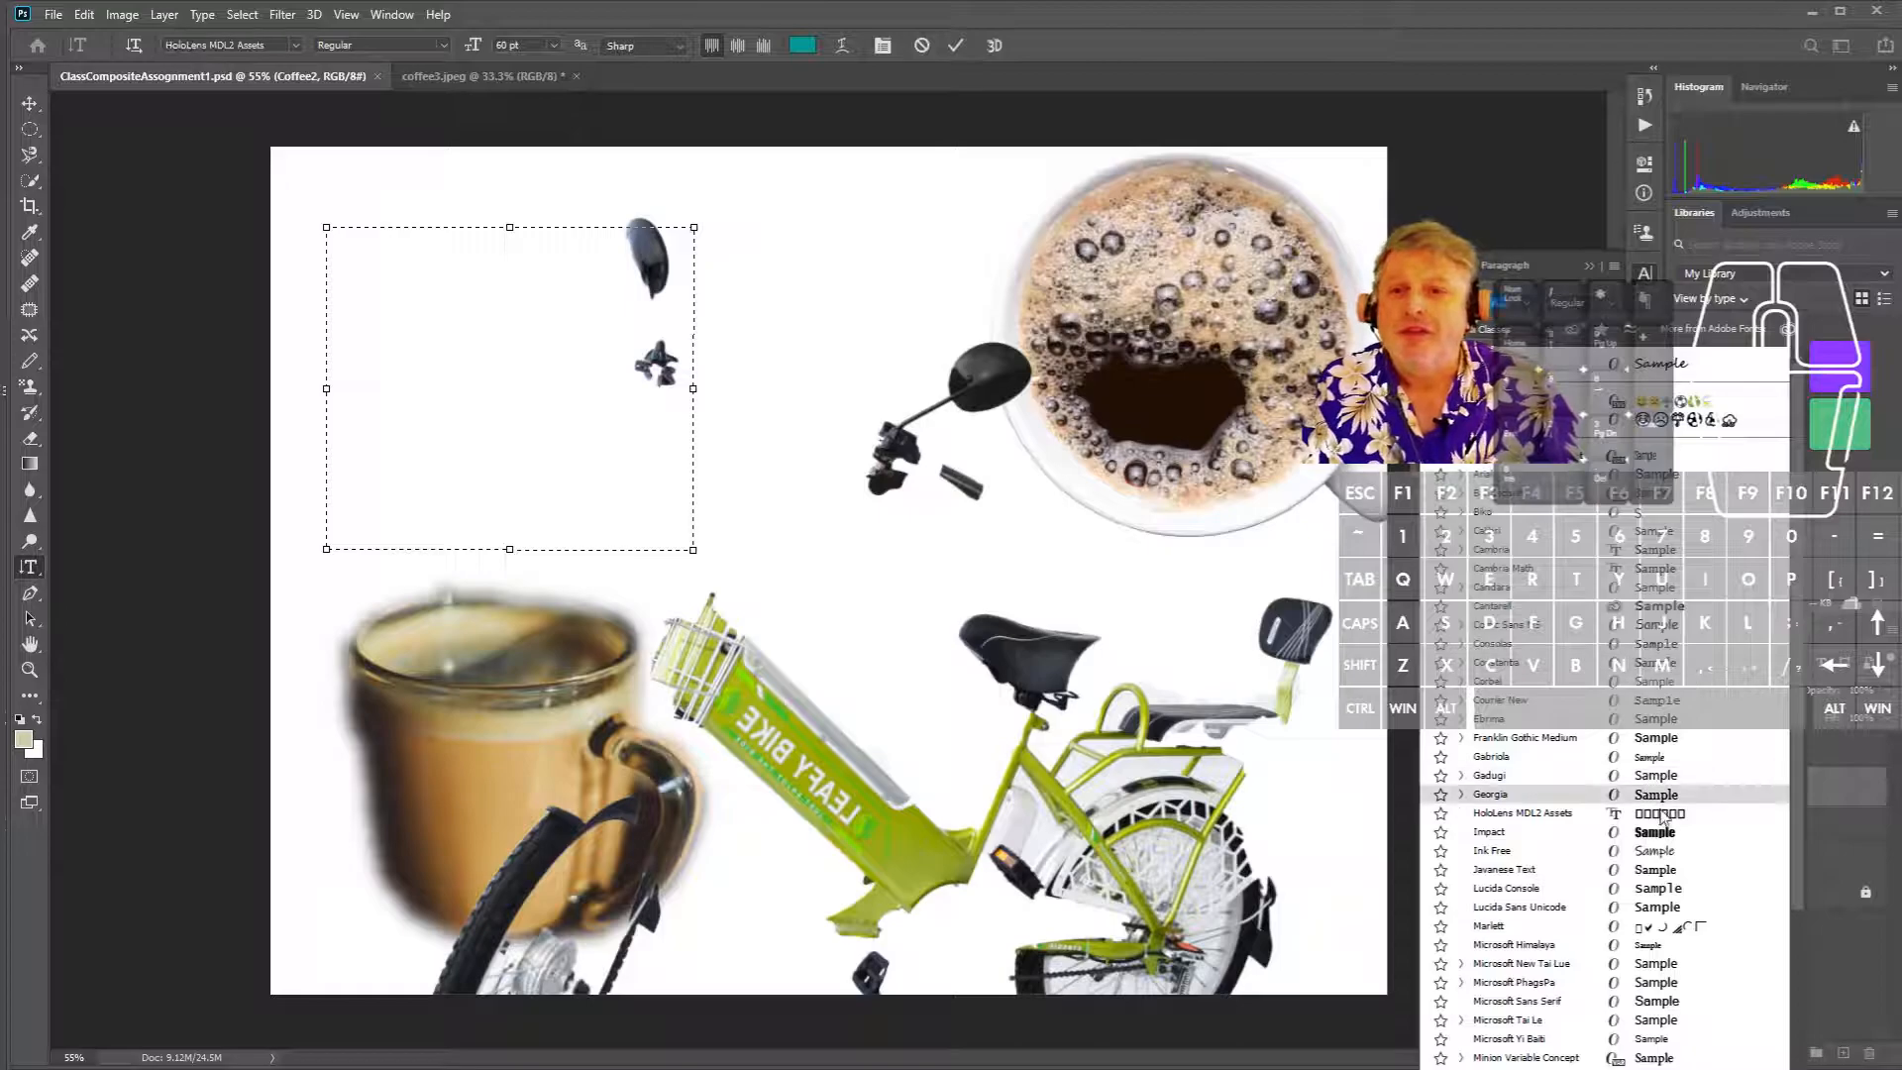
click(1659, 607)
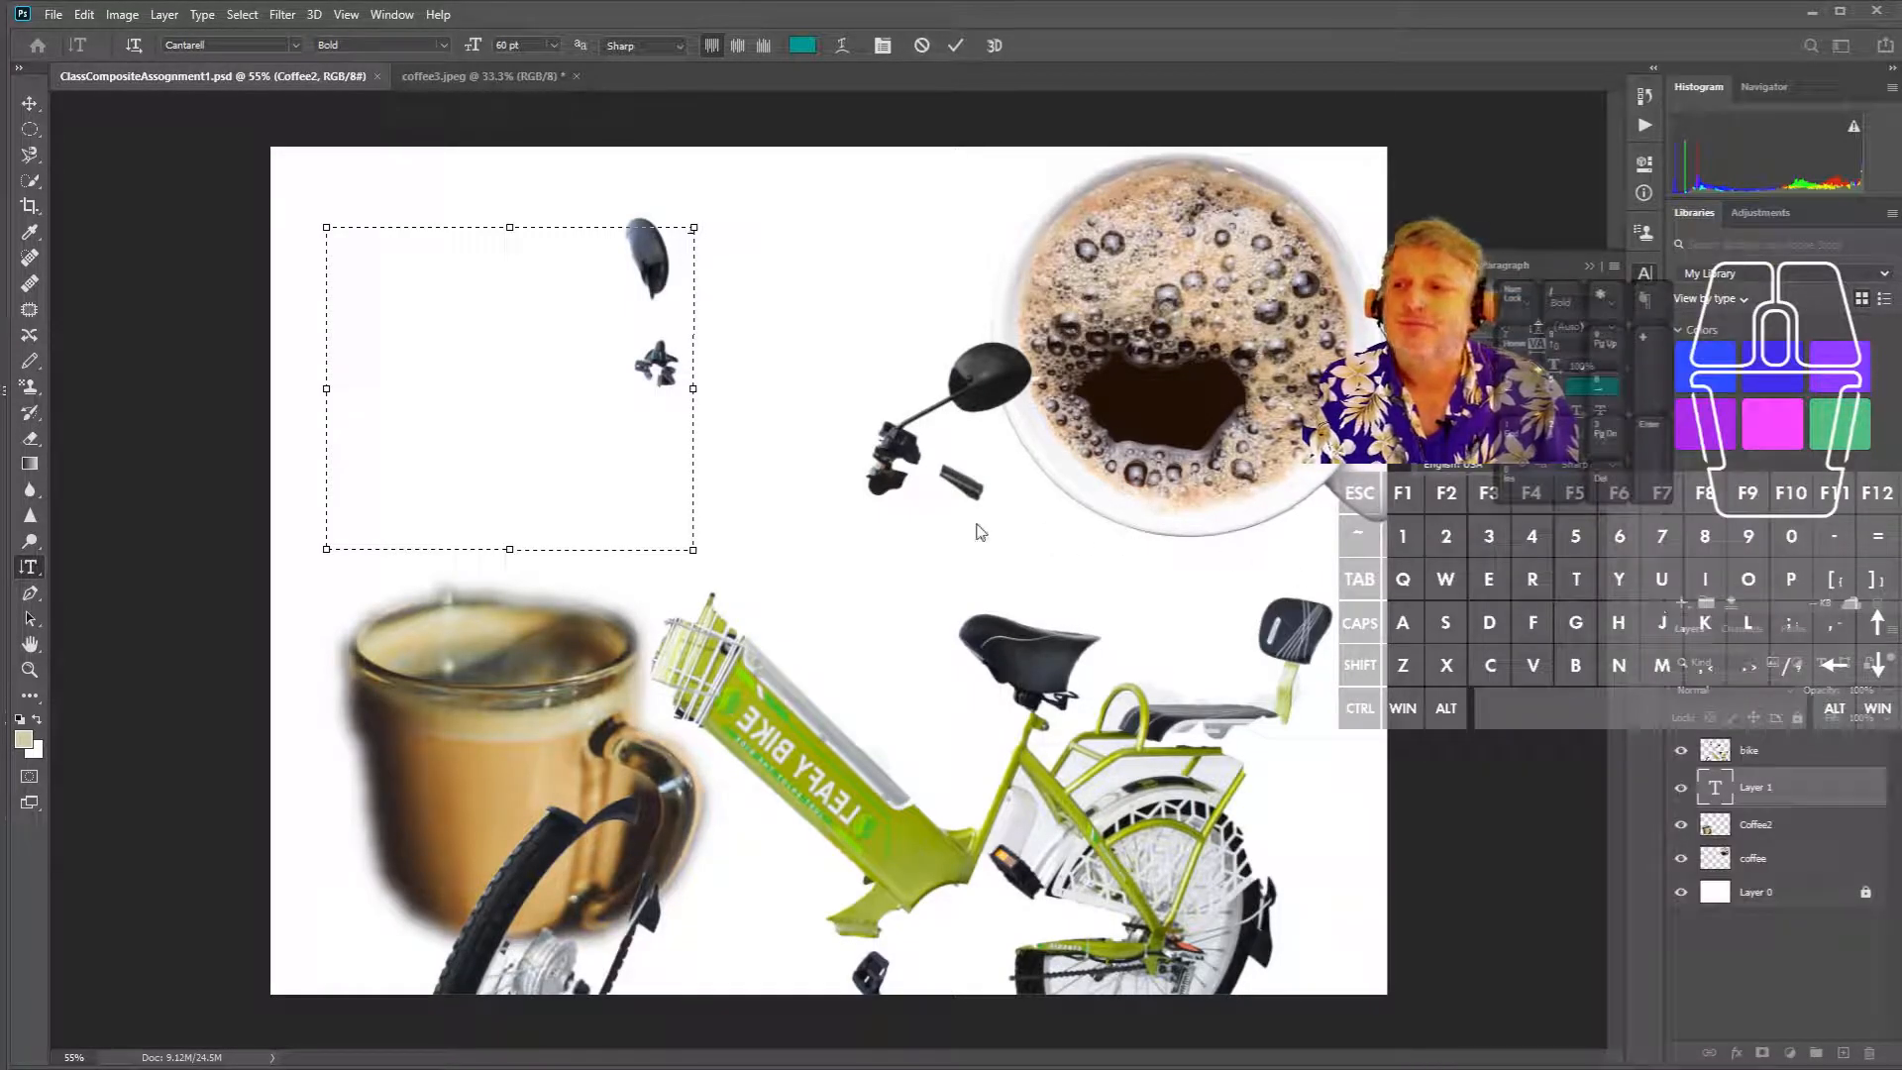
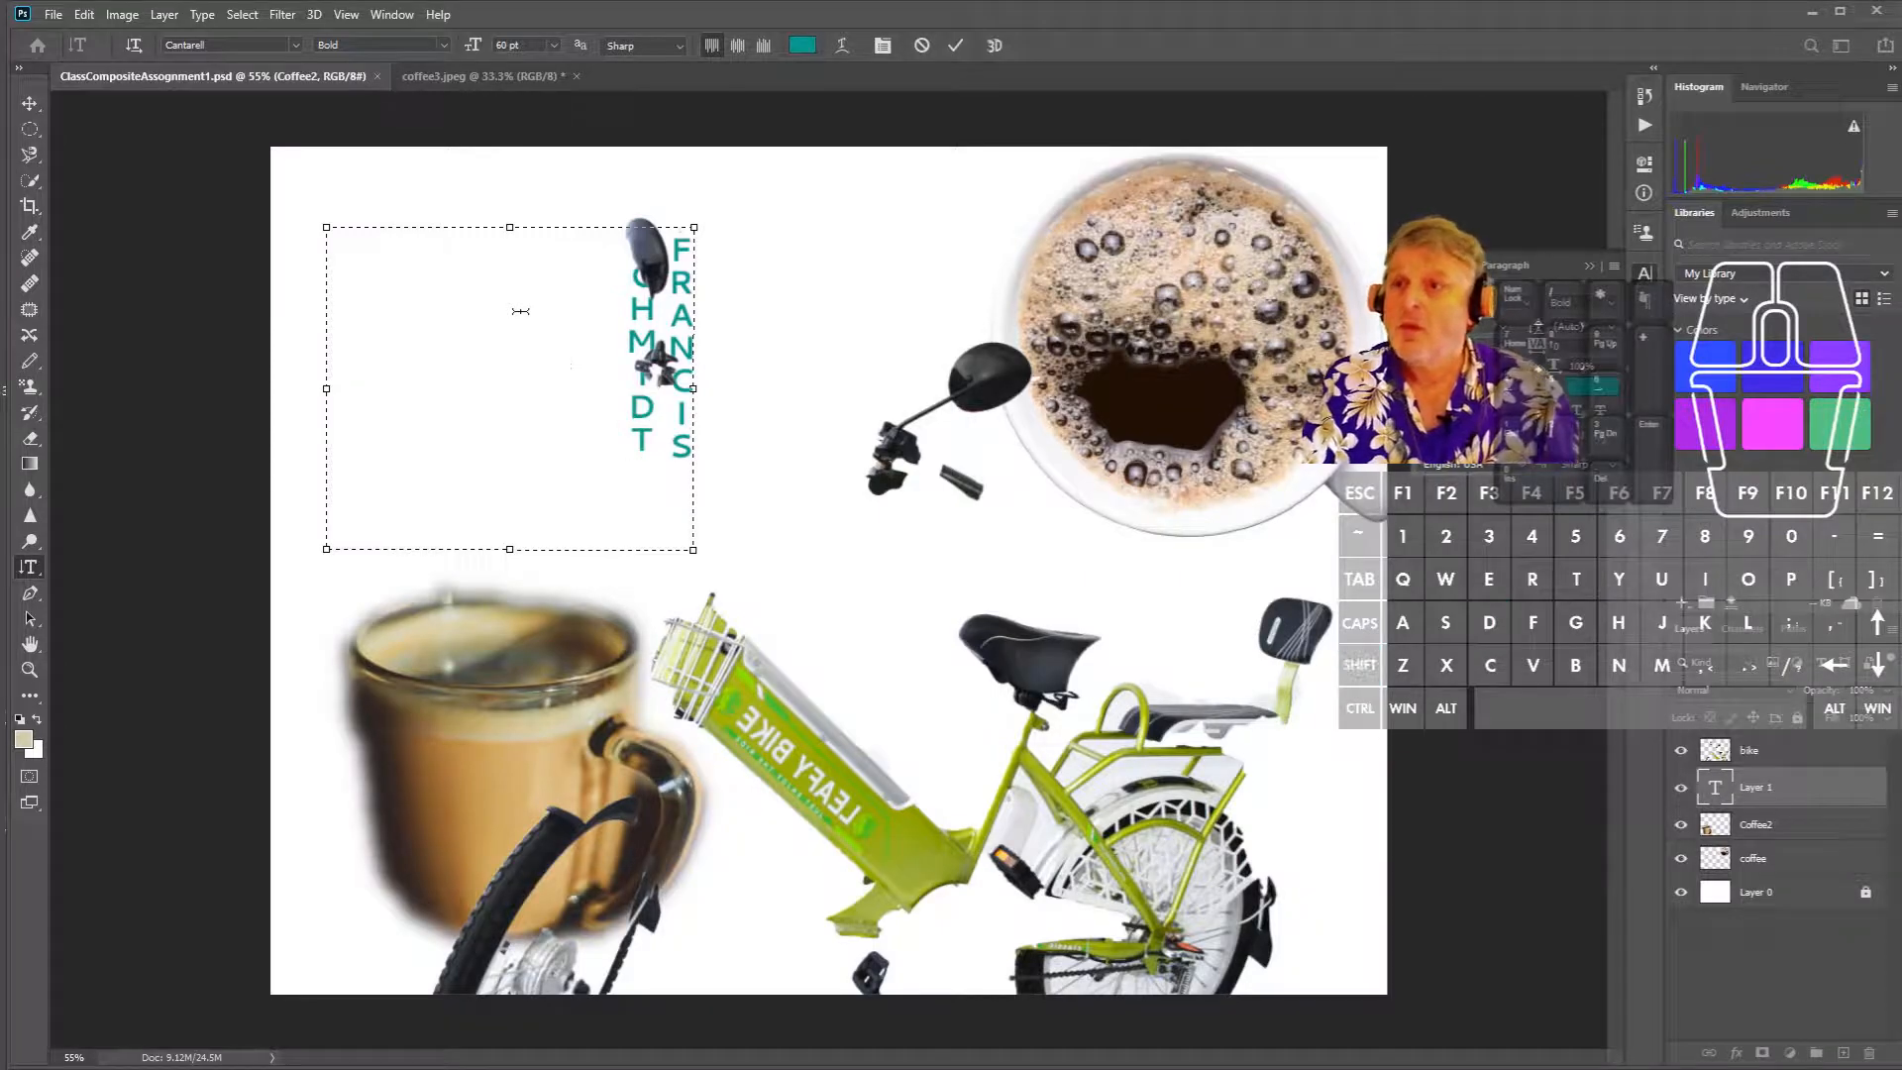
- Narrow the type box so the names form two vertically centred columns
drag(694, 230, 436, 225)
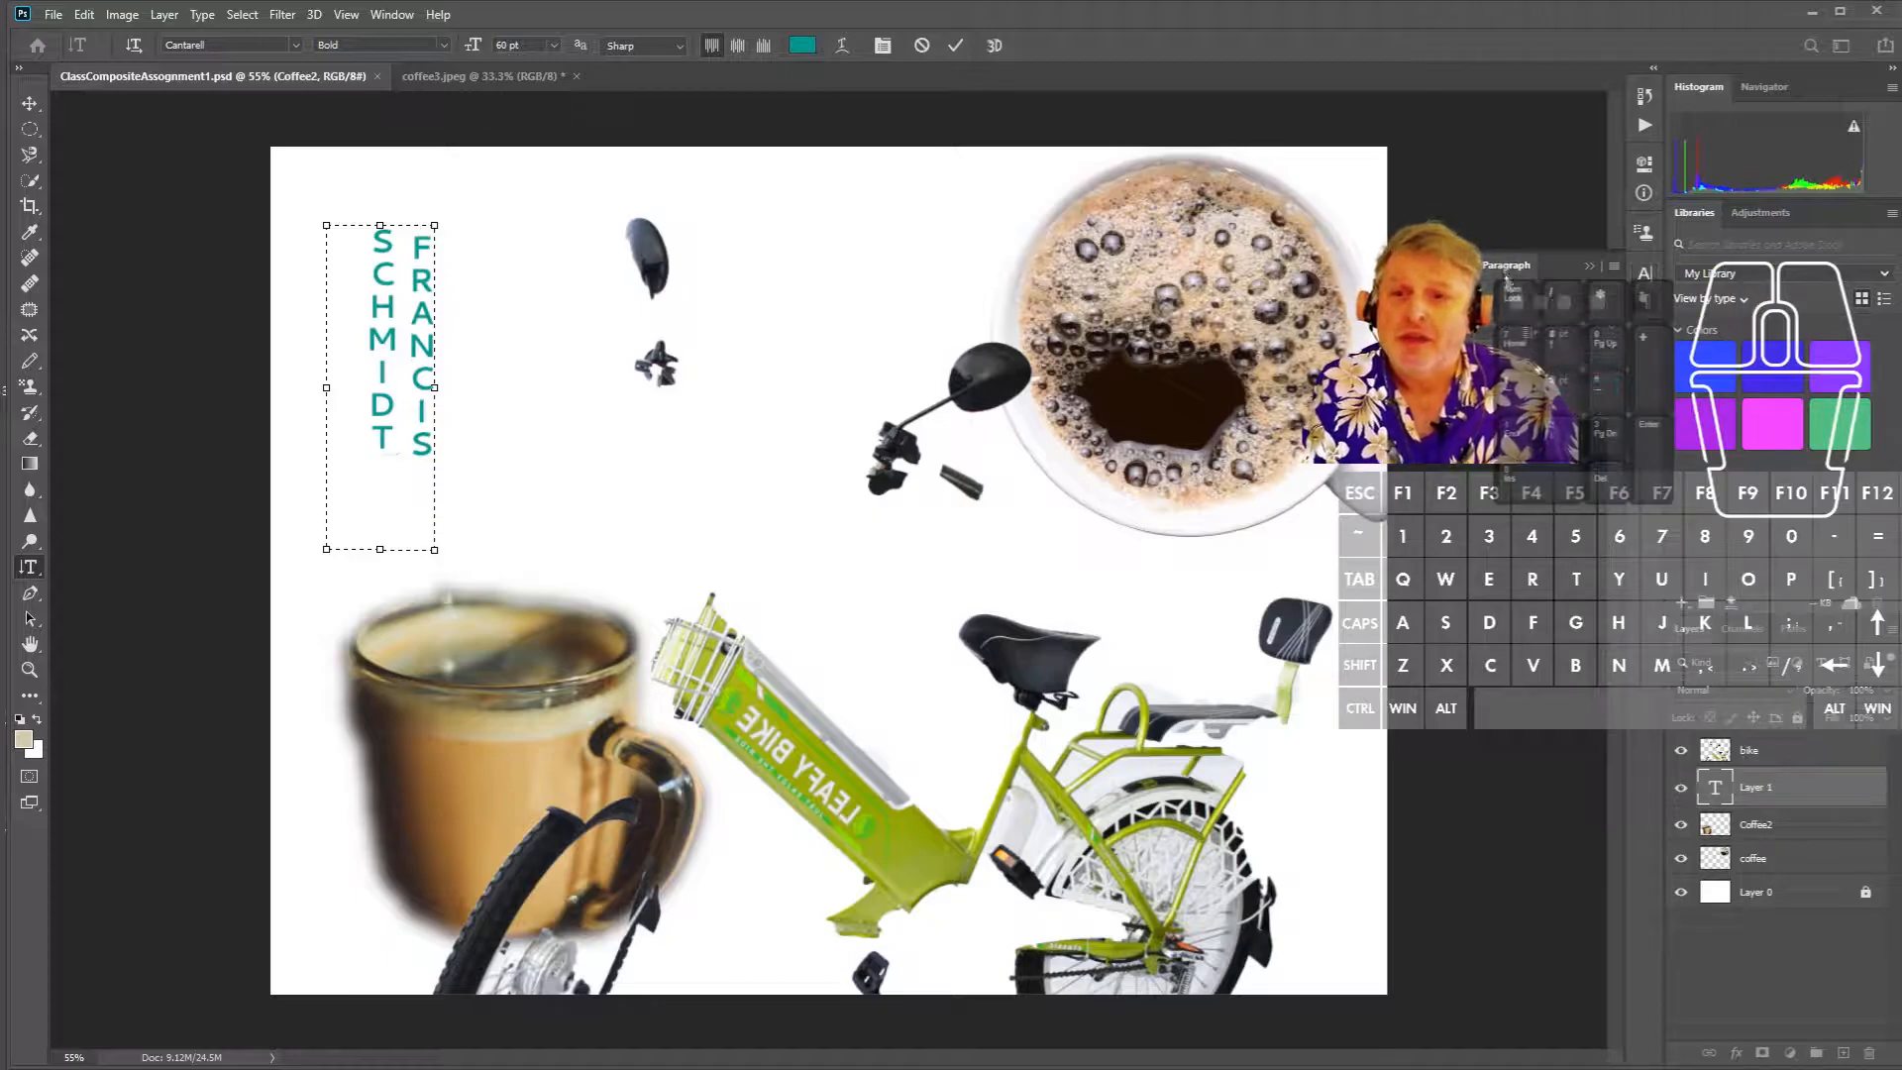
click(737, 46)
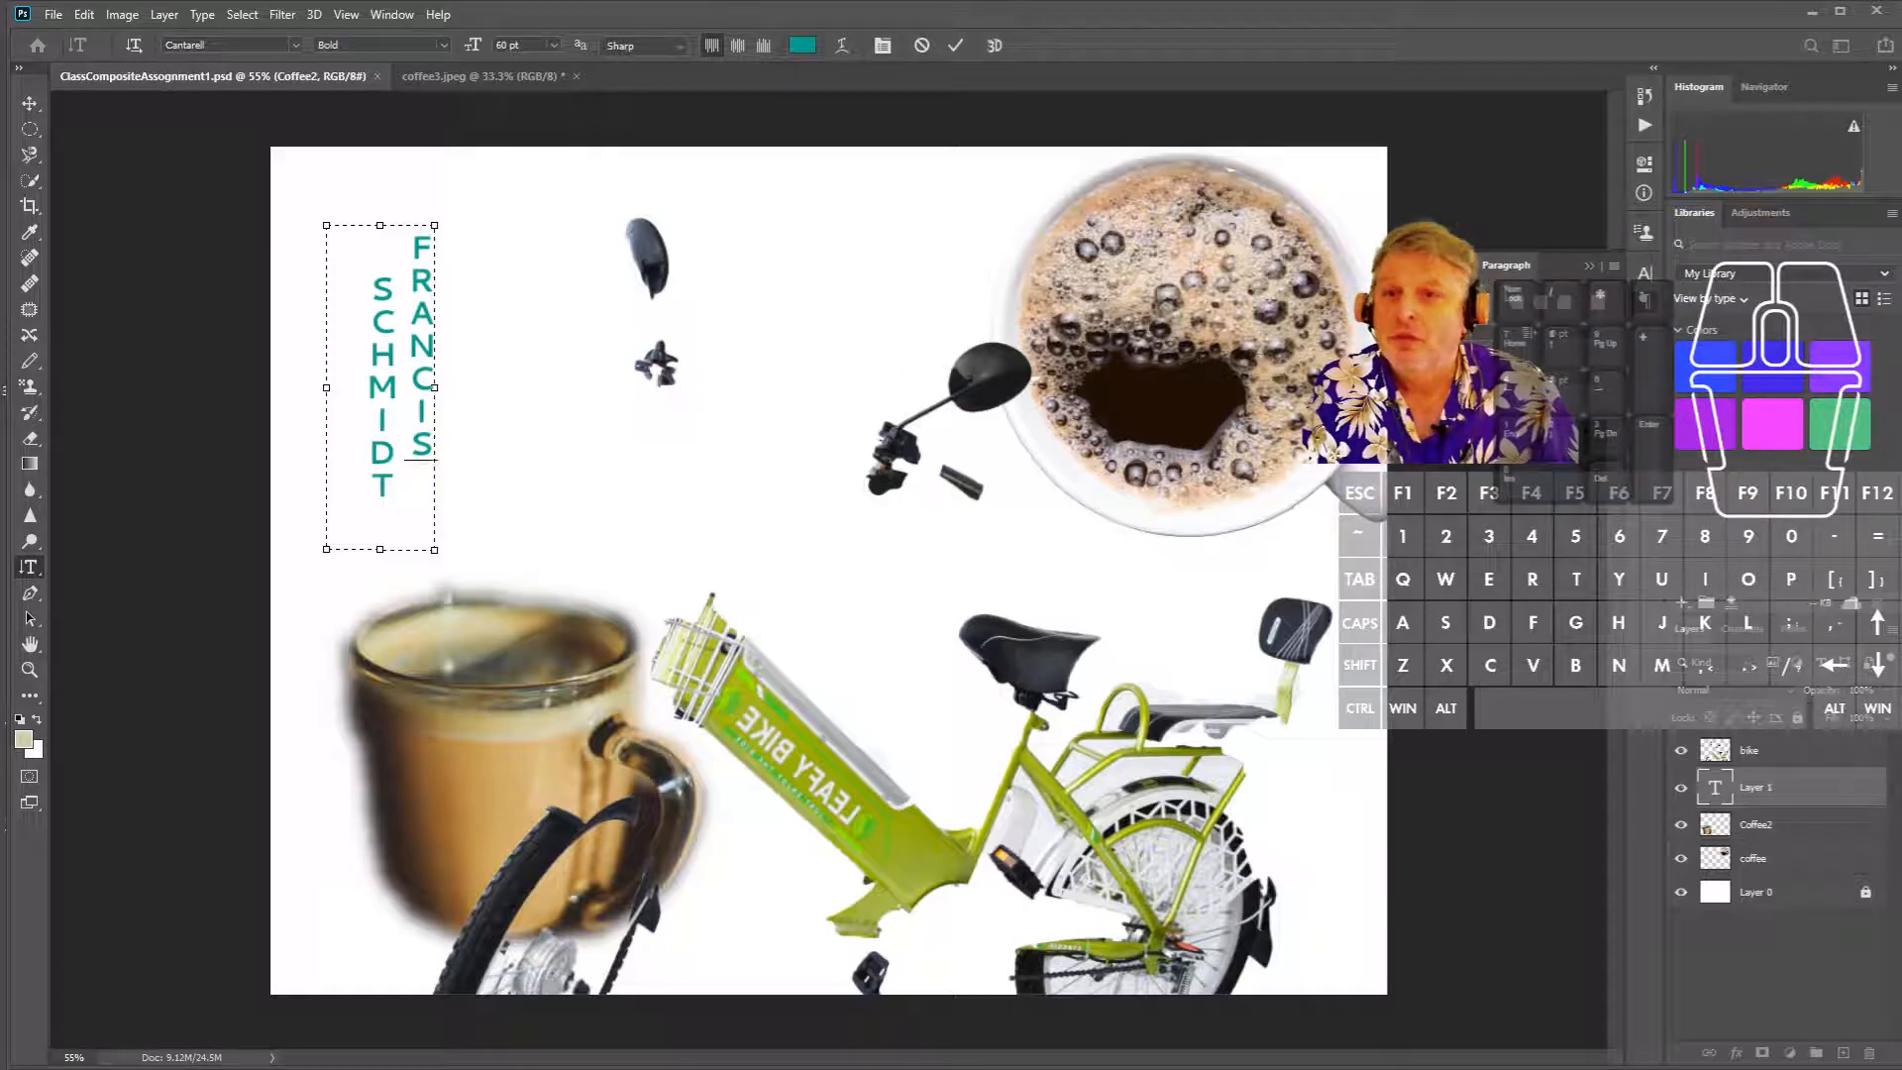
click(737, 46)
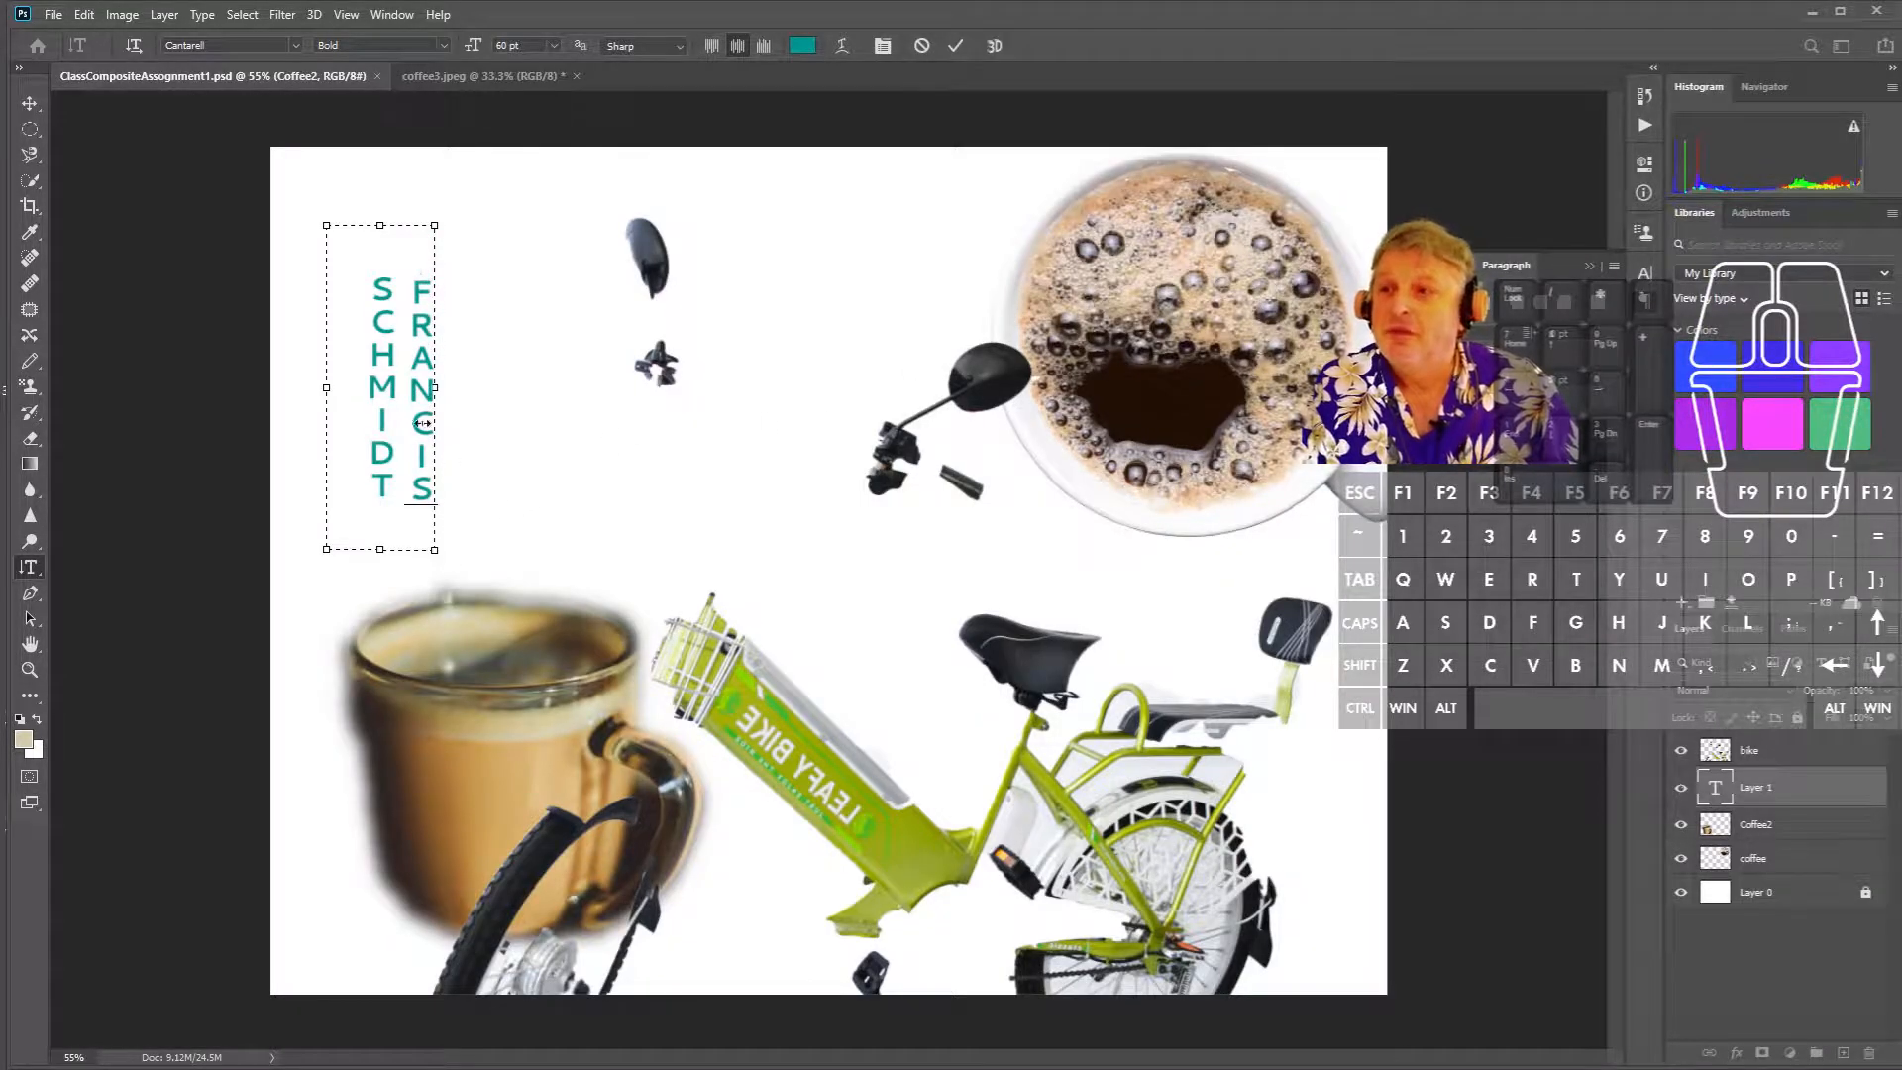
drag(381, 227, 381, 235)
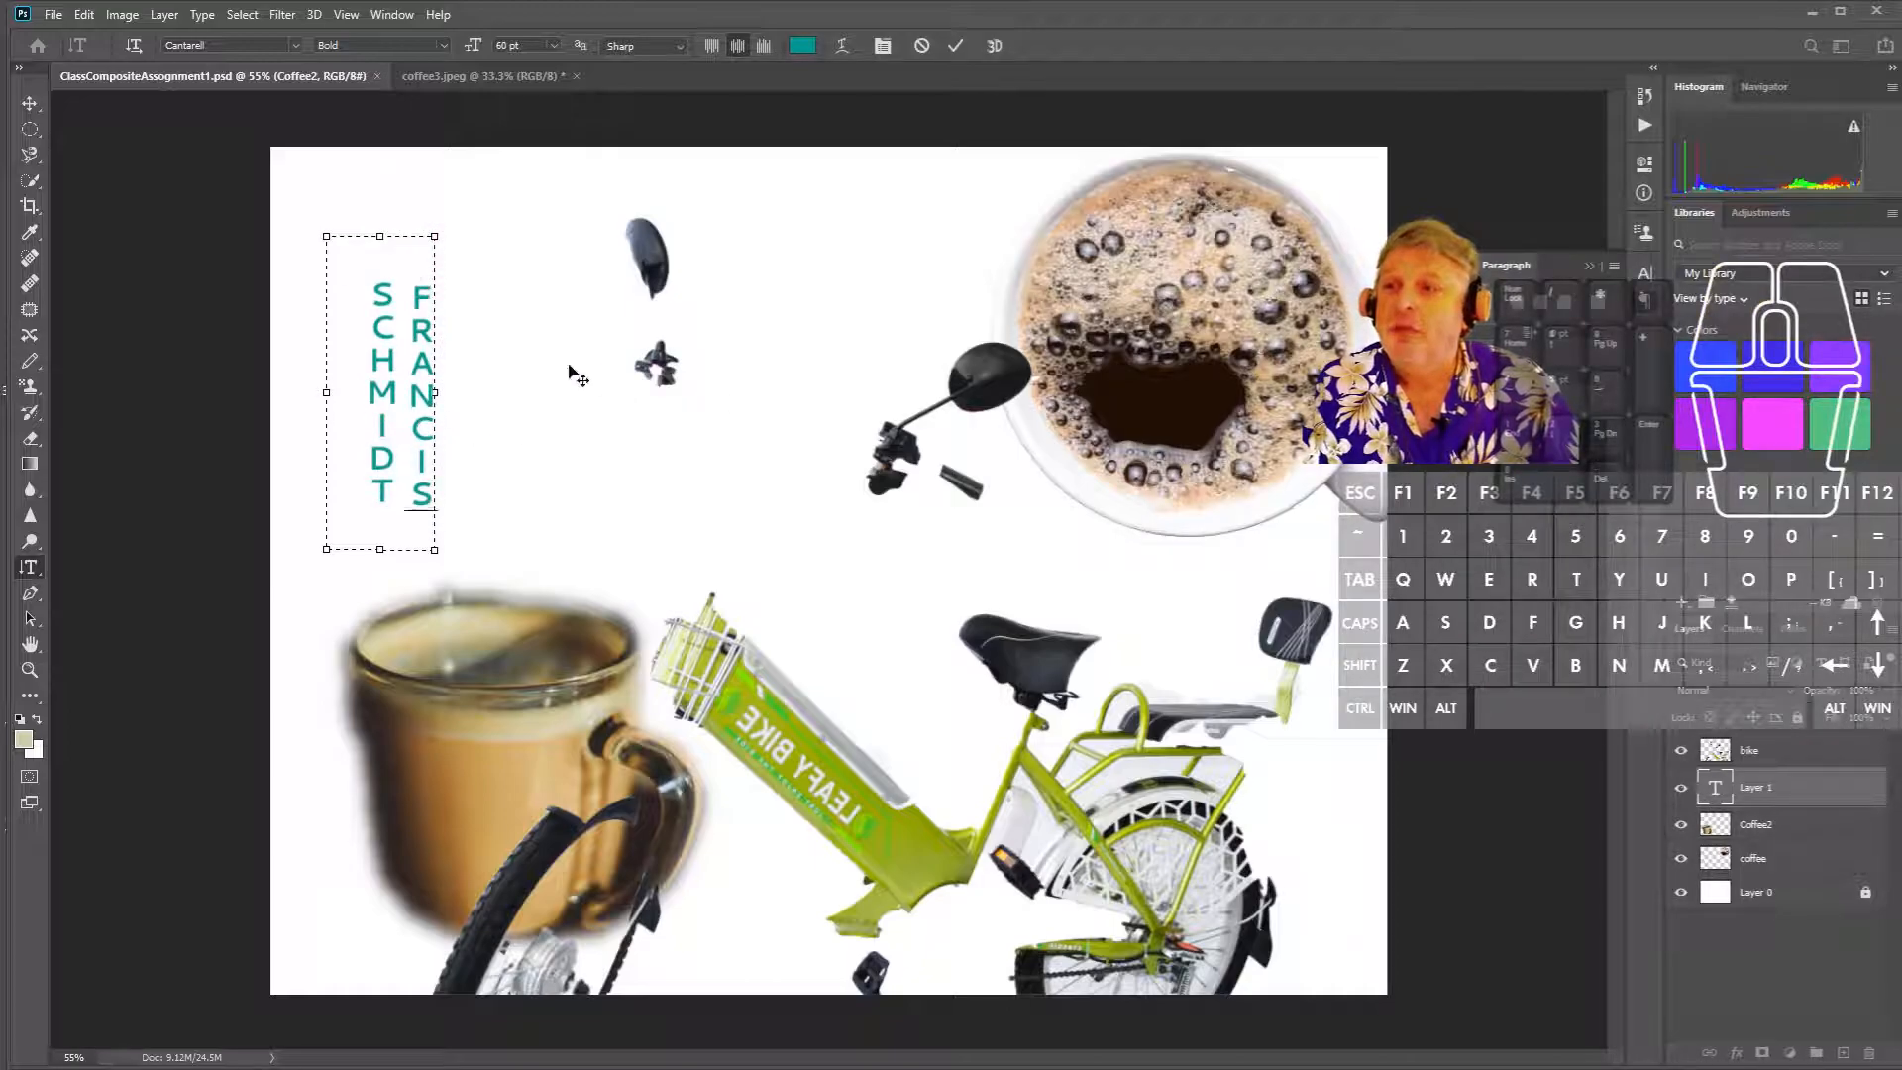
- Rotate the name text about 25 degrees, commit, and move it higher up
drag(447, 229, 369, 243)
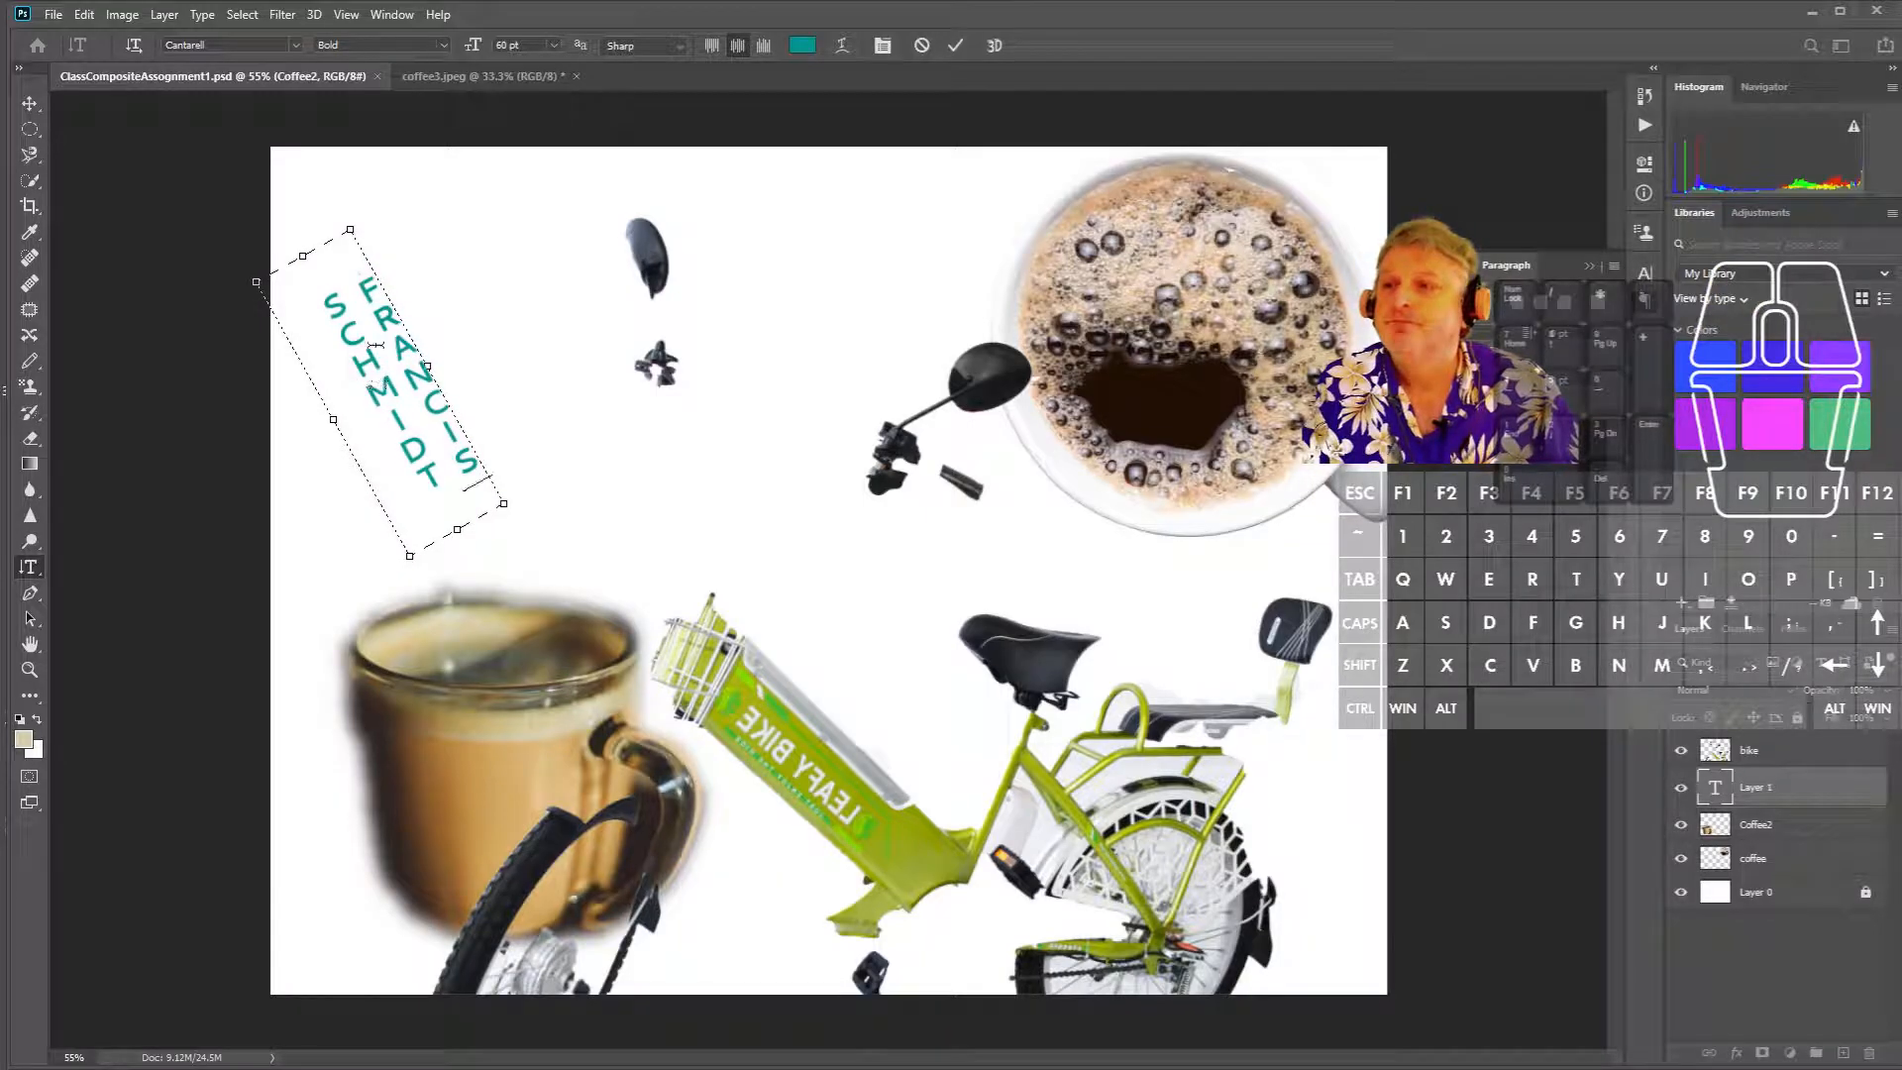
click(32, 103)
drag(379, 345, 365, 245)
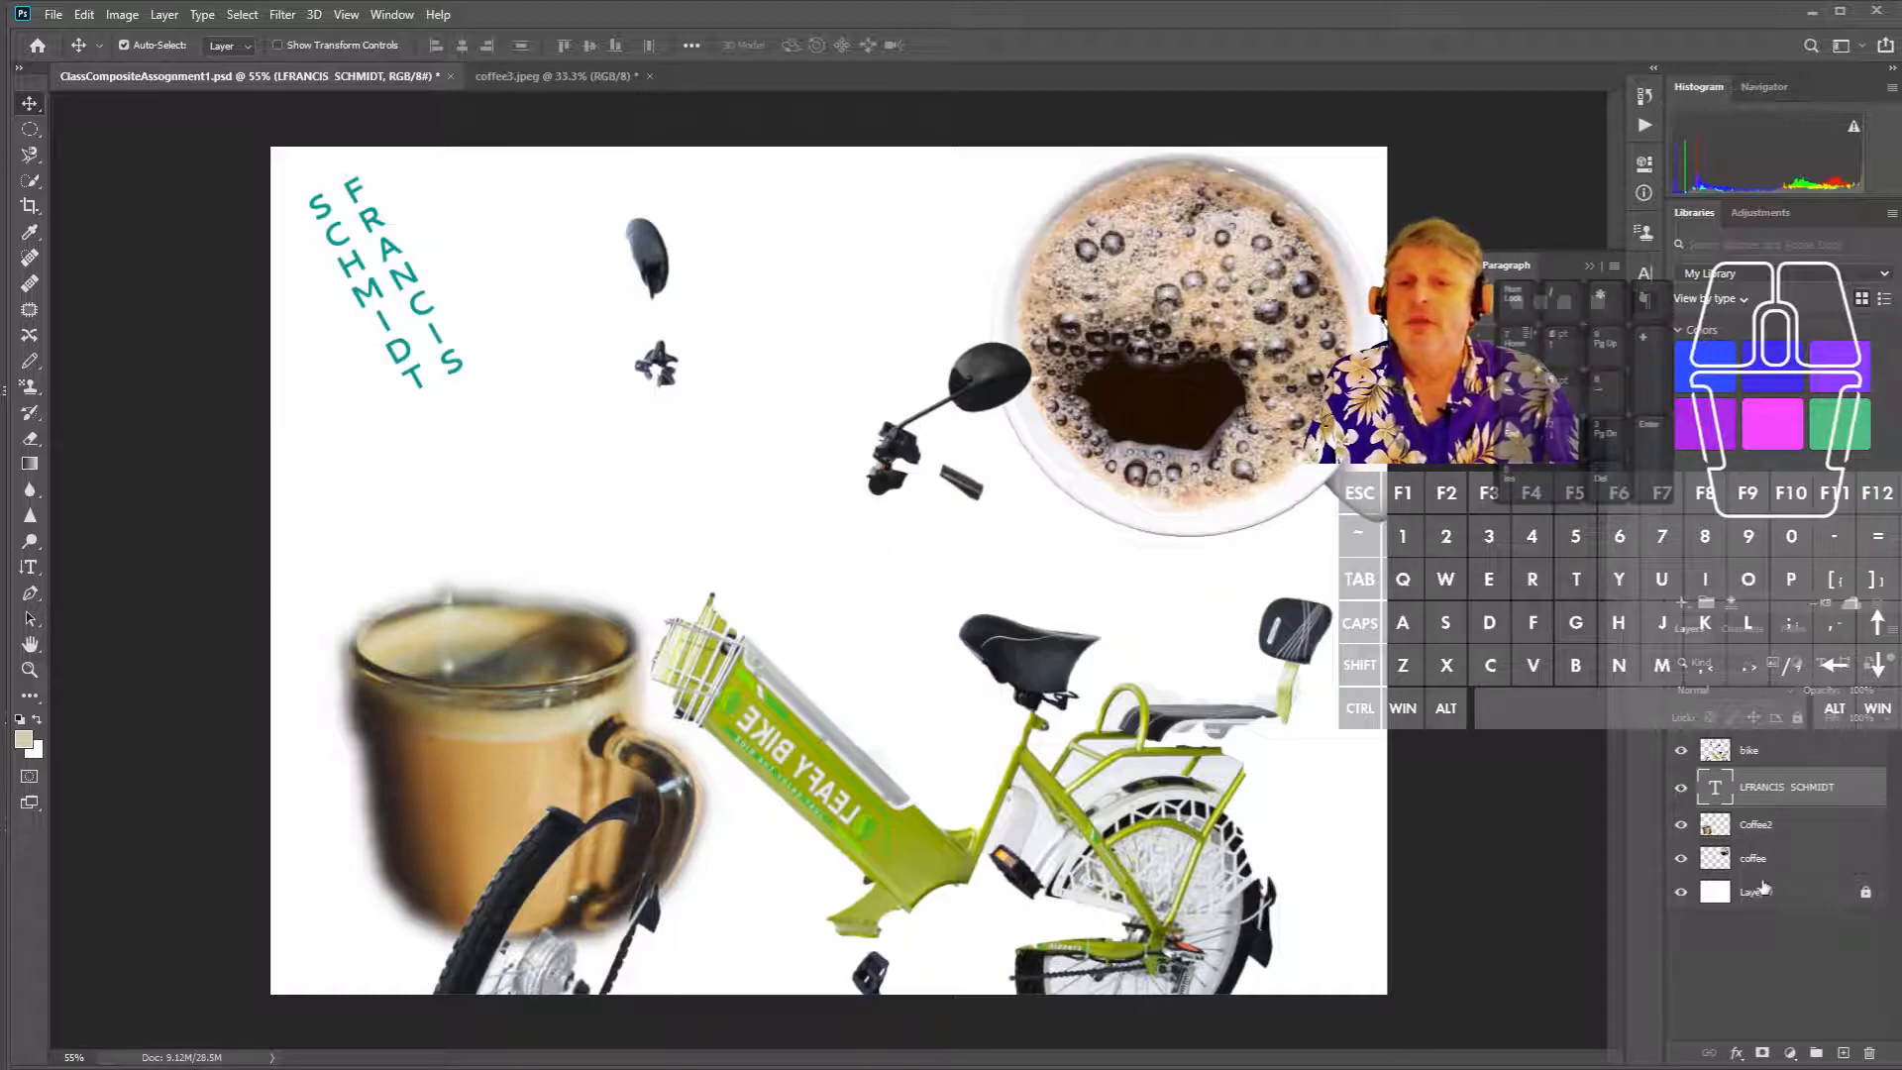
- Move the bike layer up toward the upper left of the canvas
click(1757, 756)
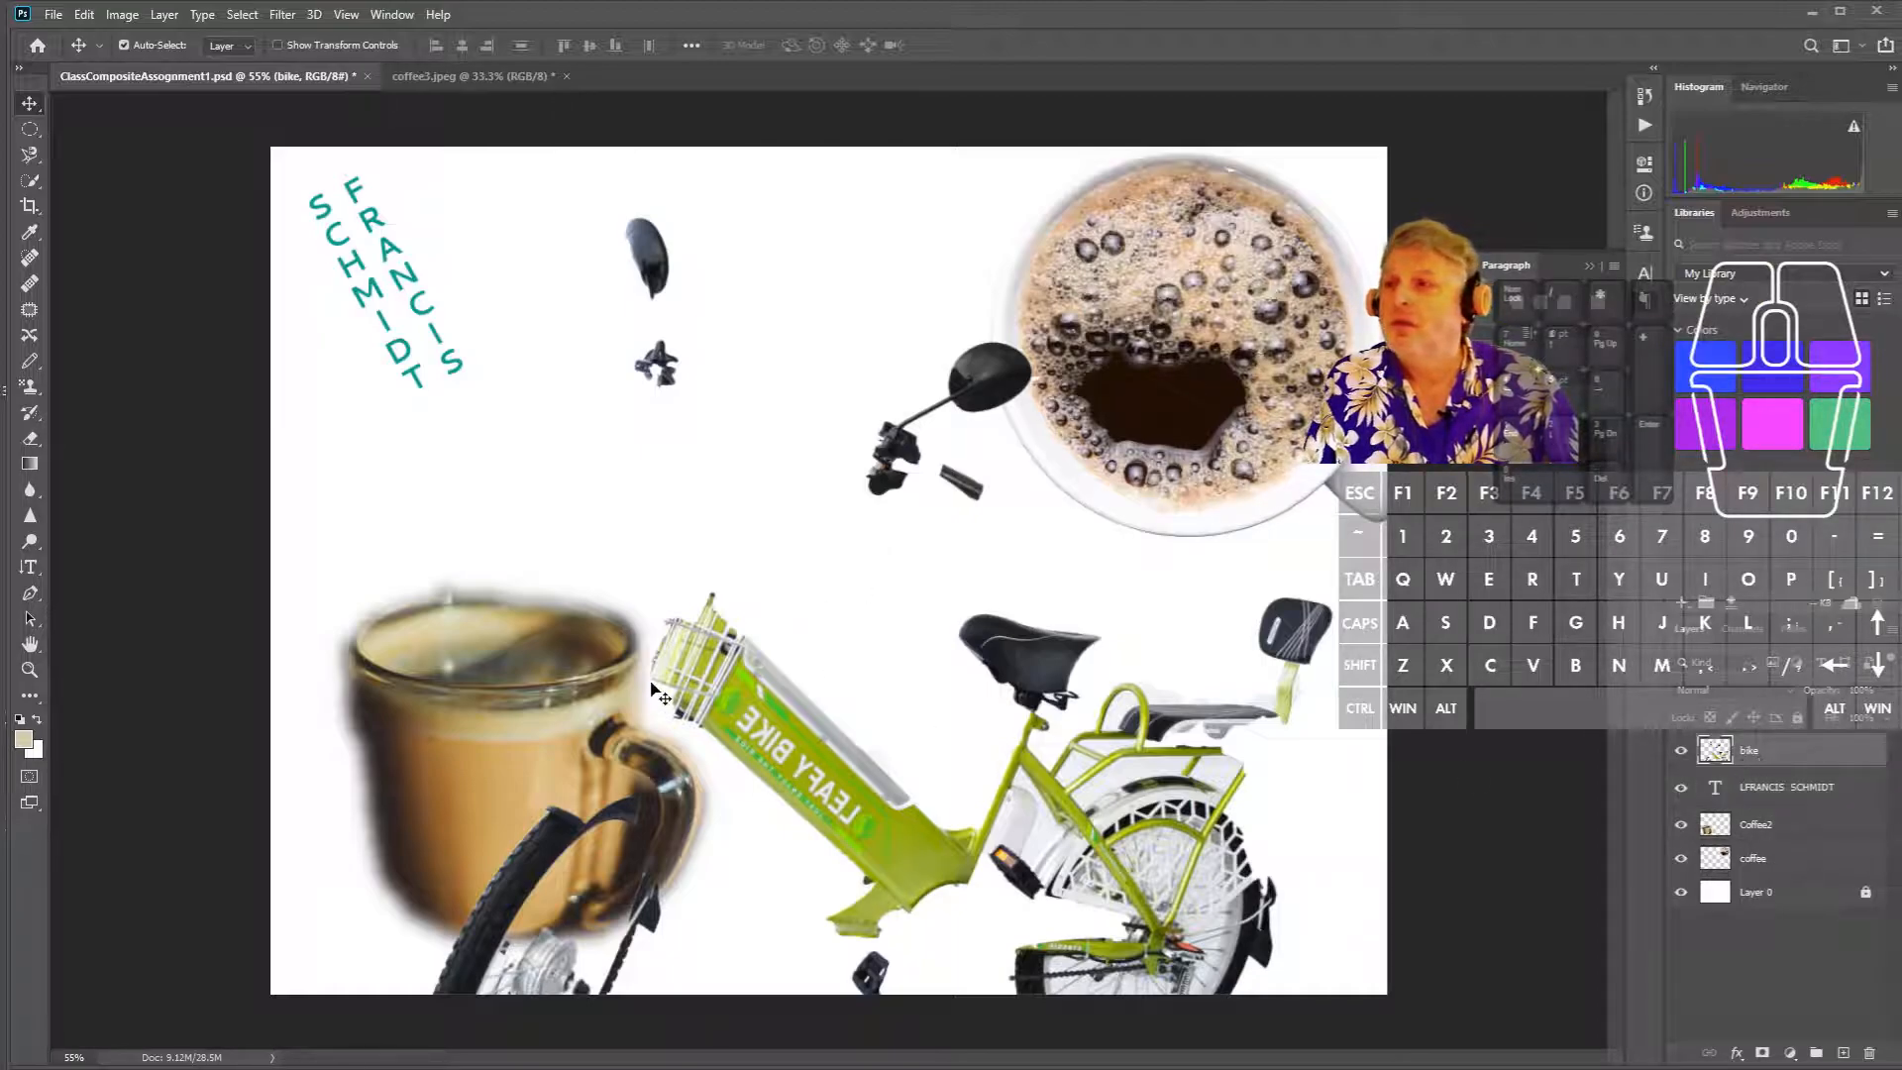
drag(753, 761, 428, 424)
drag(446, 403, 448, 403)
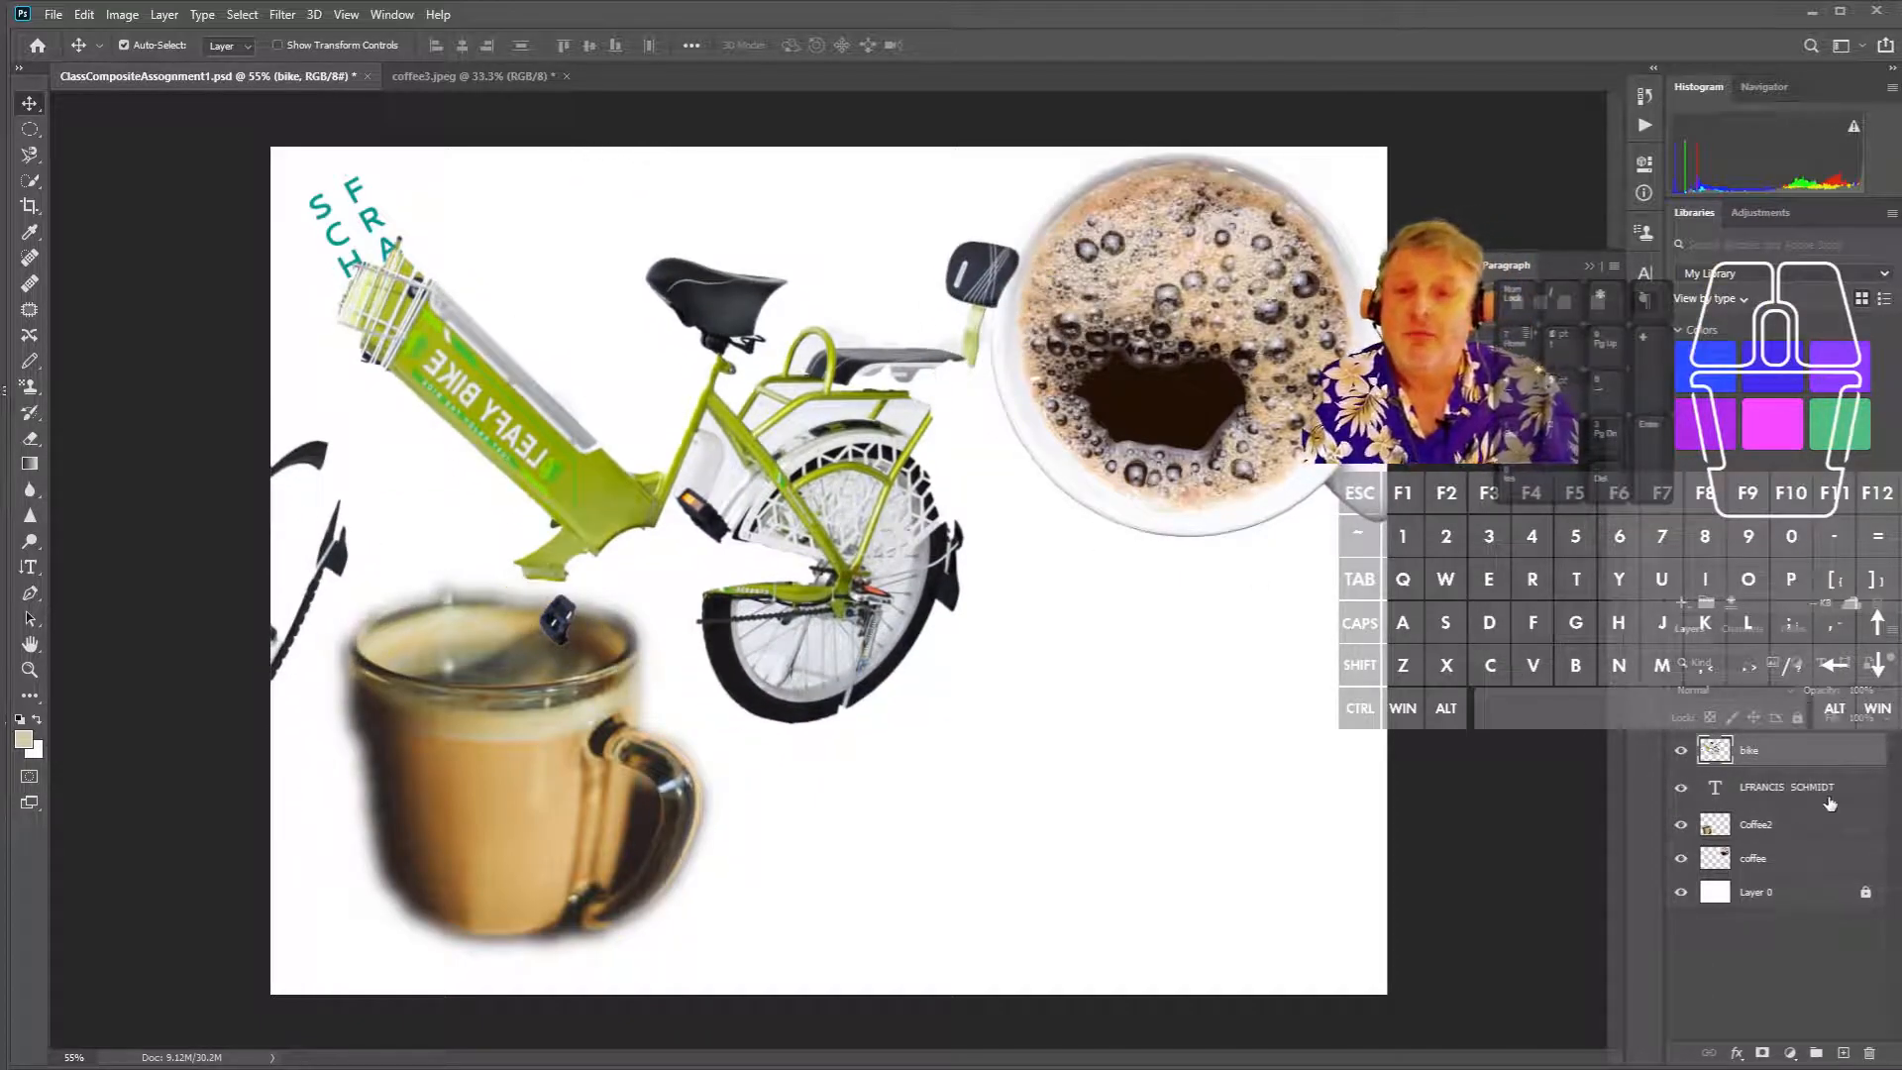
- Stack the name text above the bike and move it and the top-view coffee cup bottom right
drag(1776, 790, 1779, 748)
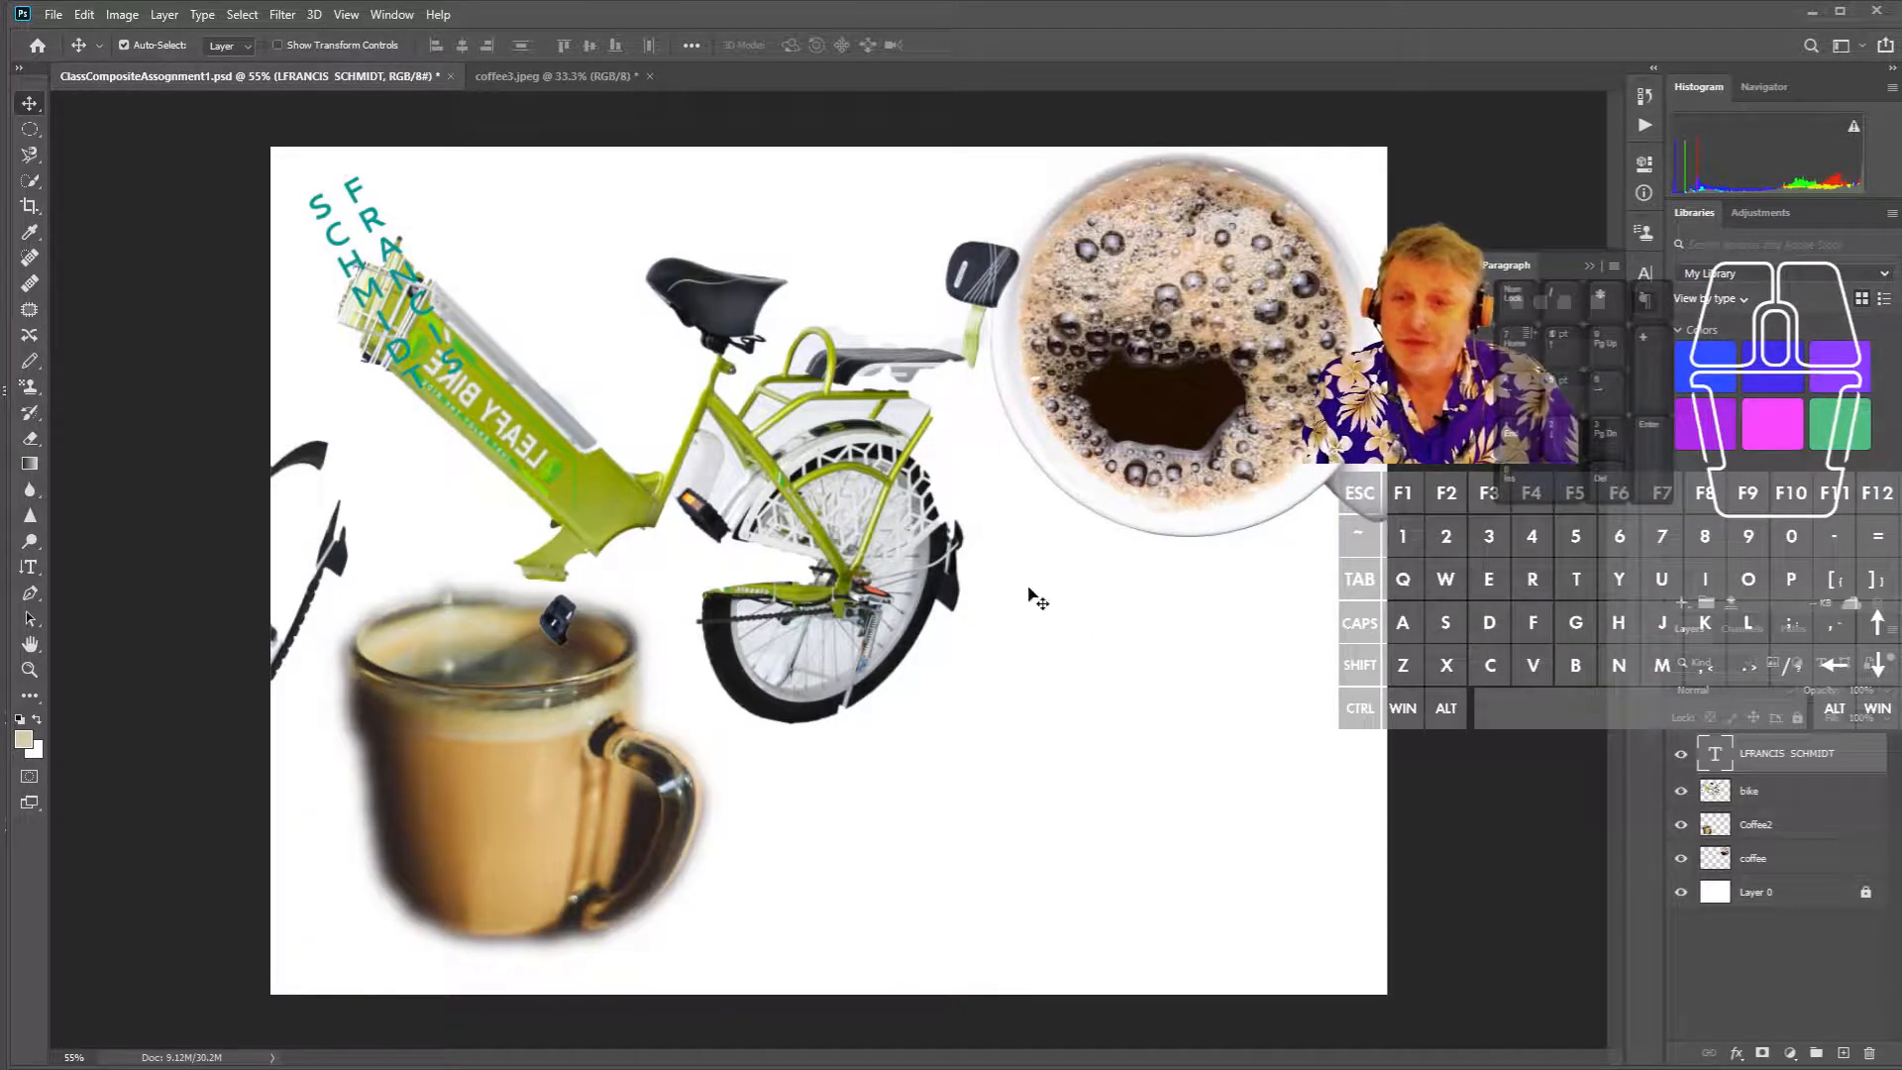
drag(421, 365, 1211, 897)
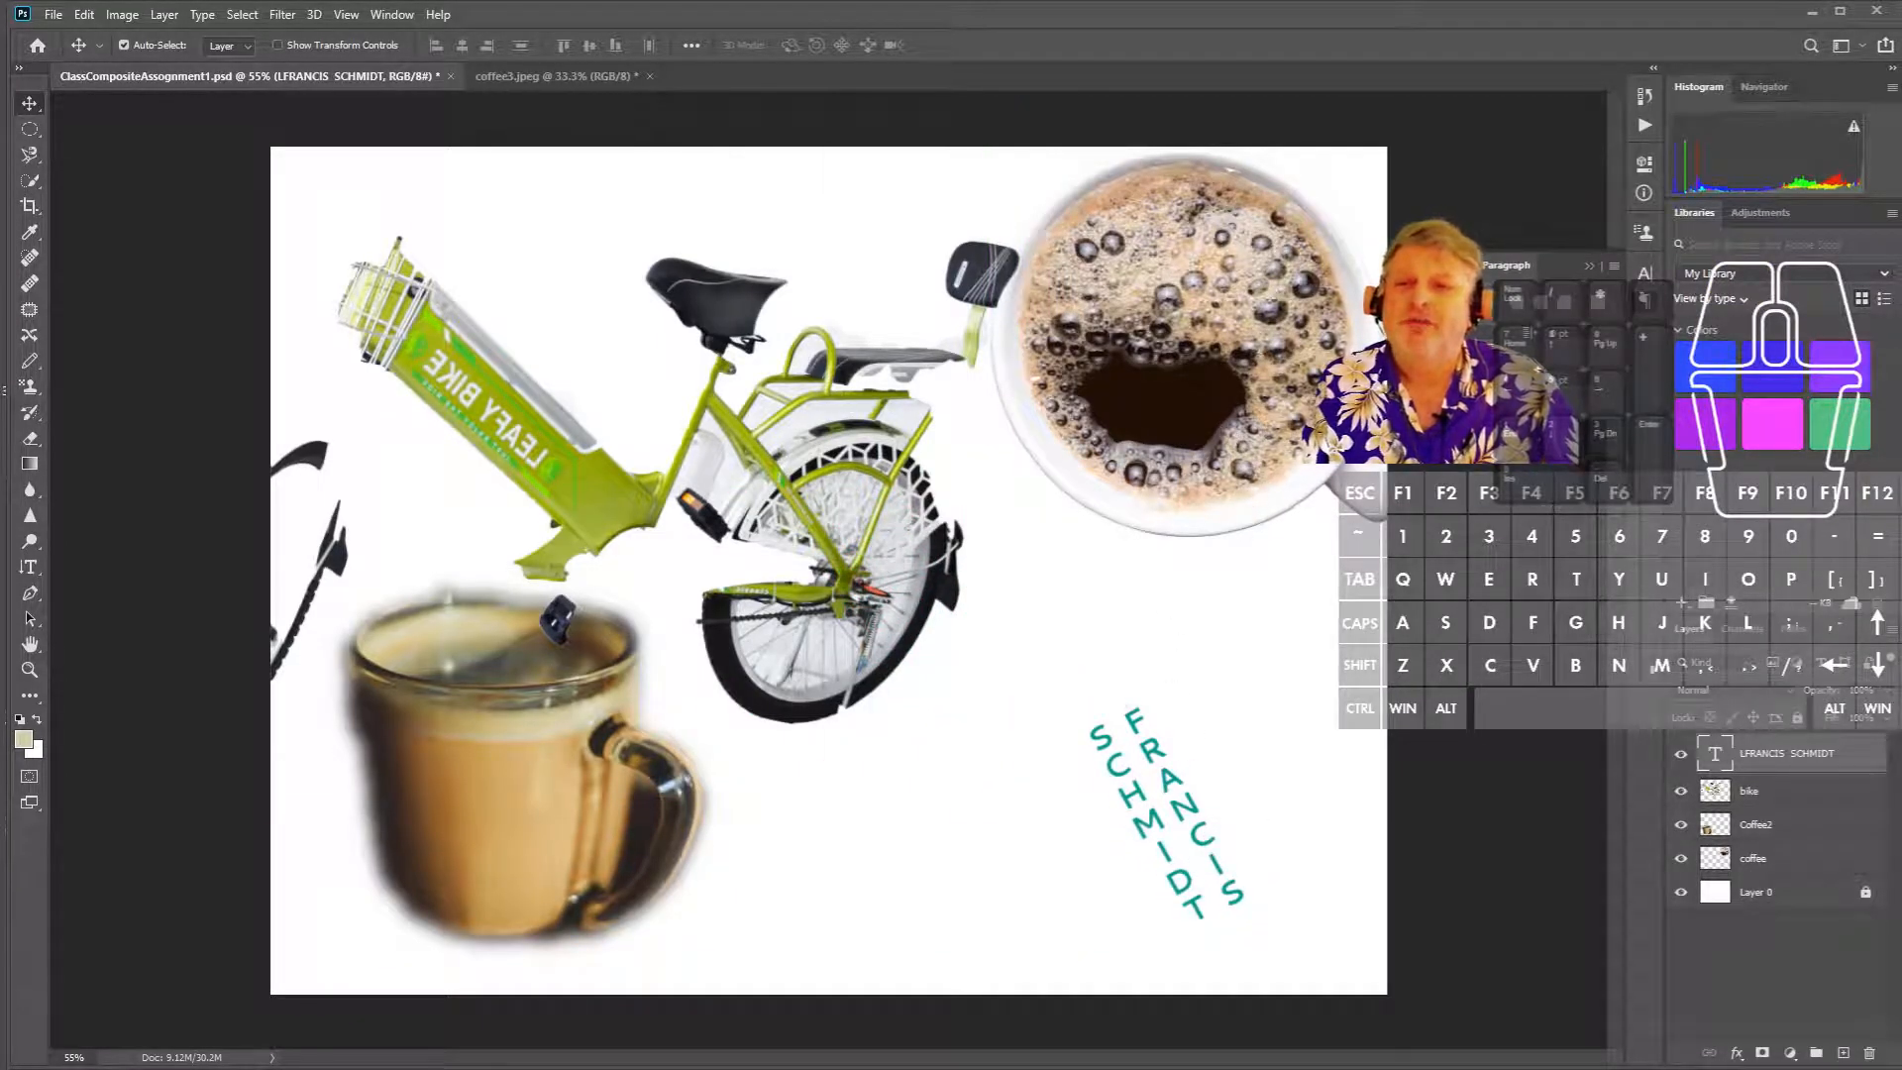
click(1783, 834)
drag(1240, 409, 1238, 865)
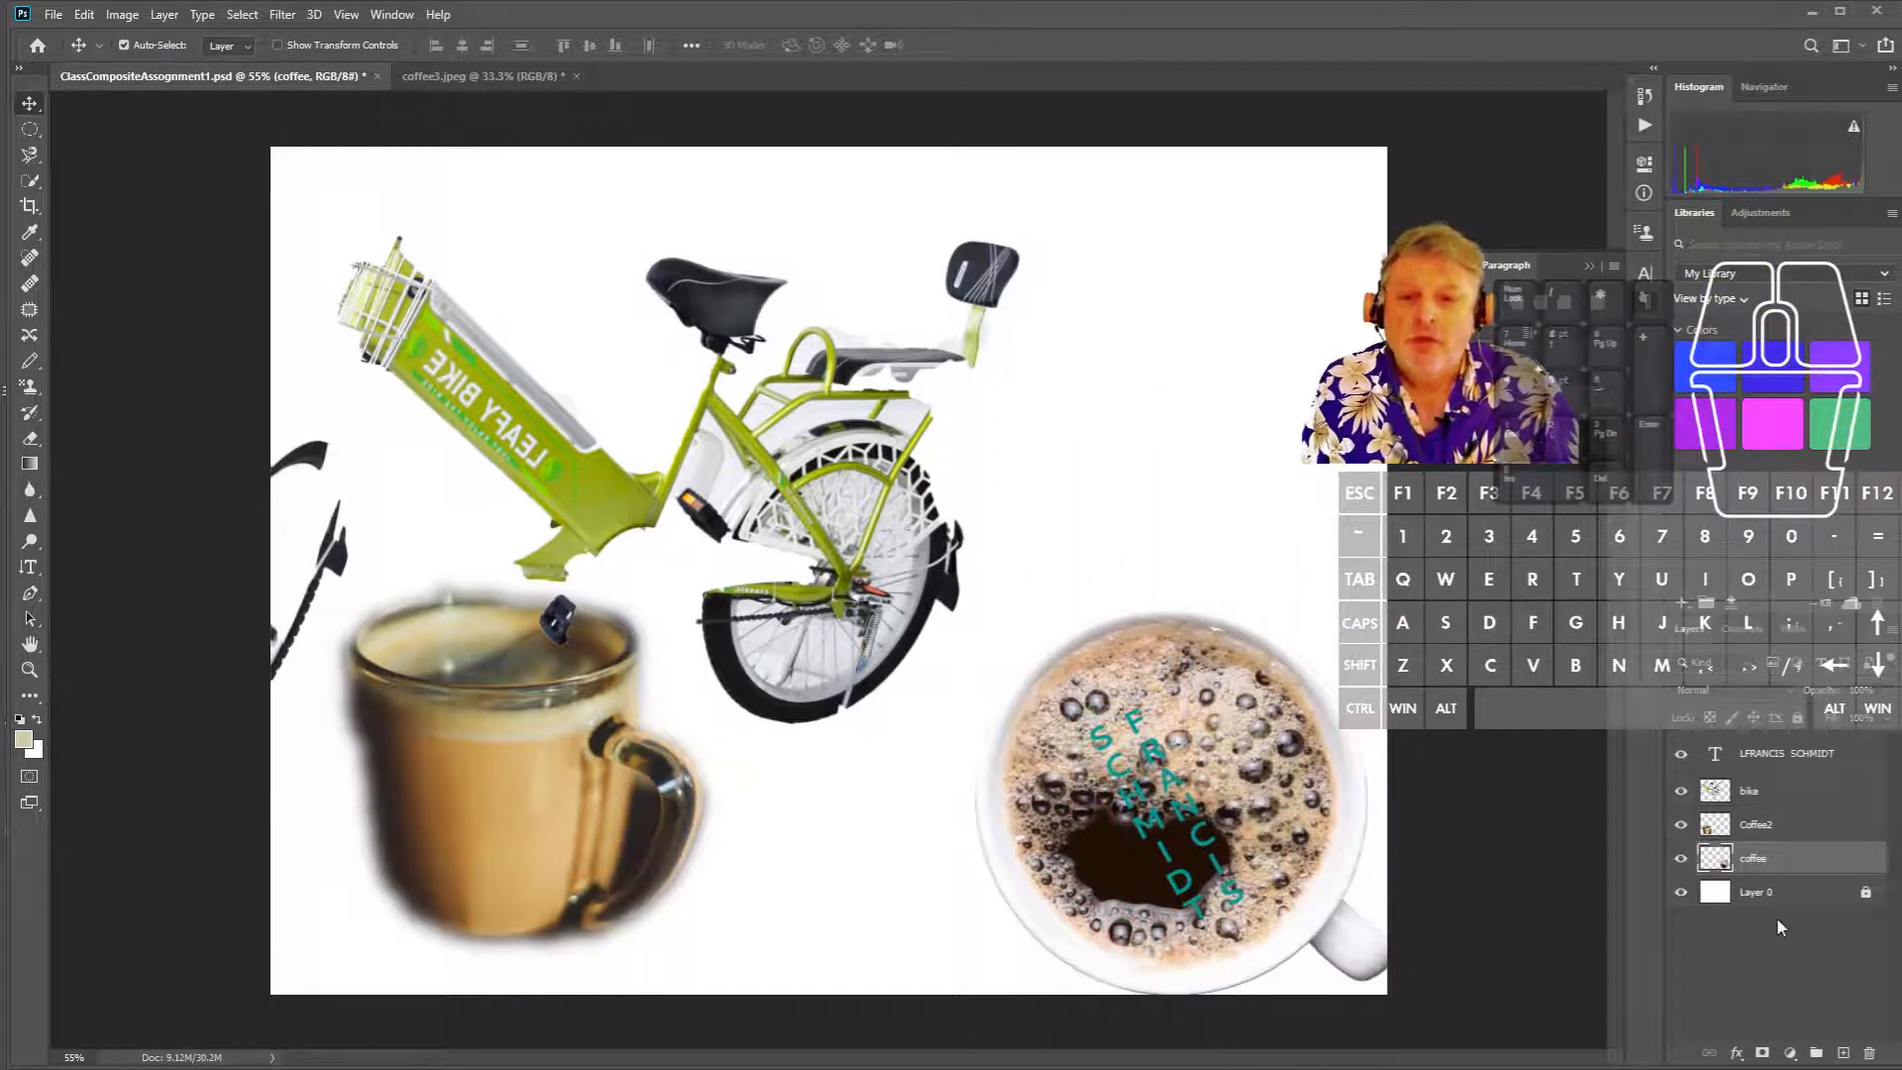
click(1788, 763)
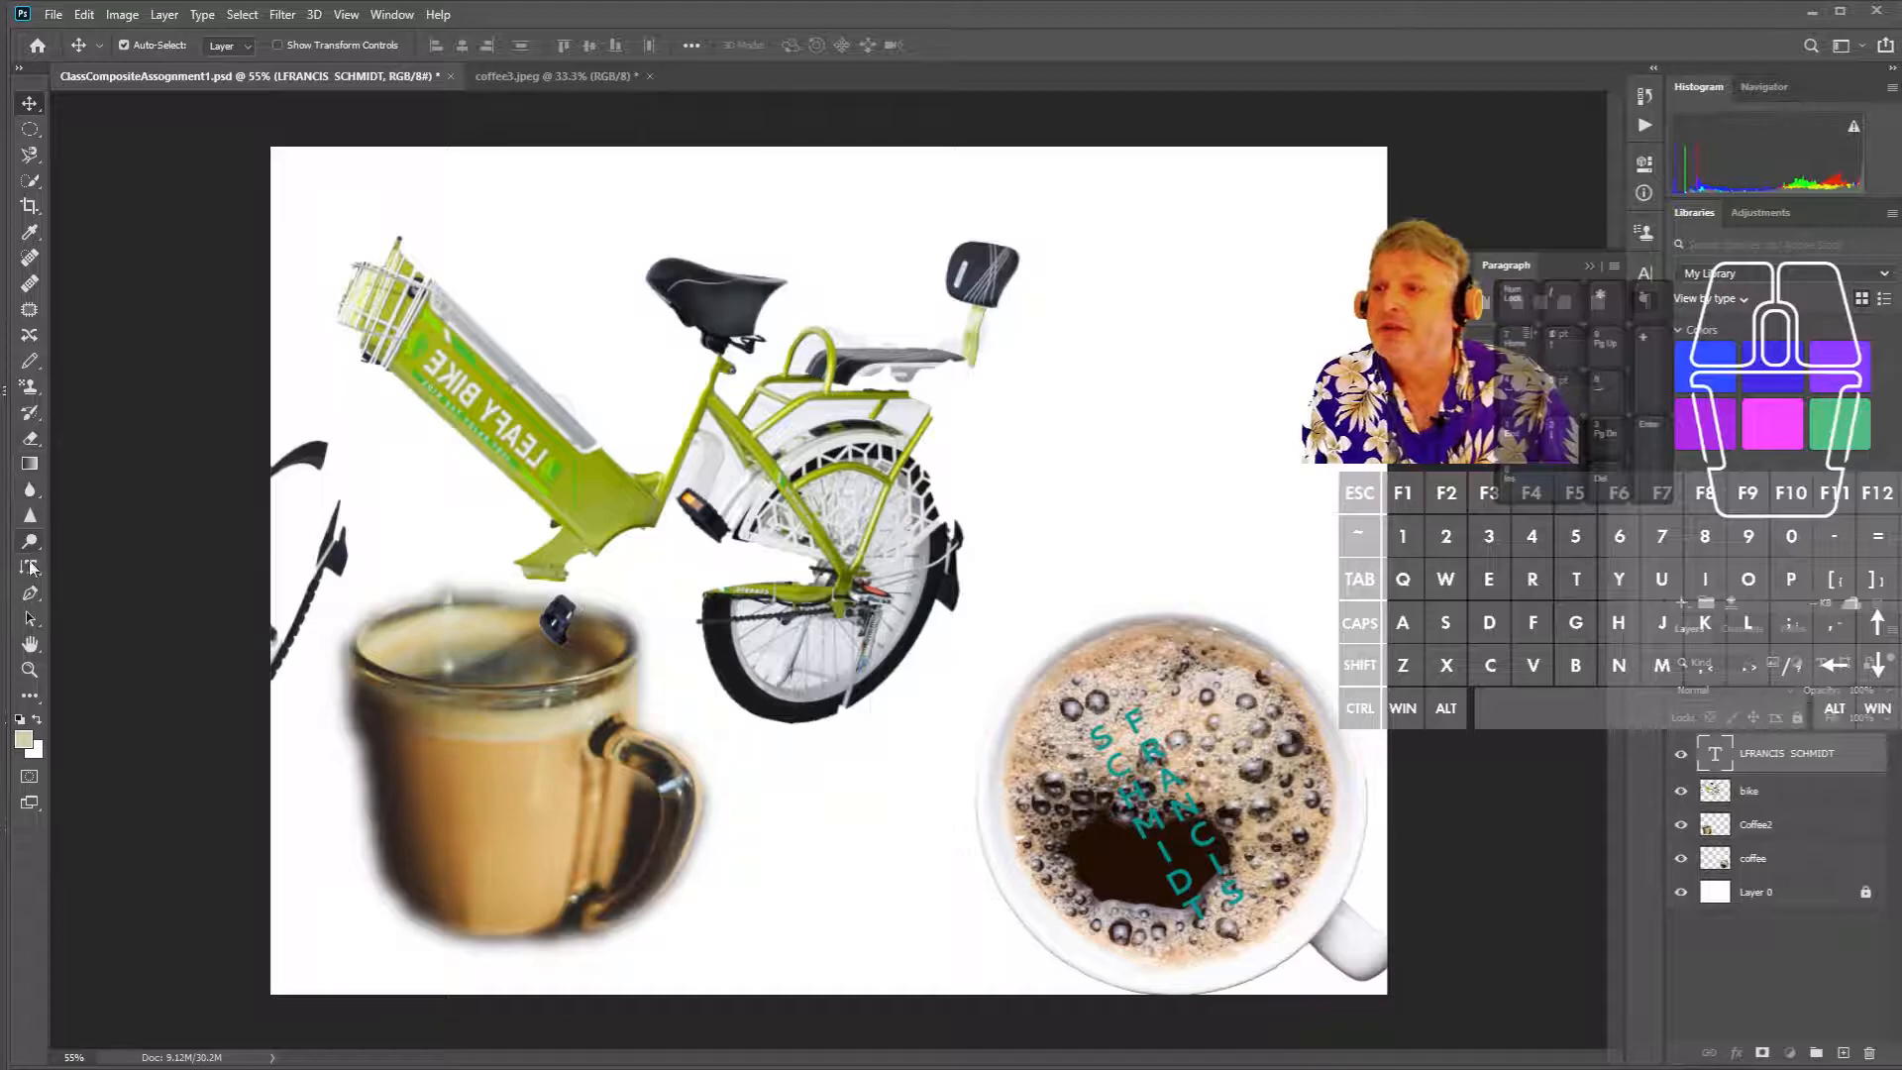
click(30, 565)
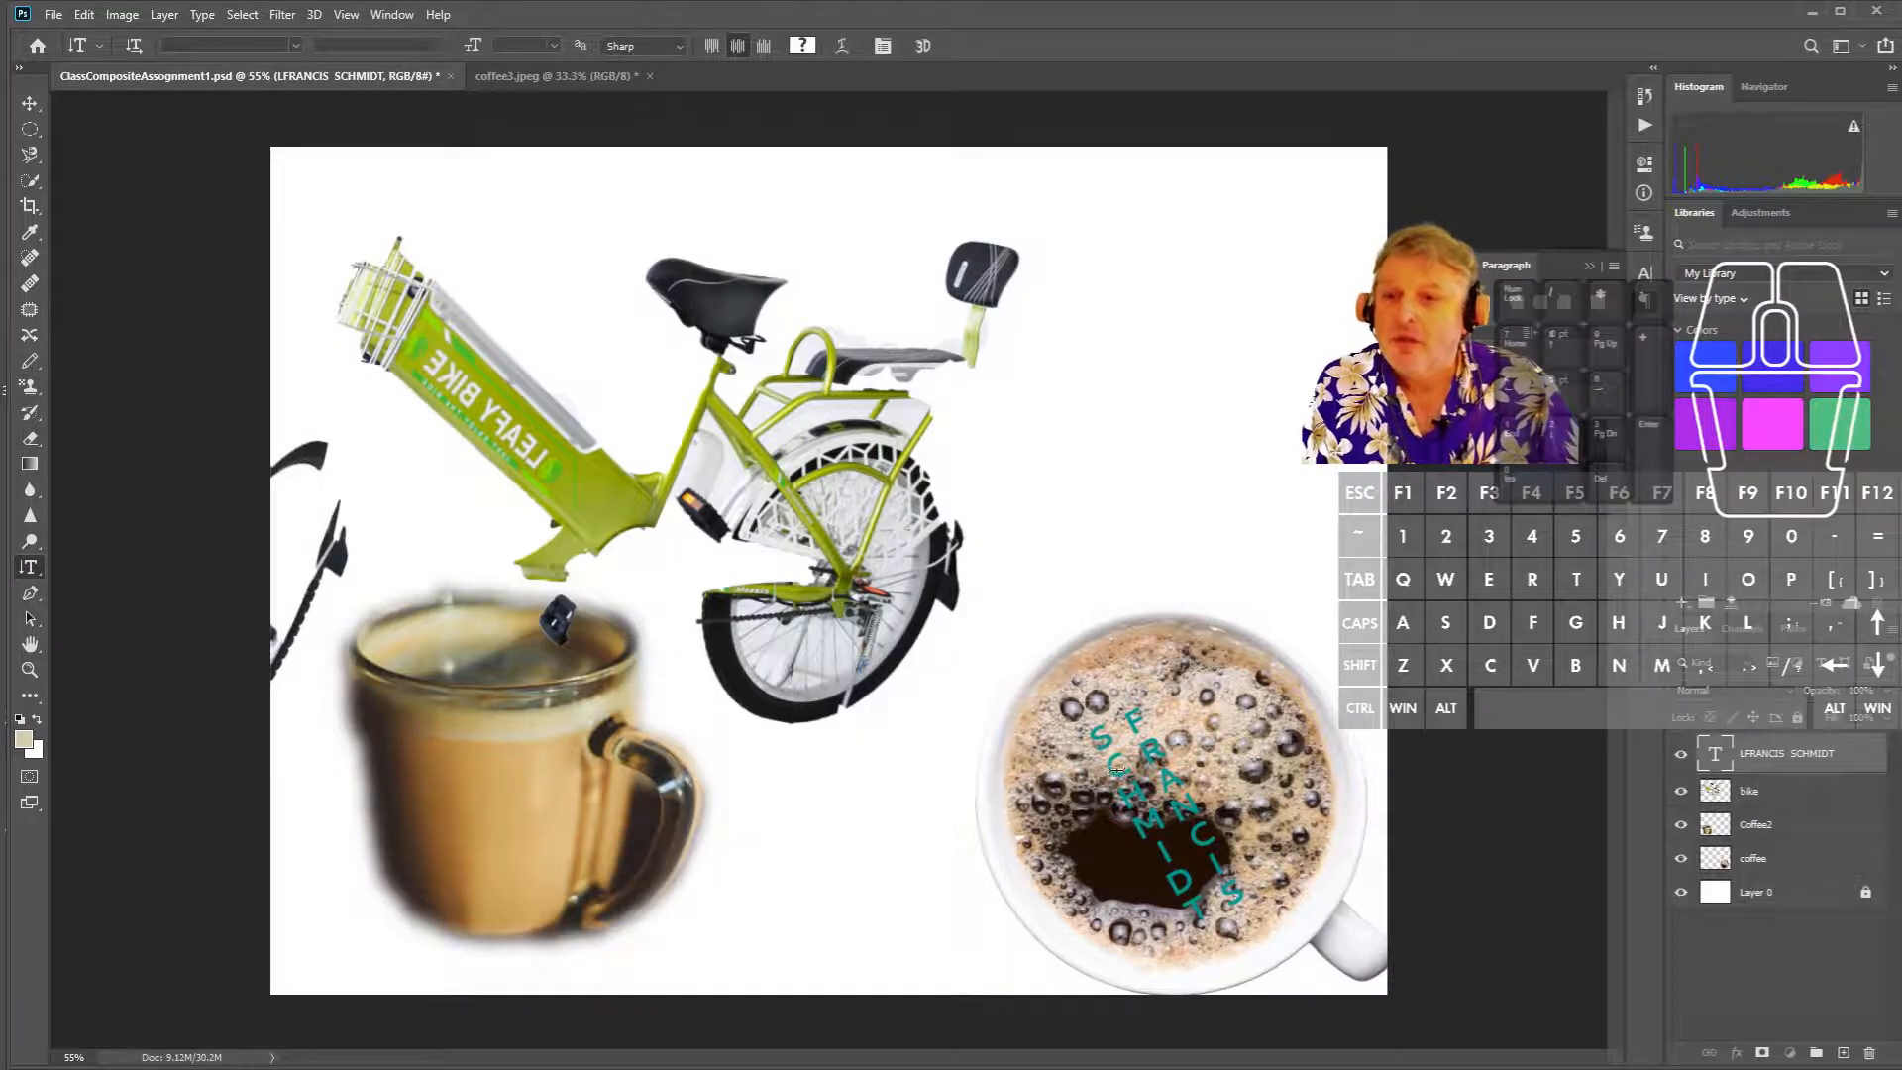
- Delete the stray character before the first name in the text on the cup and commit
click(1212, 782)
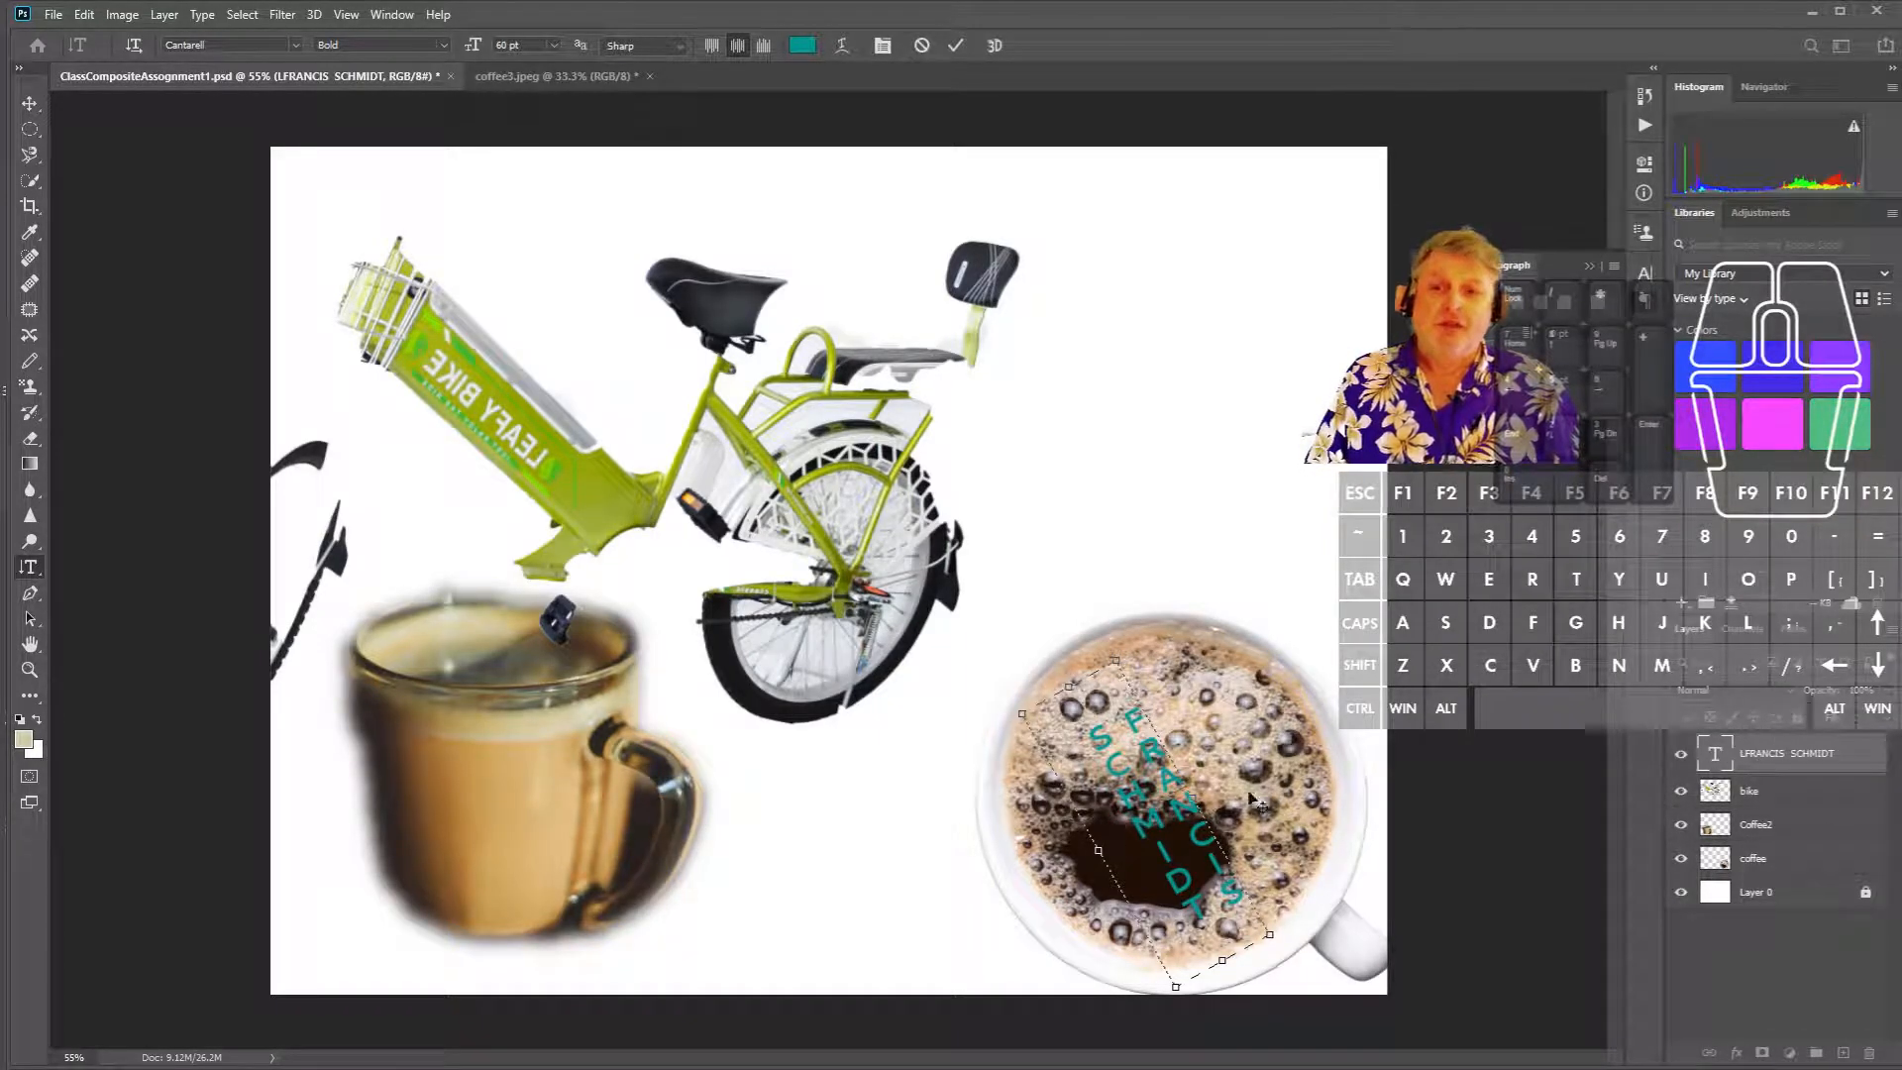
click(1125, 698)
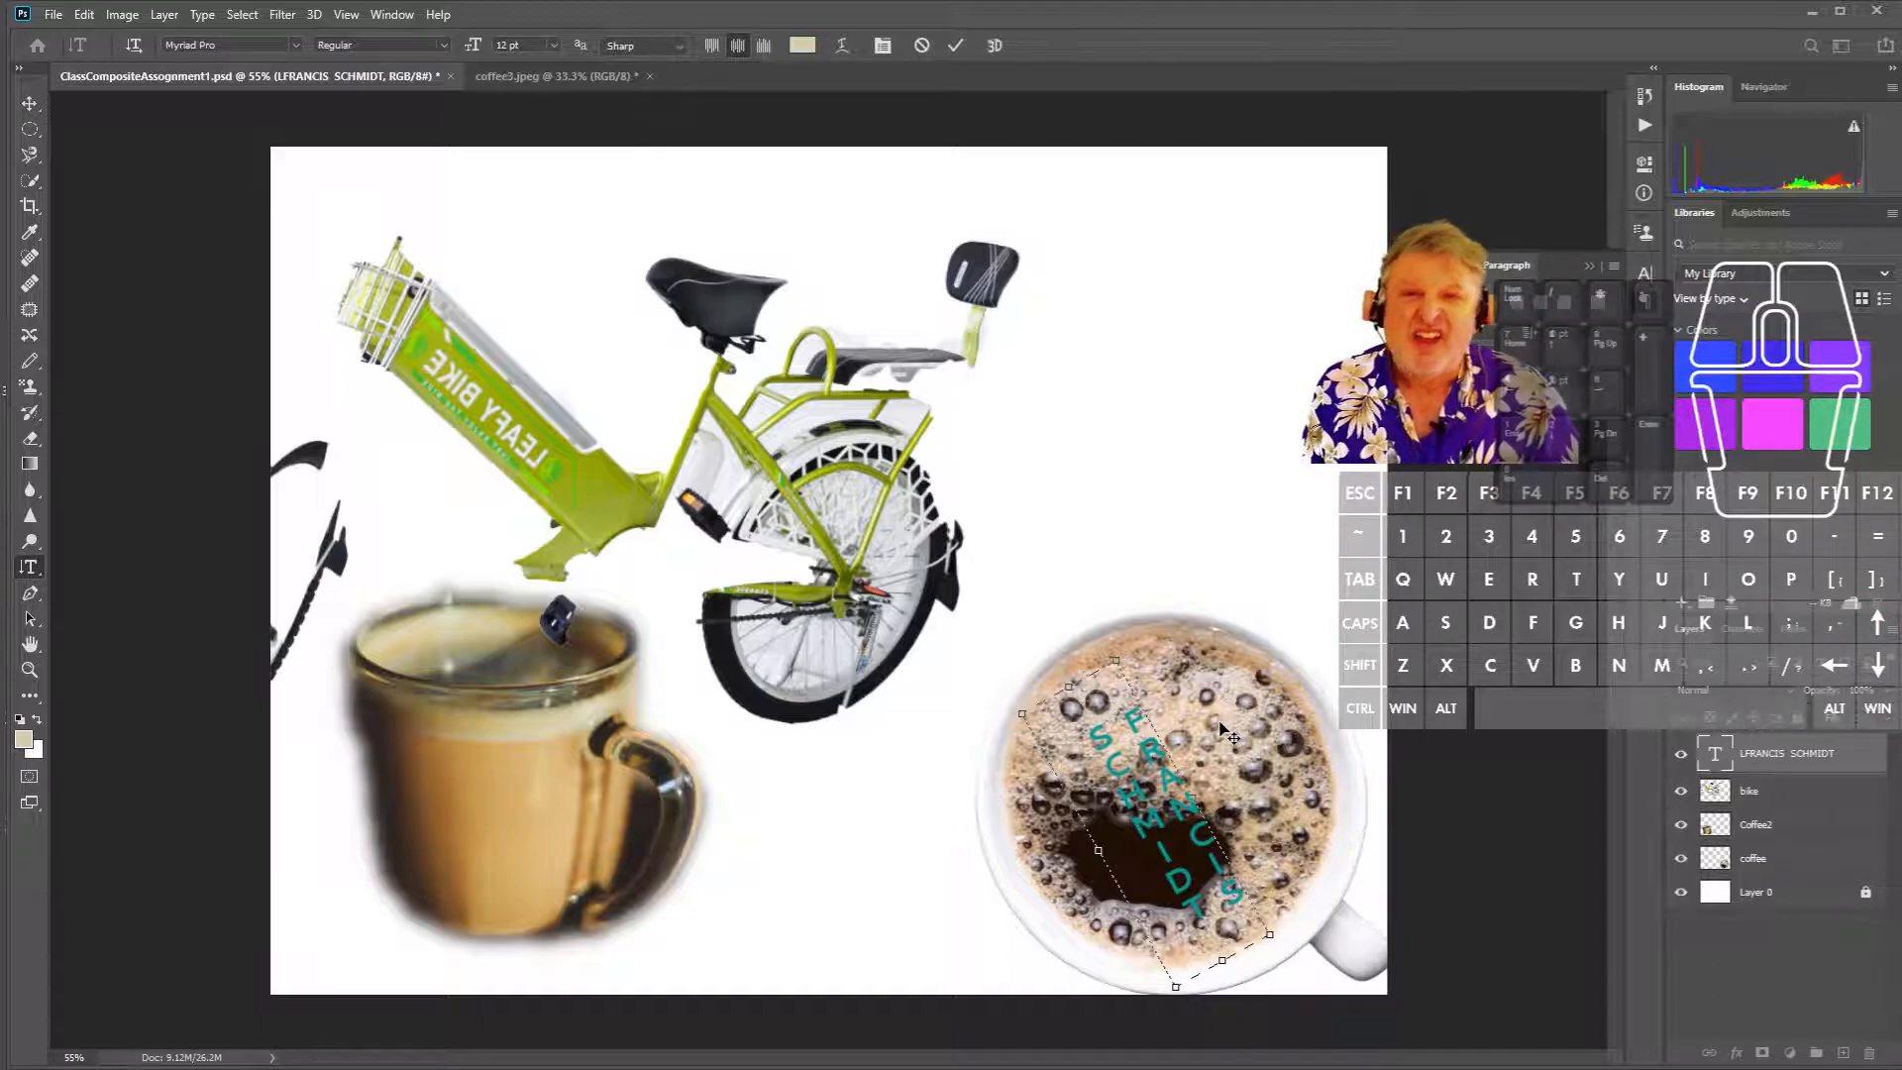
key(BackSpace)
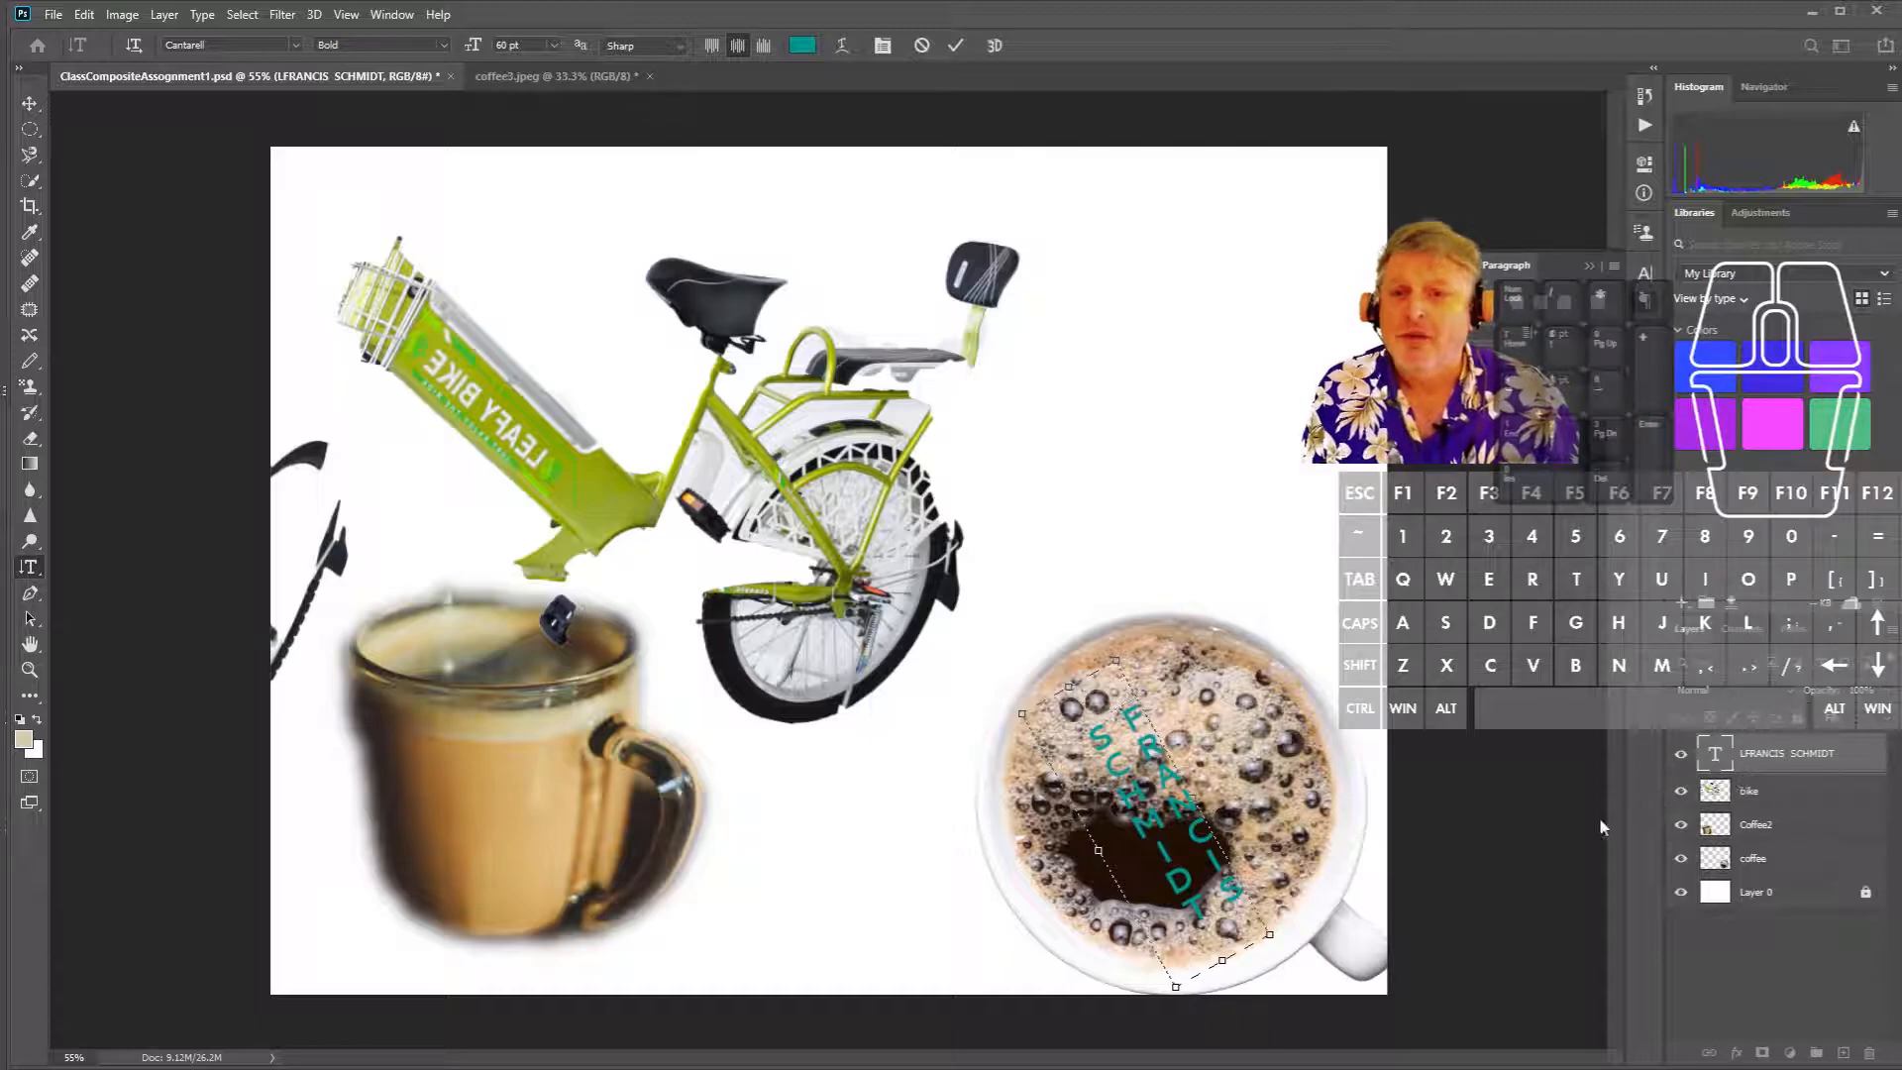
click(1483, 771)
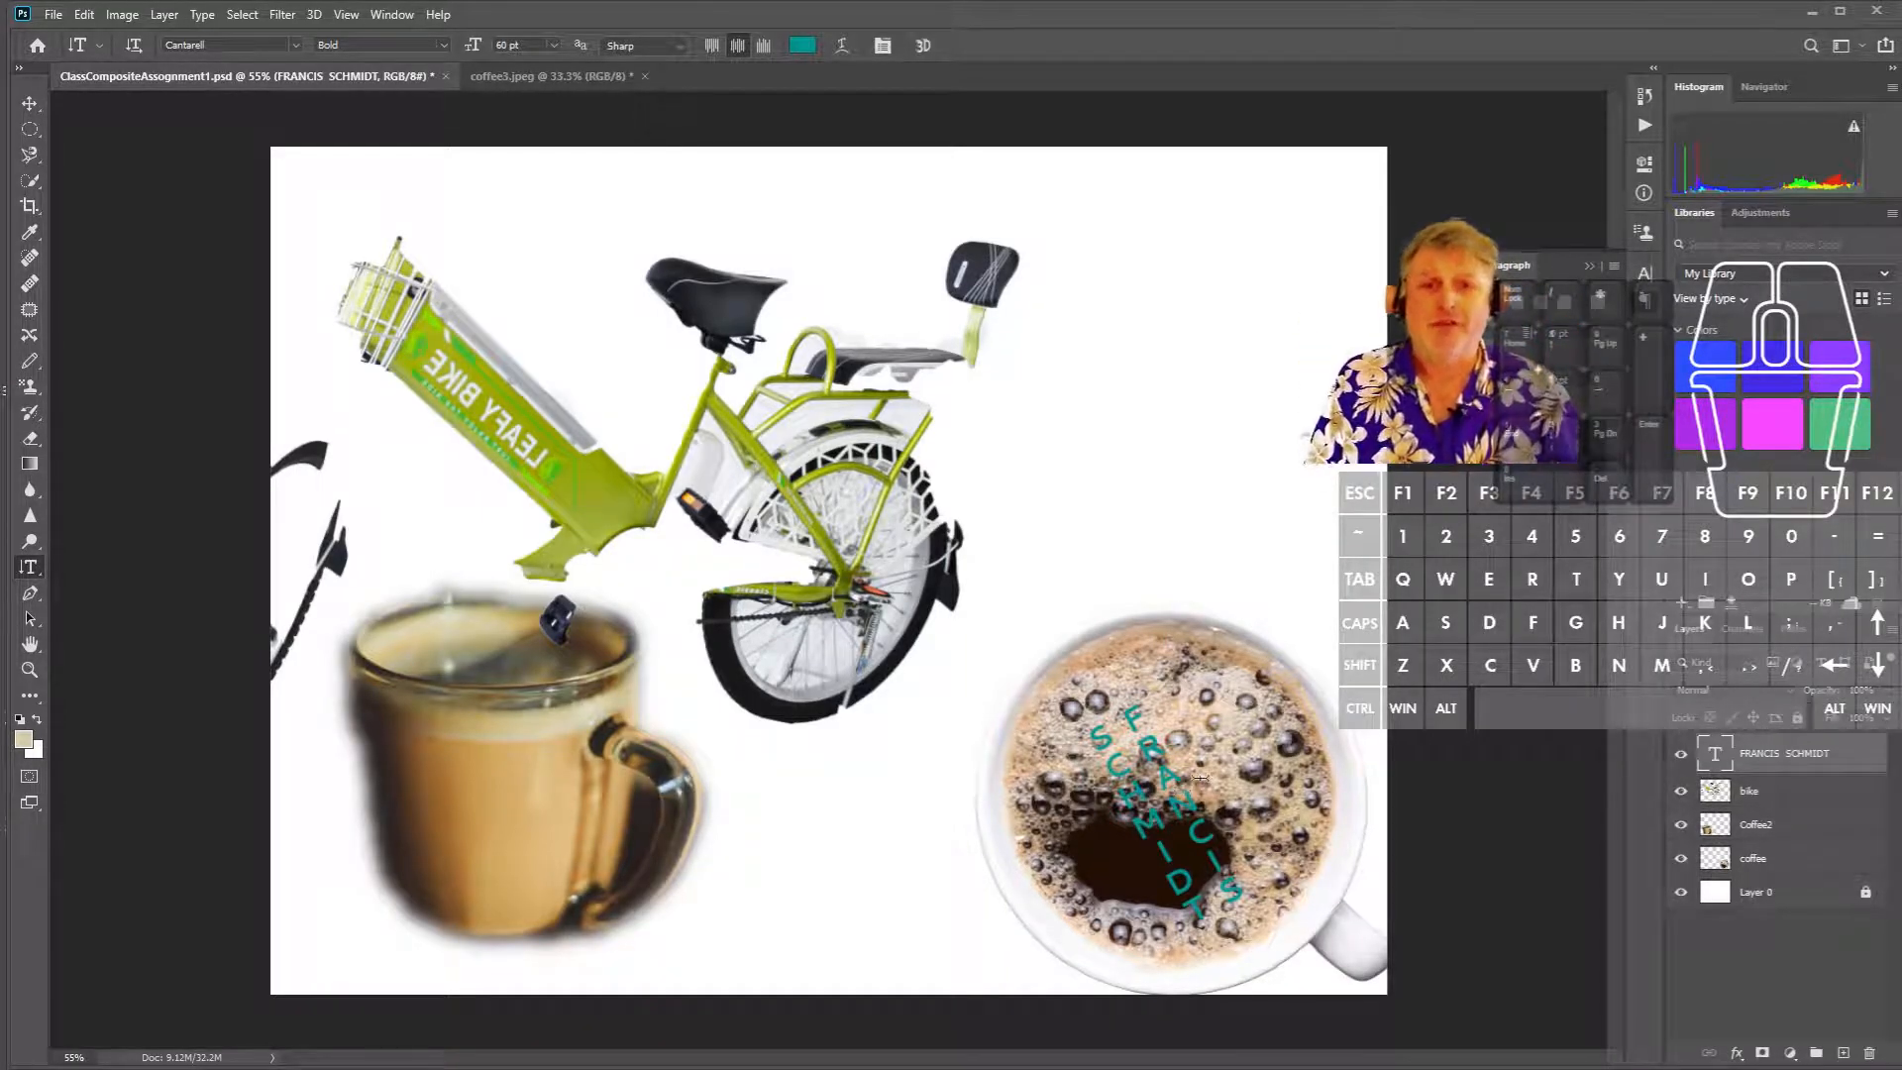
- Save the composite as ClassCompositeAssognment2, replacing the file name's ending with 2
click(54, 15)
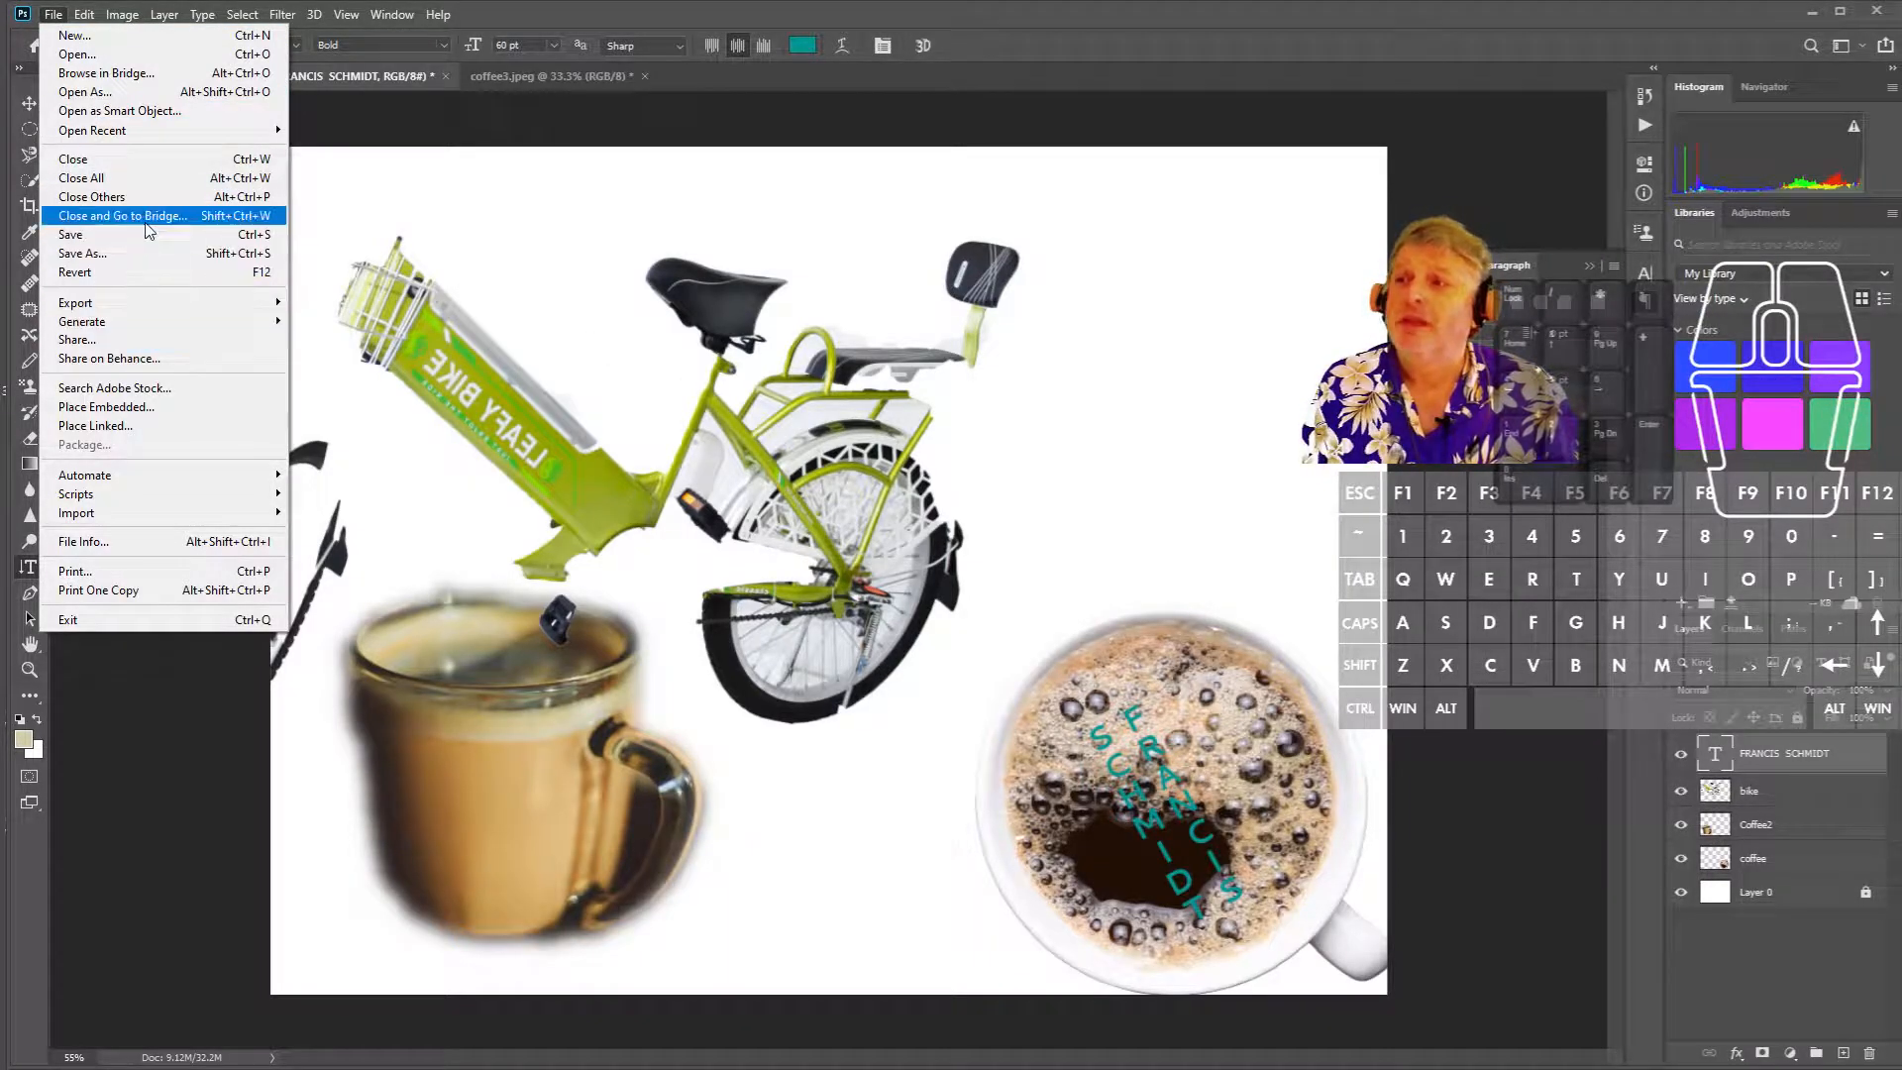
click(139, 258)
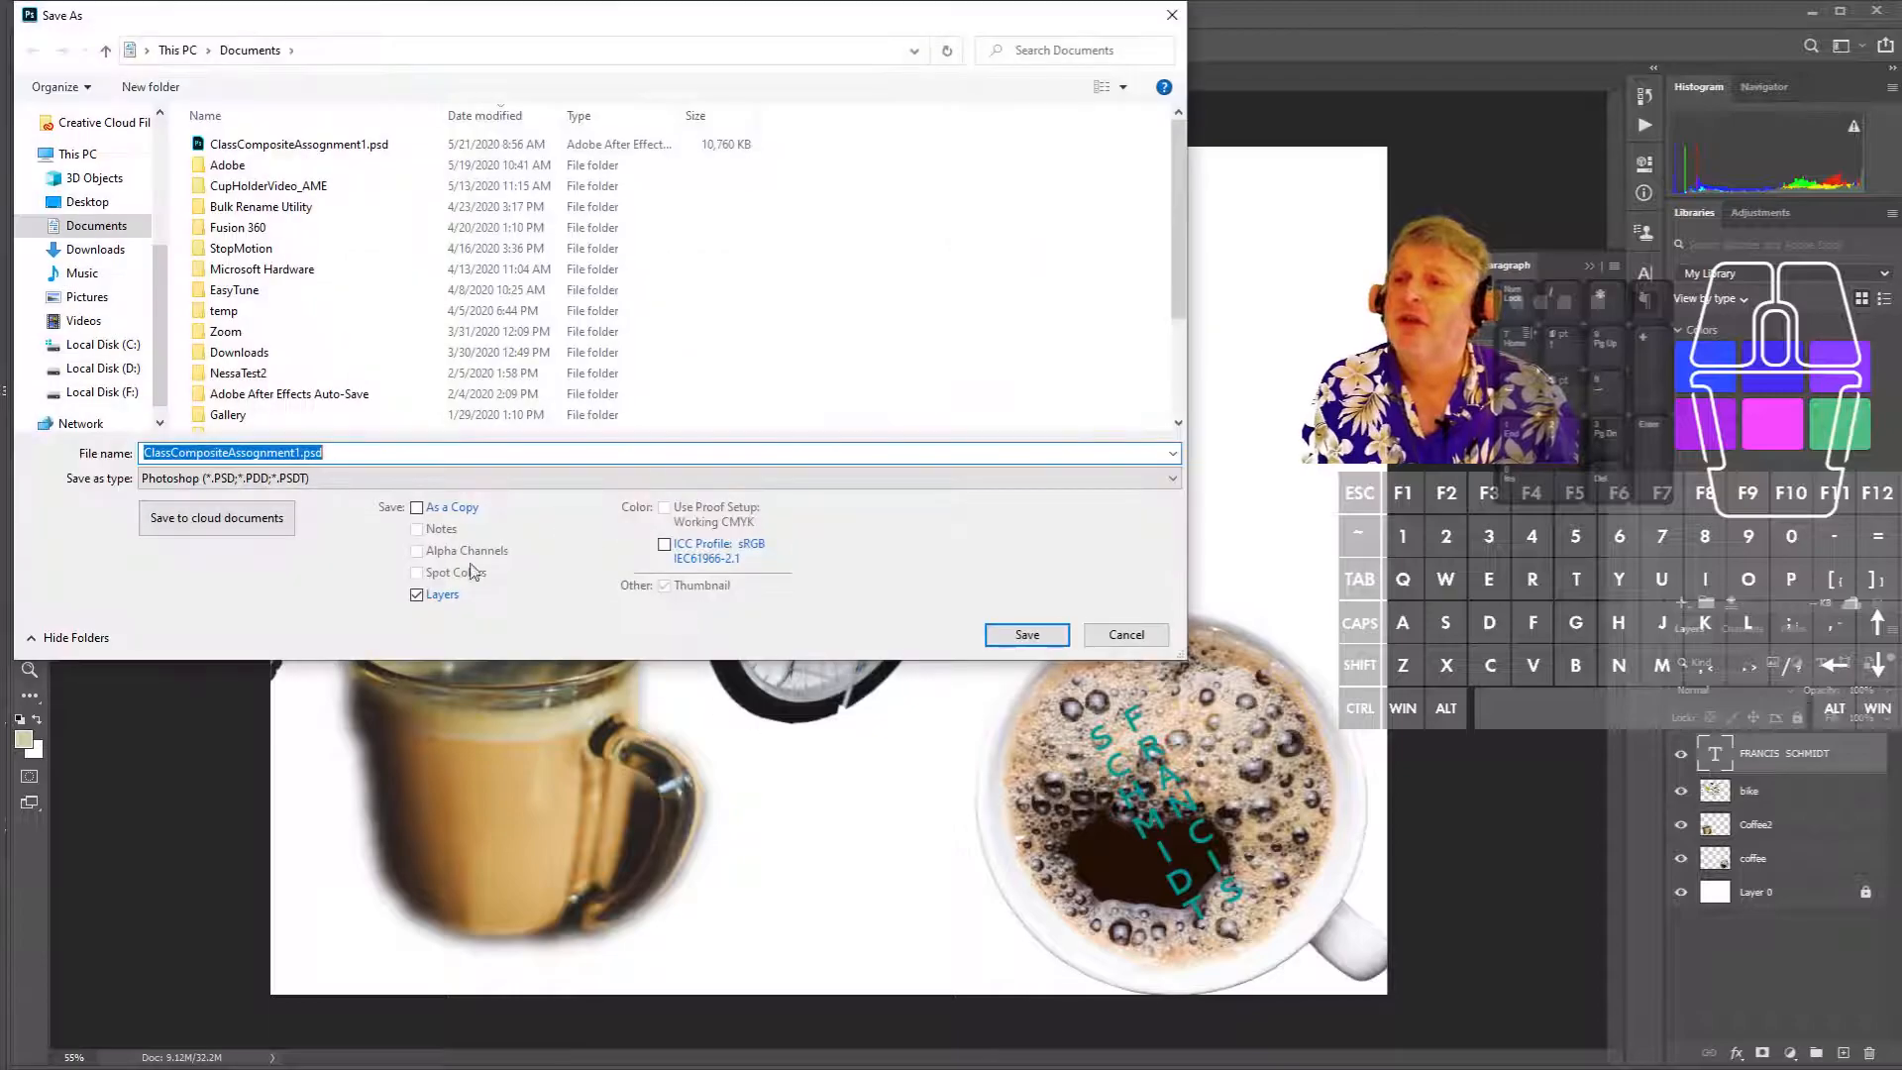
click(413, 451)
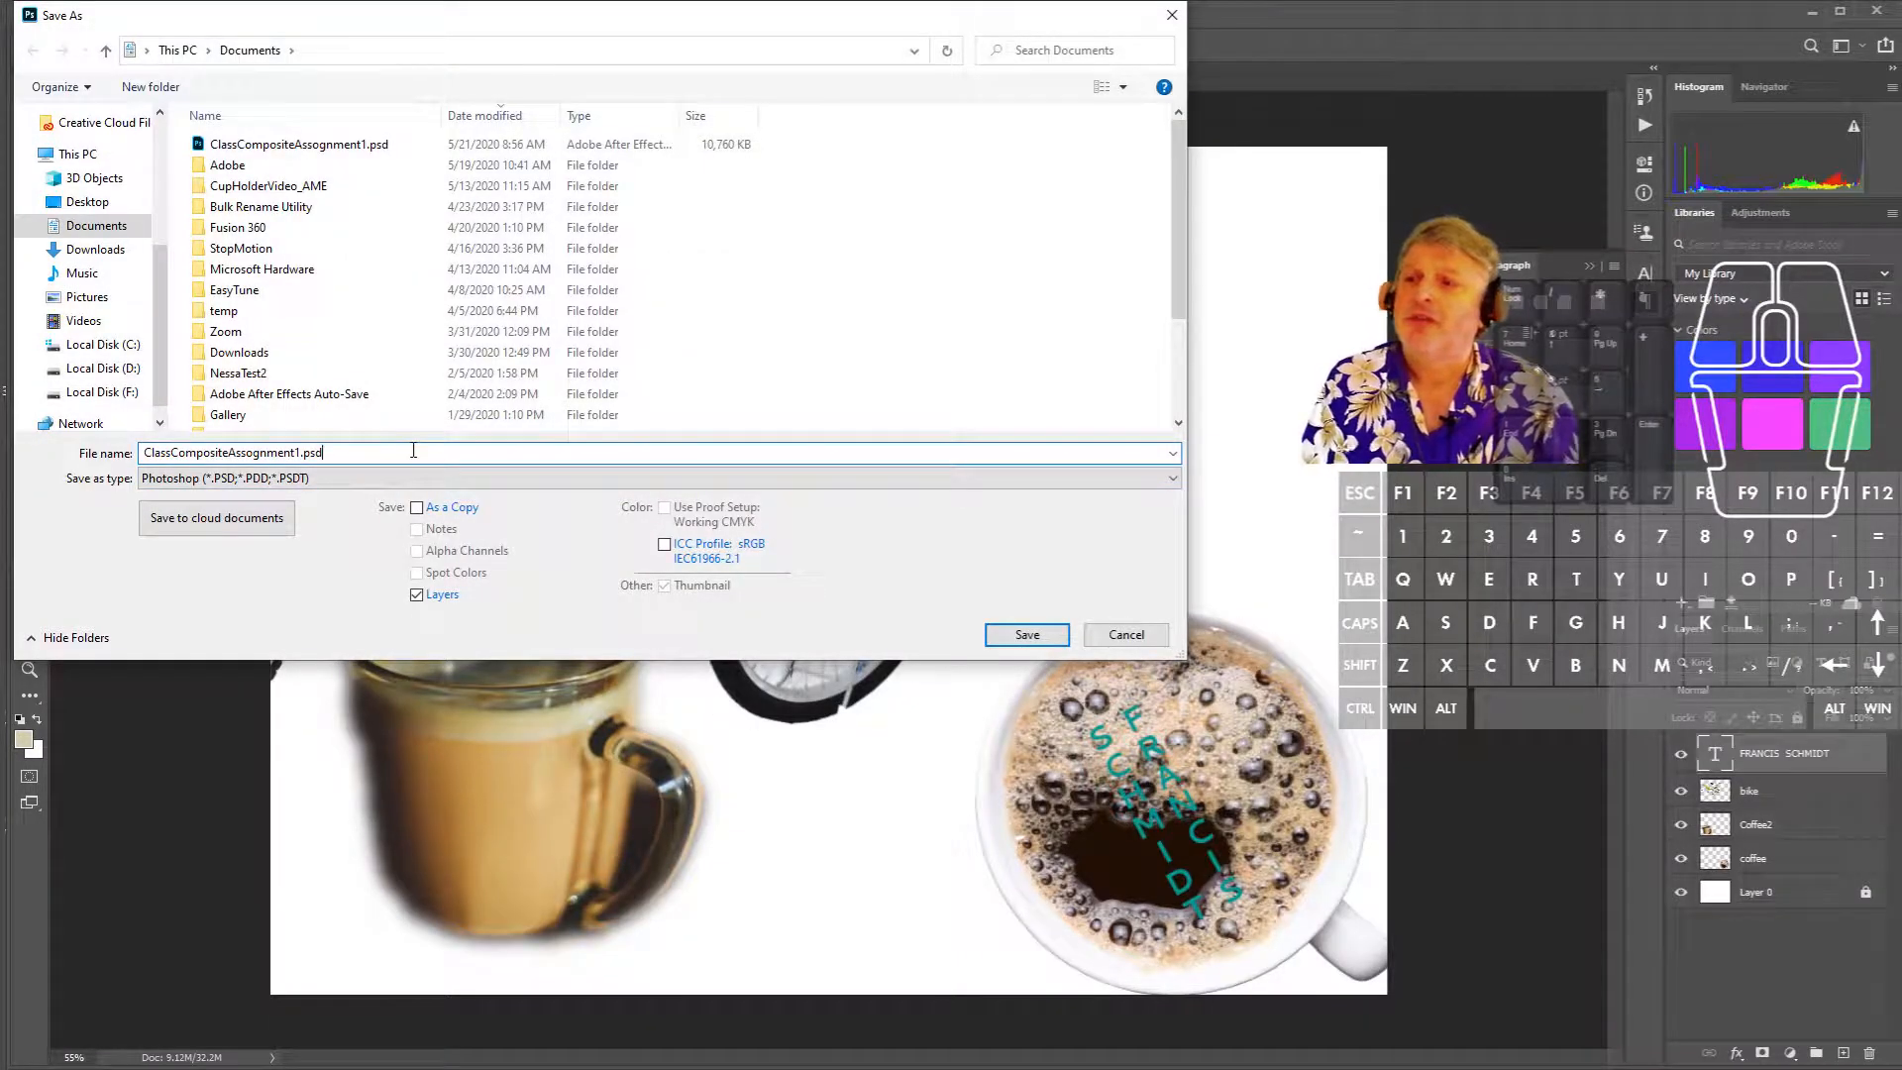
key(BackSpace)
key(BackSpace)
key(BackSpace)
key(BackSpace)
key(BackSpace)
text(2)
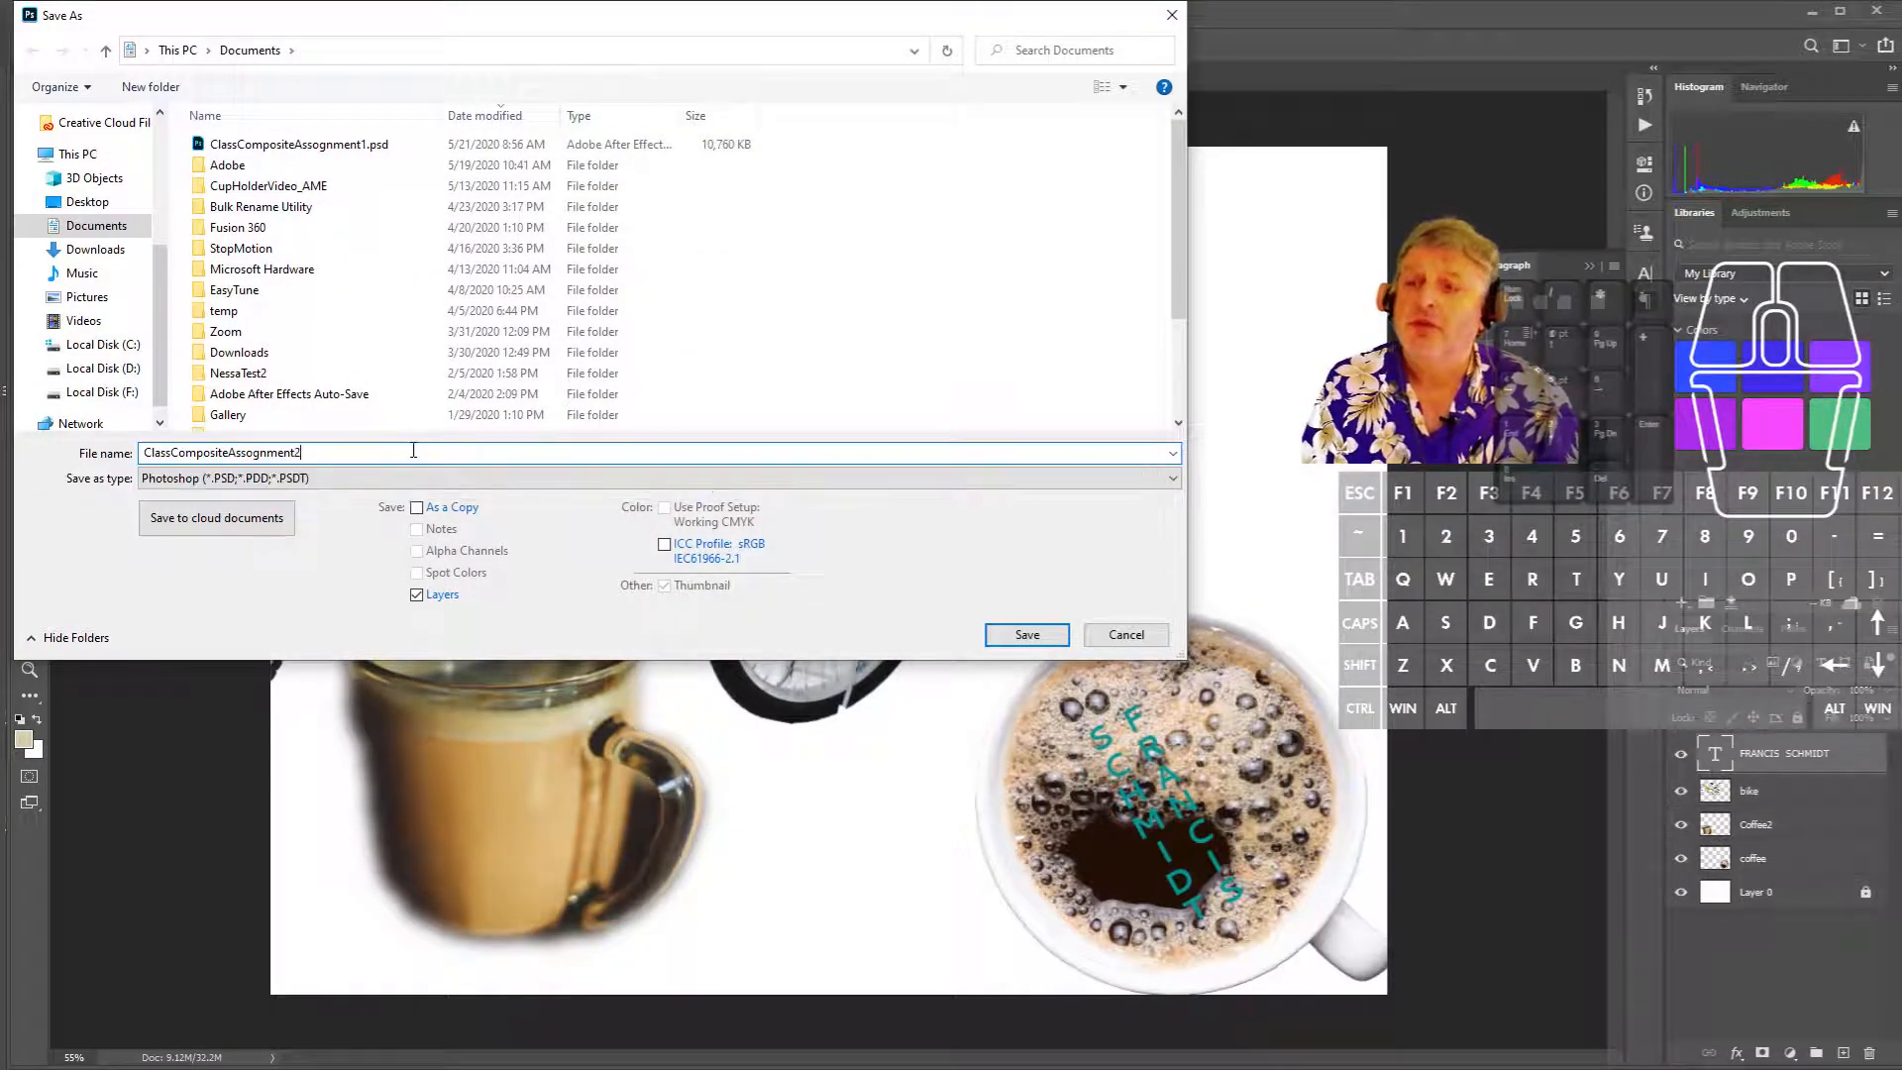
key(Return)
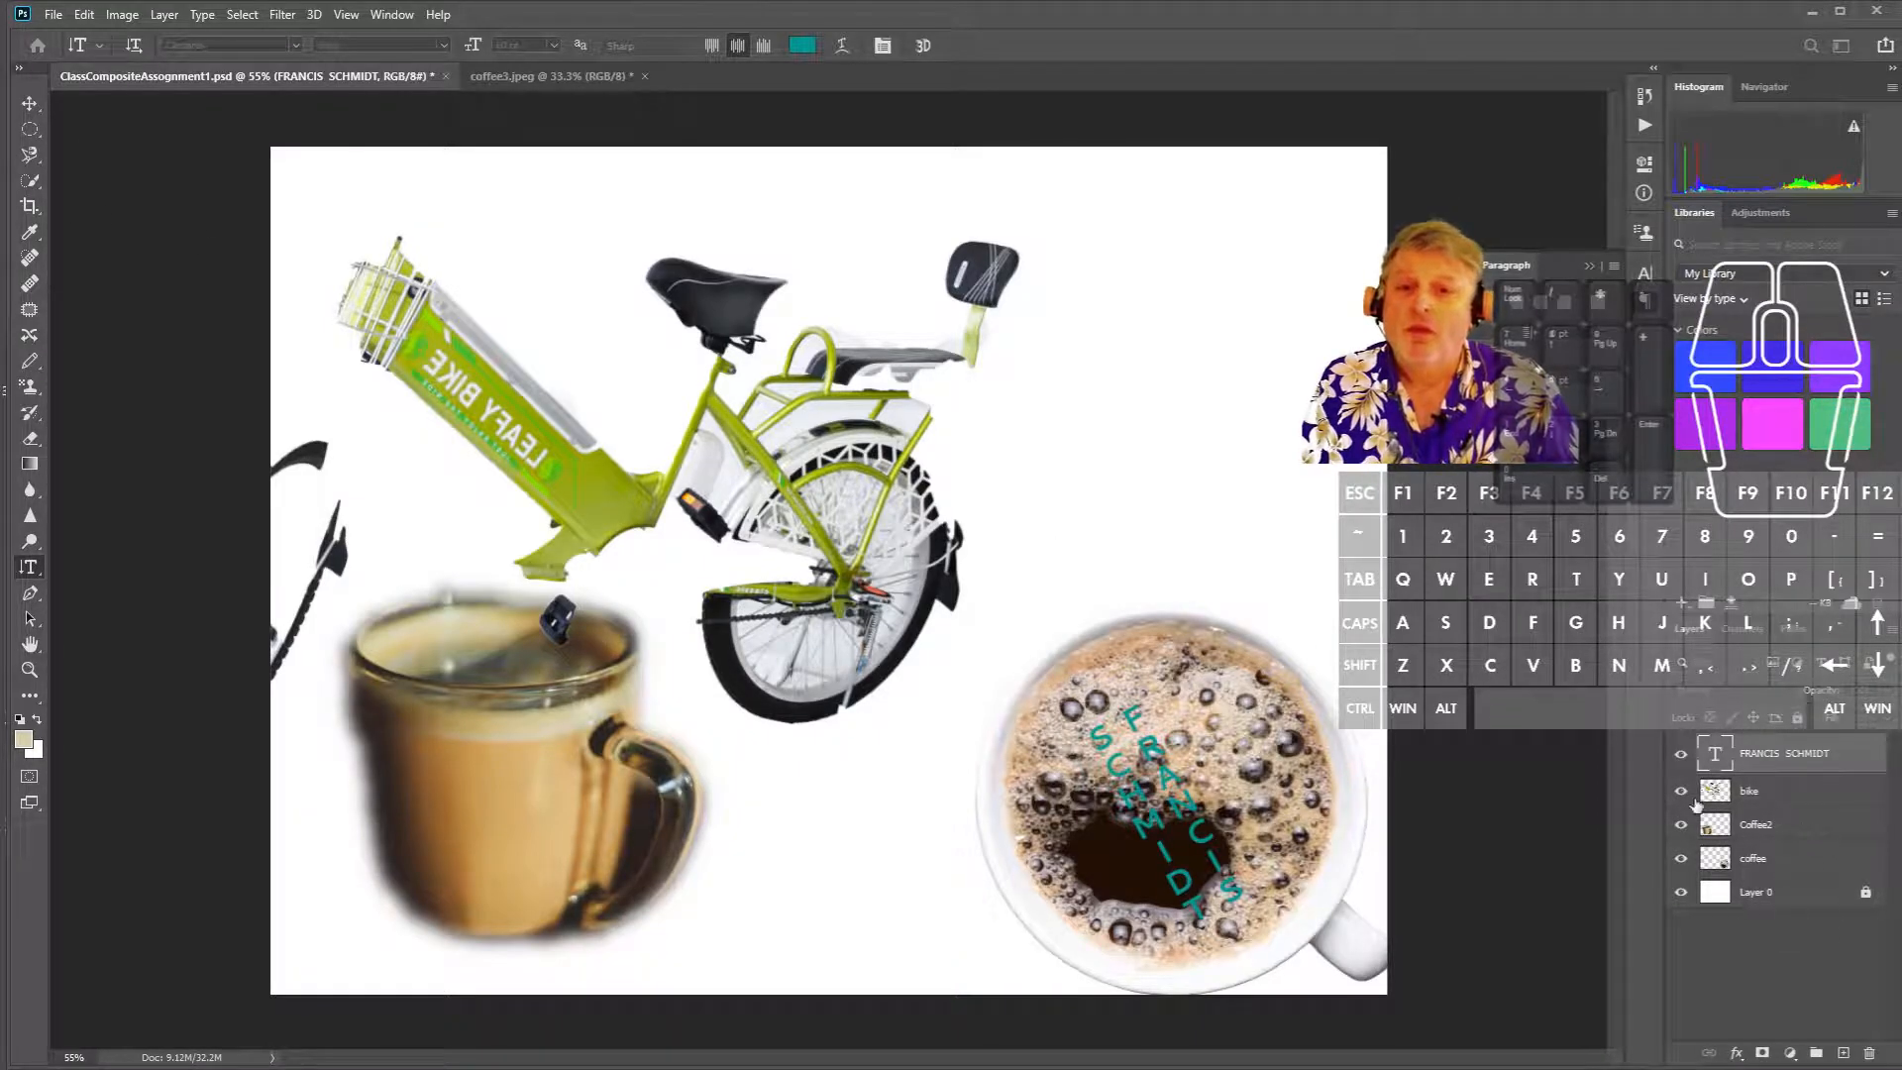
click(1139, 769)
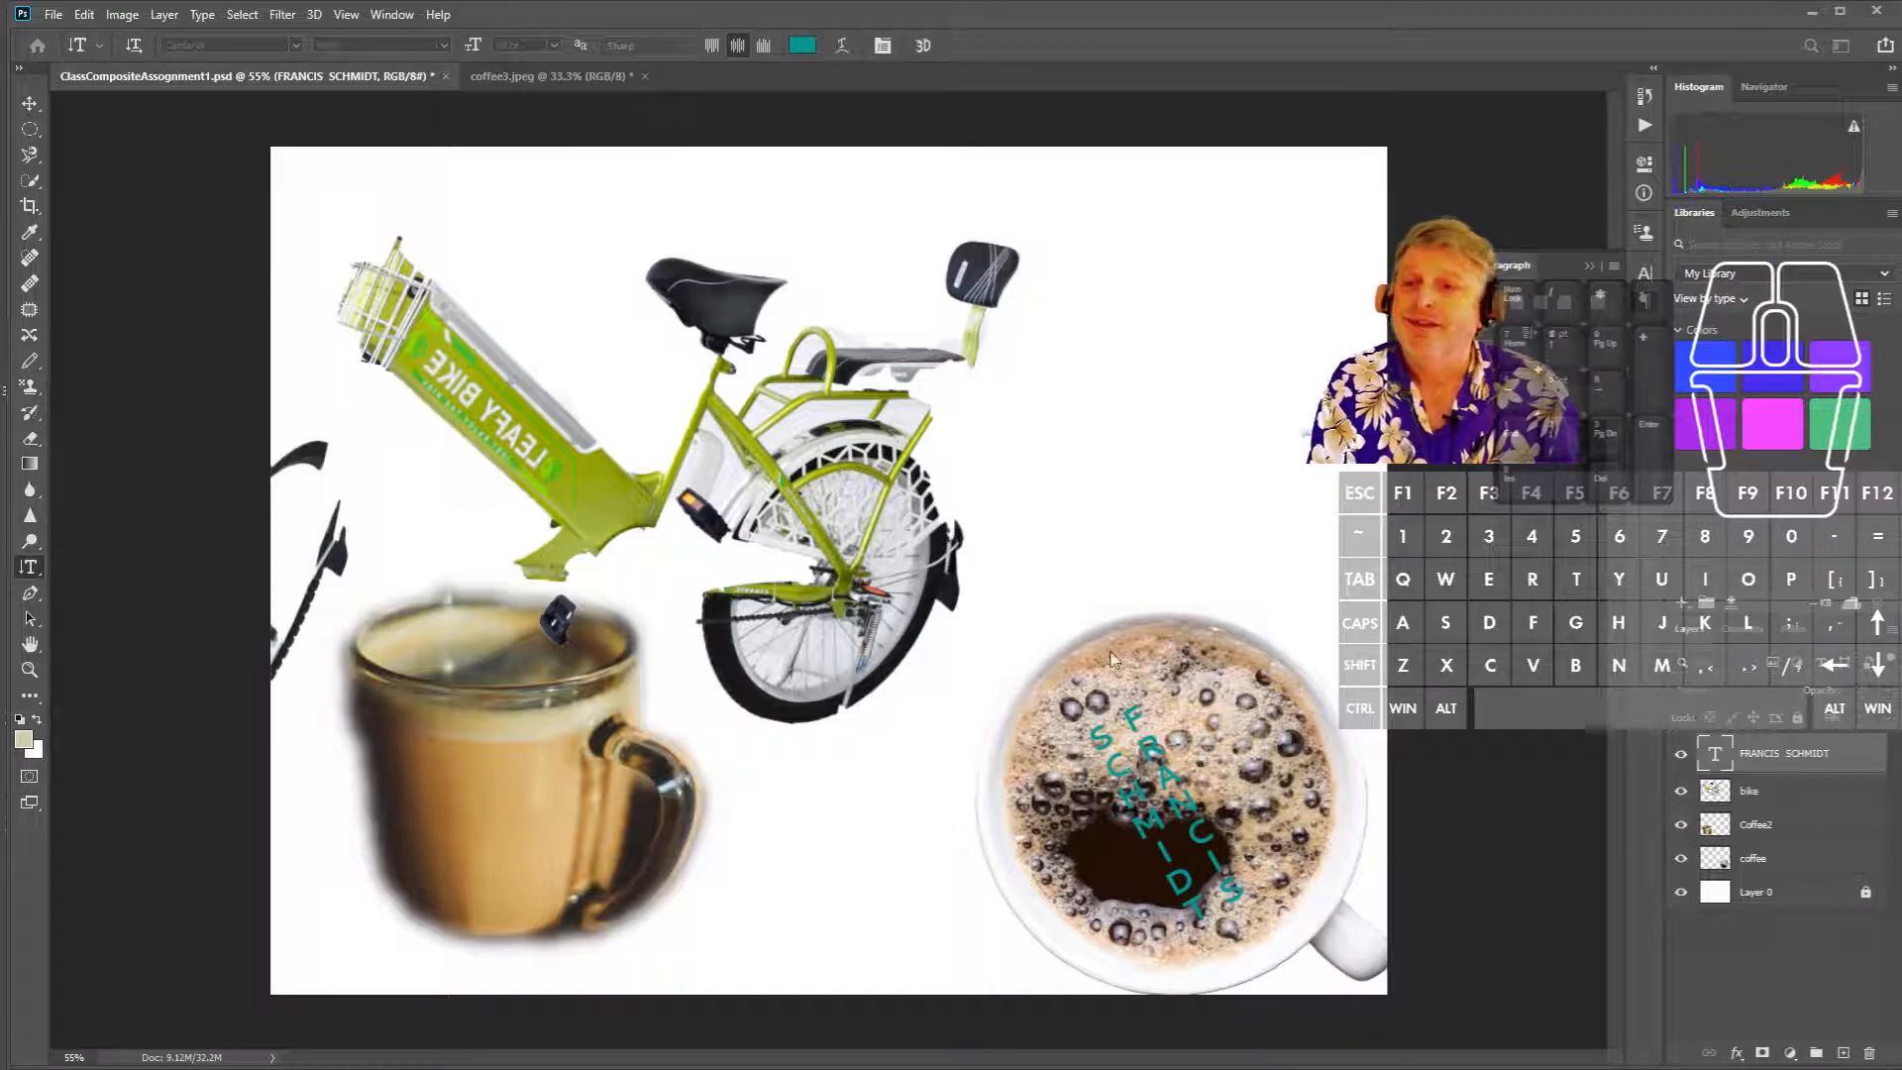
click(716, 7)
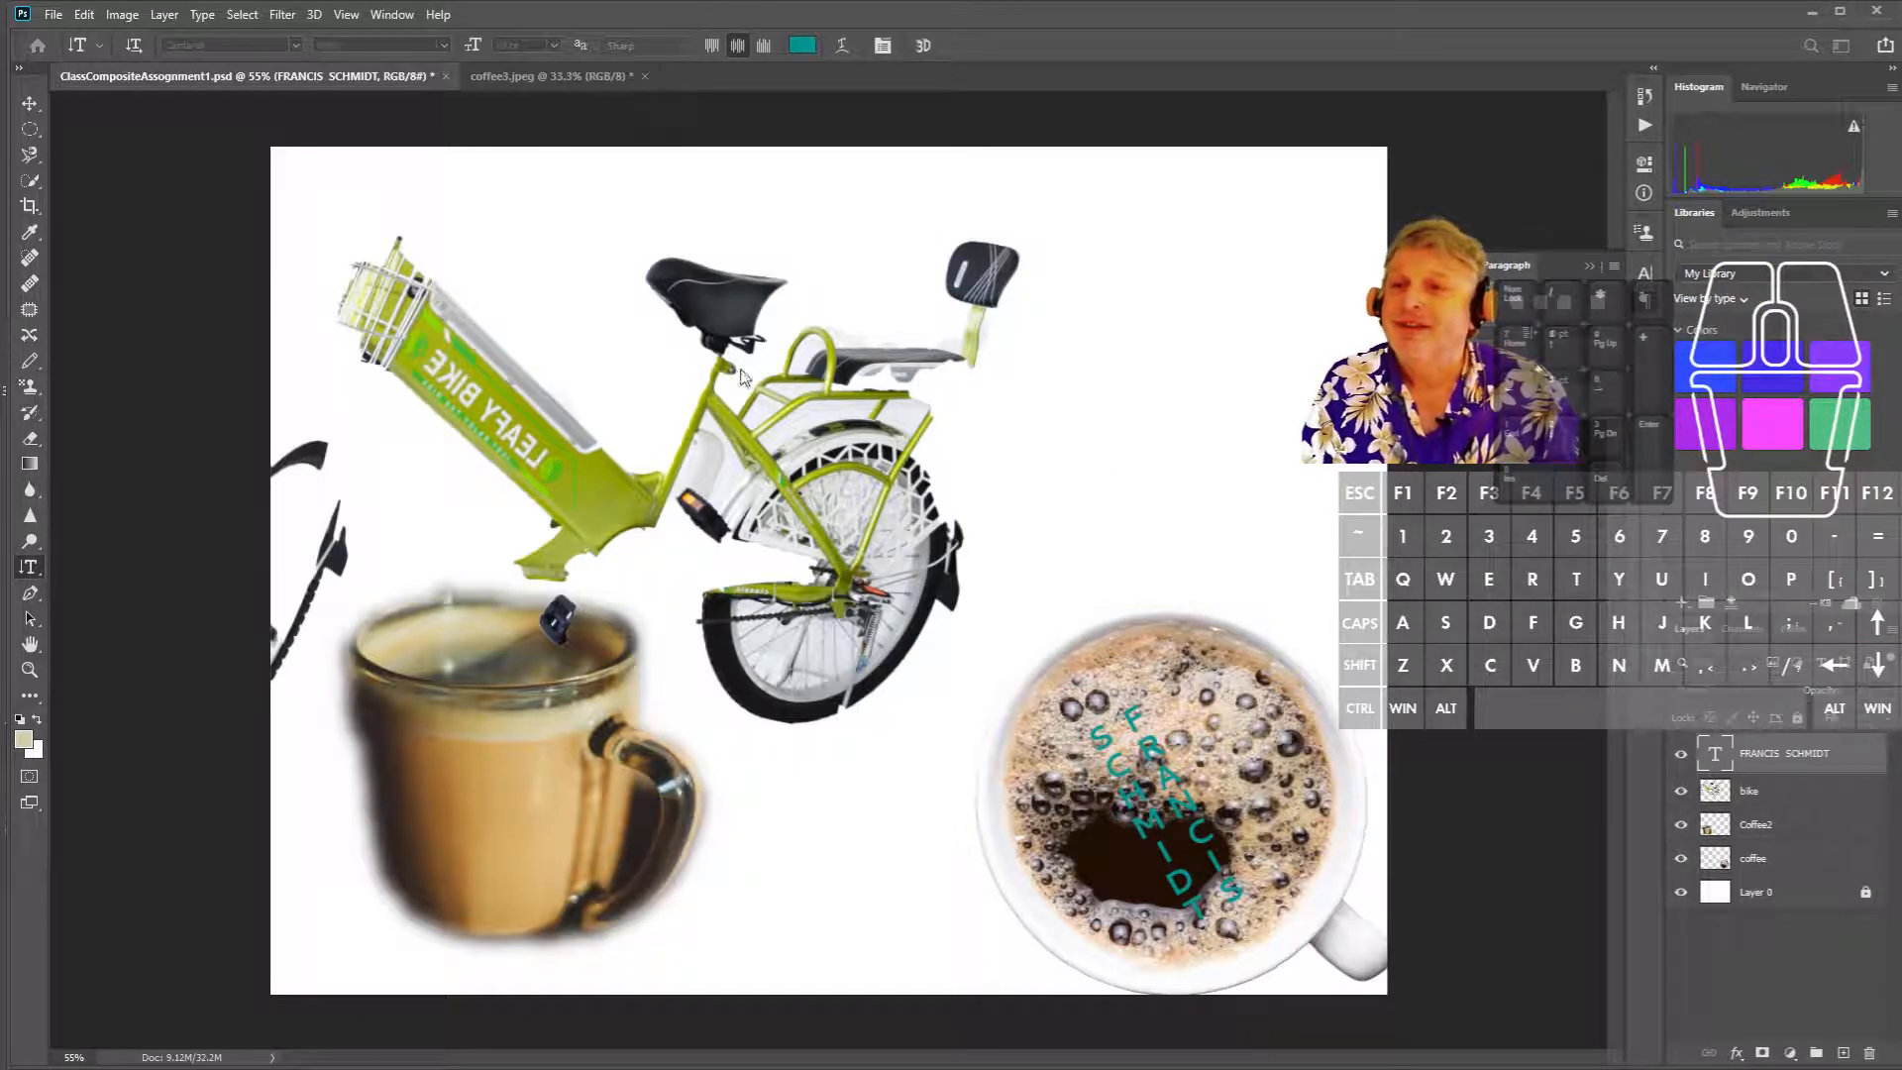
click(1771, 803)
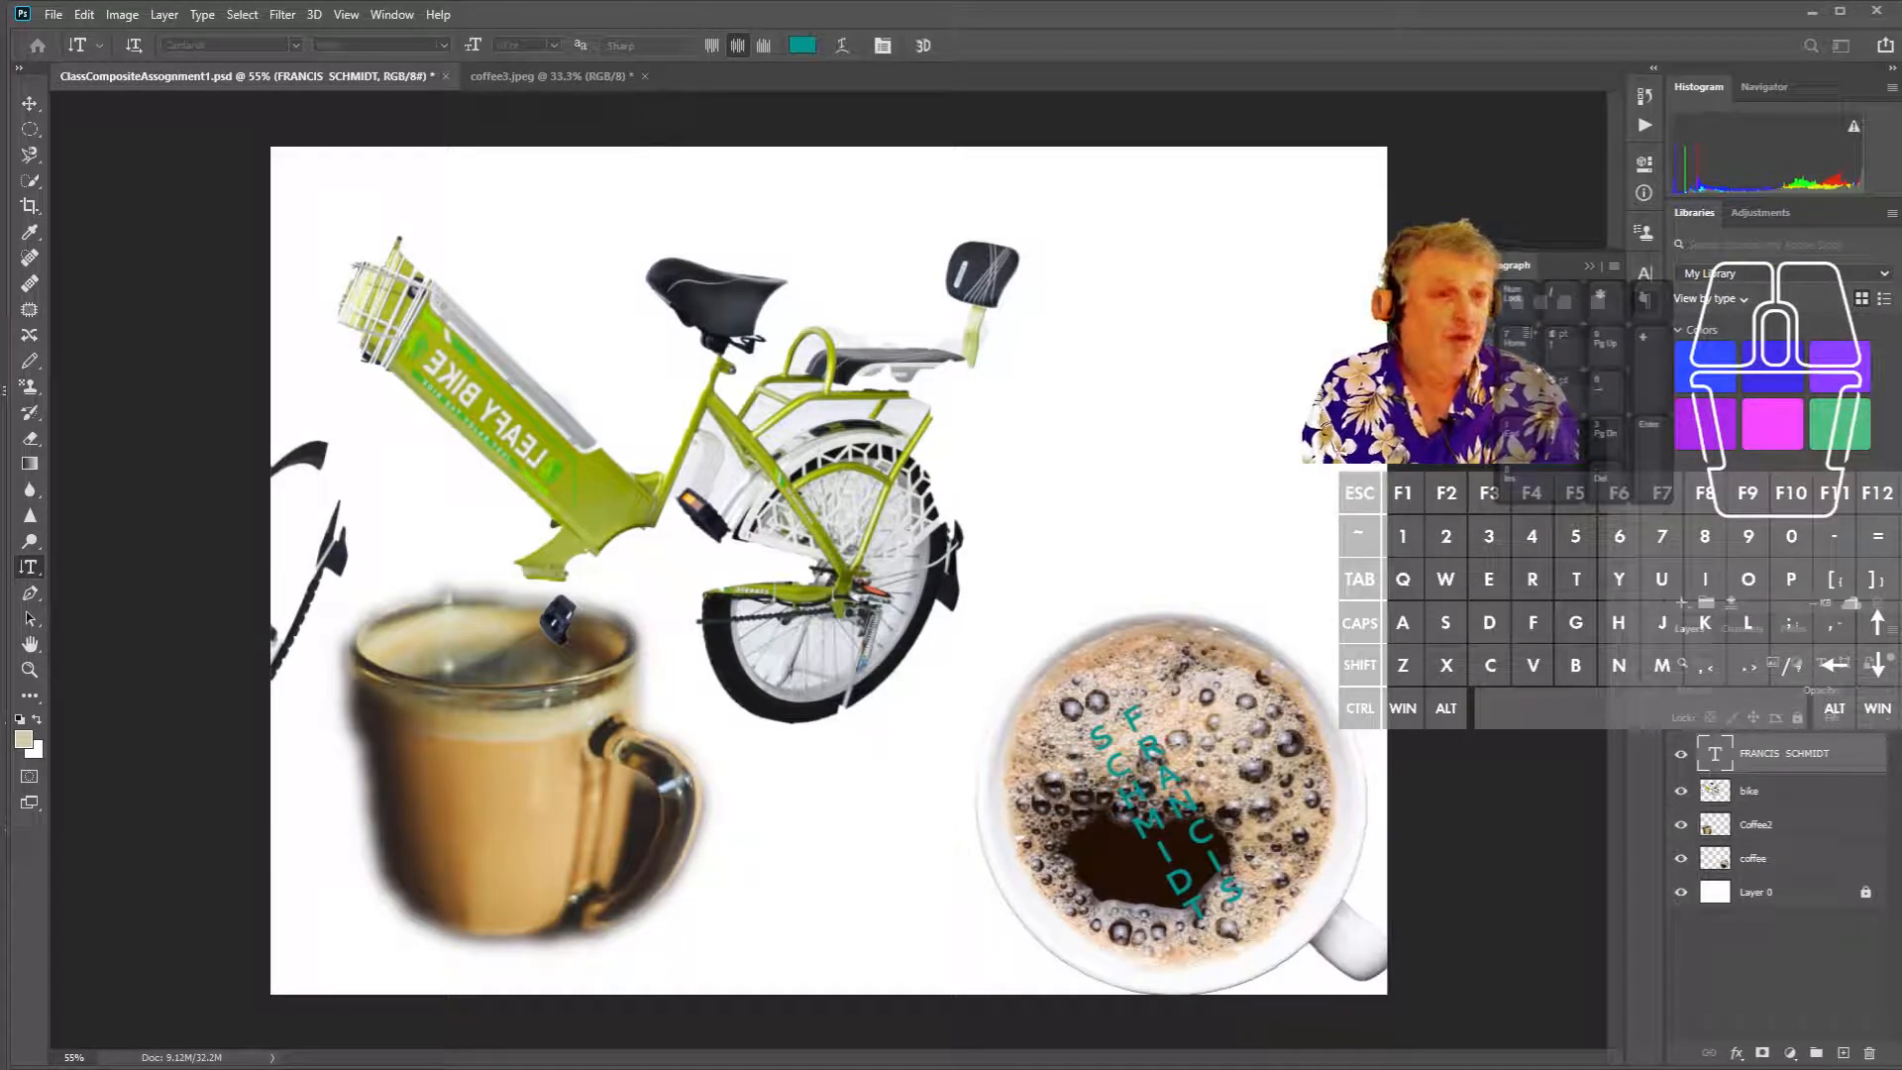
click(214, 46)
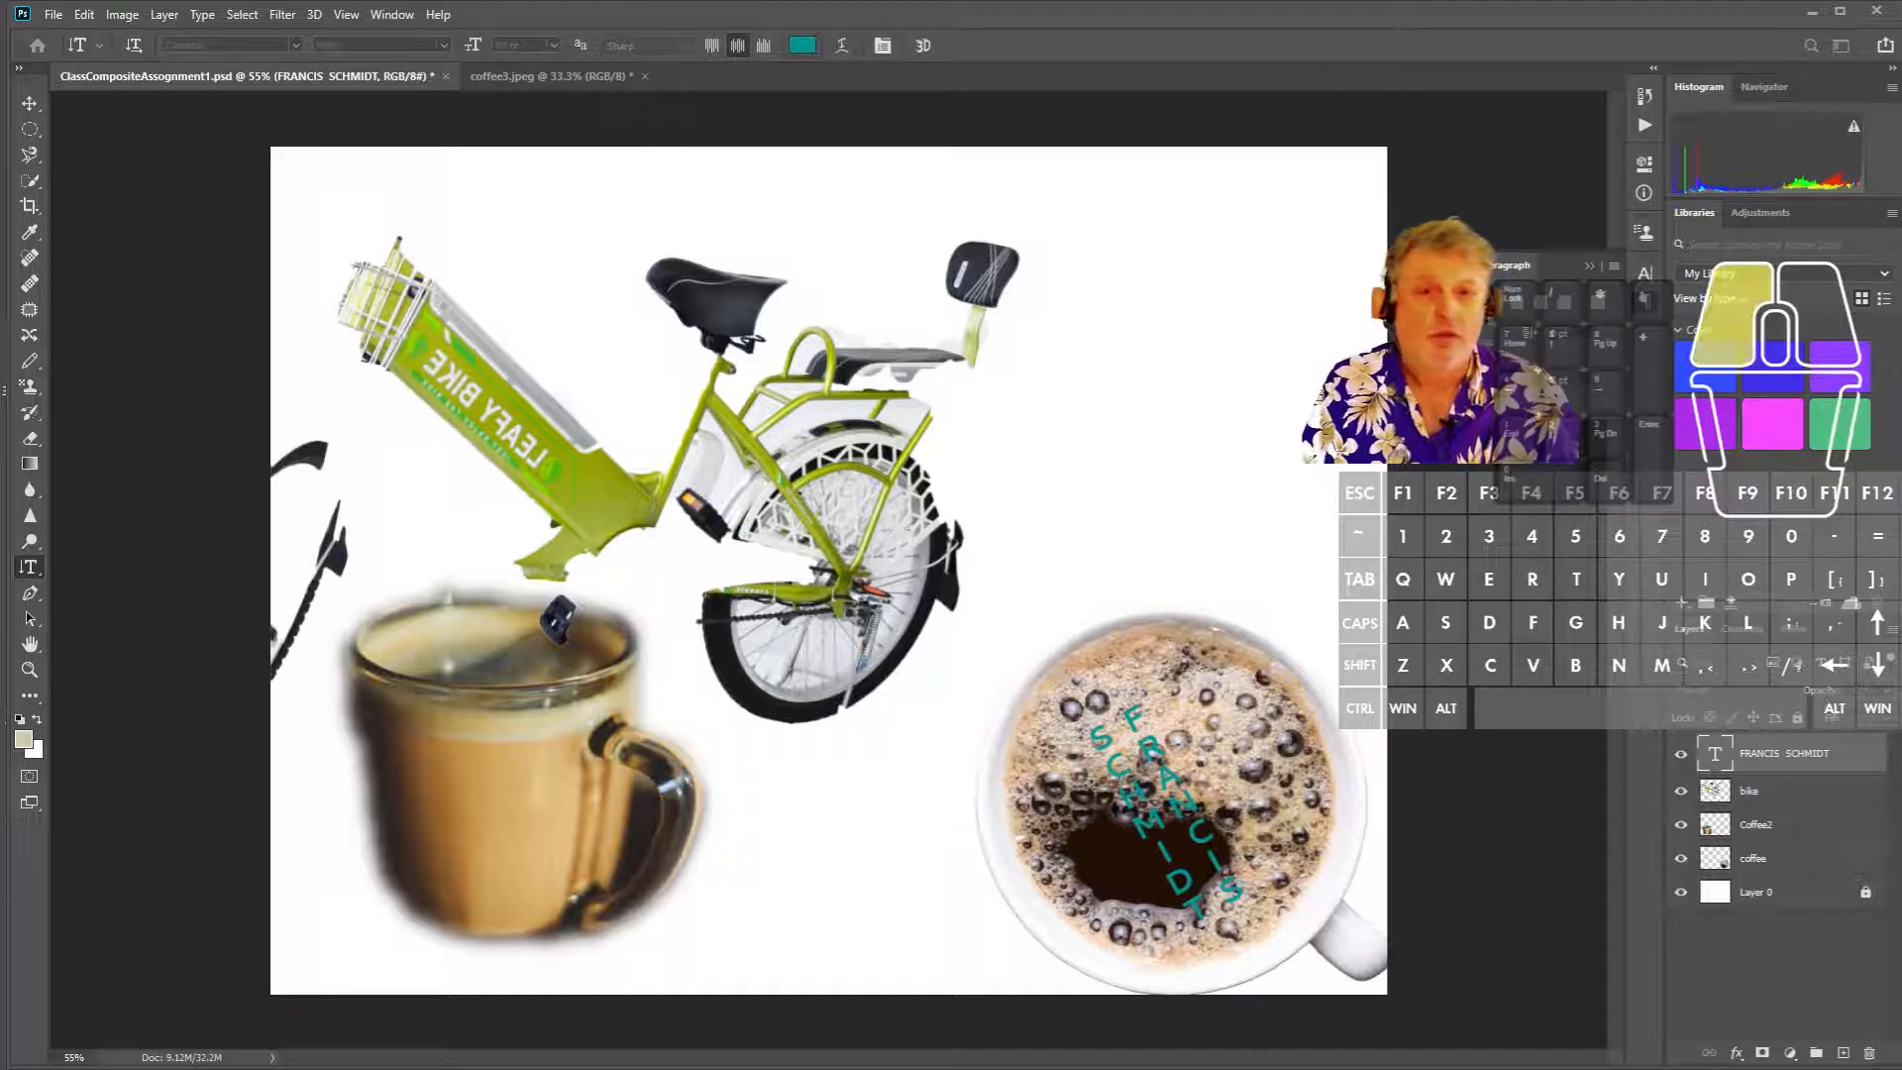
- Save ClassCompositeAssignment2.psd with Maximize Compatibility, then select the bike, coffee and text layers
key(ctrl+s)
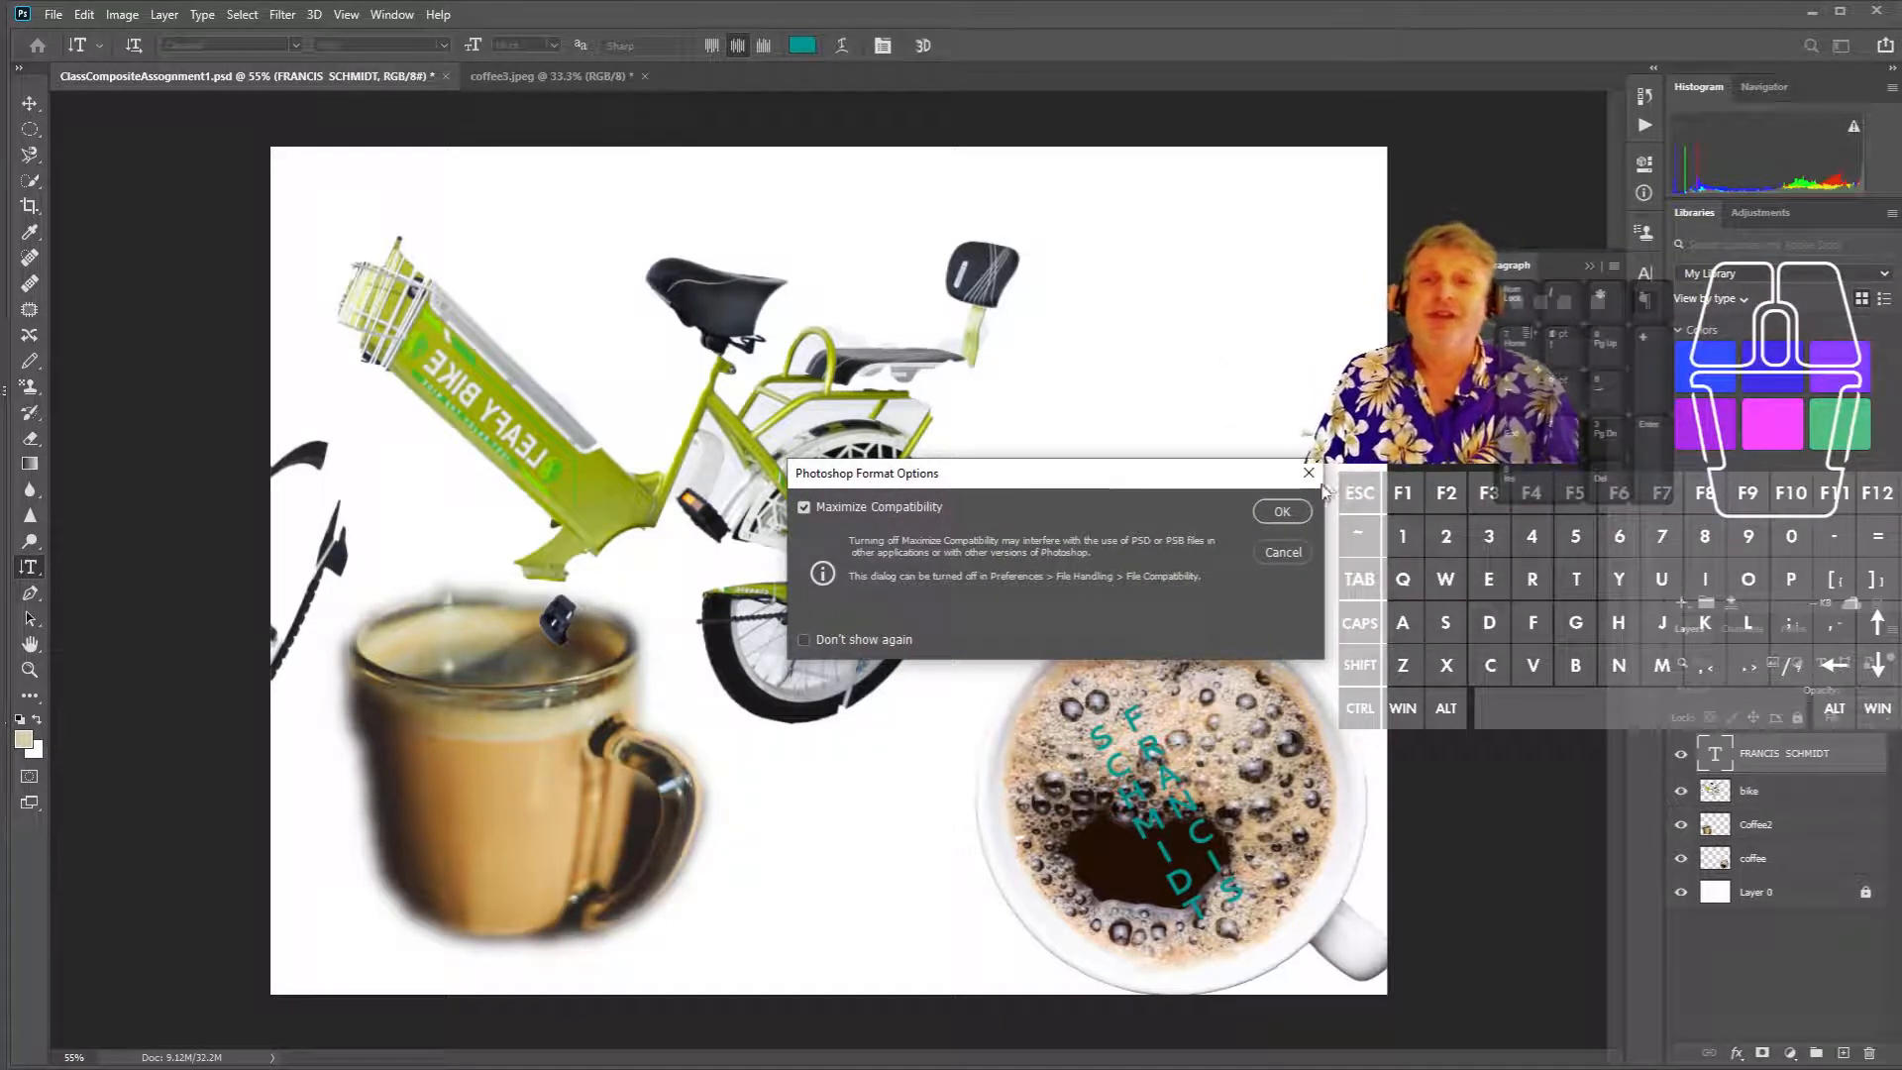
click(1283, 507)
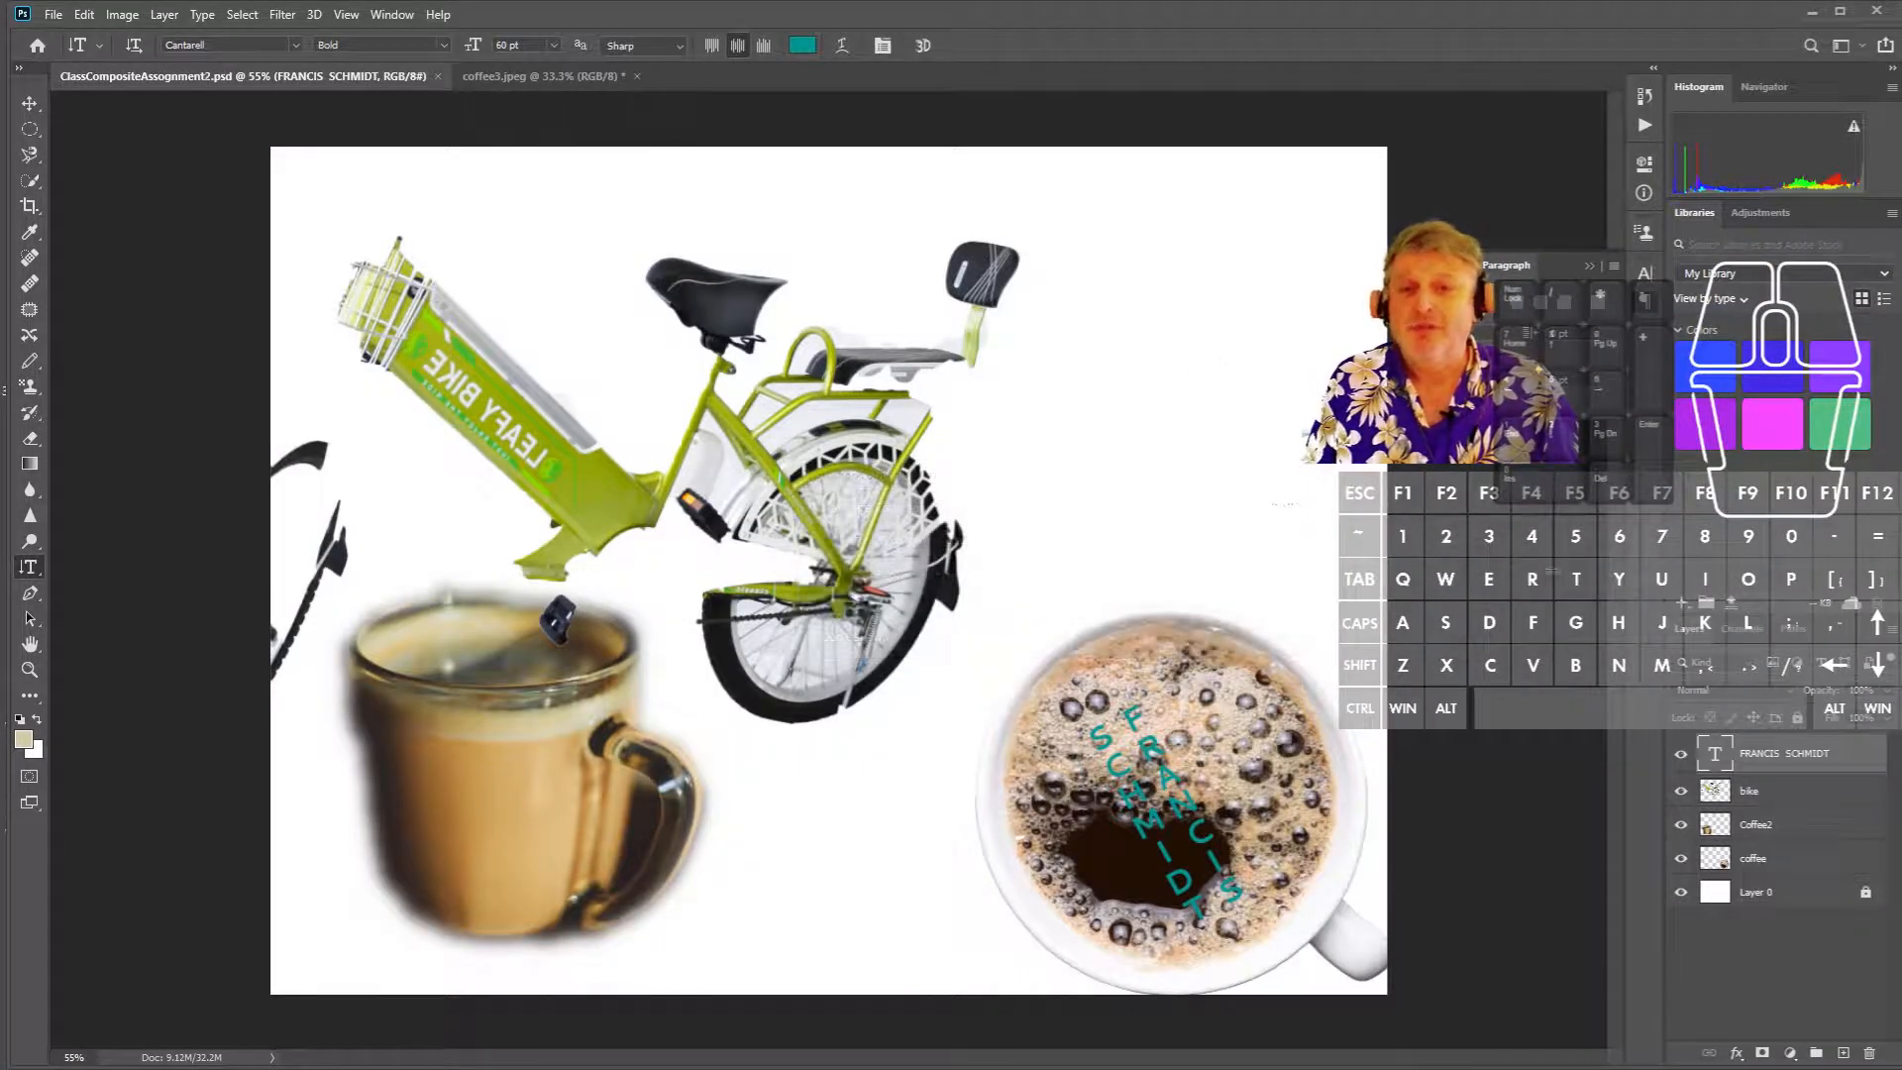
click(1761, 800)
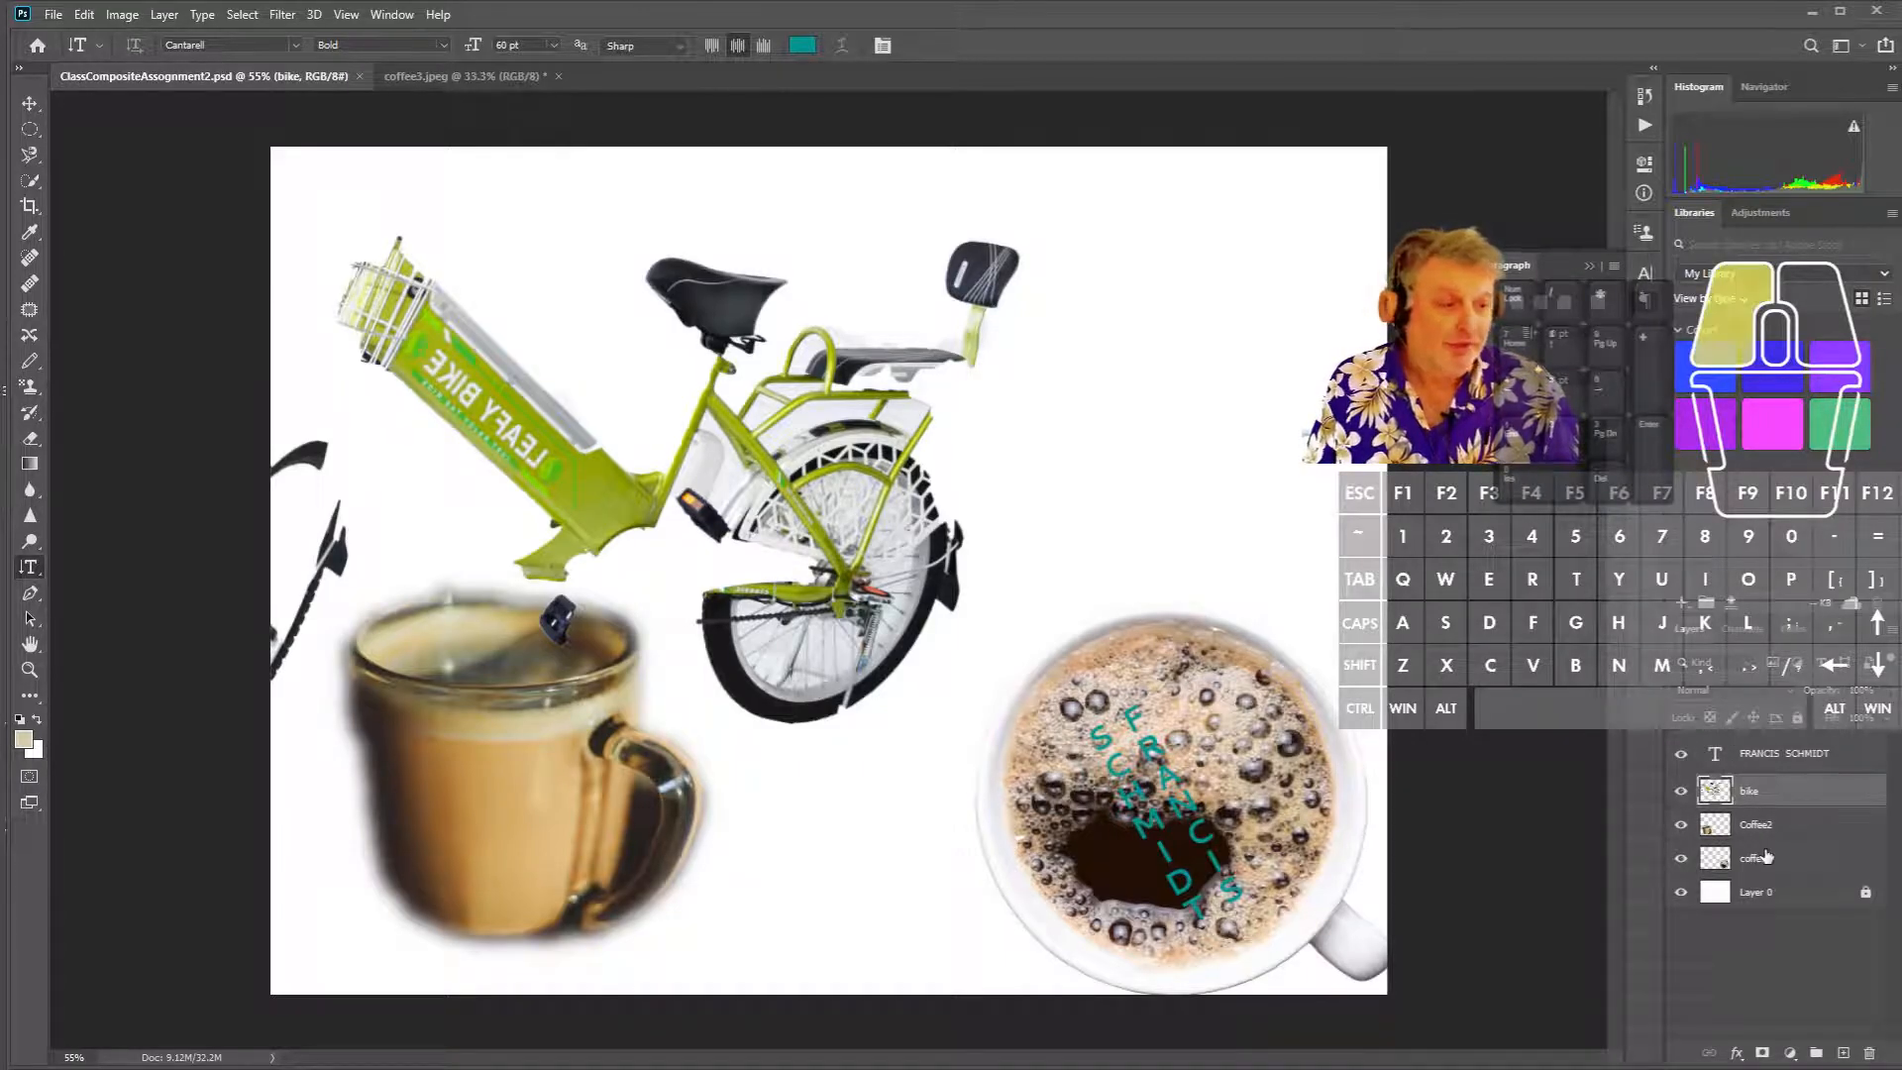
click(1766, 855)
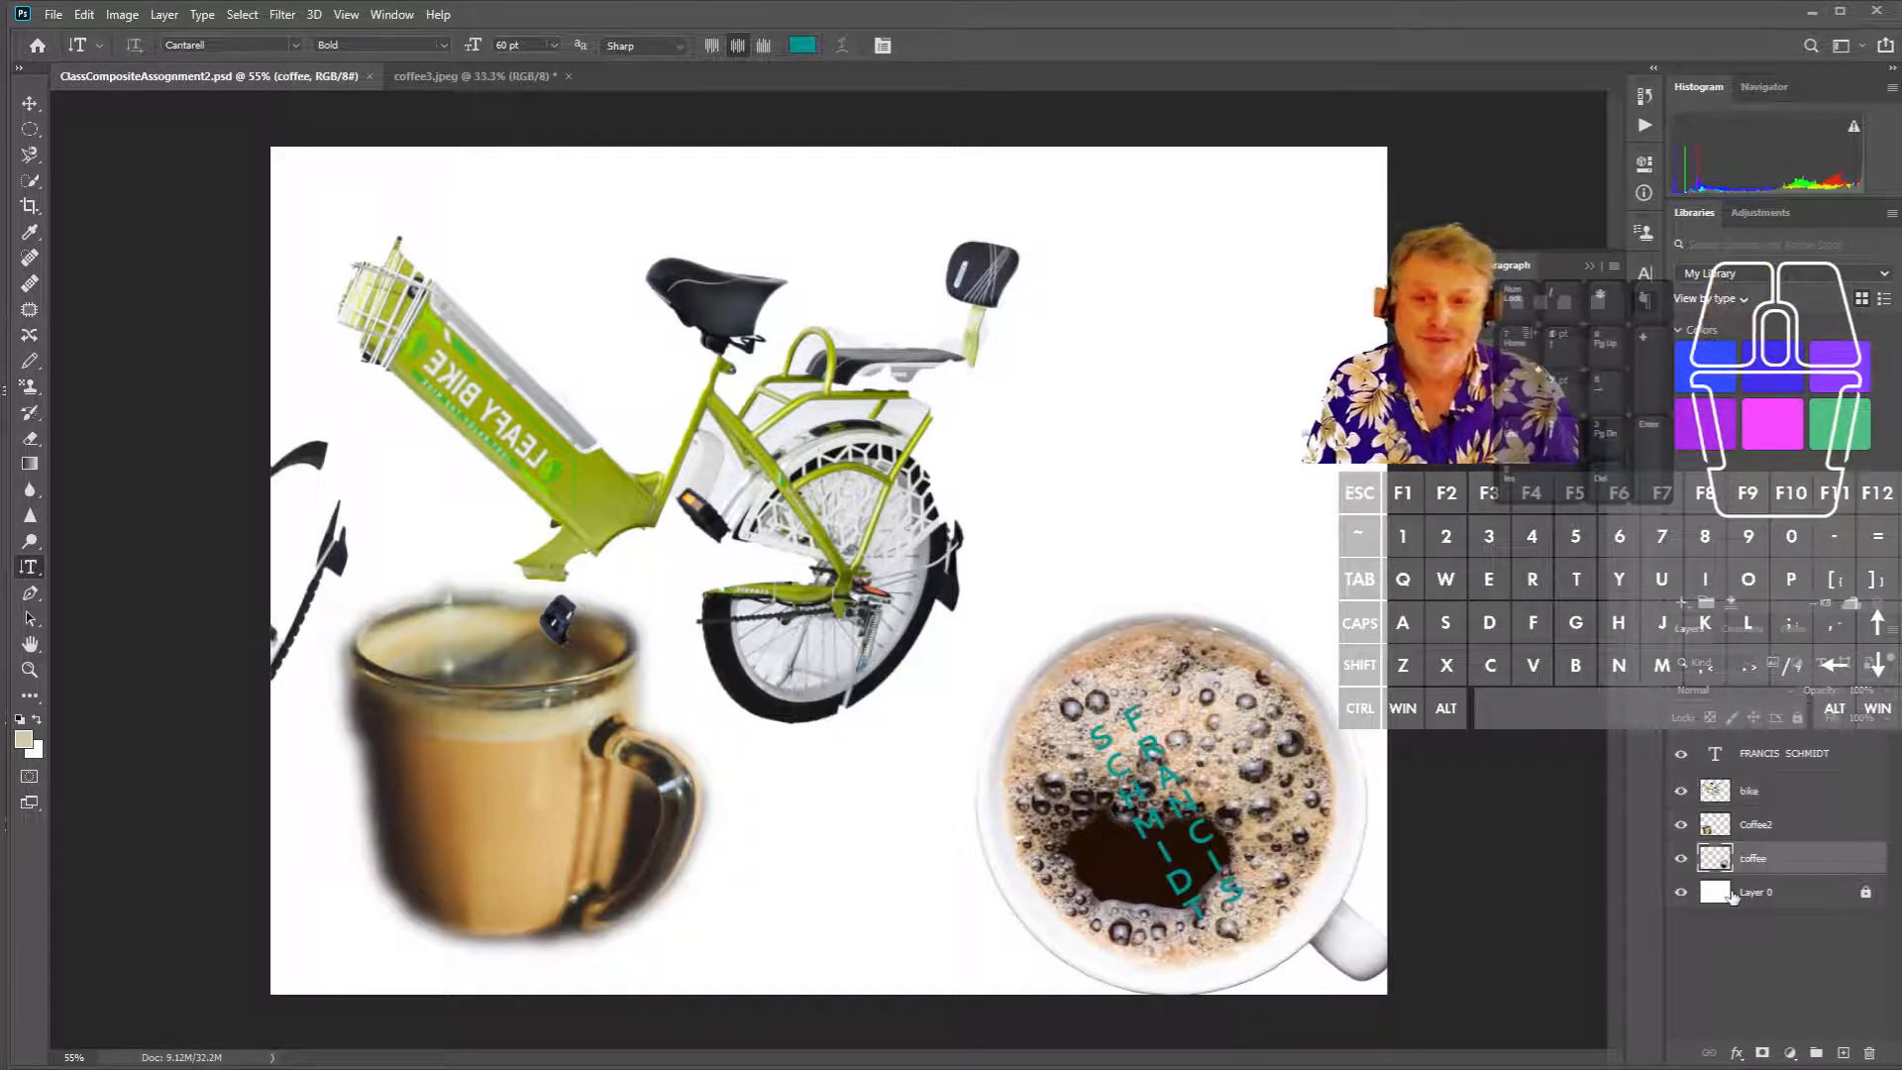
click(1795, 763)
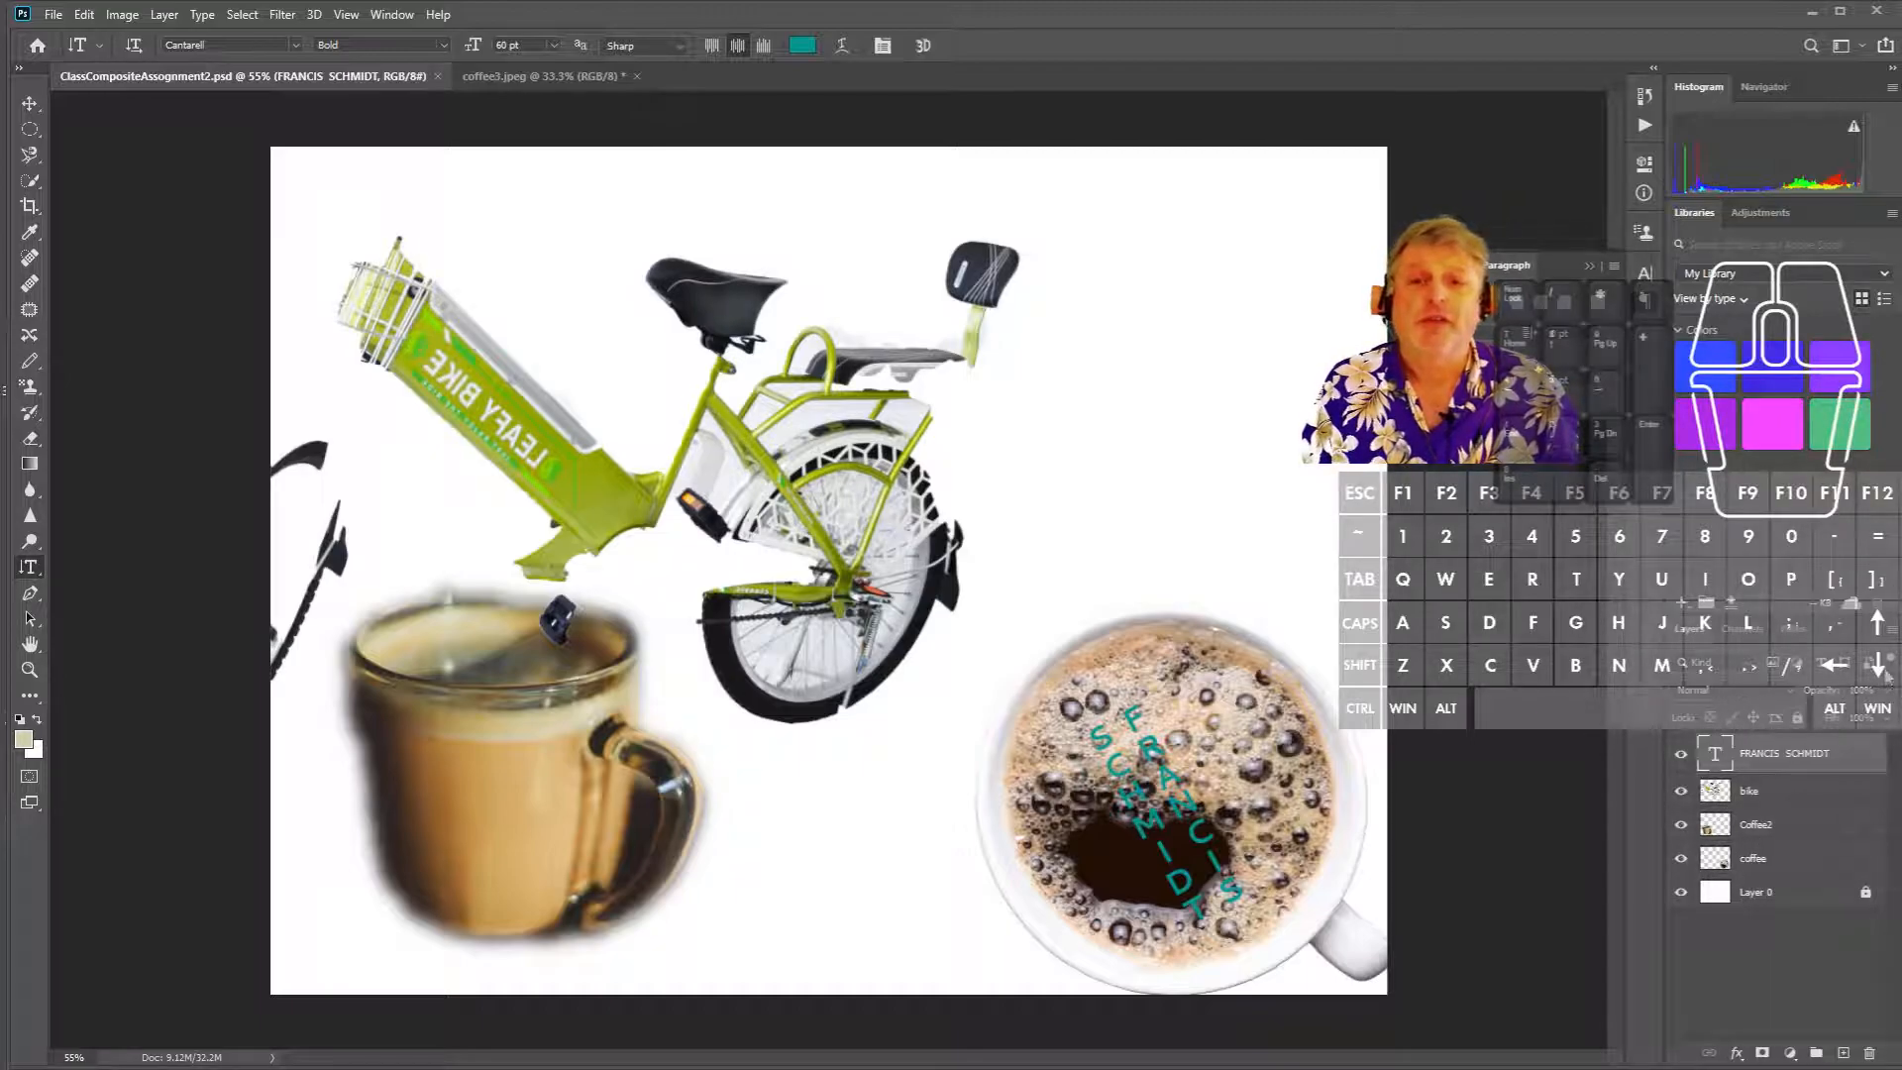
- Merge the coffee layer into Coffee2
click(1773, 840)
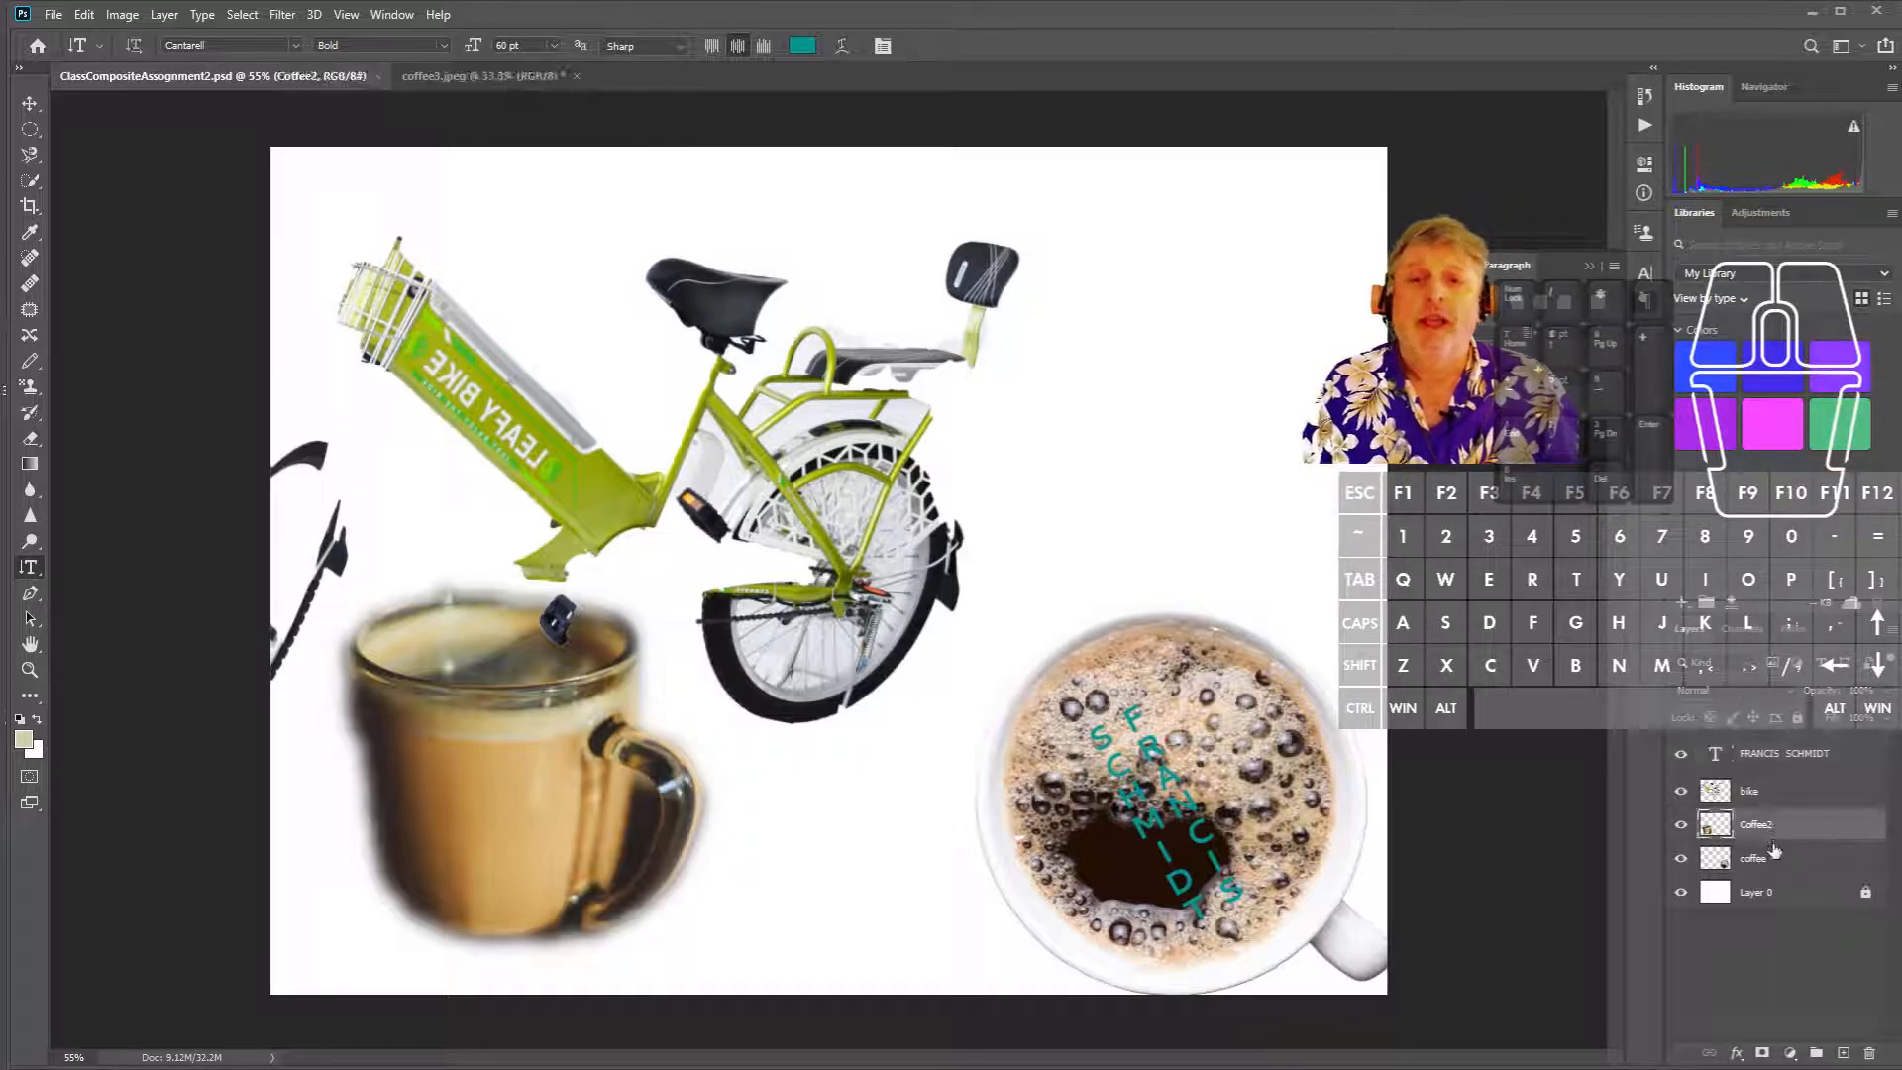
shift+click(1773, 858)
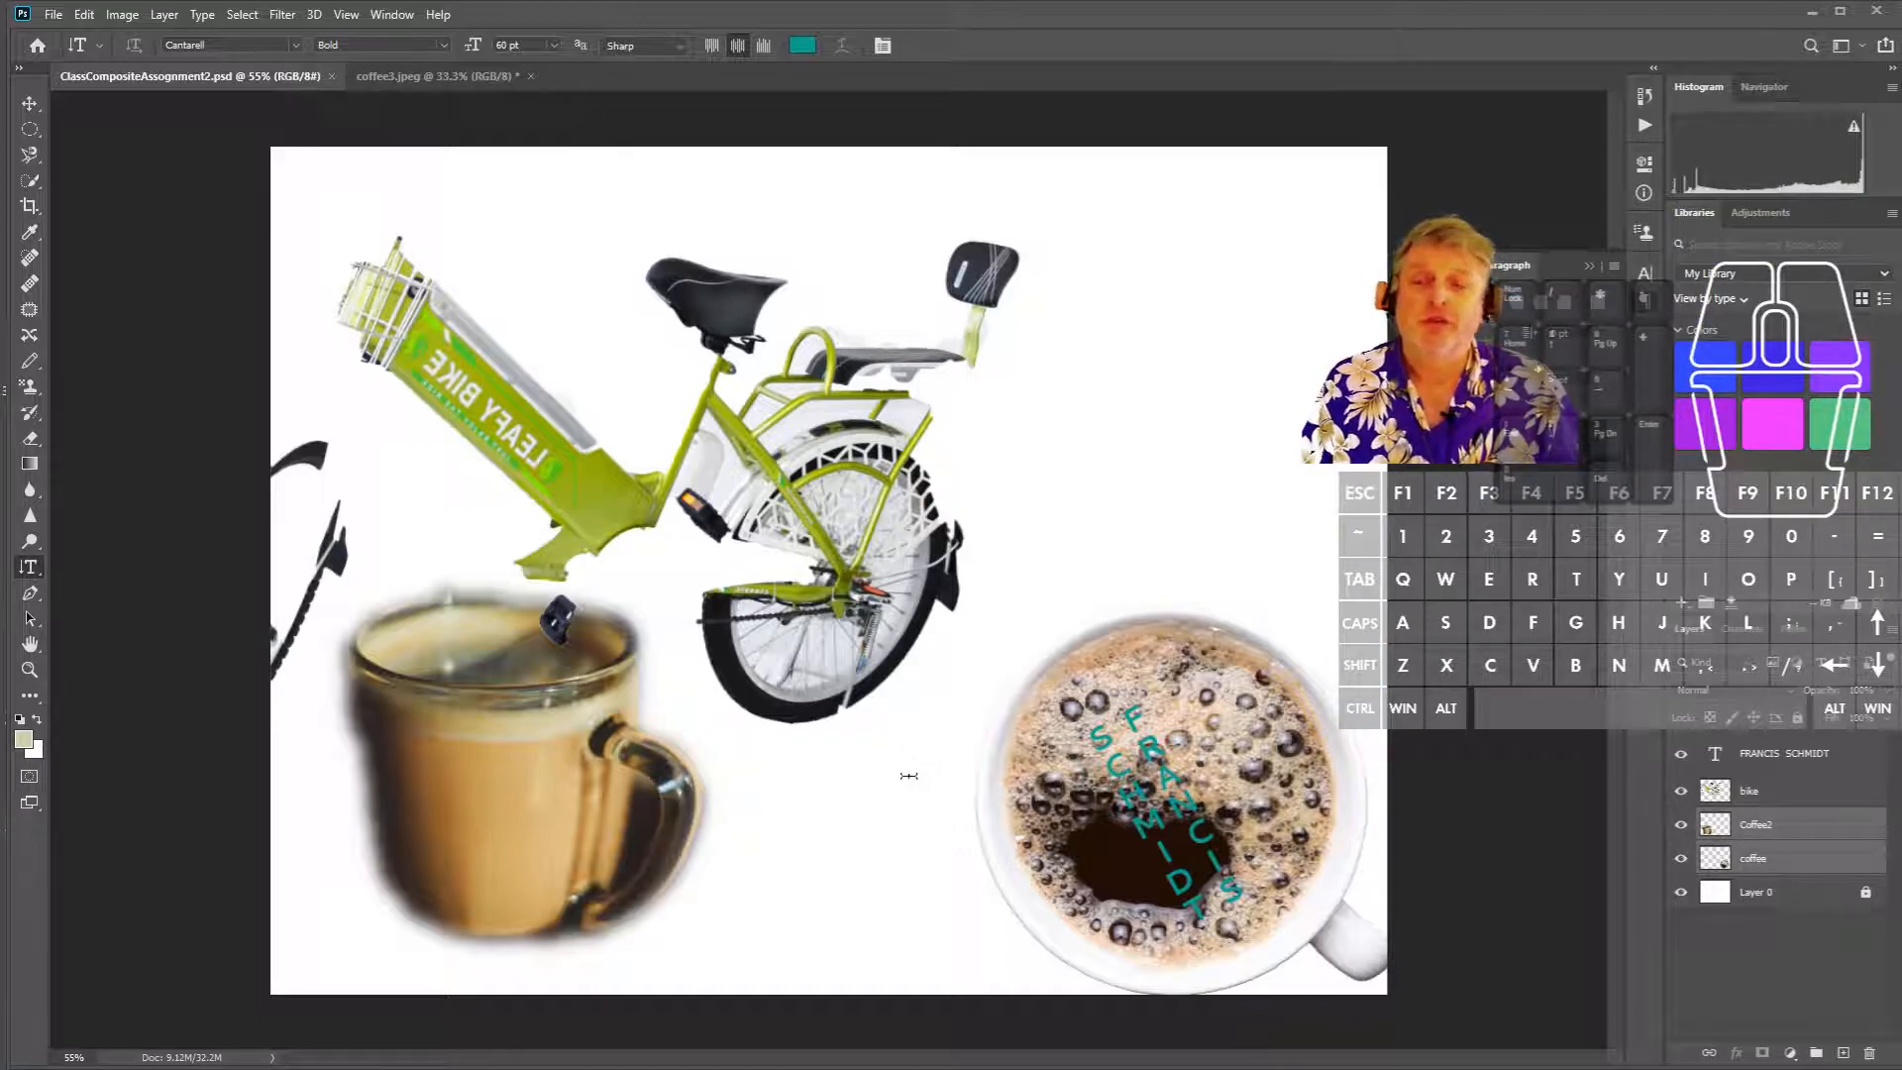
right_click(1794, 860)
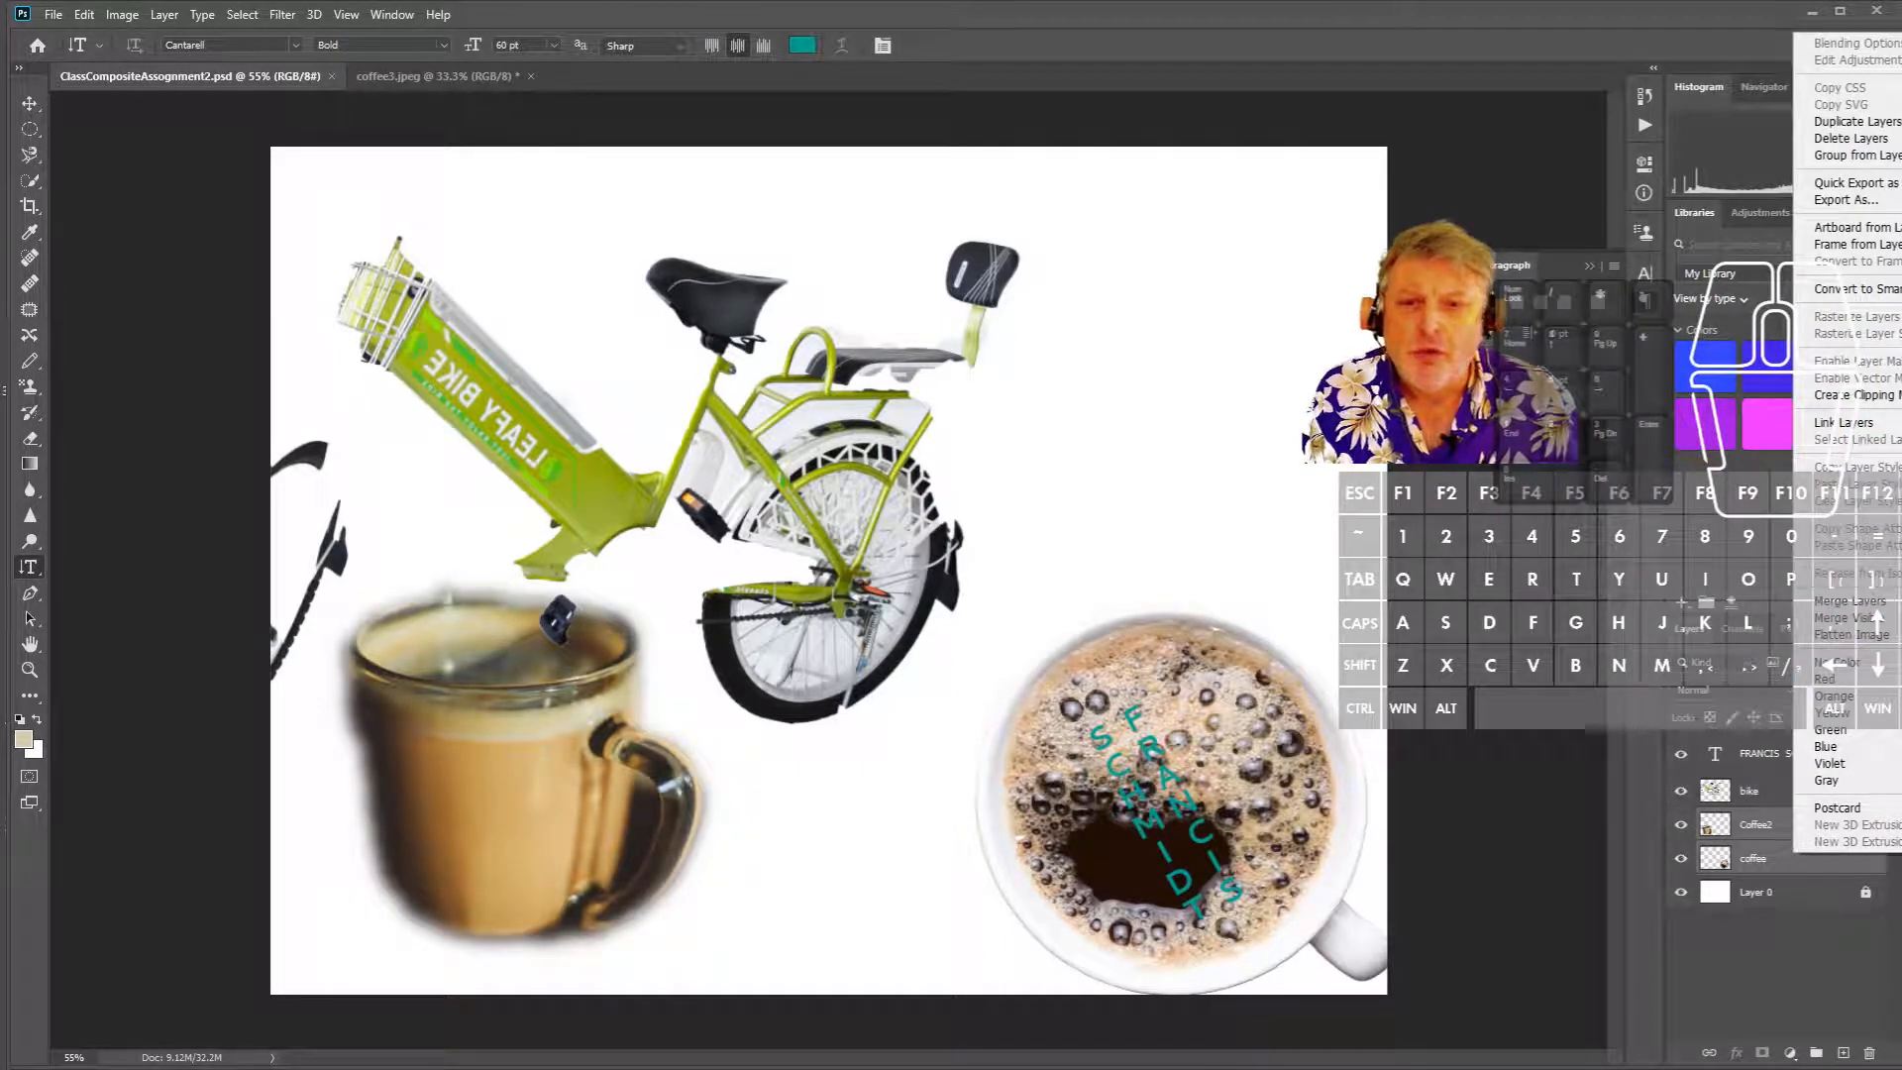
click(1848, 600)
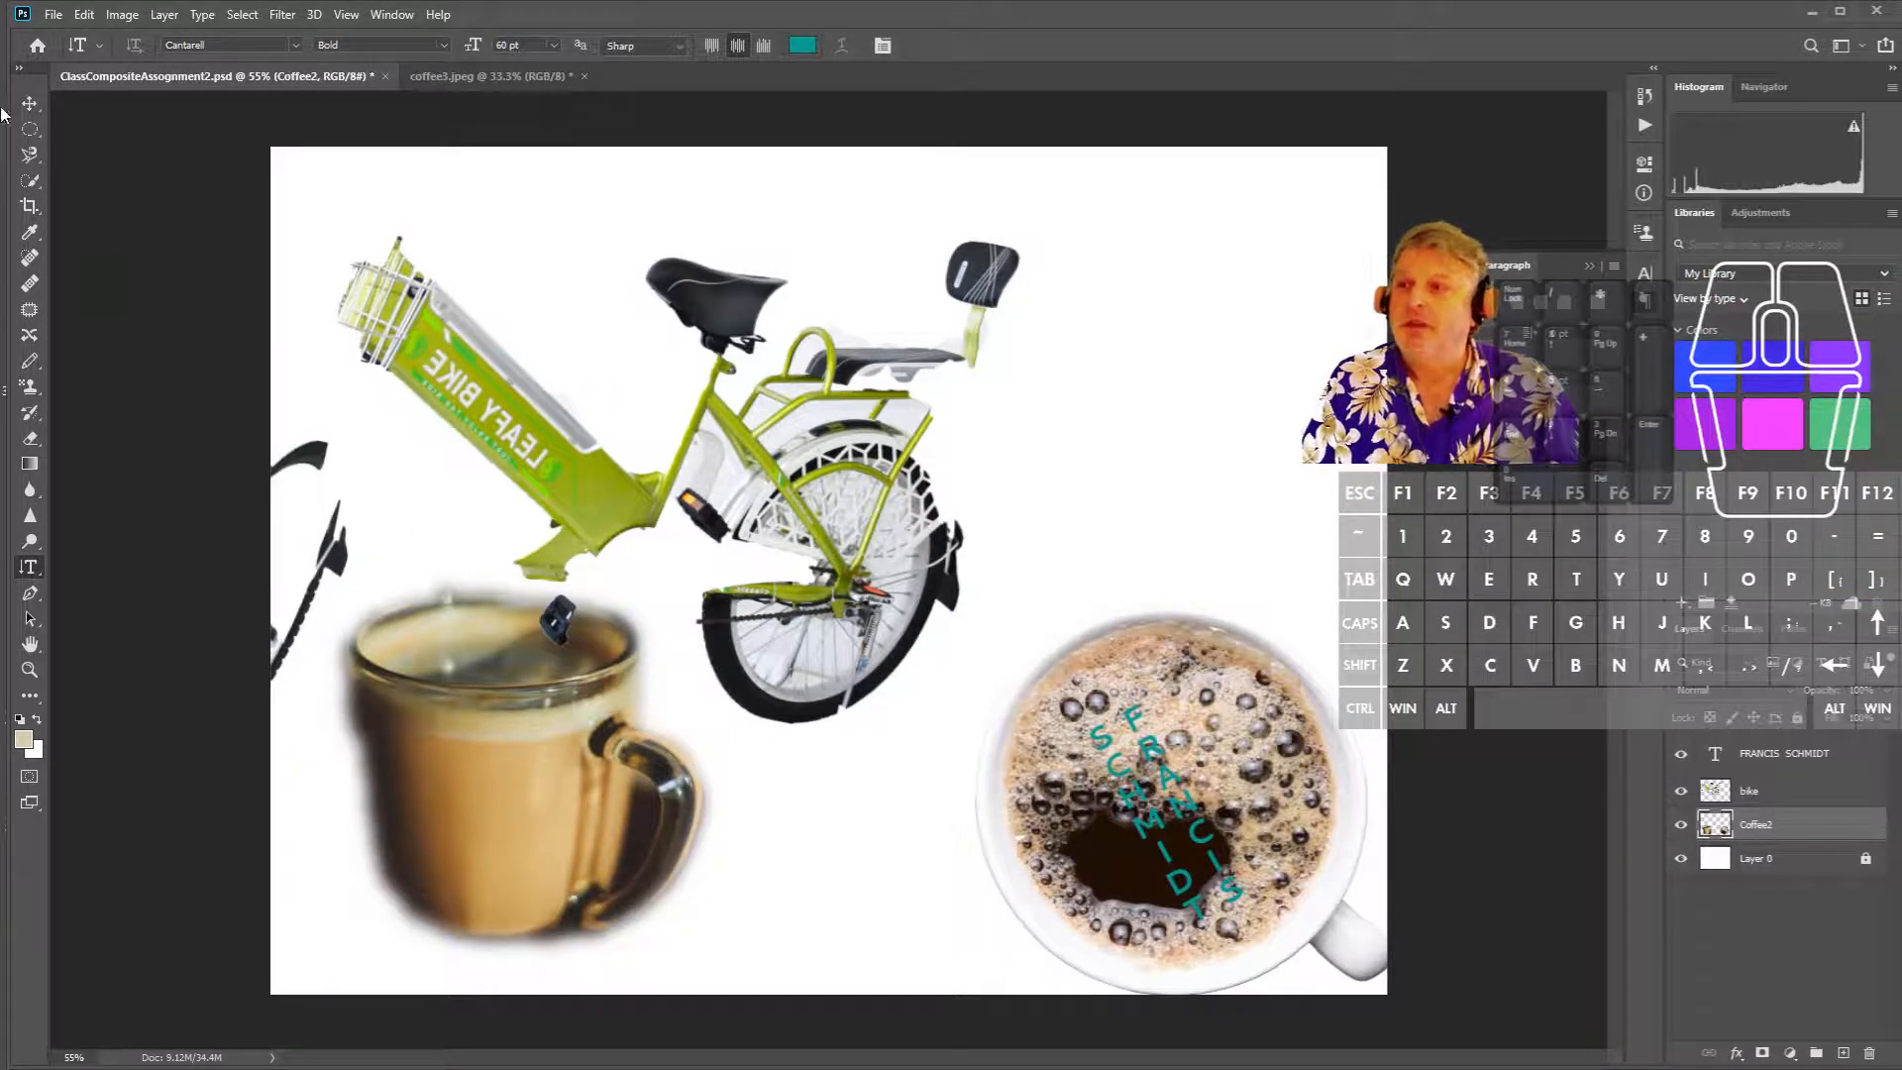
- Reposition the name text over the cup and move the mug and coffee cup up together
click(30, 103)
click(1178, 757)
drag(1178, 758, 1238, 744)
click(1761, 826)
click(1772, 837)
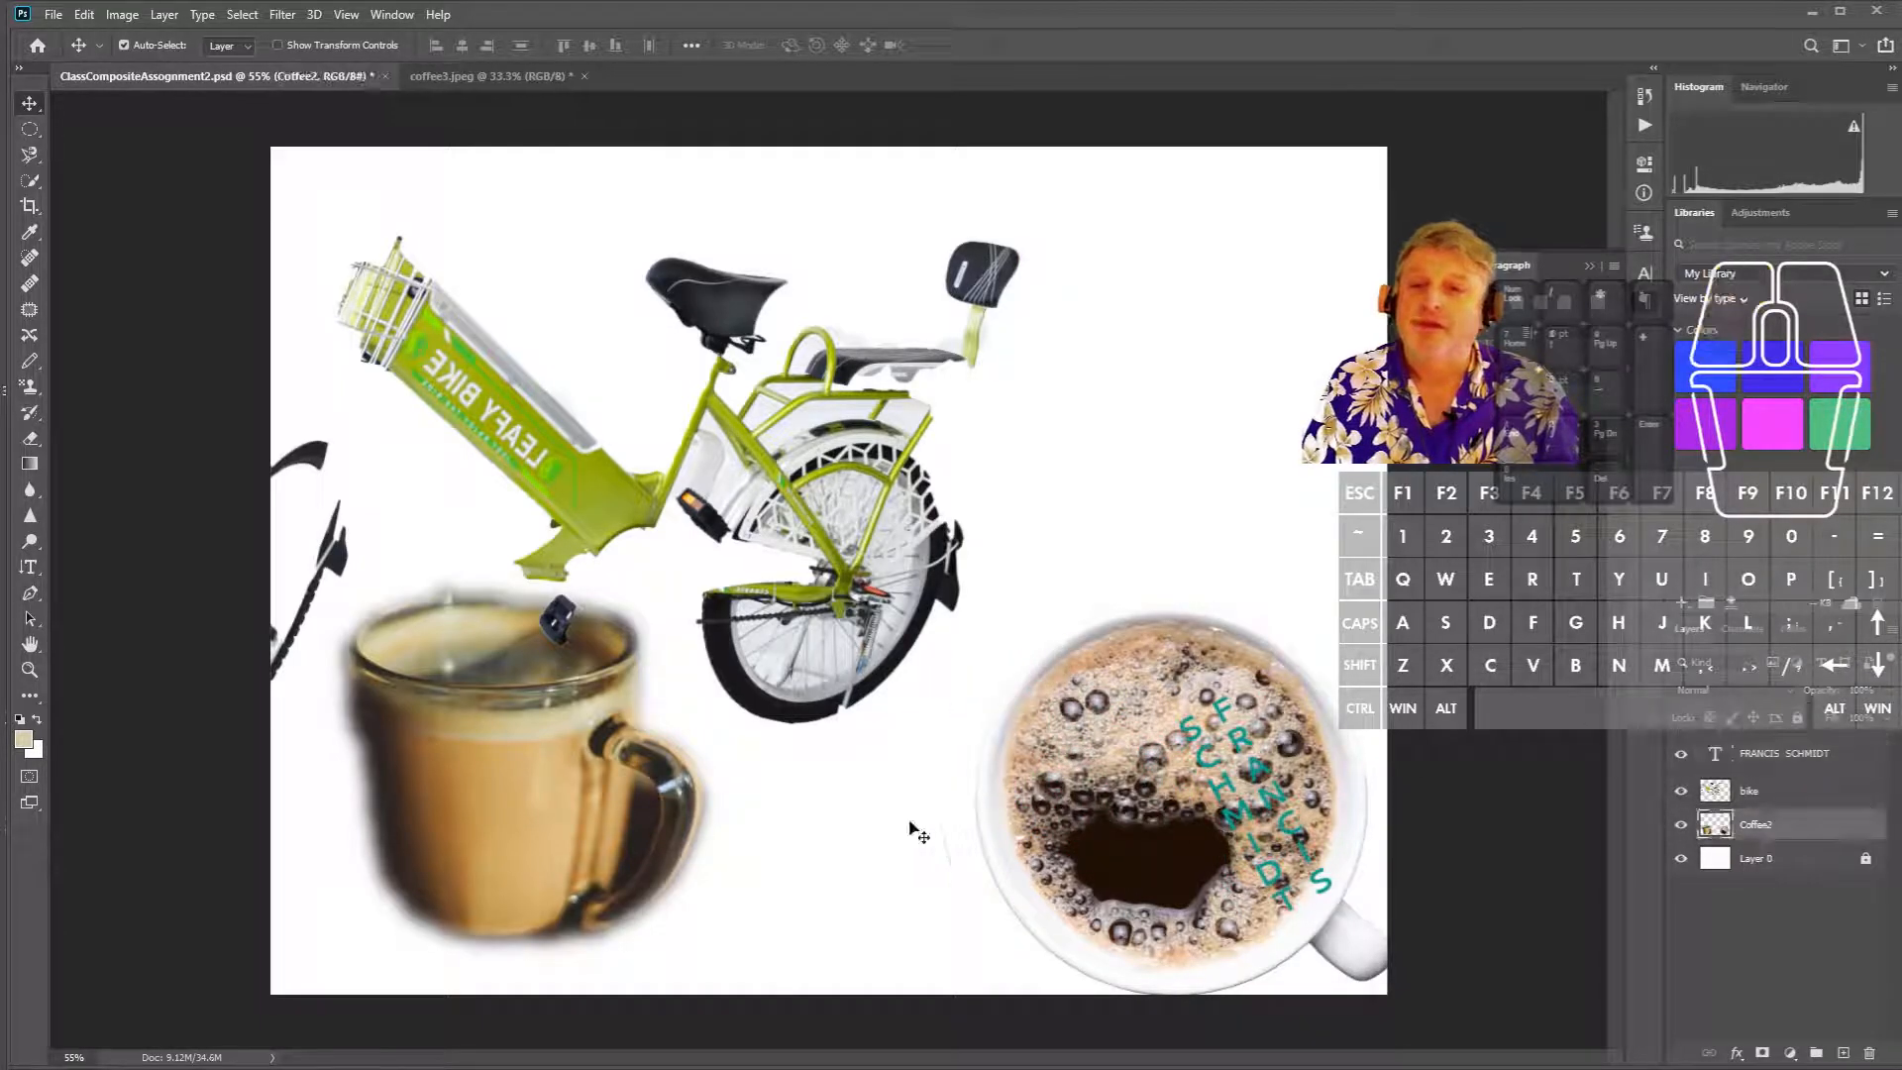
drag(486, 807, 484, 659)
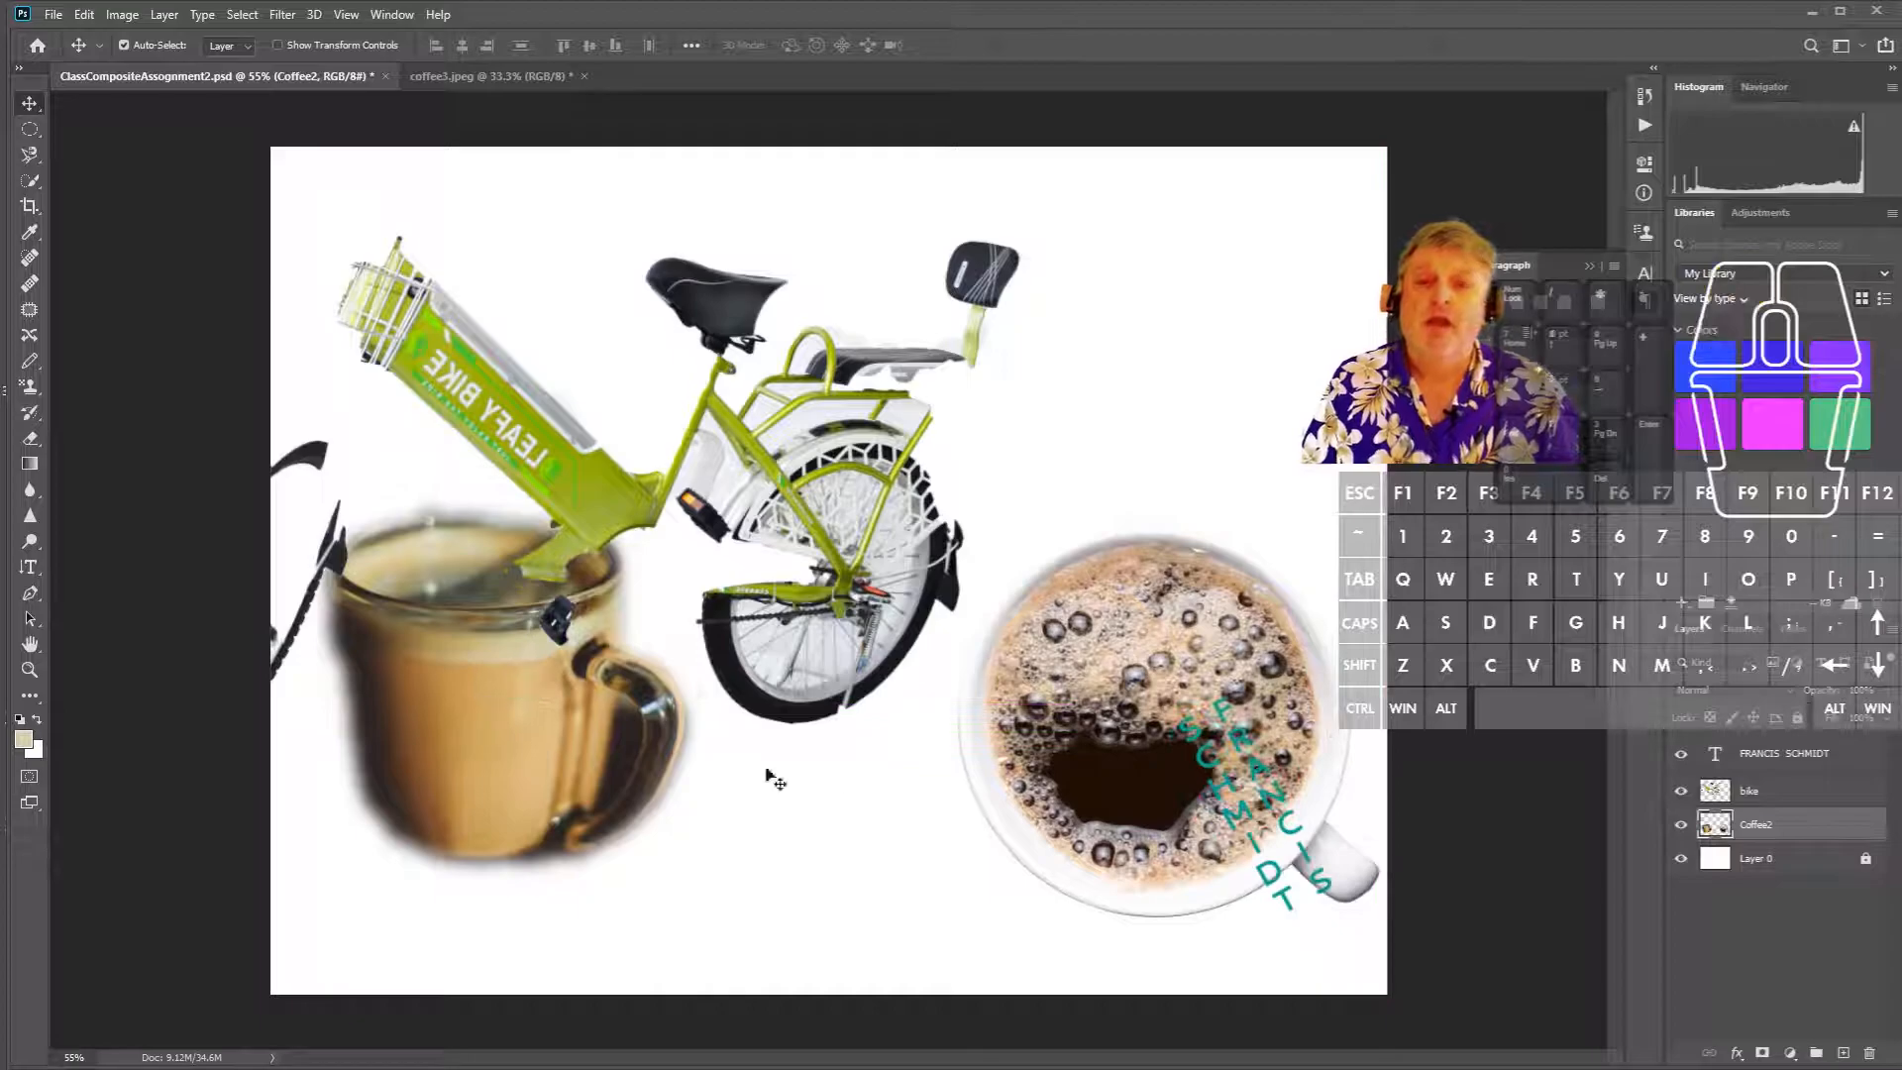
- Flatten all layers into a single Background layer
click(1789, 865)
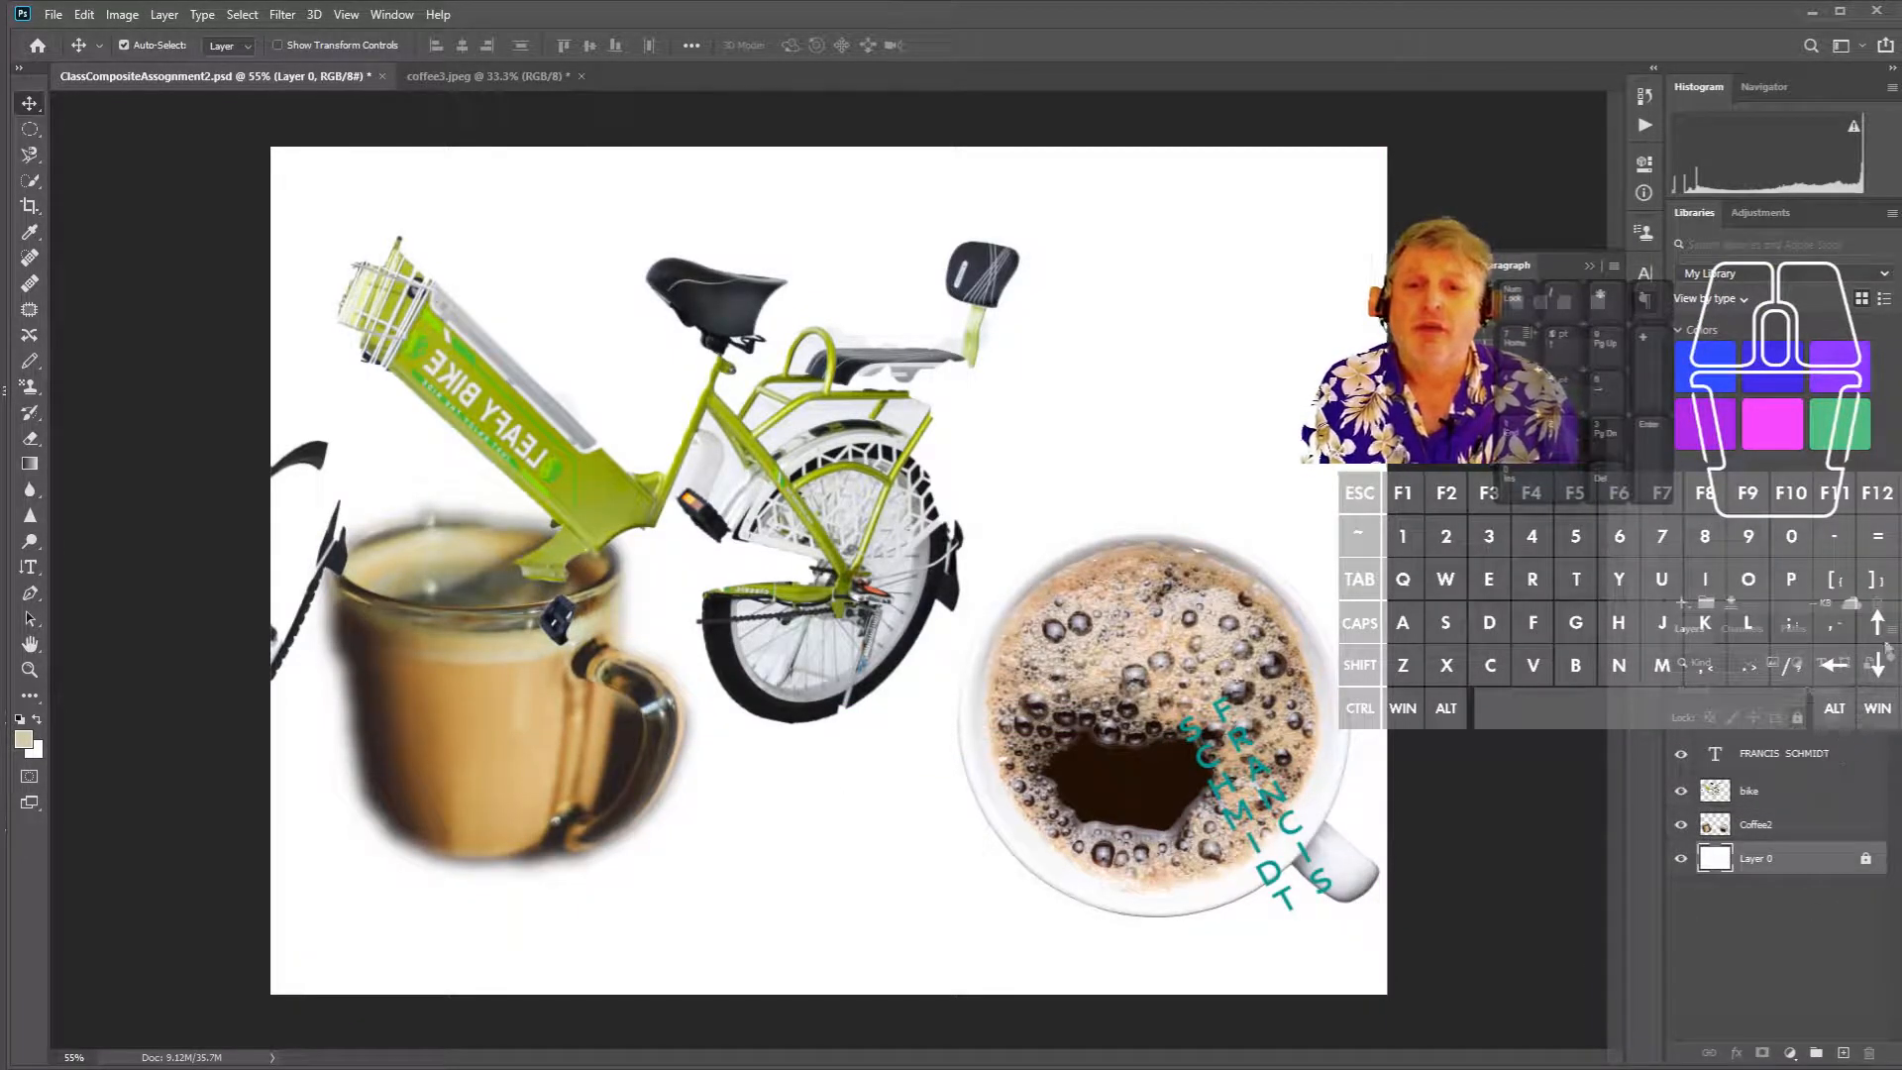
right_click(1767, 849)
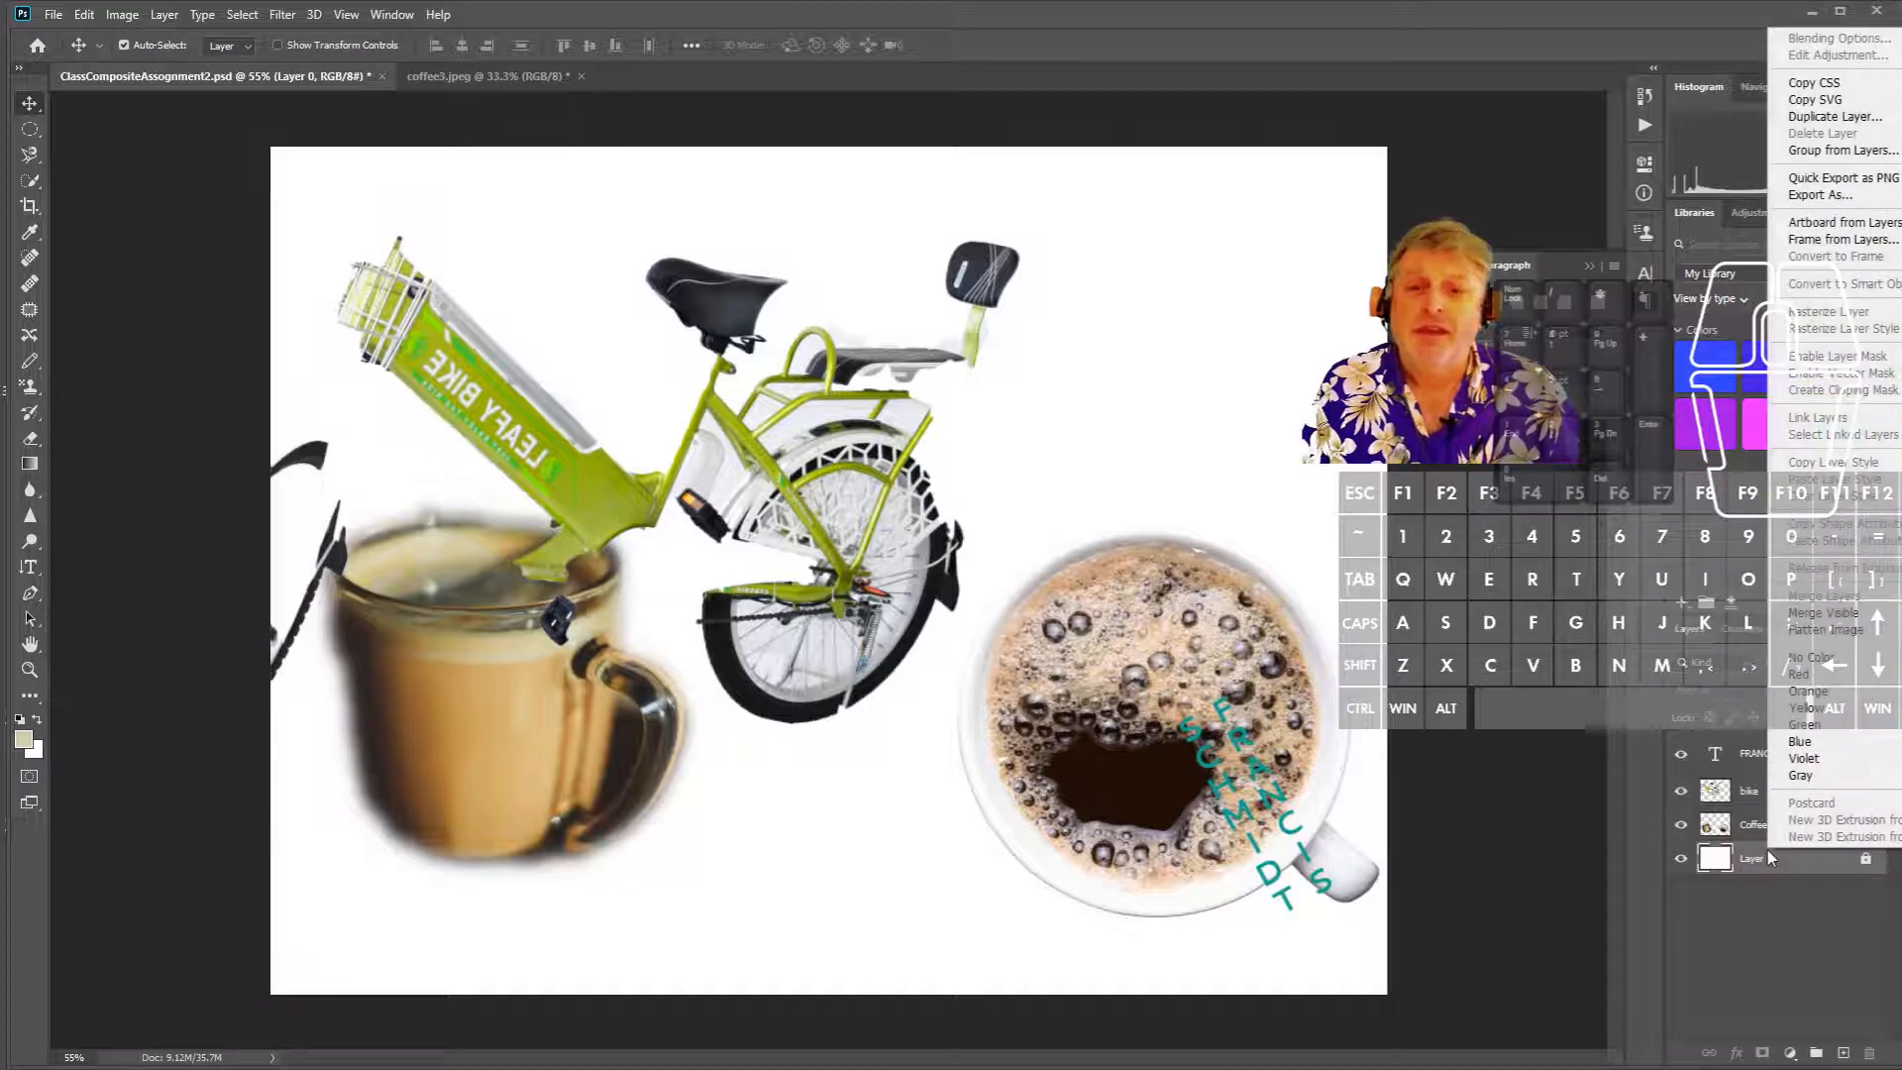
click(1792, 971)
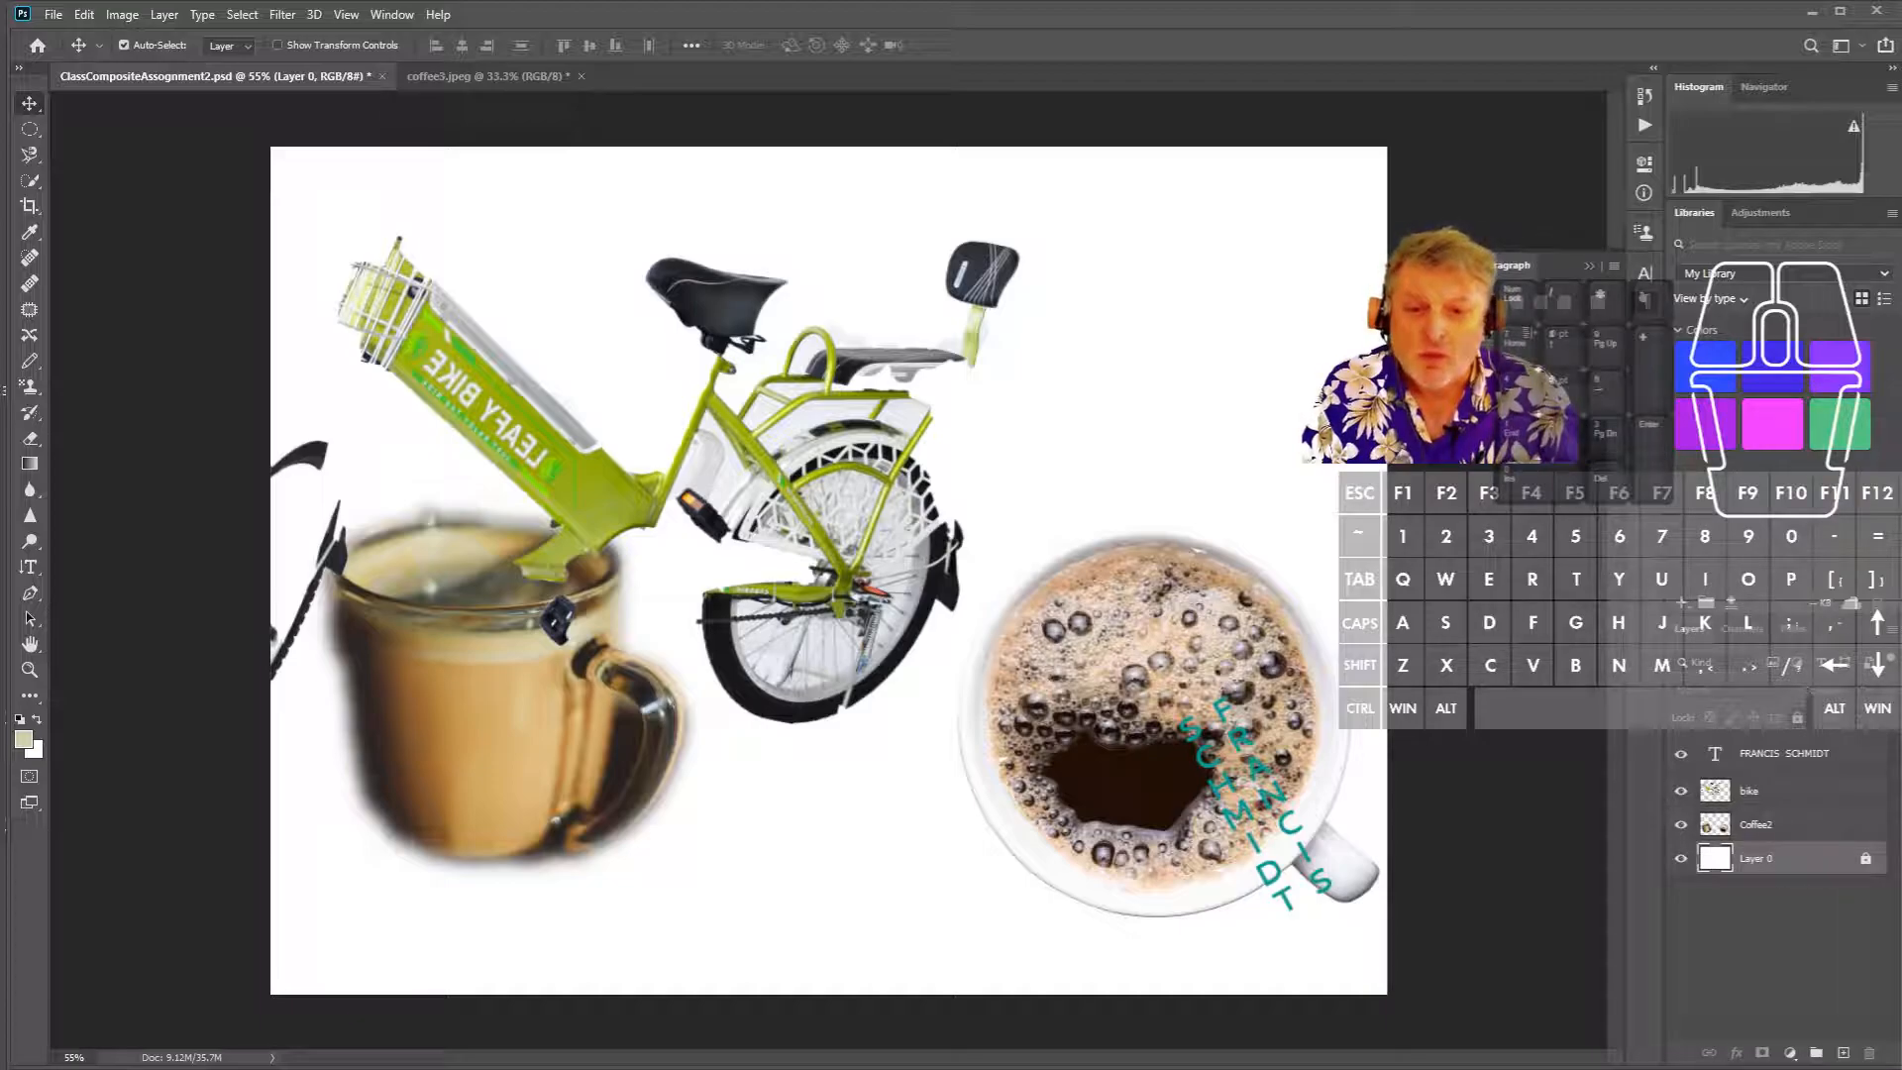
click(213, 793)
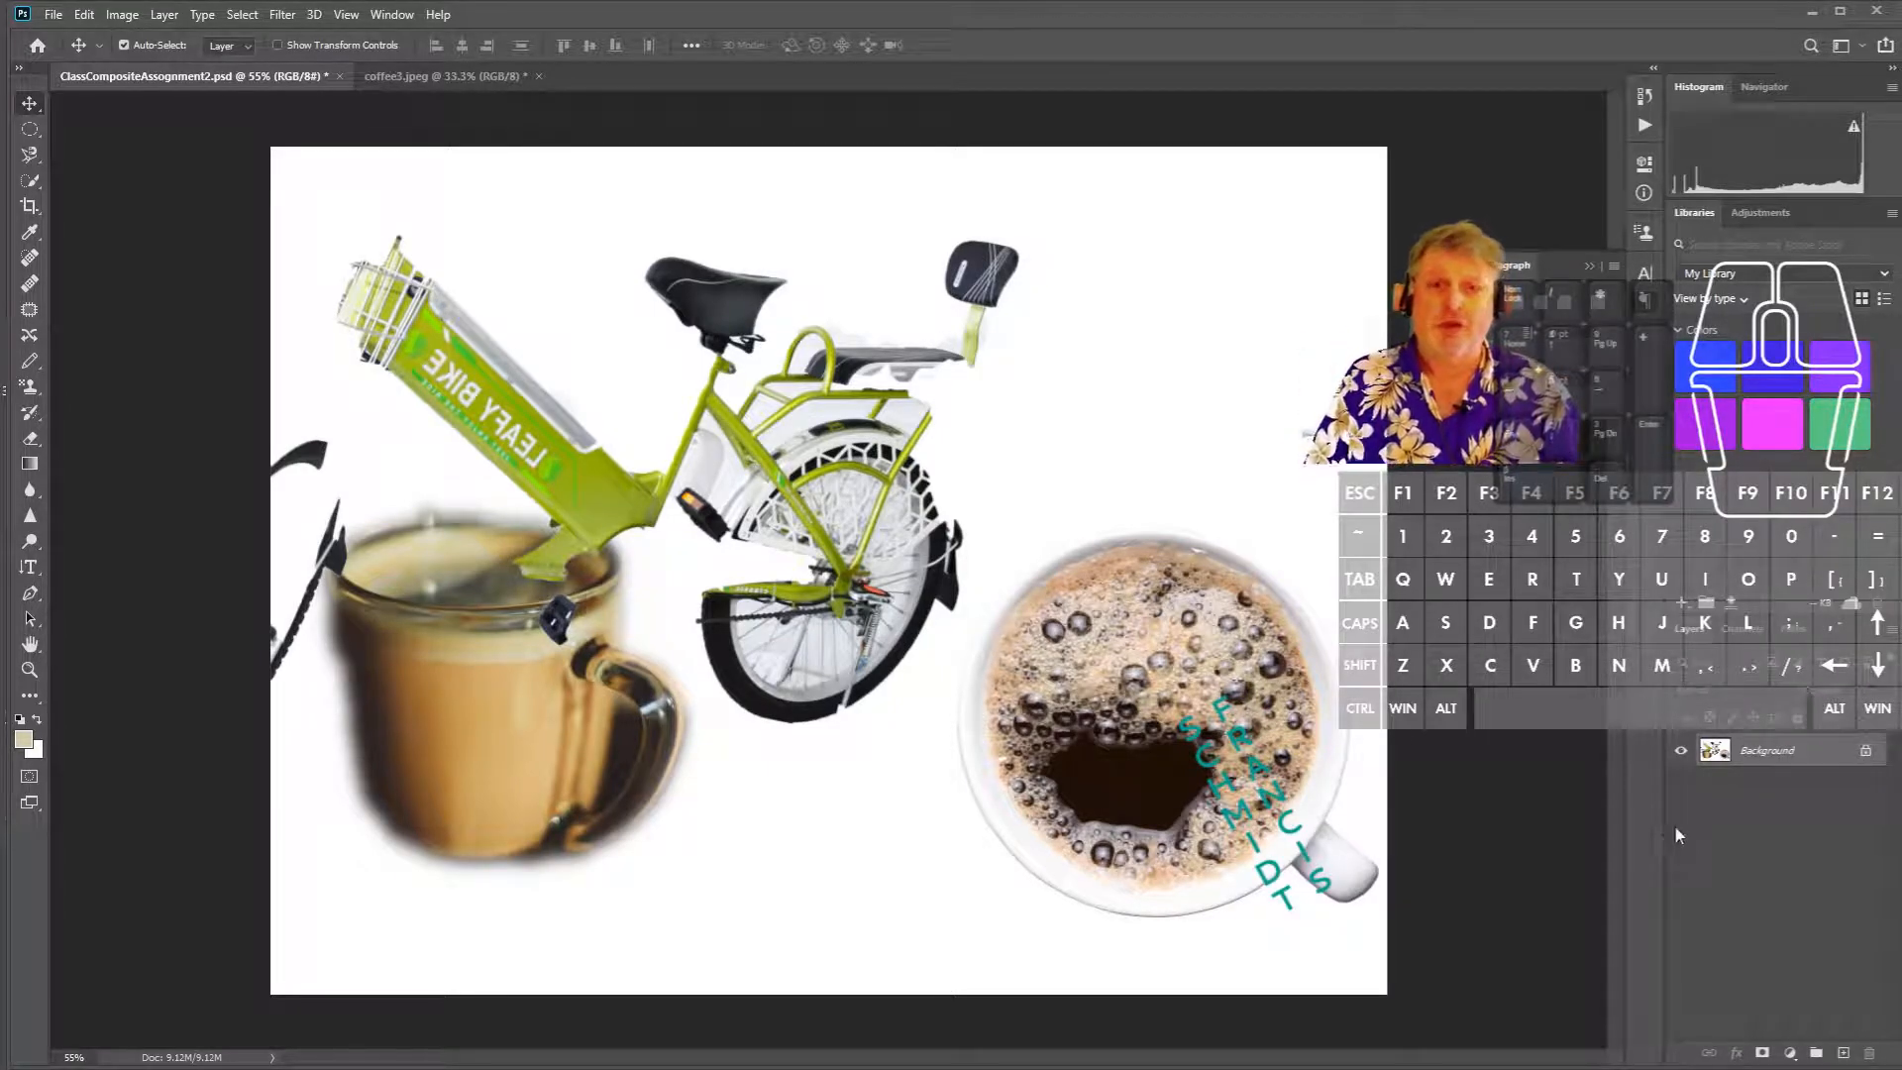
- Save the flattened image as the JPEG file Assignment1.jpg
click(55, 15)
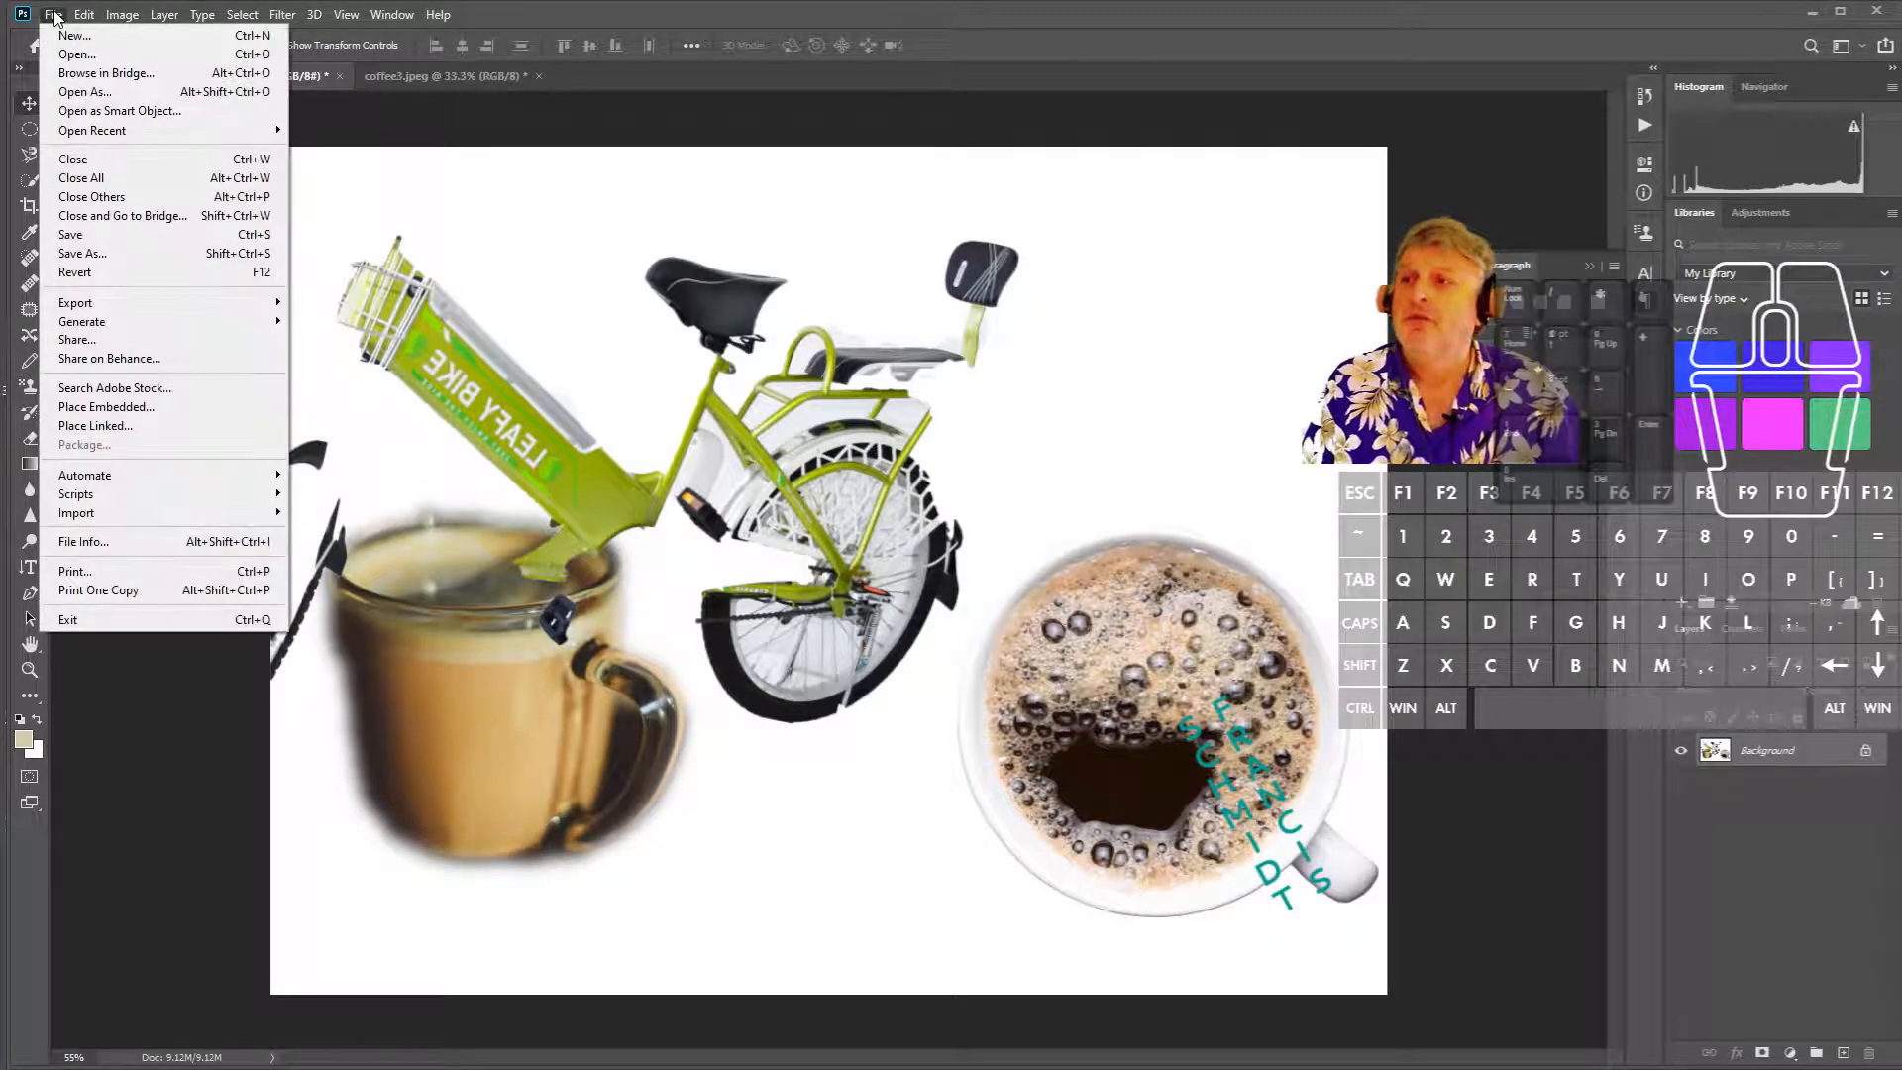
click(139, 255)
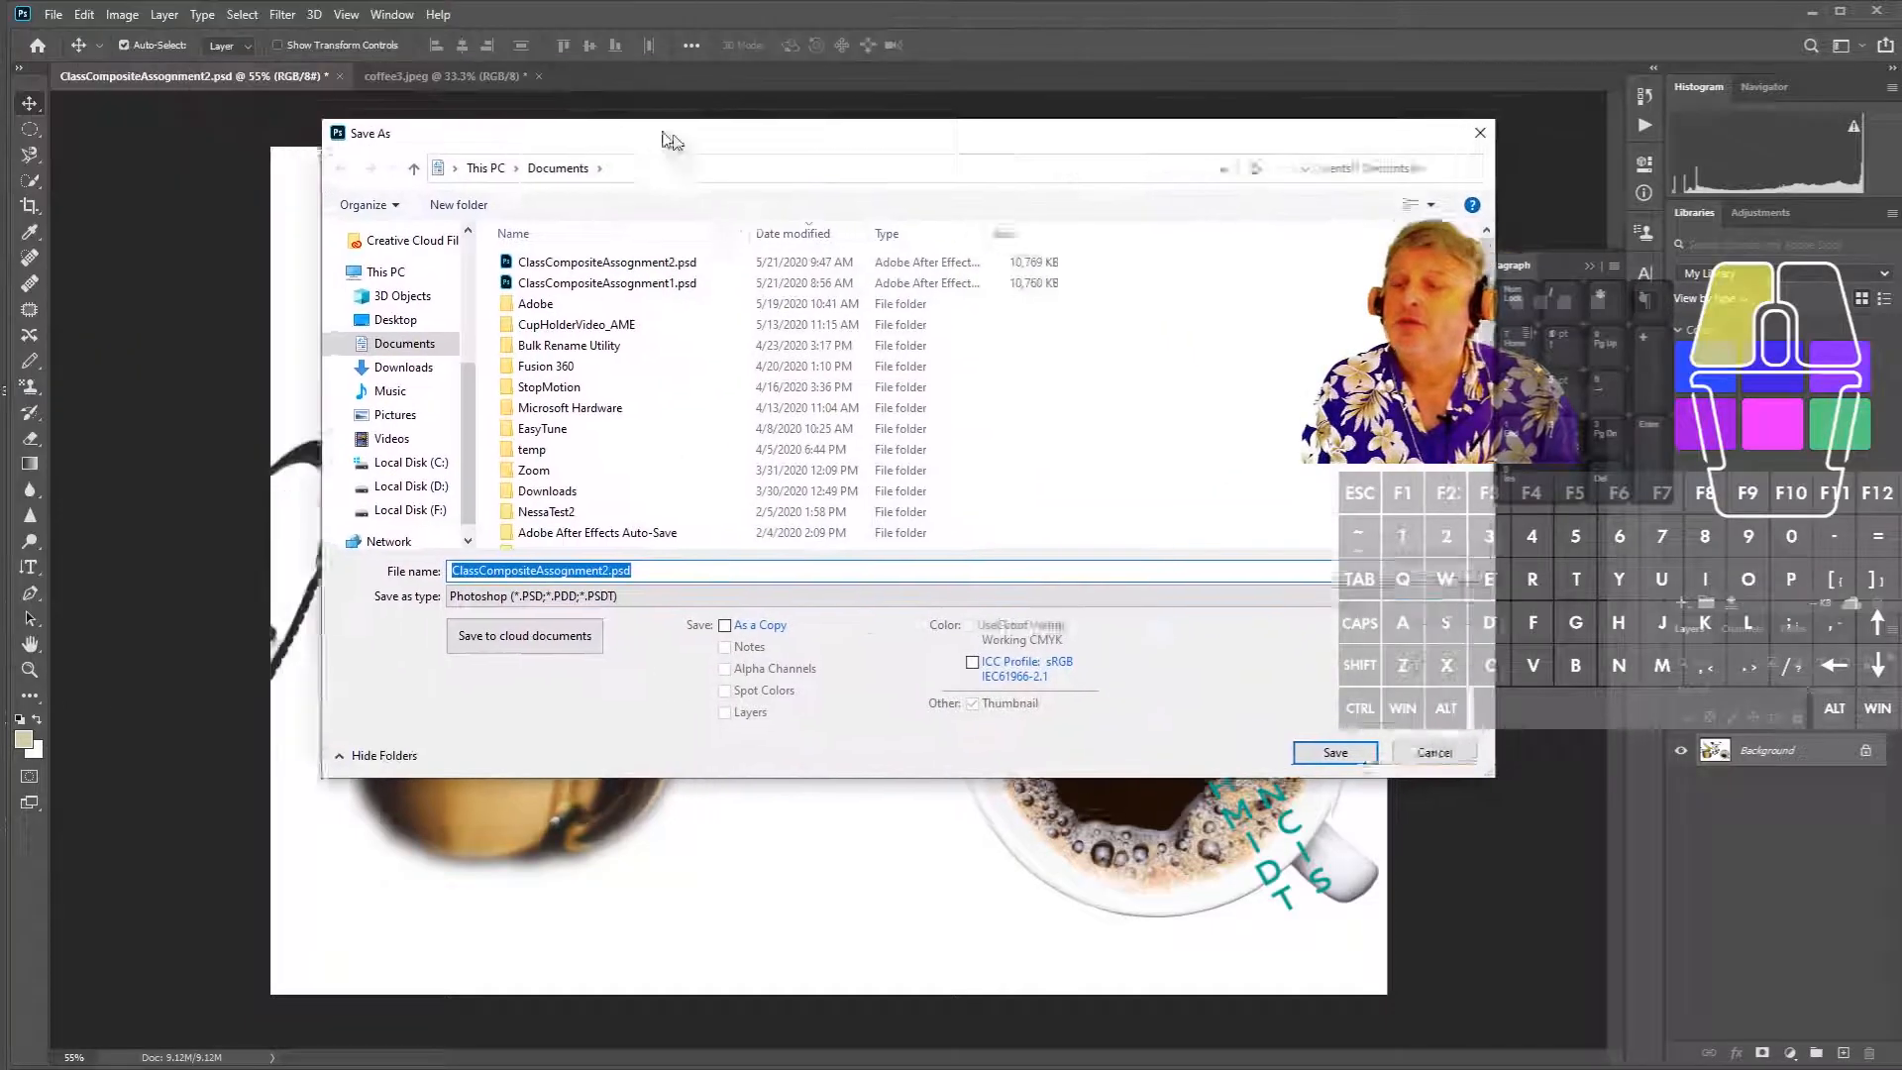
drag(664, 133, 747, 151)
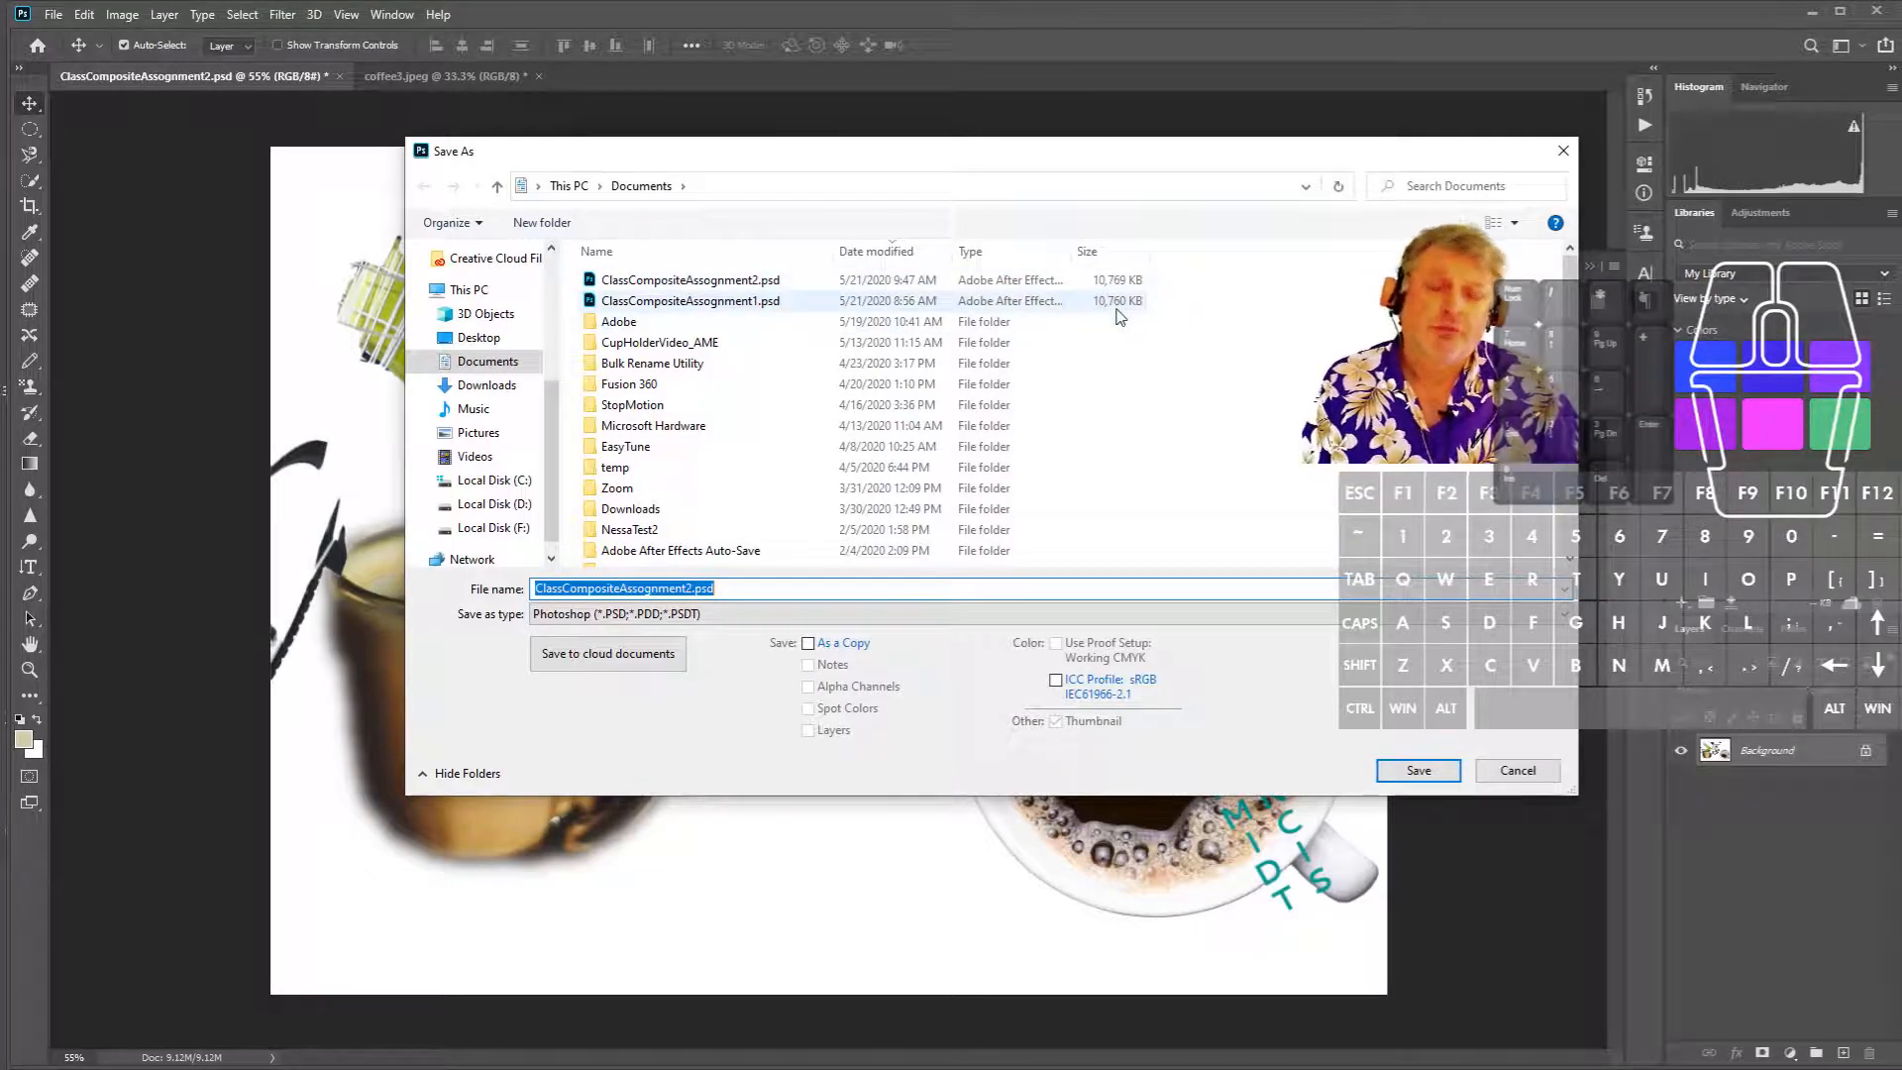
click(723, 616)
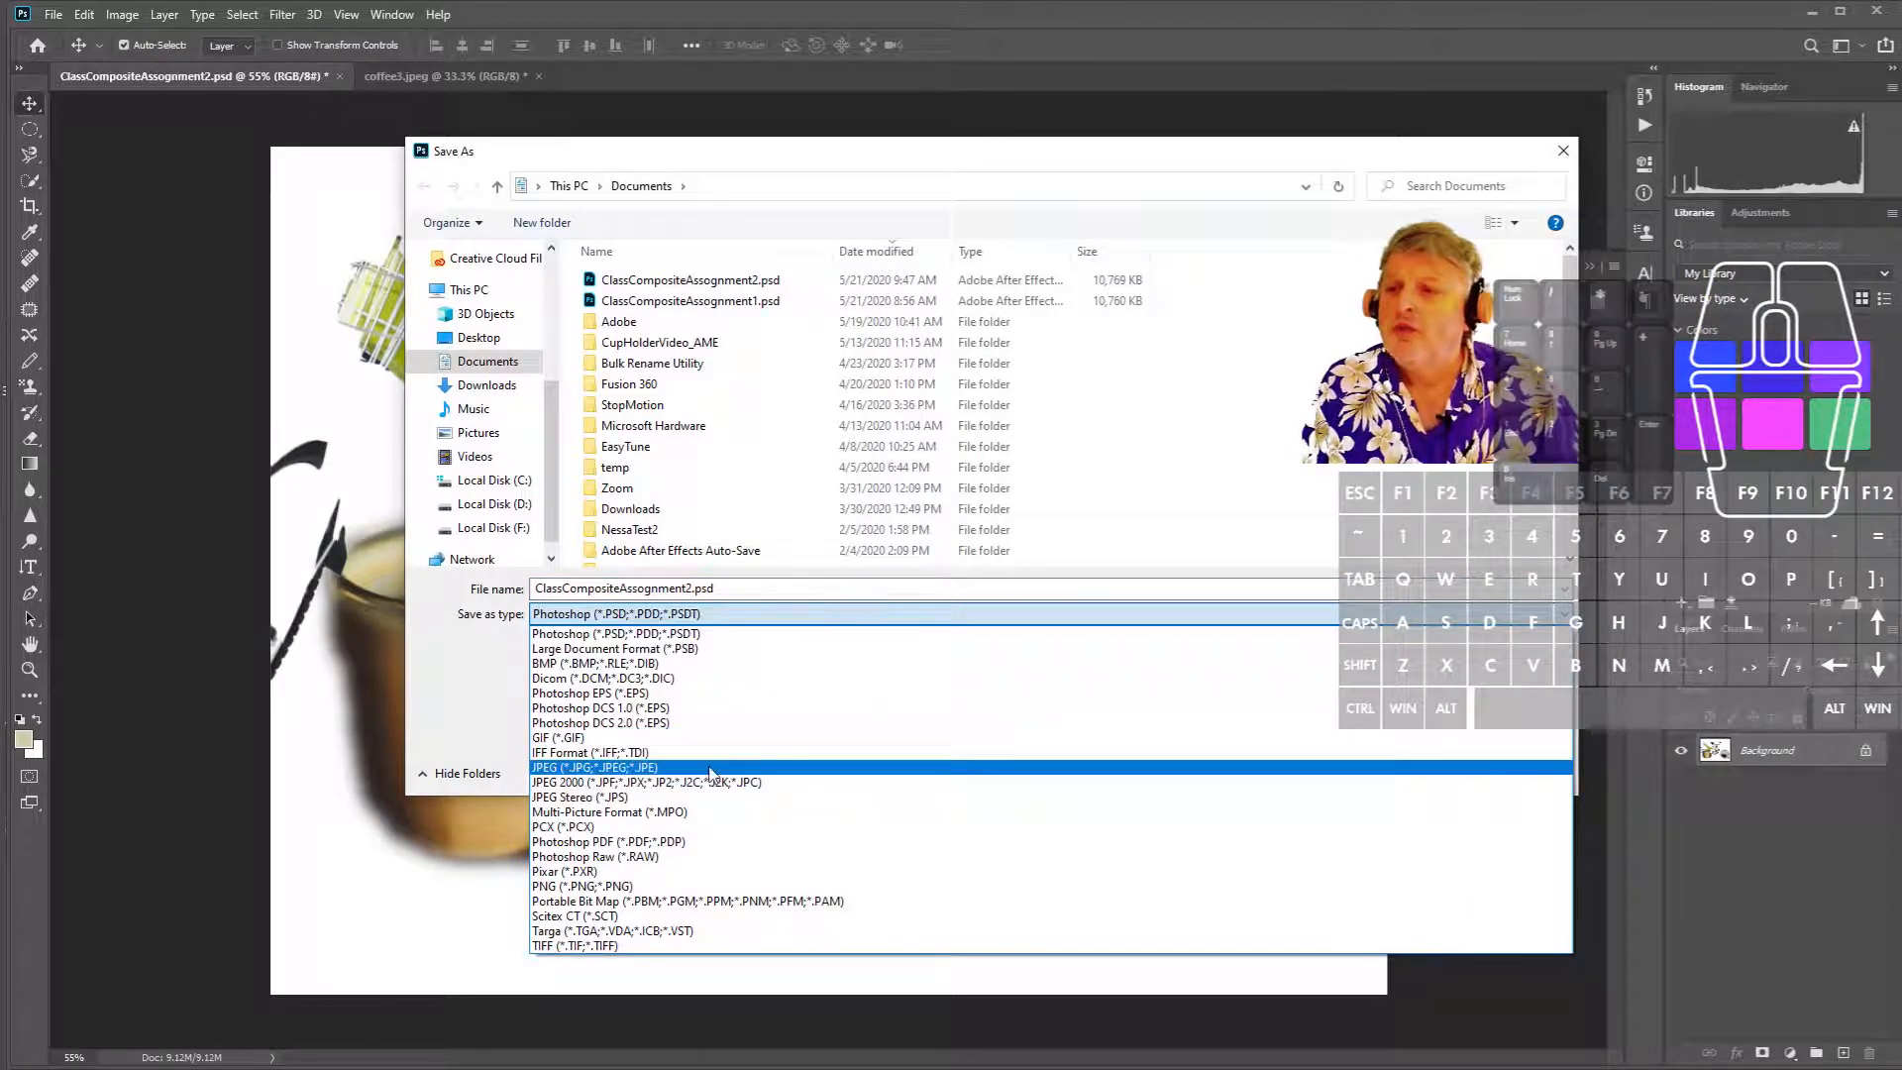
click(711, 769)
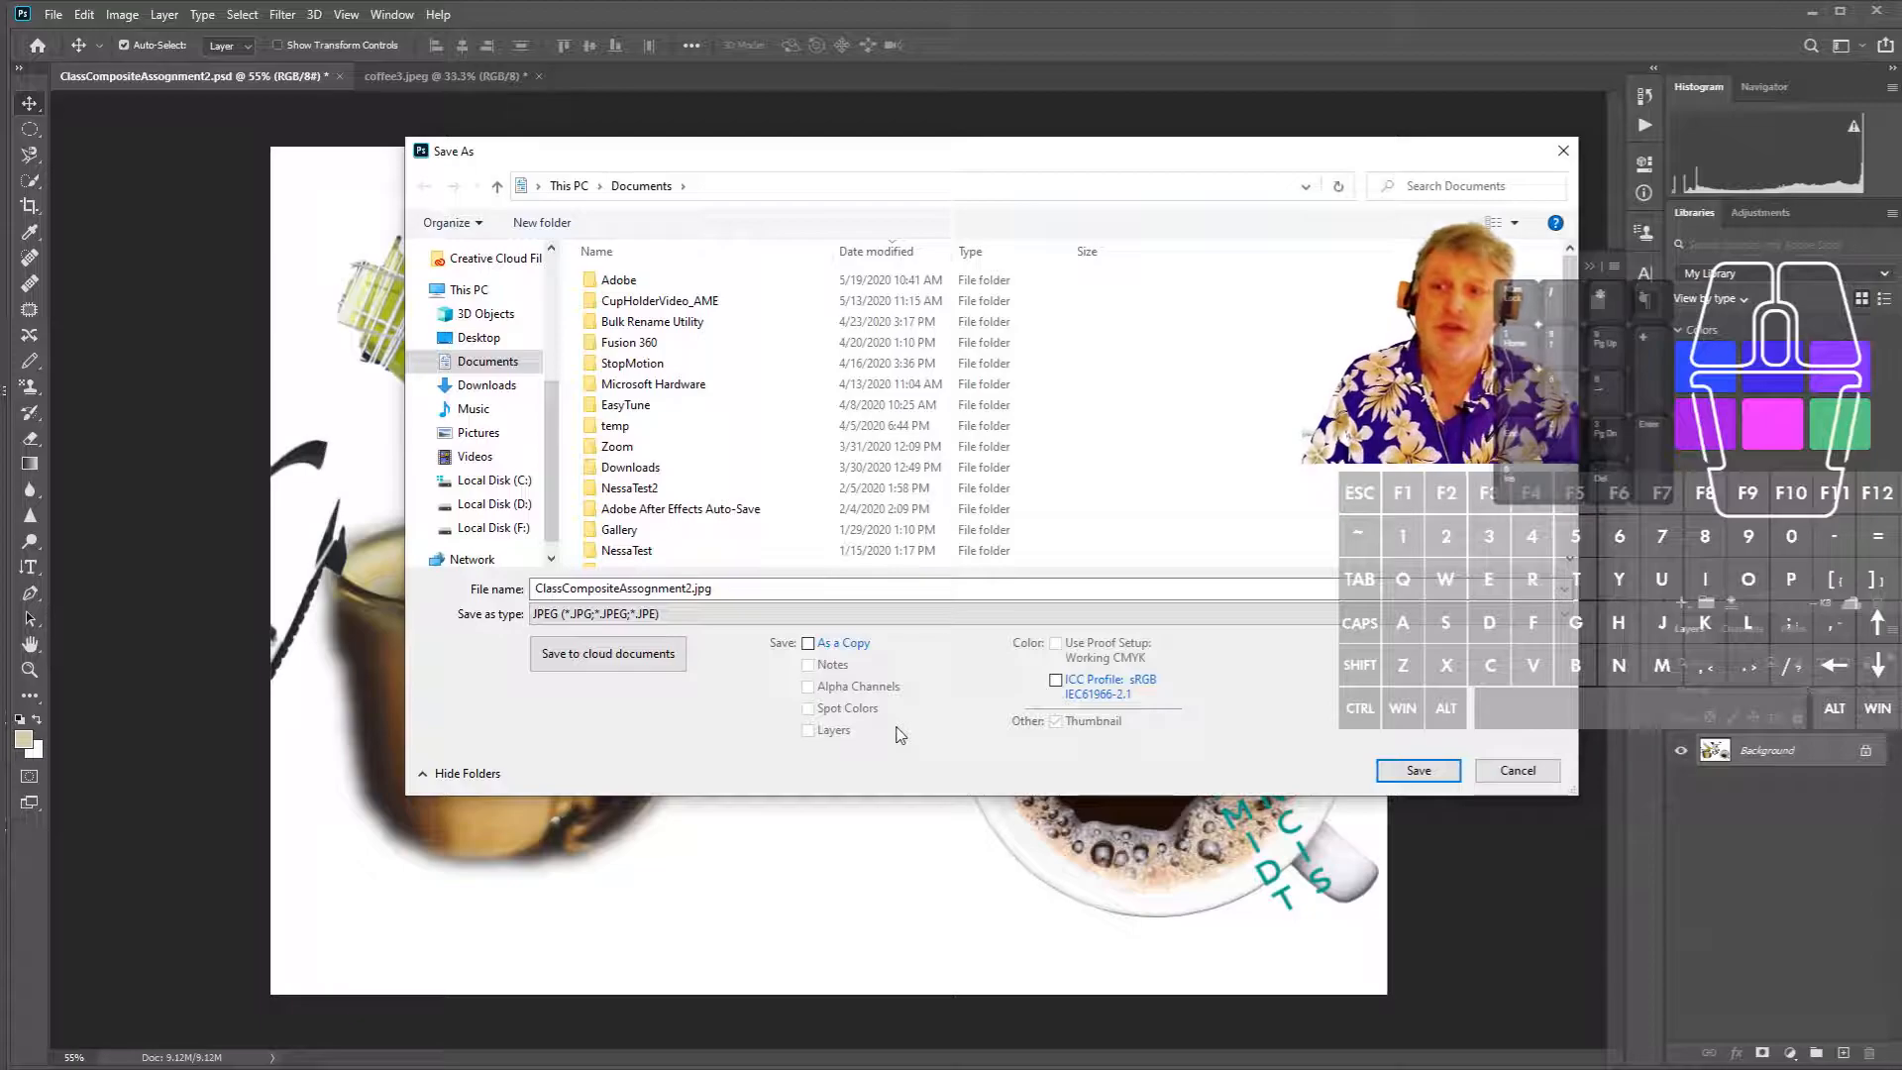
click(738, 587)
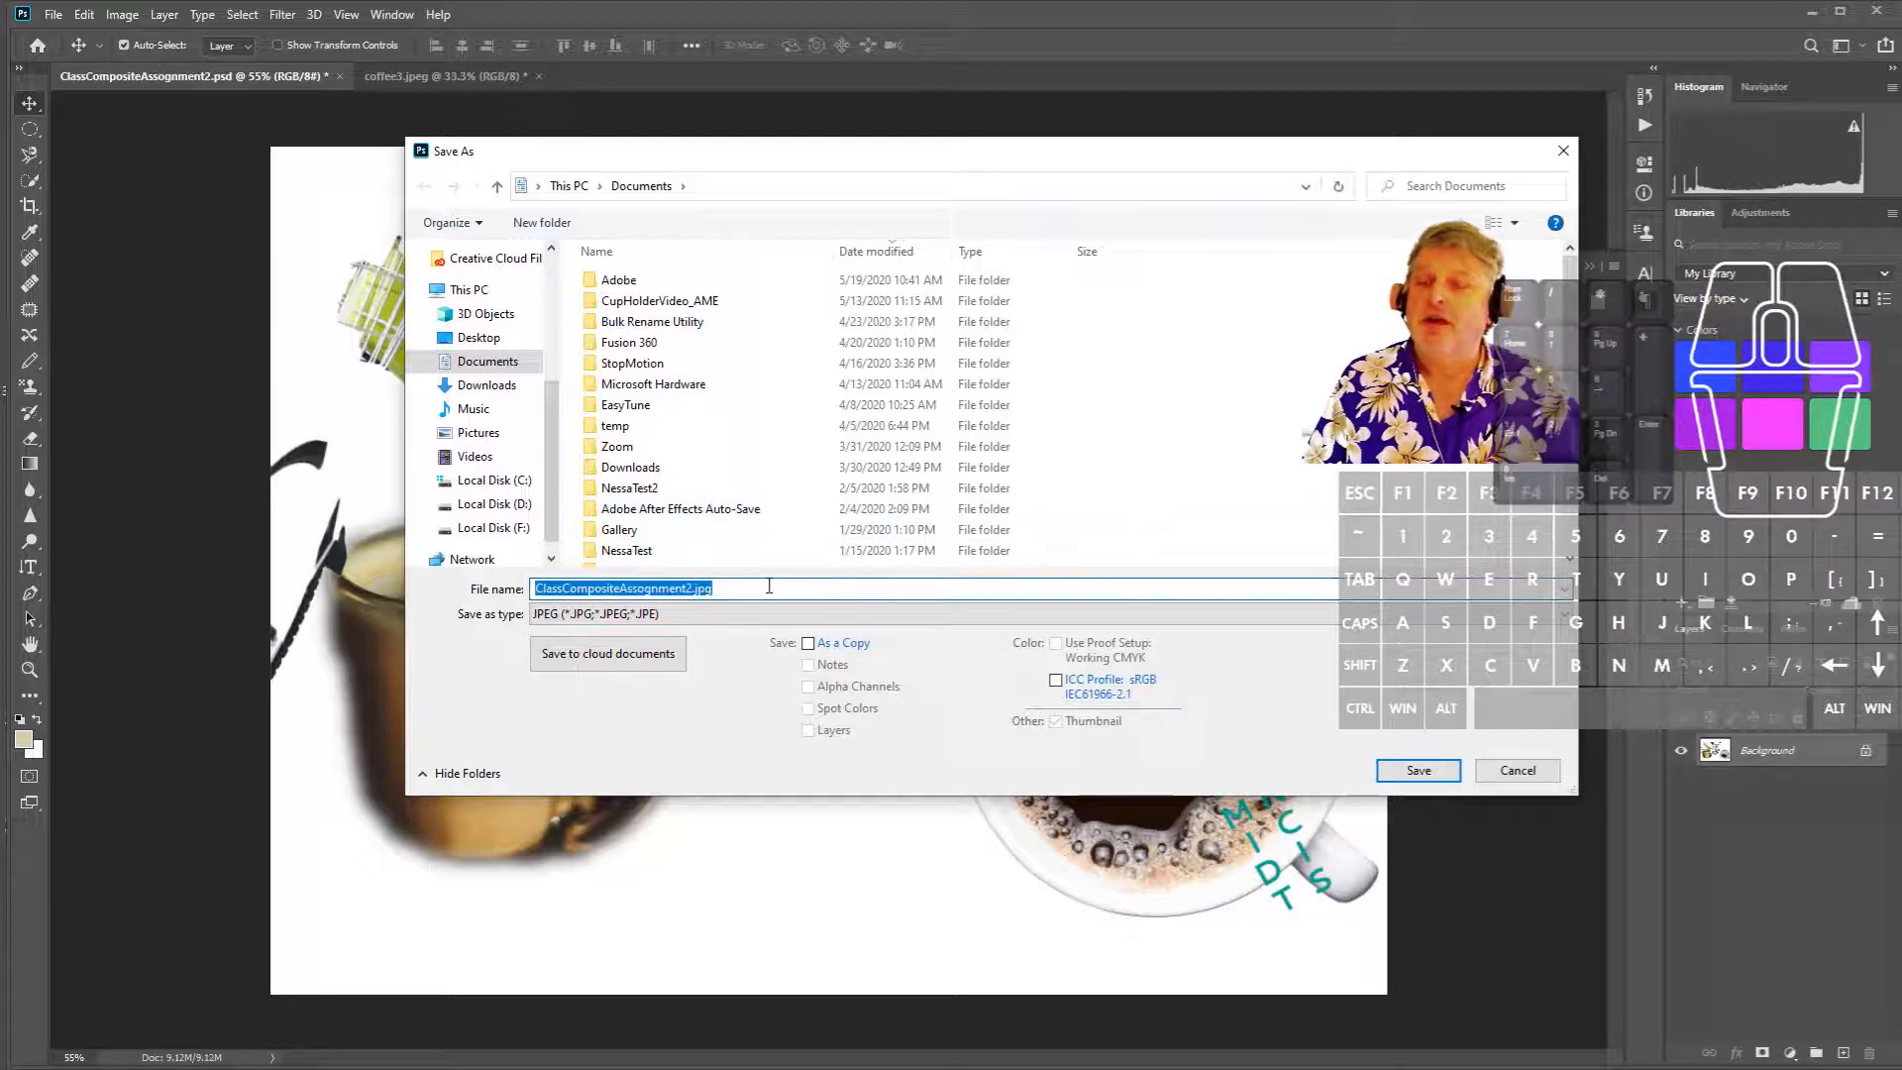
text(Assi)
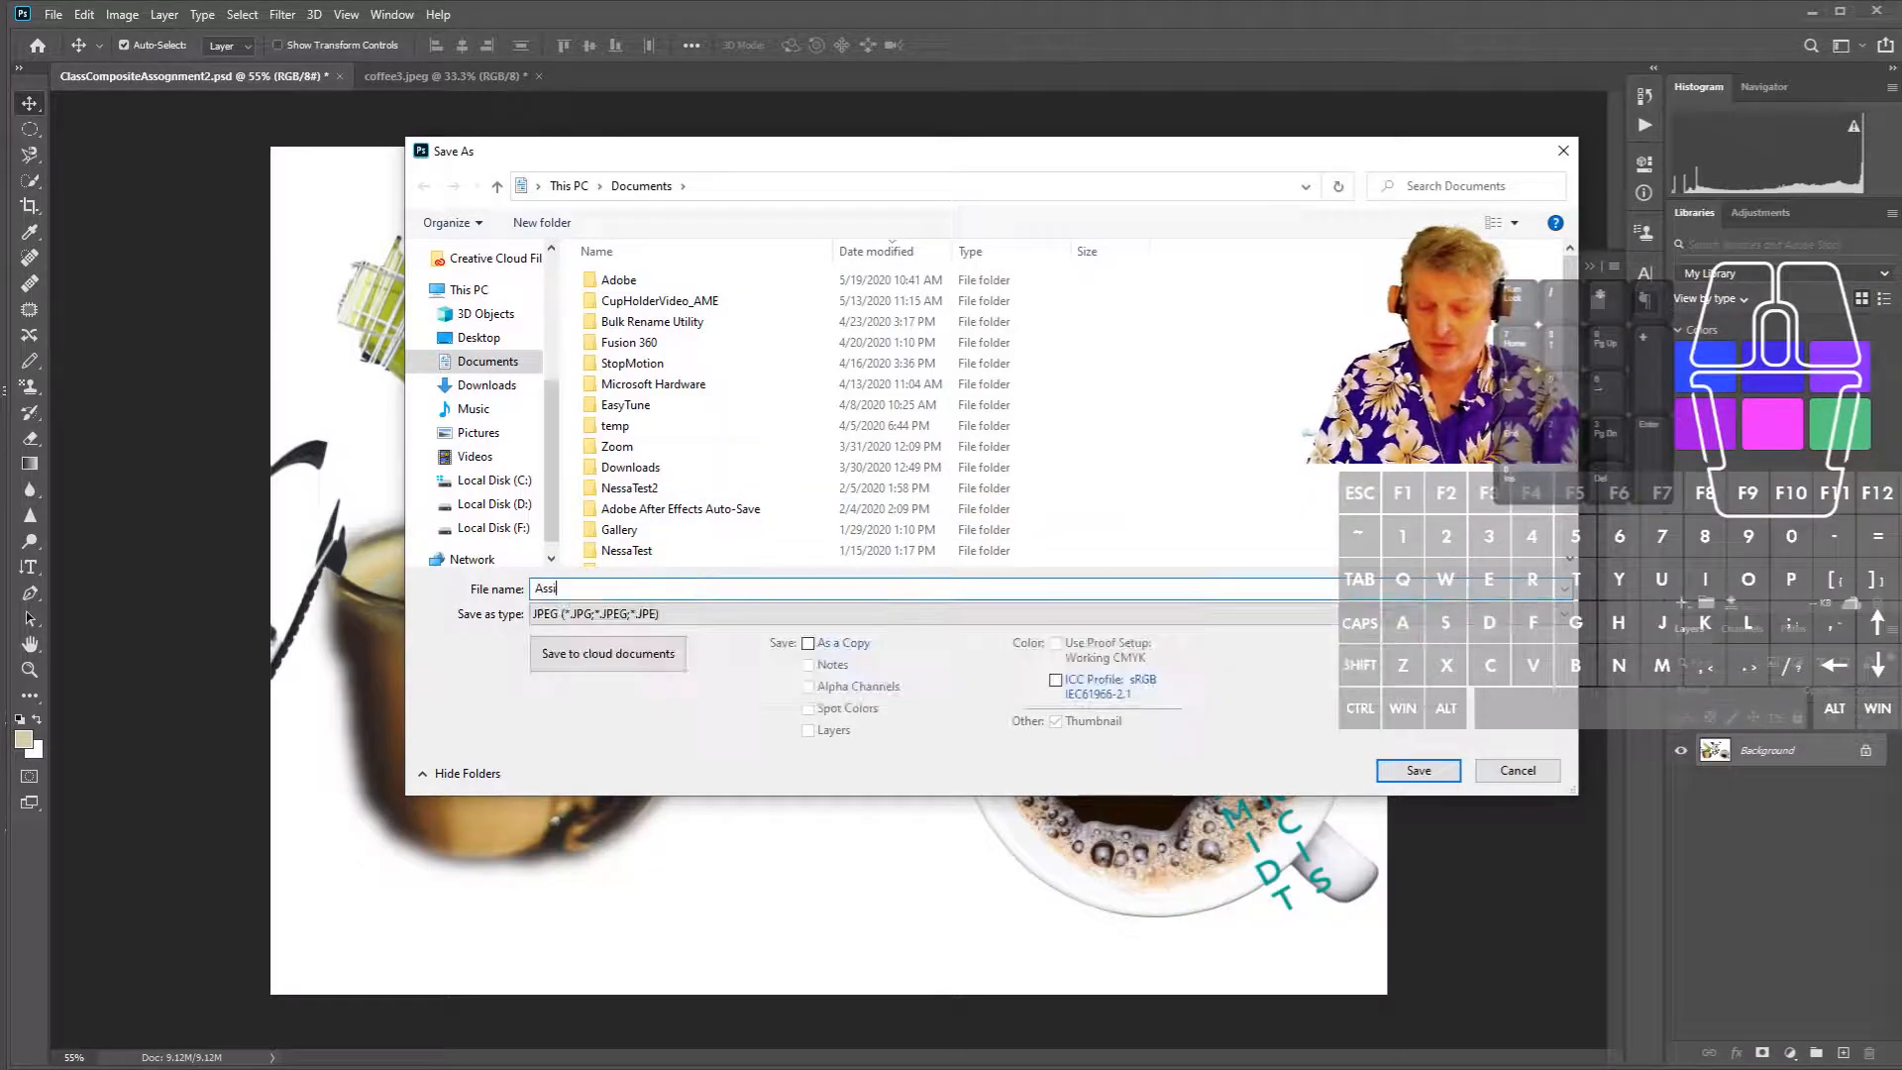
text(gnmnet)
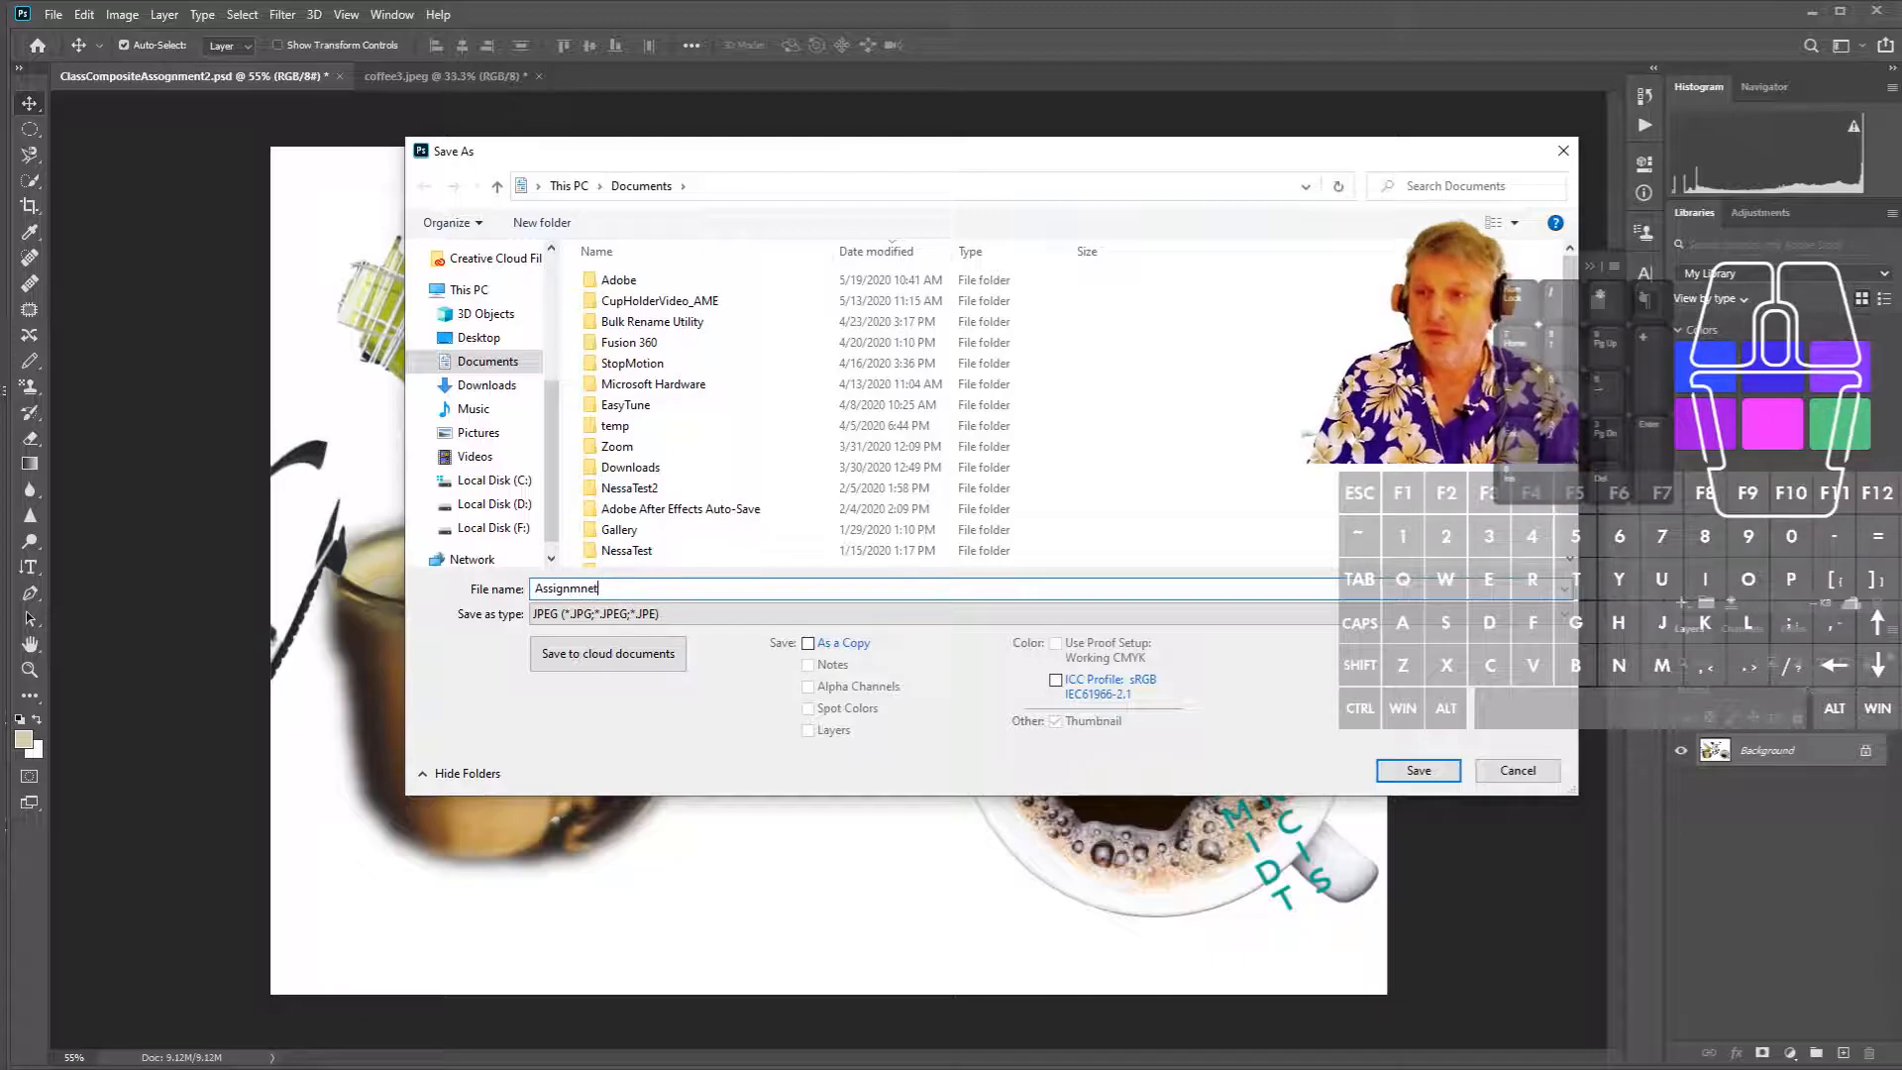
key(BackSpace)
key(BackSpace)
key(BackSpace)
text(ment1)
key(Return)
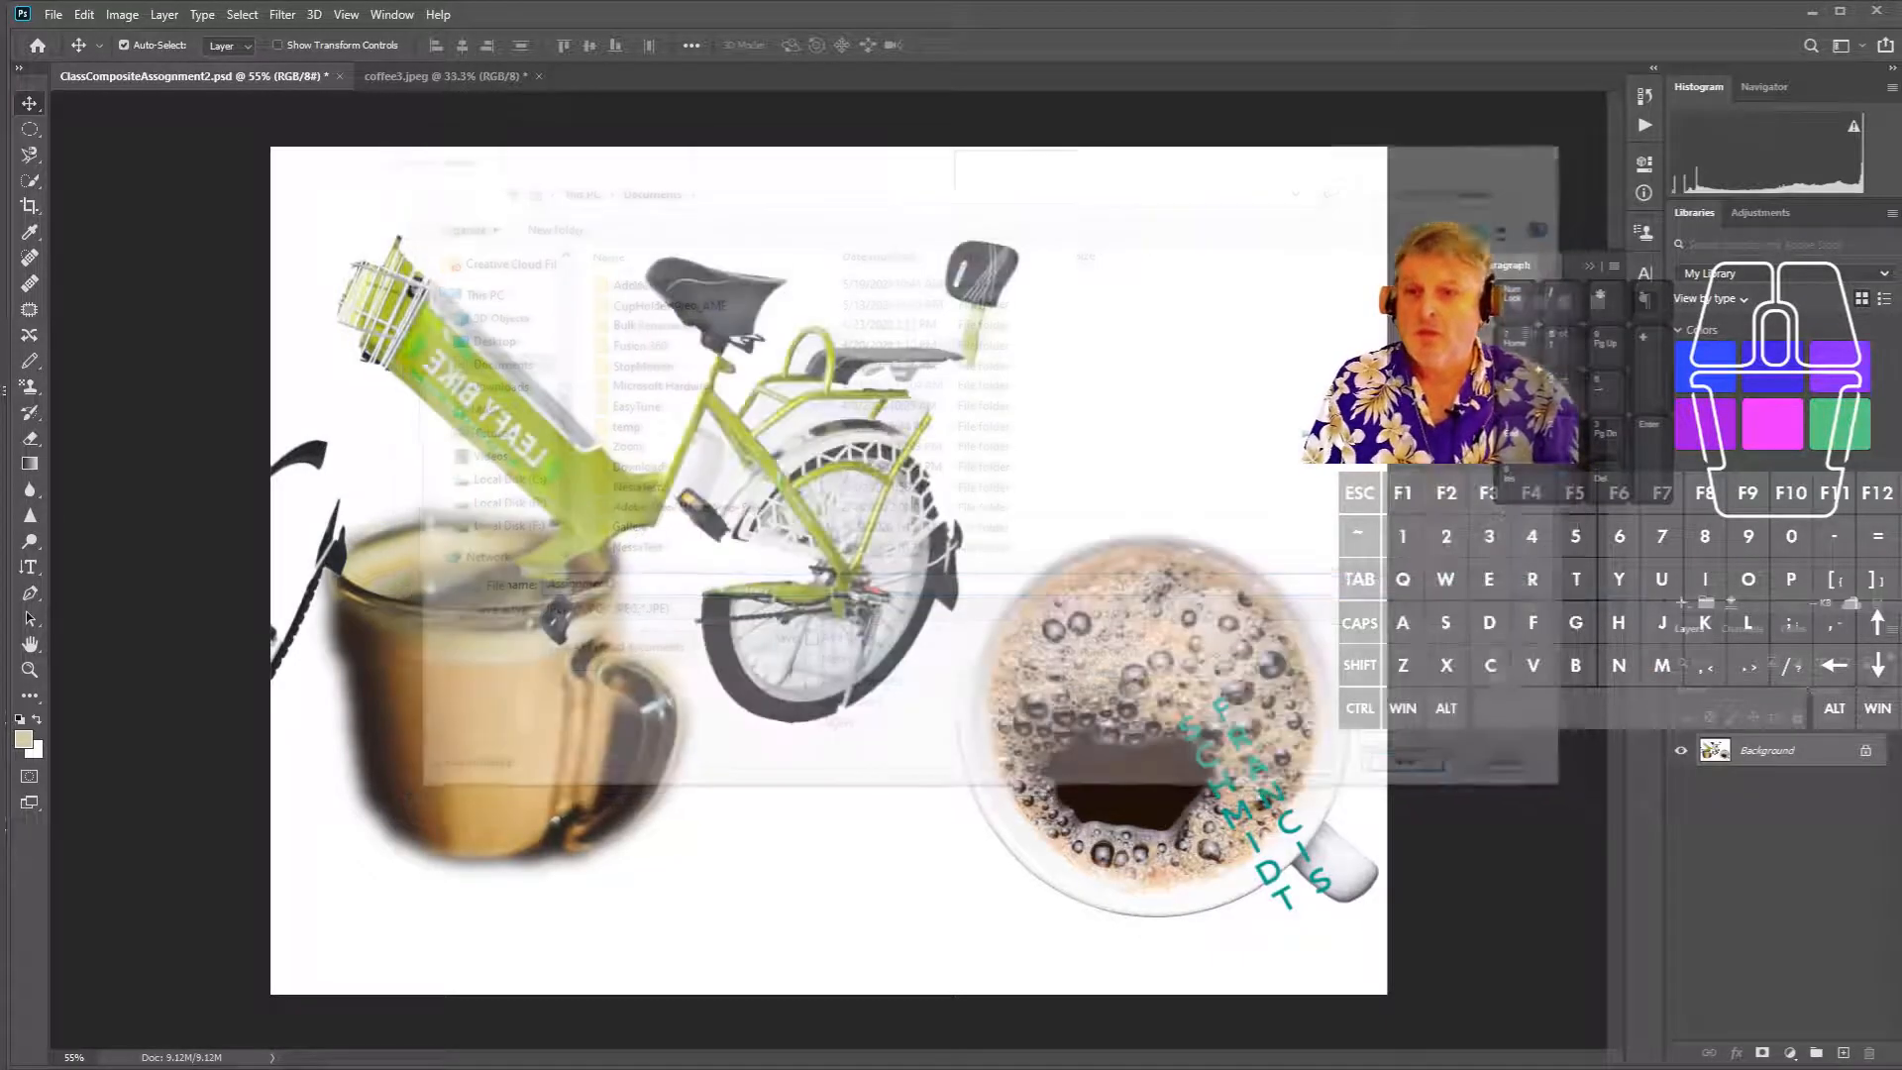
- Set the JPEG quality to 12 and finish saving
drag(1786, 336, 1745, 450)
drag(1680, 592, 1718, 594)
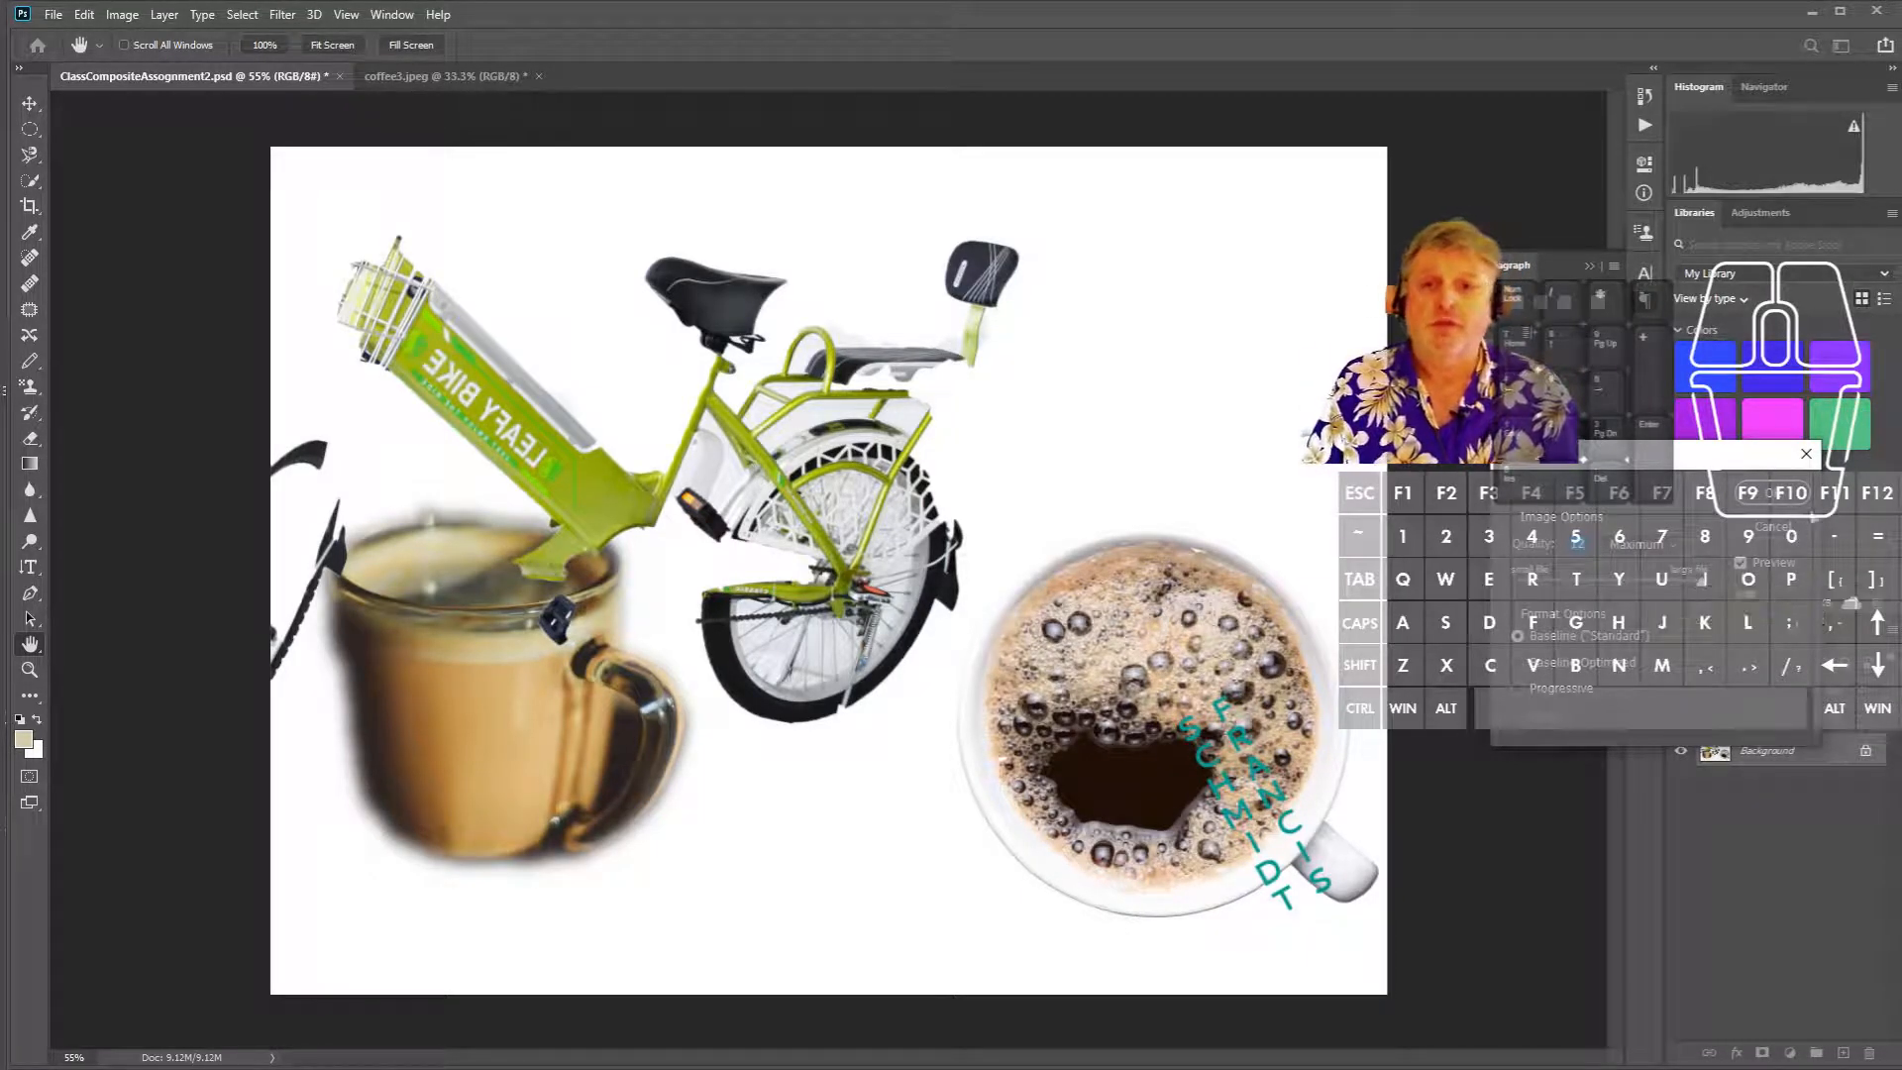
click(1783, 501)
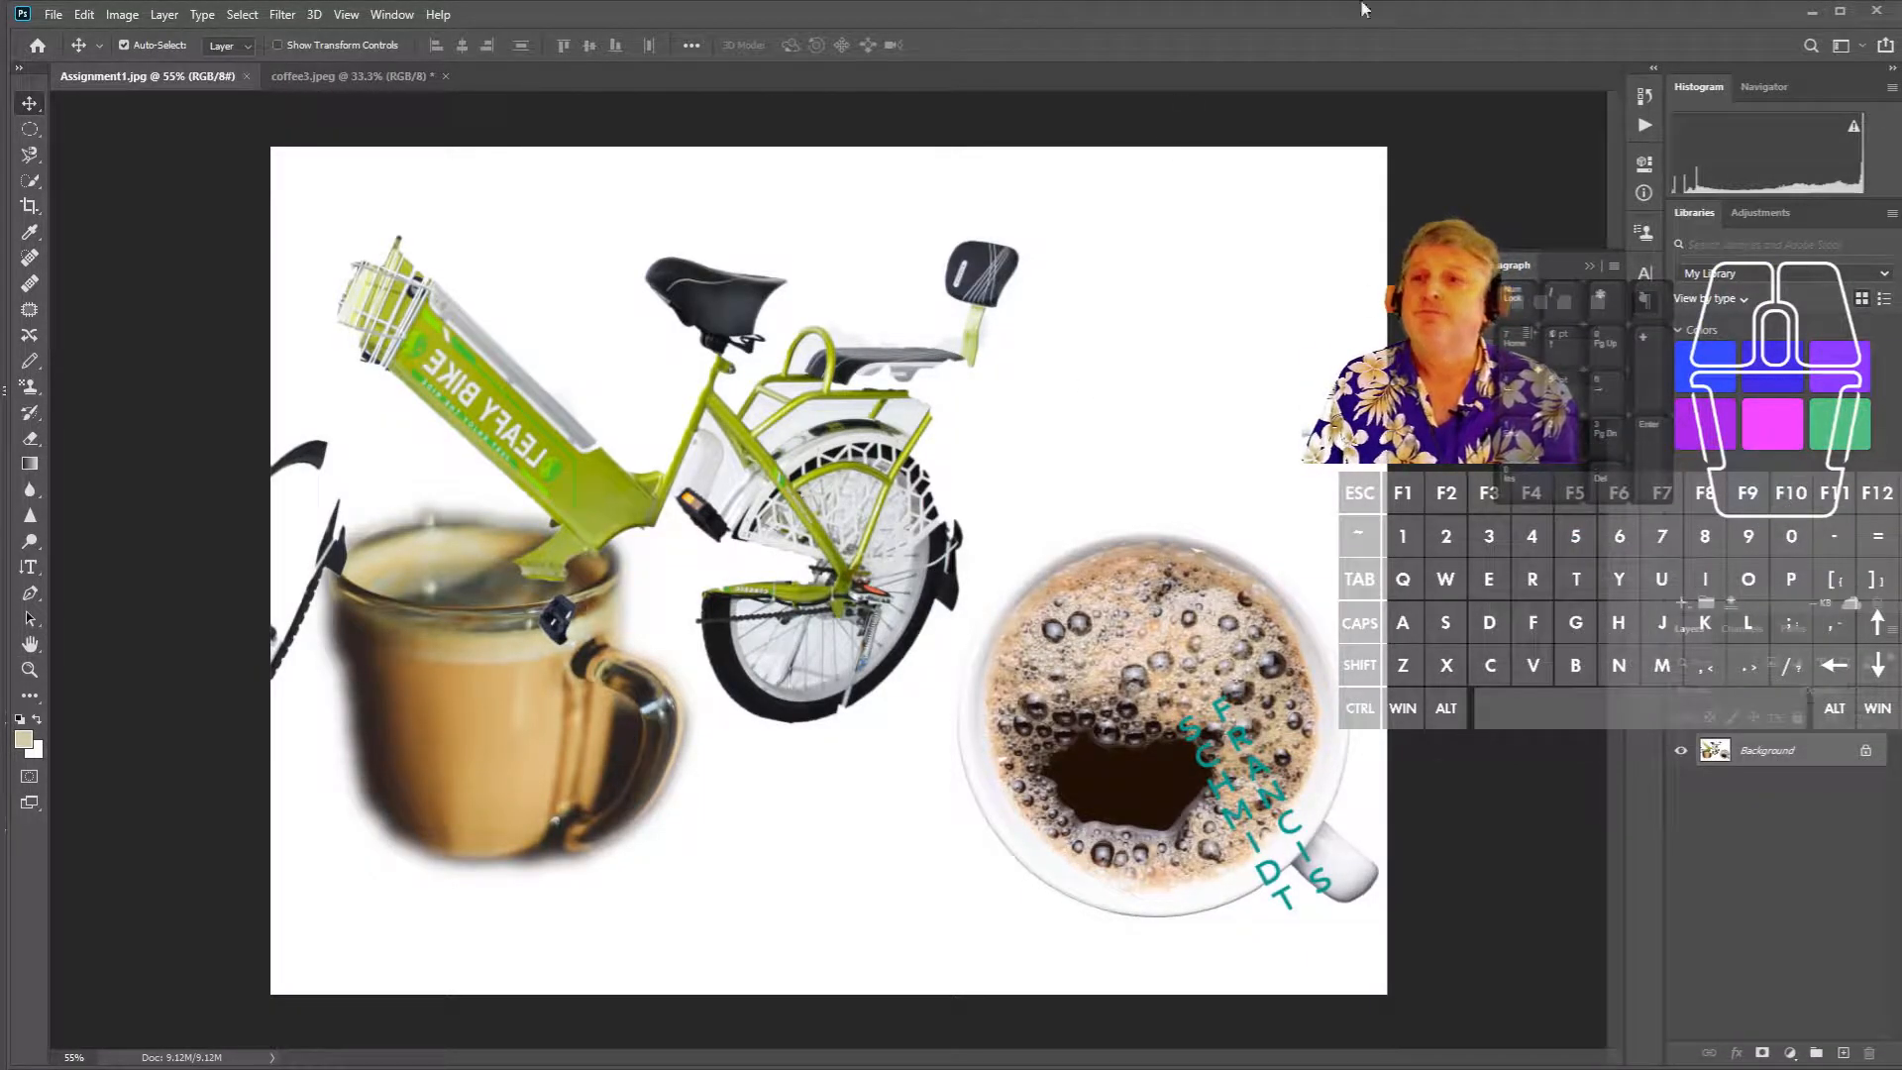
- Minimize Photoshop and open the Documents folder in File Explorer
click(1808, 16)
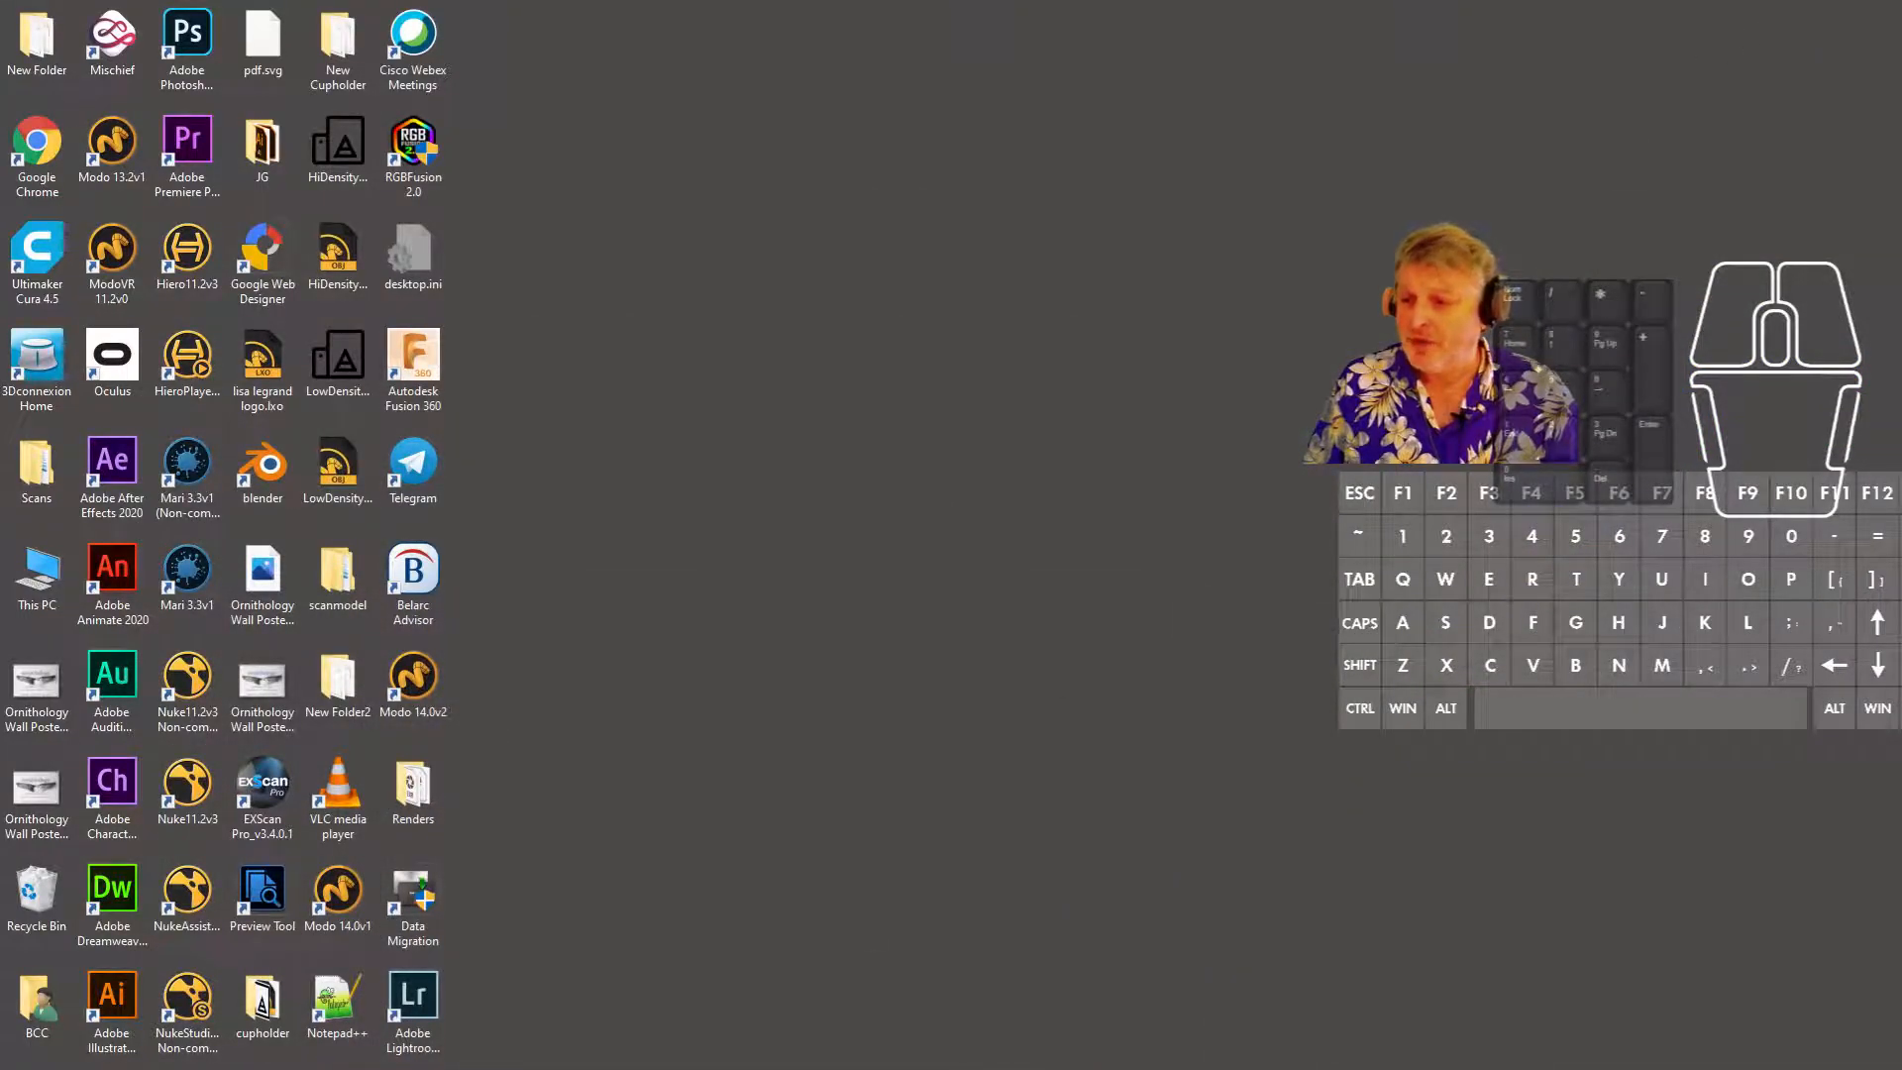
key(alt+Tab)
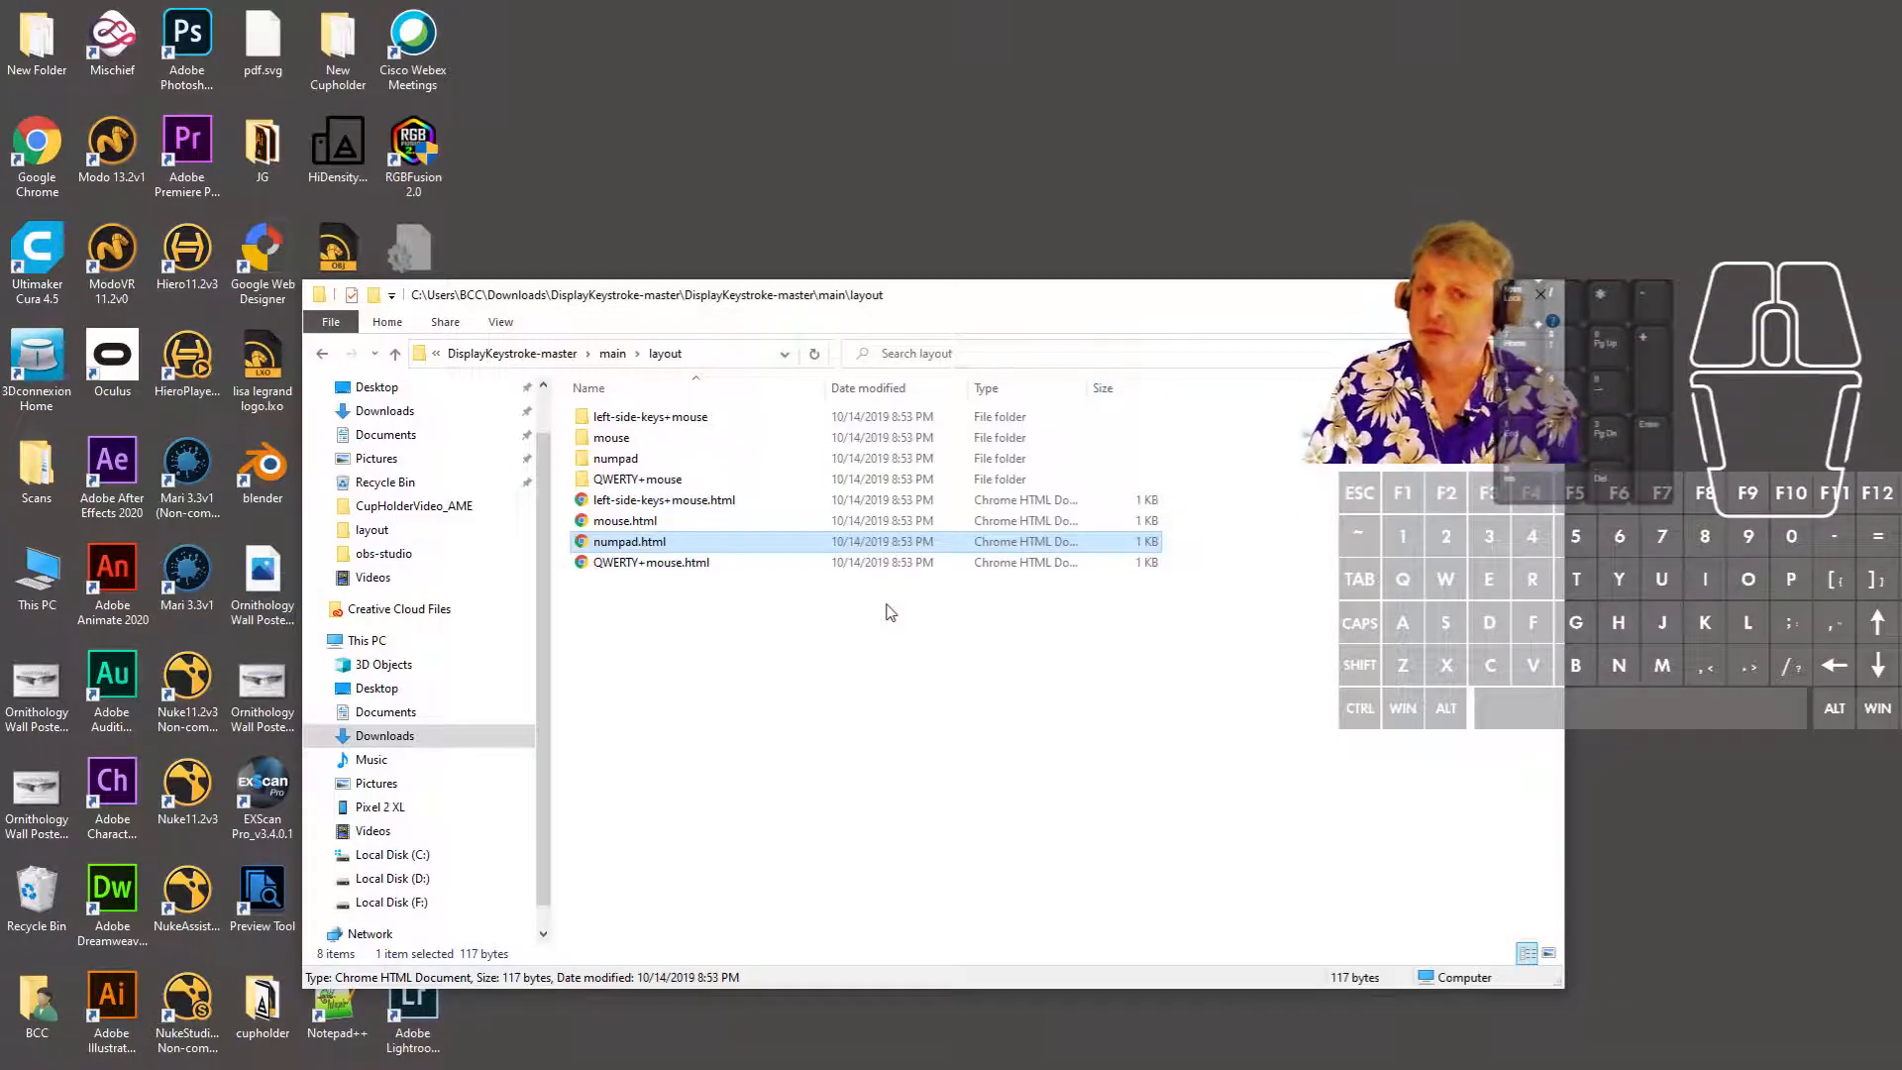
click(421, 442)
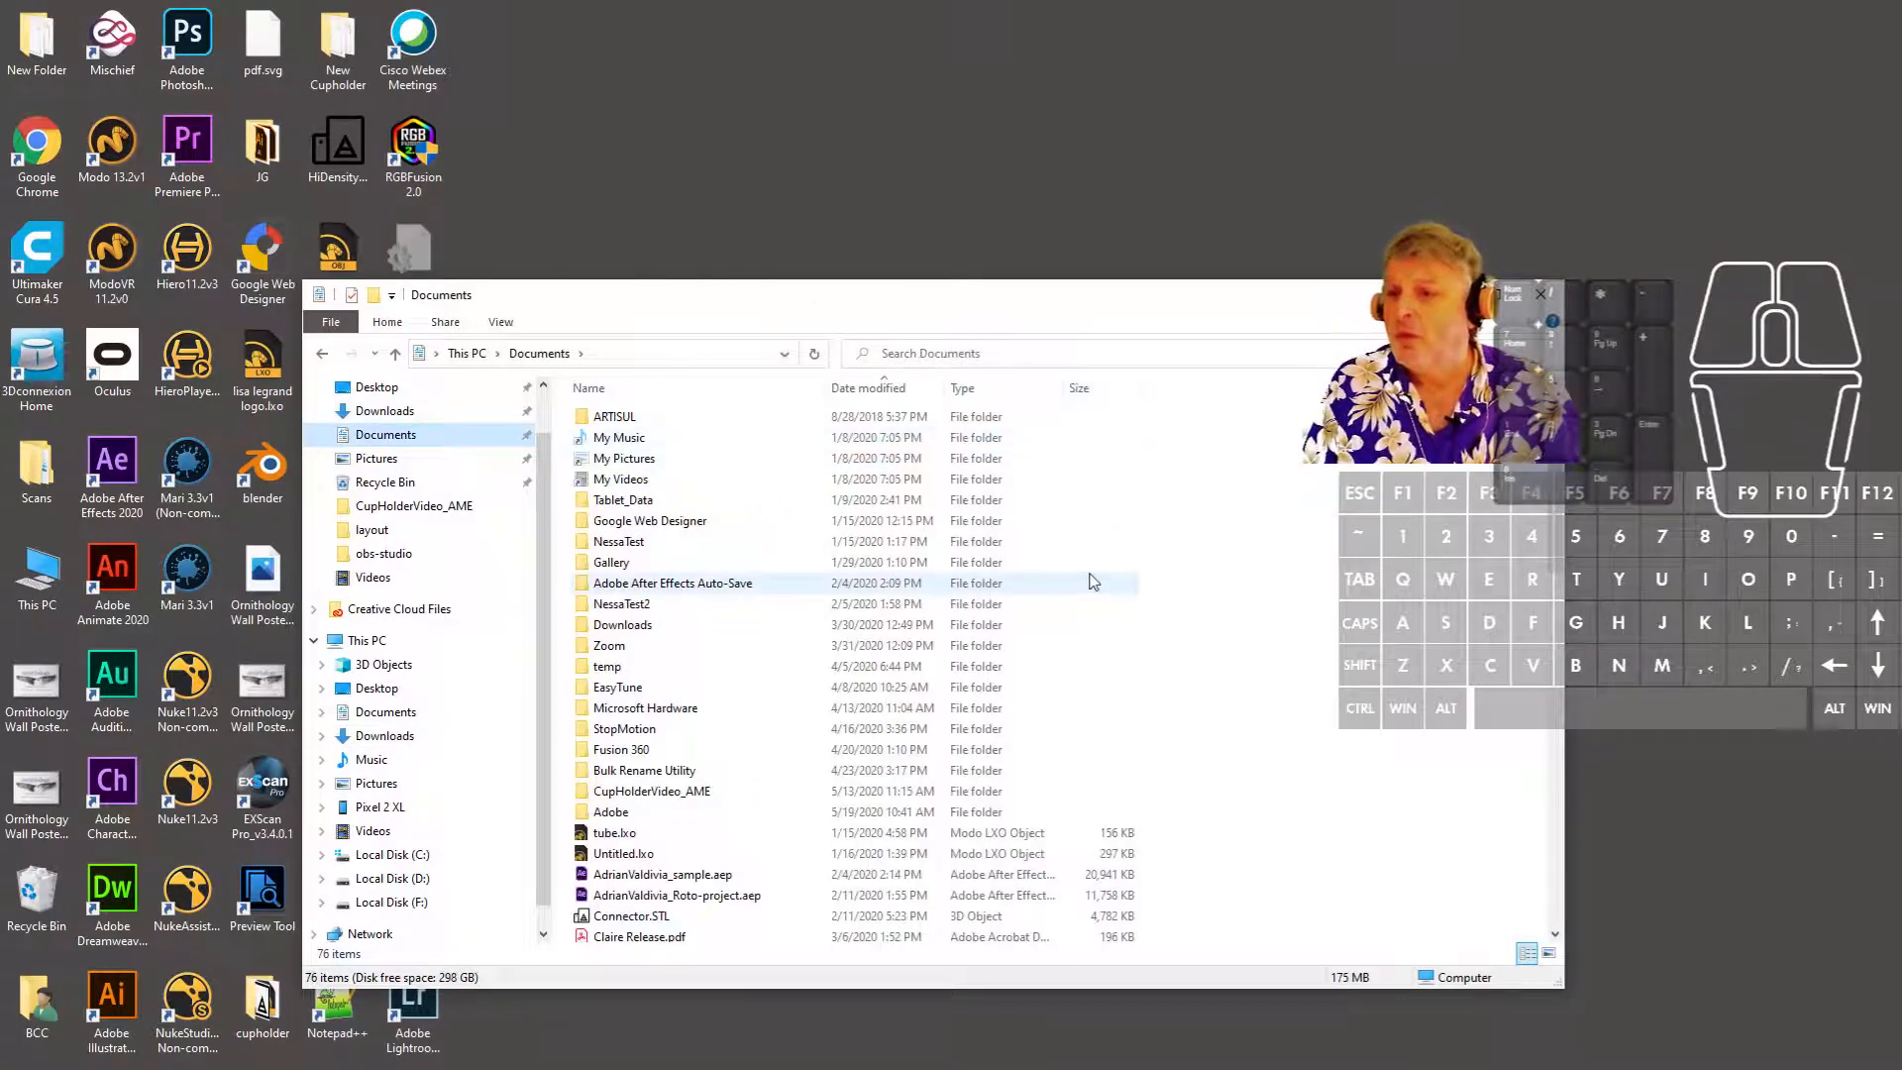
- Check the details of both ClassCompositeAssignment PSD files and Assignment1.jpg
scroll(1102, 619, down, 2)
scroll(1102, 619, down, 10)
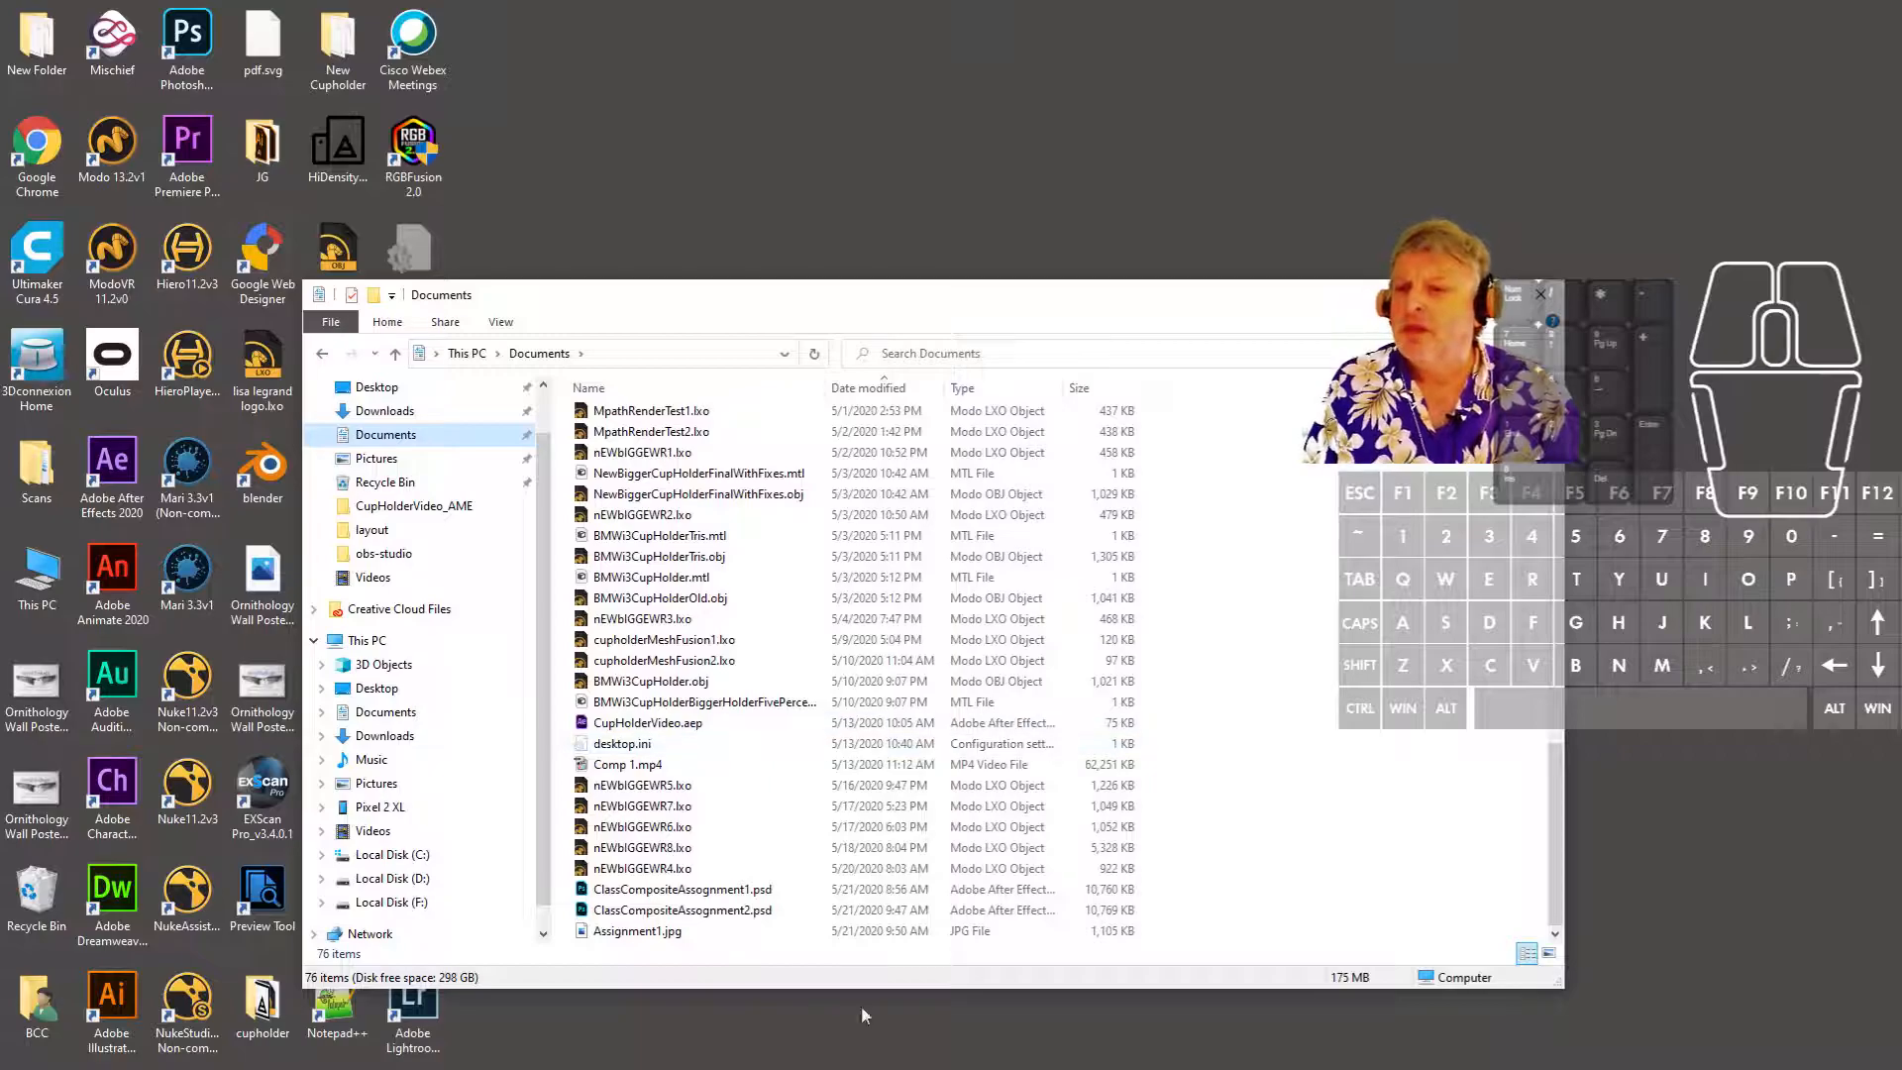
click(780, 894)
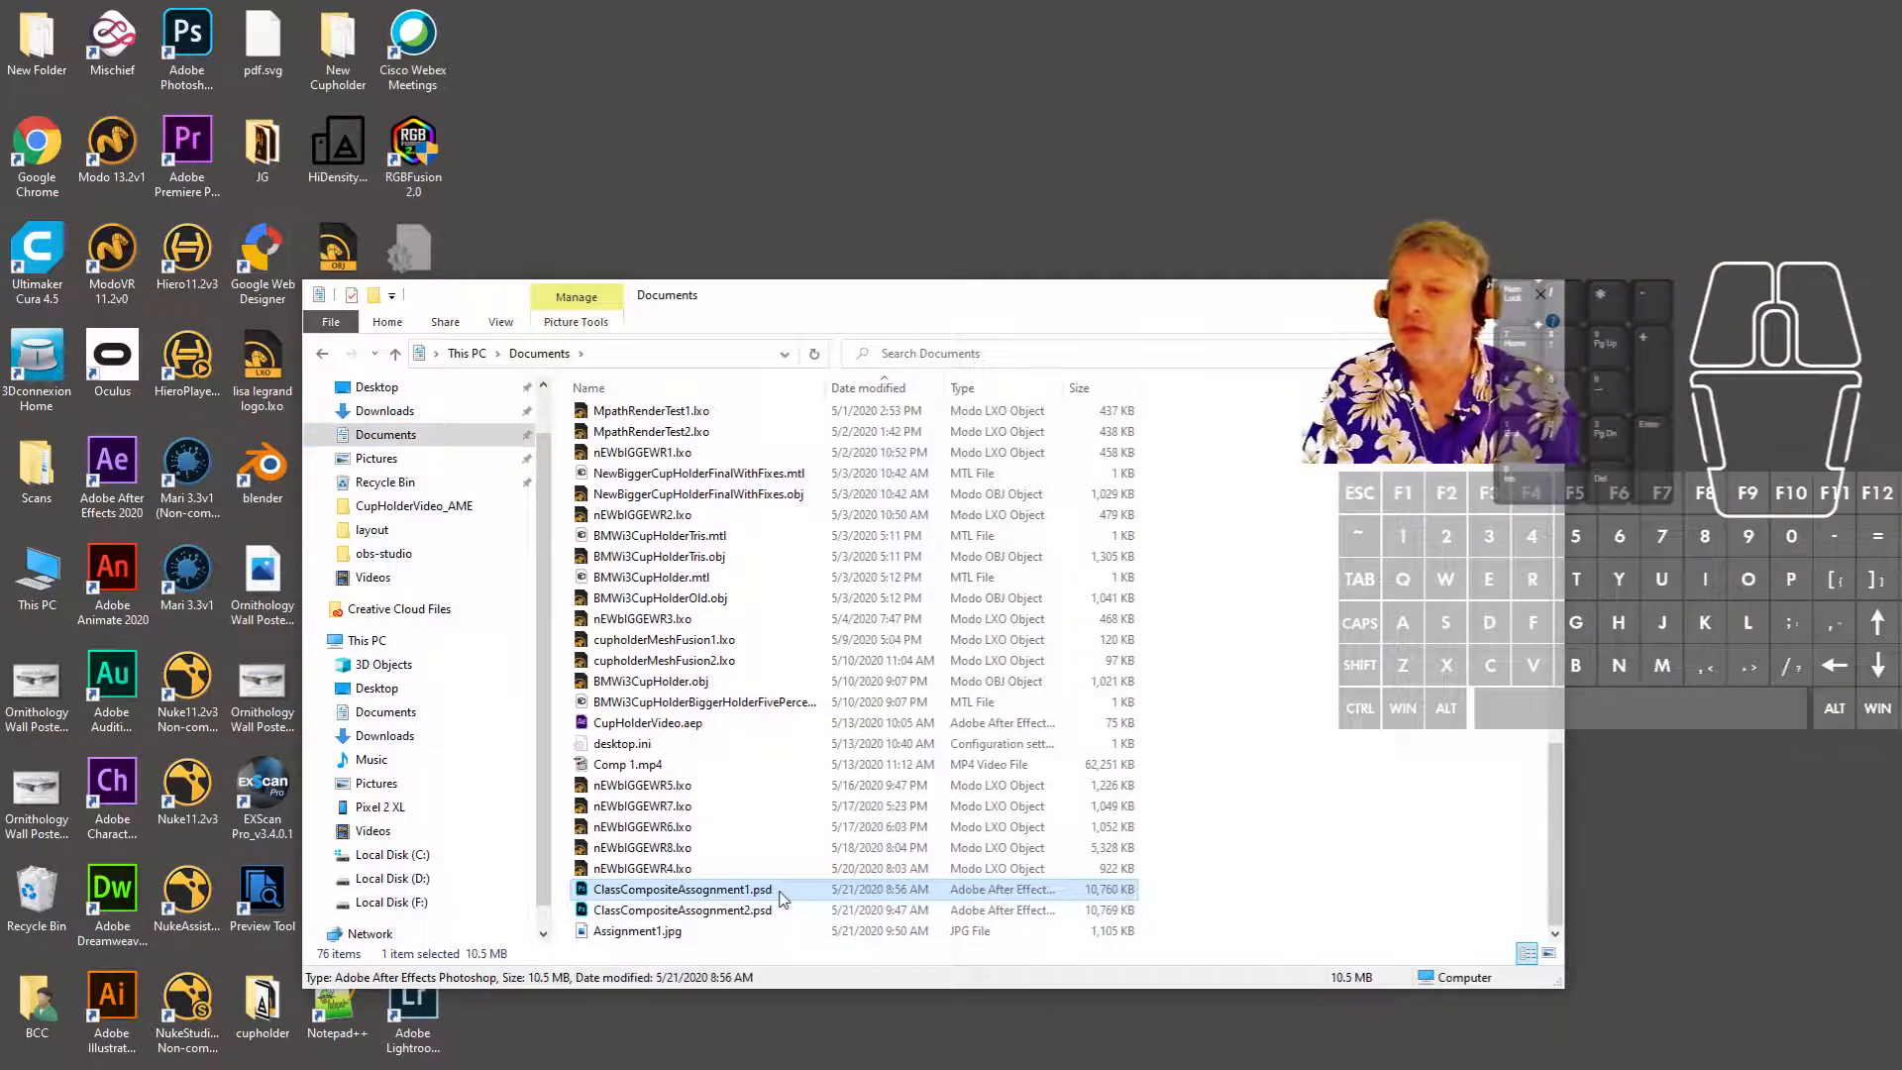
click(898, 911)
click(671, 933)
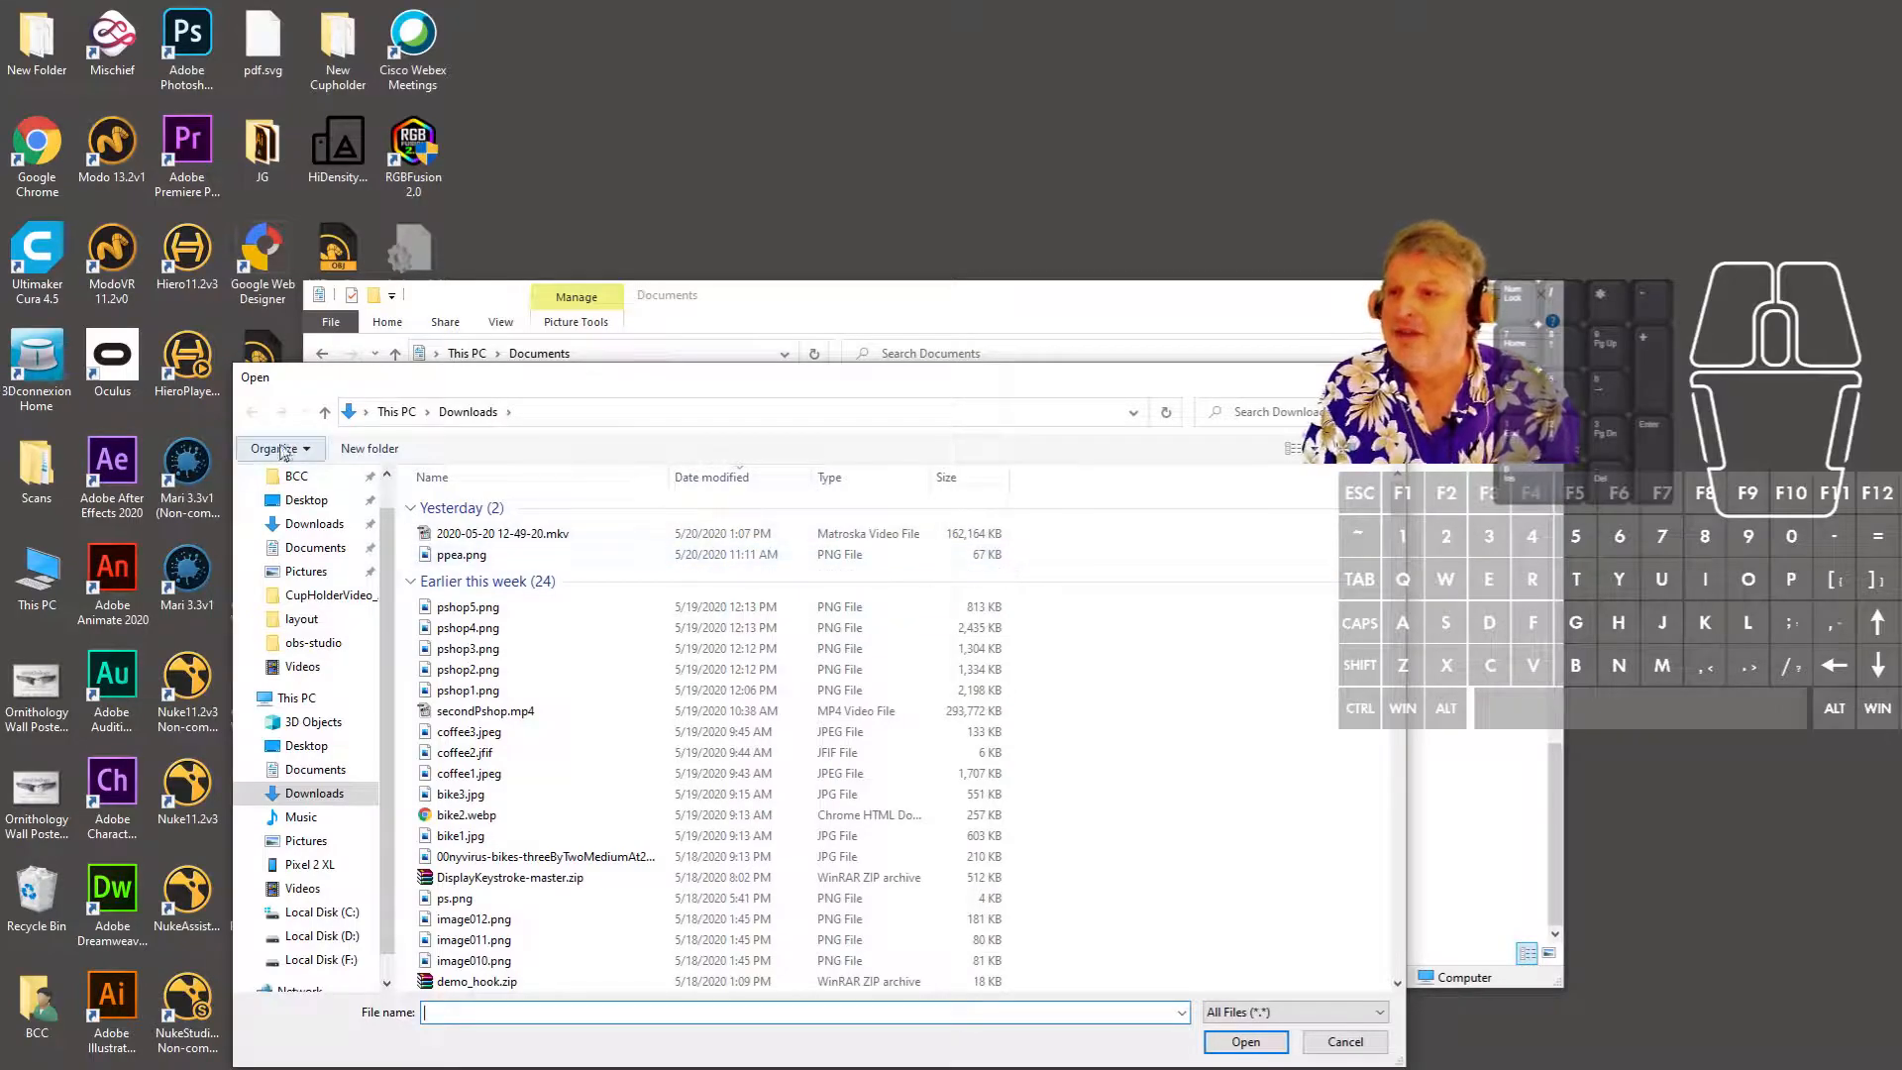
- Open Assignment1.jpg from the Documents folder
click(320, 550)
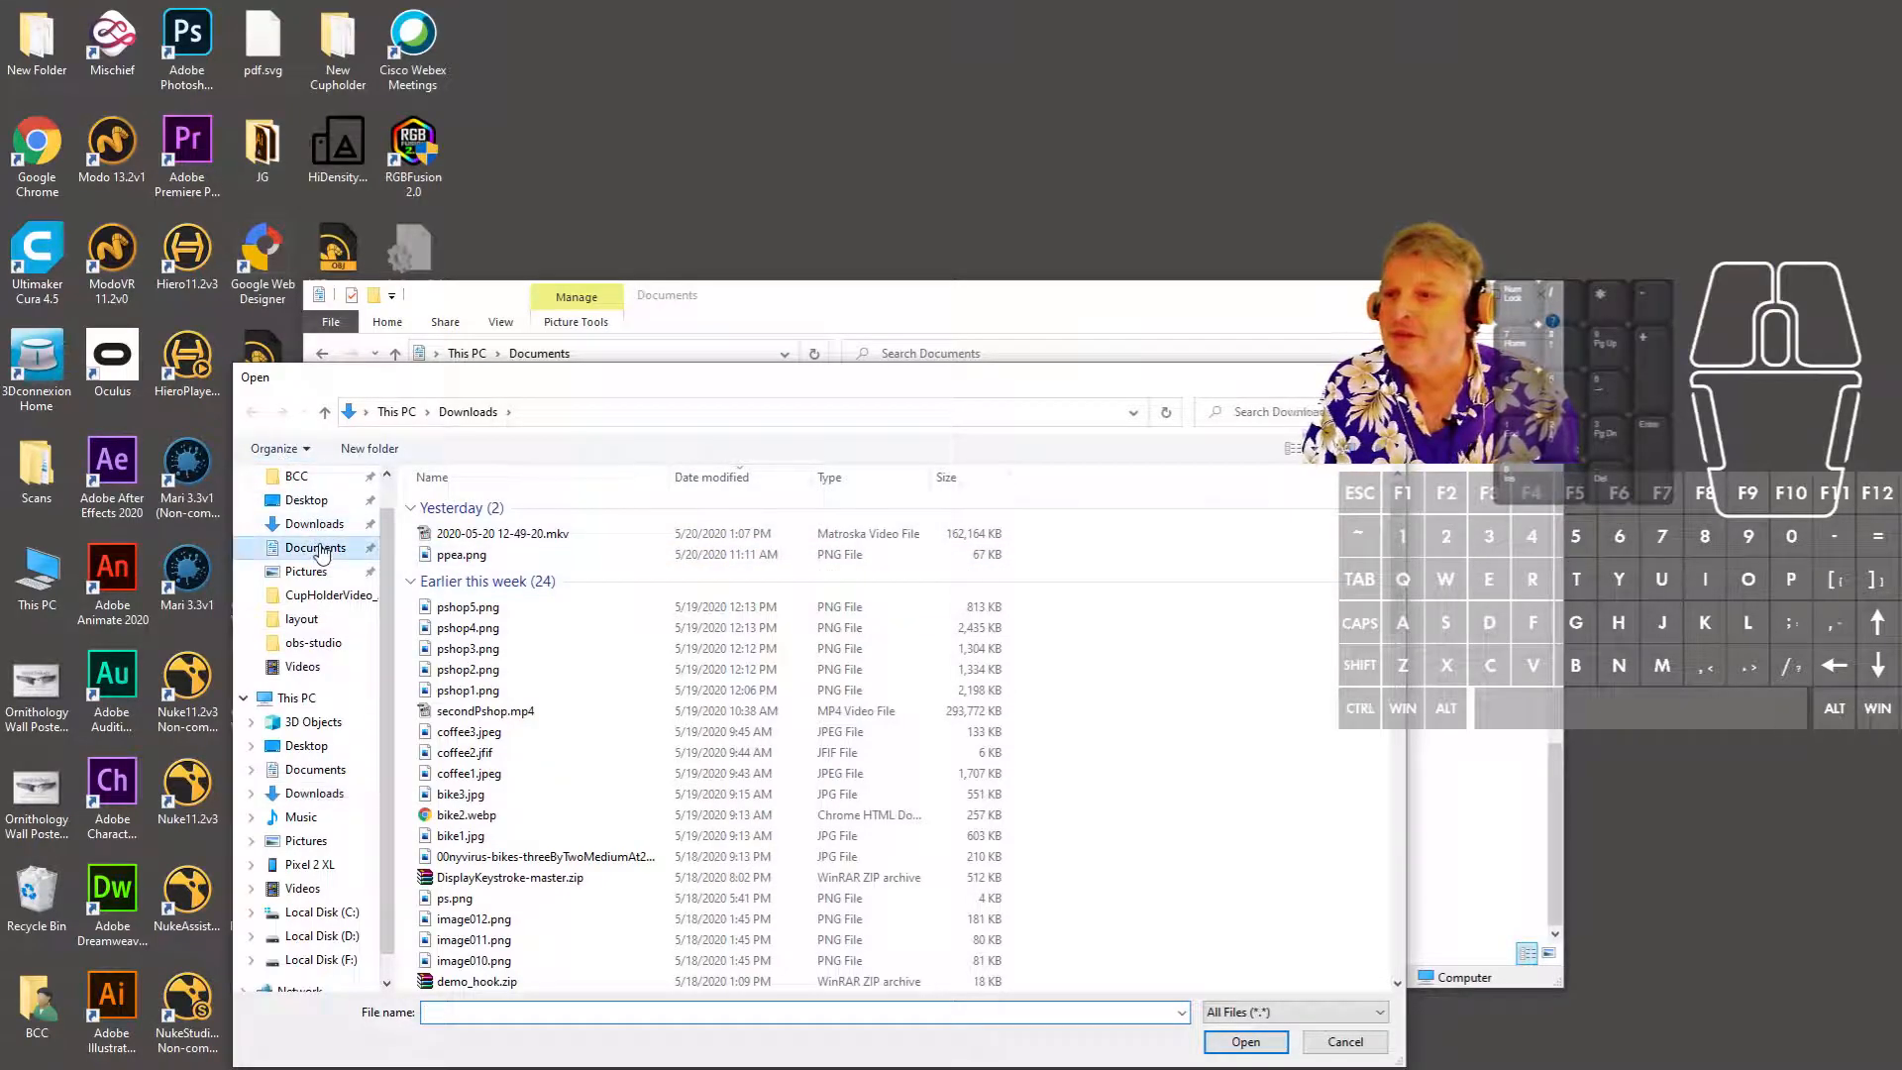
click(551, 509)
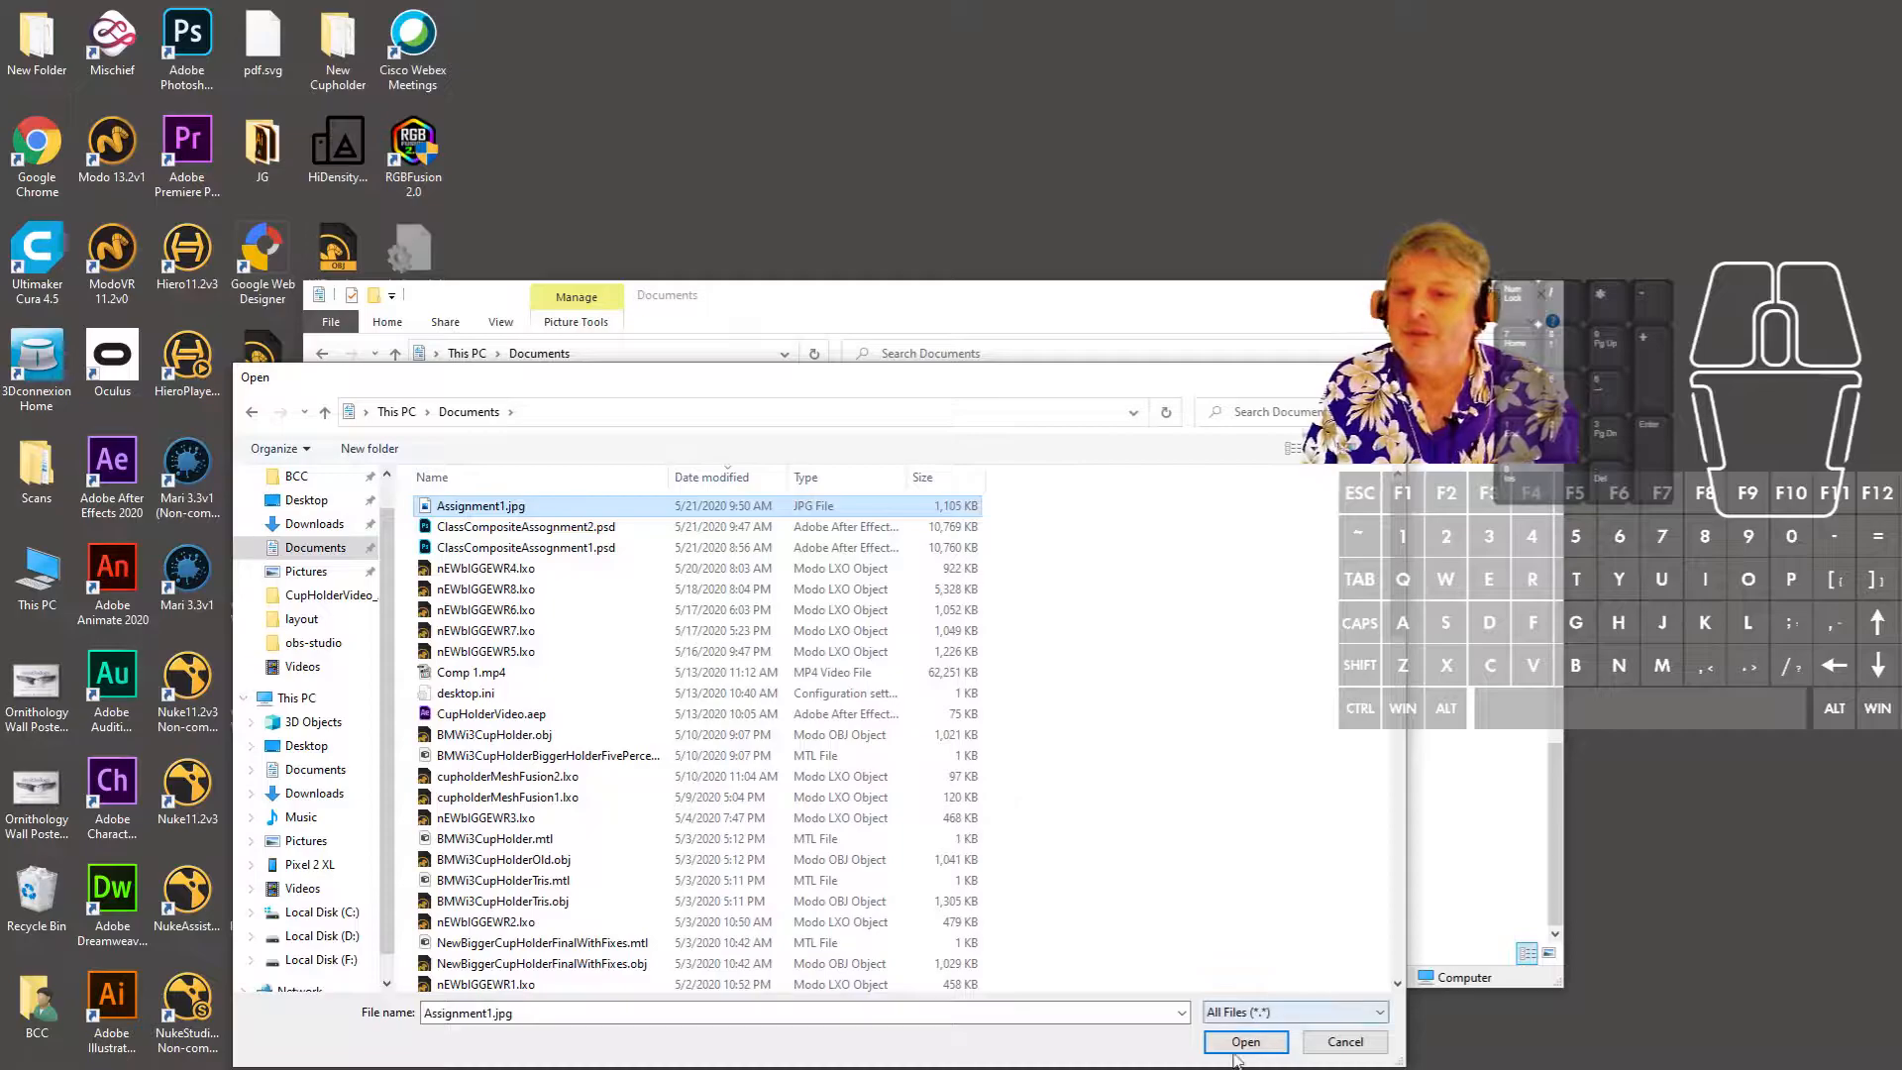
click(1240, 1046)
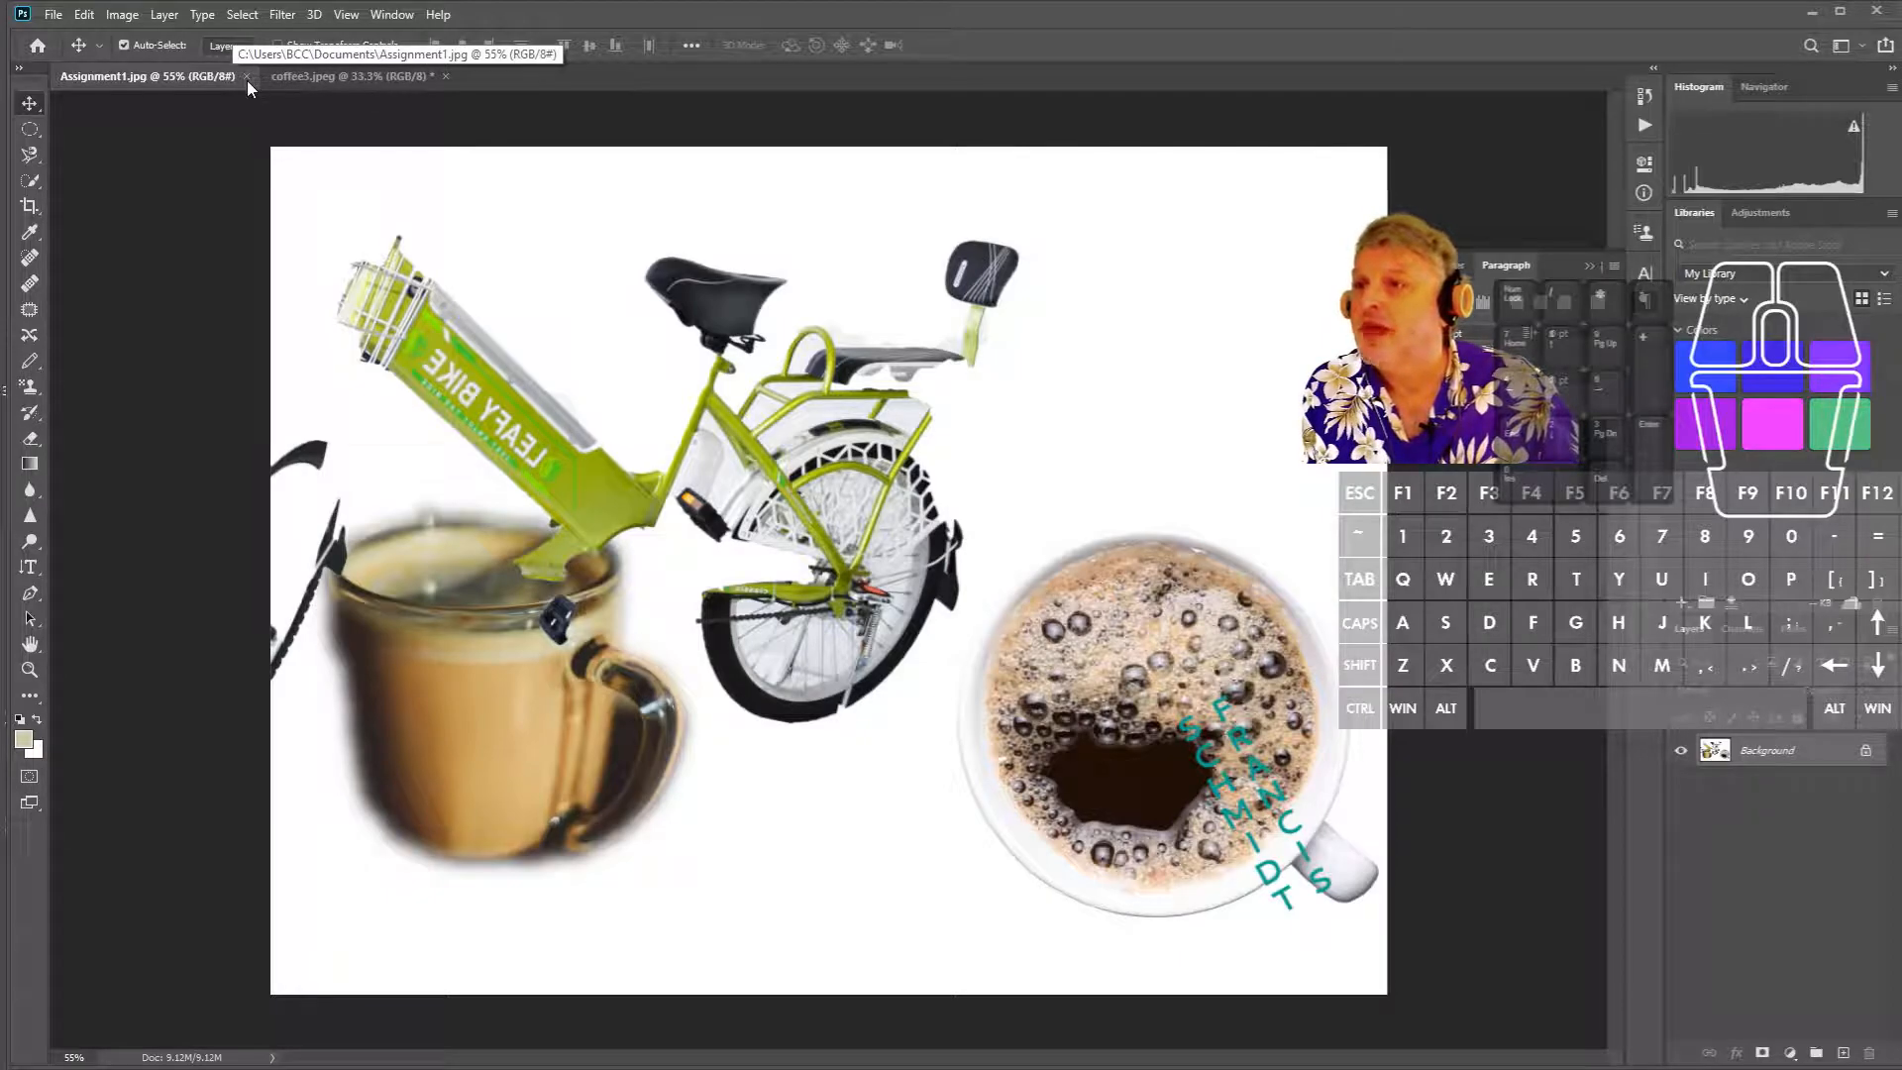
- Close Assignment1.jpg and coffee3.jpeg, discarding the unsaved changes to coffee3
click(247, 78)
click(238, 78)
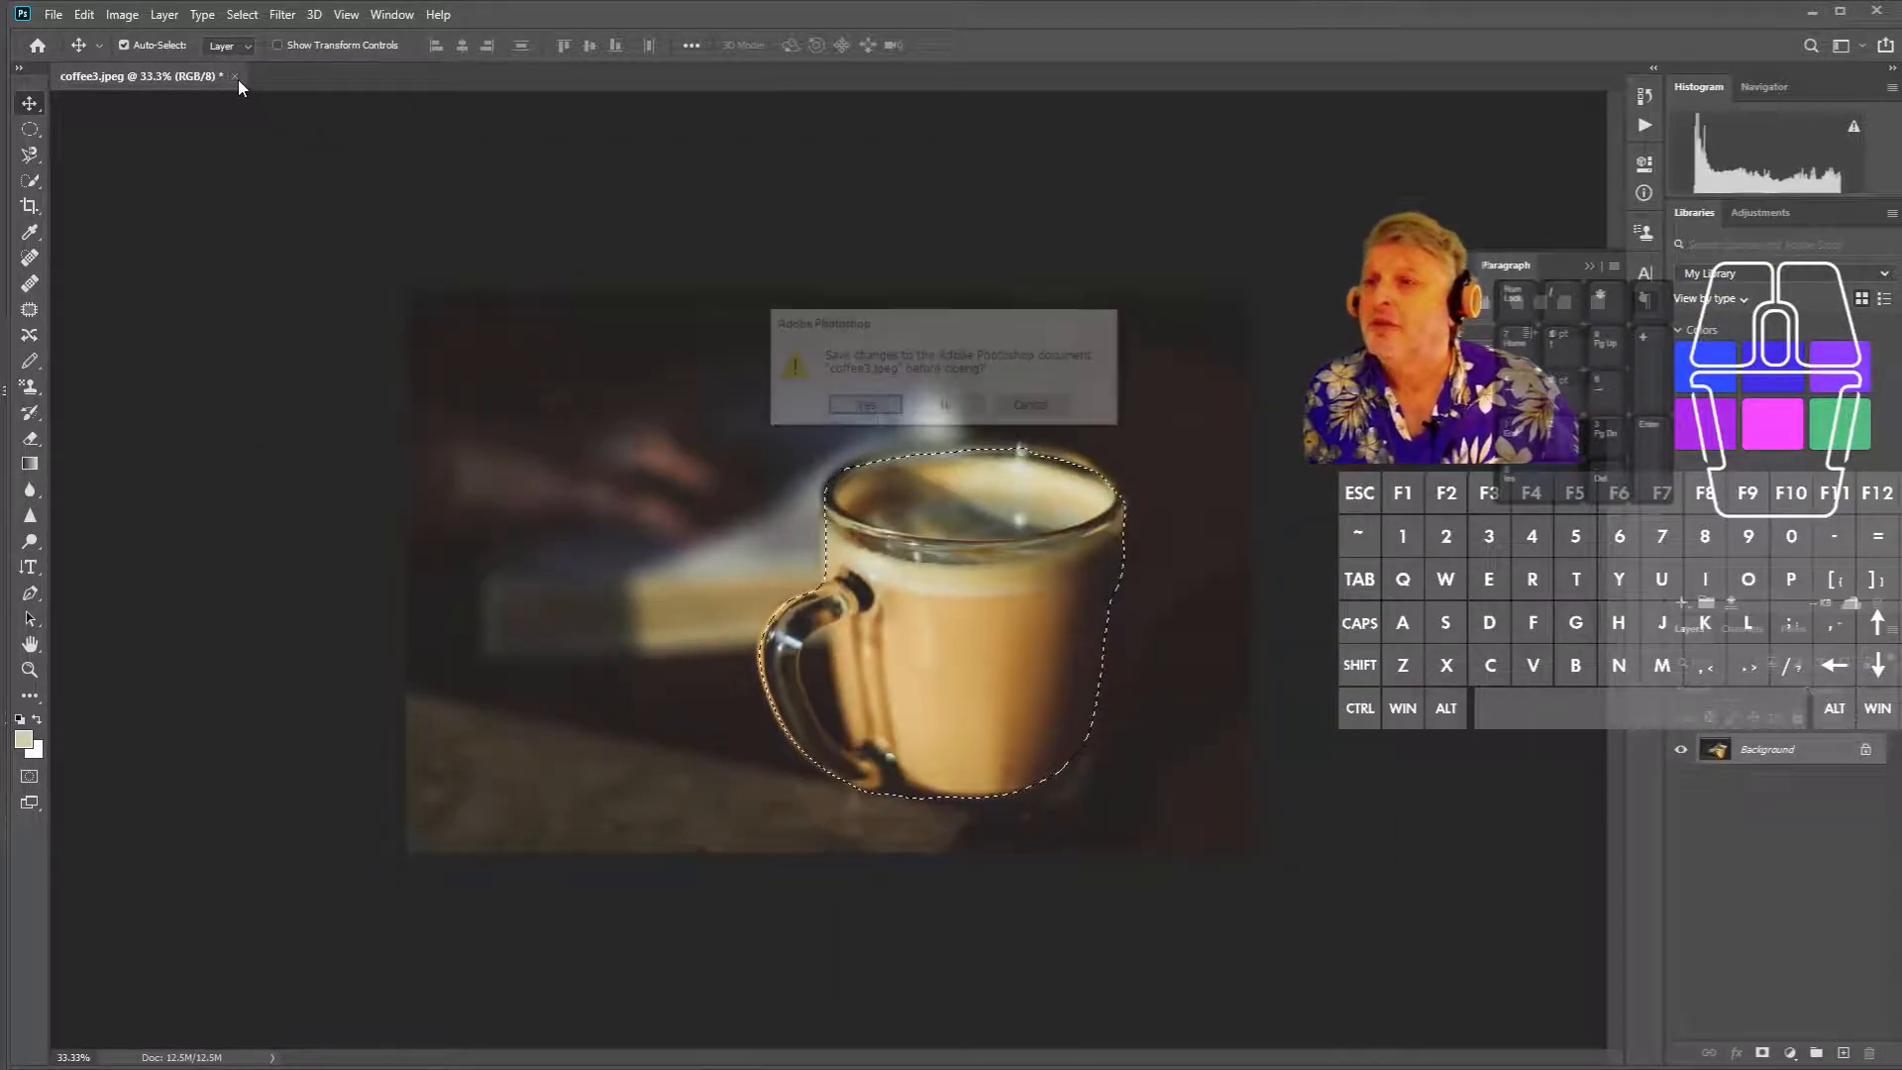
click(928, 407)
- Open the layered ClassComposite PSD file
click(54, 15)
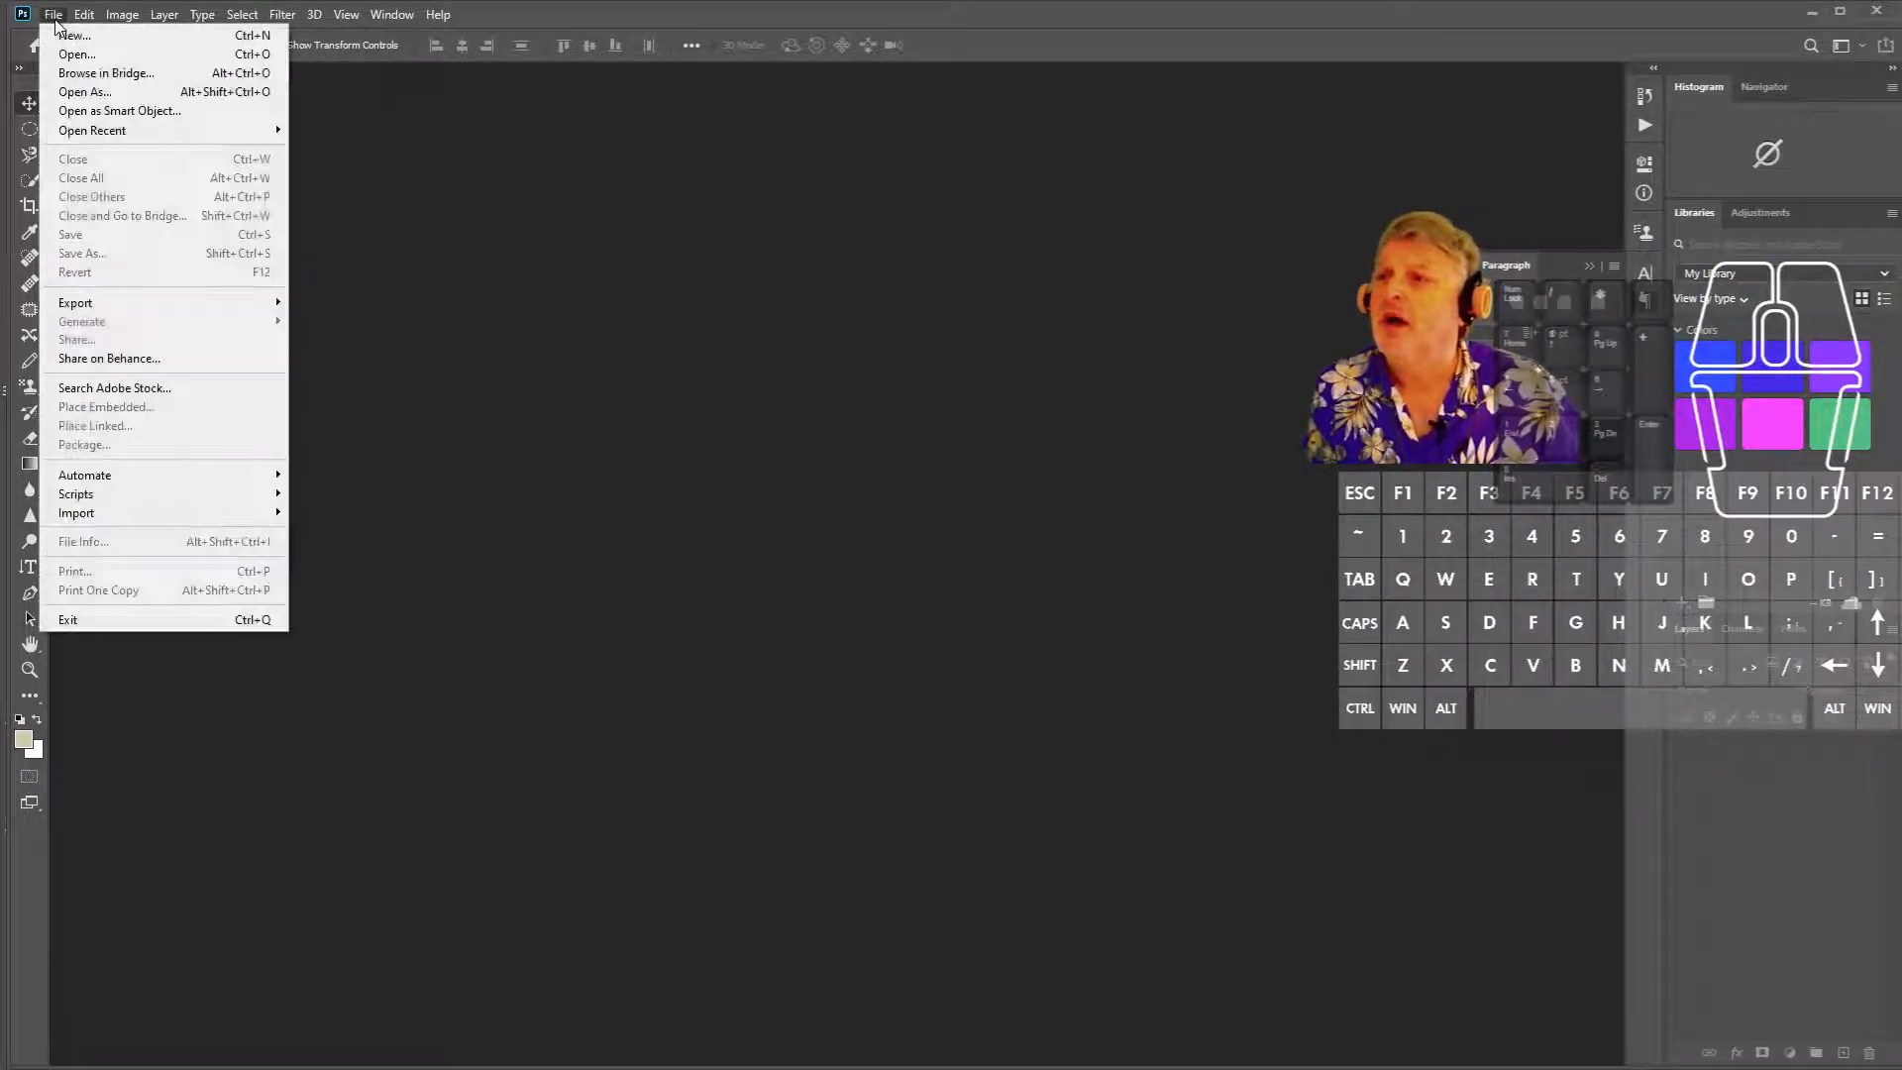
click(89, 55)
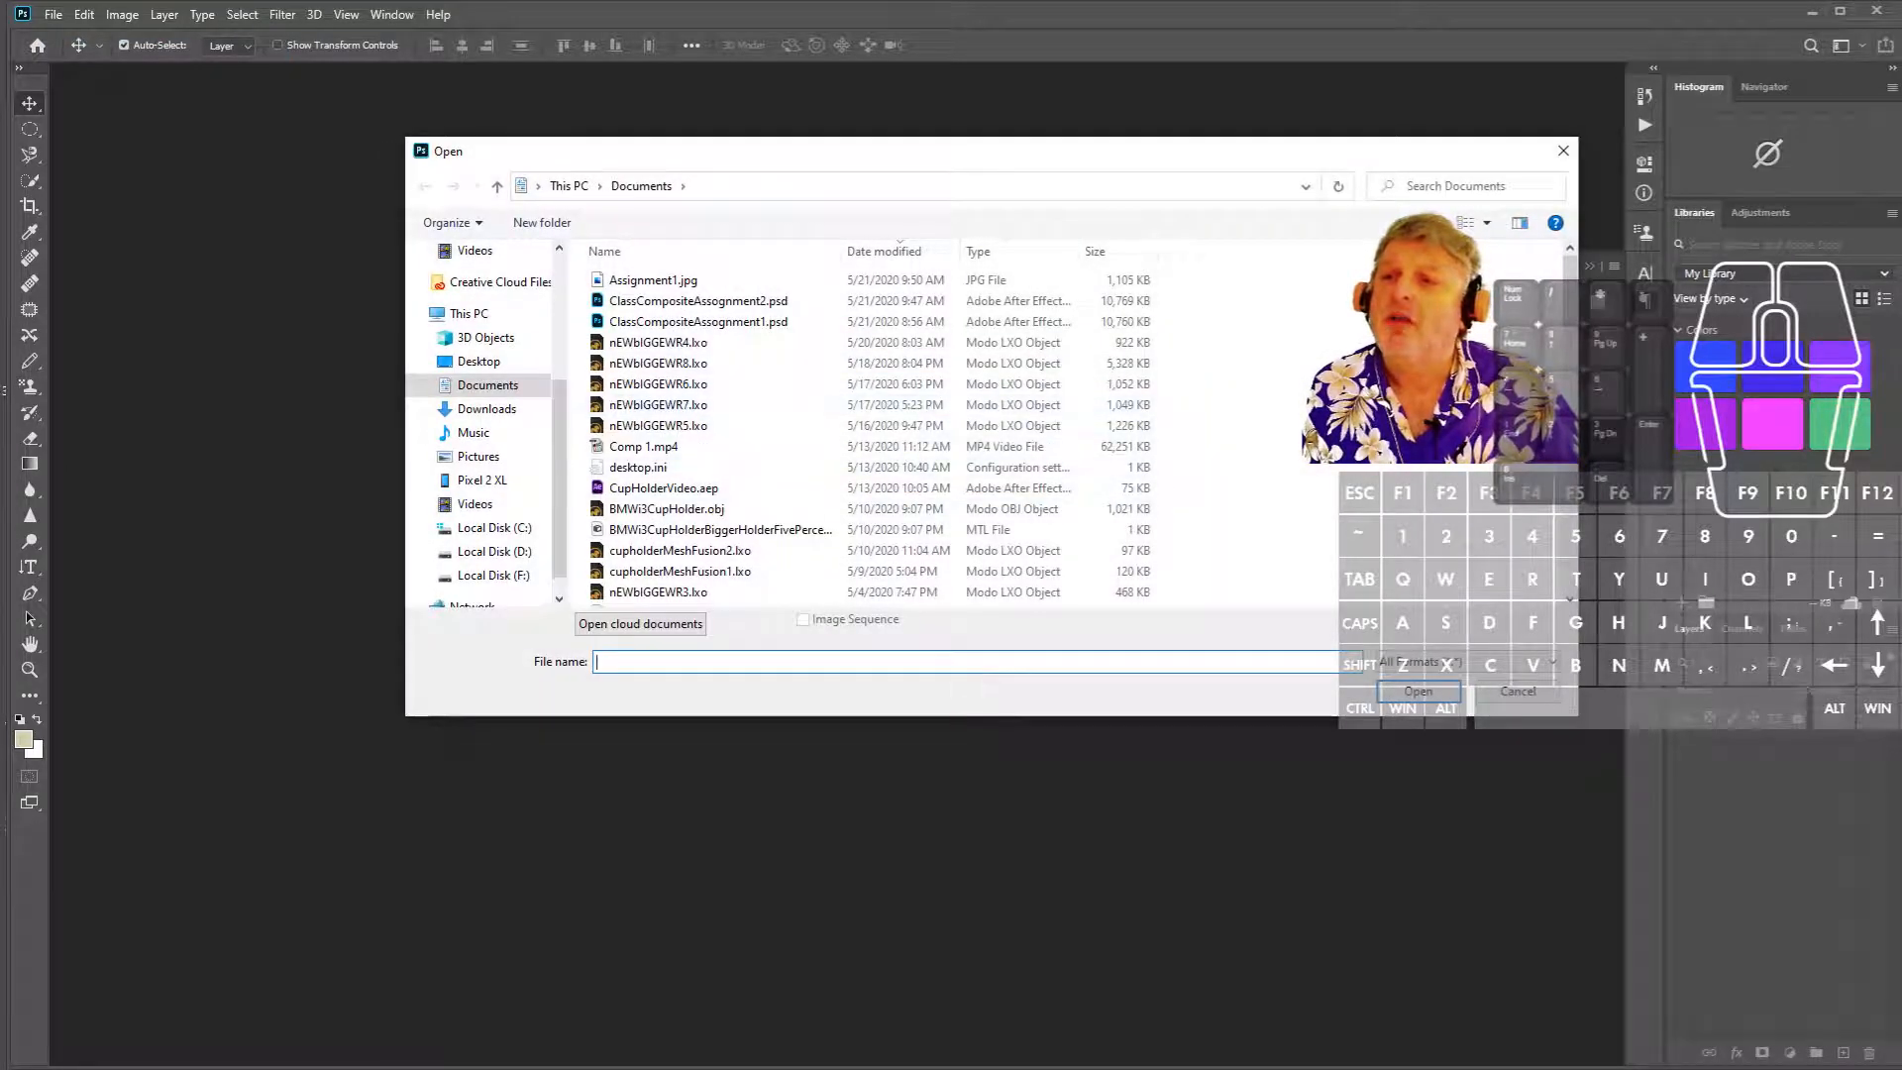
drag(1568, 291, 1577, 237)
click(733, 302)
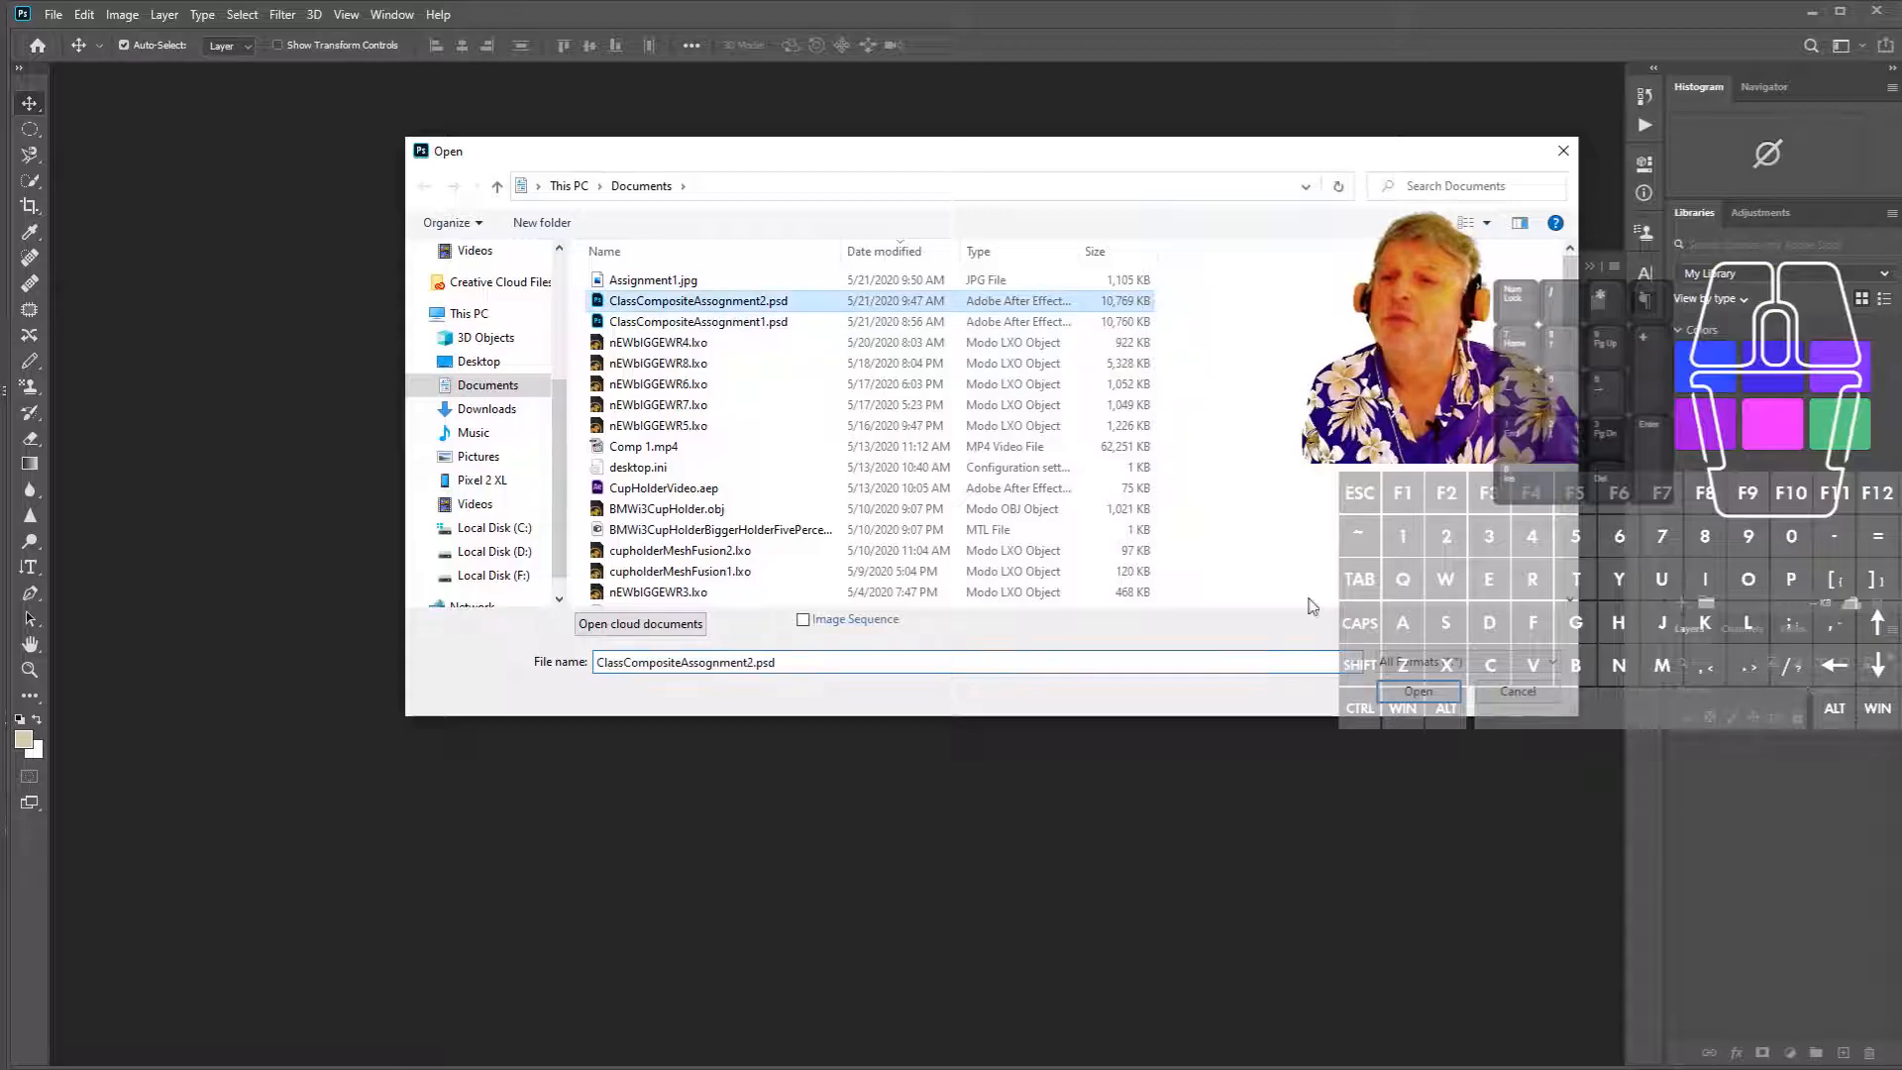
click(1426, 693)
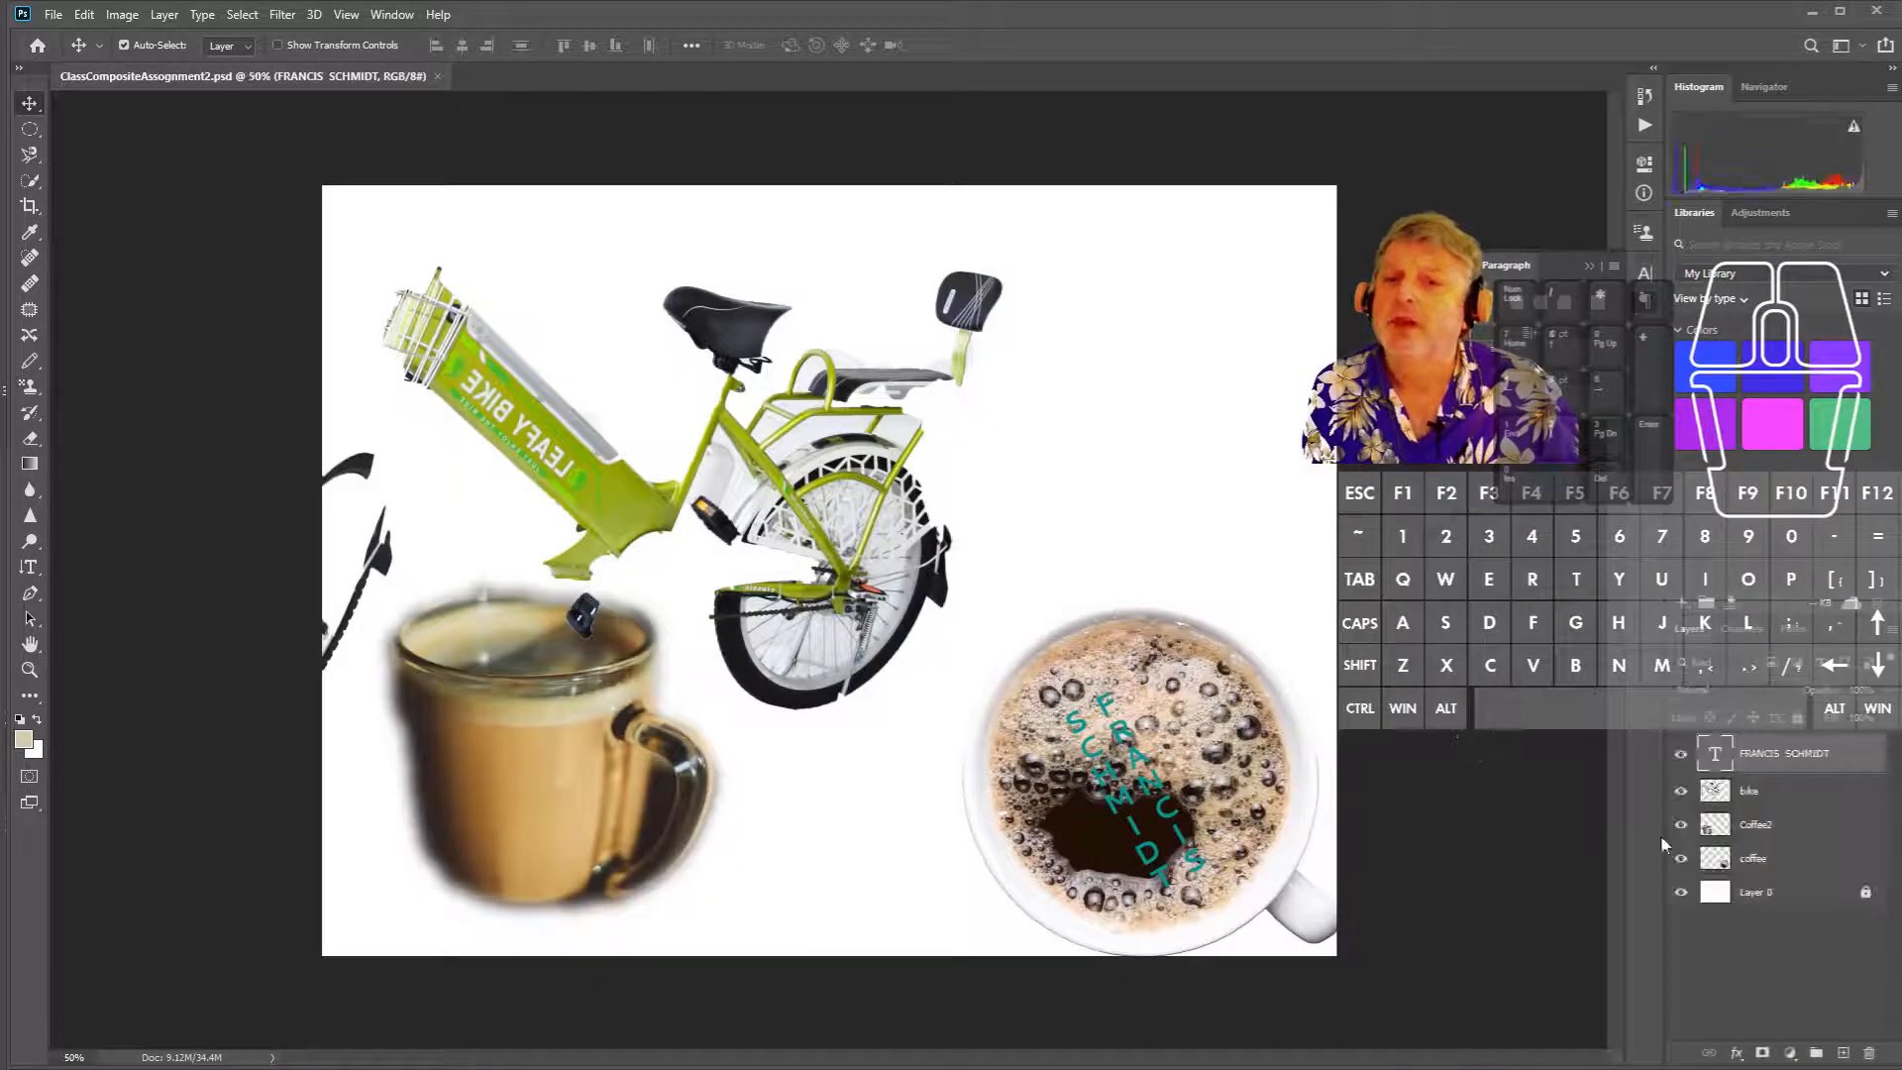
- Open Assignment1.jpg in its own tab beside the composite
click(53, 16)
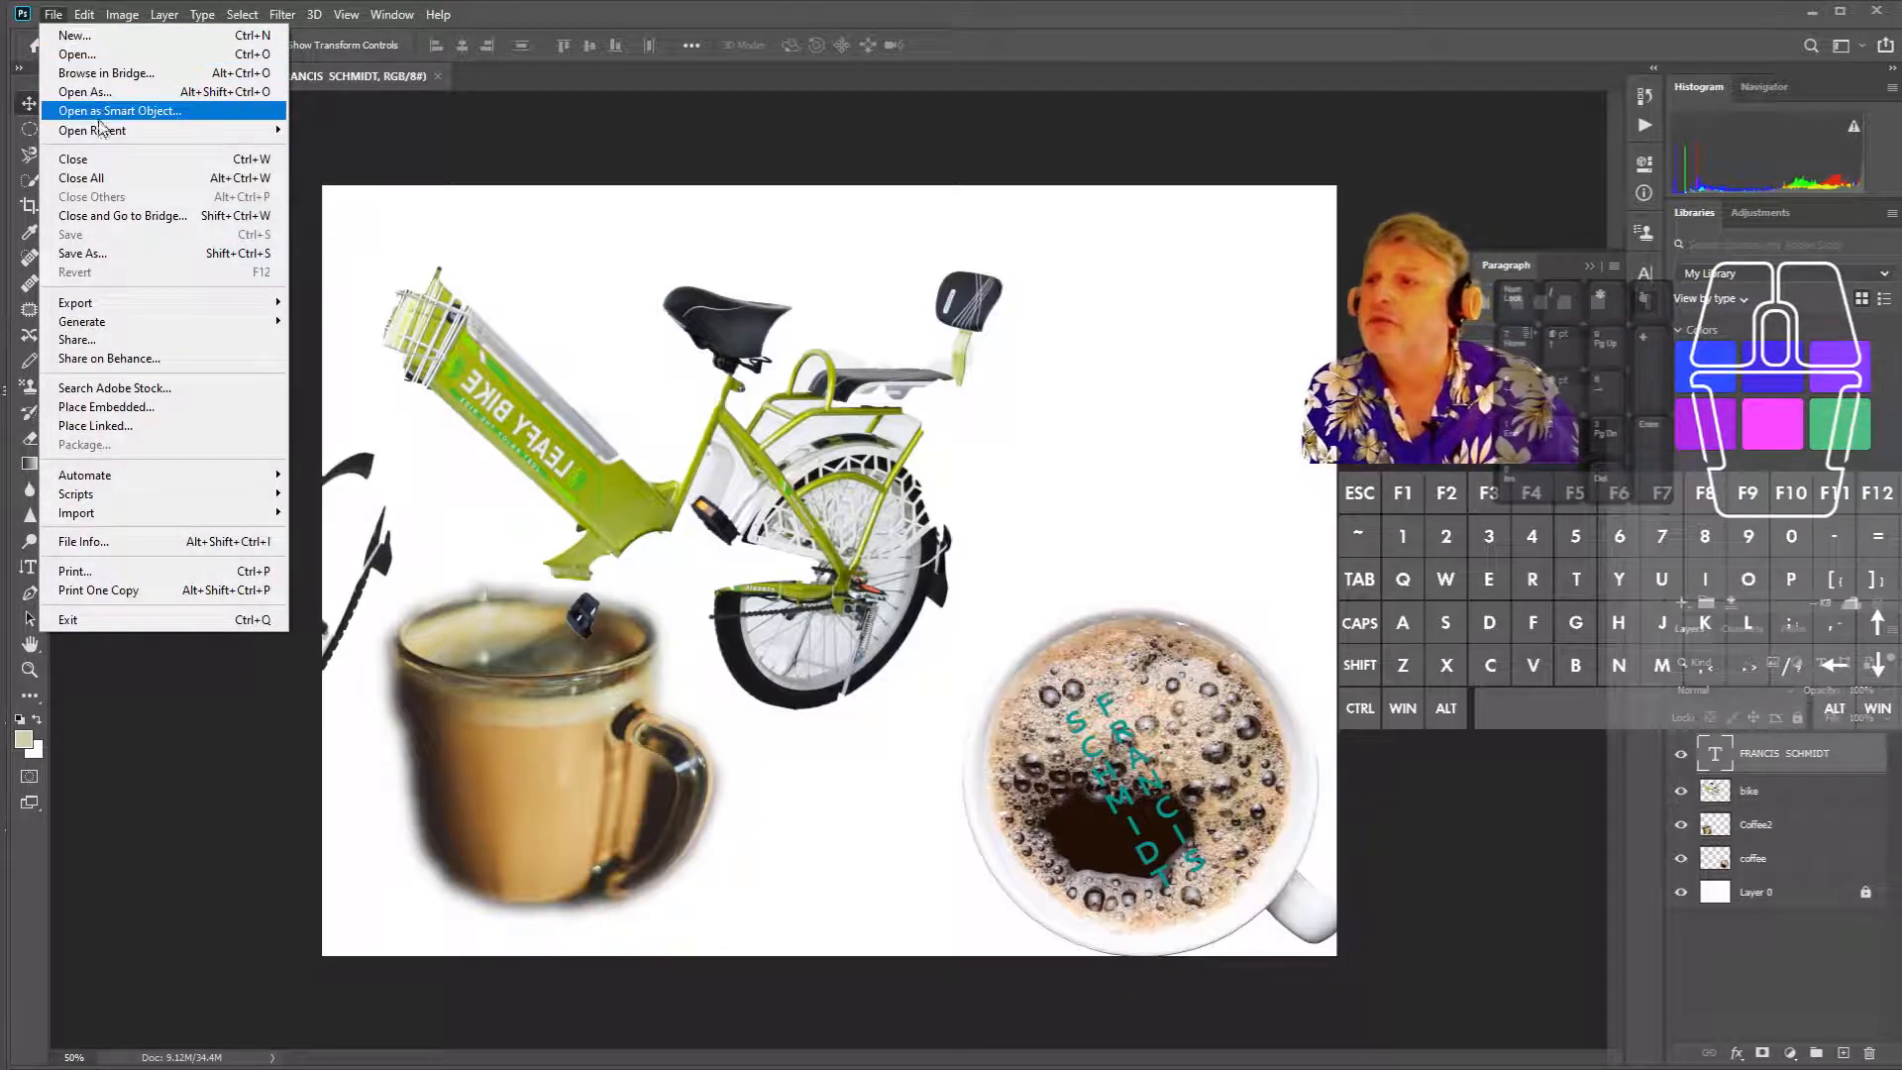
click(137, 57)
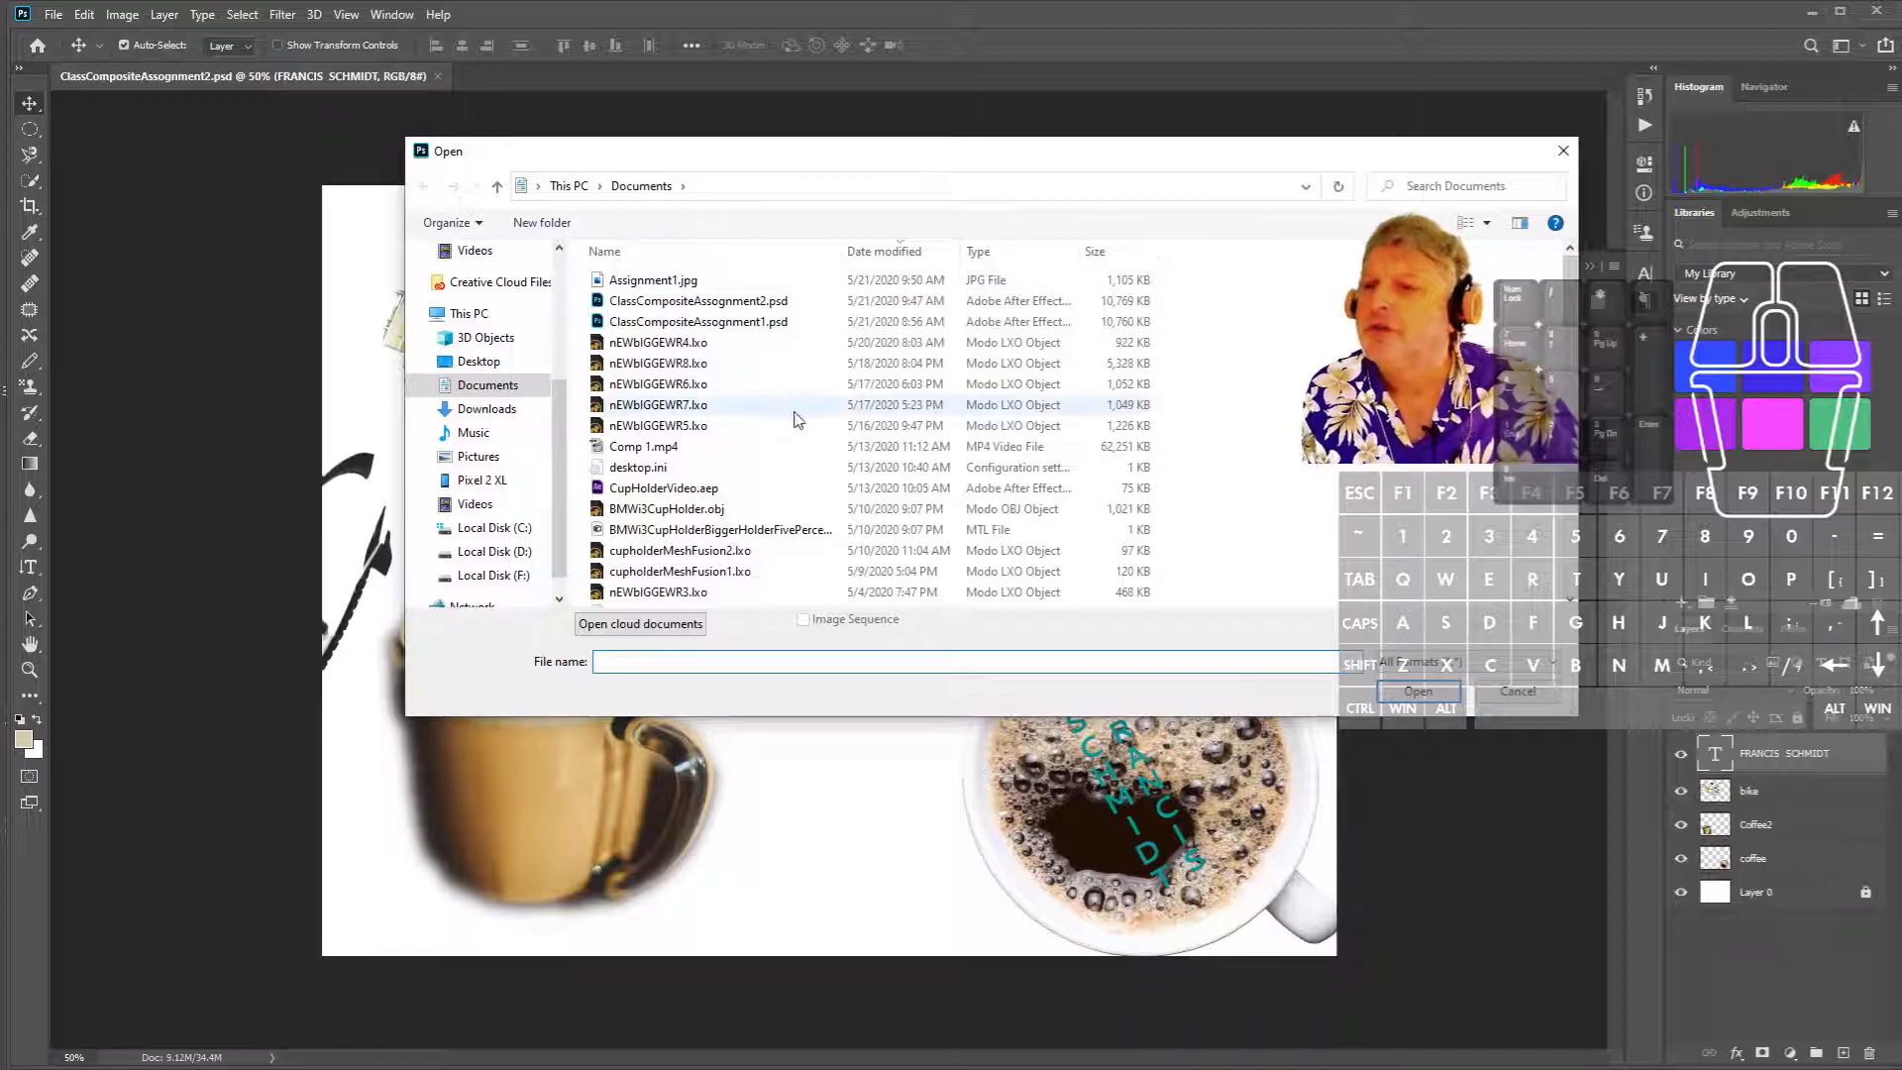
click(742, 281)
click(1418, 691)
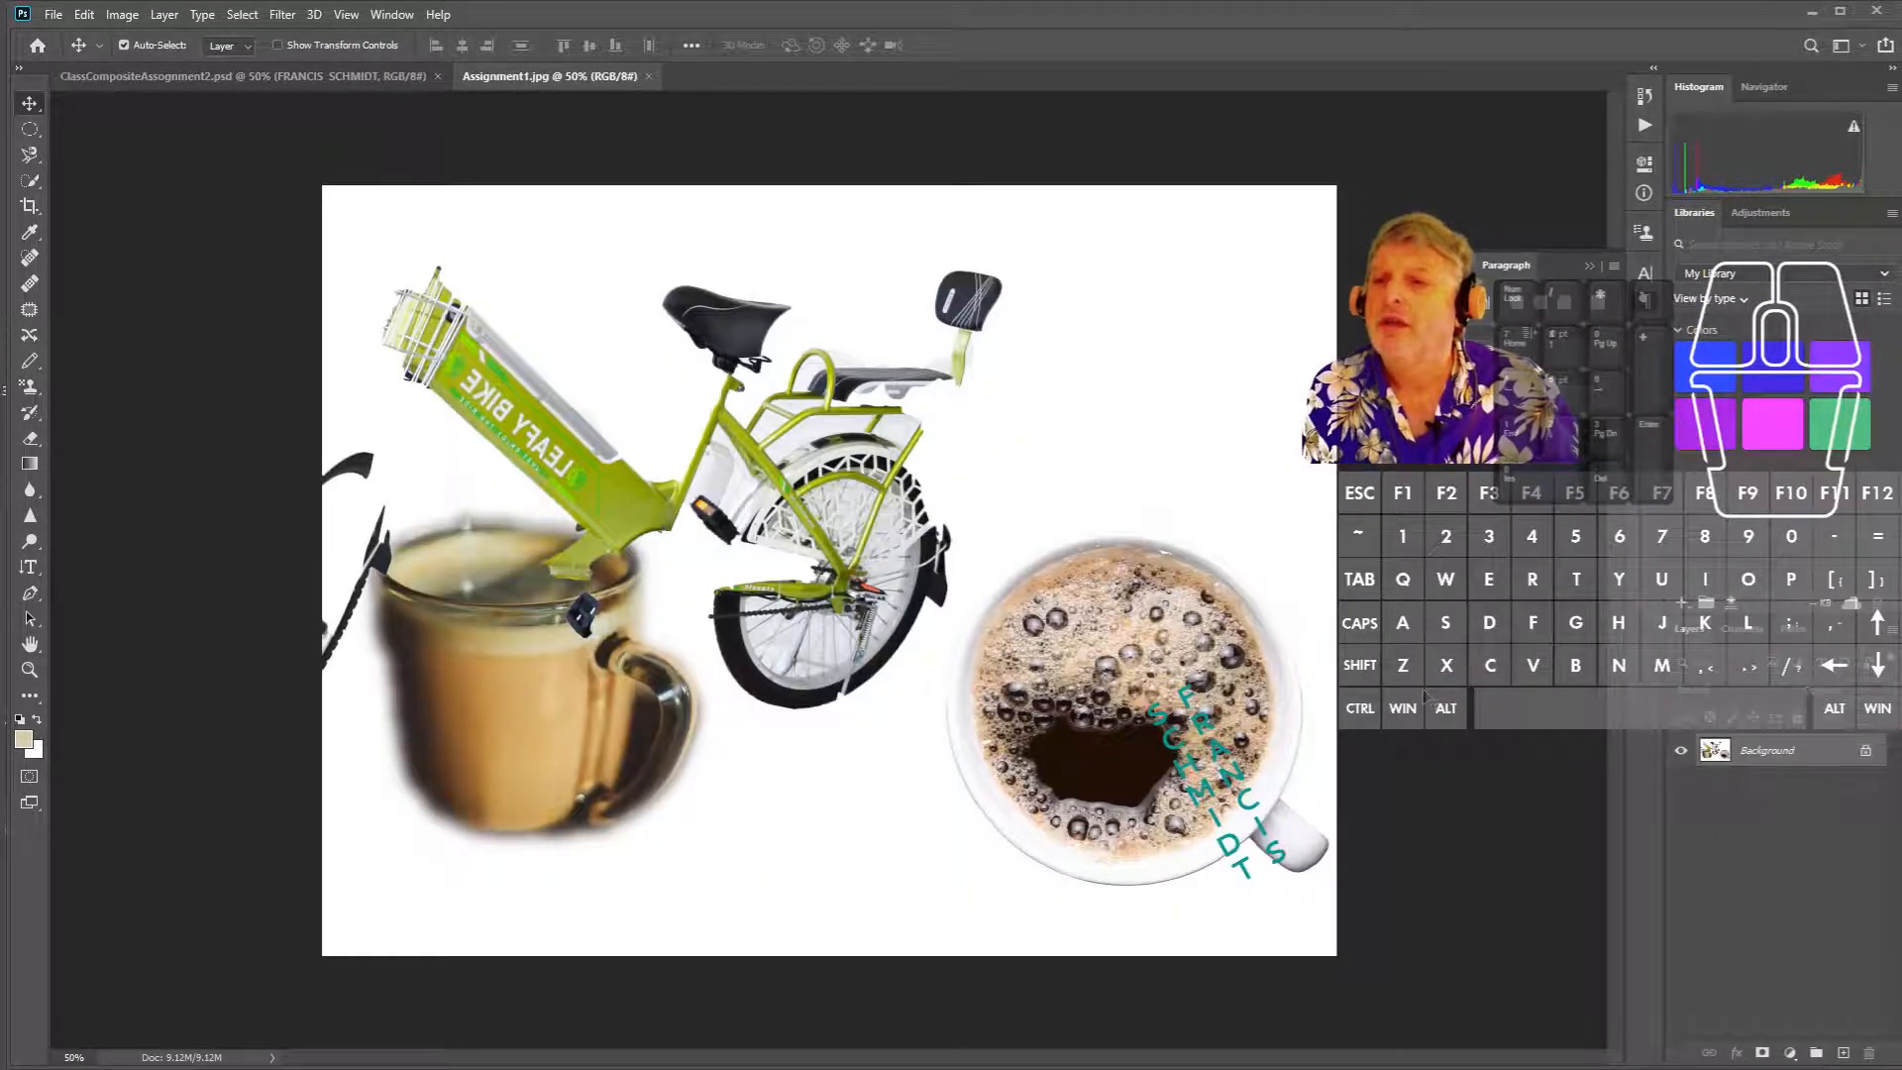
click(302, 77)
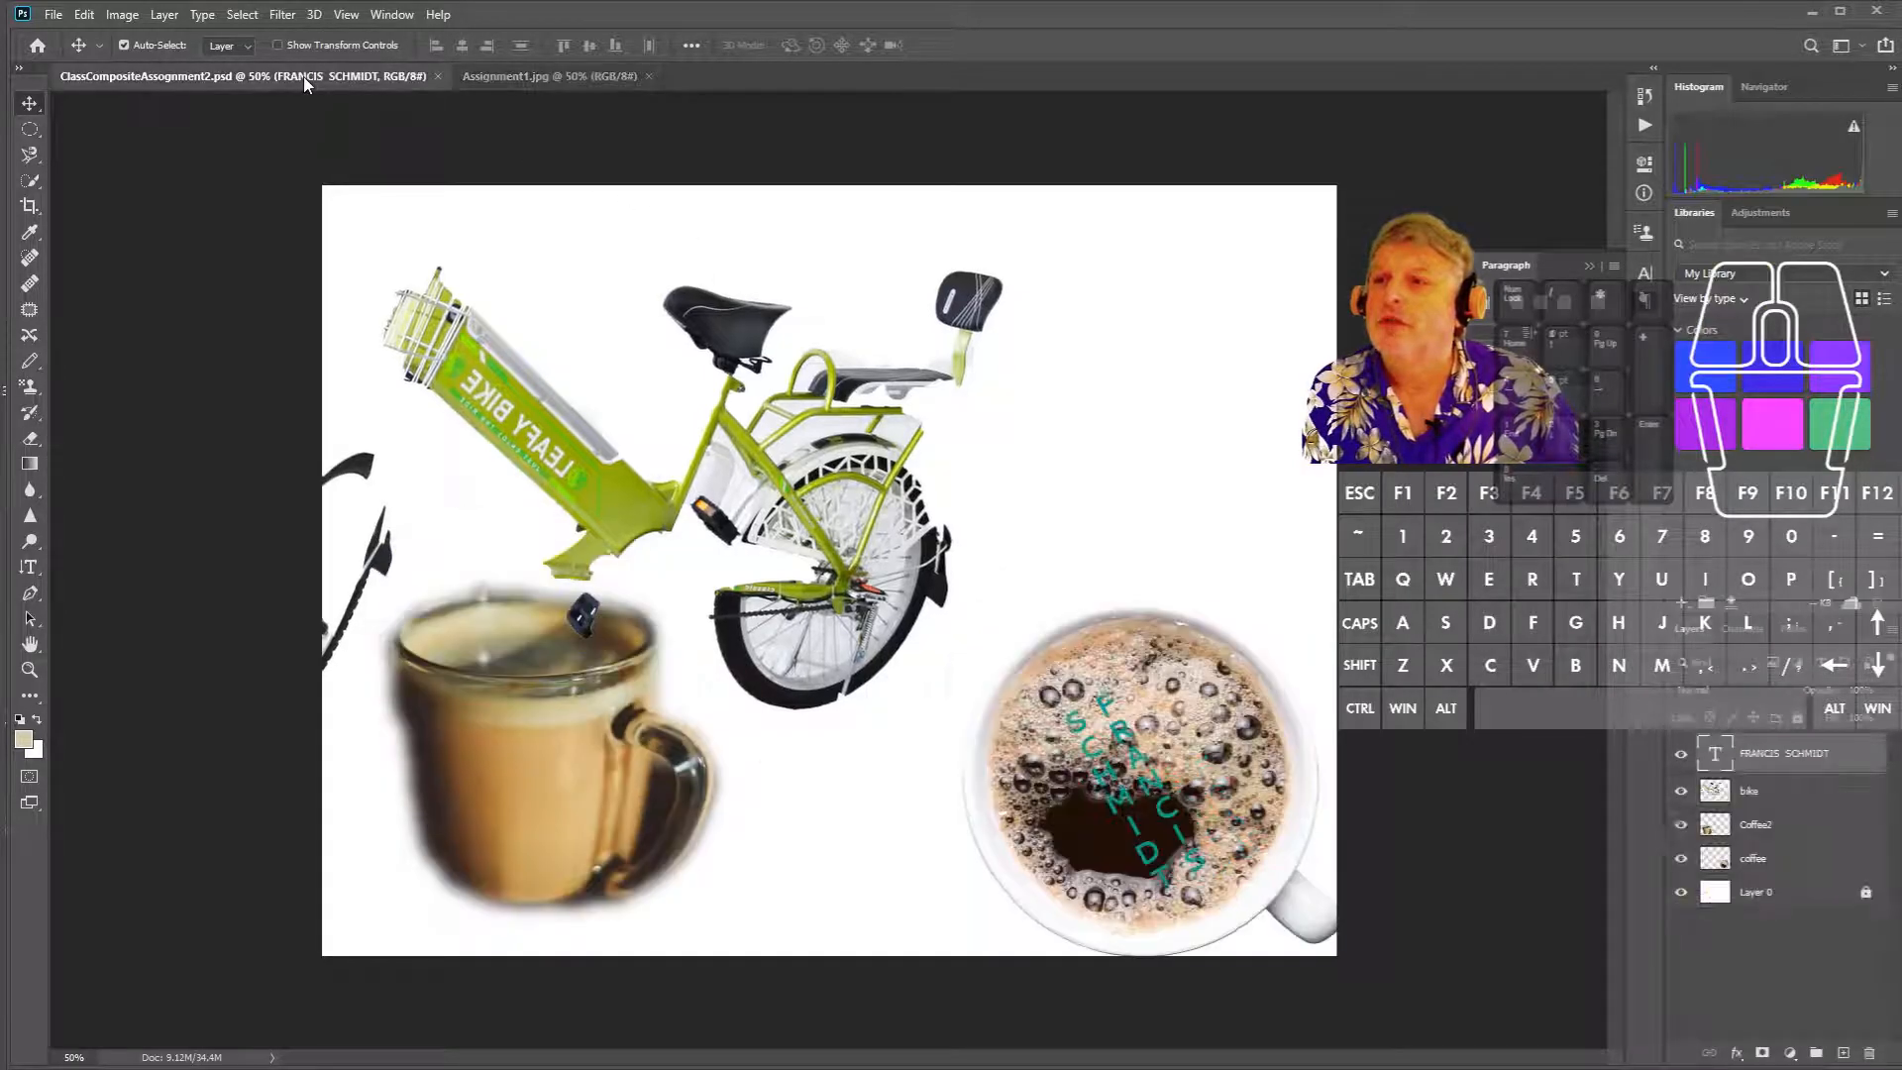
click(549, 77)
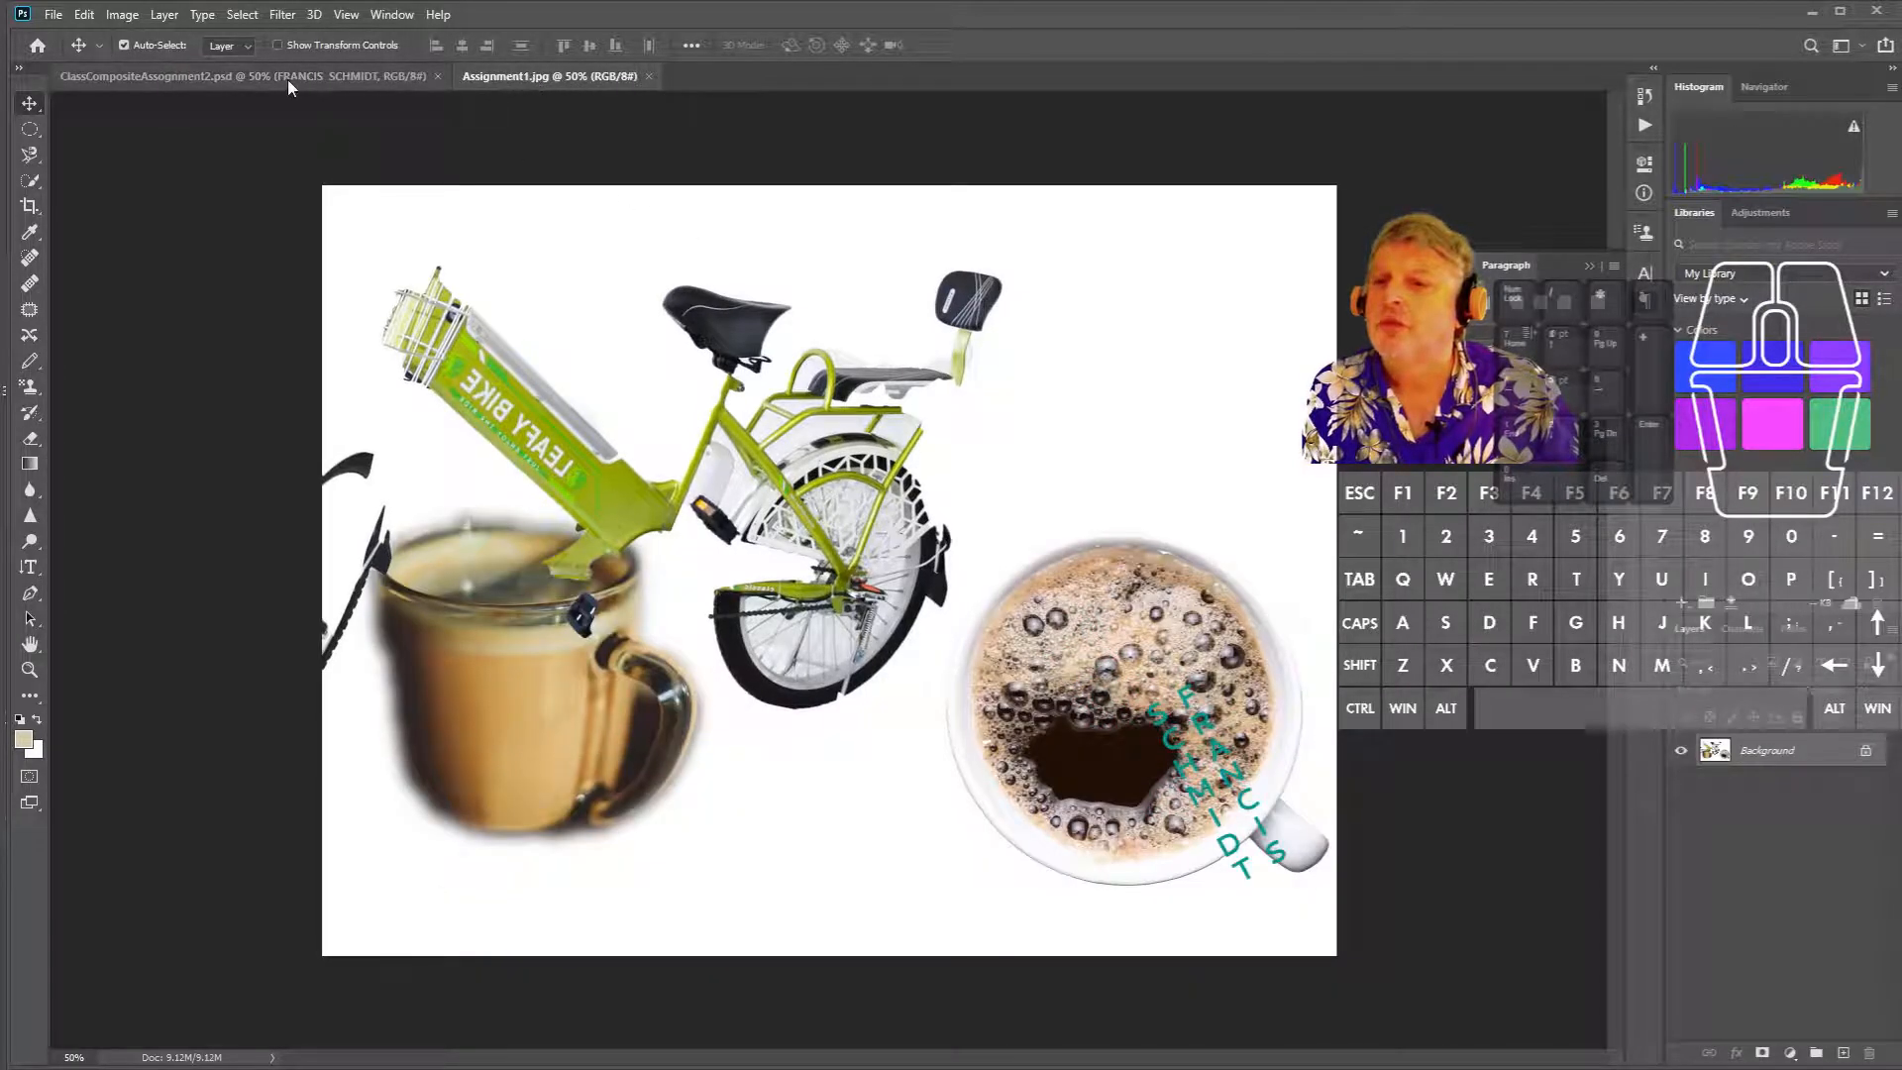
click(288, 79)
click(537, 79)
click(241, 77)
click(281, 83)
click(579, 80)
click(299, 82)
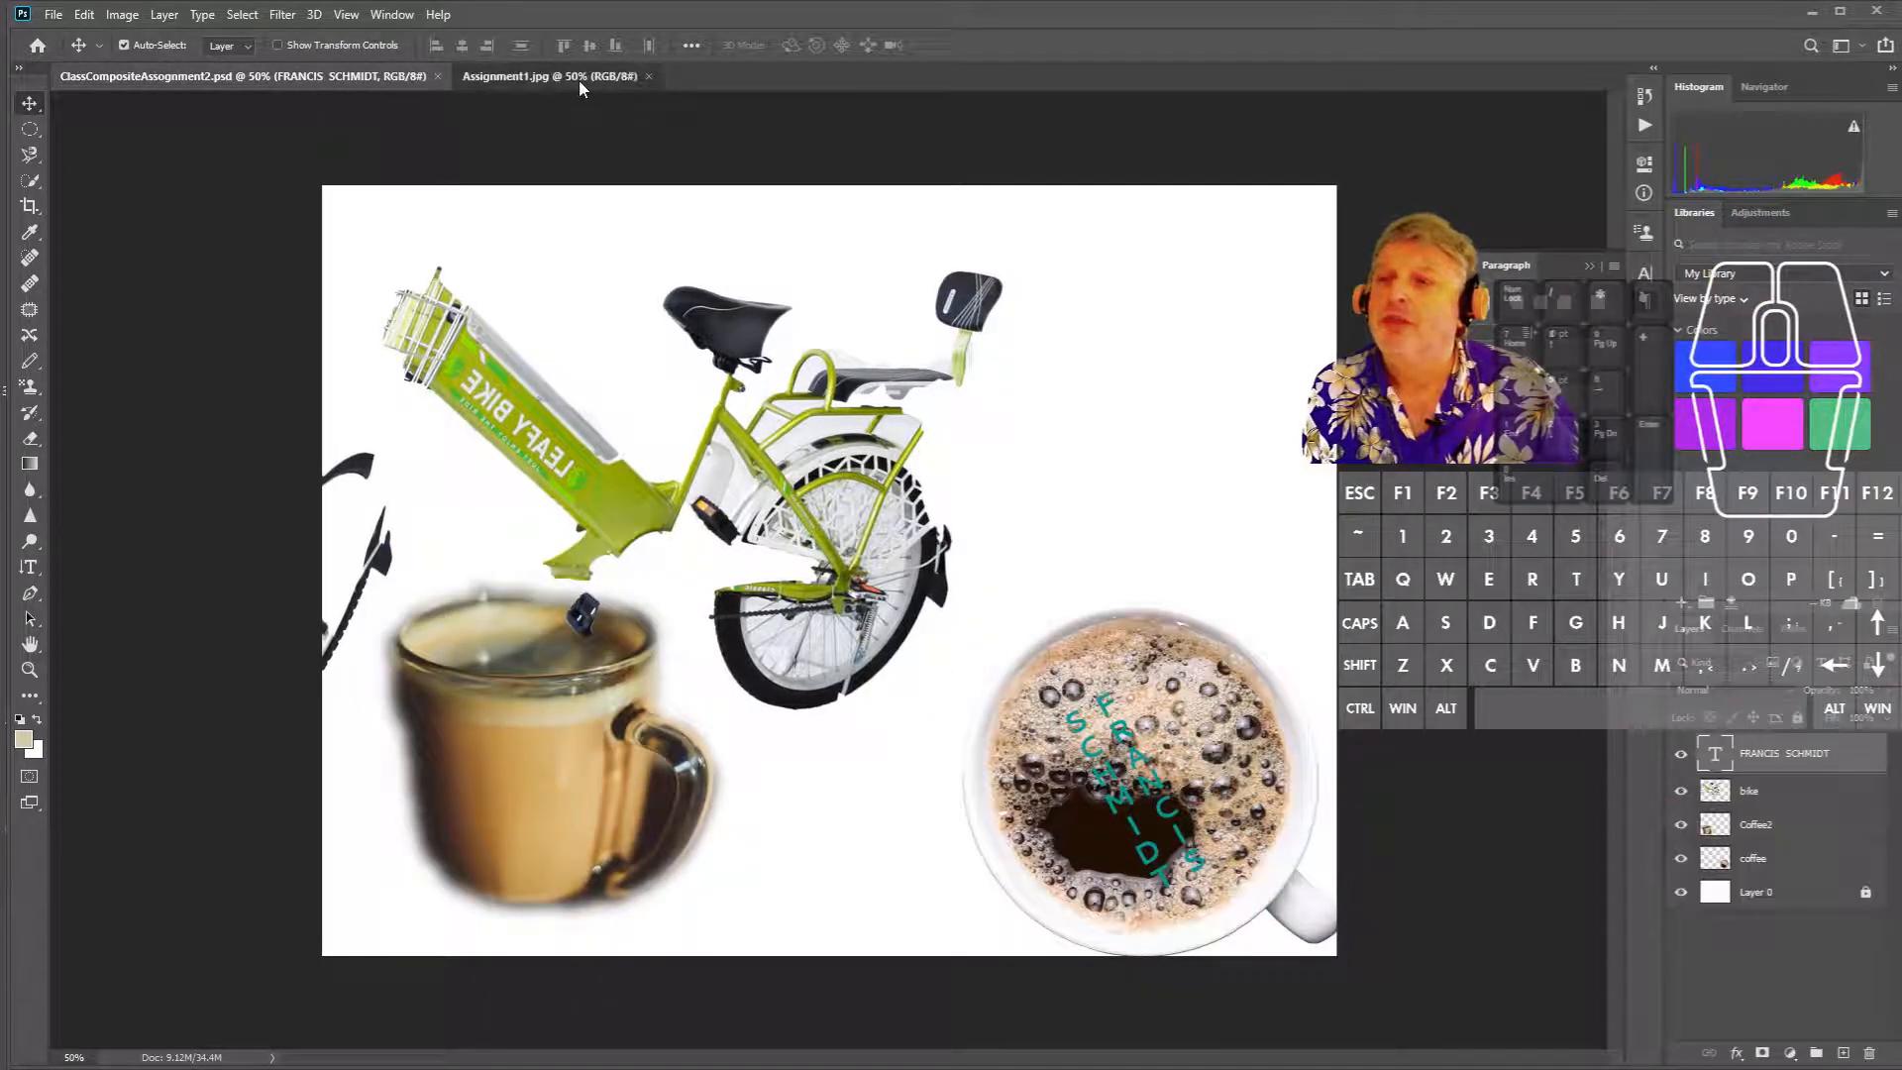
click(579, 79)
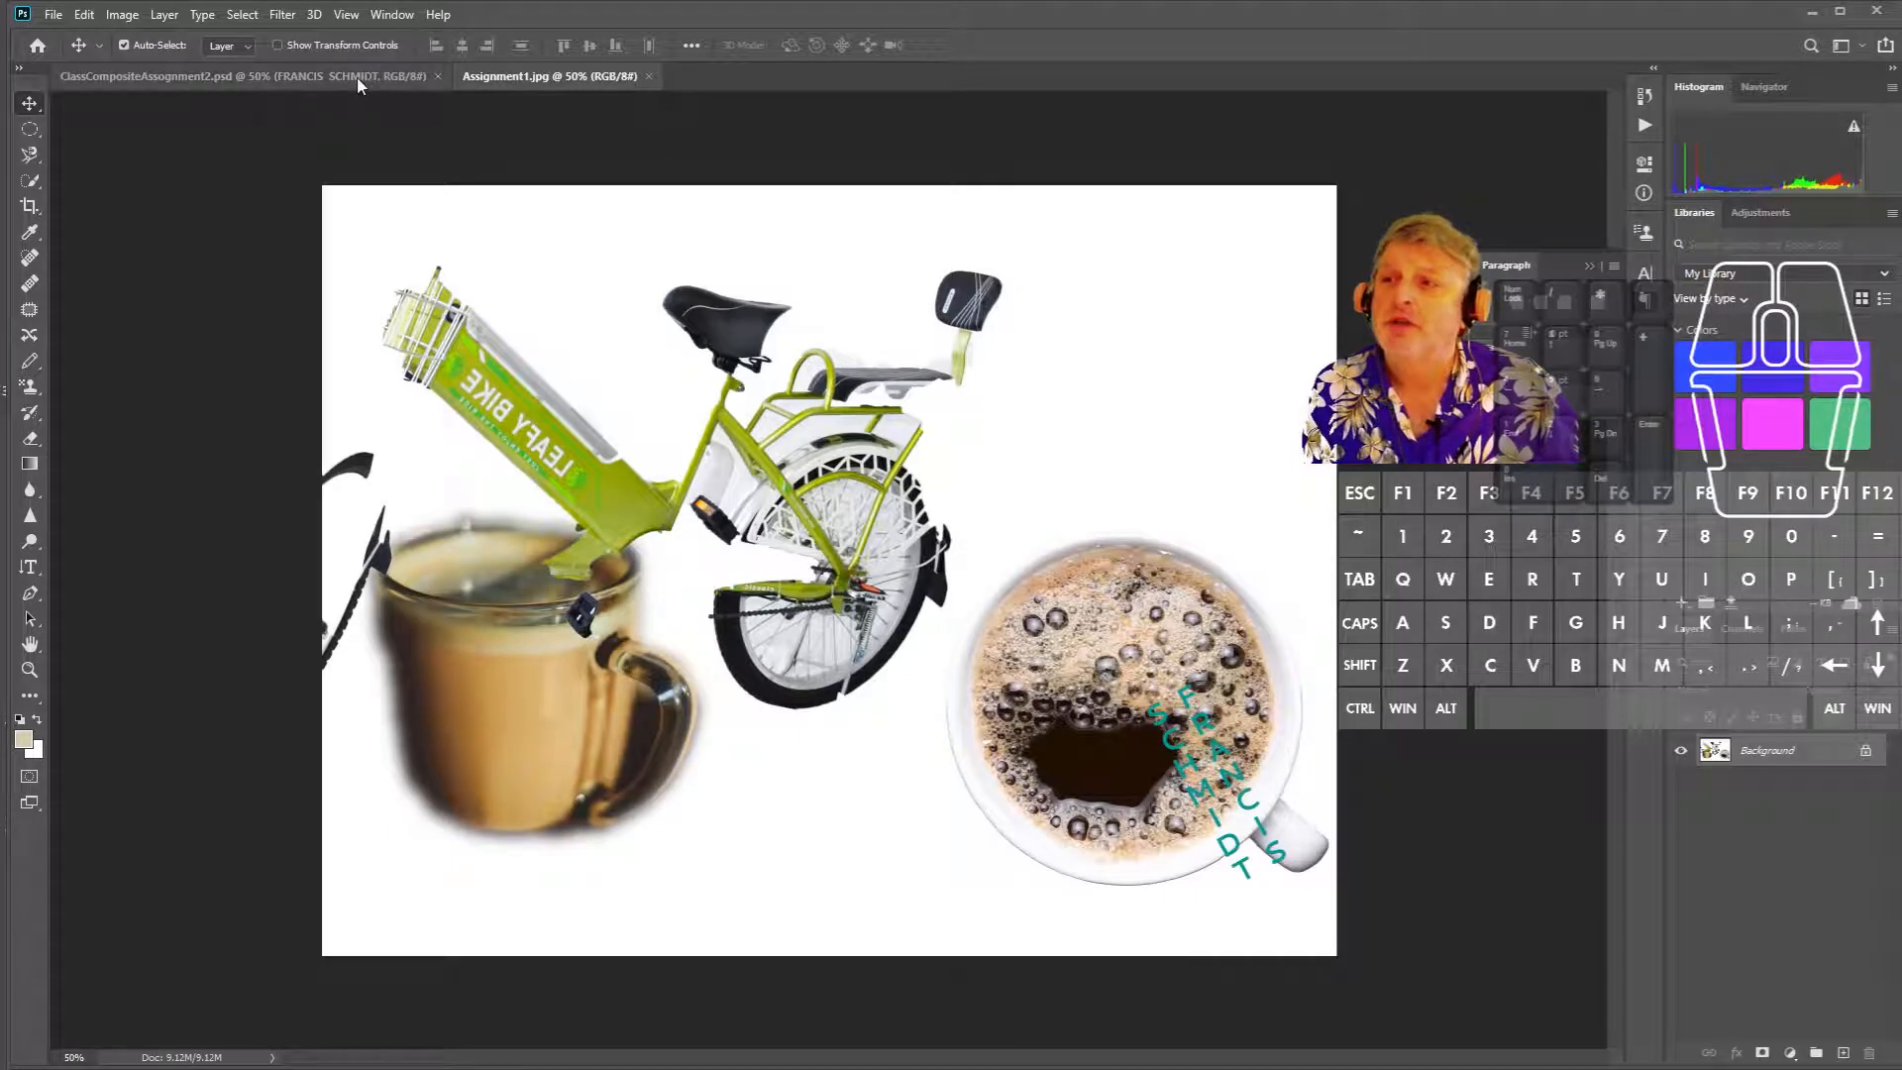
click(357, 77)
click(552, 82)
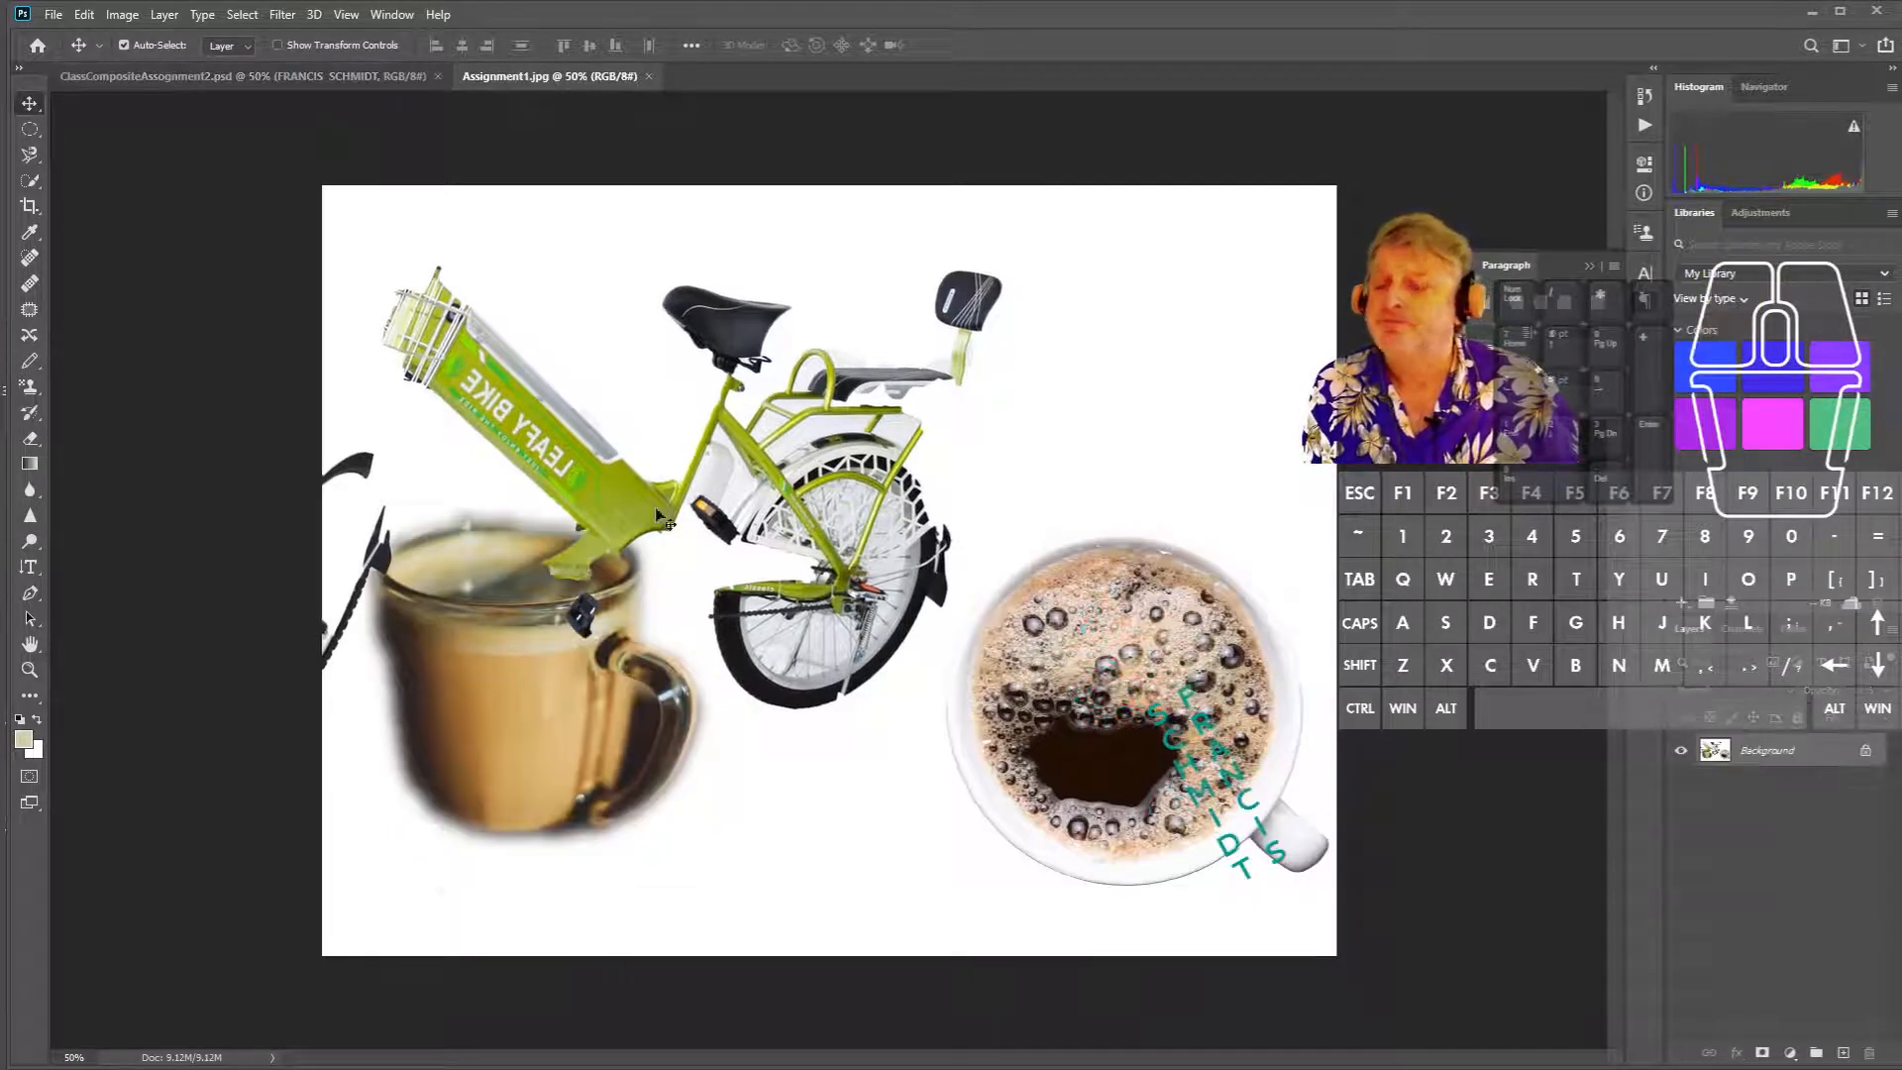
- Convert Assignment1.jpg's Background into Layer 0 and shift it slightly left and down
scroll(736, 513, up, 5)
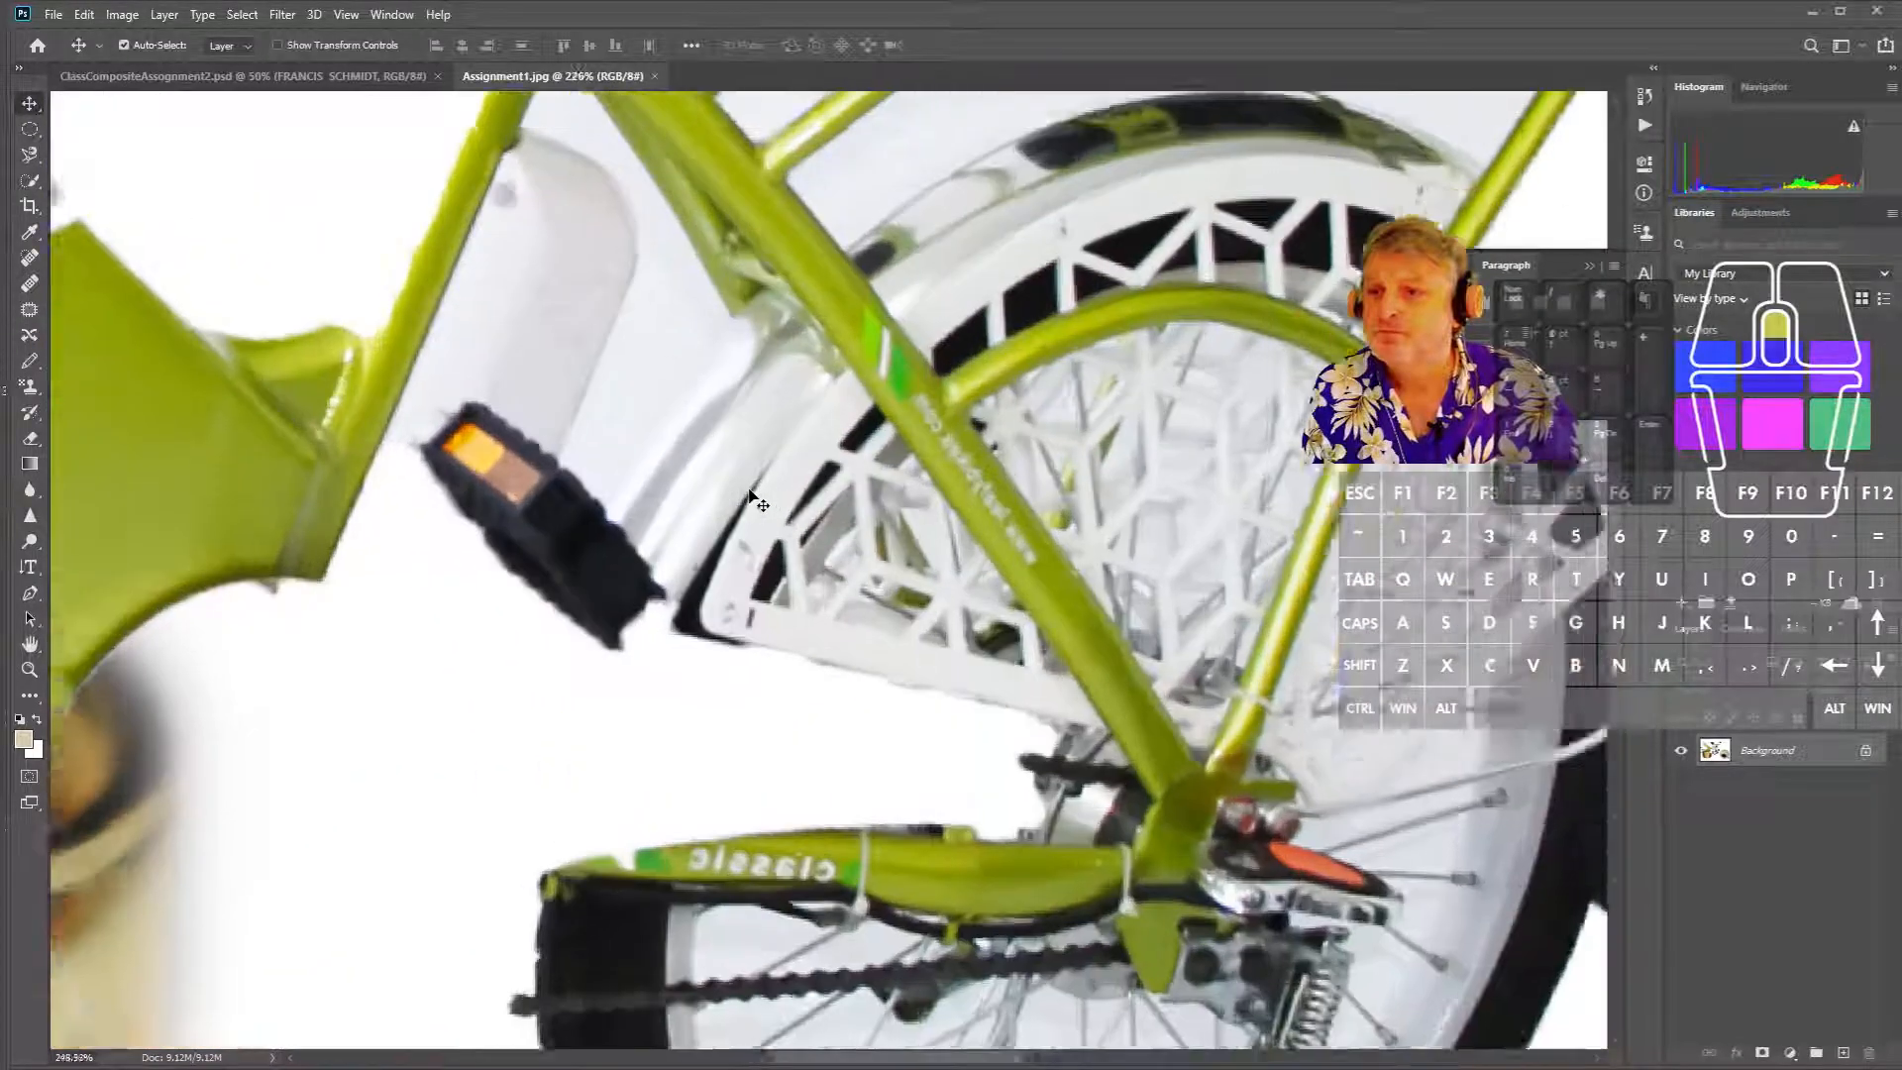
scroll(753, 498, up, 4)
drag(1052, 428, 1058, 255)
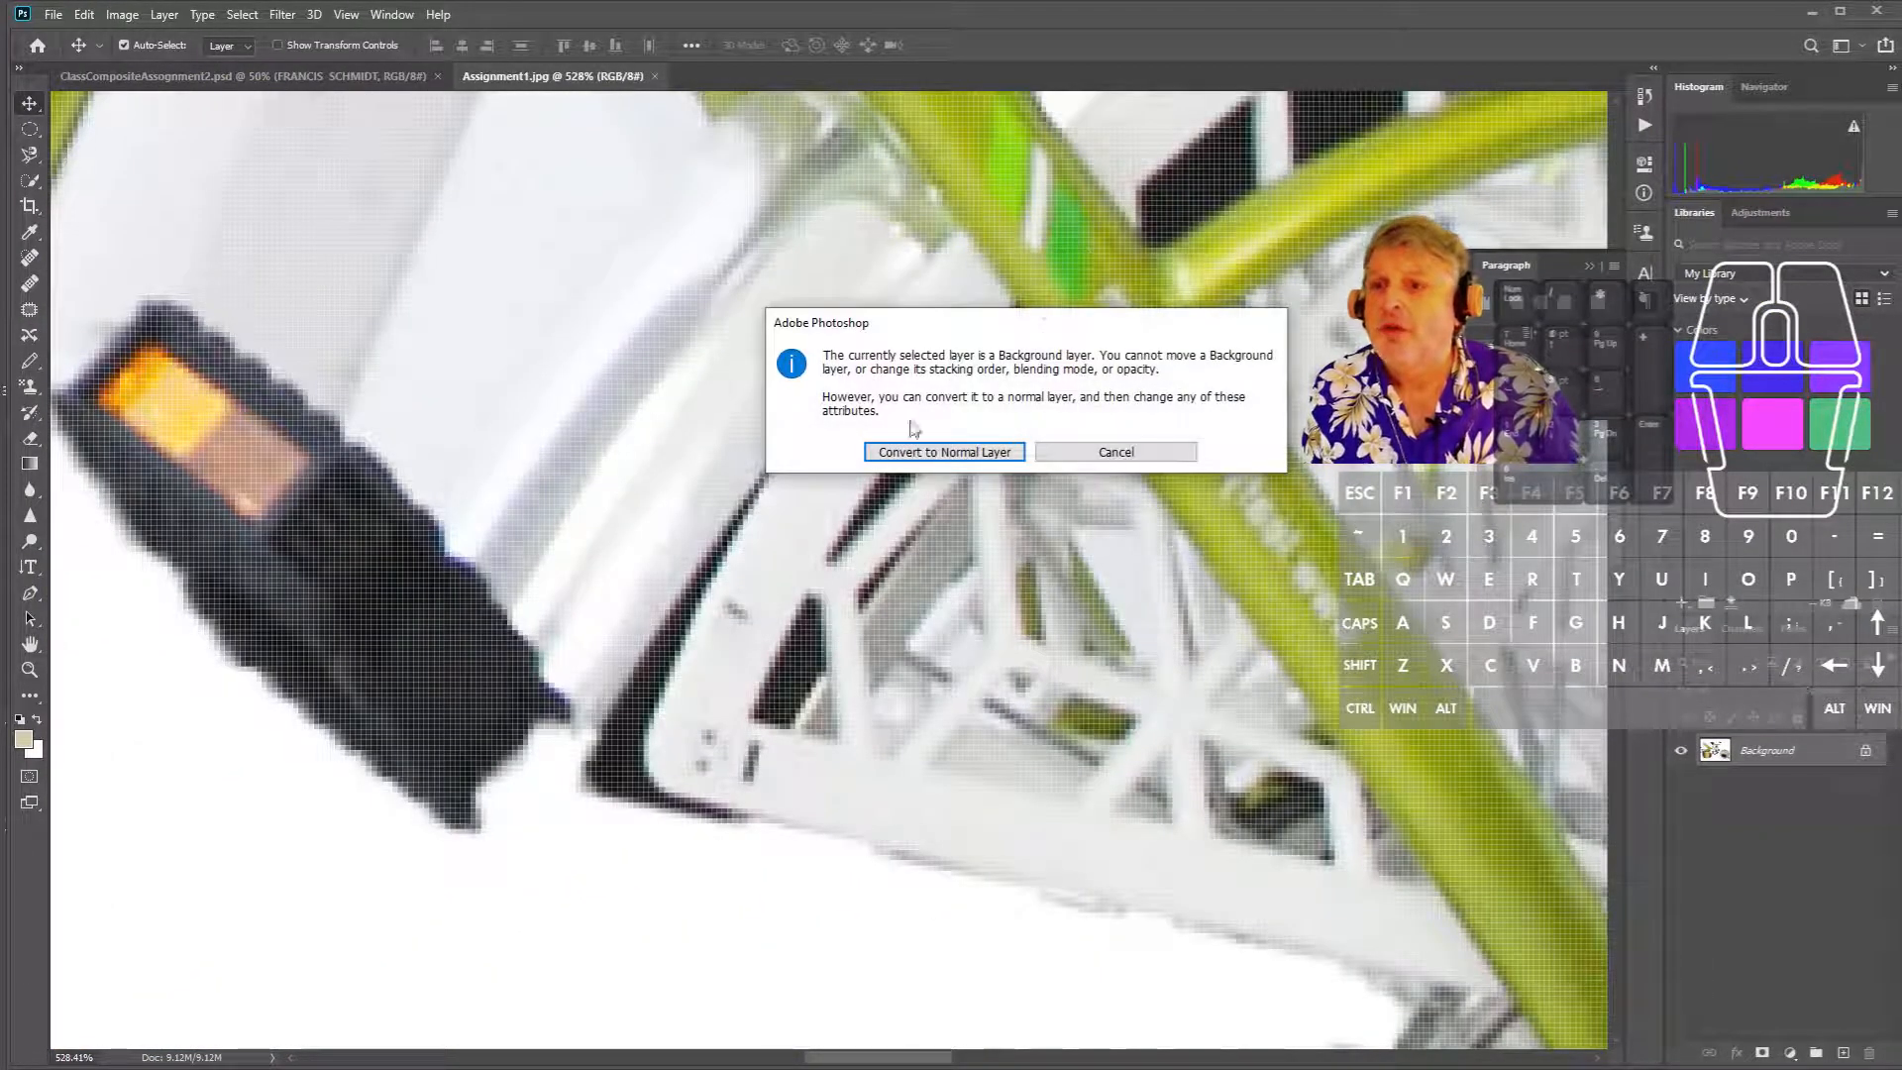
click(1116, 451)
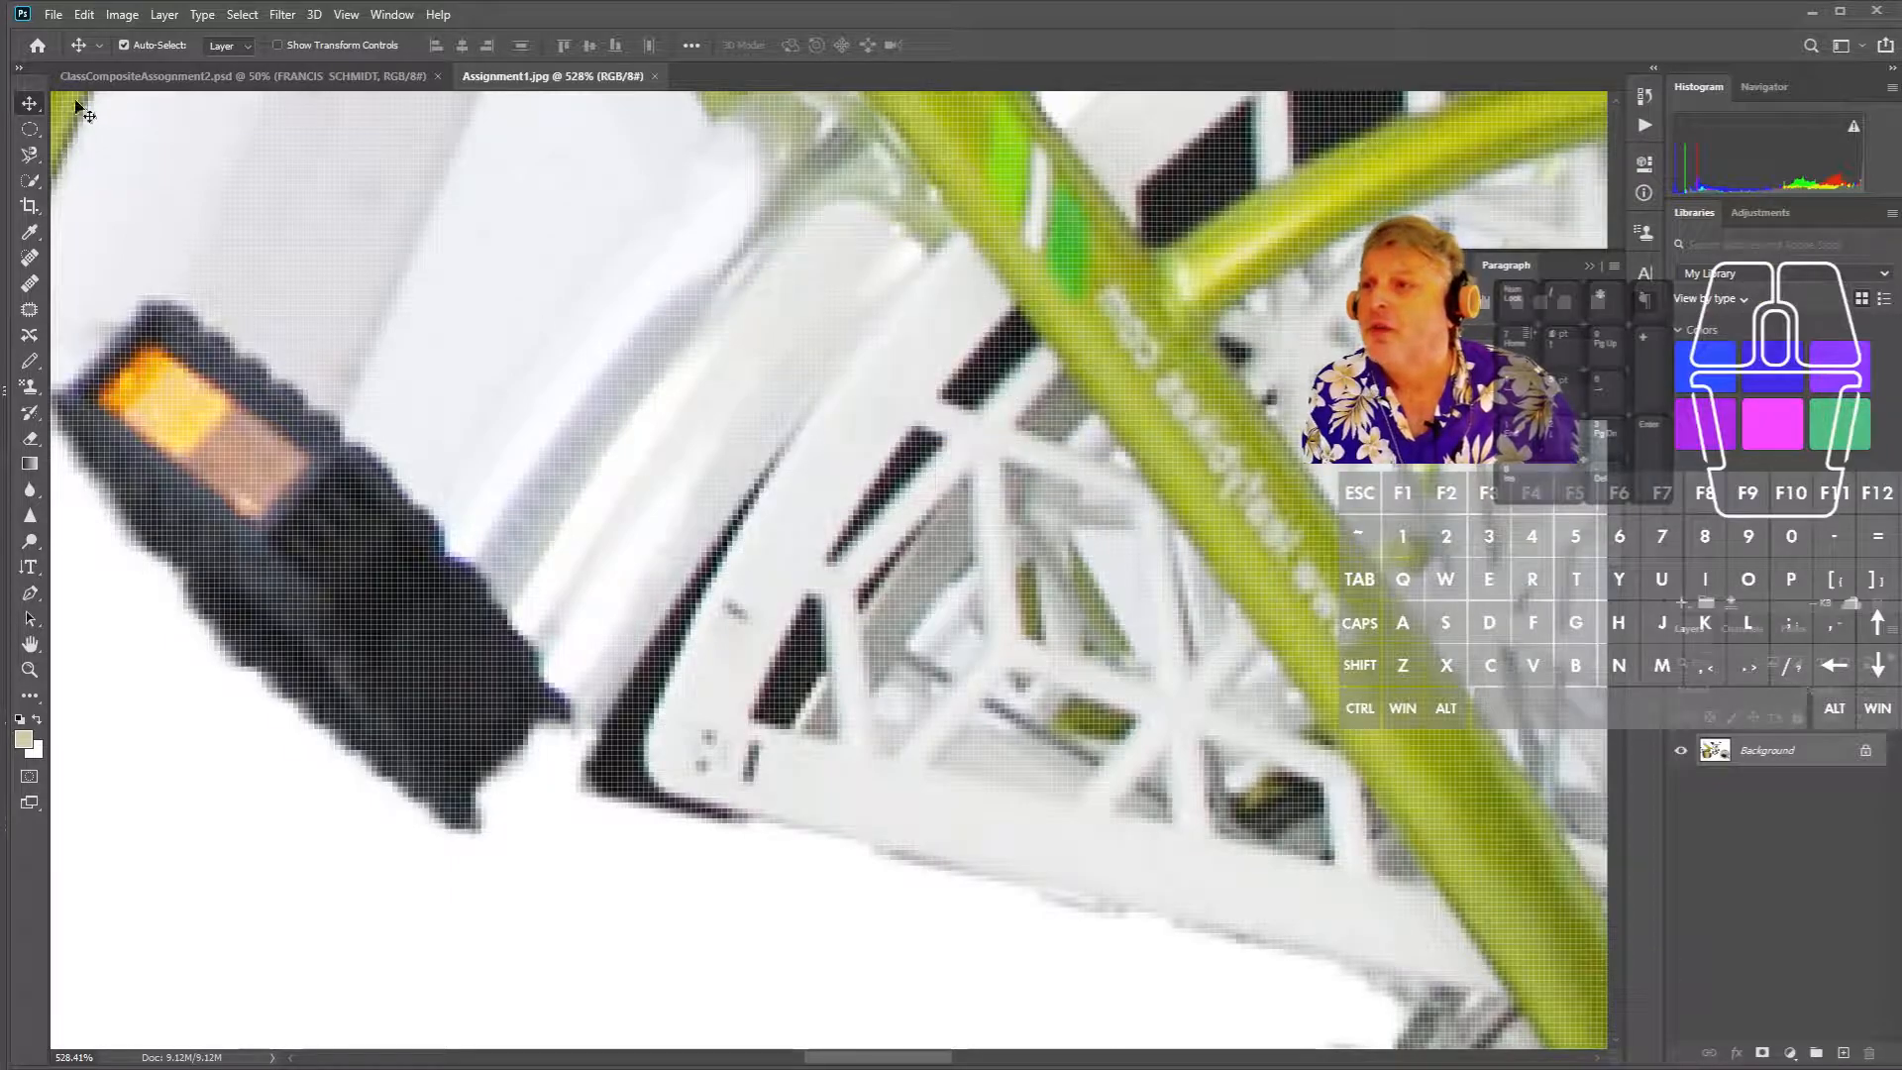
drag(1023, 544, 980, 616)
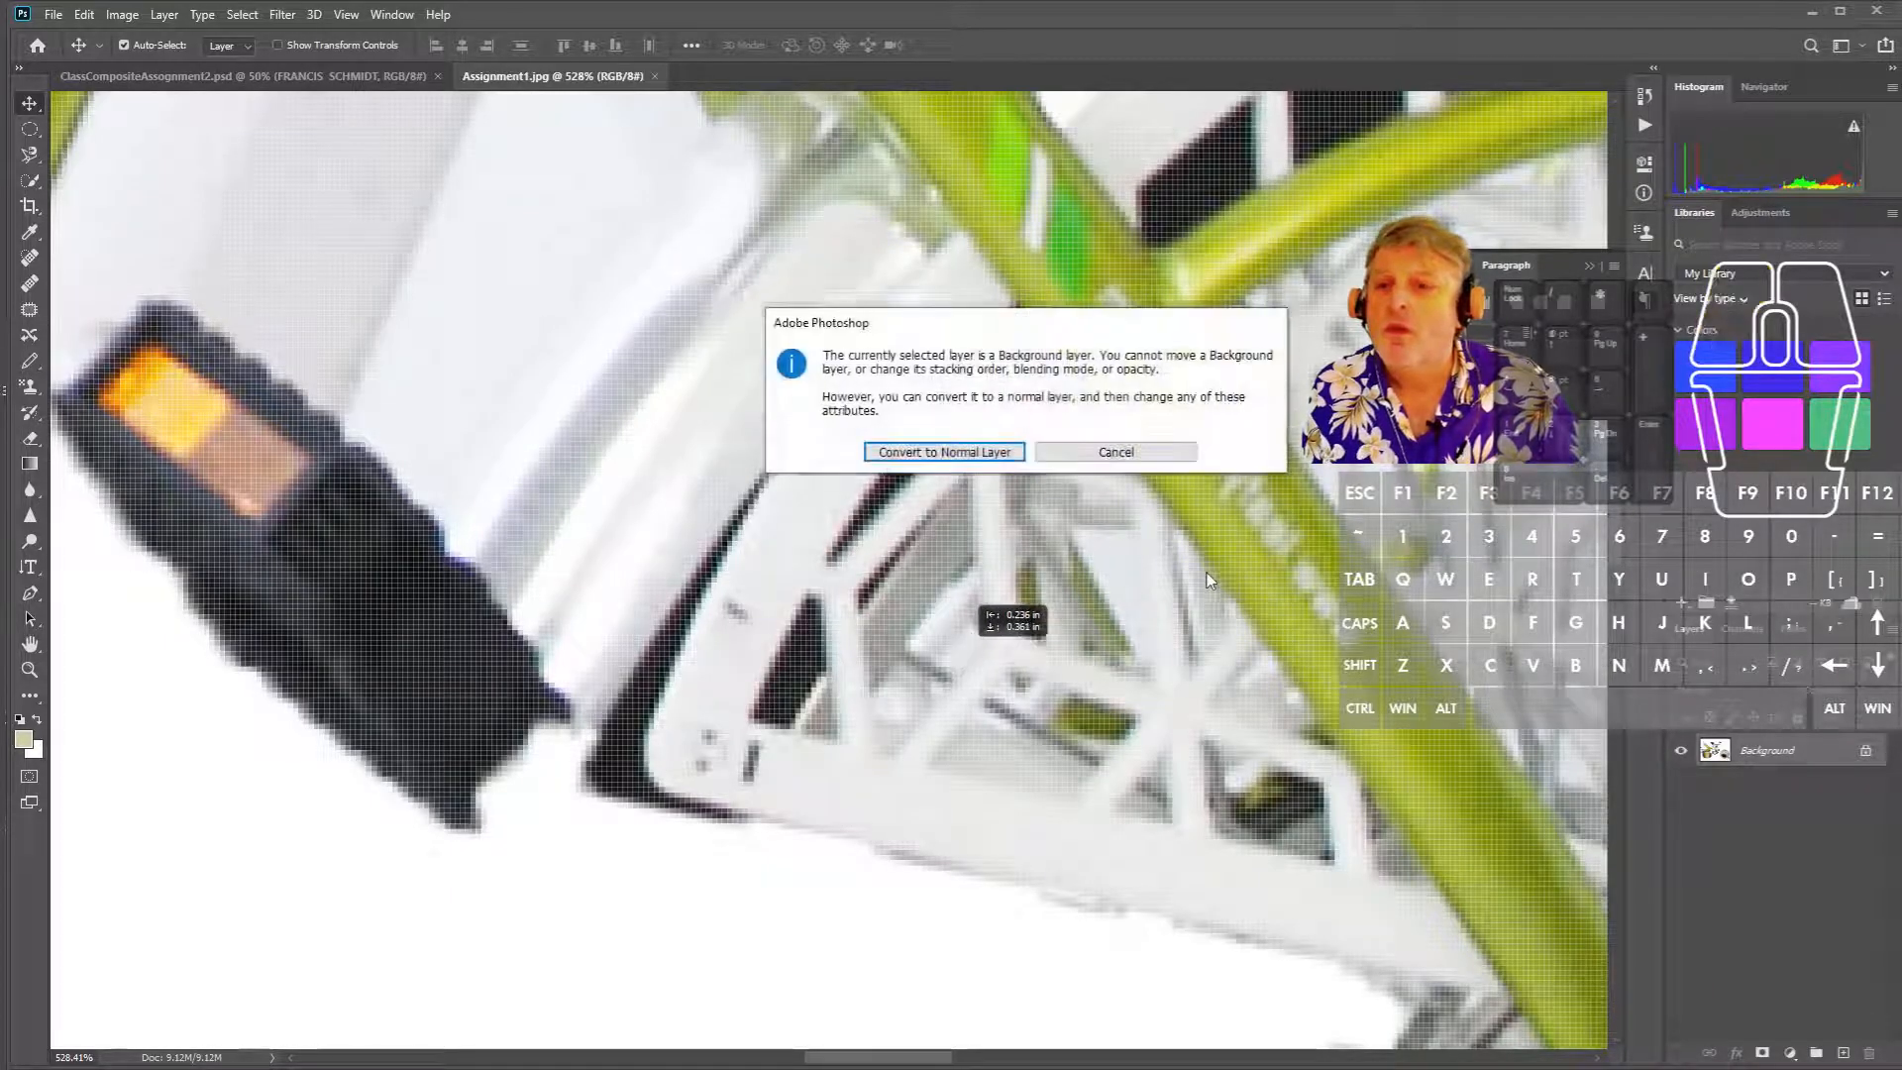
click(944, 451)
drag(1139, 457, 763, 832)
drag(1169, 507, 826, 727)
- Zoom Assignment1.jpg to 1250%, then return to the class composite document
scroll(1117, 585, up, 5)
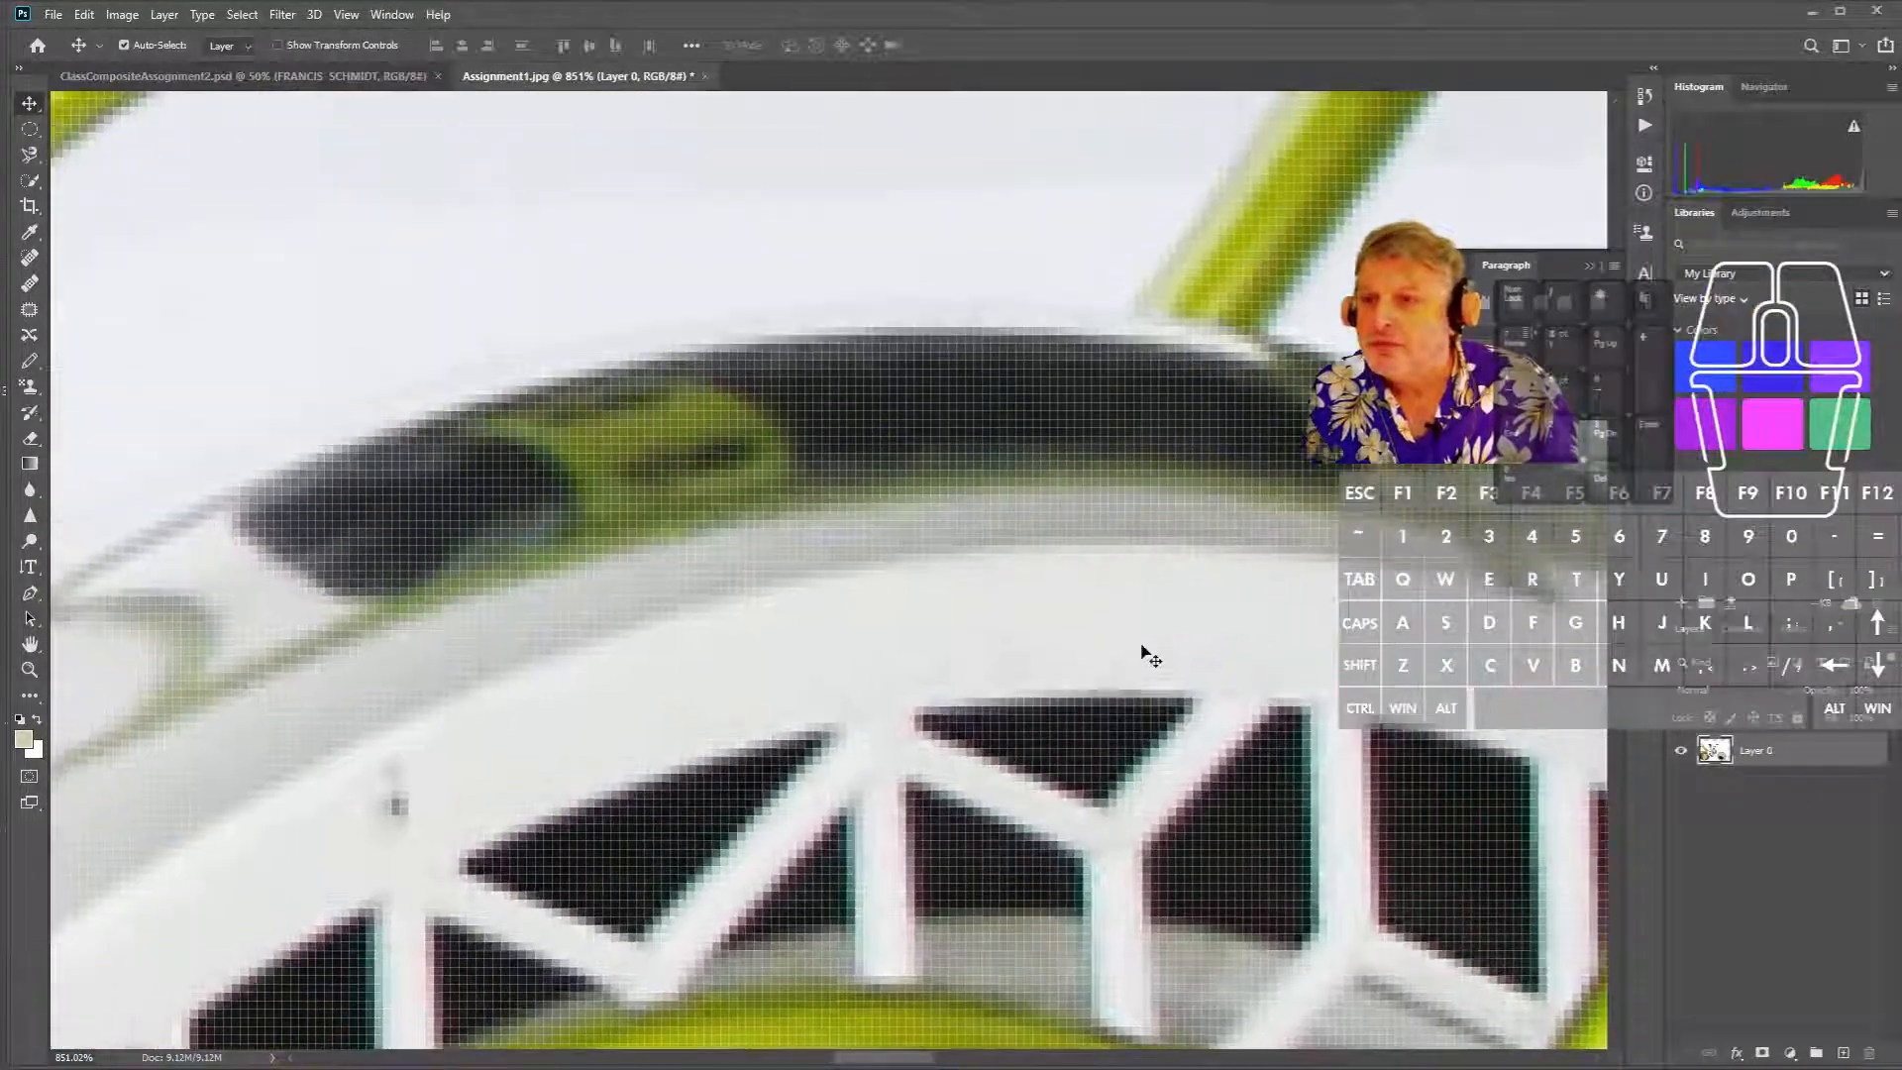
scroll(1178, 661, up, 1)
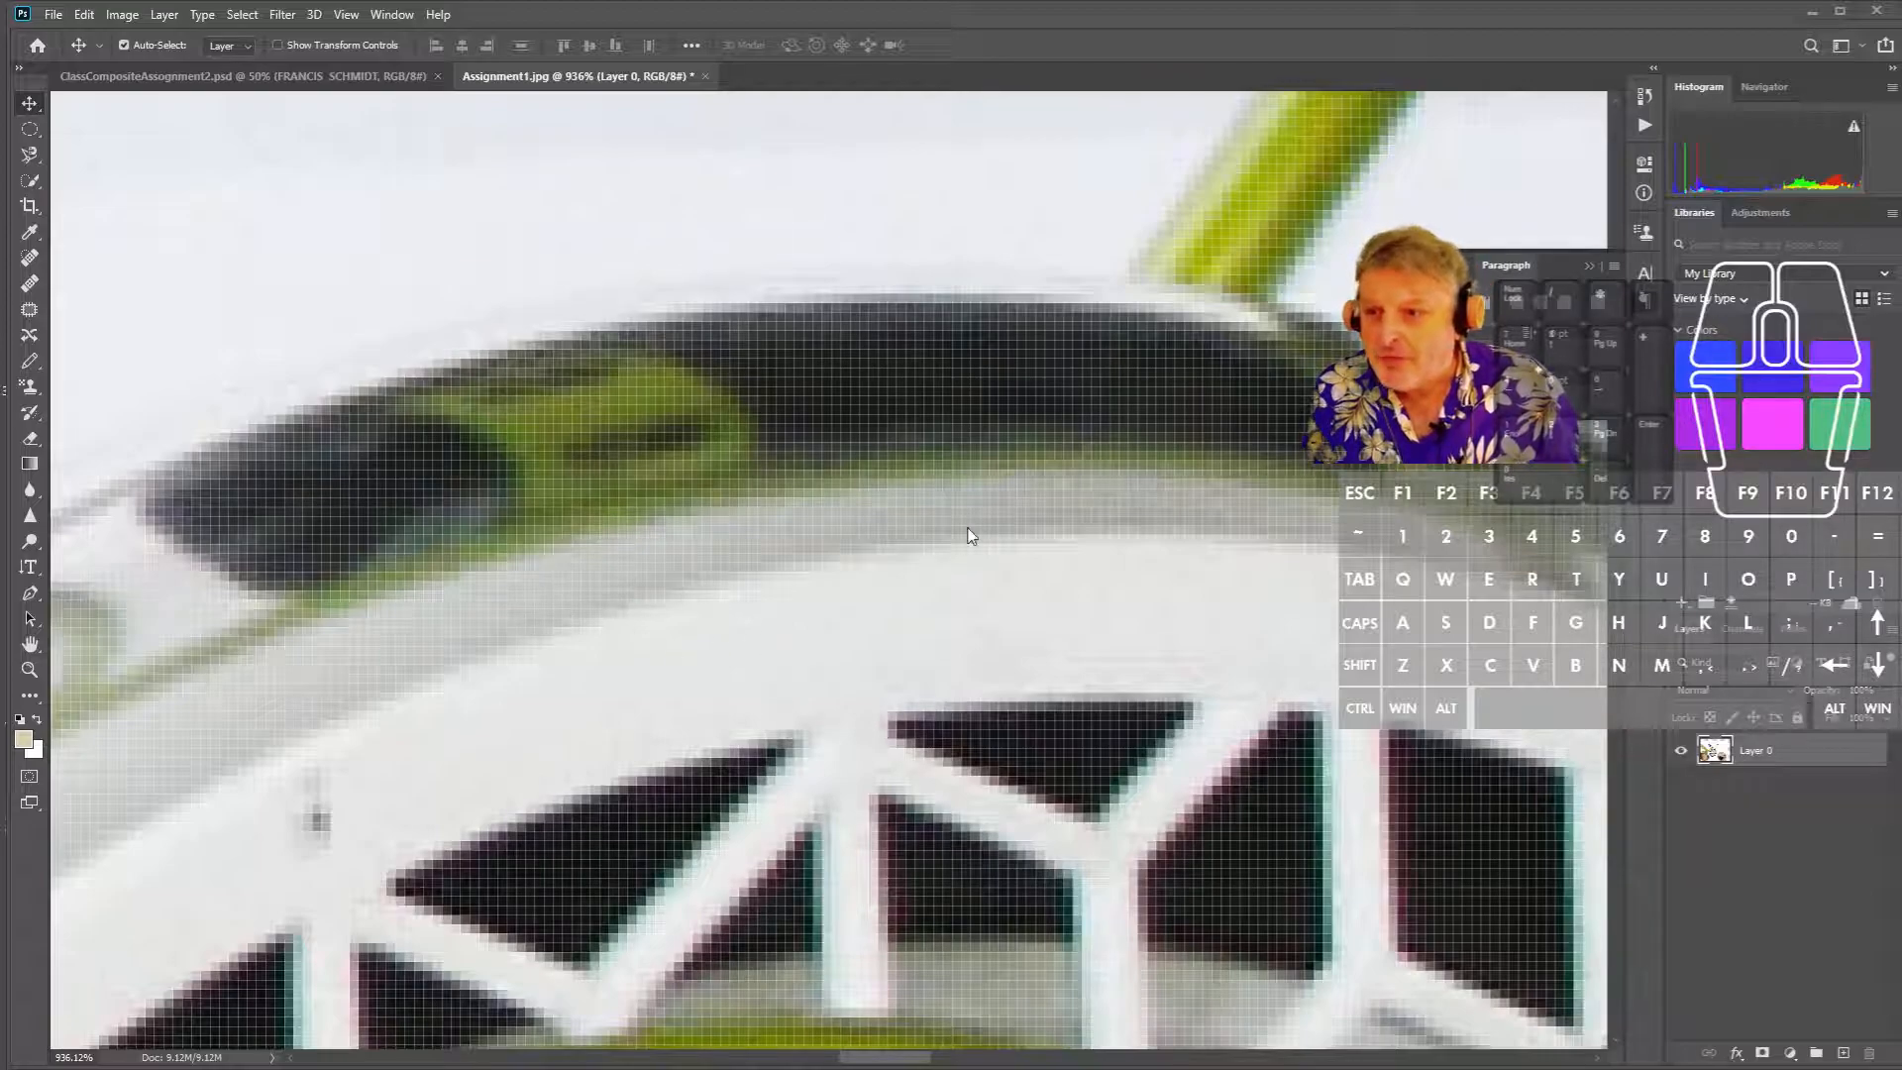
scroll(971, 535, up, 3)
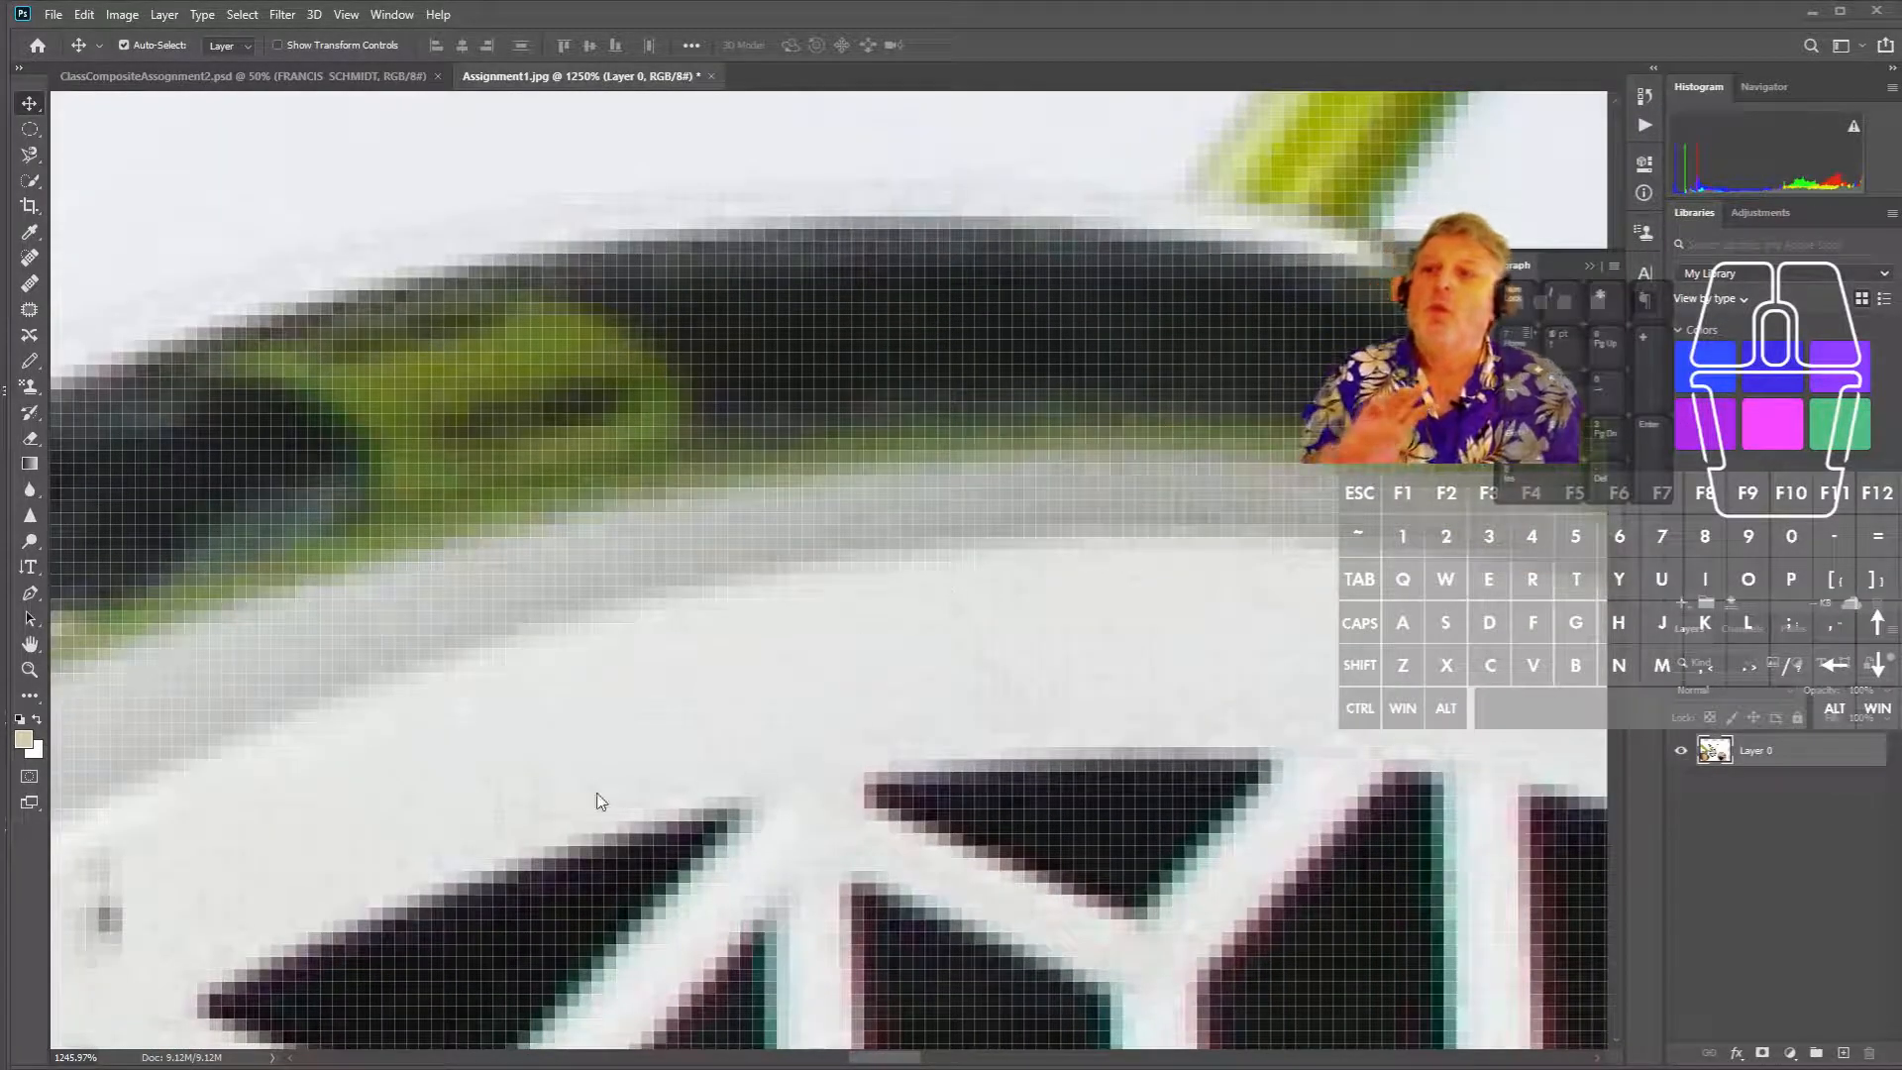
click(835, 505)
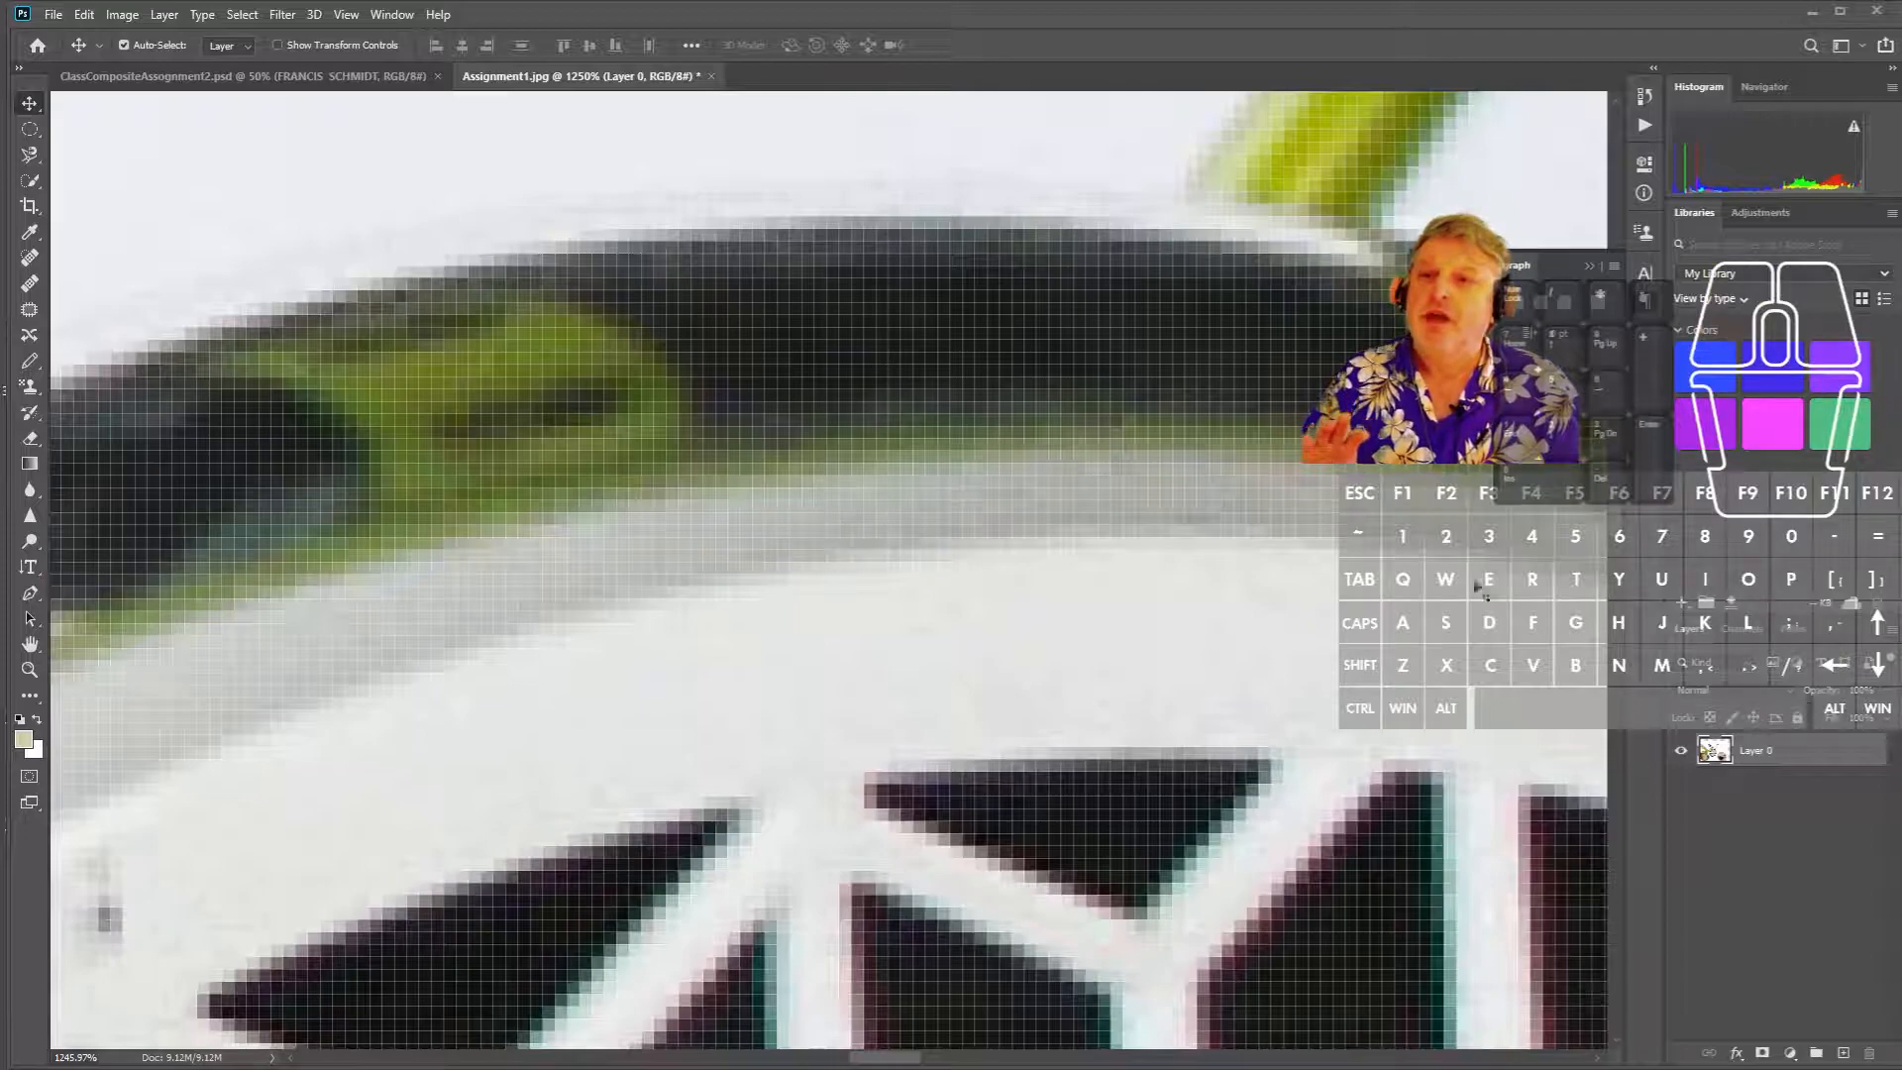
drag(1617, 509, 1618, 536)
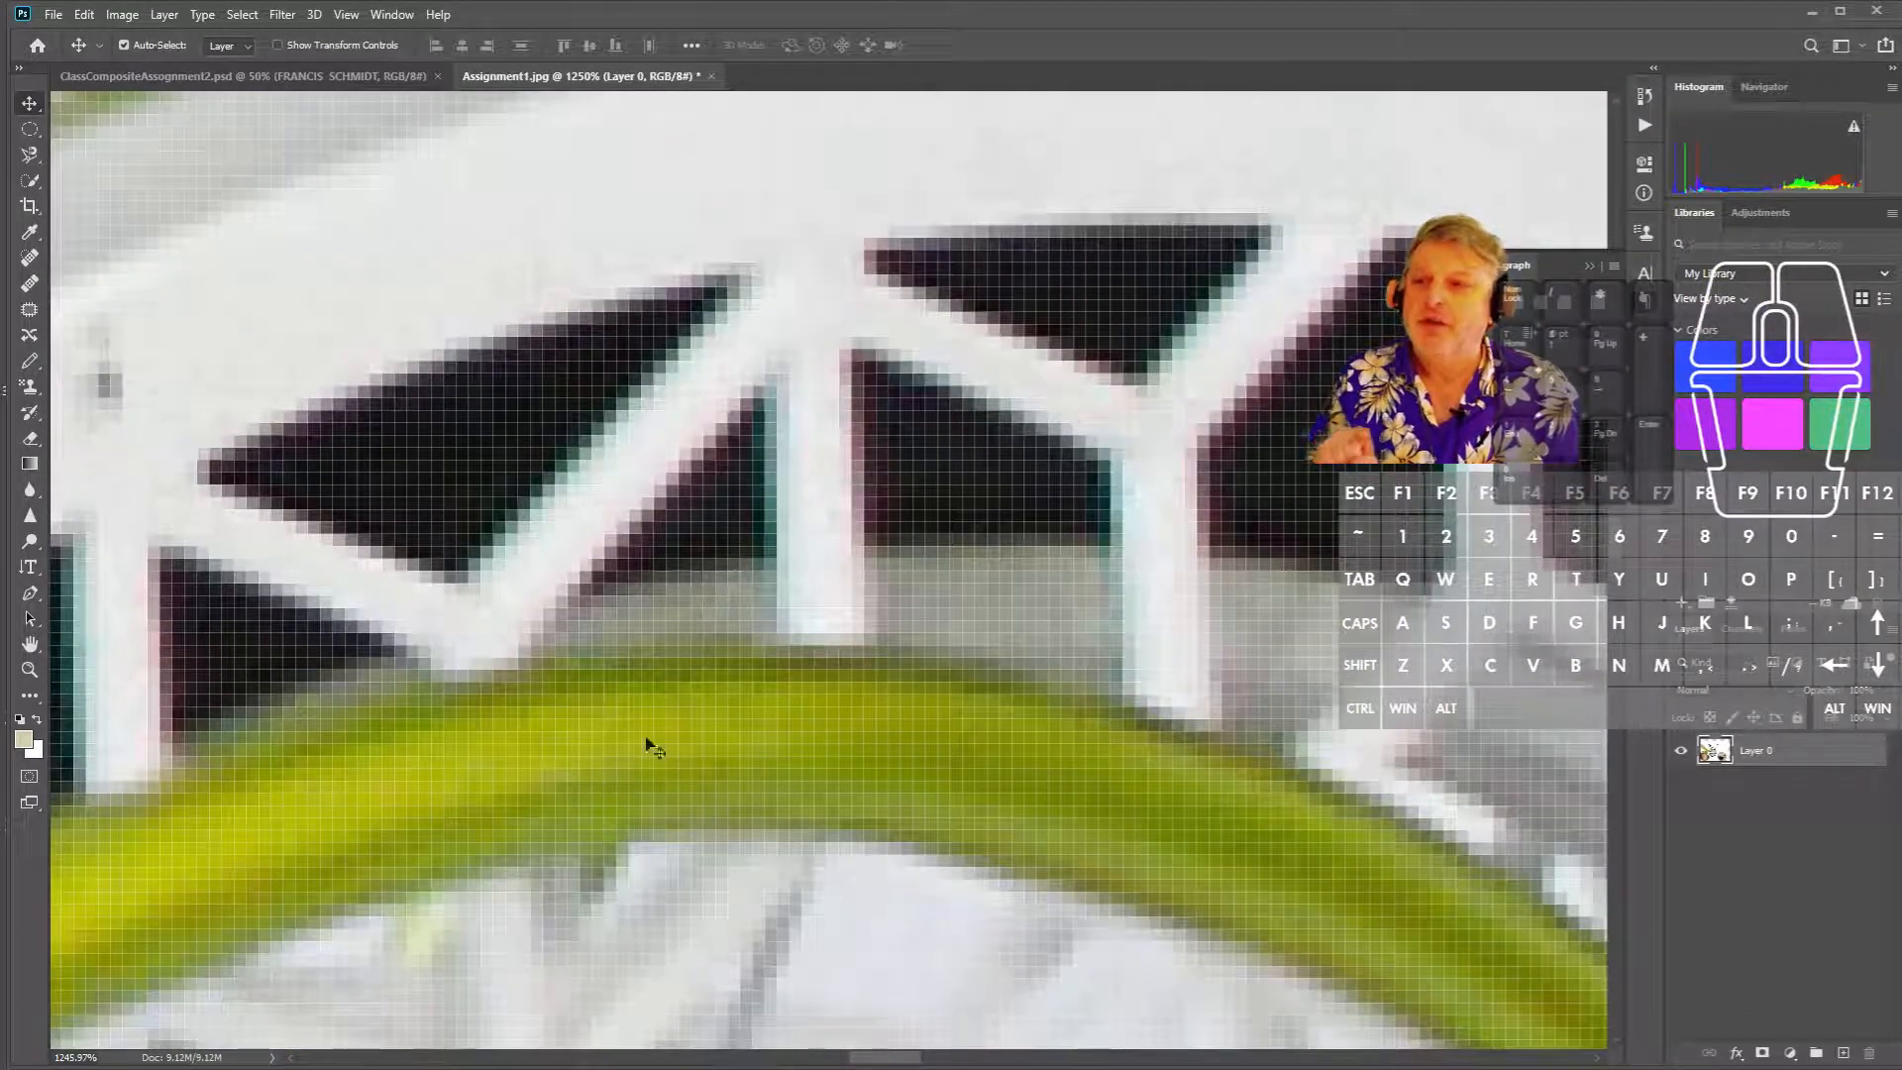
click(263, 76)
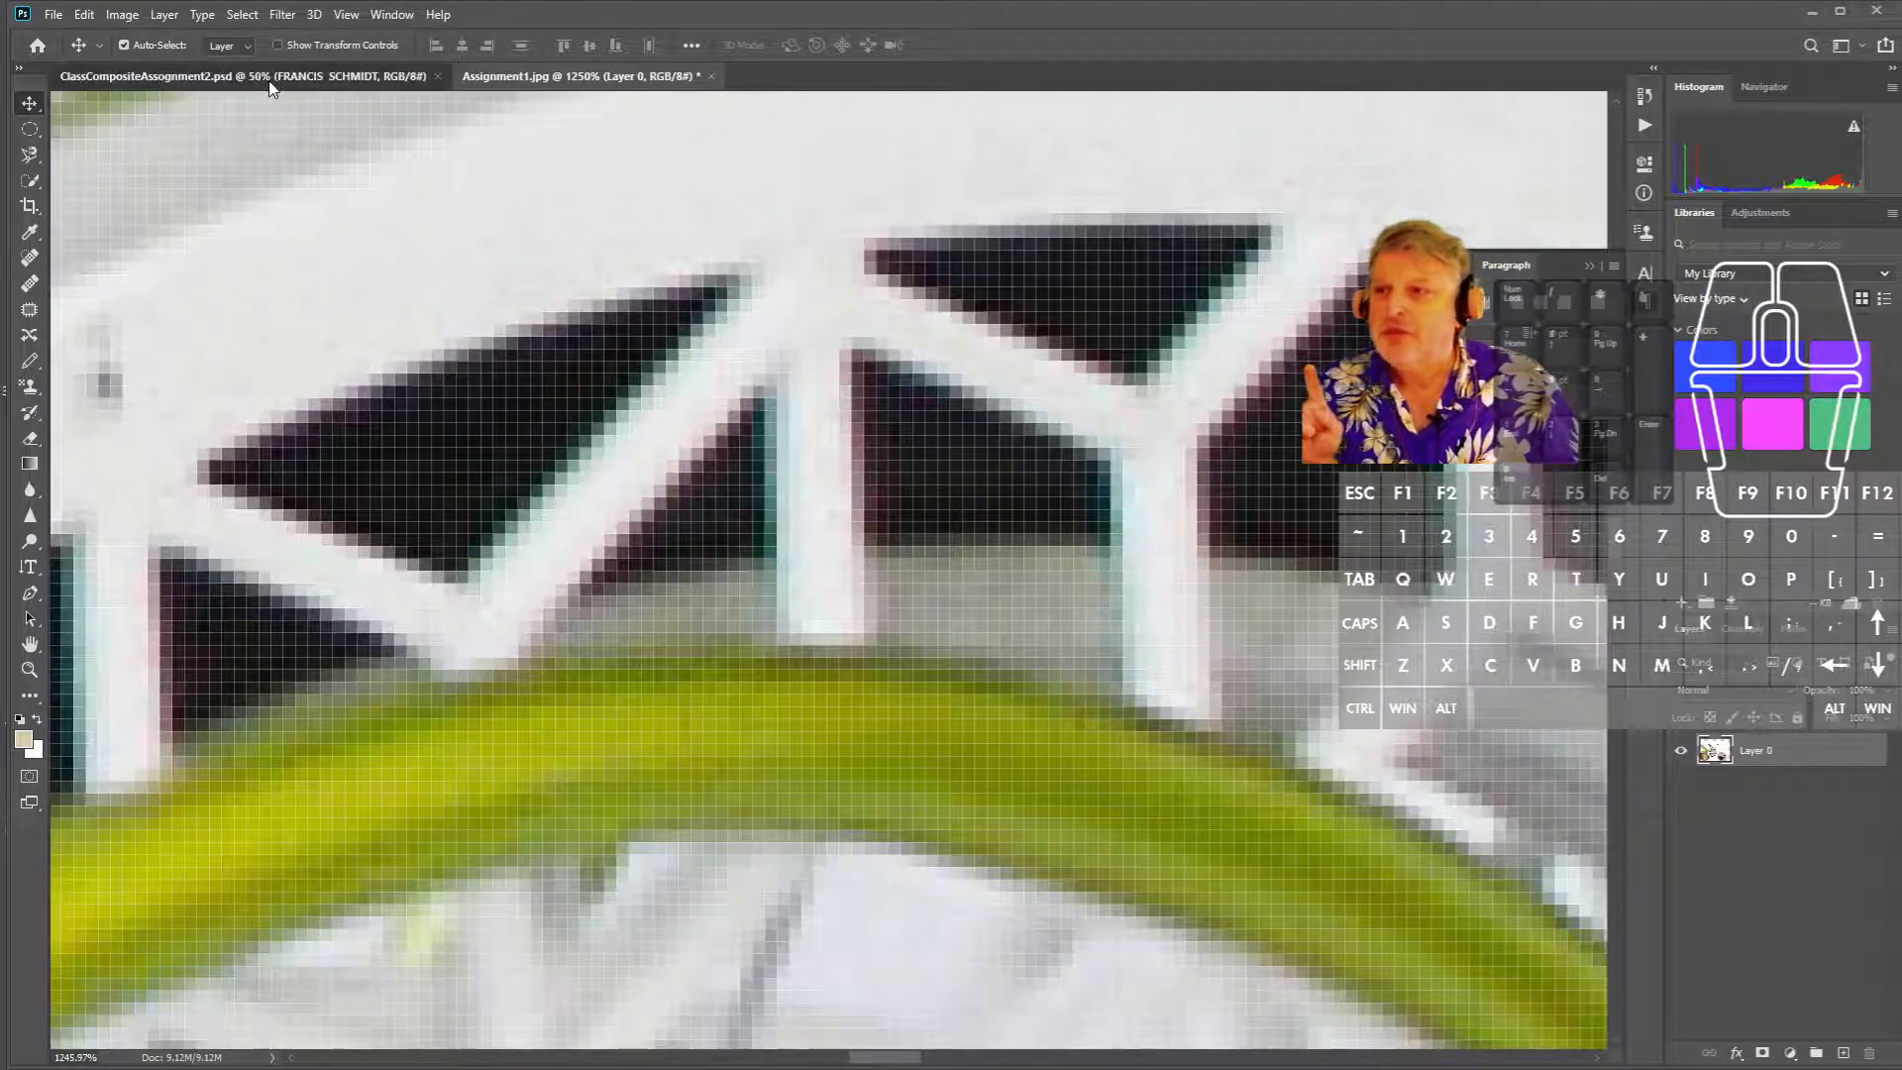
scroll(802, 517, up, 5)
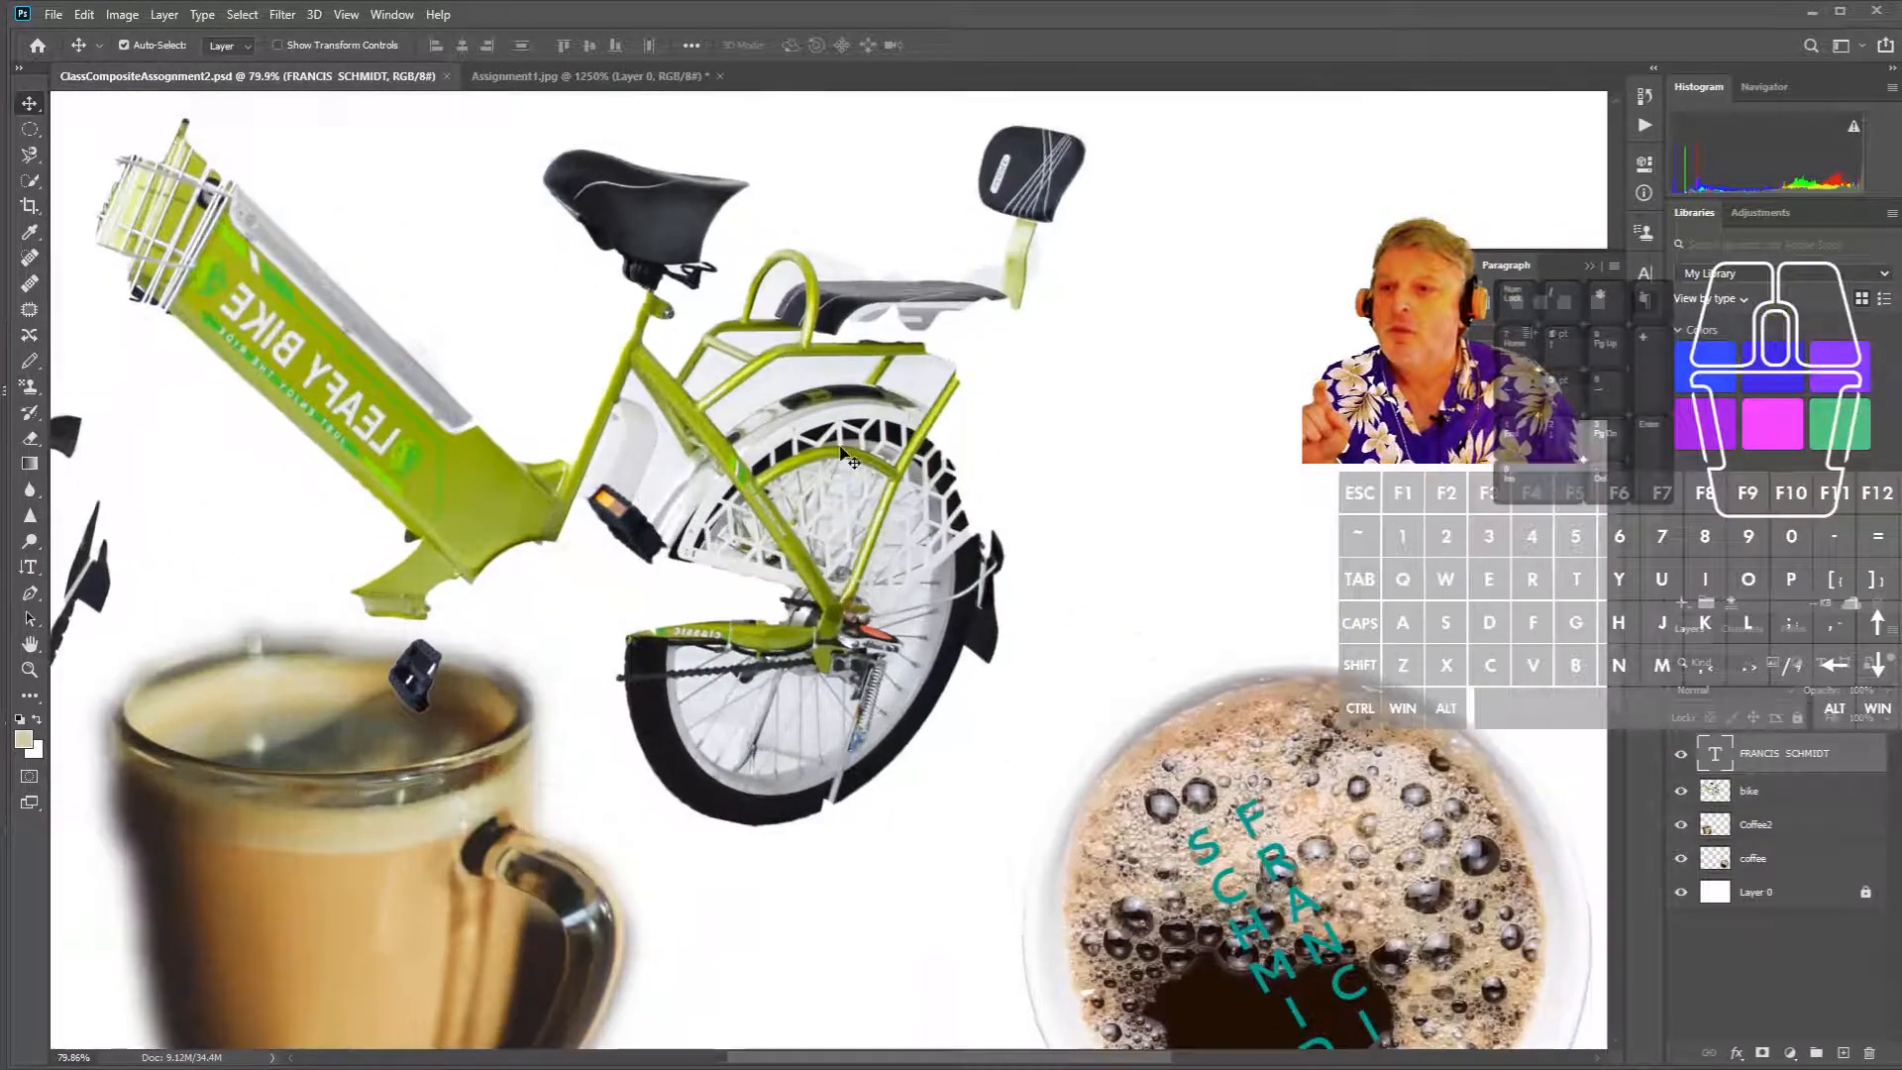
scroll(776, 441, up, 5)
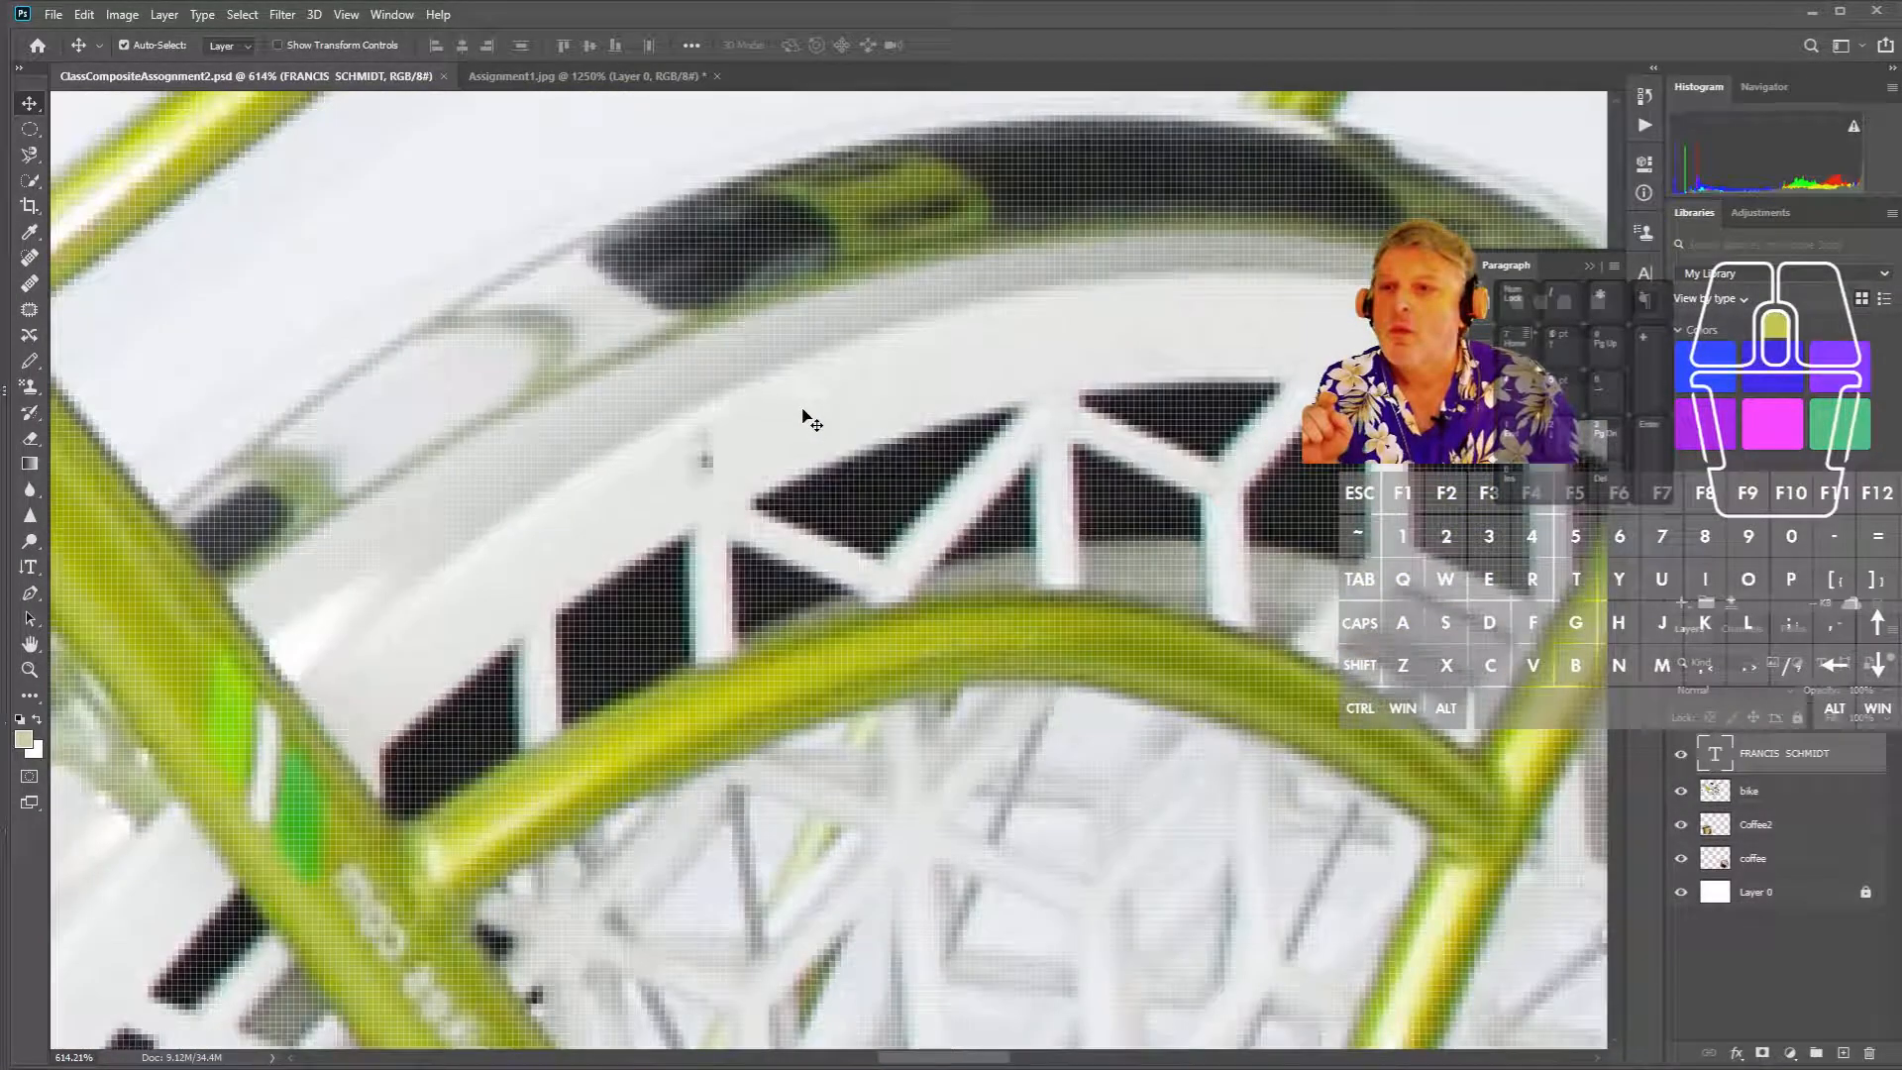
scroll(805, 414, up, 2)
drag(824, 408, 878, 481)
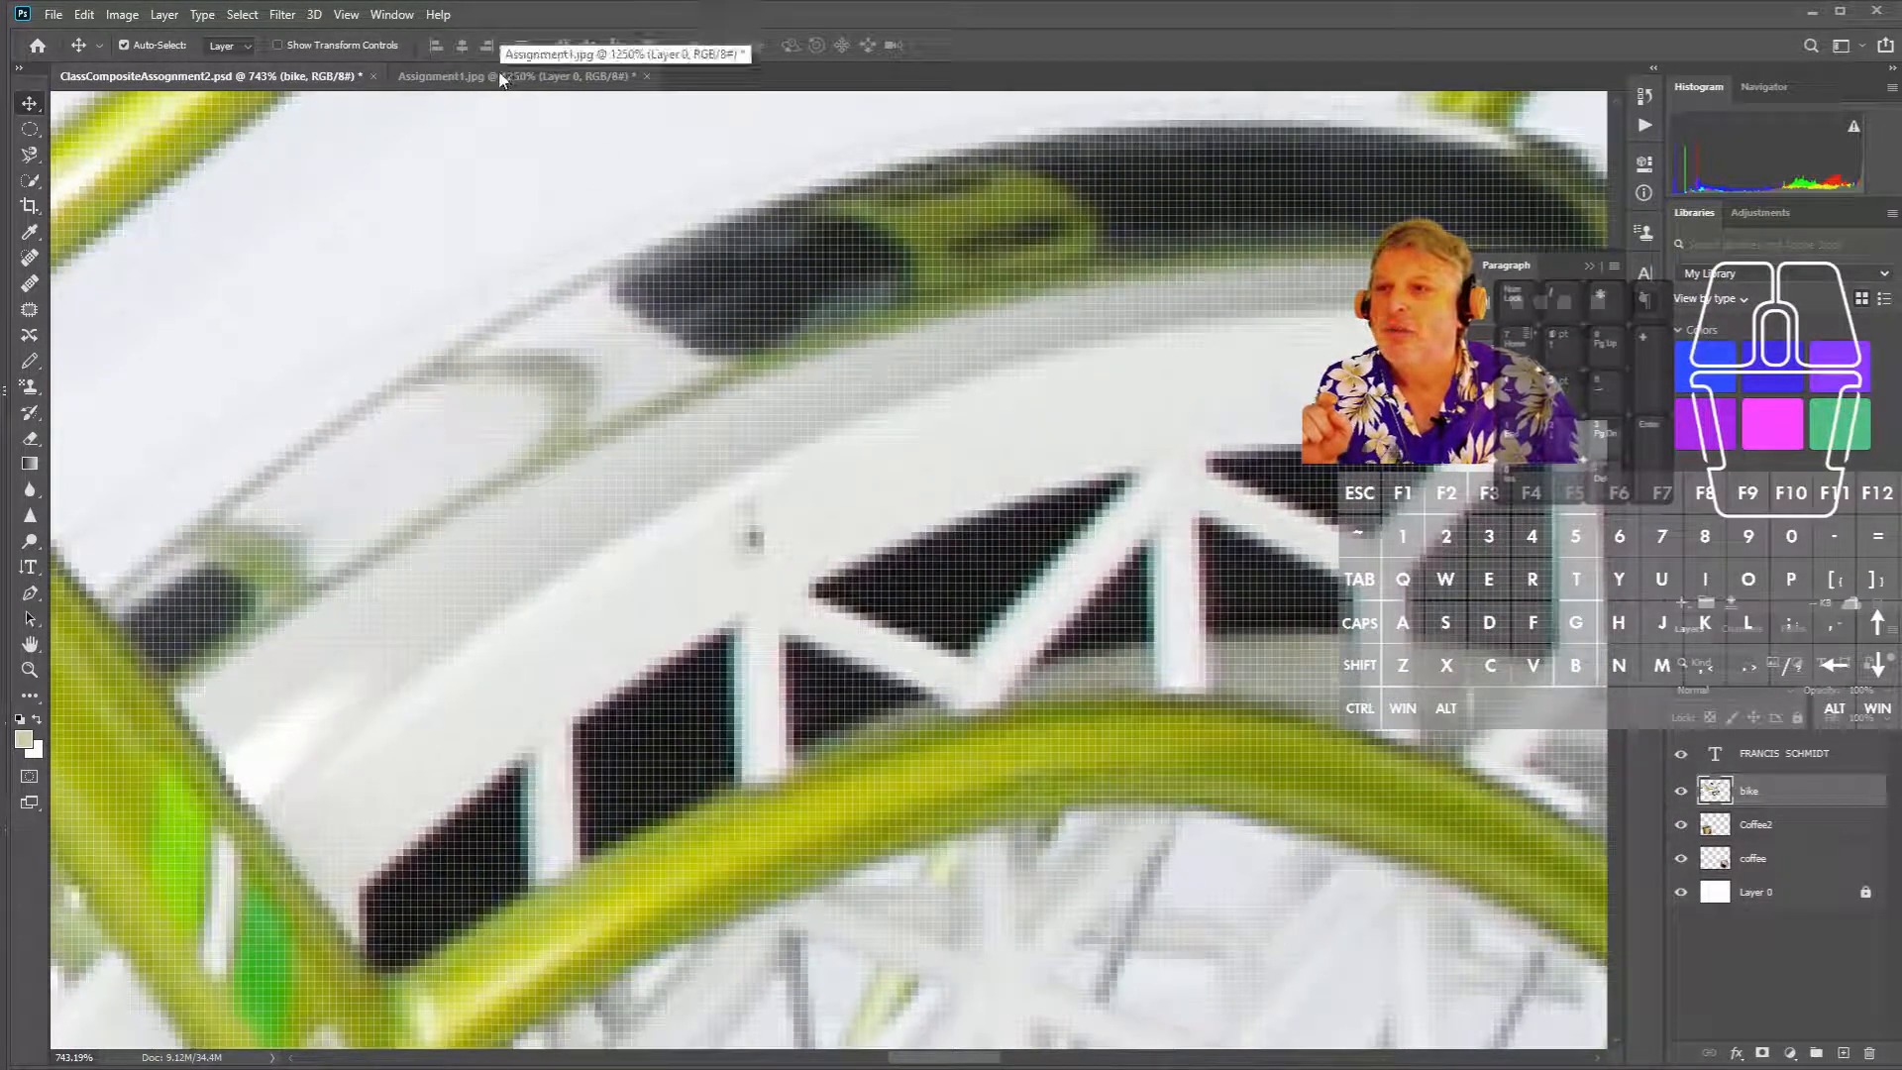
click(500, 75)
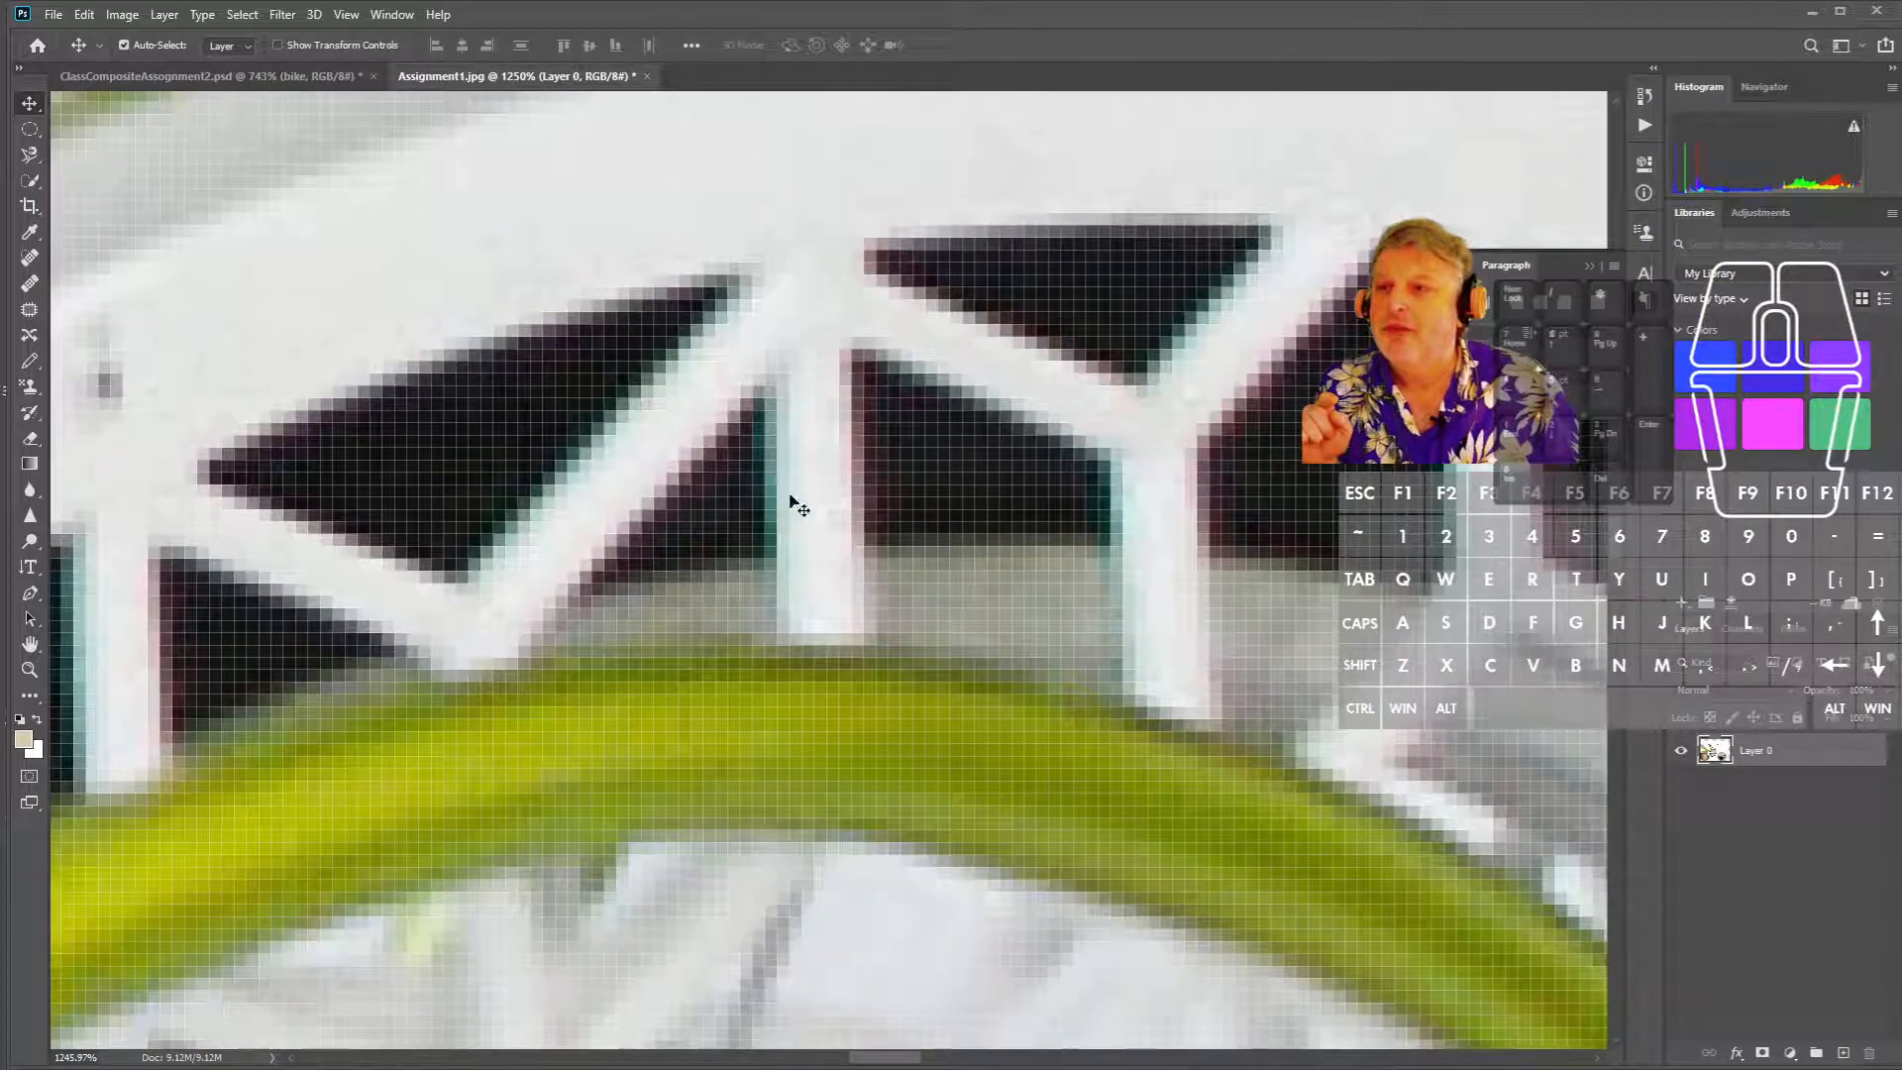
scroll(826, 515, down, 2)
scroll(824, 525, down, 2)
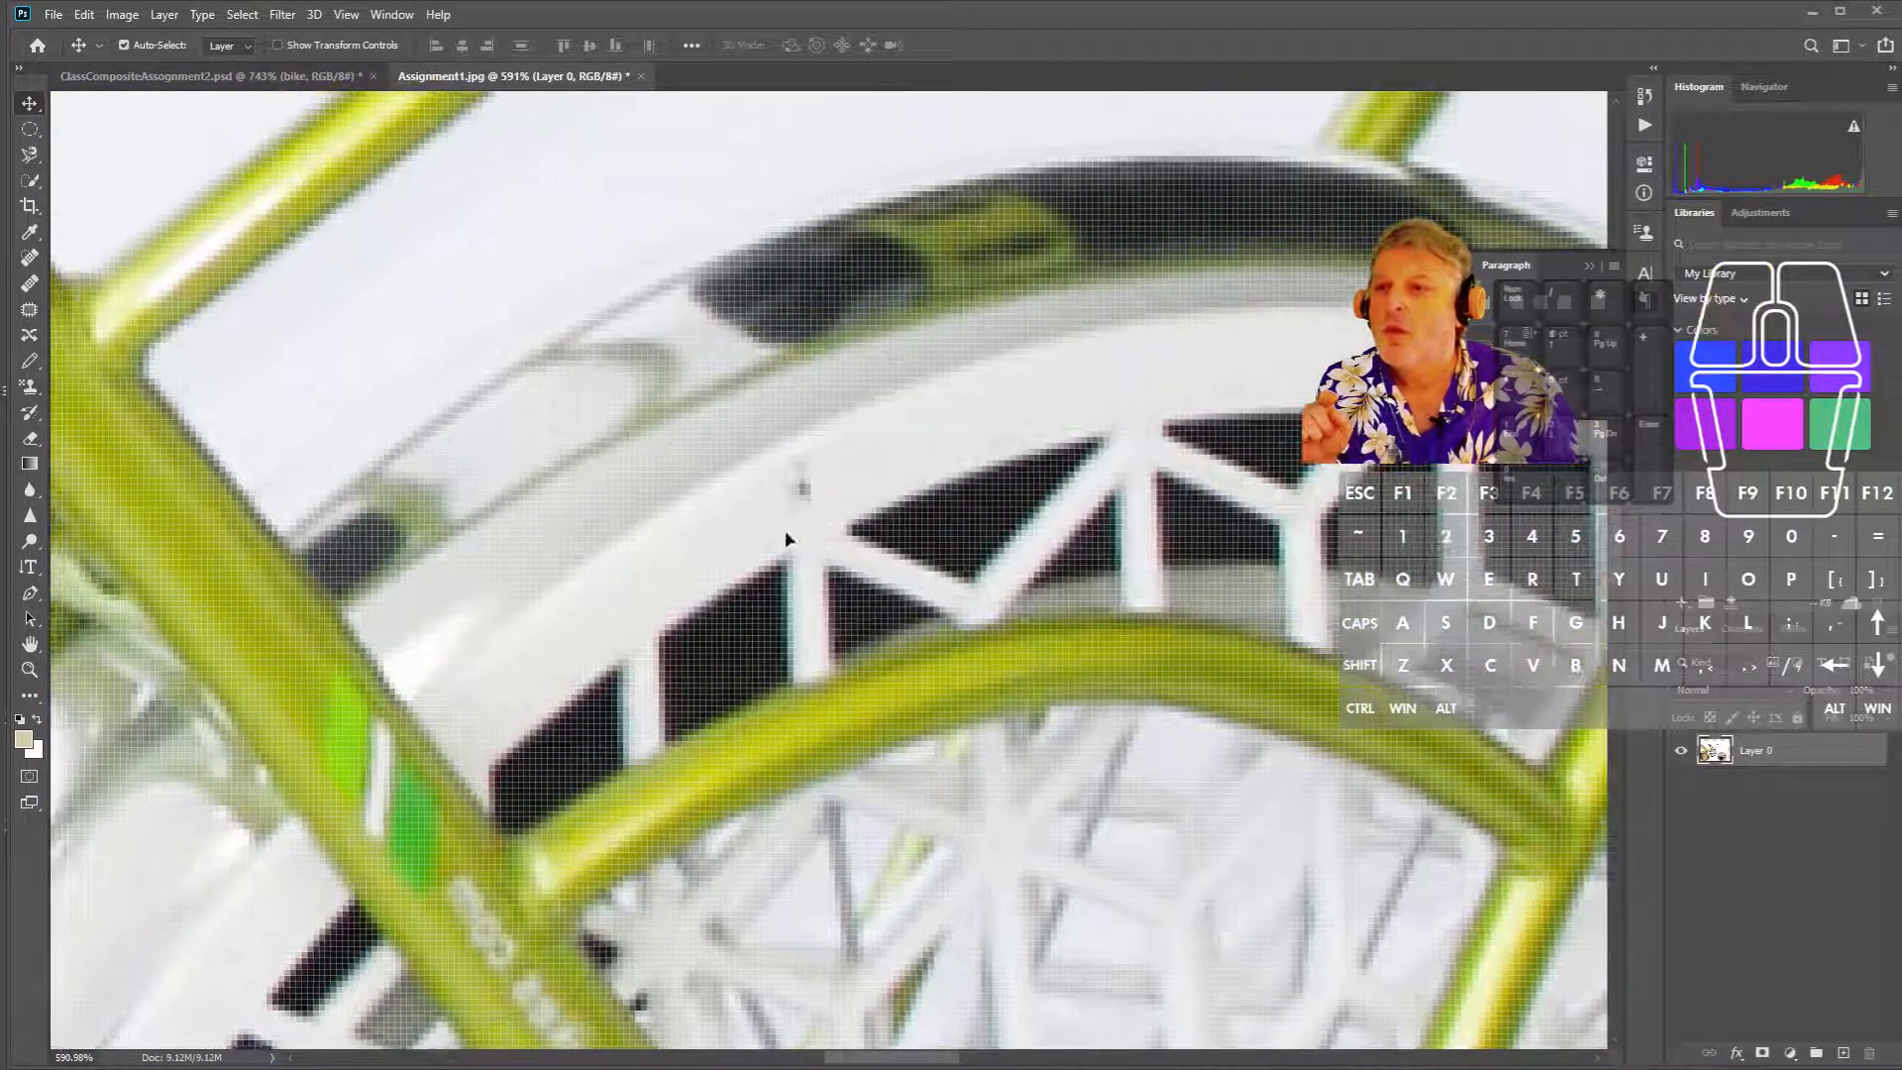
click(309, 76)
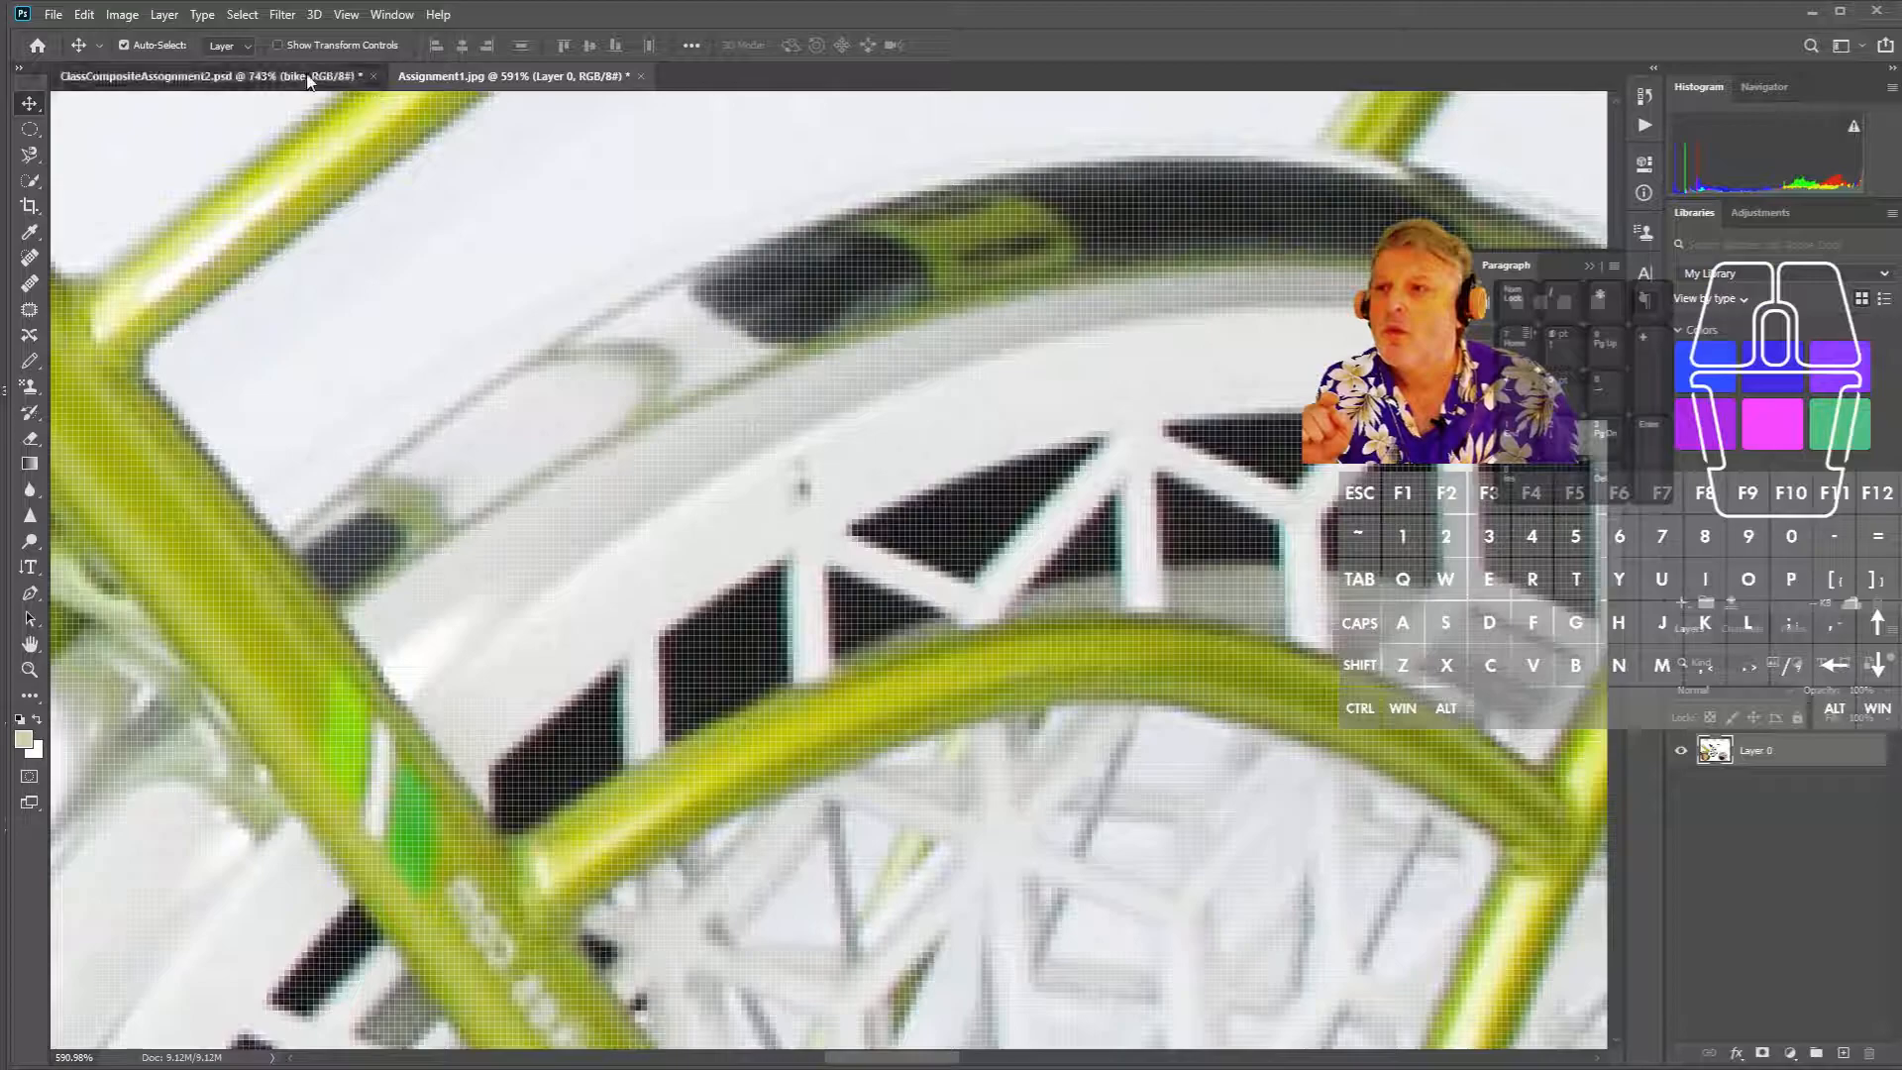
click(581, 74)
scroll(803, 469, up, 3)
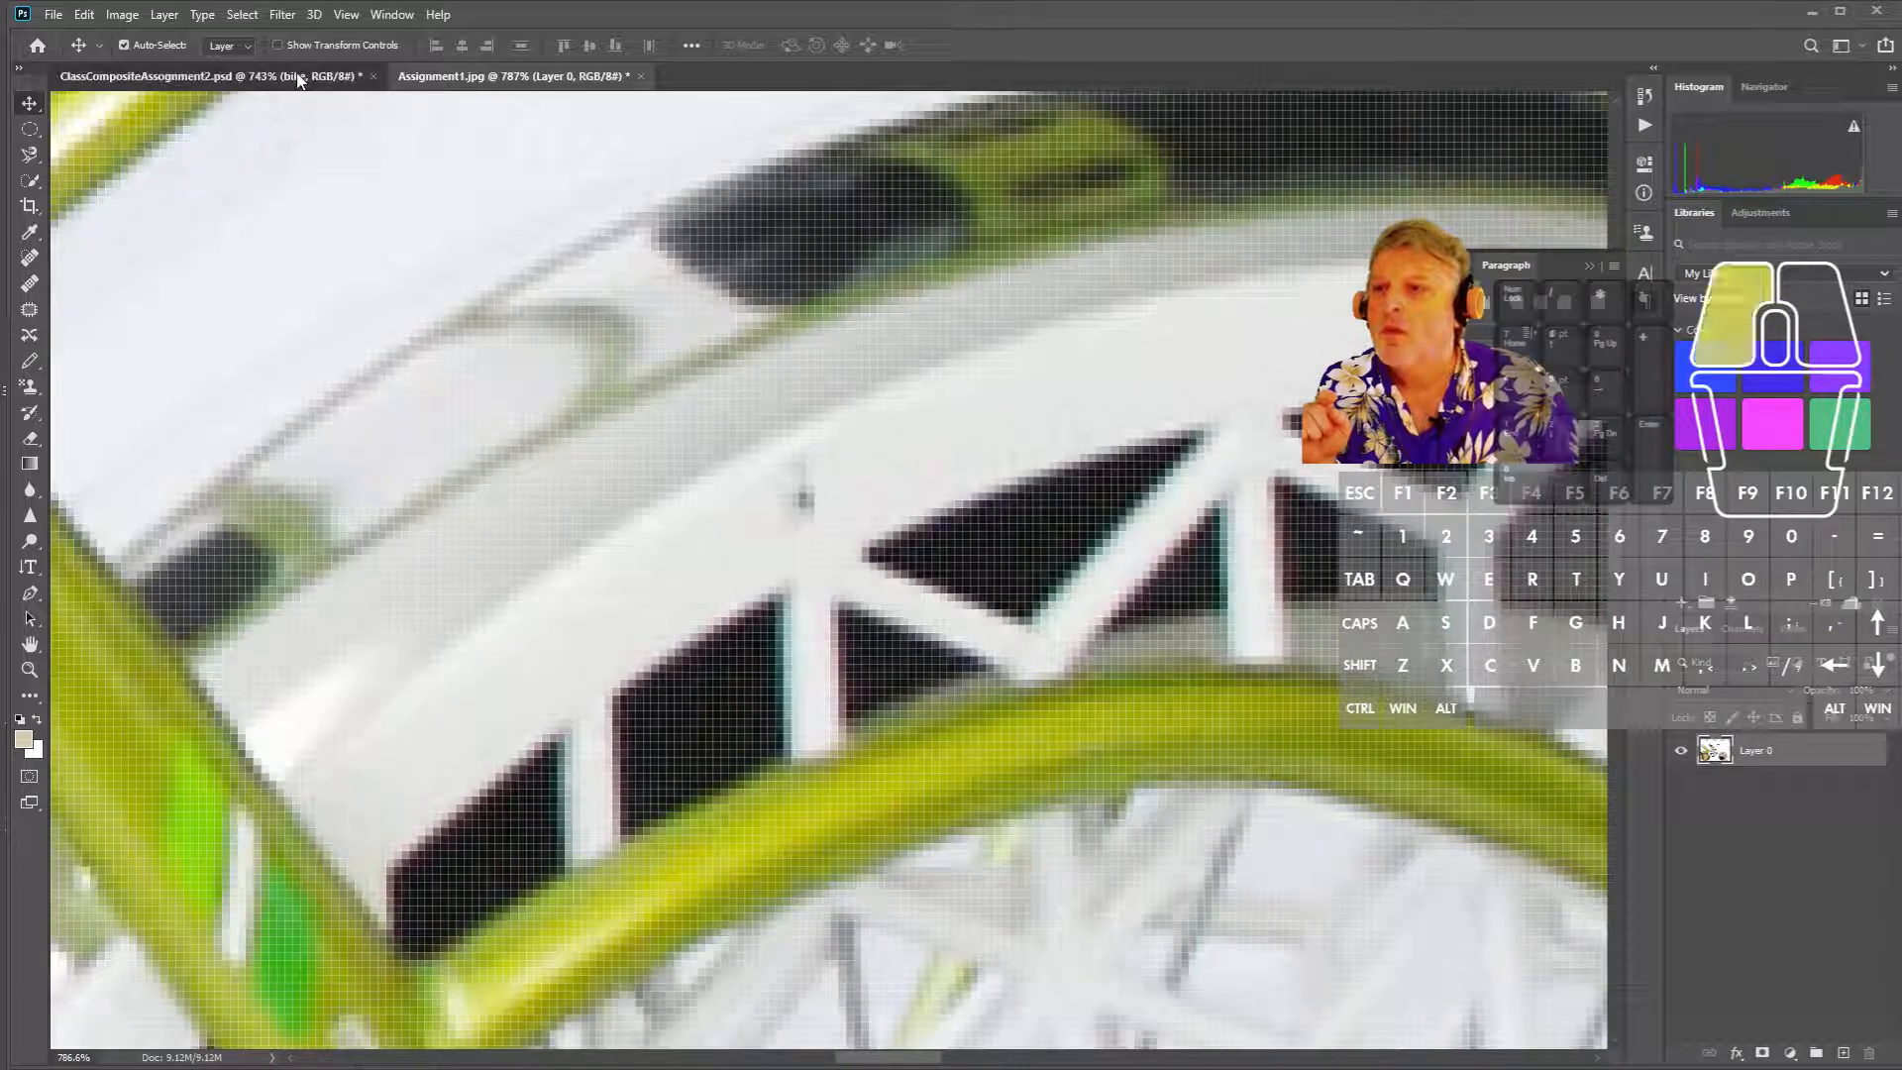
click(313, 76)
click(502, 84)
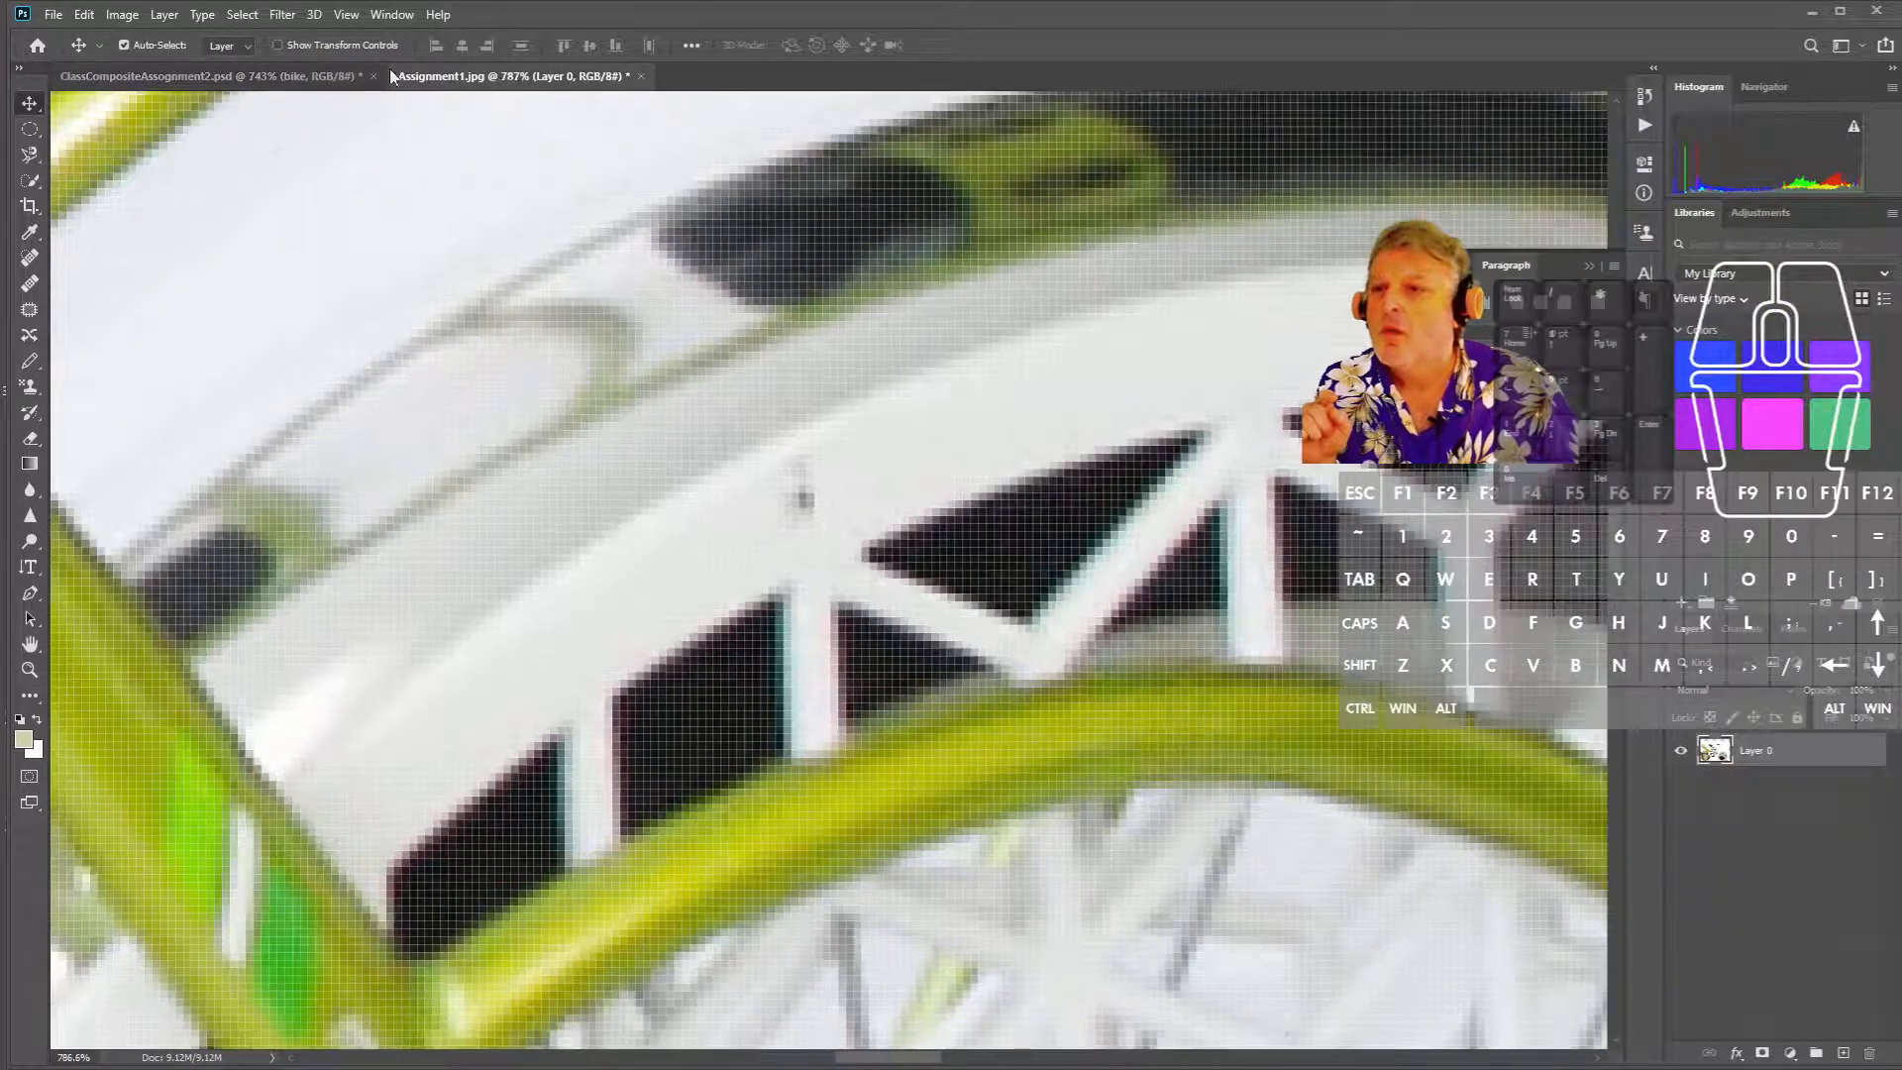
click(230, 73)
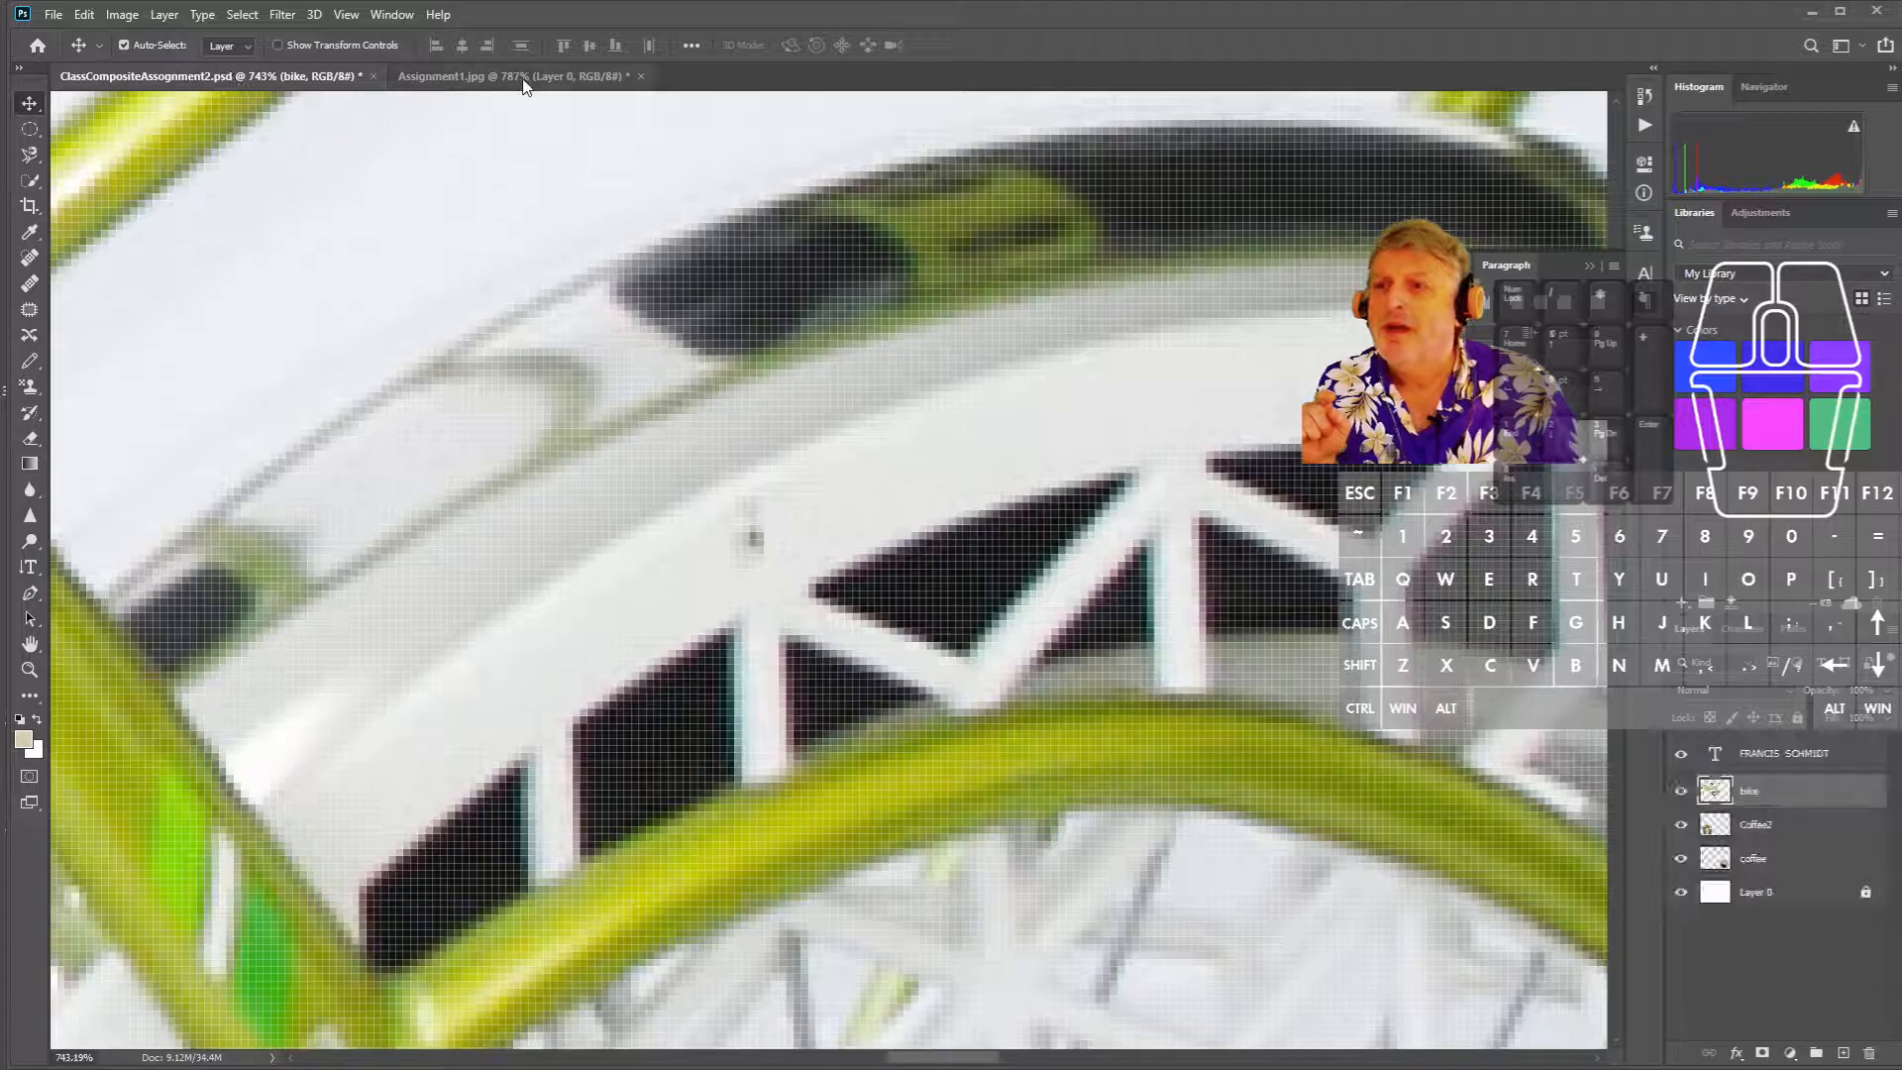
click(517, 77)
click(275, 84)
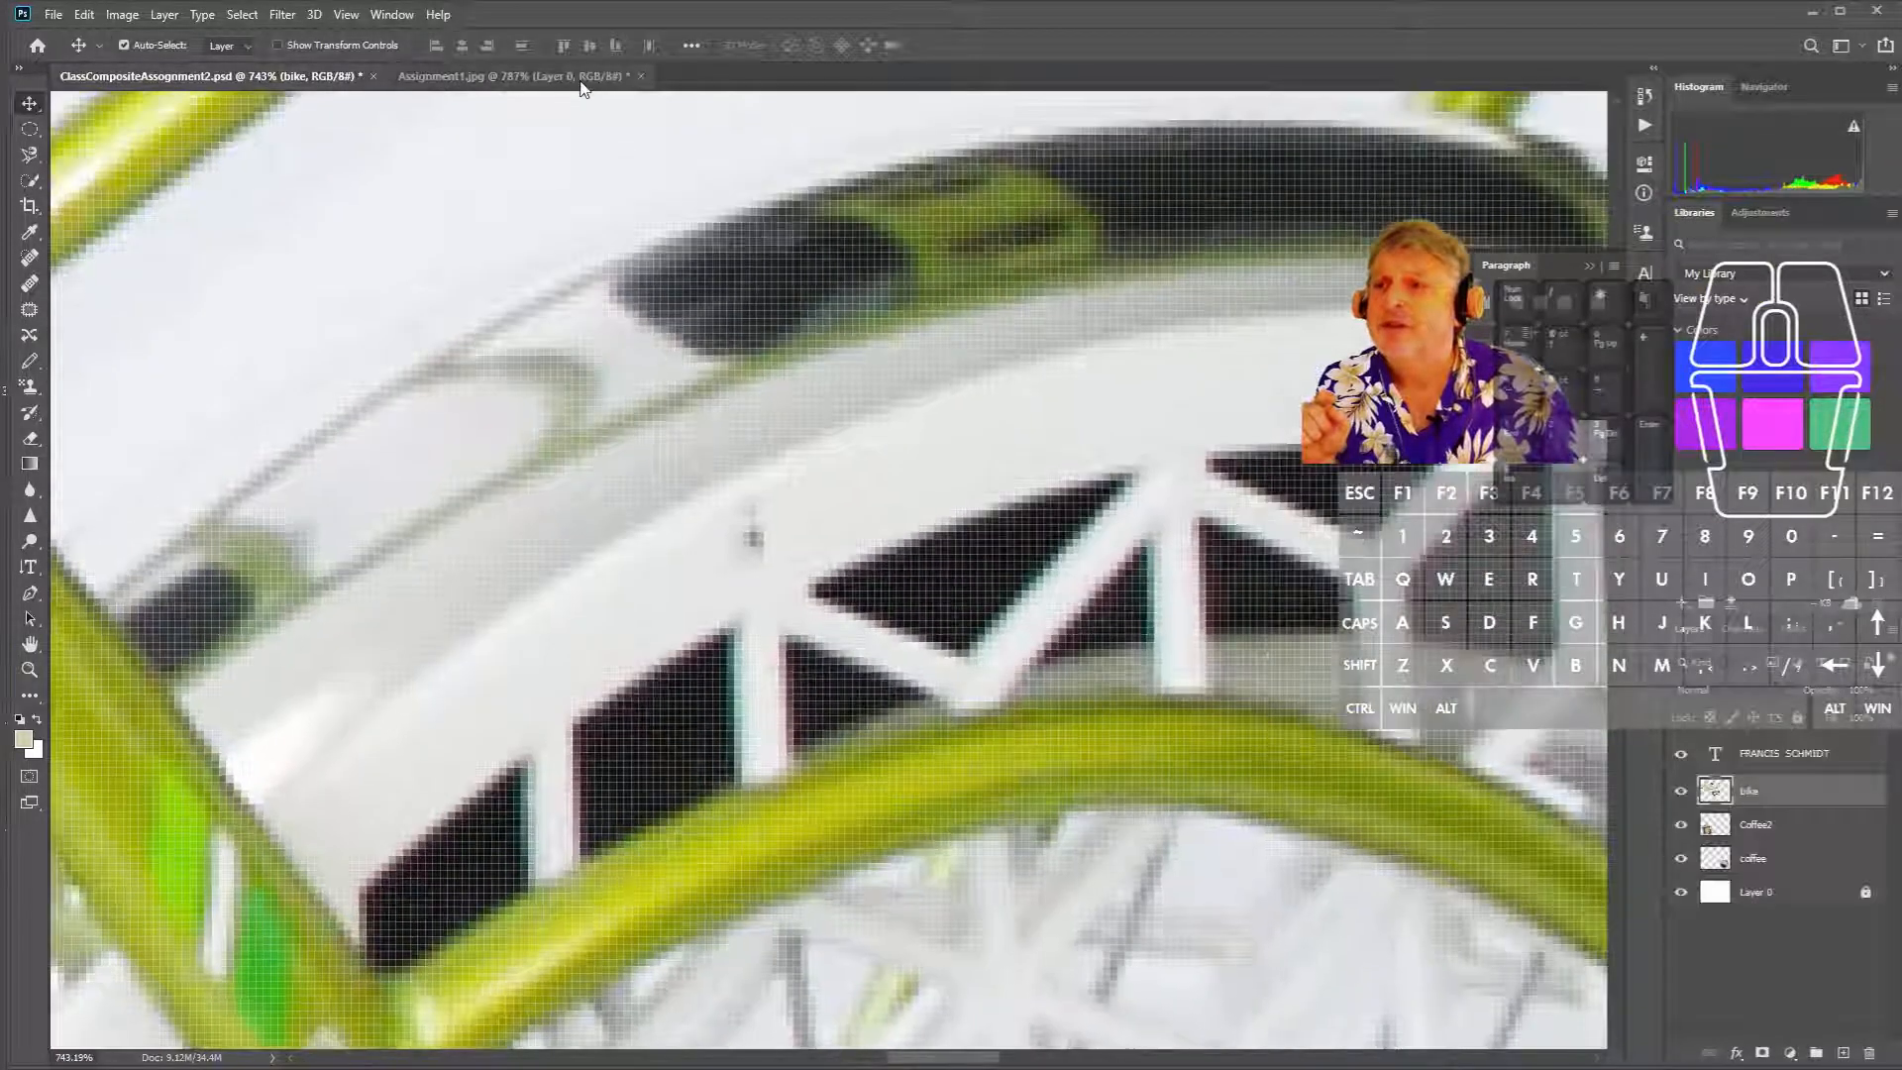
click(580, 83)
scroll(792, 312, down, 3)
scroll(826, 315, down, 12)
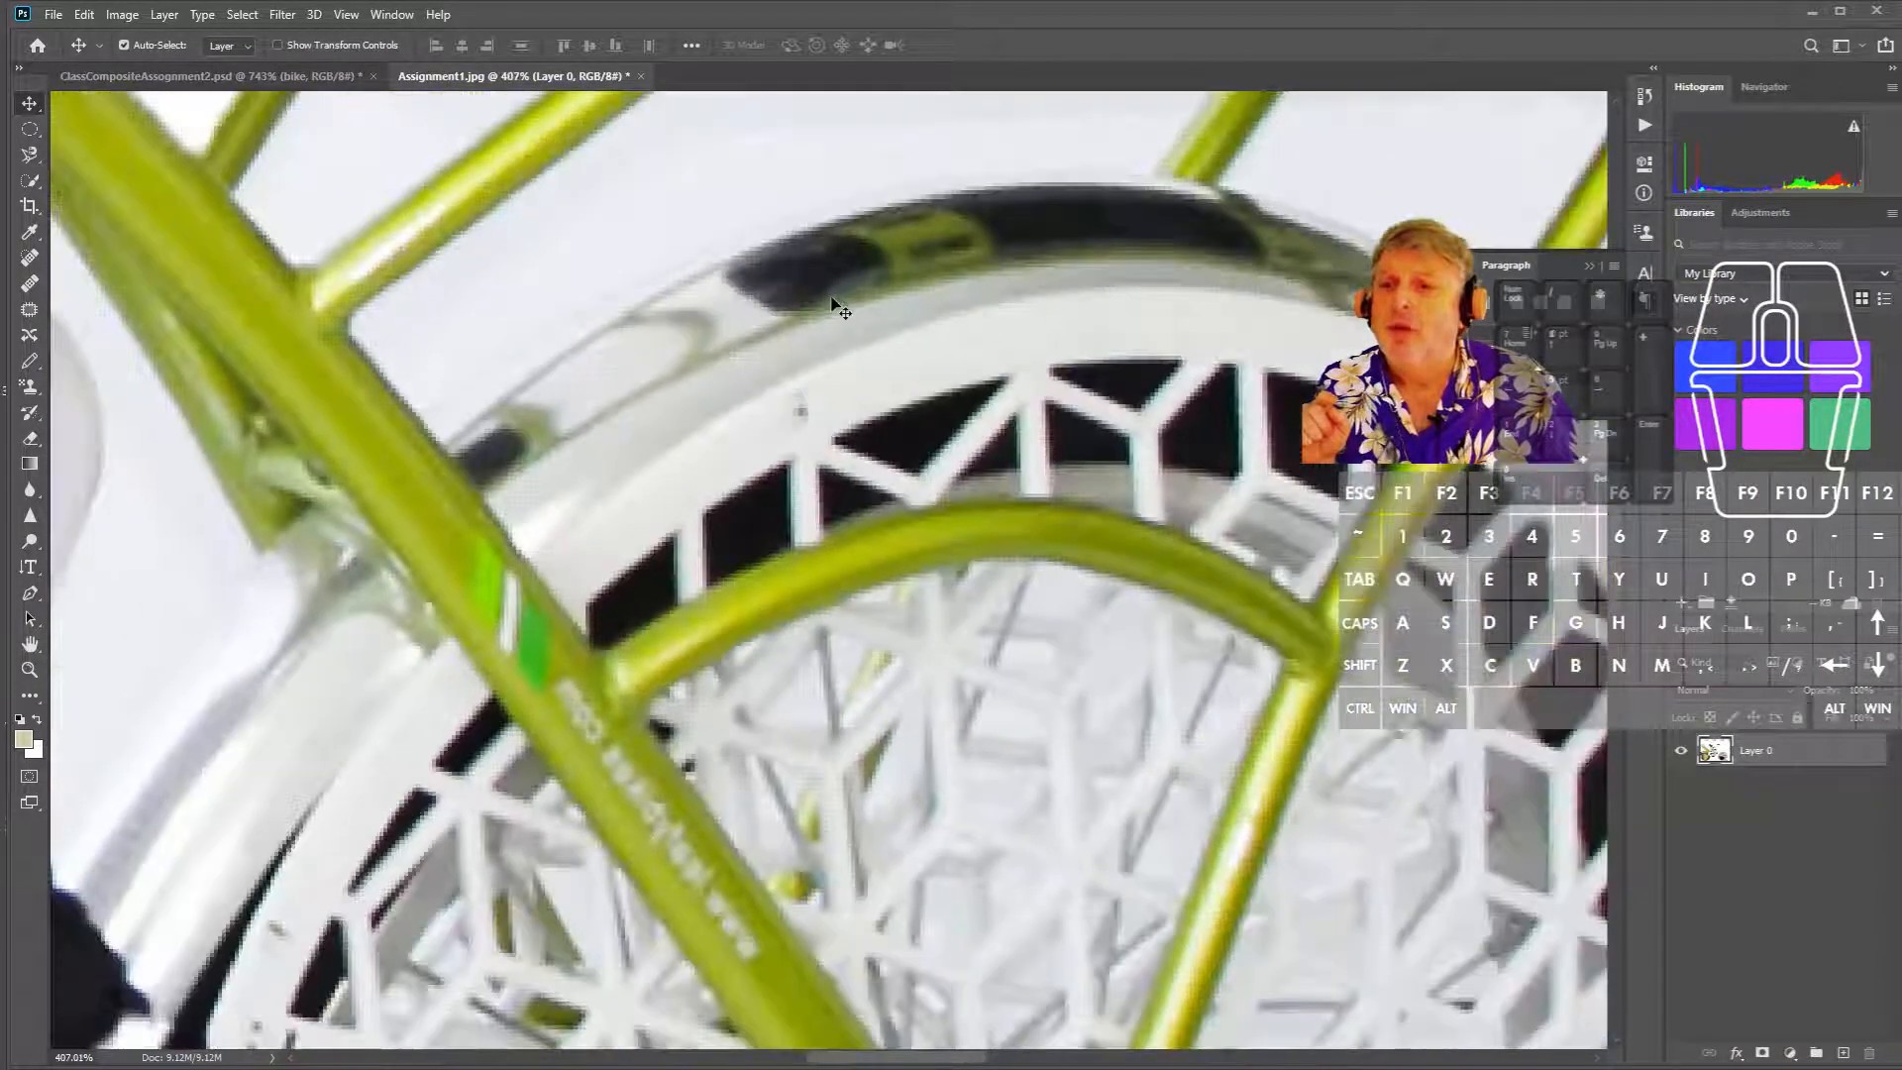
scroll(830, 317, down, 3)
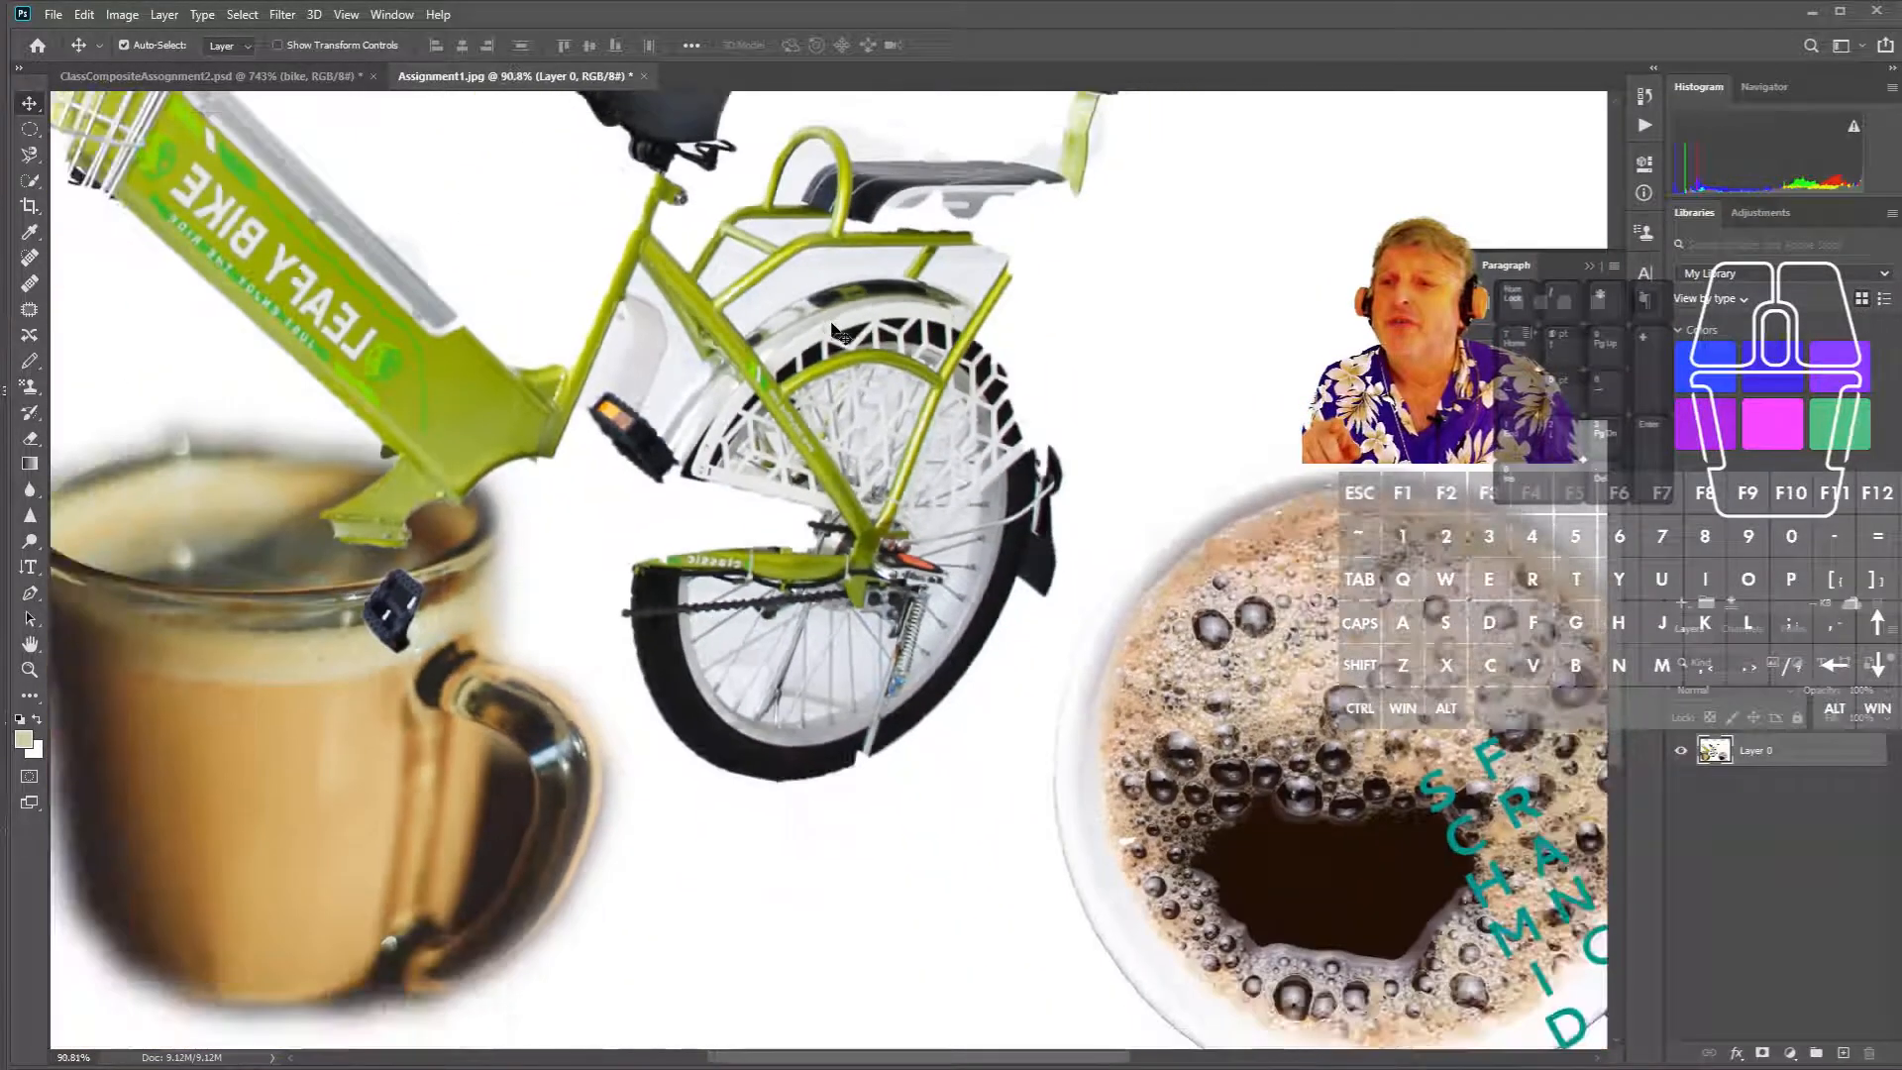
- Save the composite as JPEG 'Assignment1j', lowering quality from Maximum to High
click(53, 14)
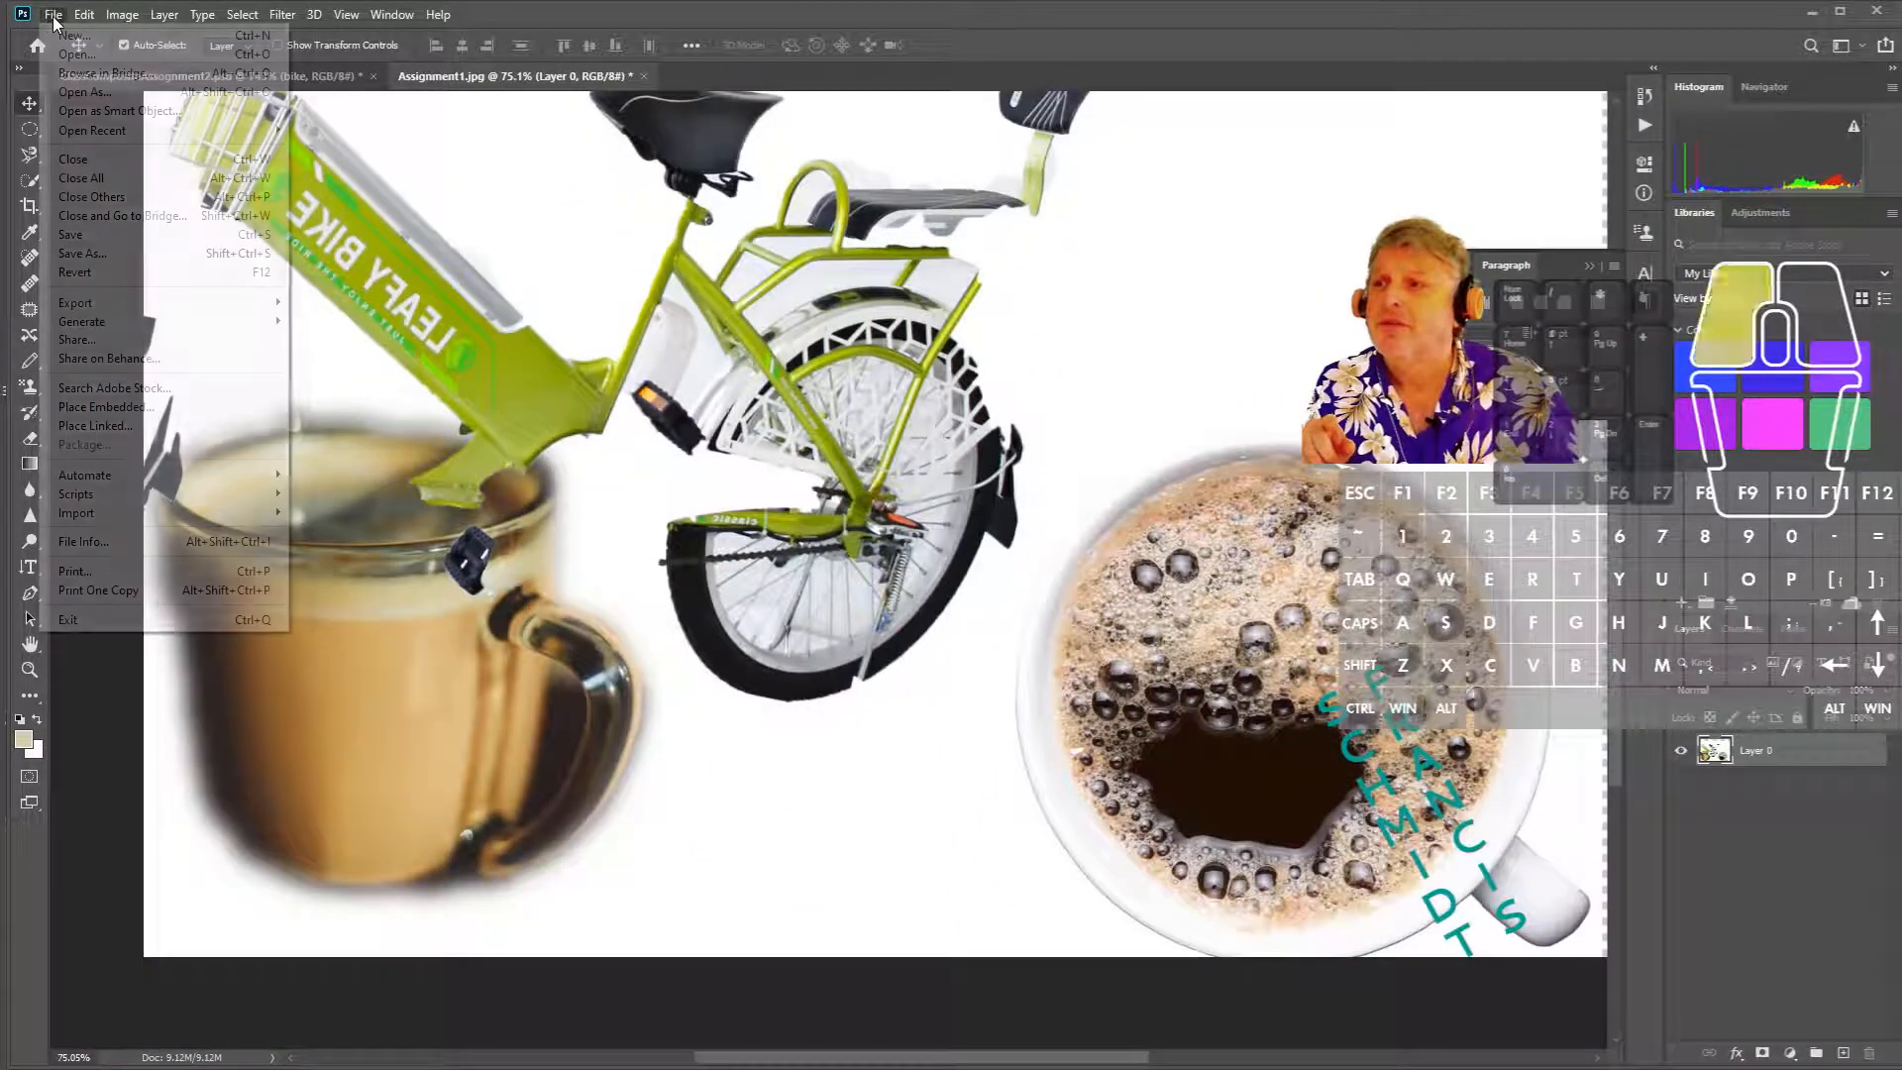
click(82, 253)
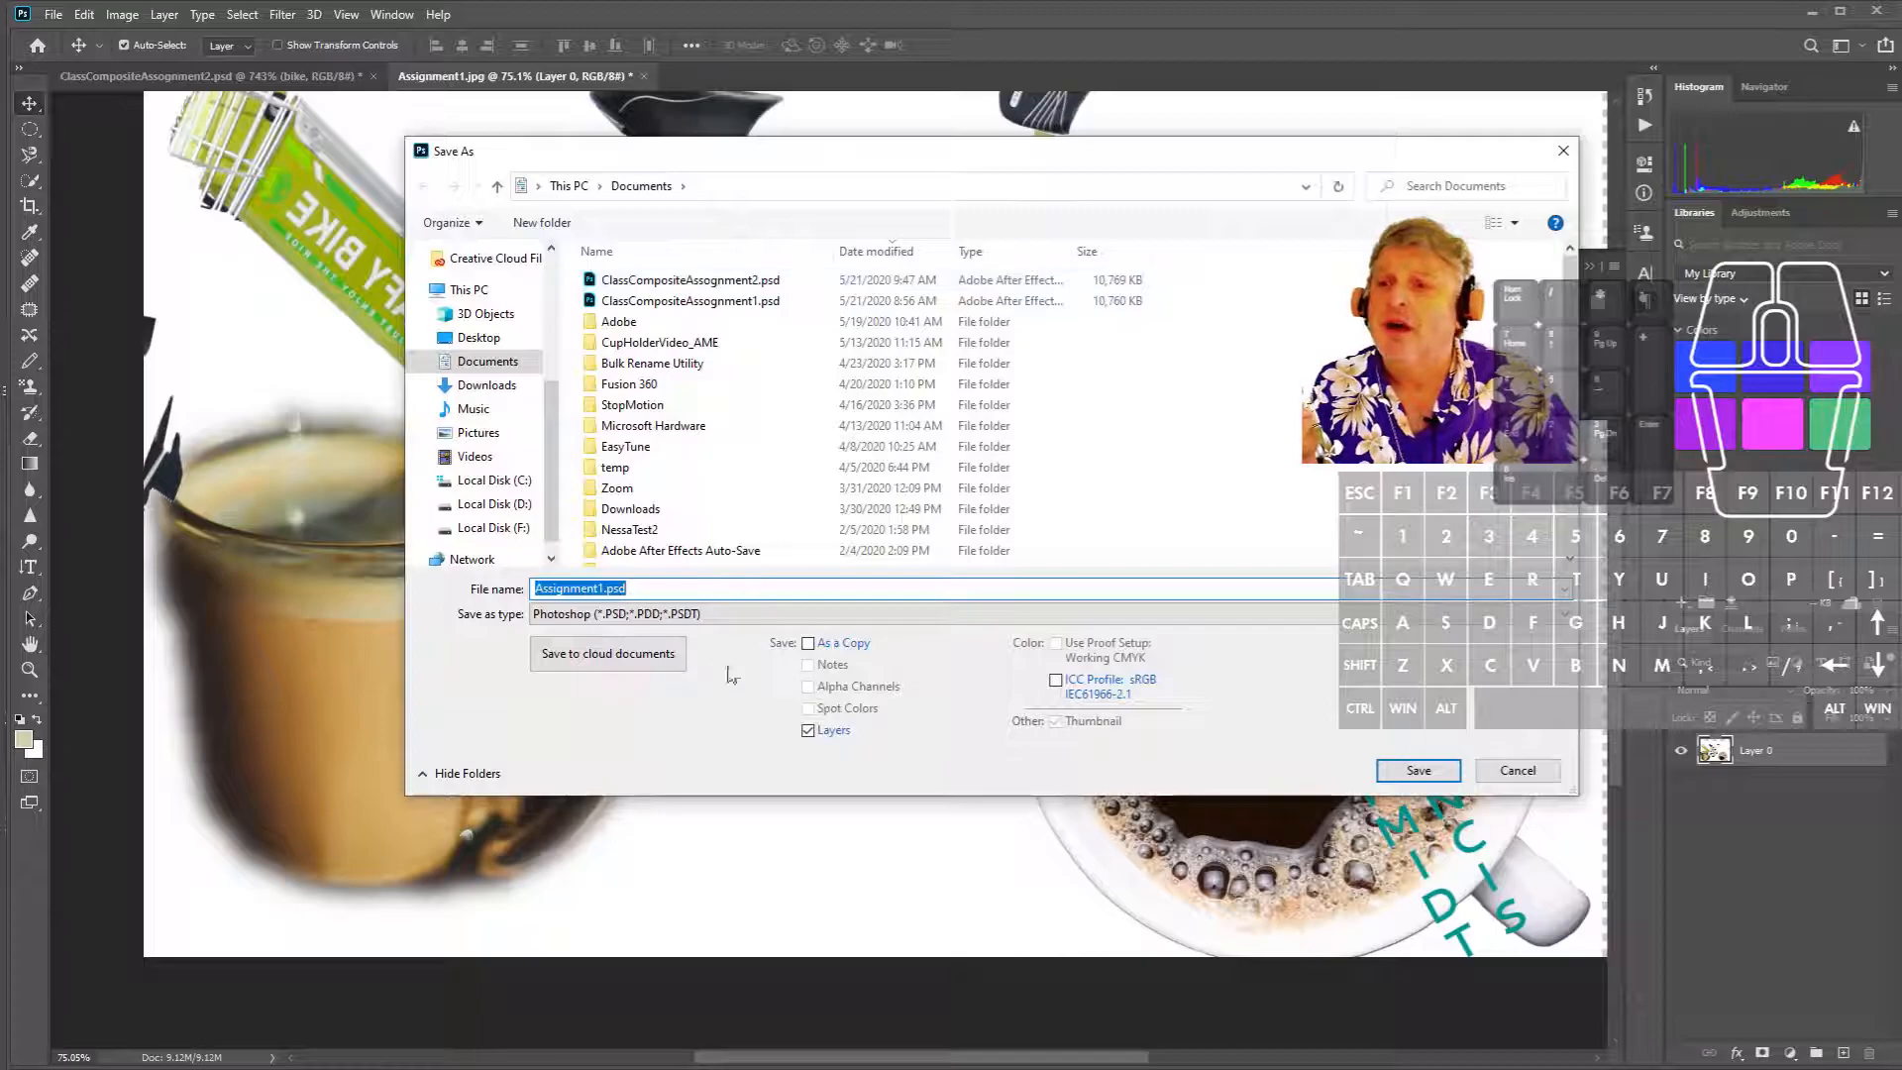
click(782, 613)
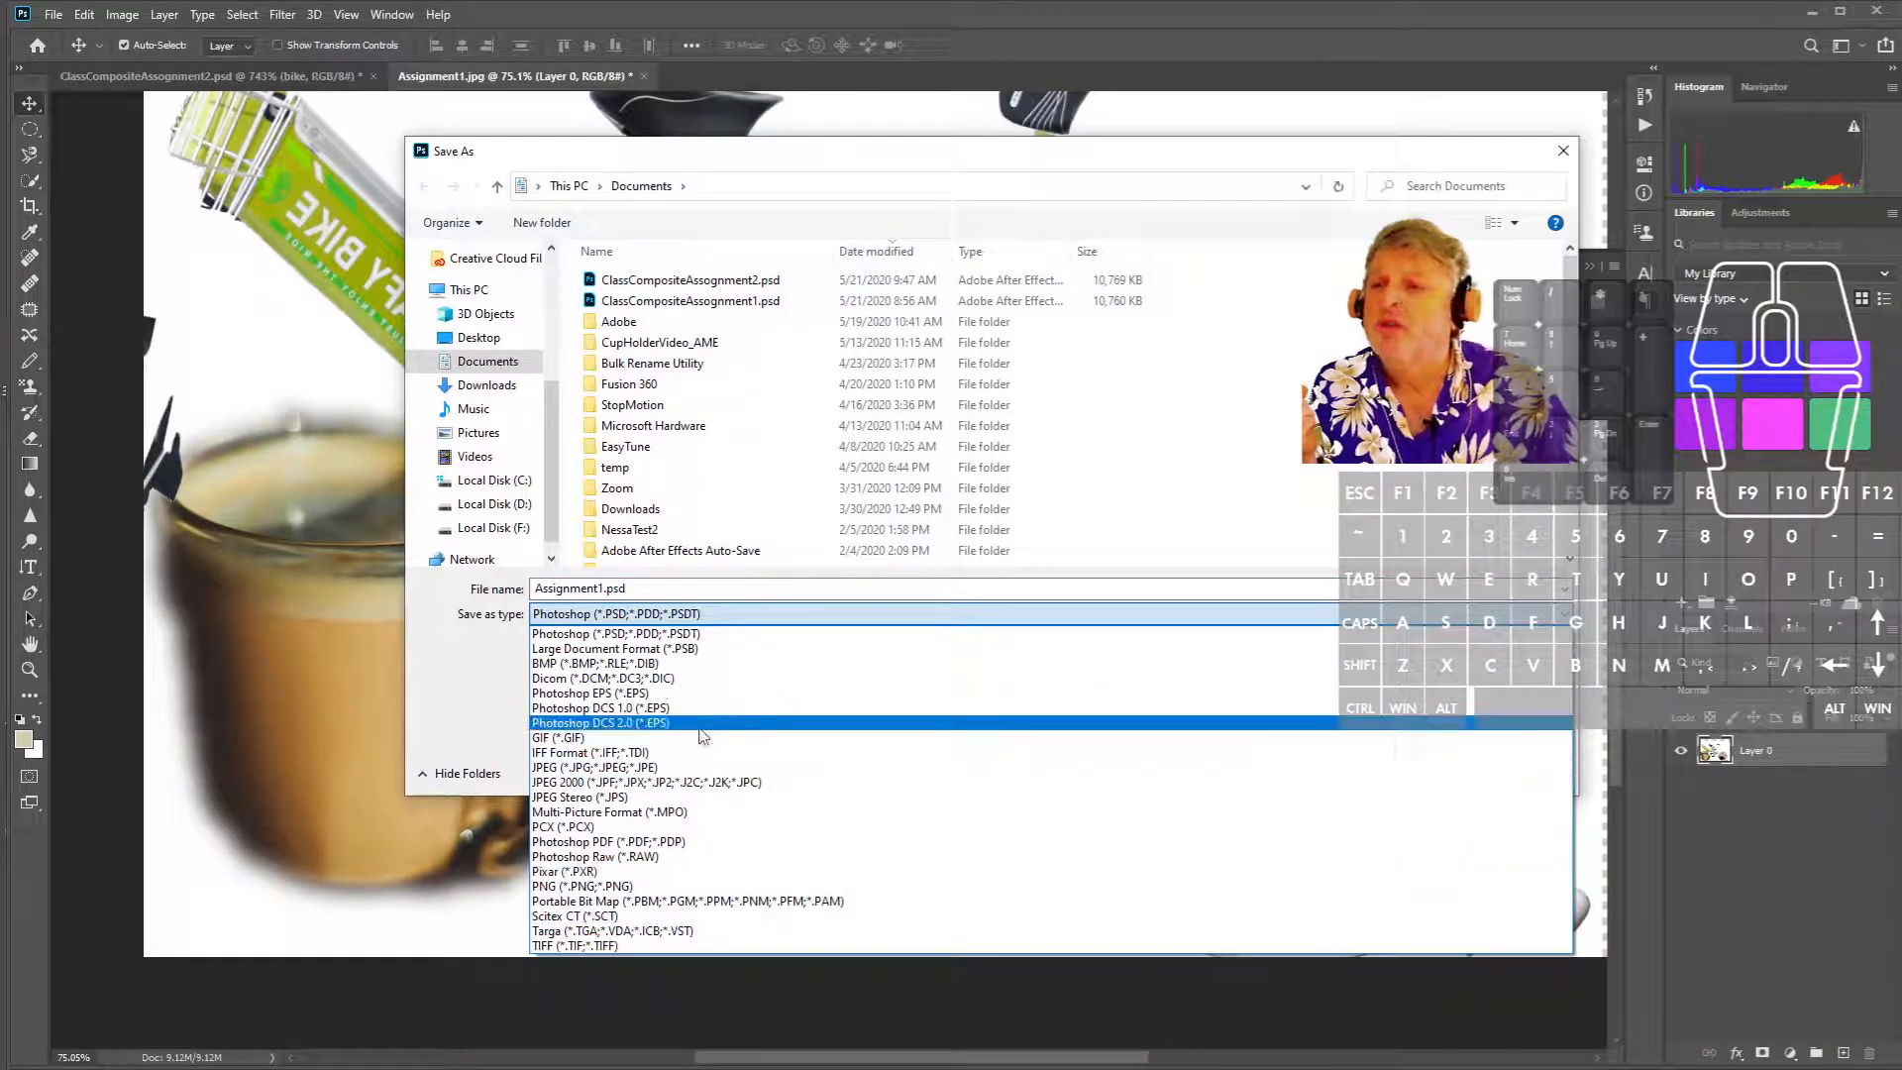
click(704, 767)
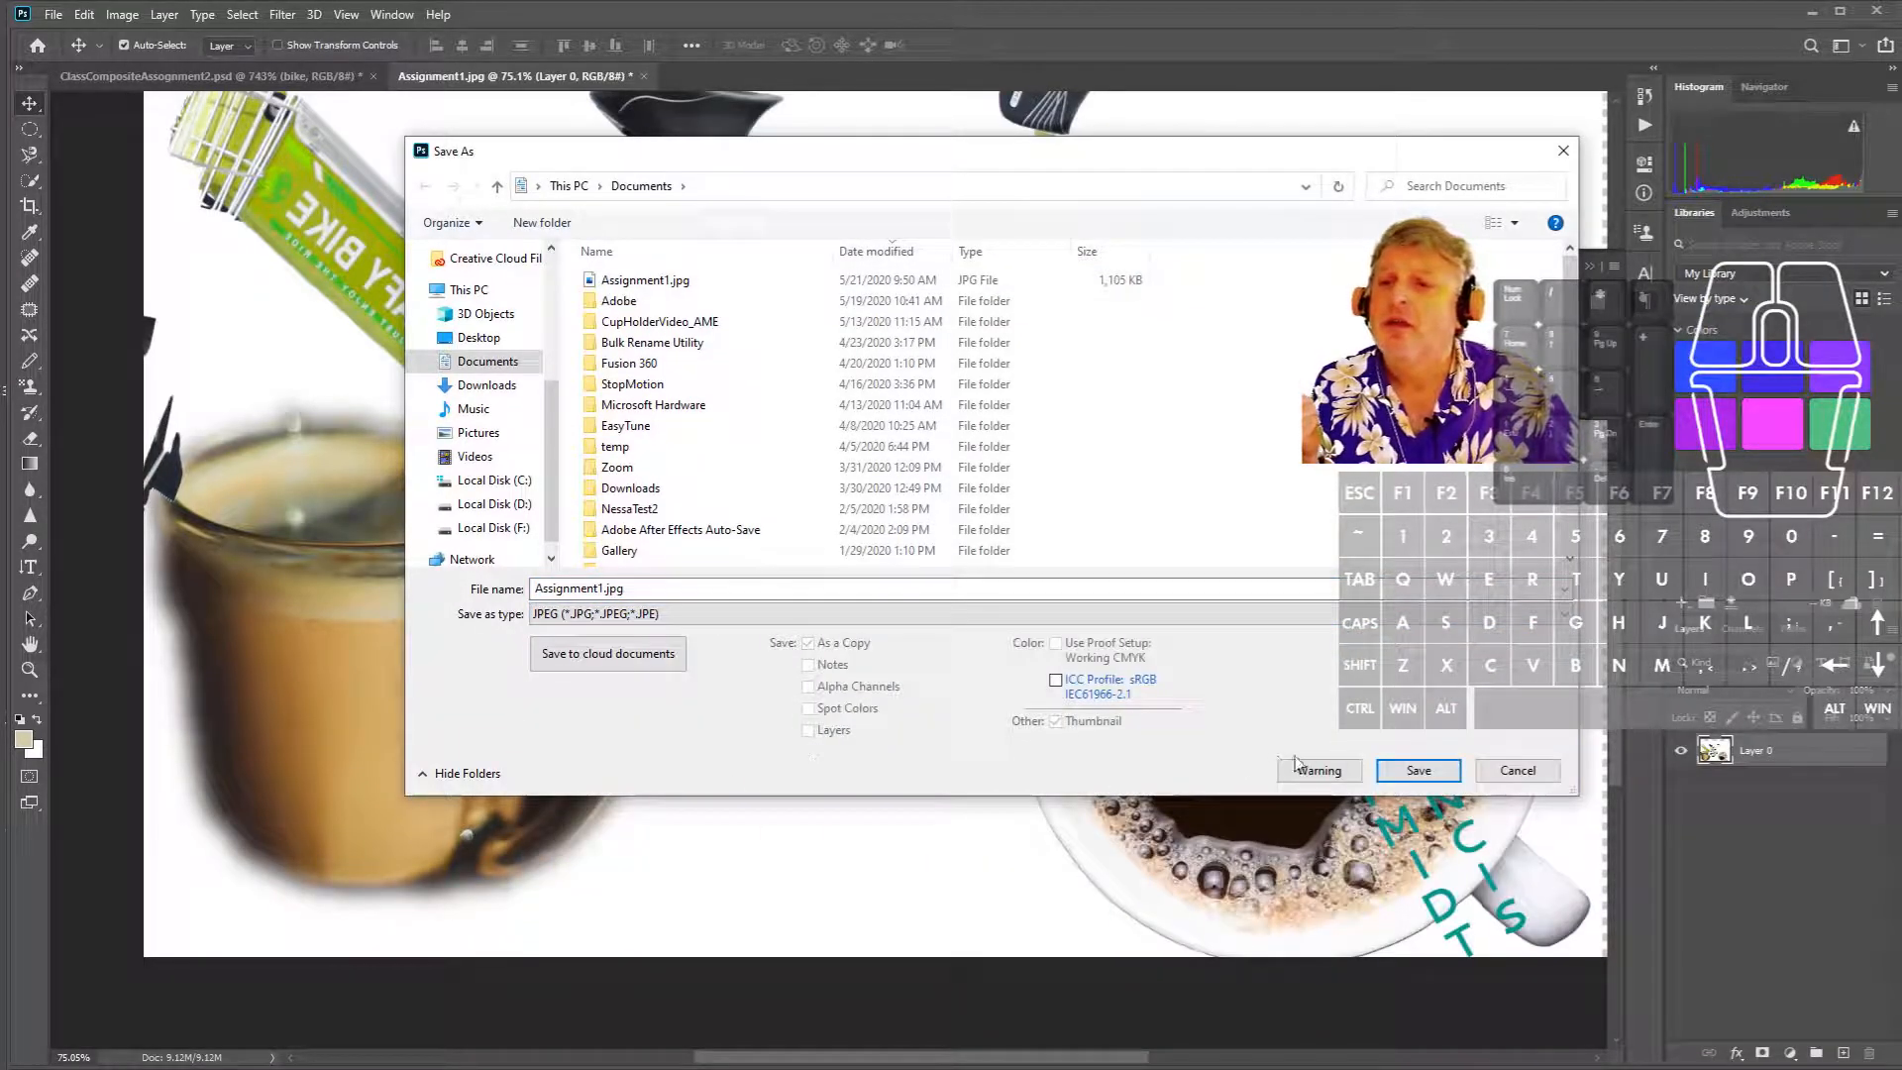
click(691, 586)
click(736, 590)
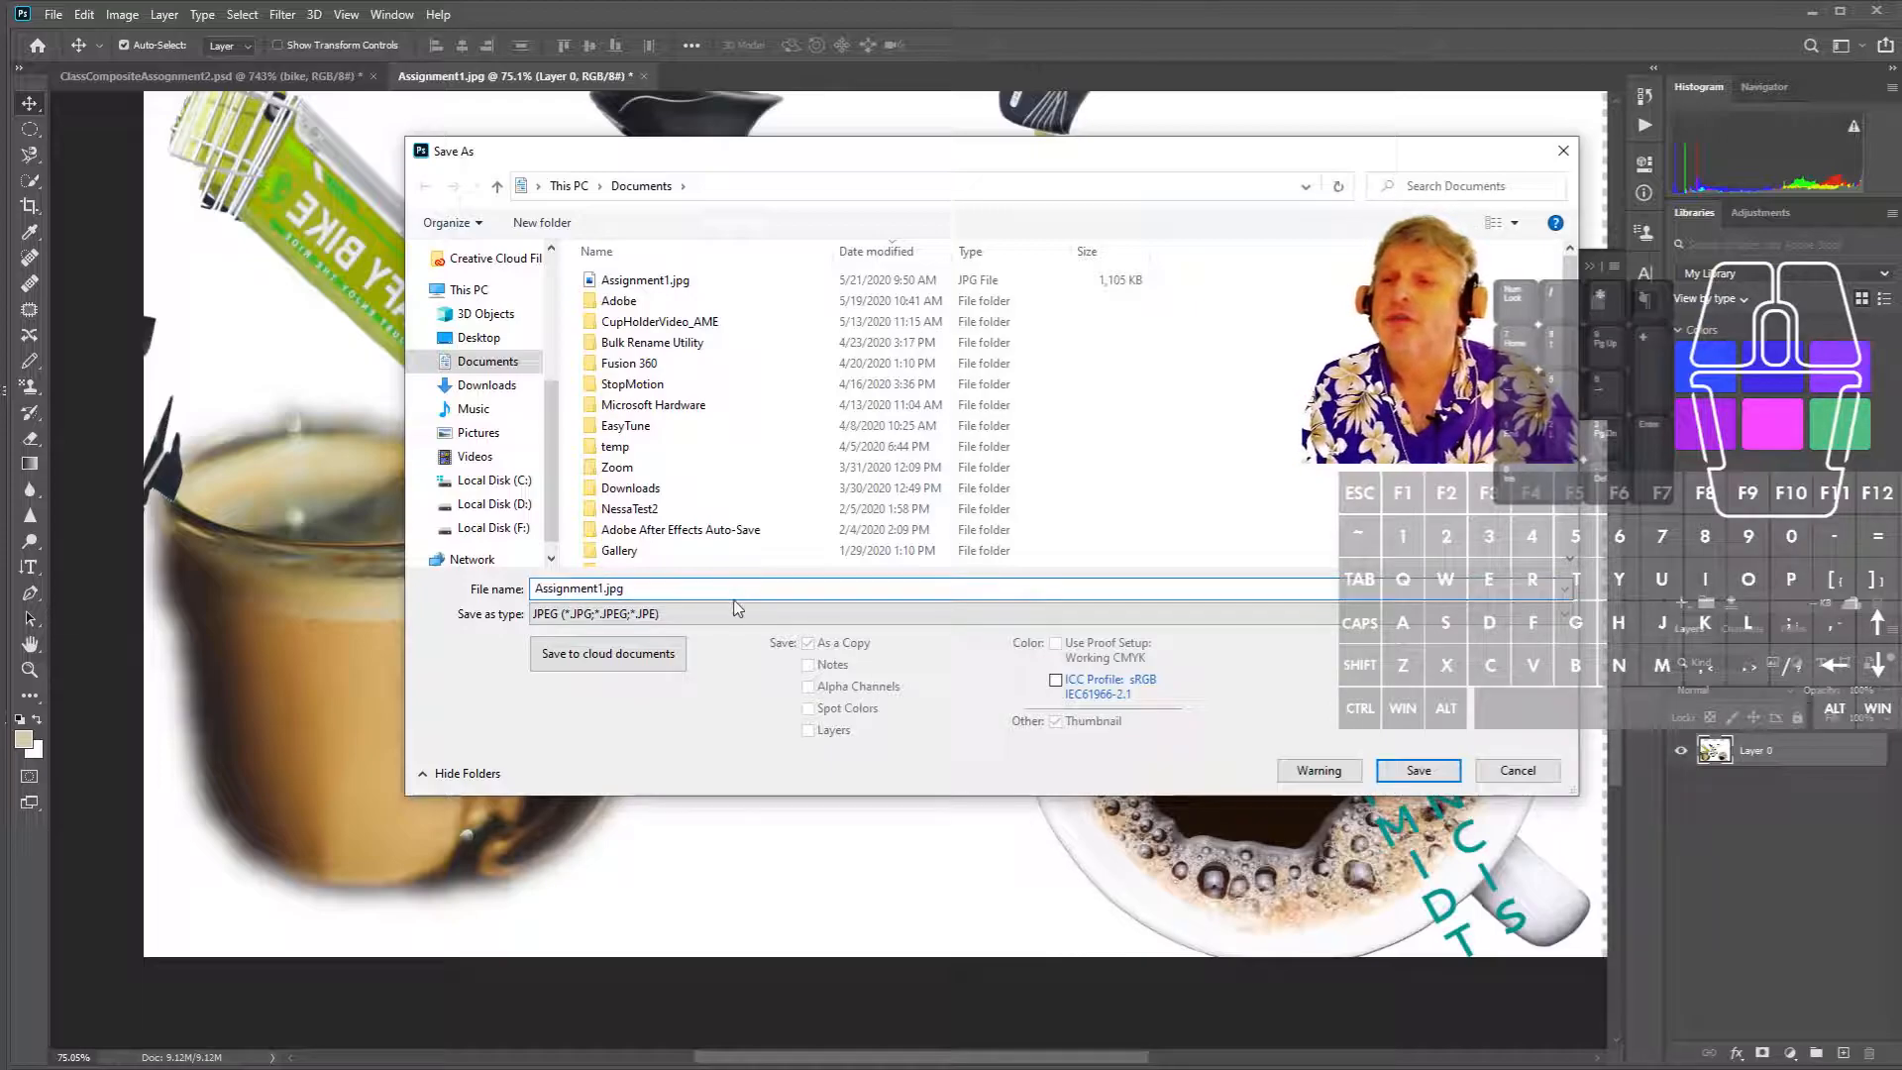
key(BackSpace)
key(BackSpace)
key(BackSpace)
key(BackSpace)
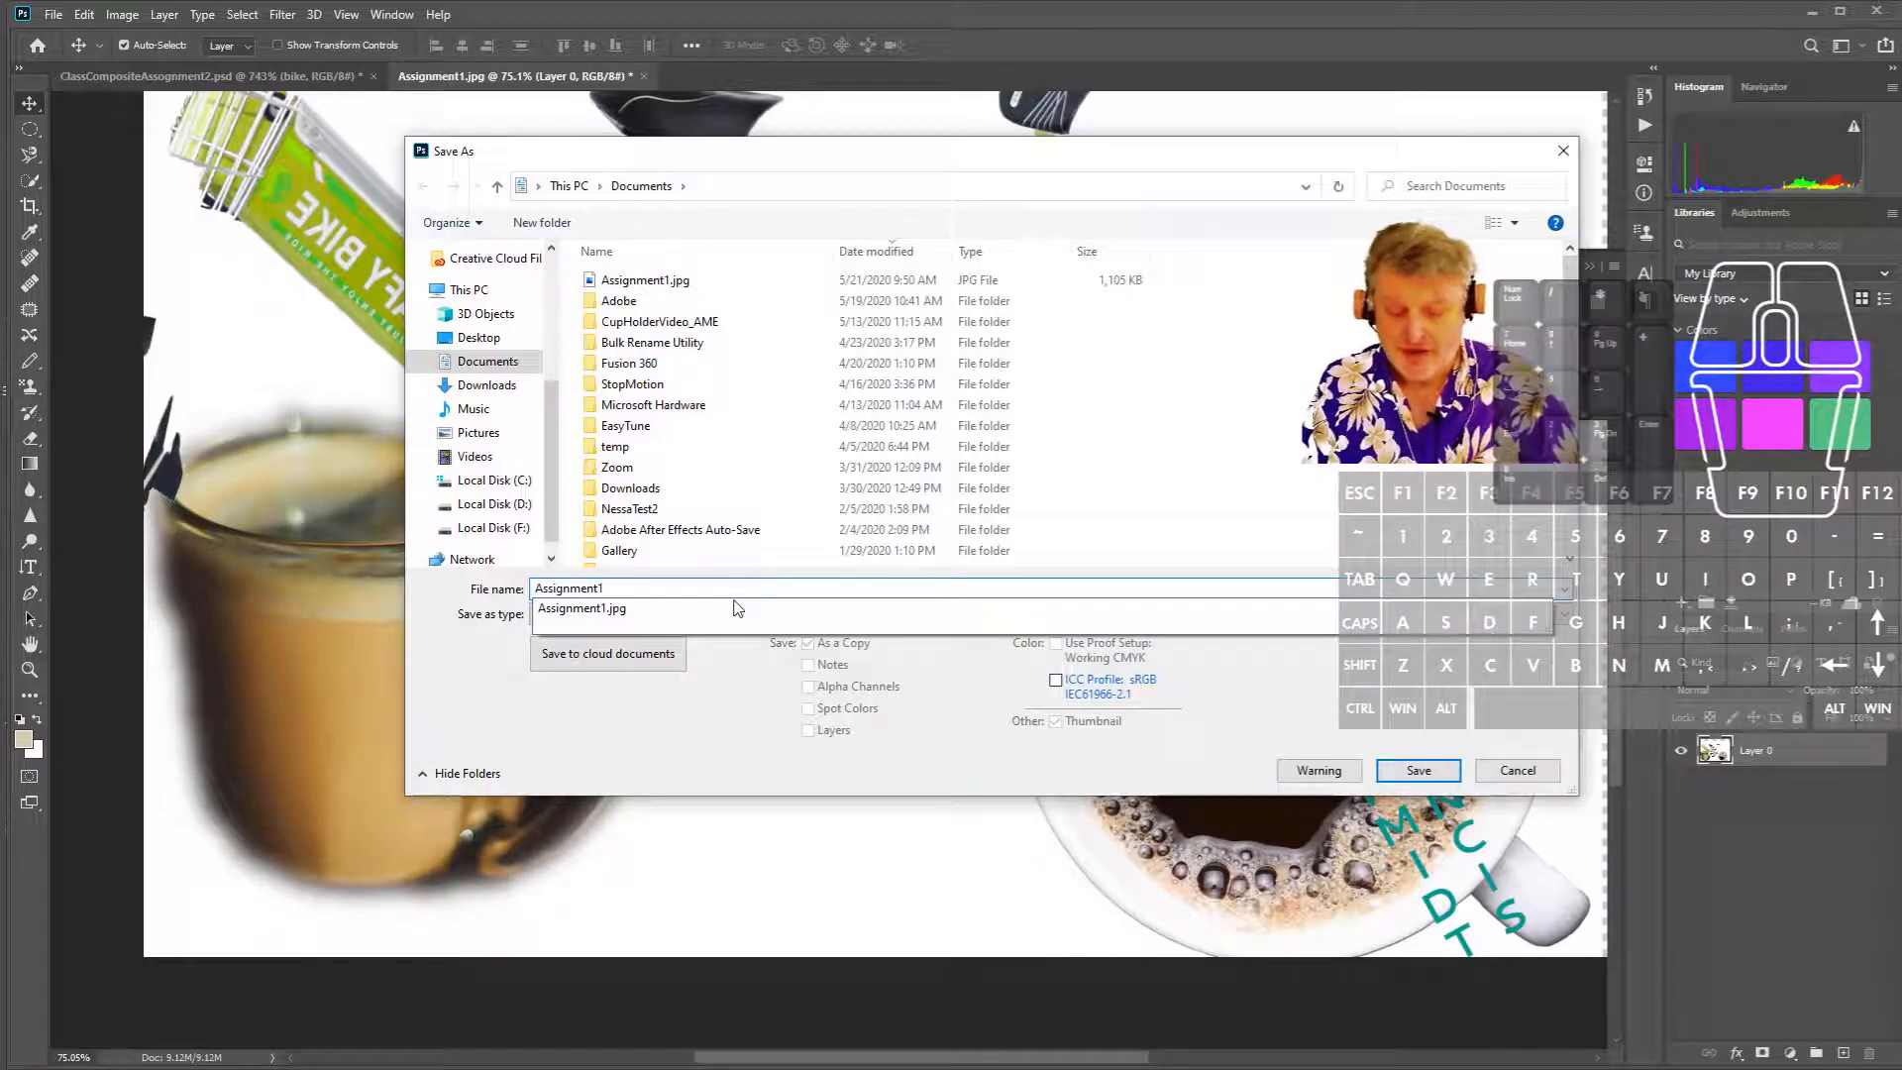
text(j)
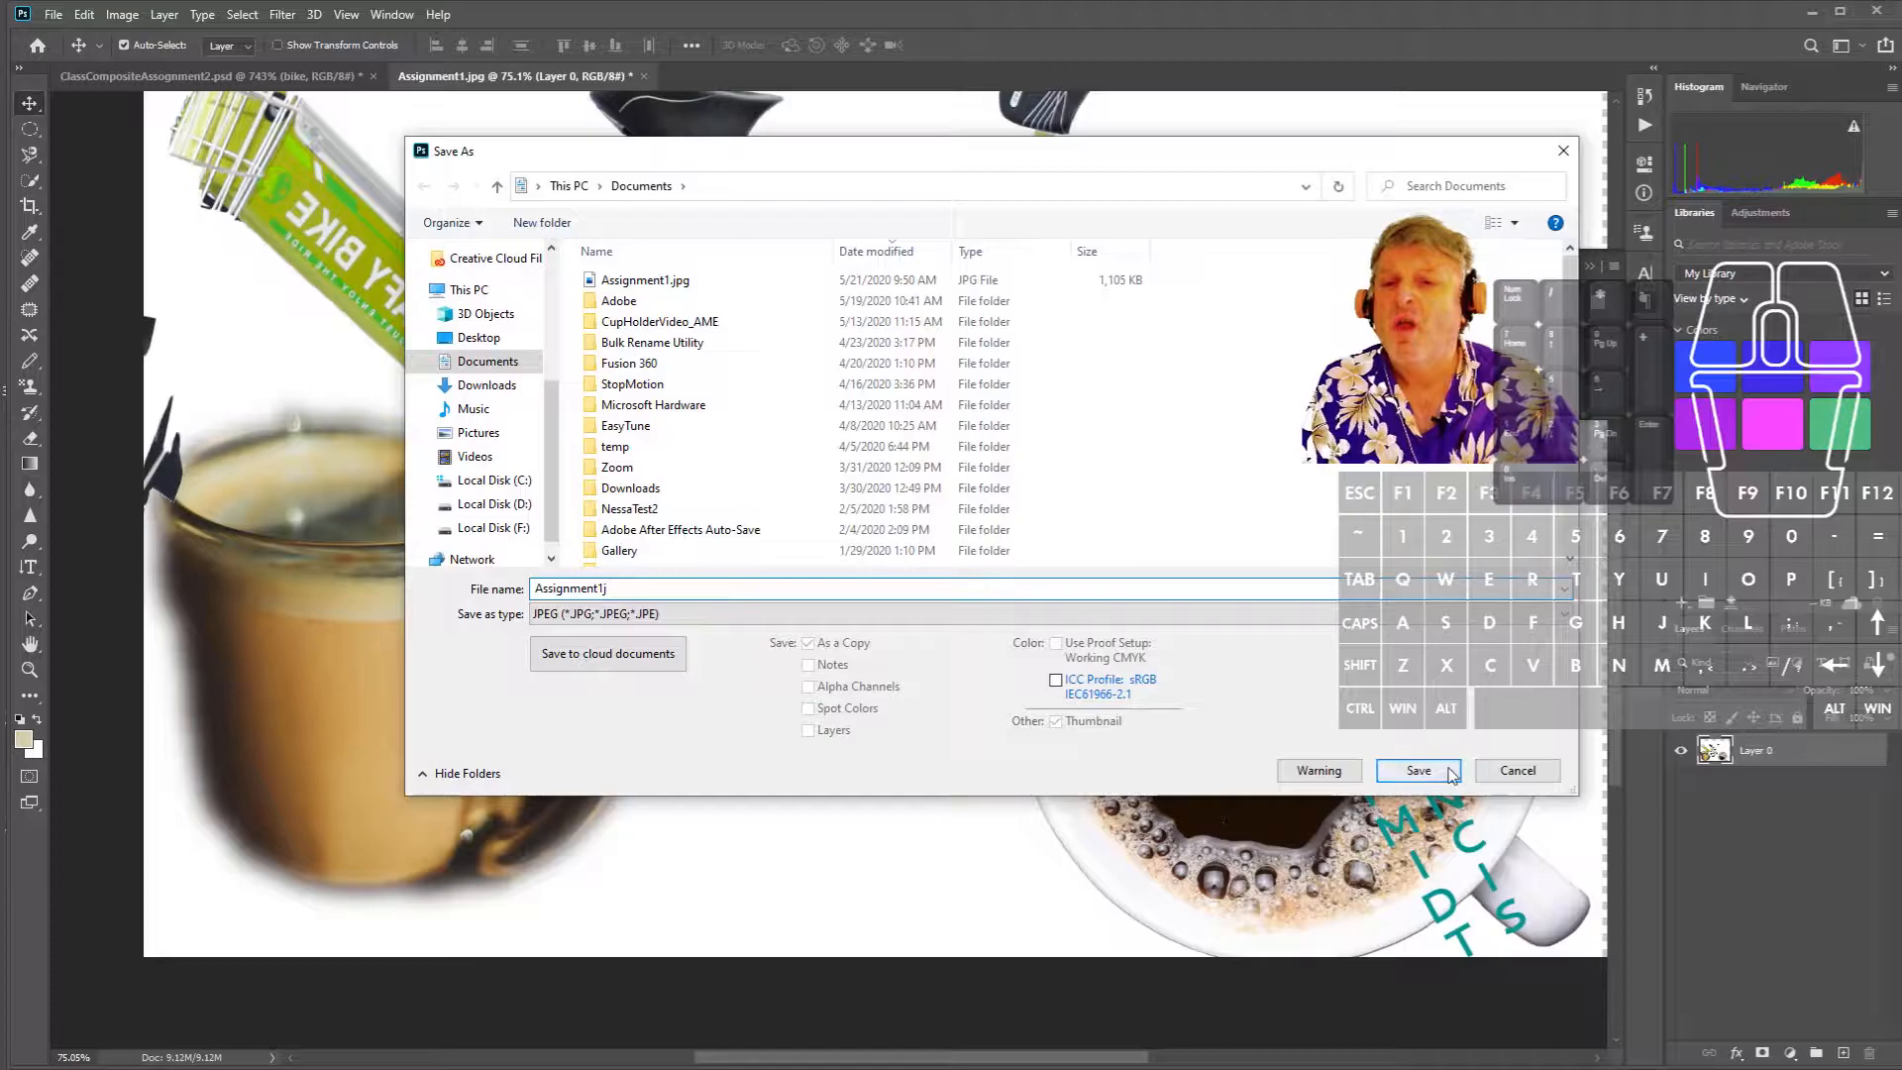
click(1418, 770)
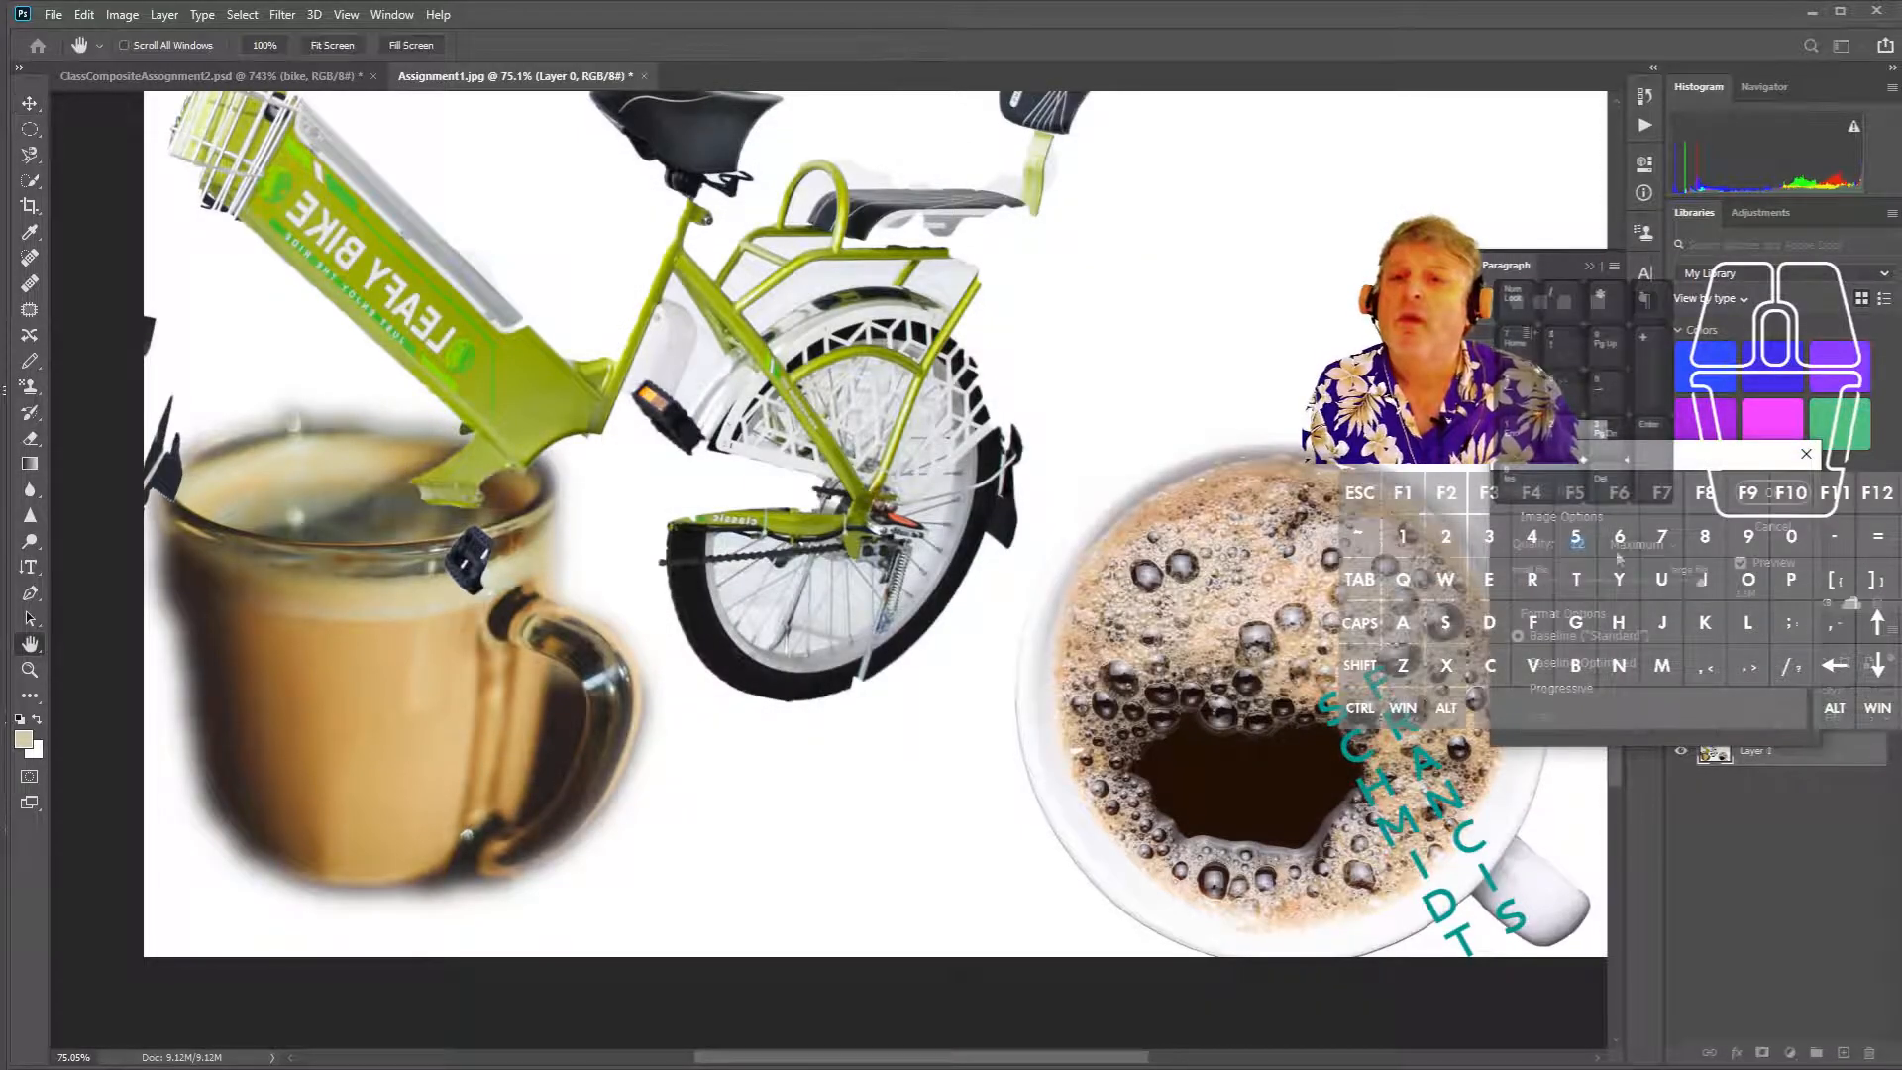
click(1670, 583)
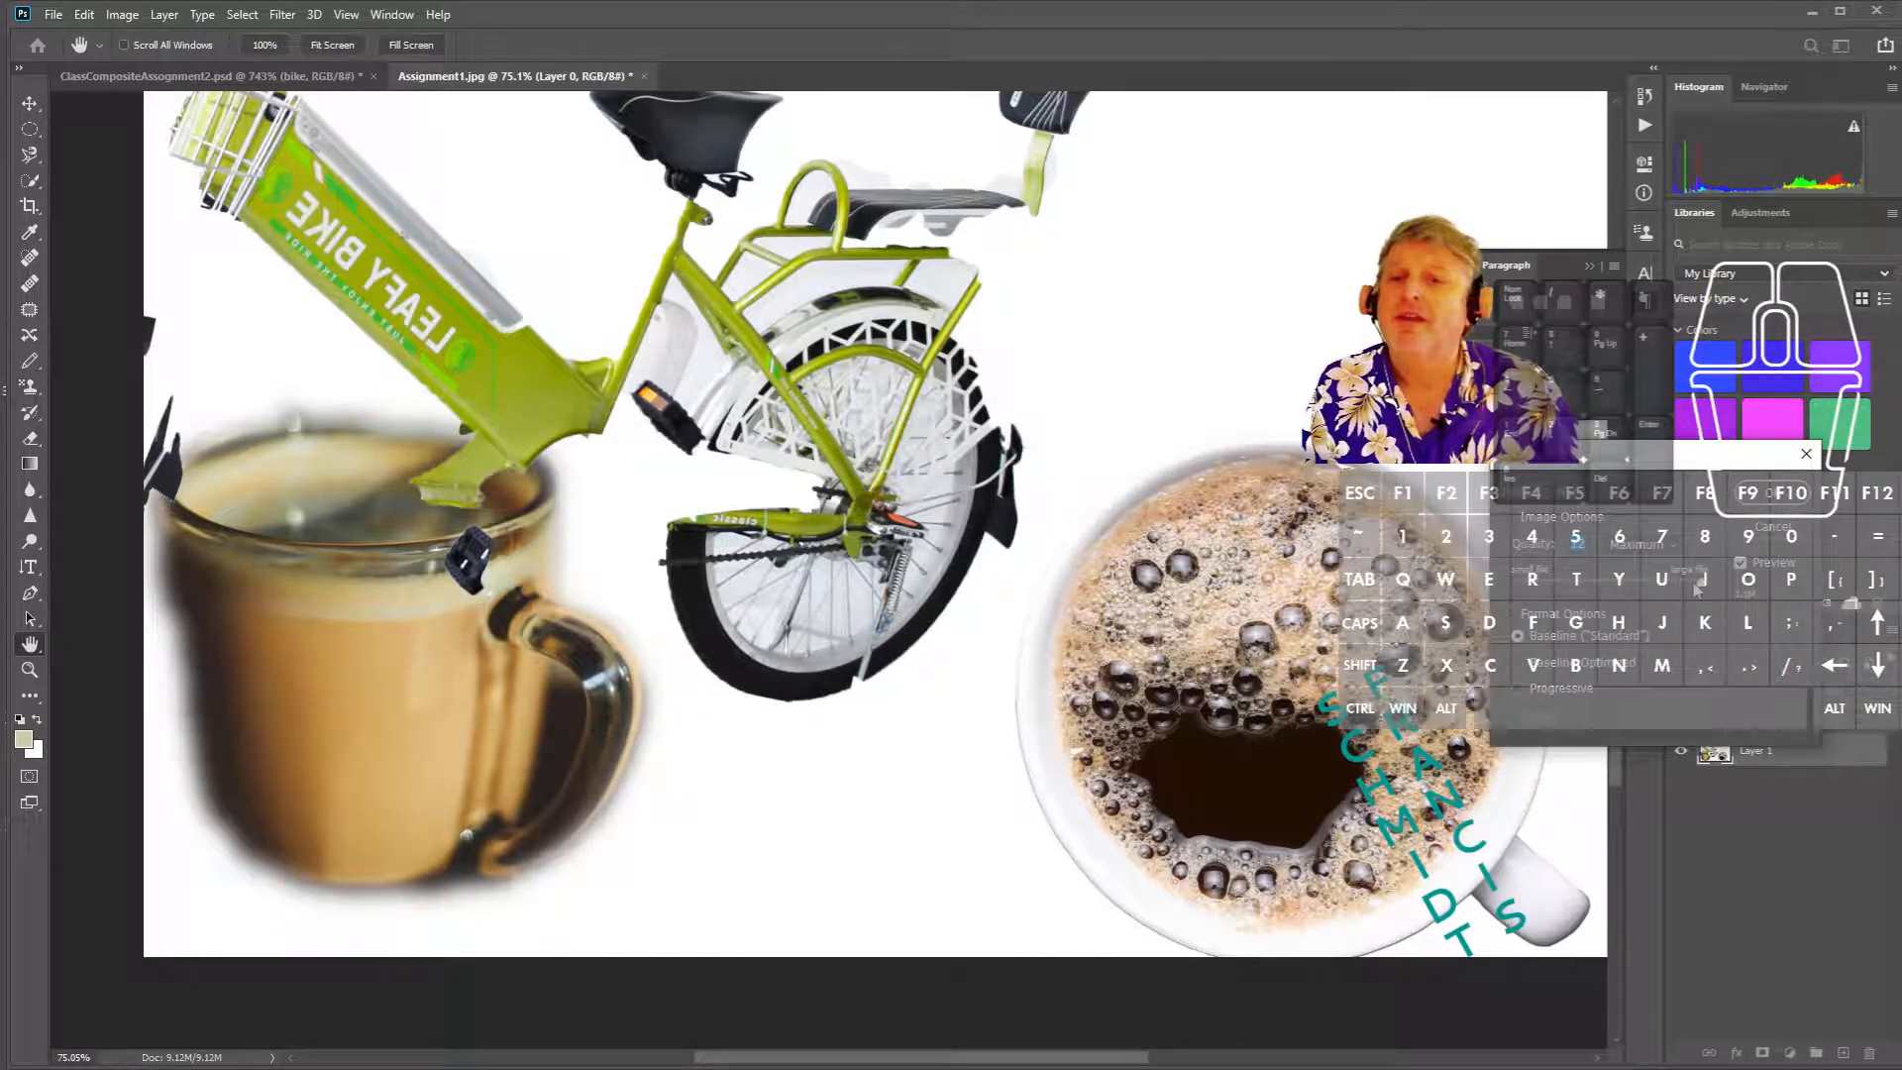
drag(1706, 586, 1618, 600)
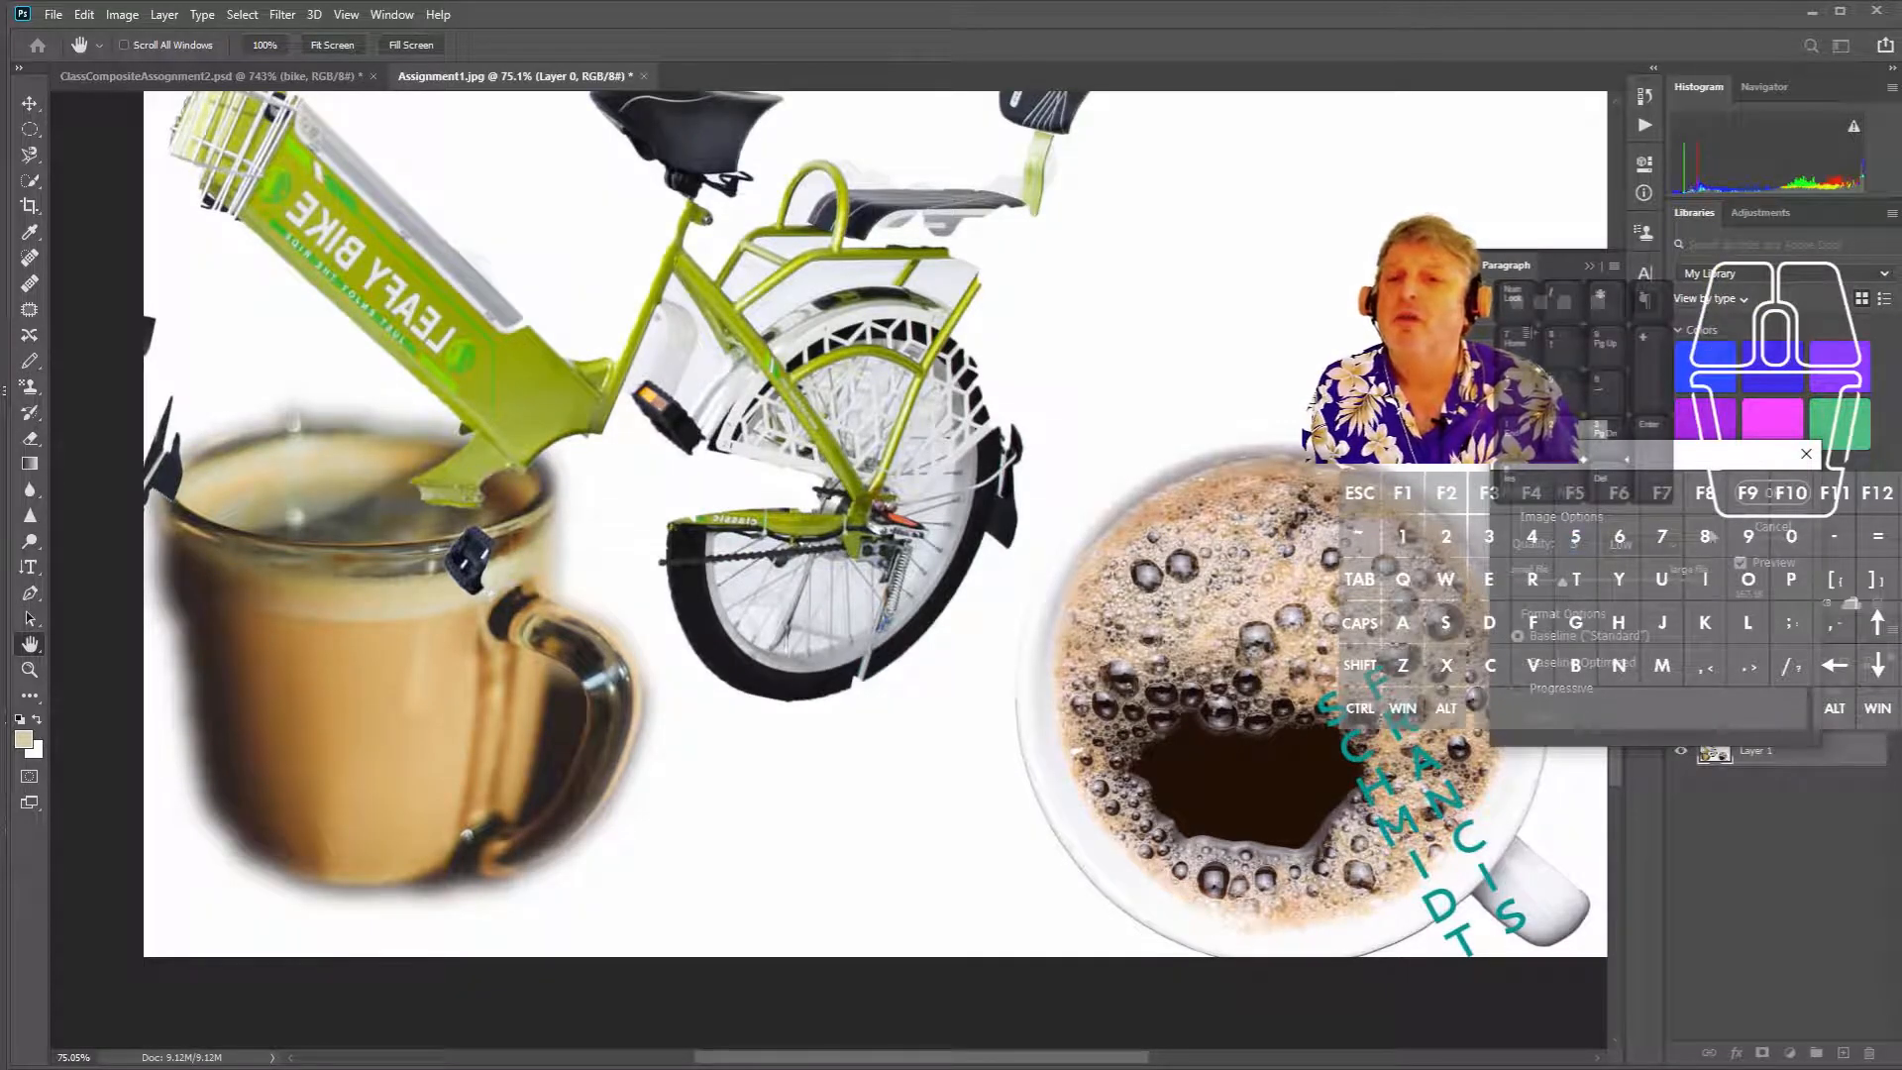
click(1770, 495)
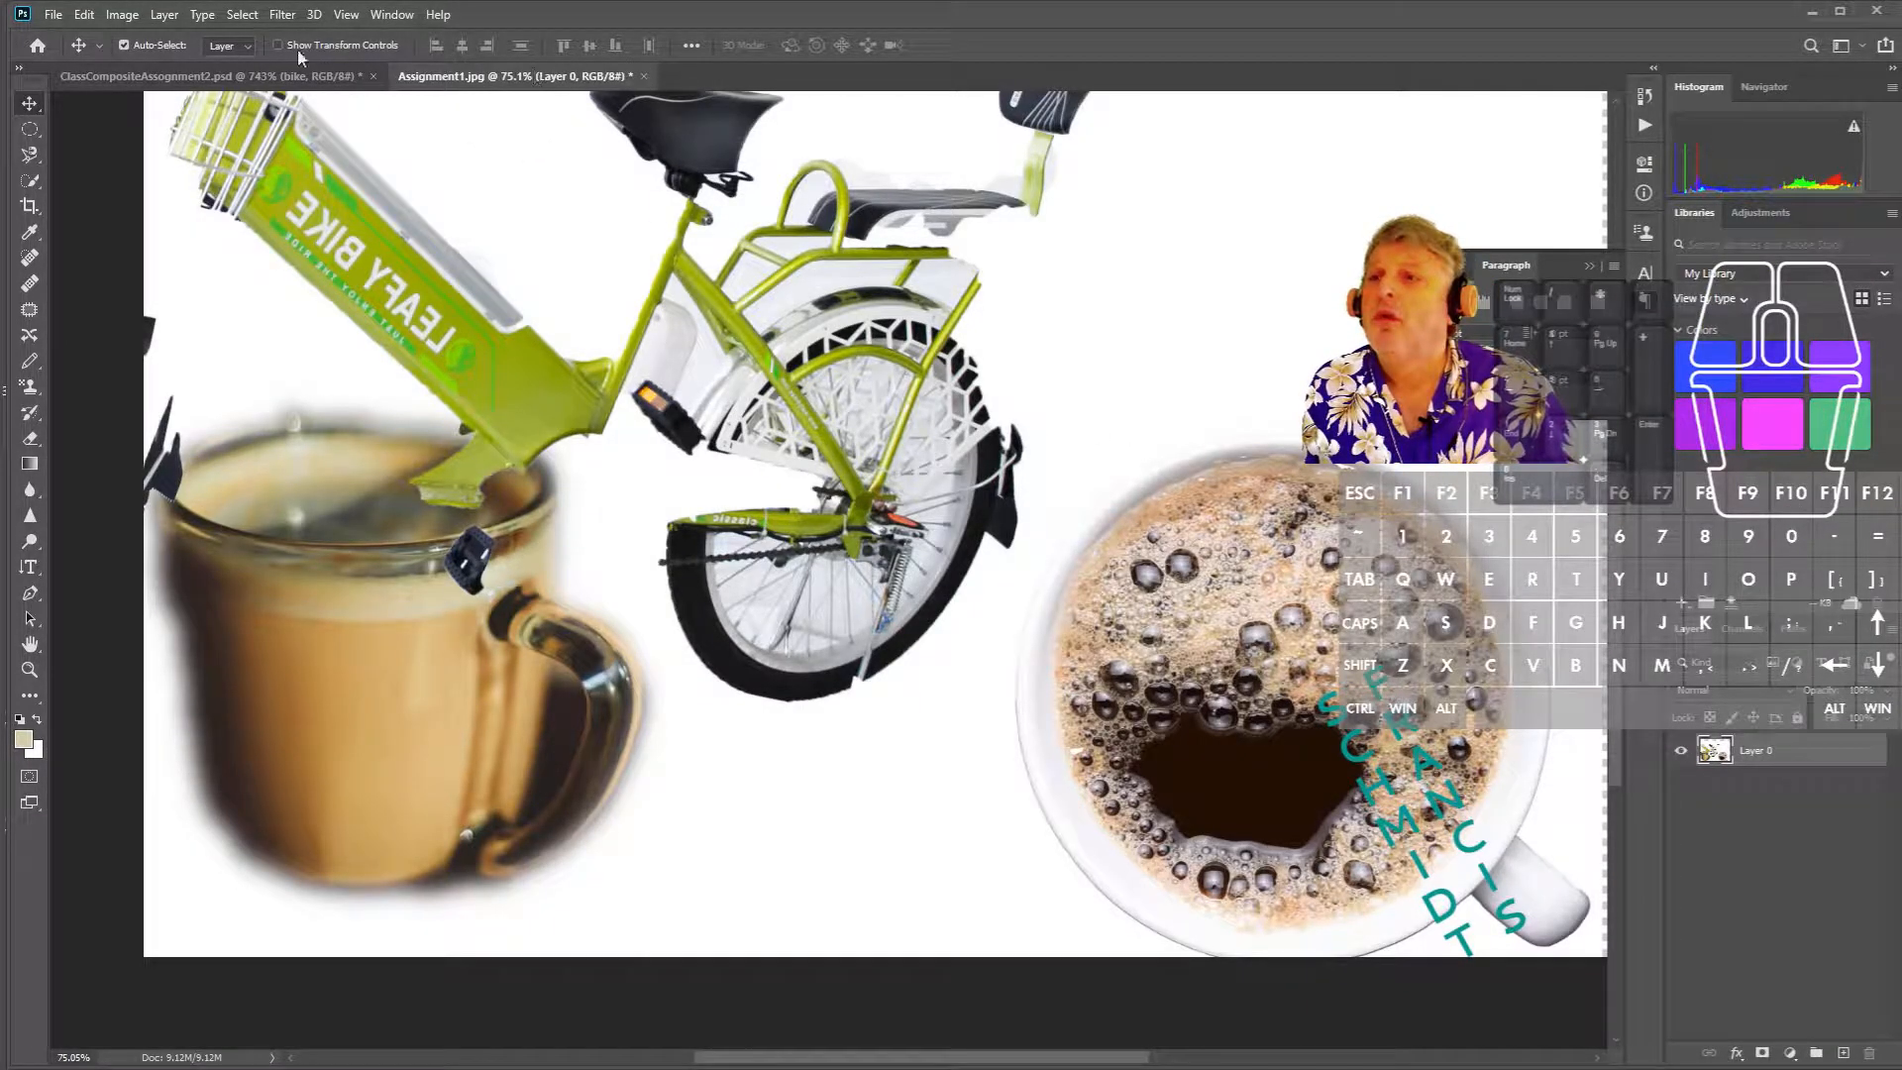
- Open Assignment1j.jpg from Documents as a third document tab
click(54, 14)
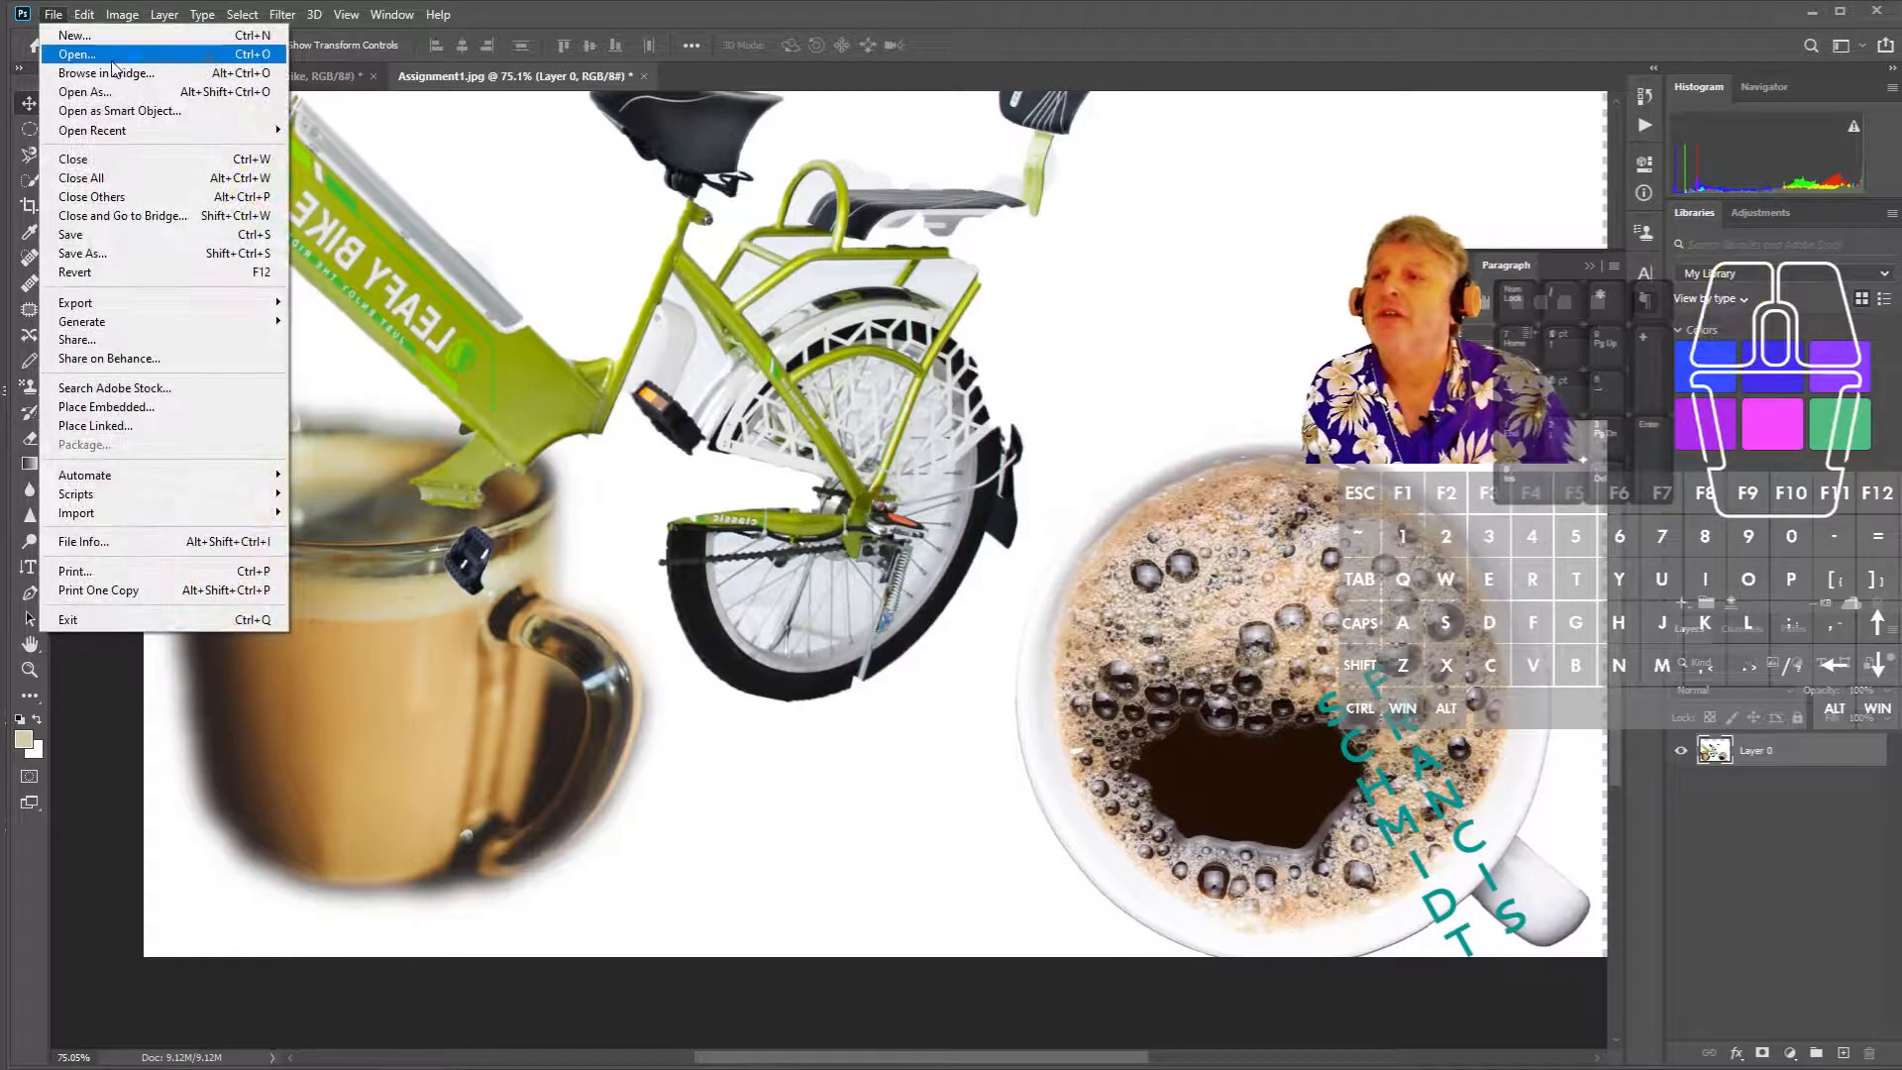
click(80, 56)
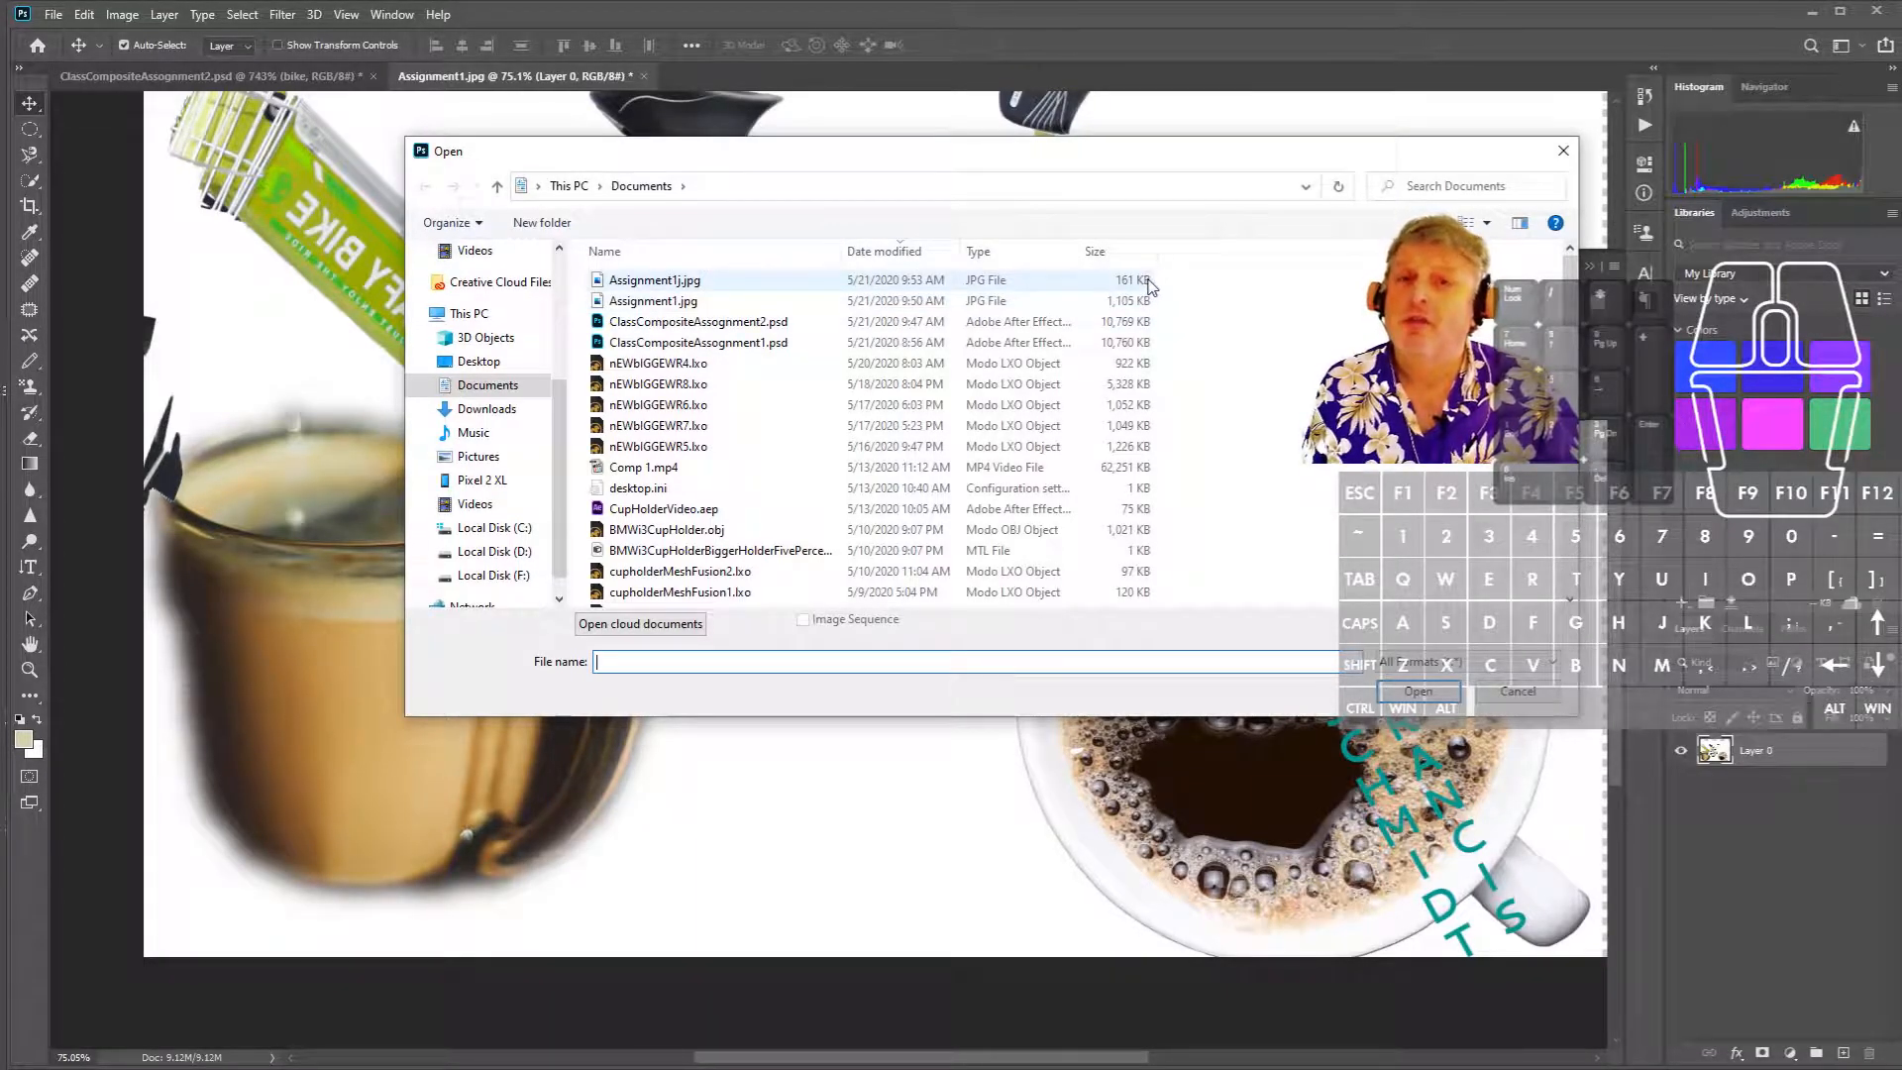
click(701, 282)
click(1420, 691)
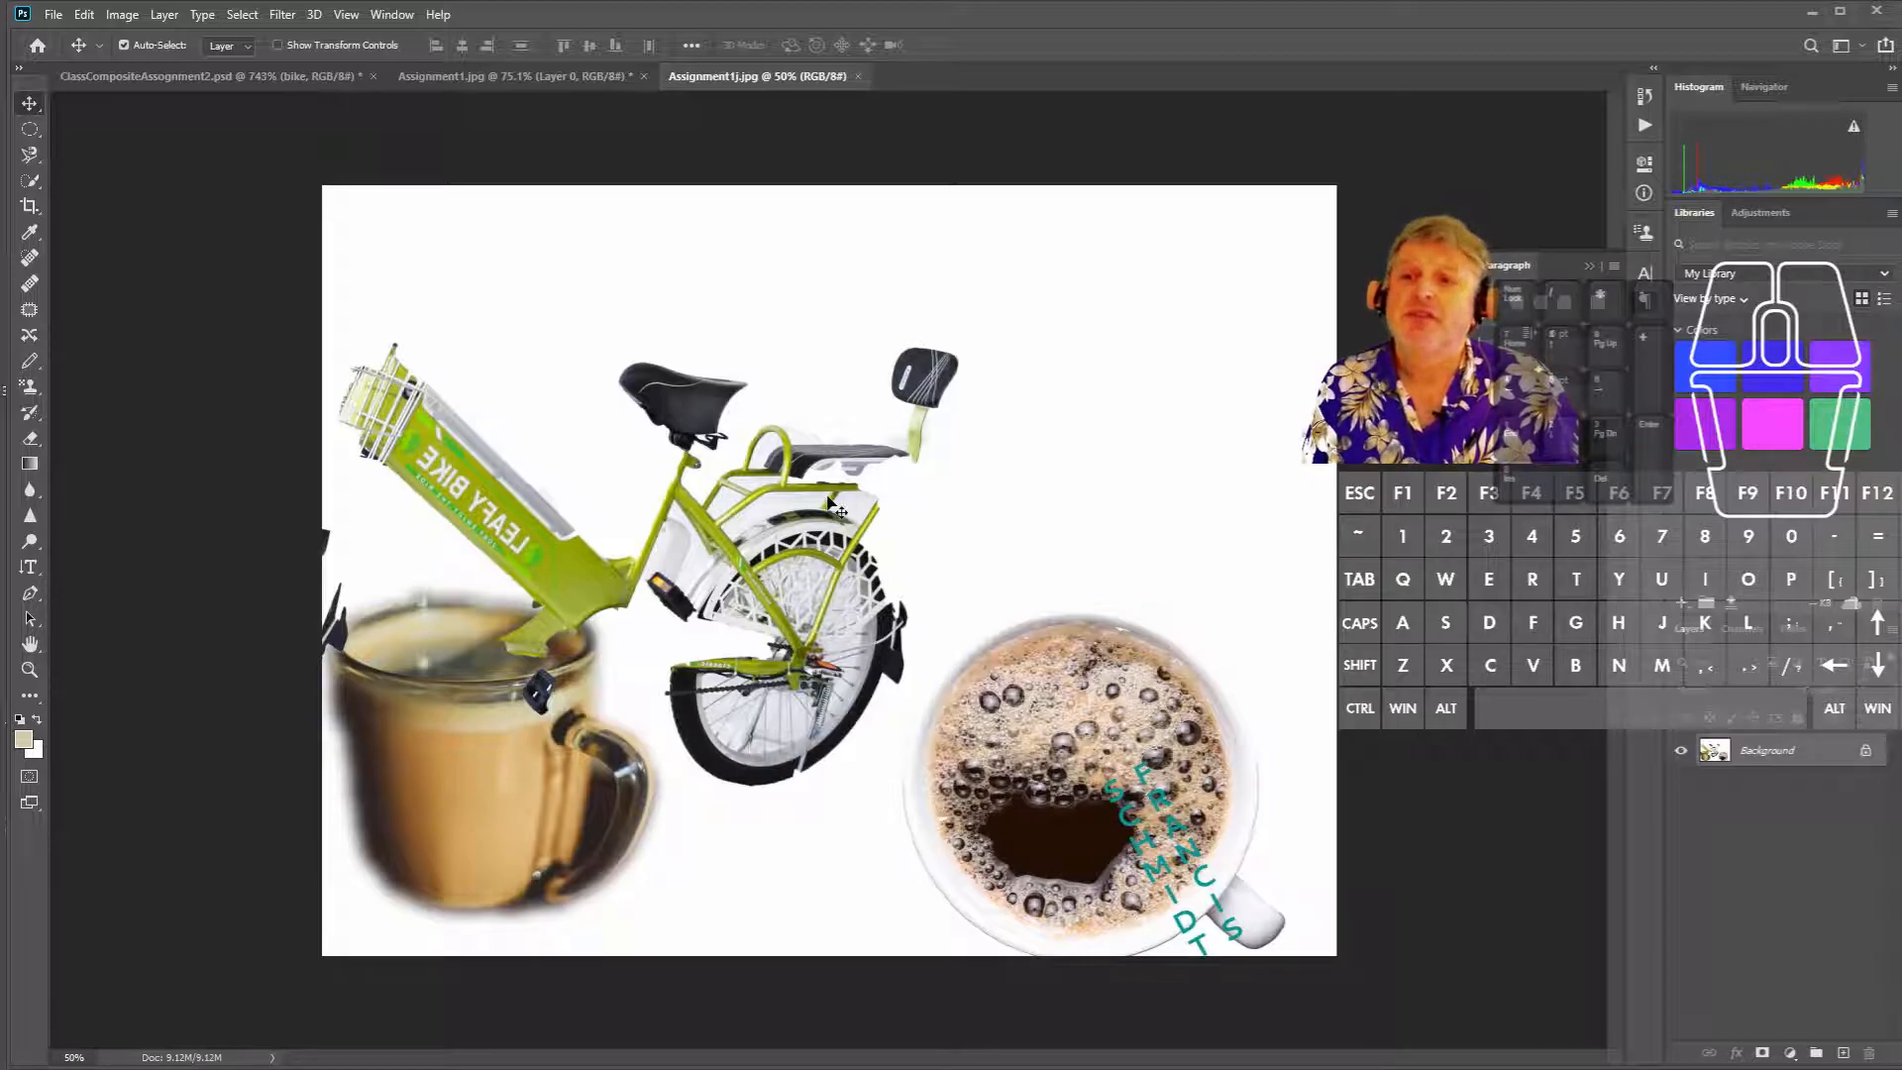
- Convert Assignment1j.jpg's Background to Layer 0 and shift the image up about 147 px
scroll(837, 508, up, 5)
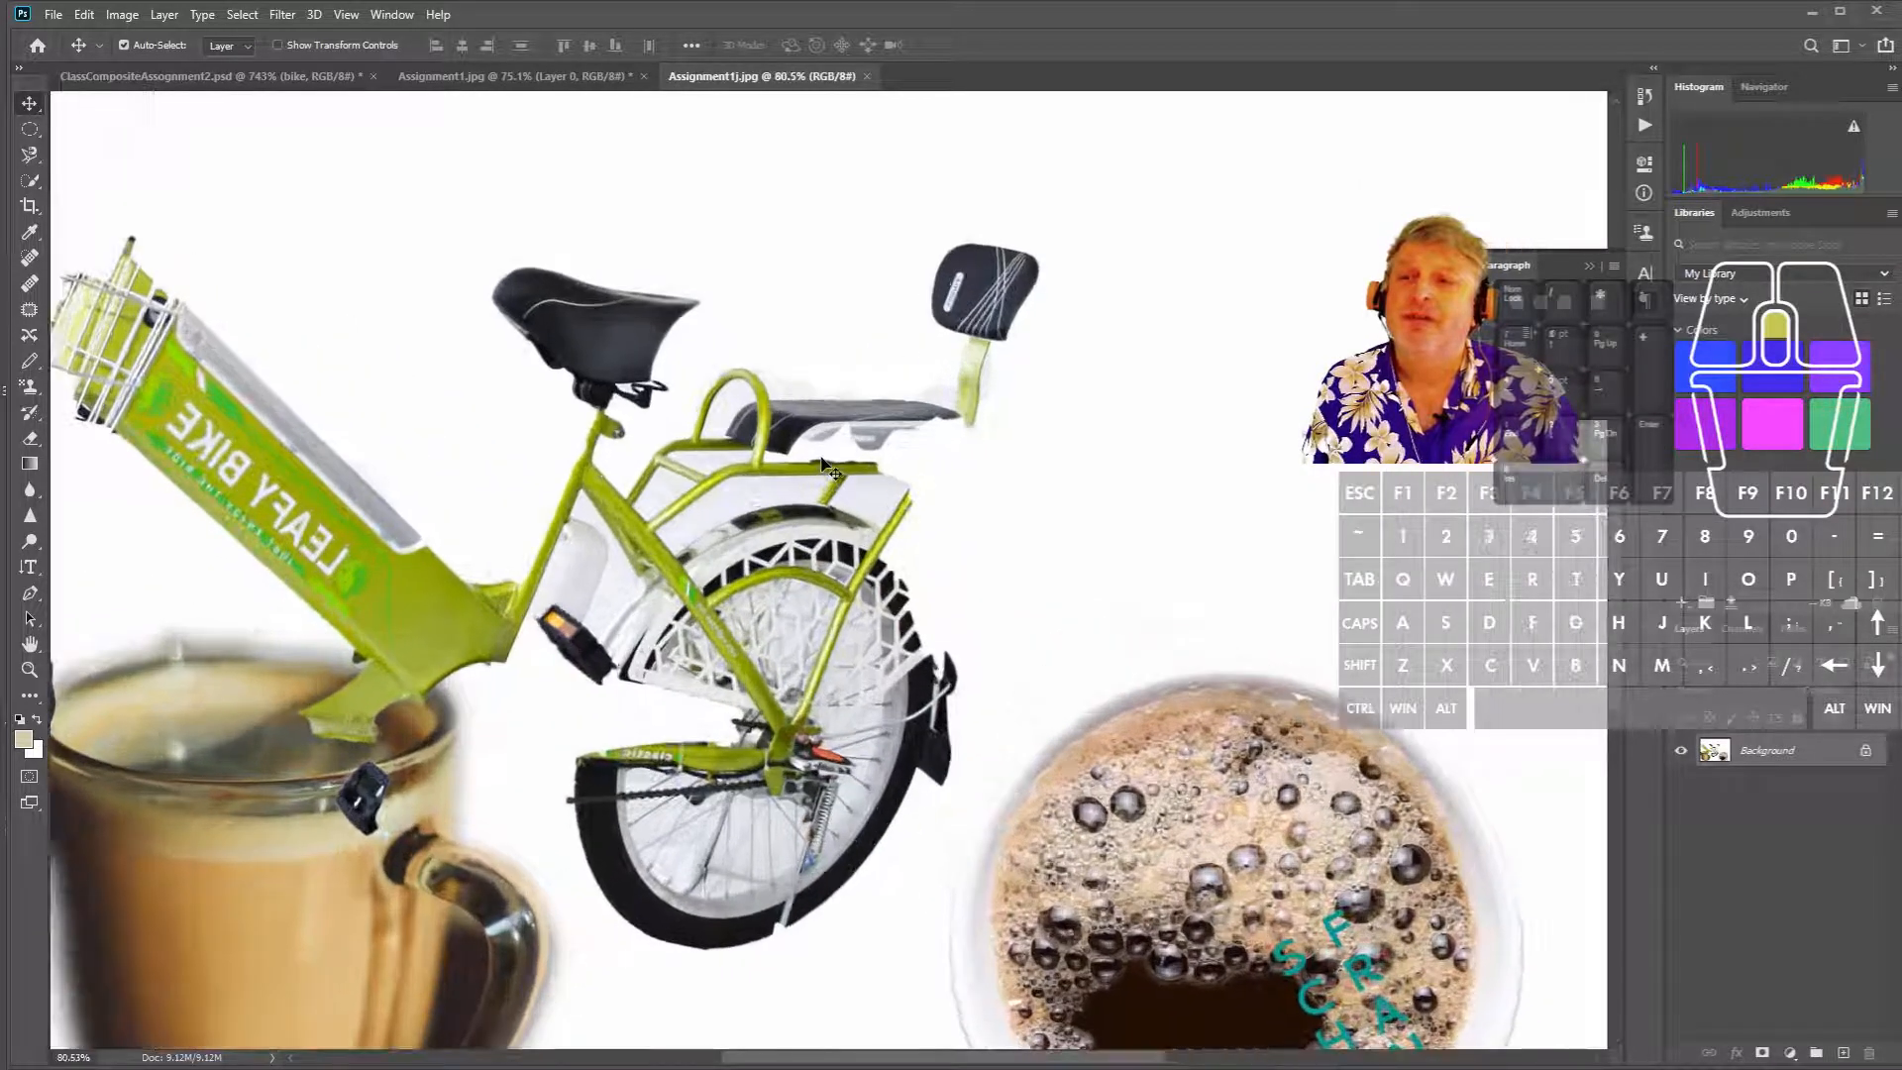
scroll(763, 490, up, 10)
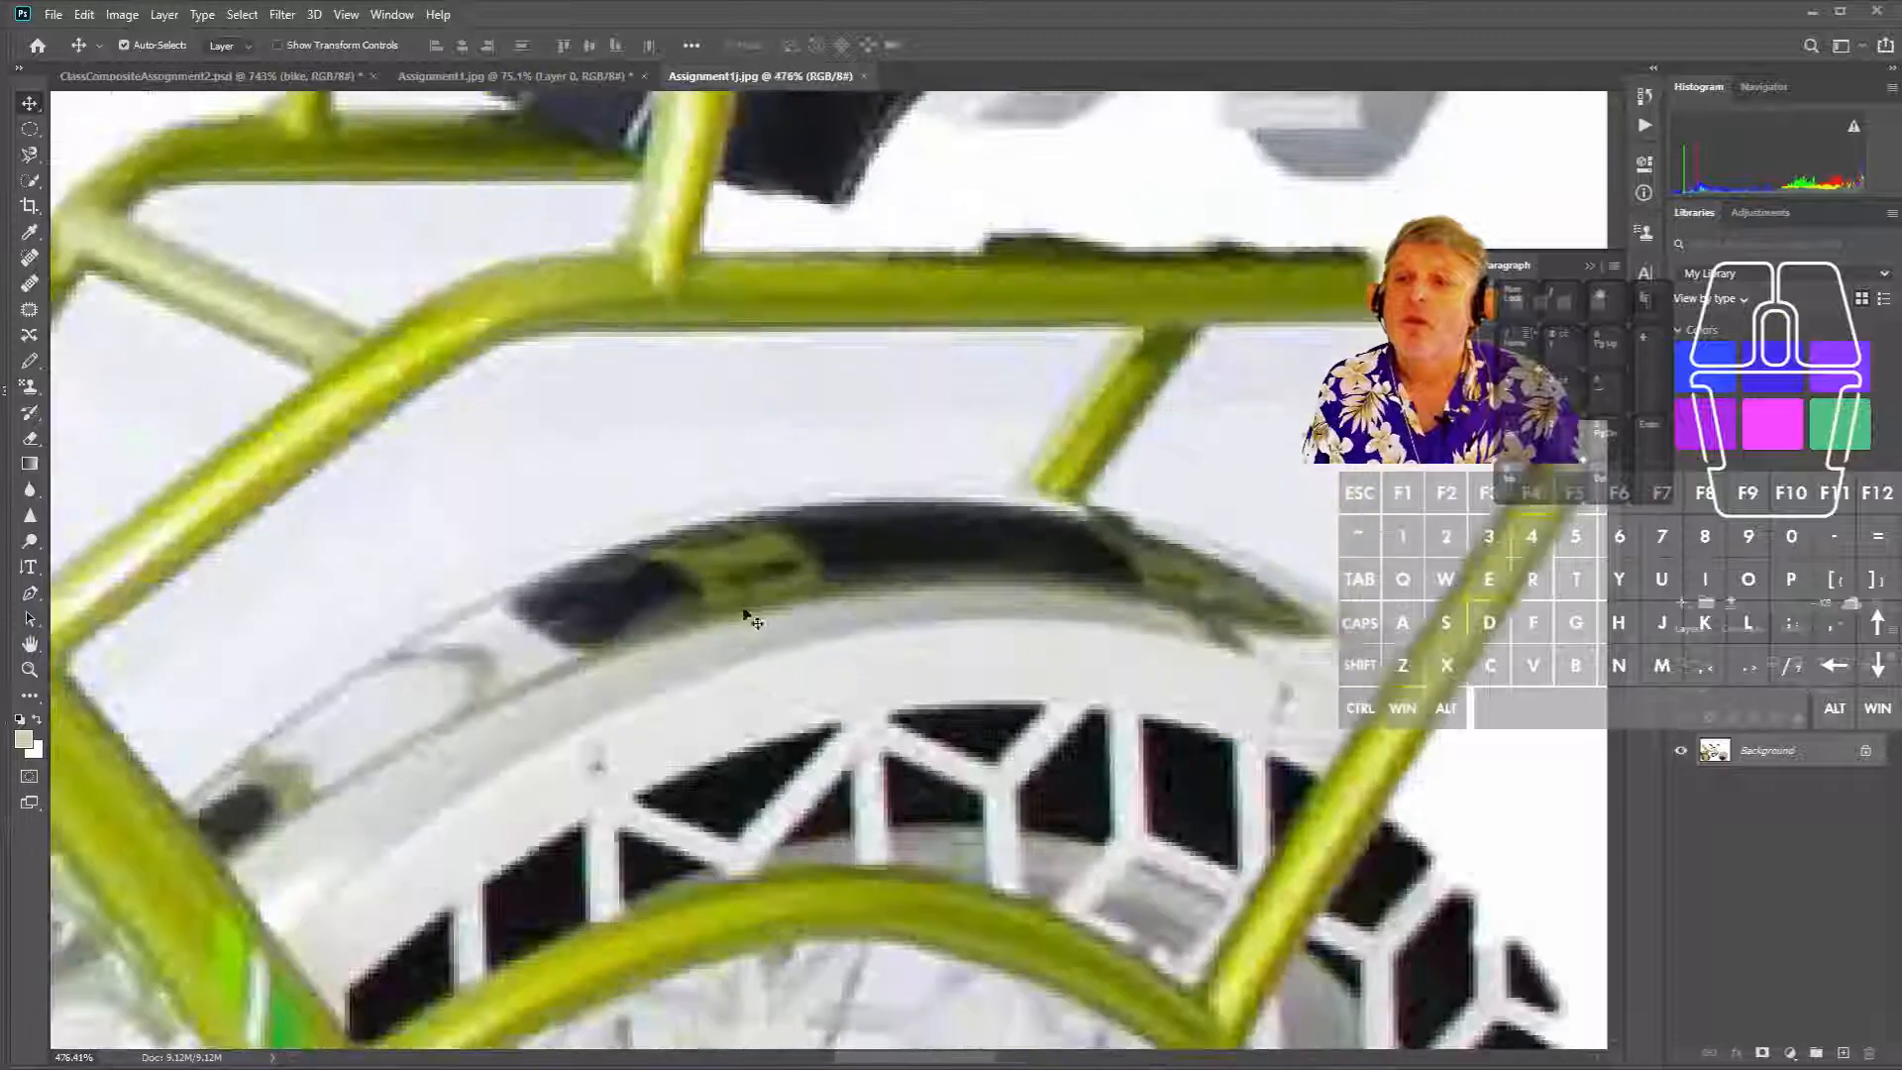
scroll(802, 616, up, 1)
mouse_move(872, 674)
mouse_down()
mouse_move(881, 624)
mouse_move(882, 647)
mouse_up()
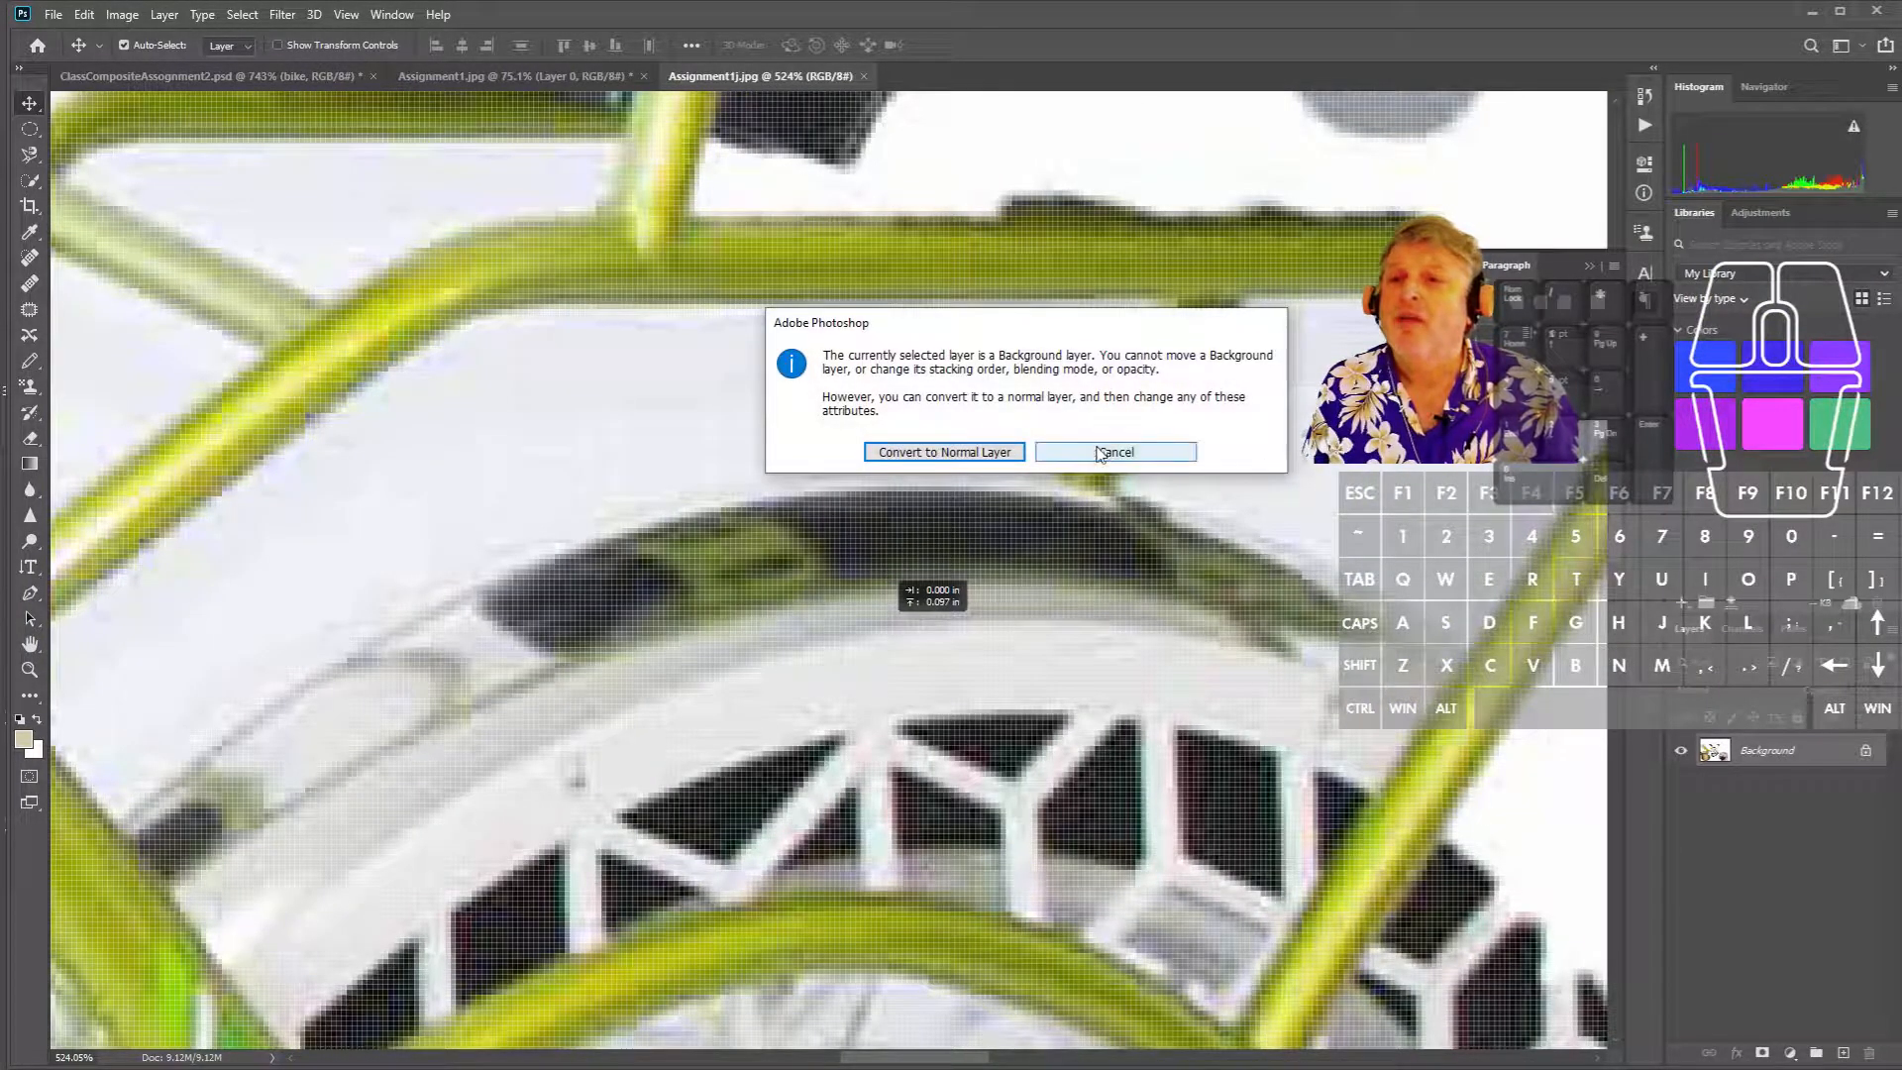
click(944, 451)
drag(713, 632, 713, 487)
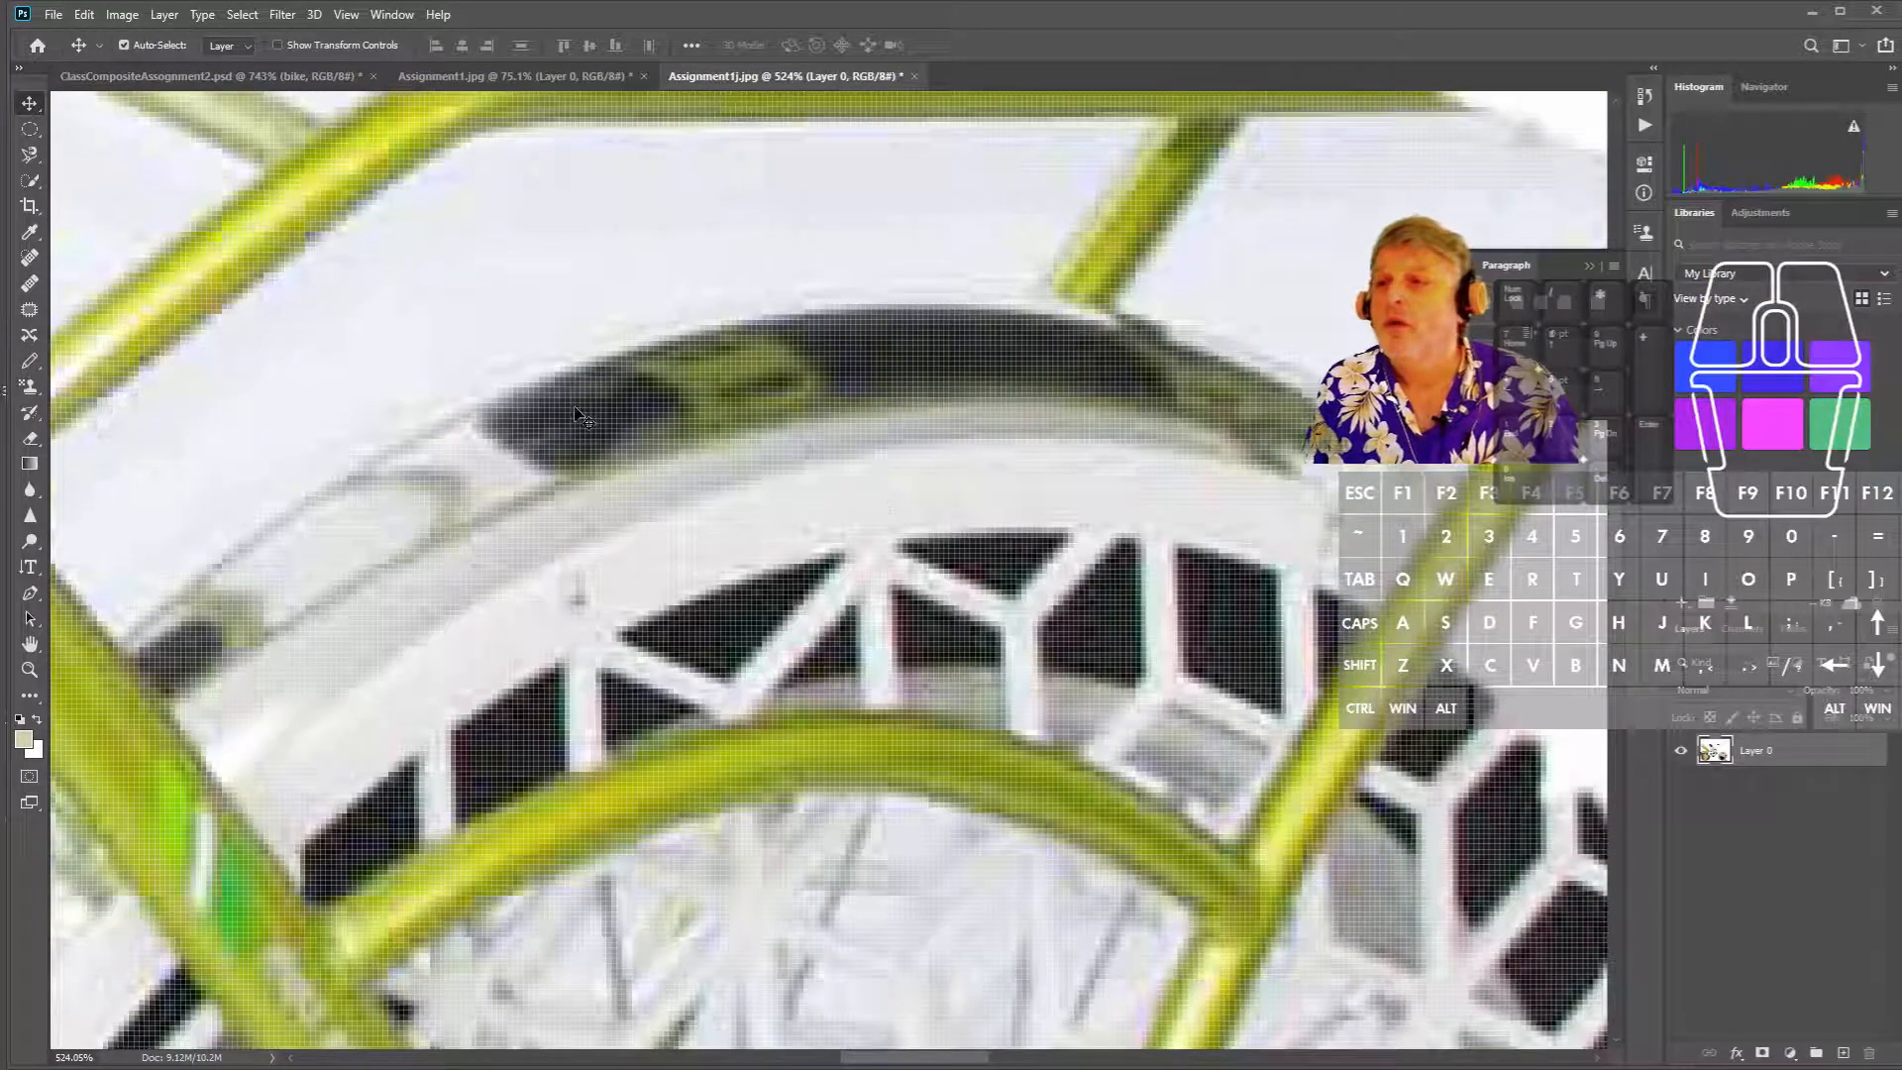
scroll(594, 397, down, 1)
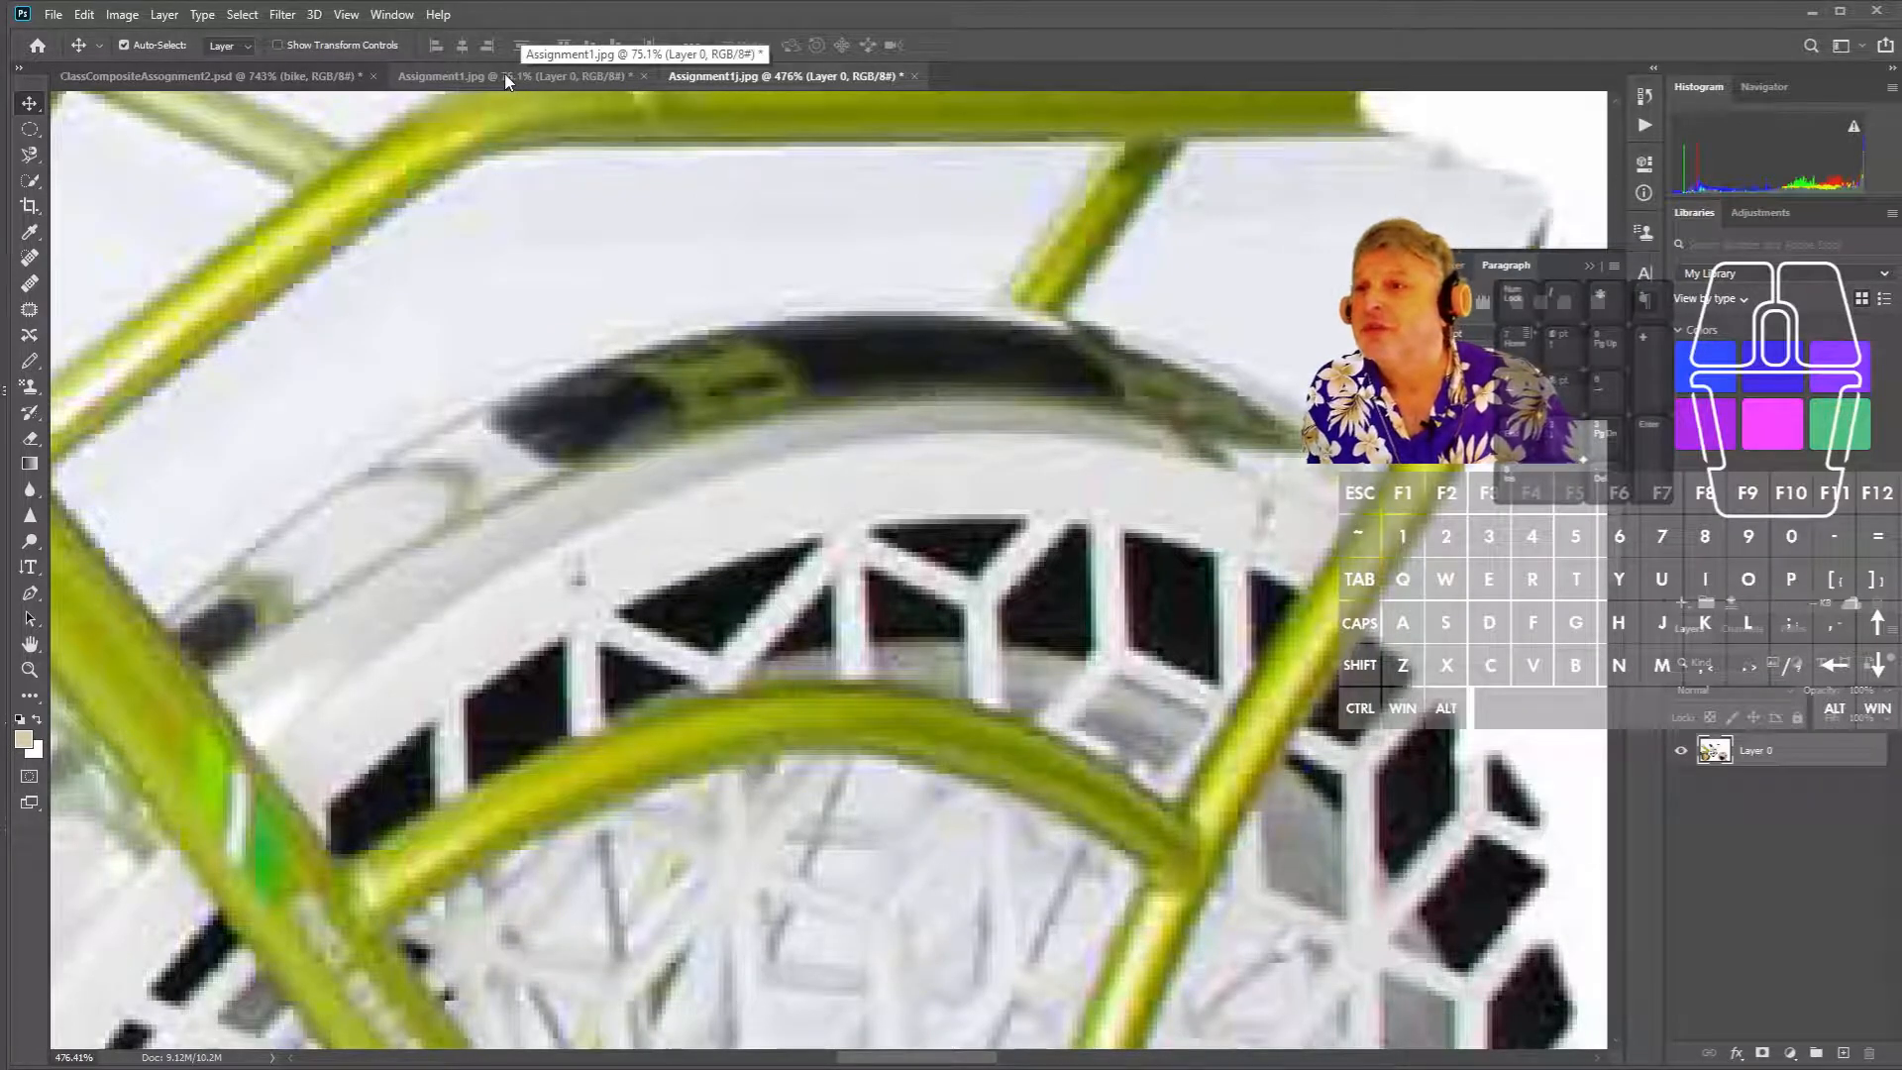
- Zoom into Assignment1.jpg's rear wheel and shift Assignment1j.jpg to the same framing
click(605, 77)
scroll(705, 465, up, 5)
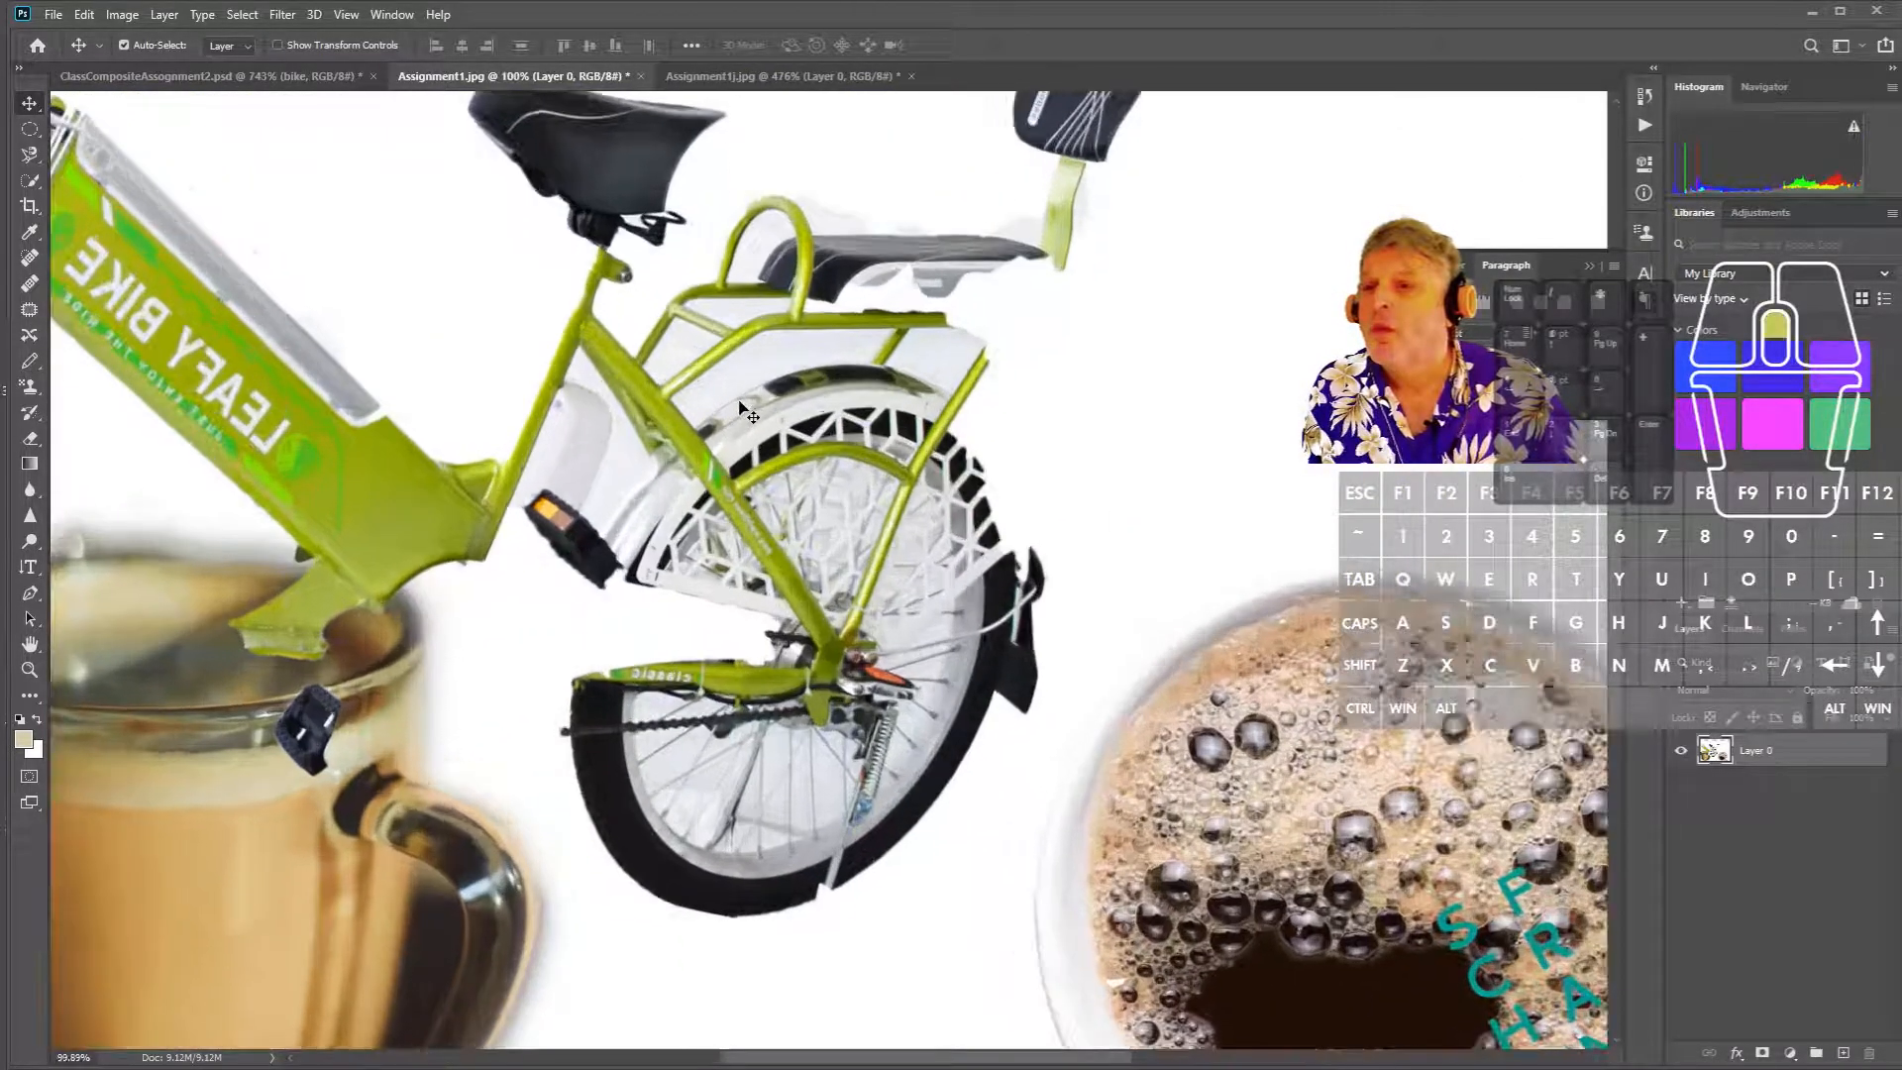
scroll(704, 383, up, 5)
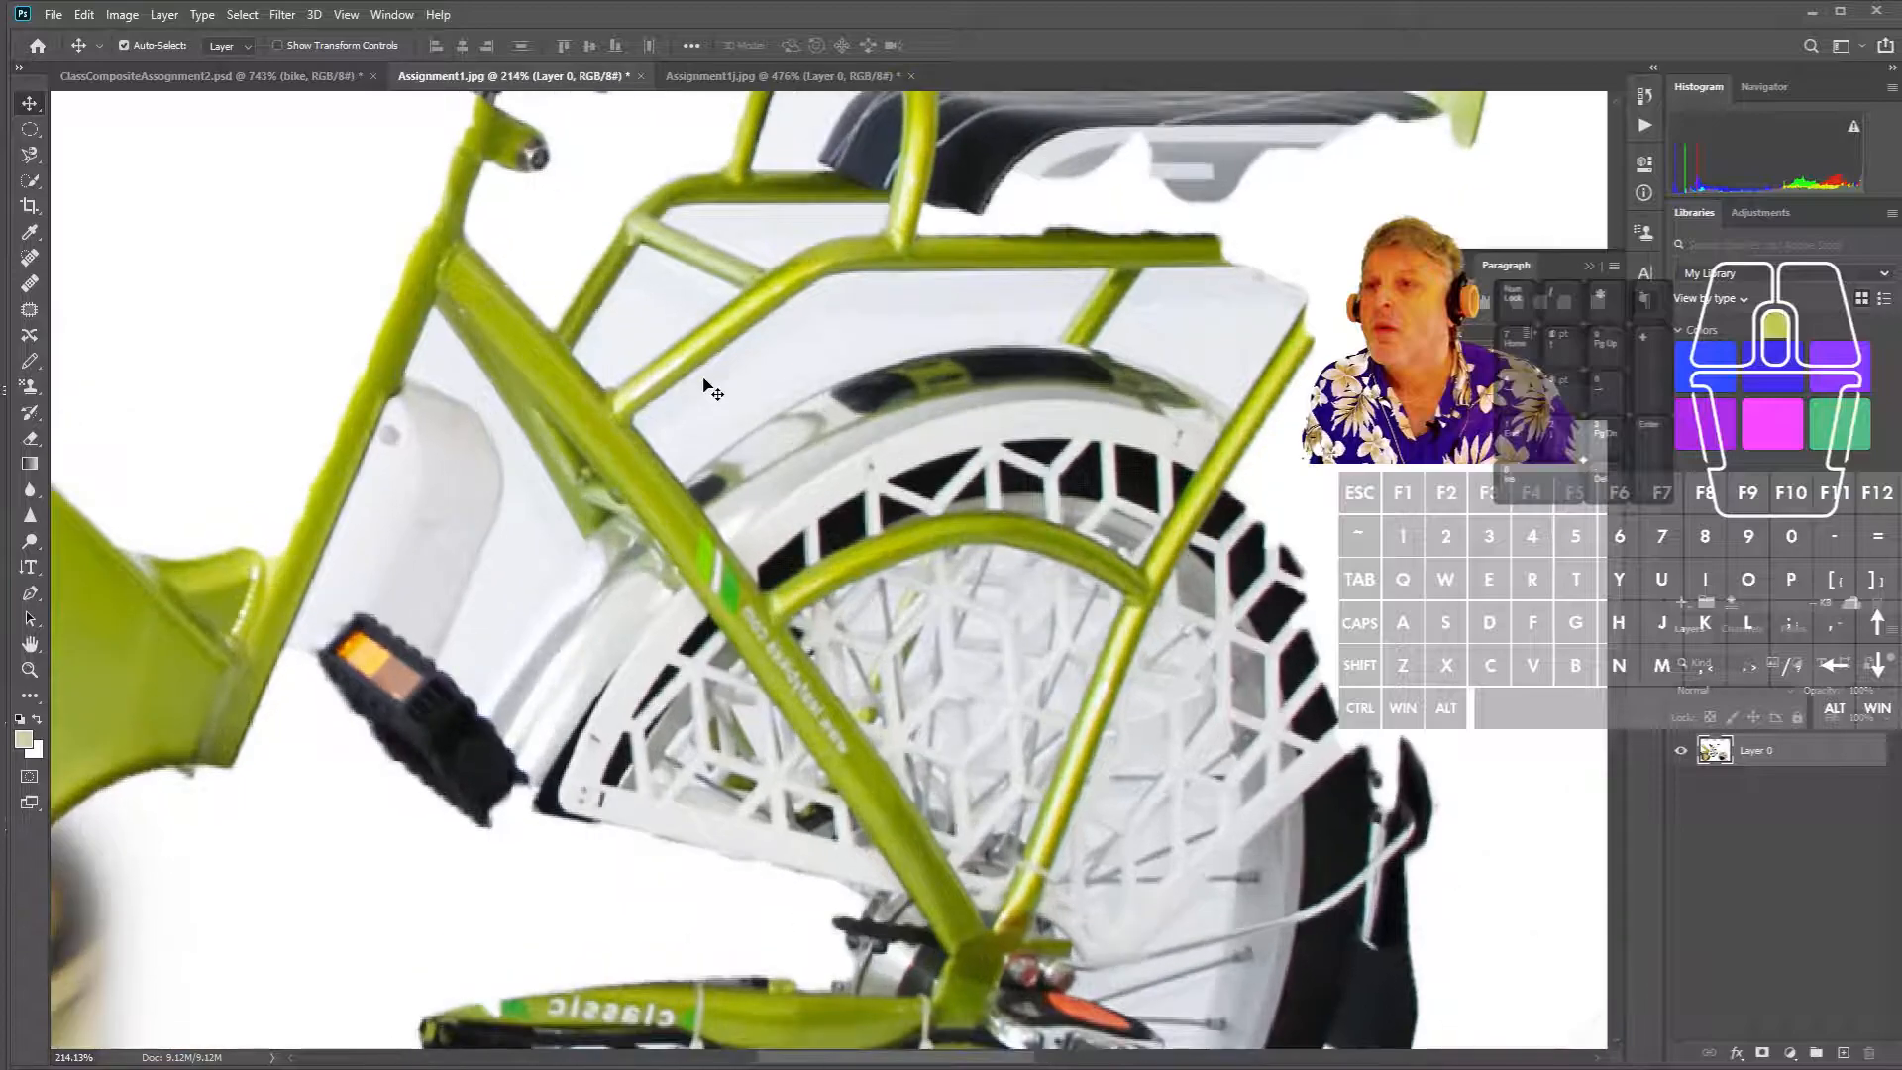
scroll(704, 384, up, 2)
scroll(705, 385, up, 4)
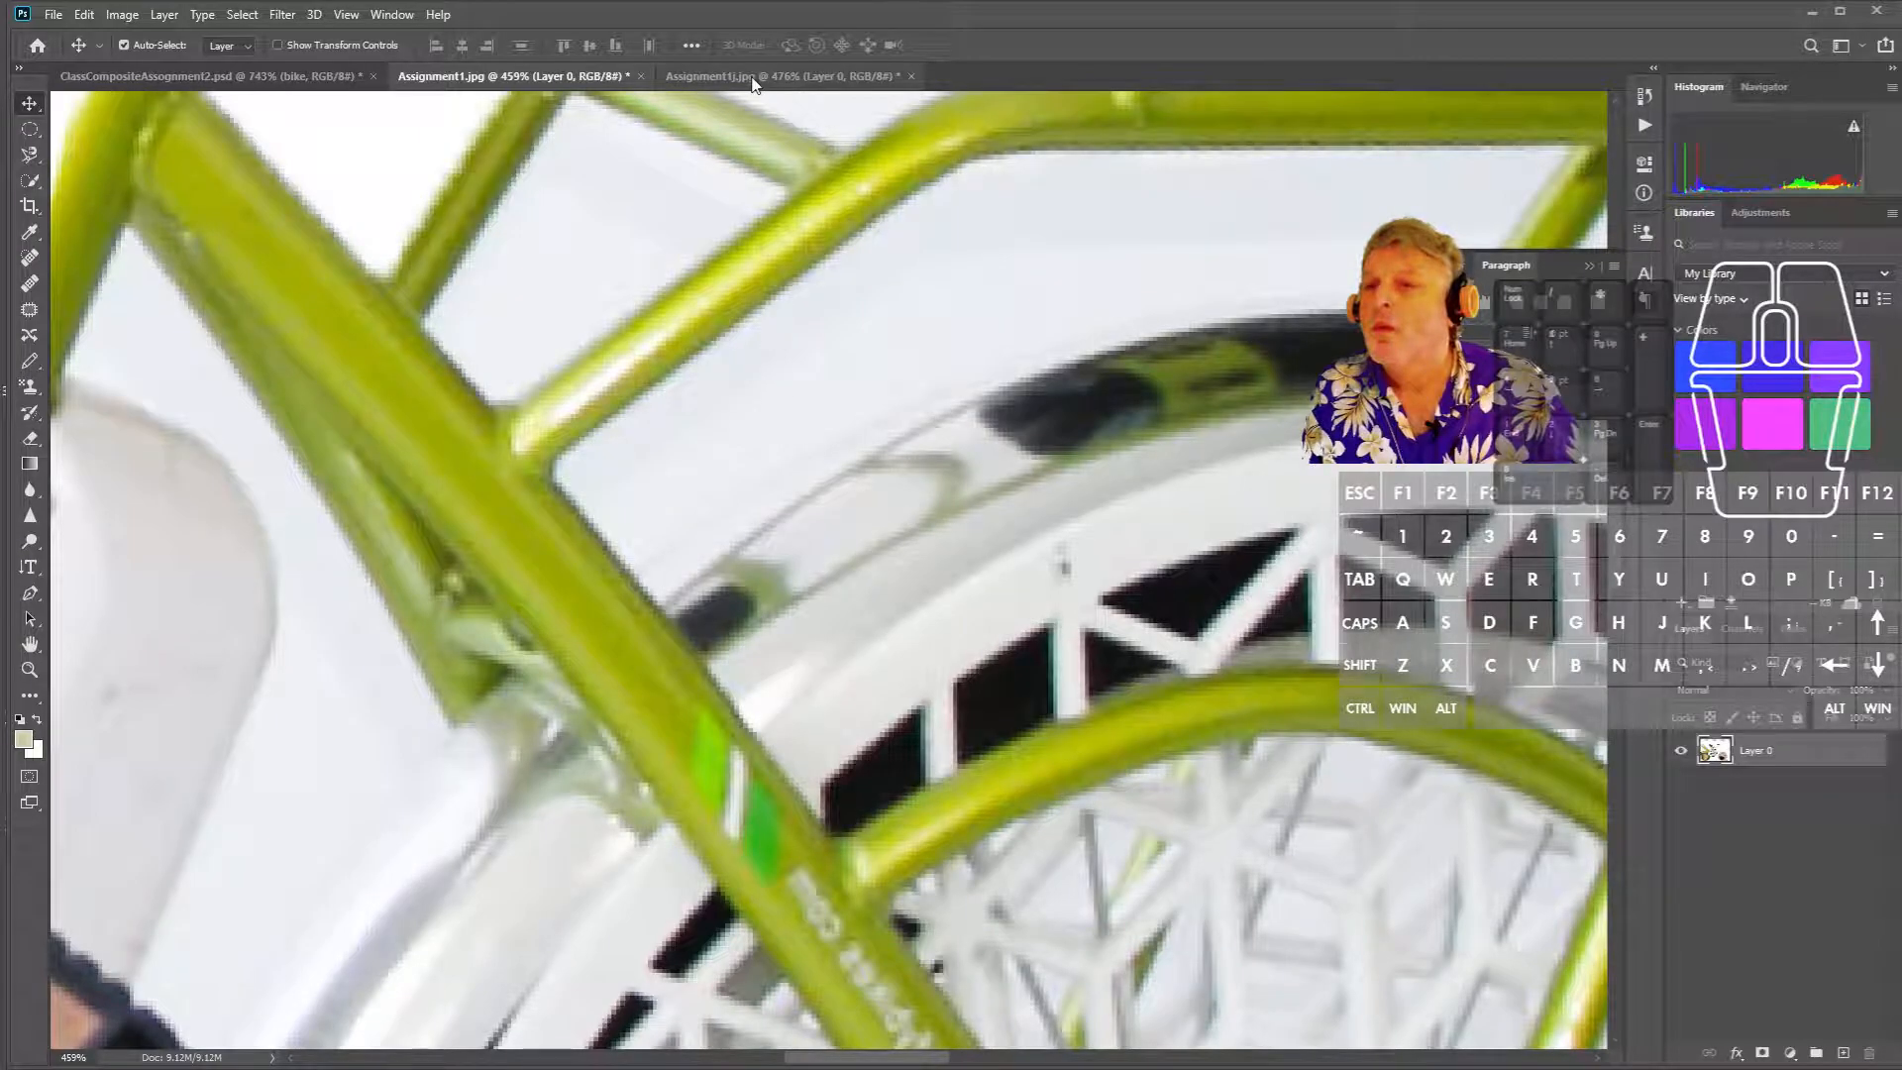
click(751, 77)
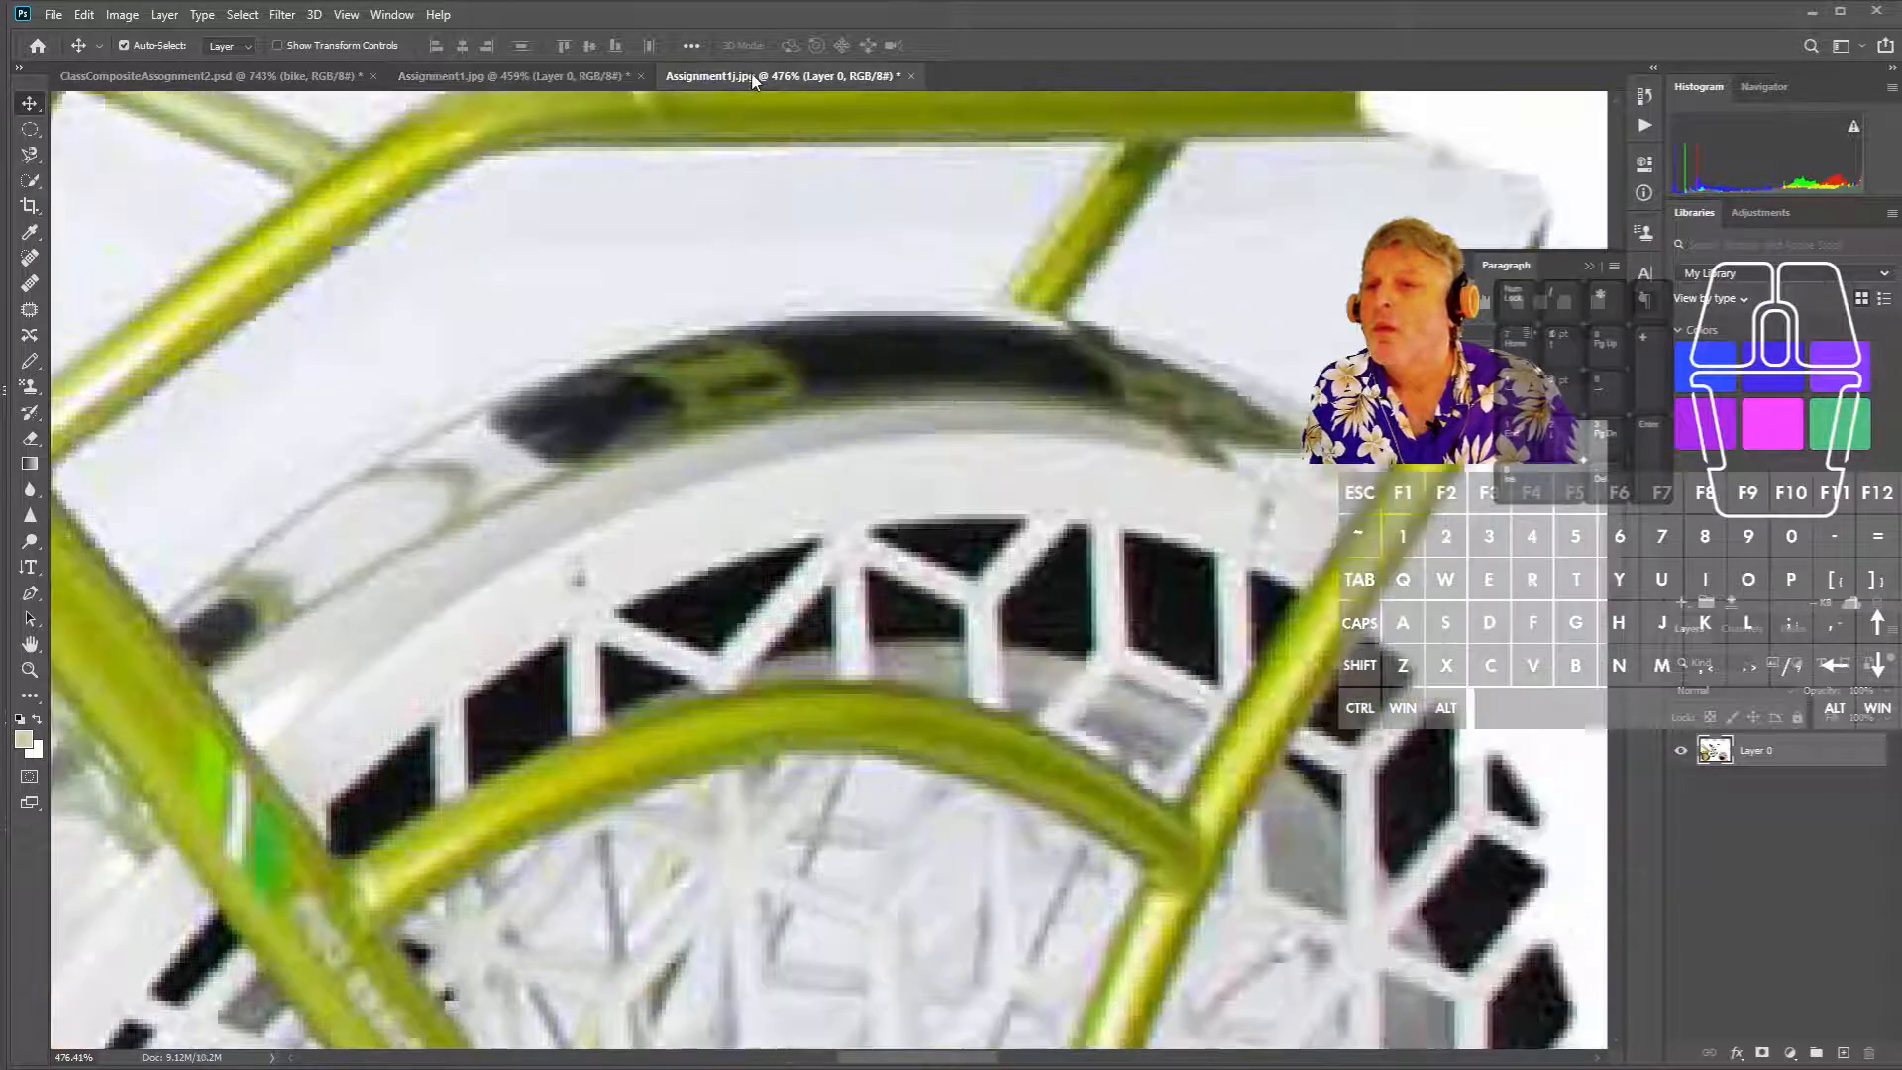
drag(690, 502, 900, 501)
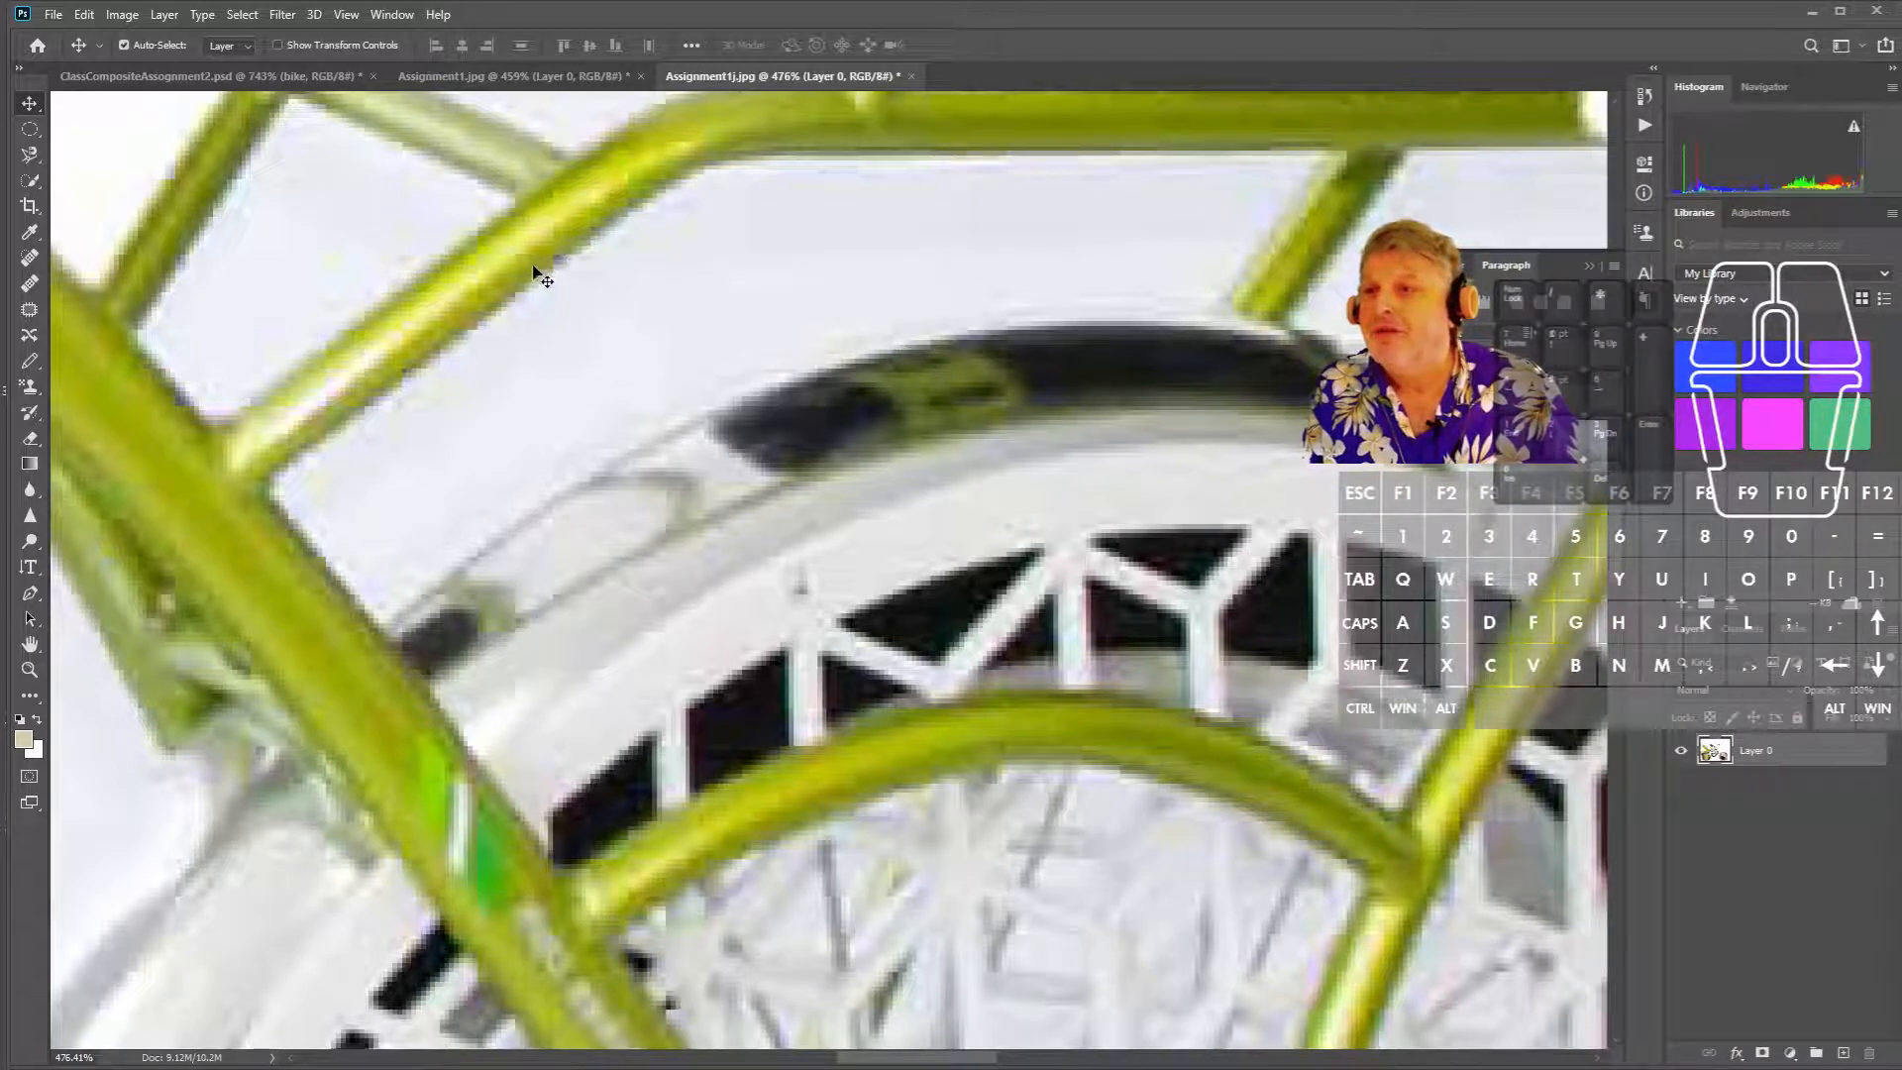
- Flip between Assignment1.jpg and Assignment1j.jpg, shifting each to line up the fender detail
click(508, 77)
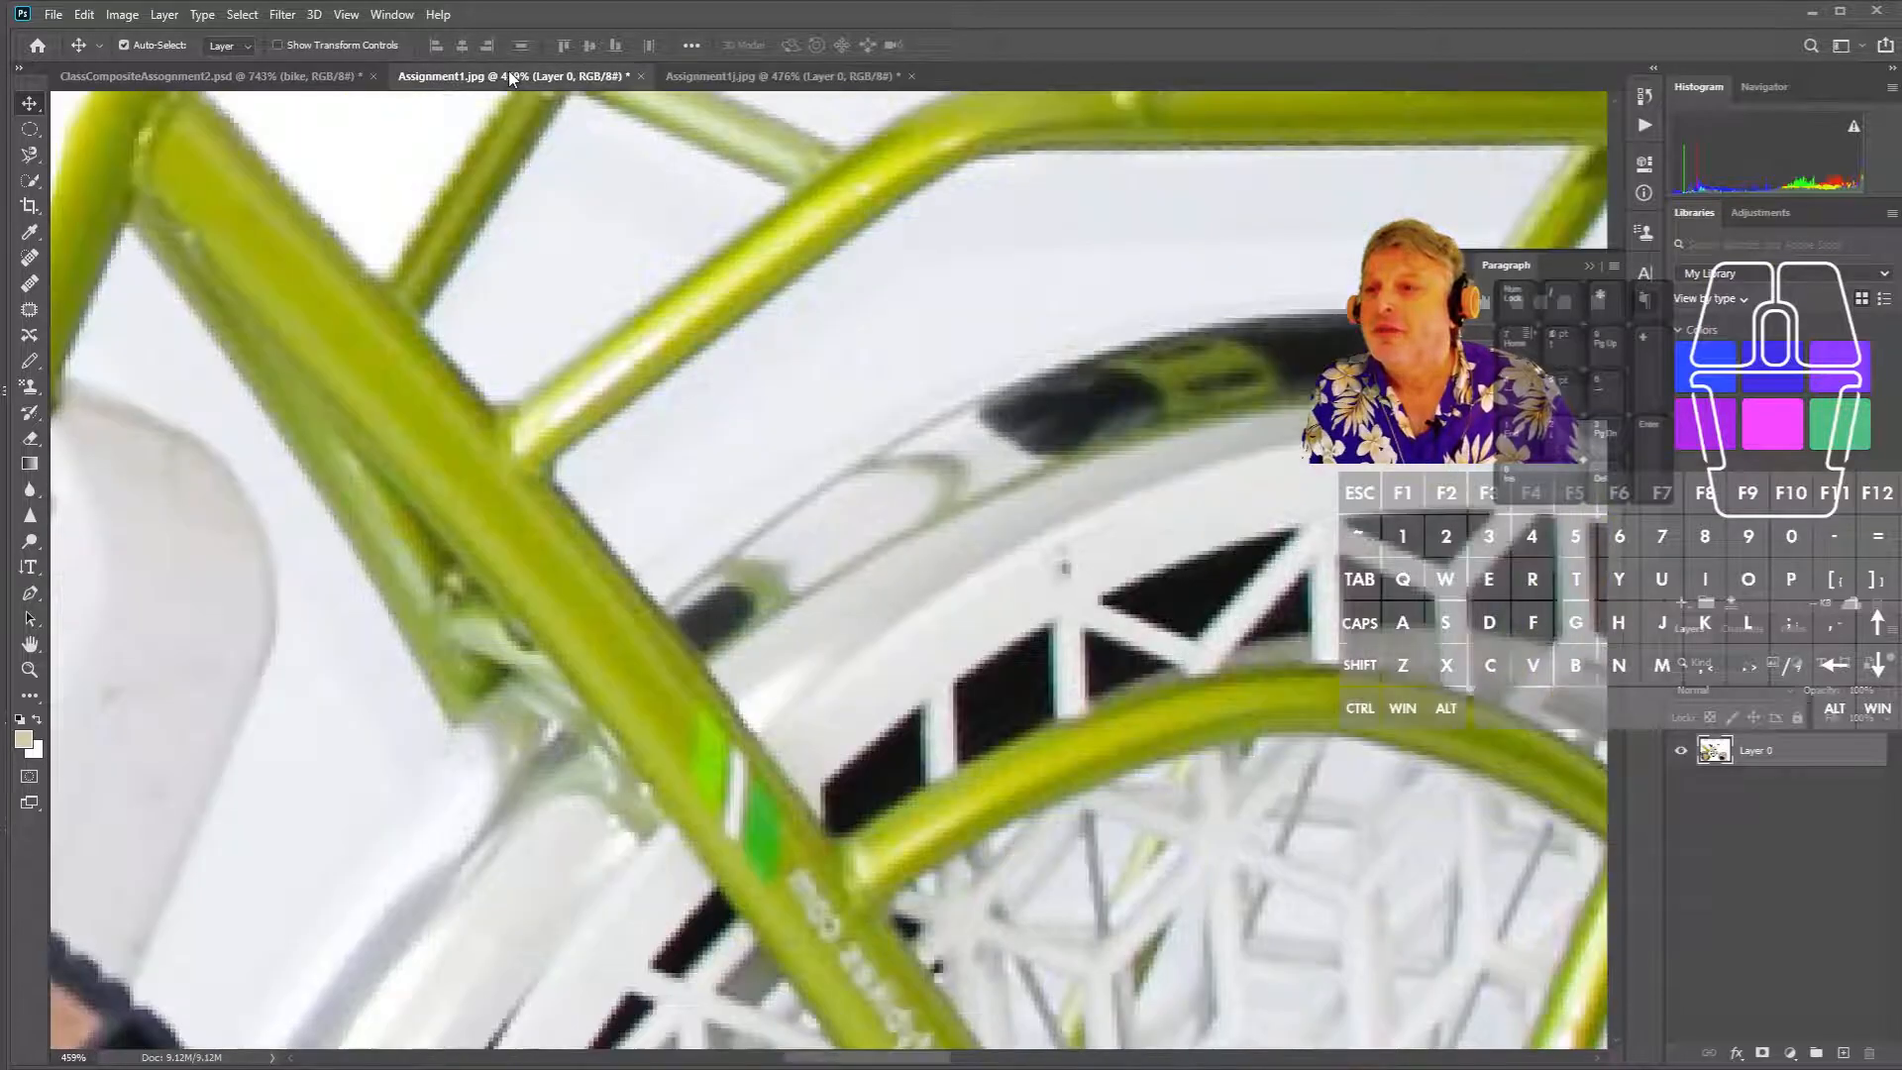
drag(910, 285, 722, 348)
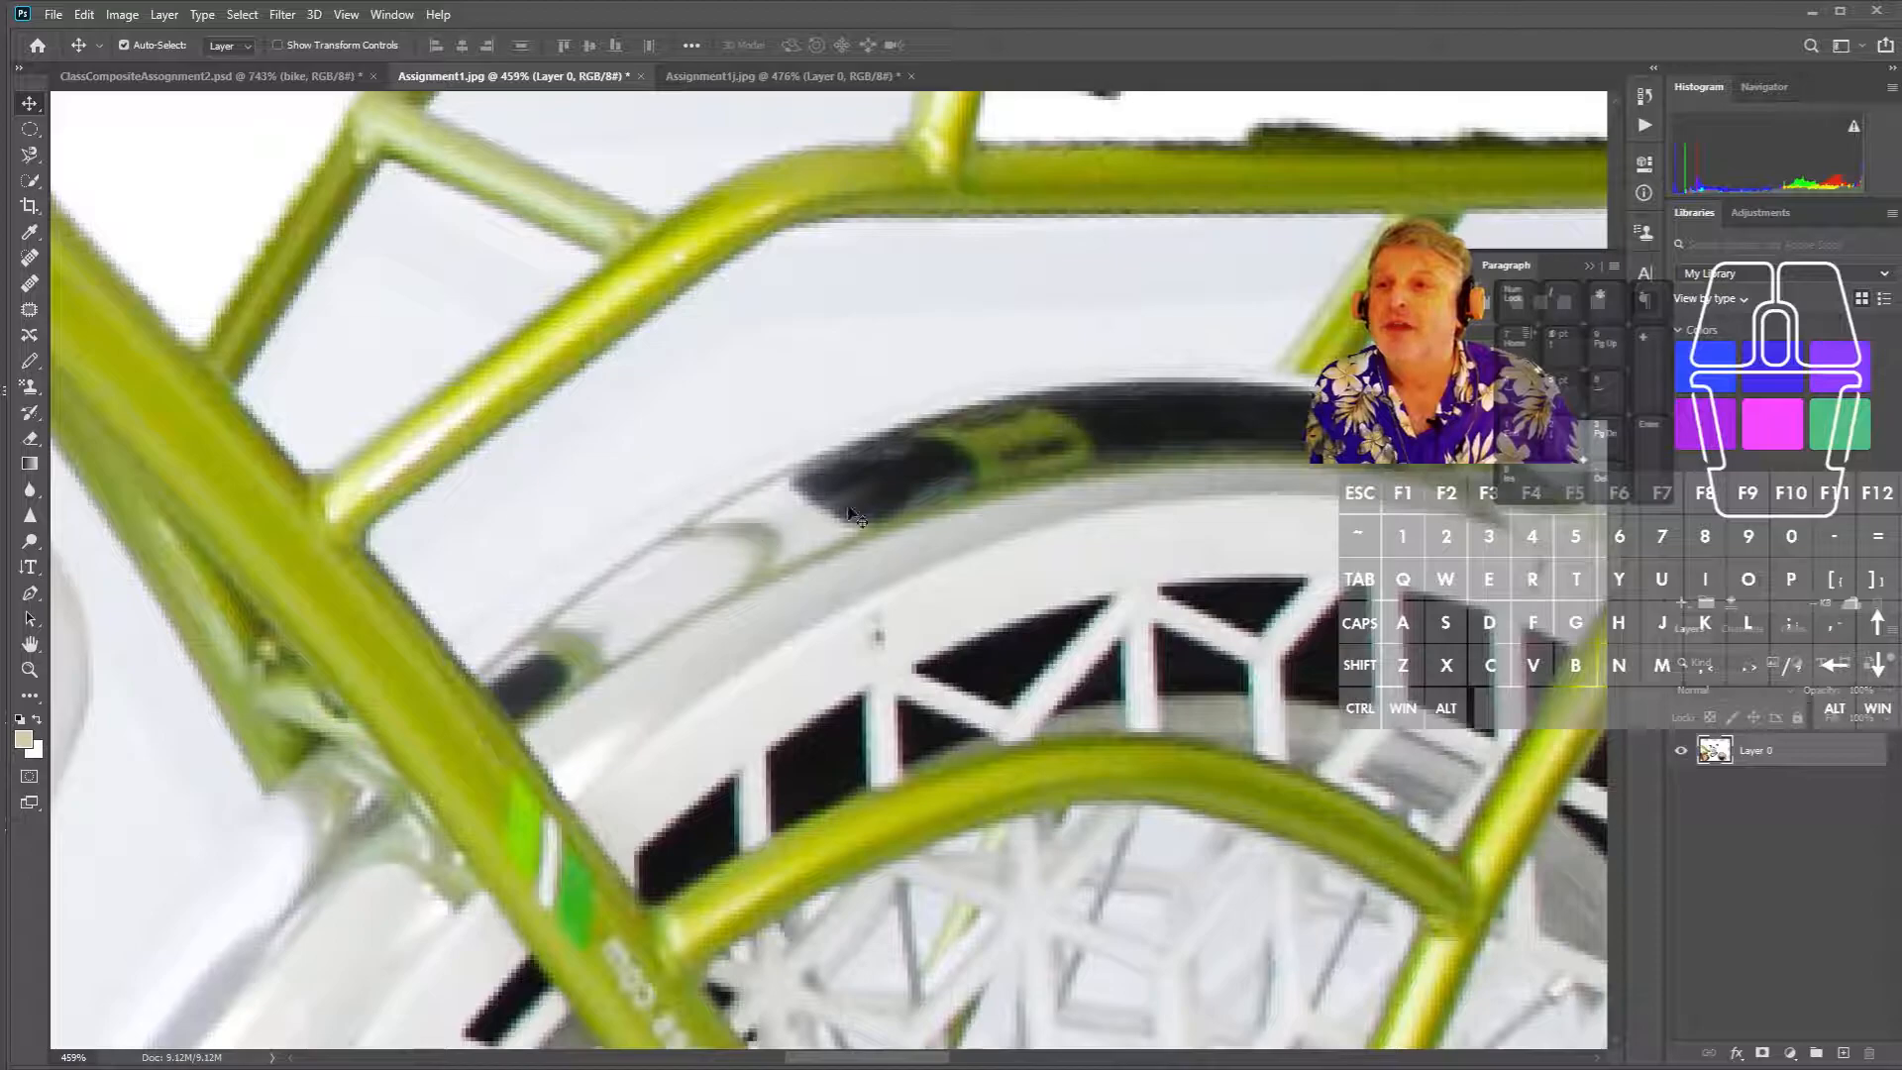
click(700, 79)
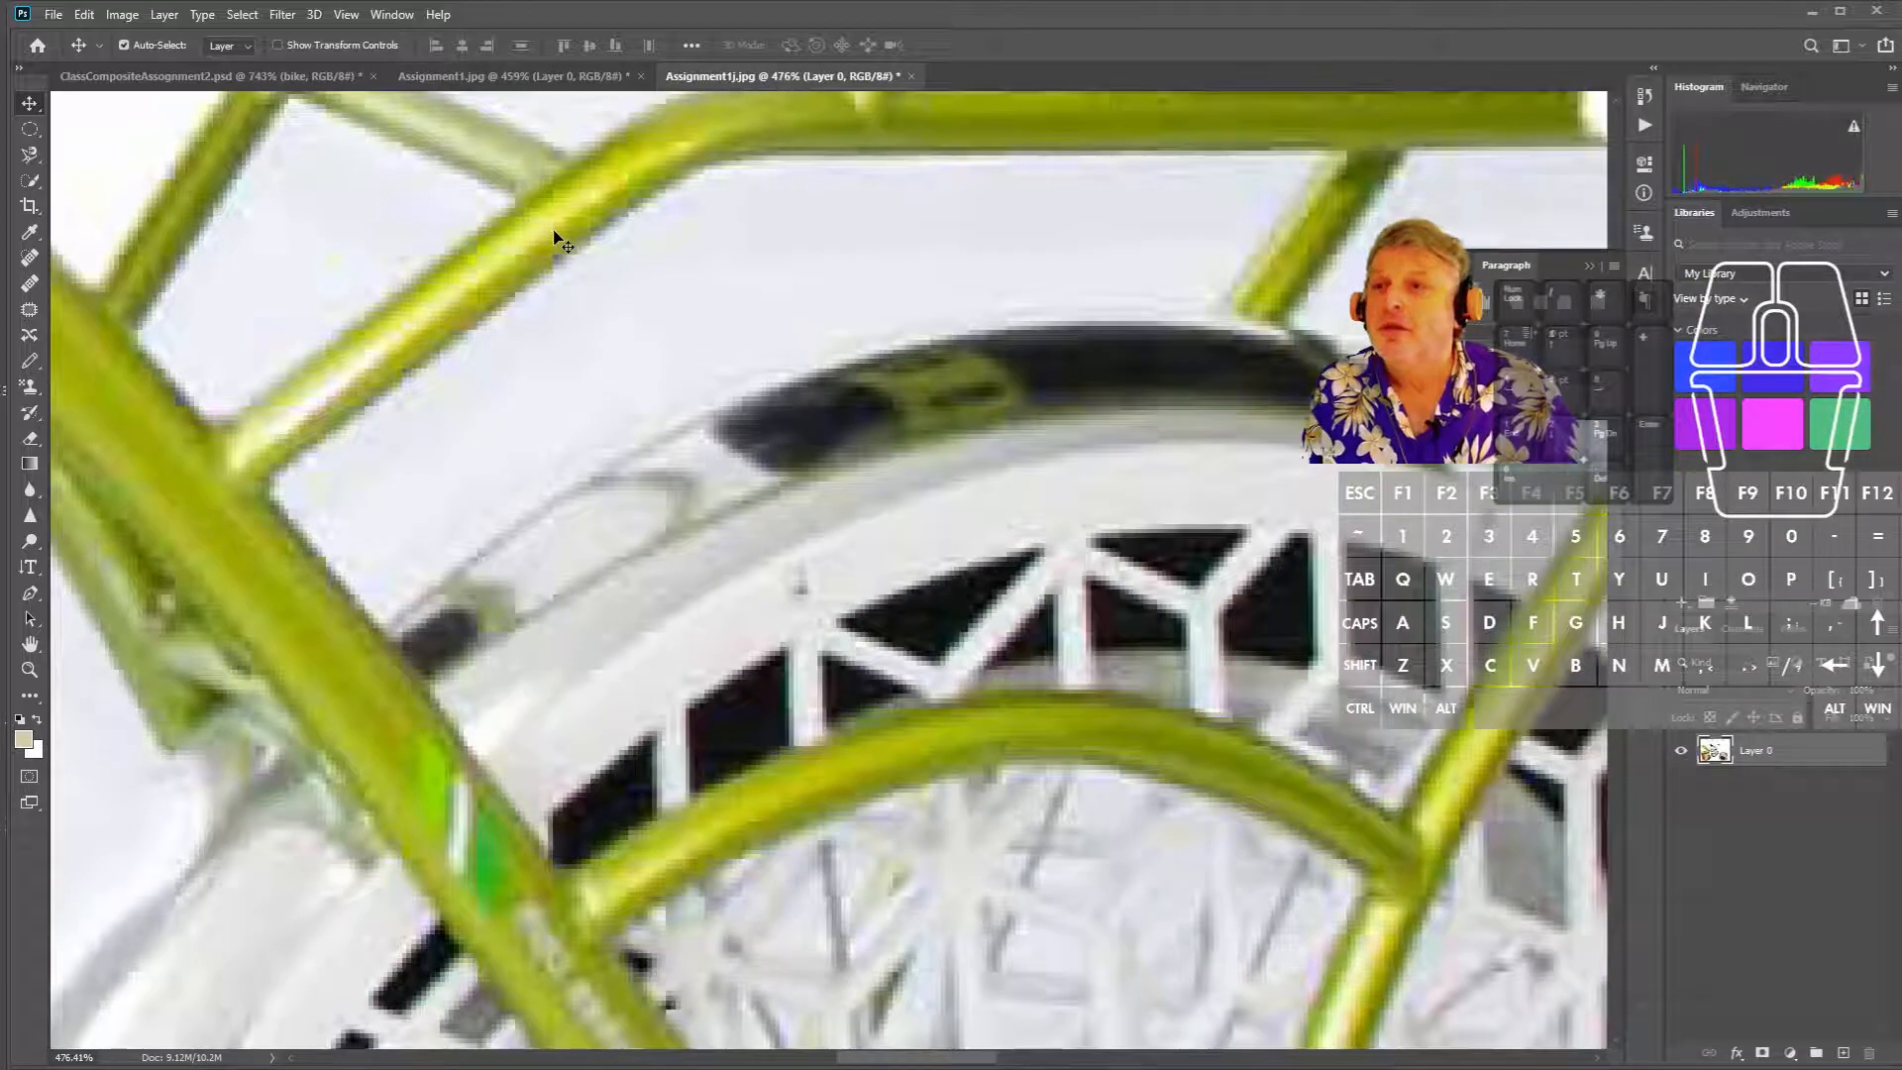
drag(554, 238, 591, 257)
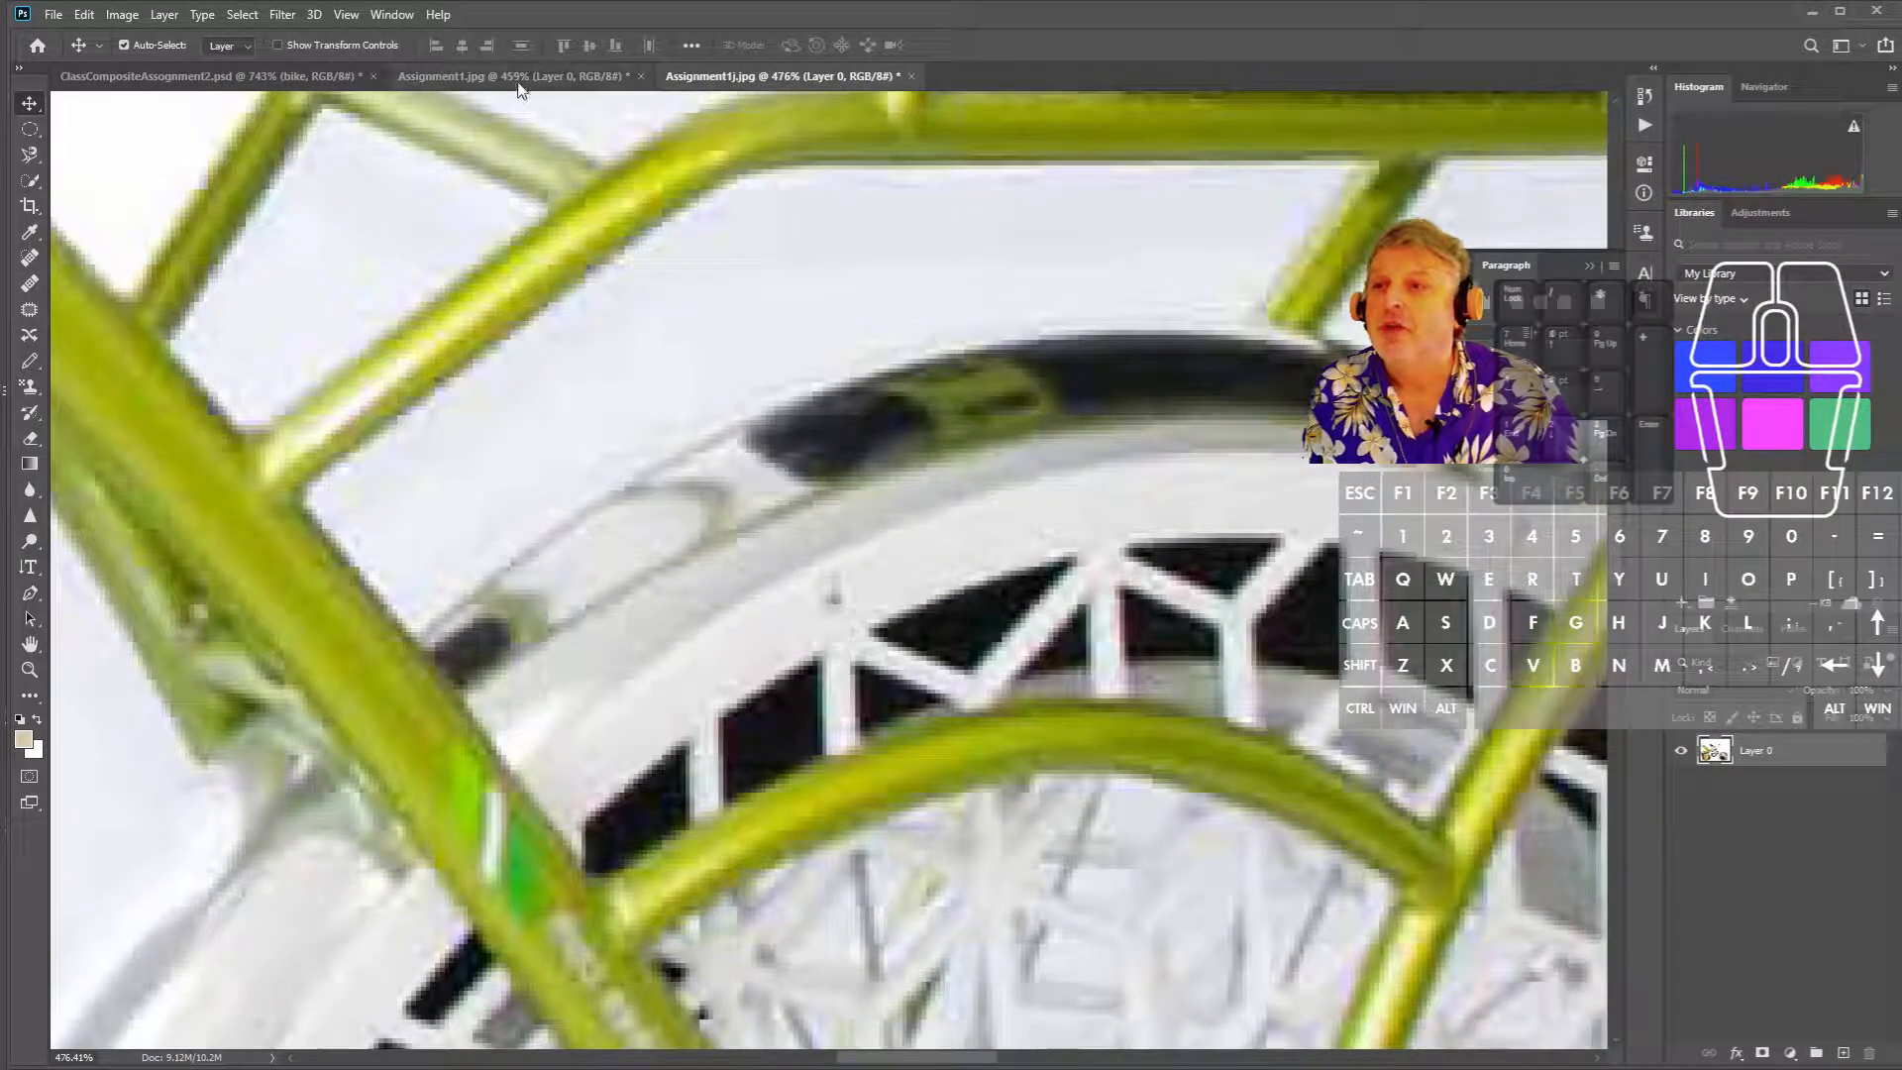
click(517, 80)
click(749, 83)
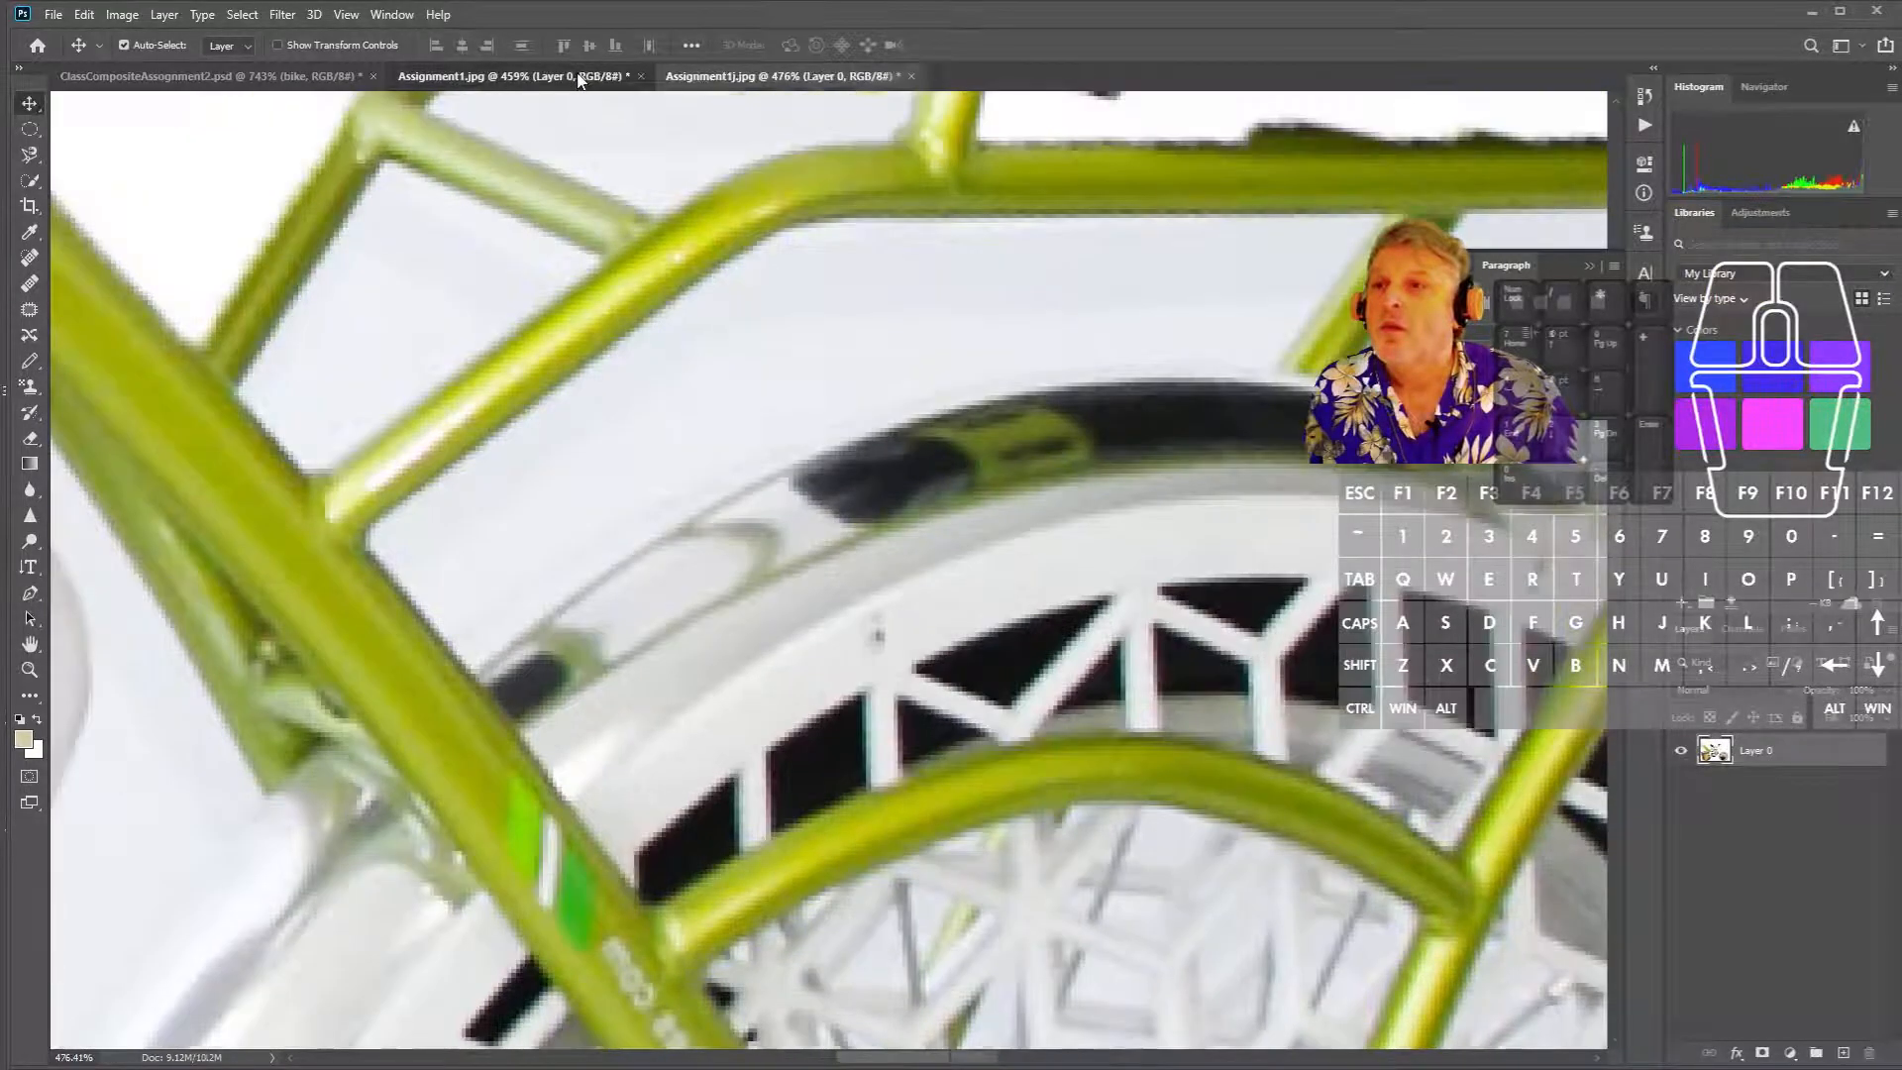
click(580, 79)
drag(679, 254, 656, 200)
click(753, 79)
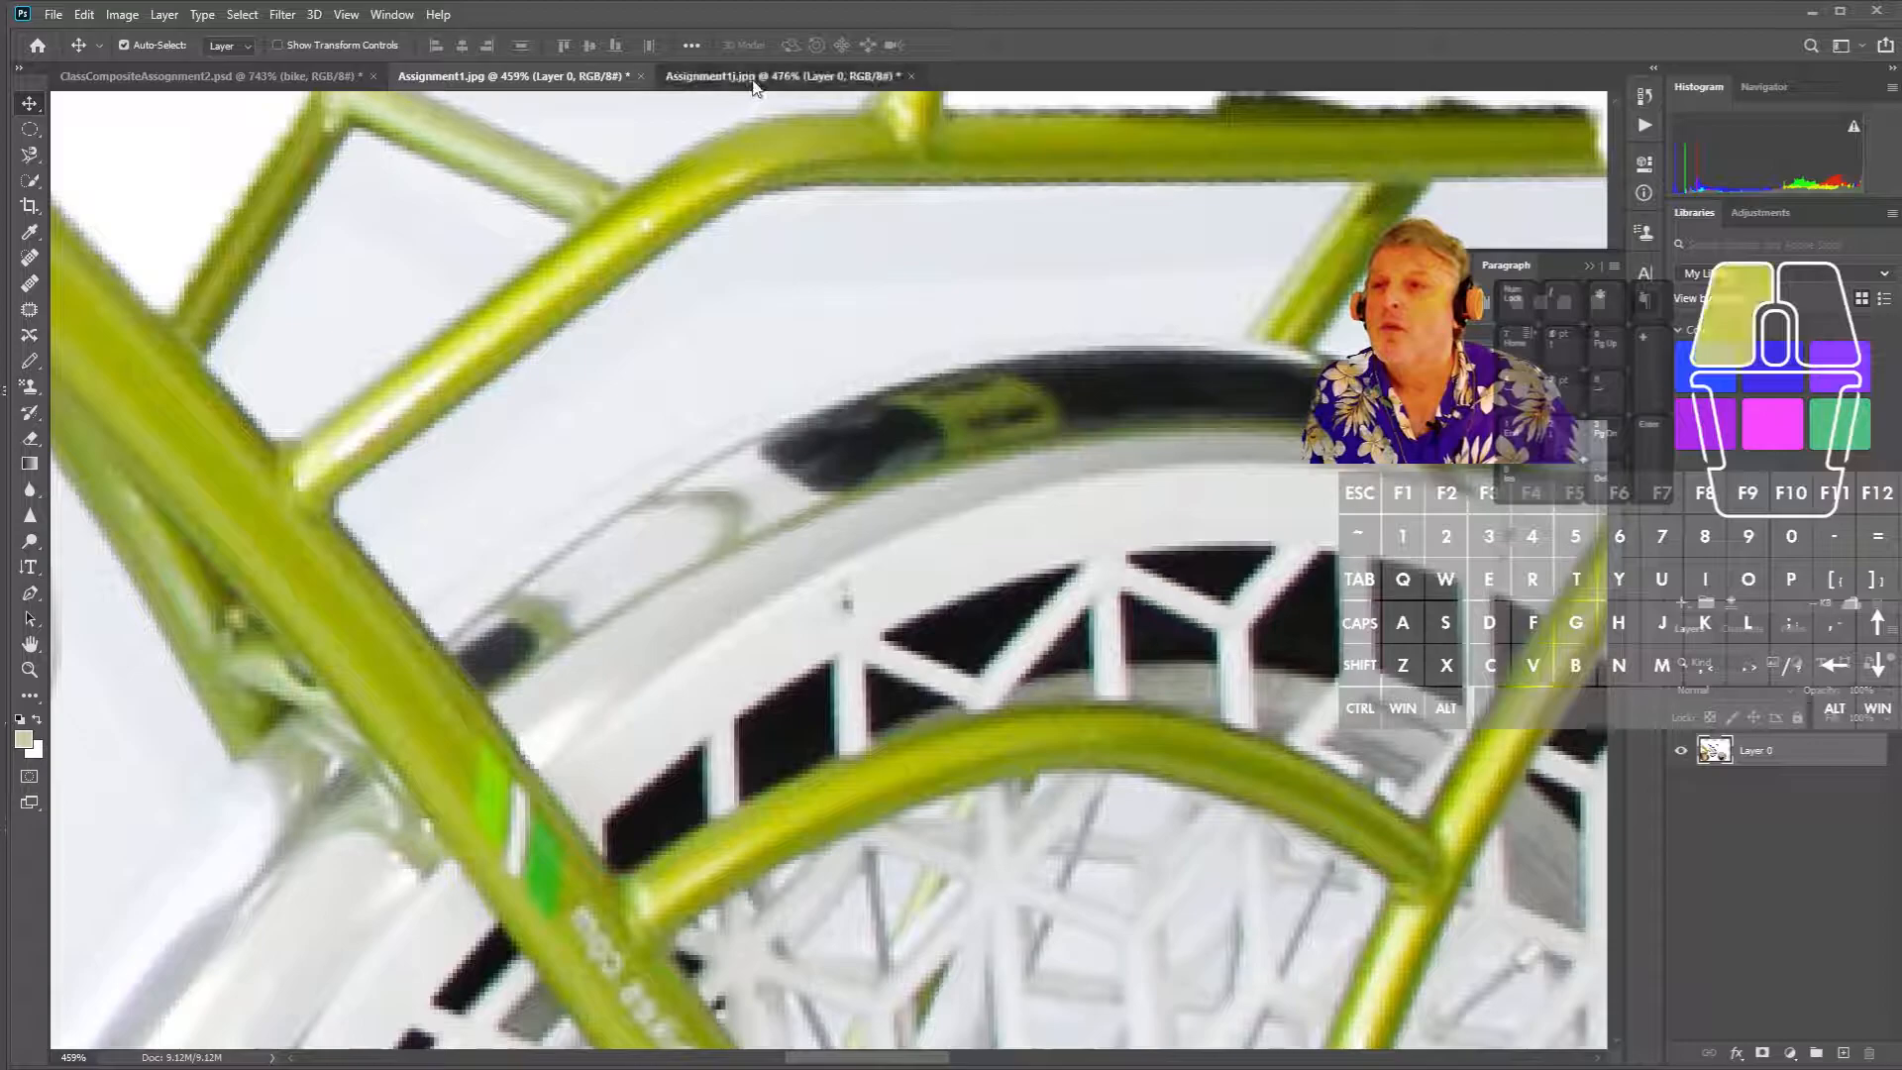
click(589, 81)
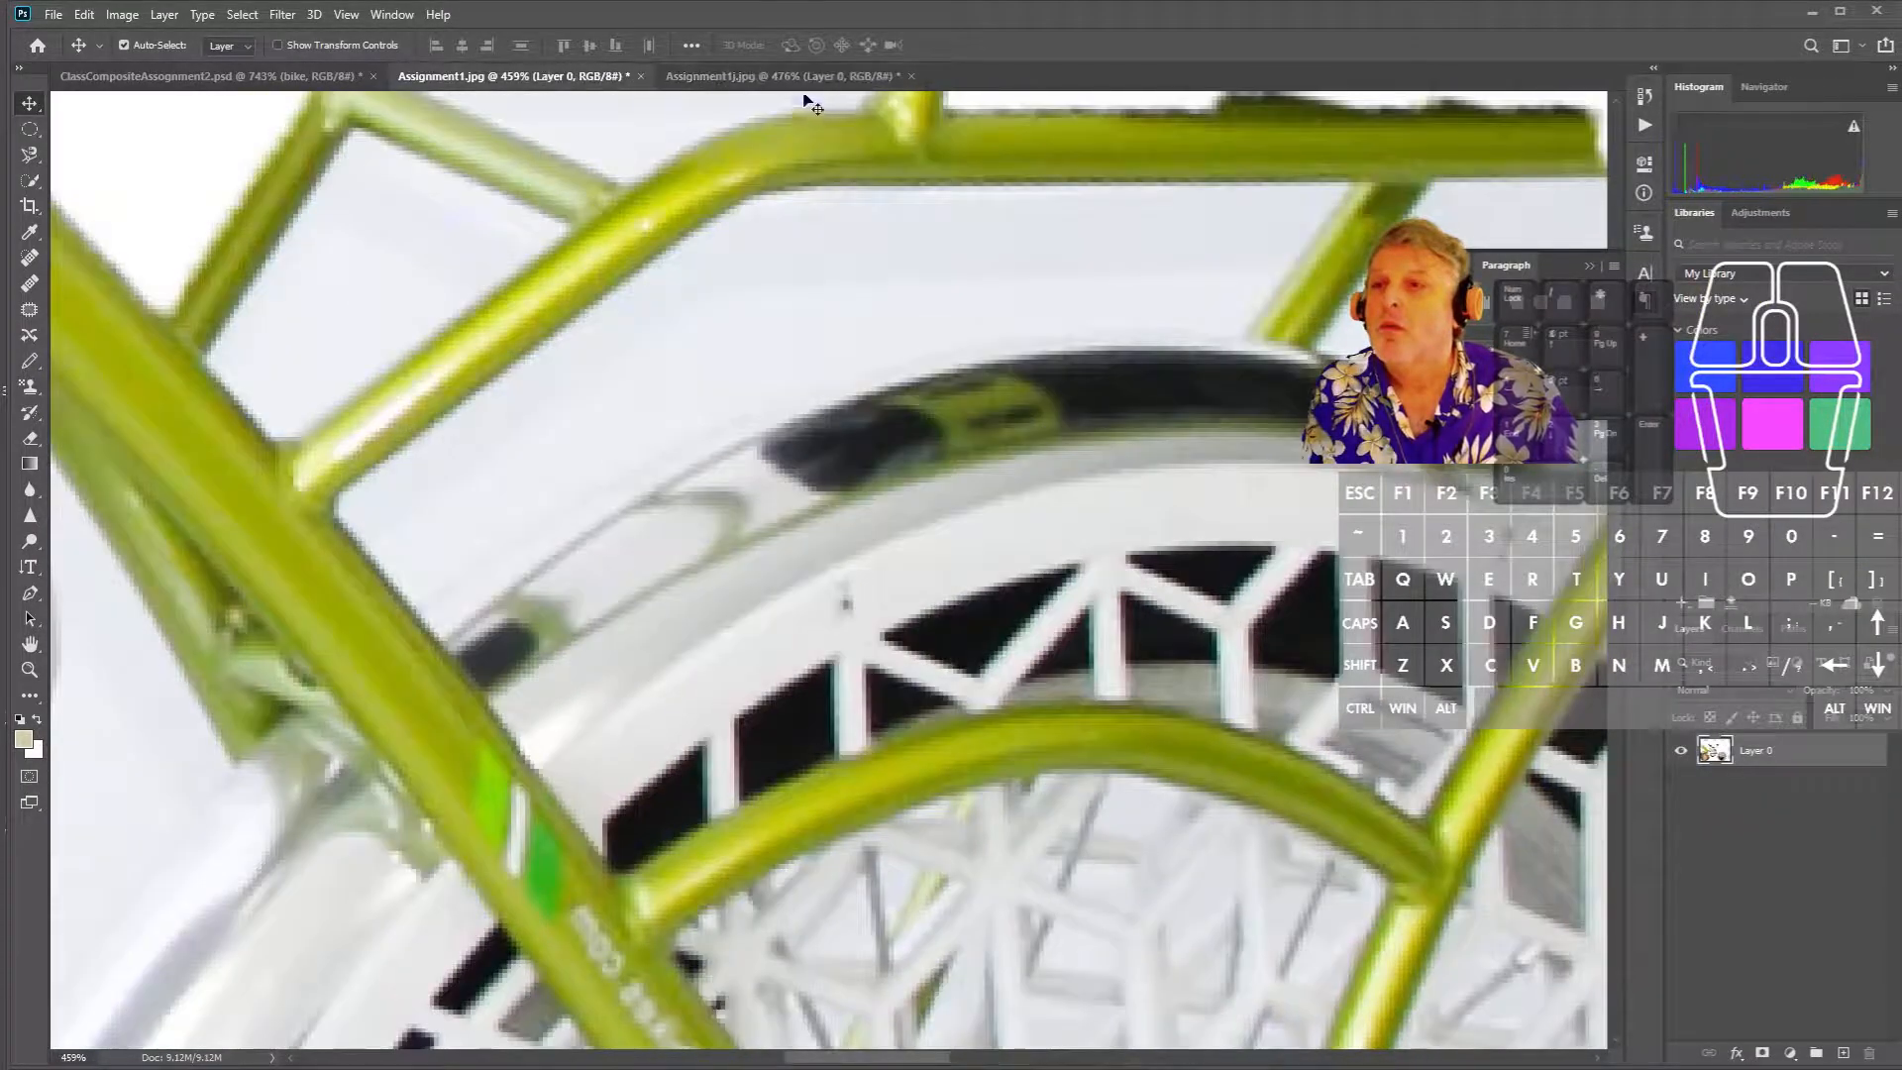
click(802, 79)
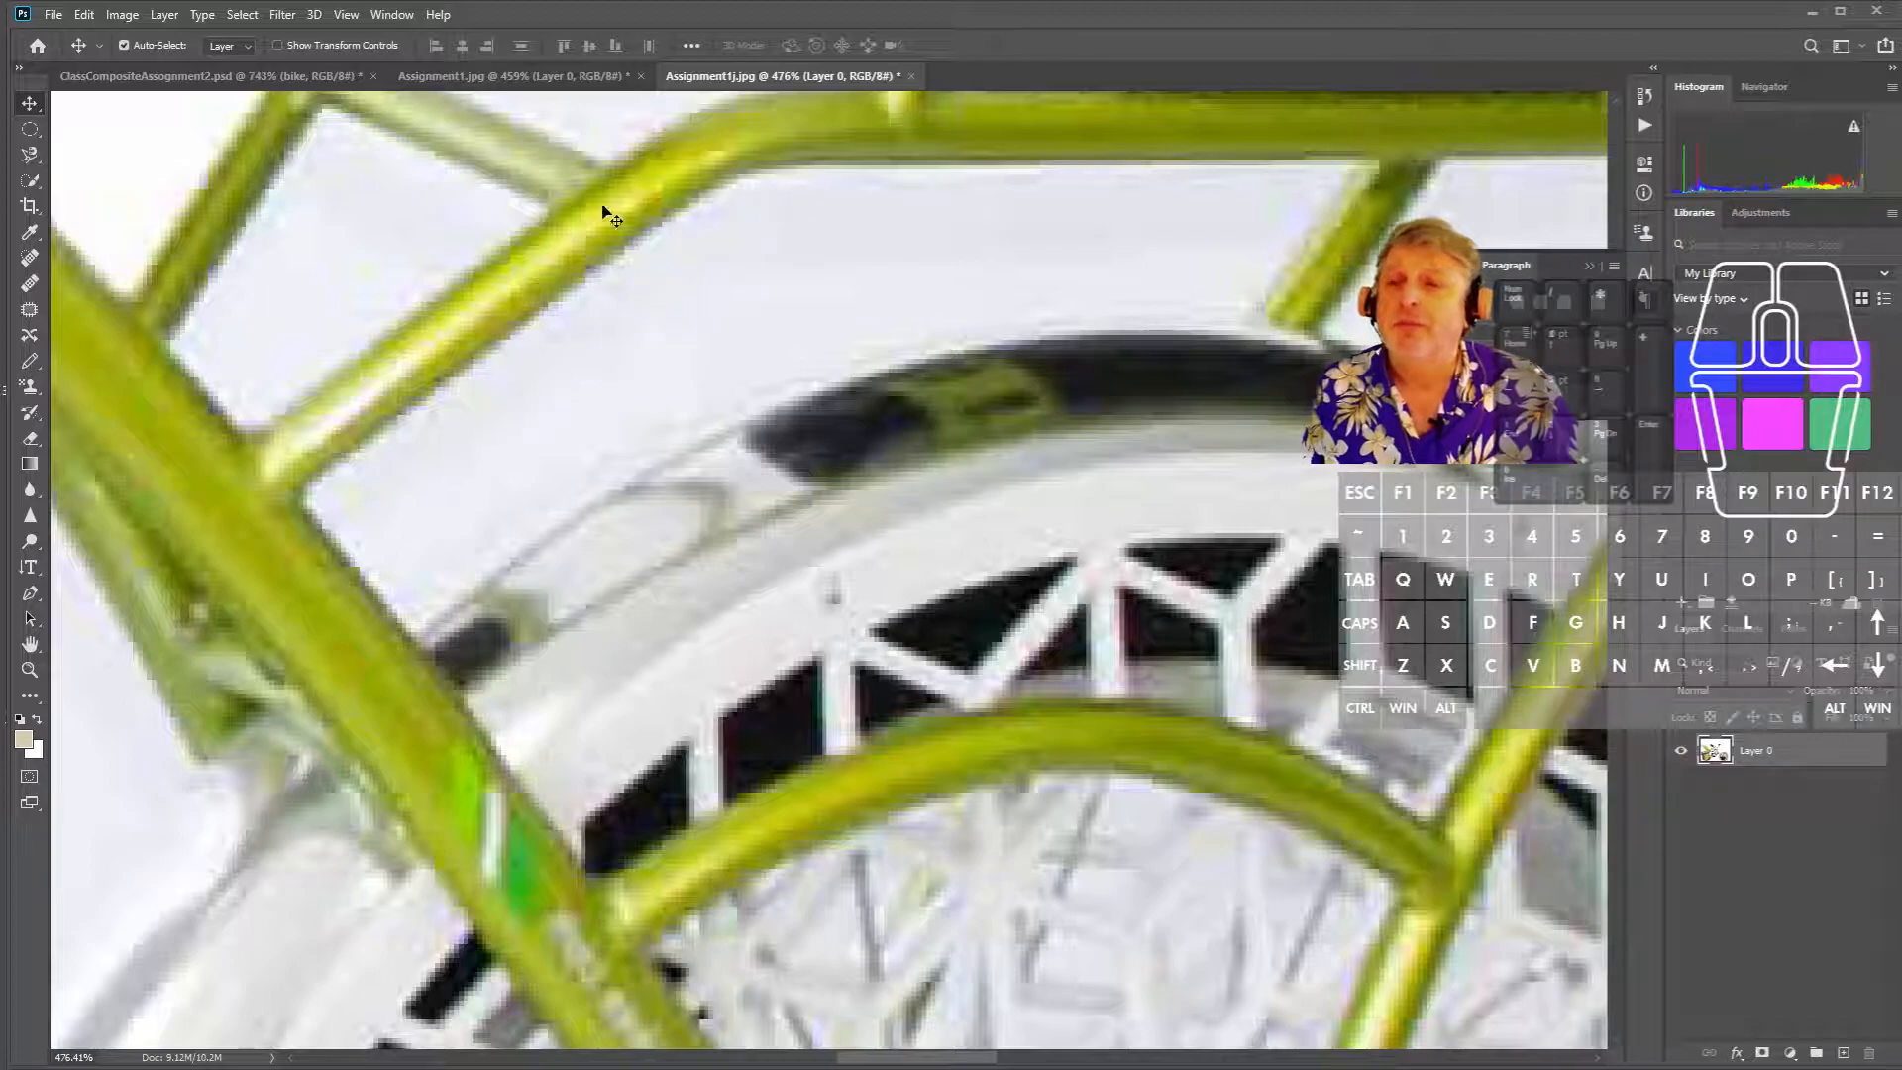
- Compare against the layered PSD composite, nudging its bike layer down and right
click(462, 74)
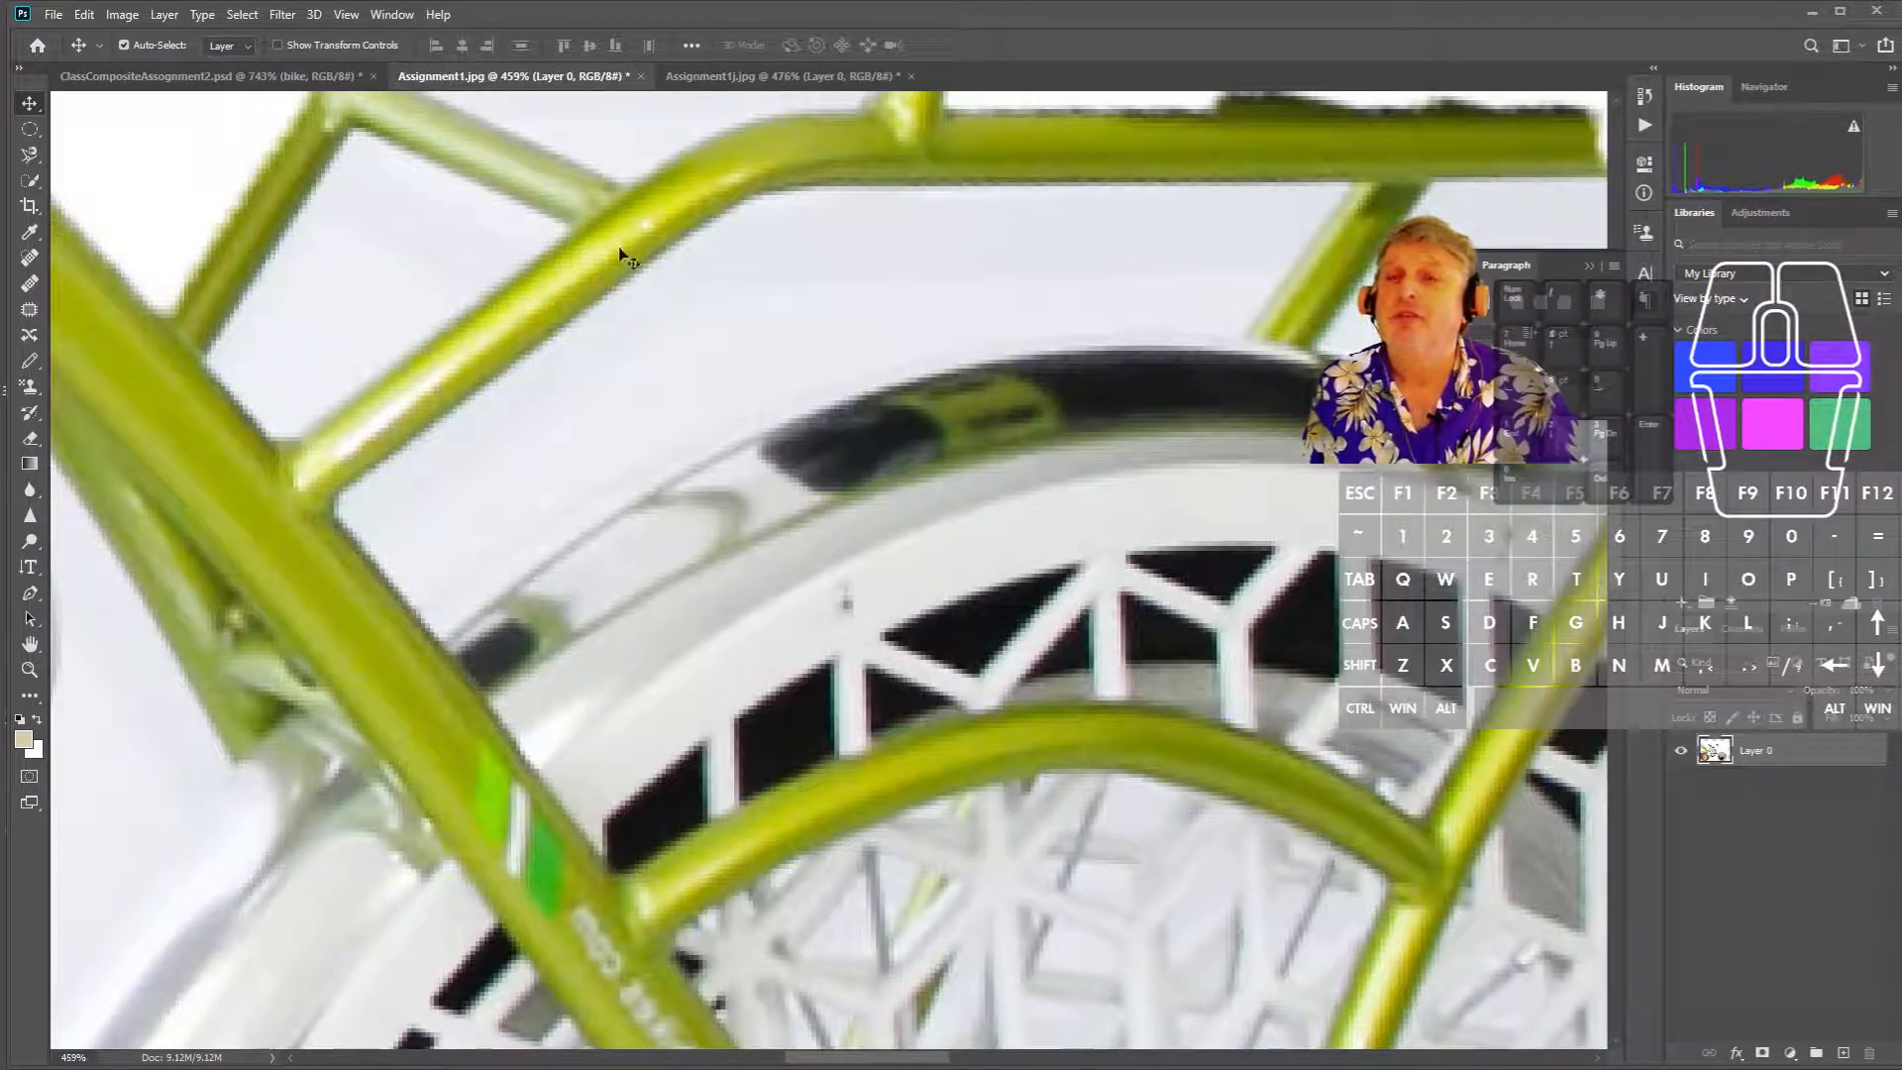
click(208, 76)
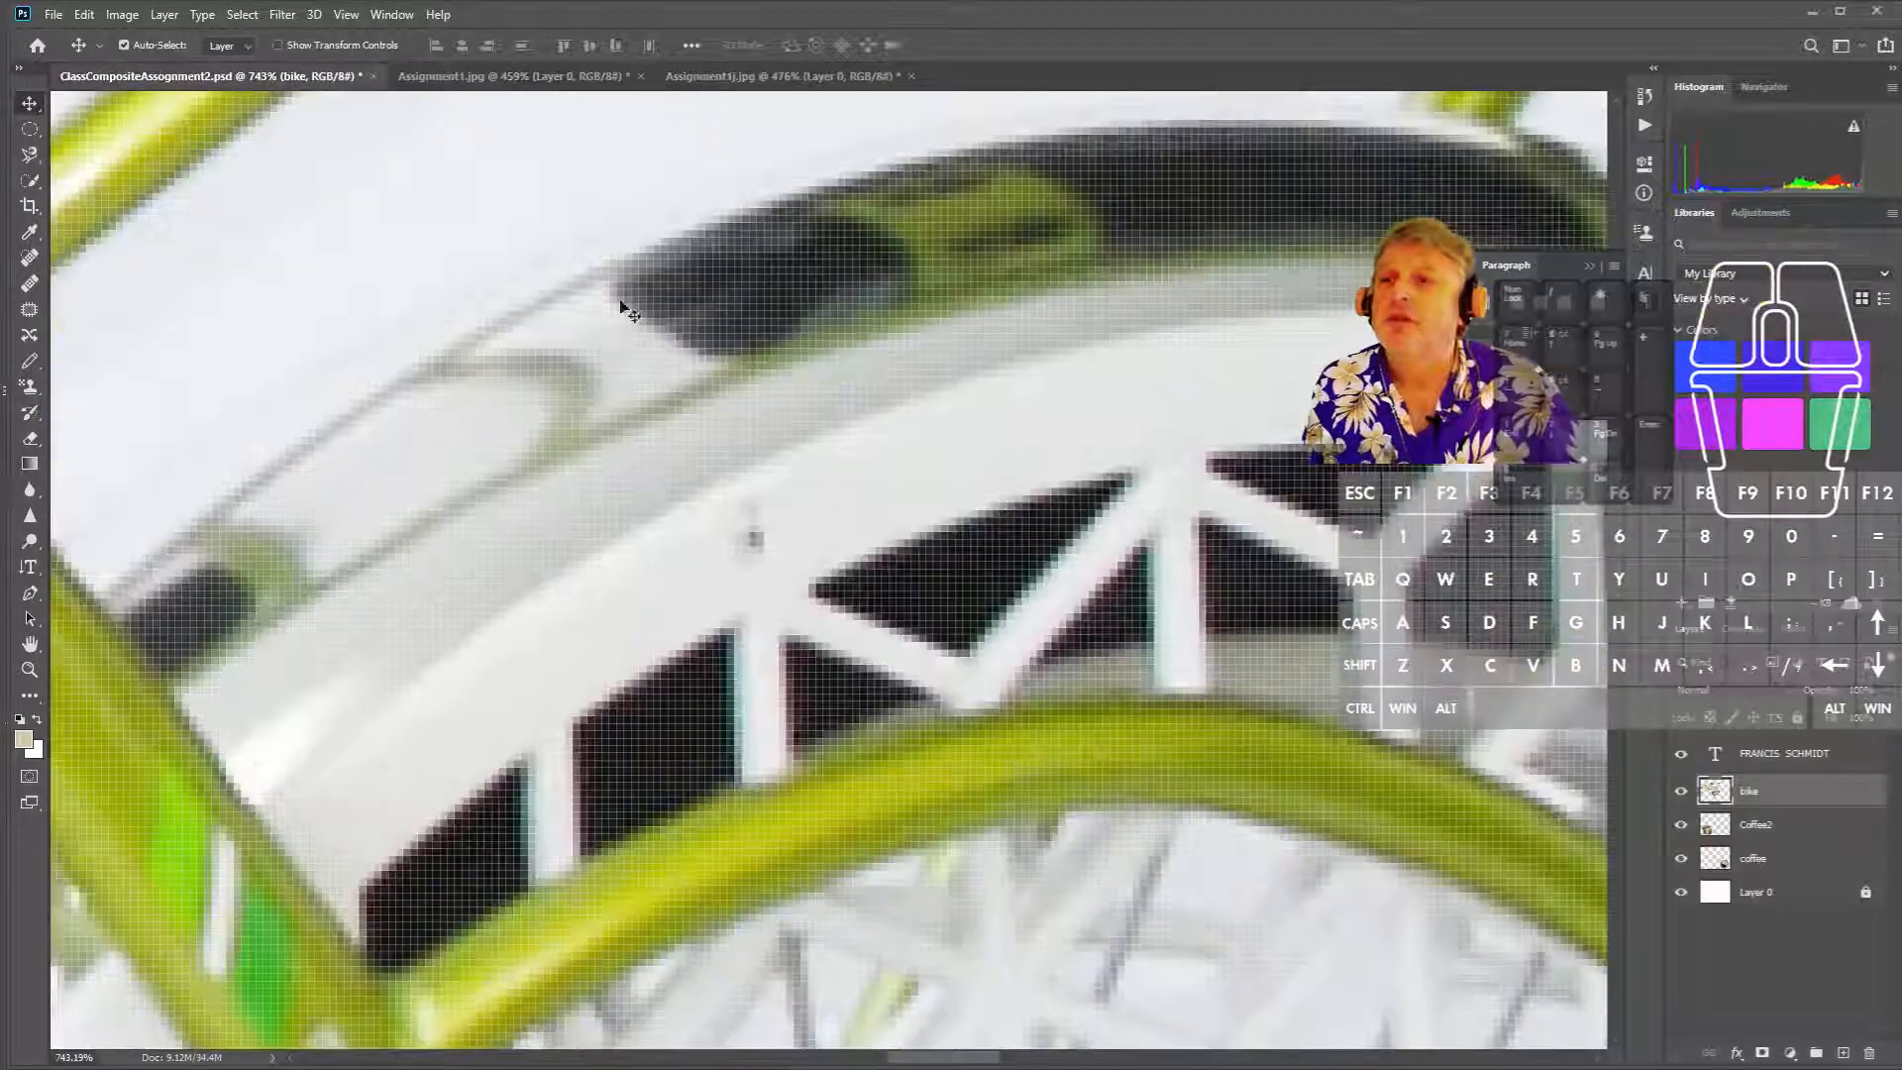
scroll(706, 348, down, 4)
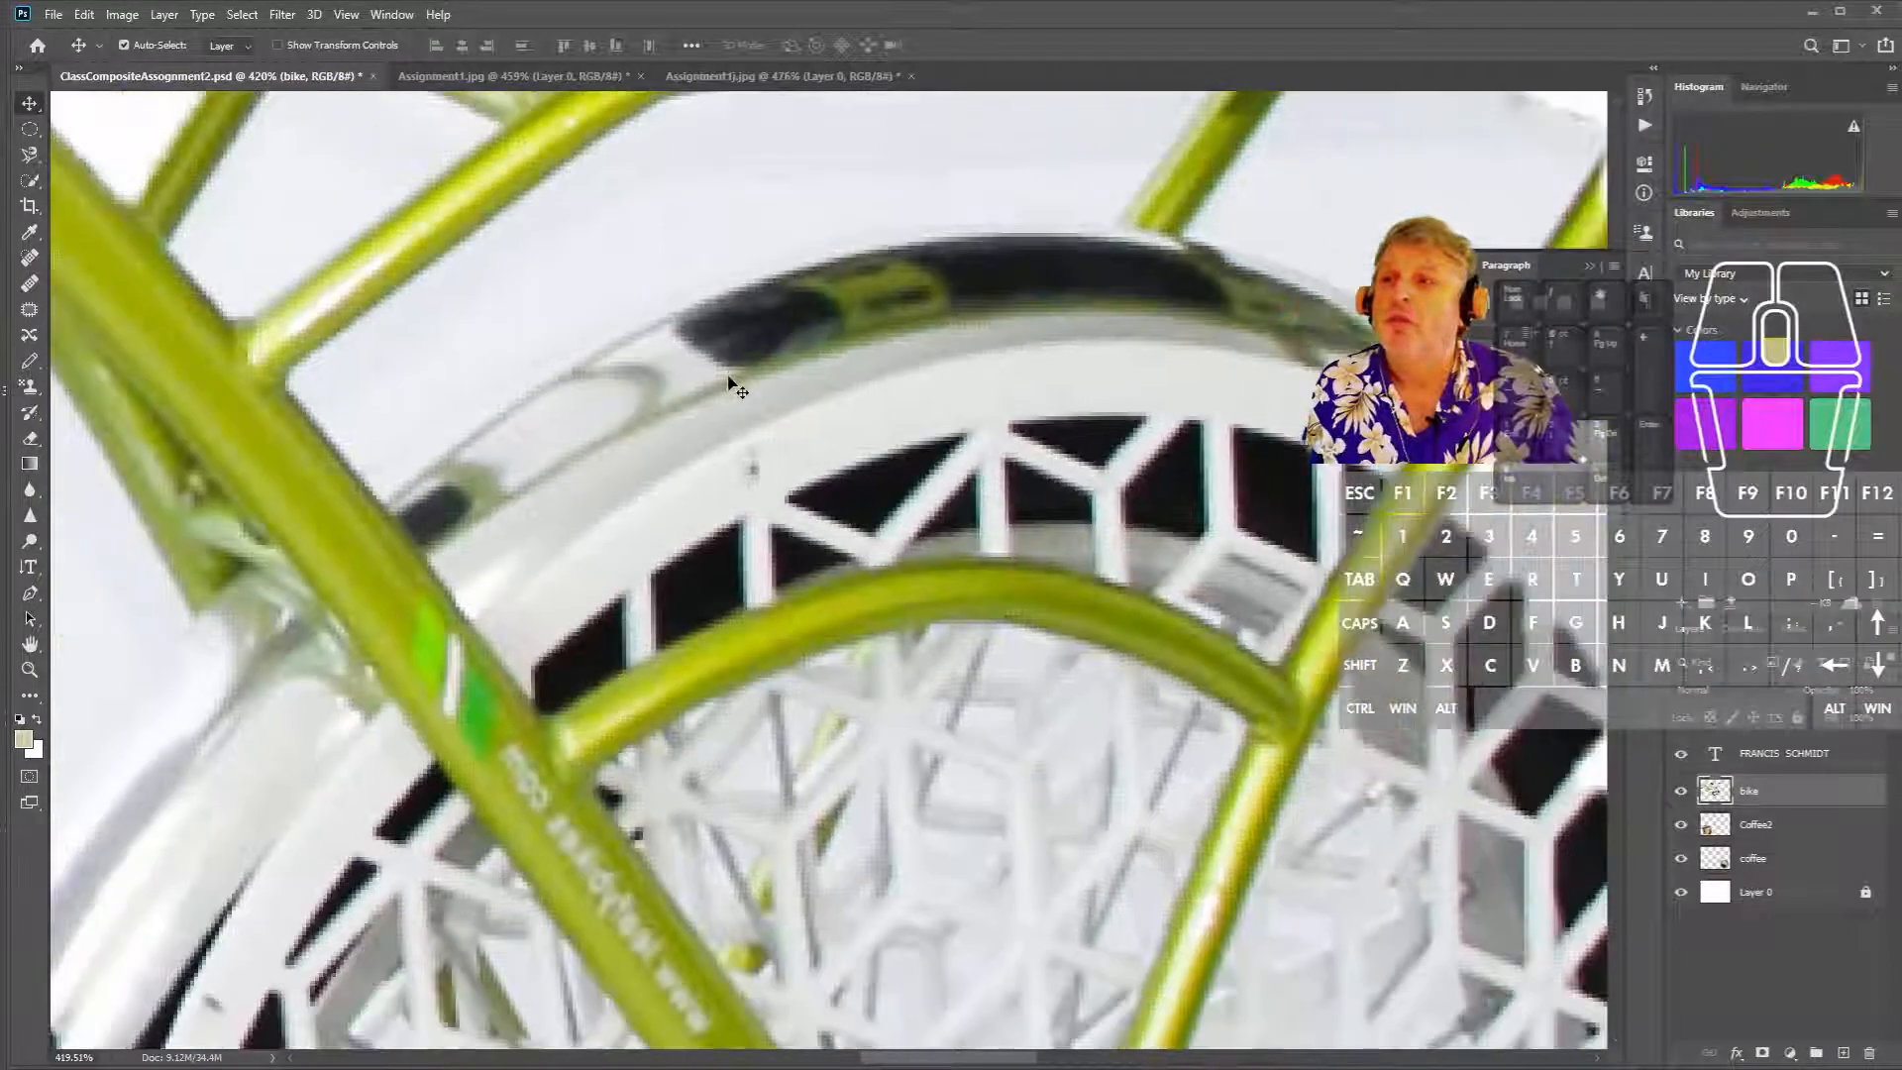
drag(696, 358, 646, 463)
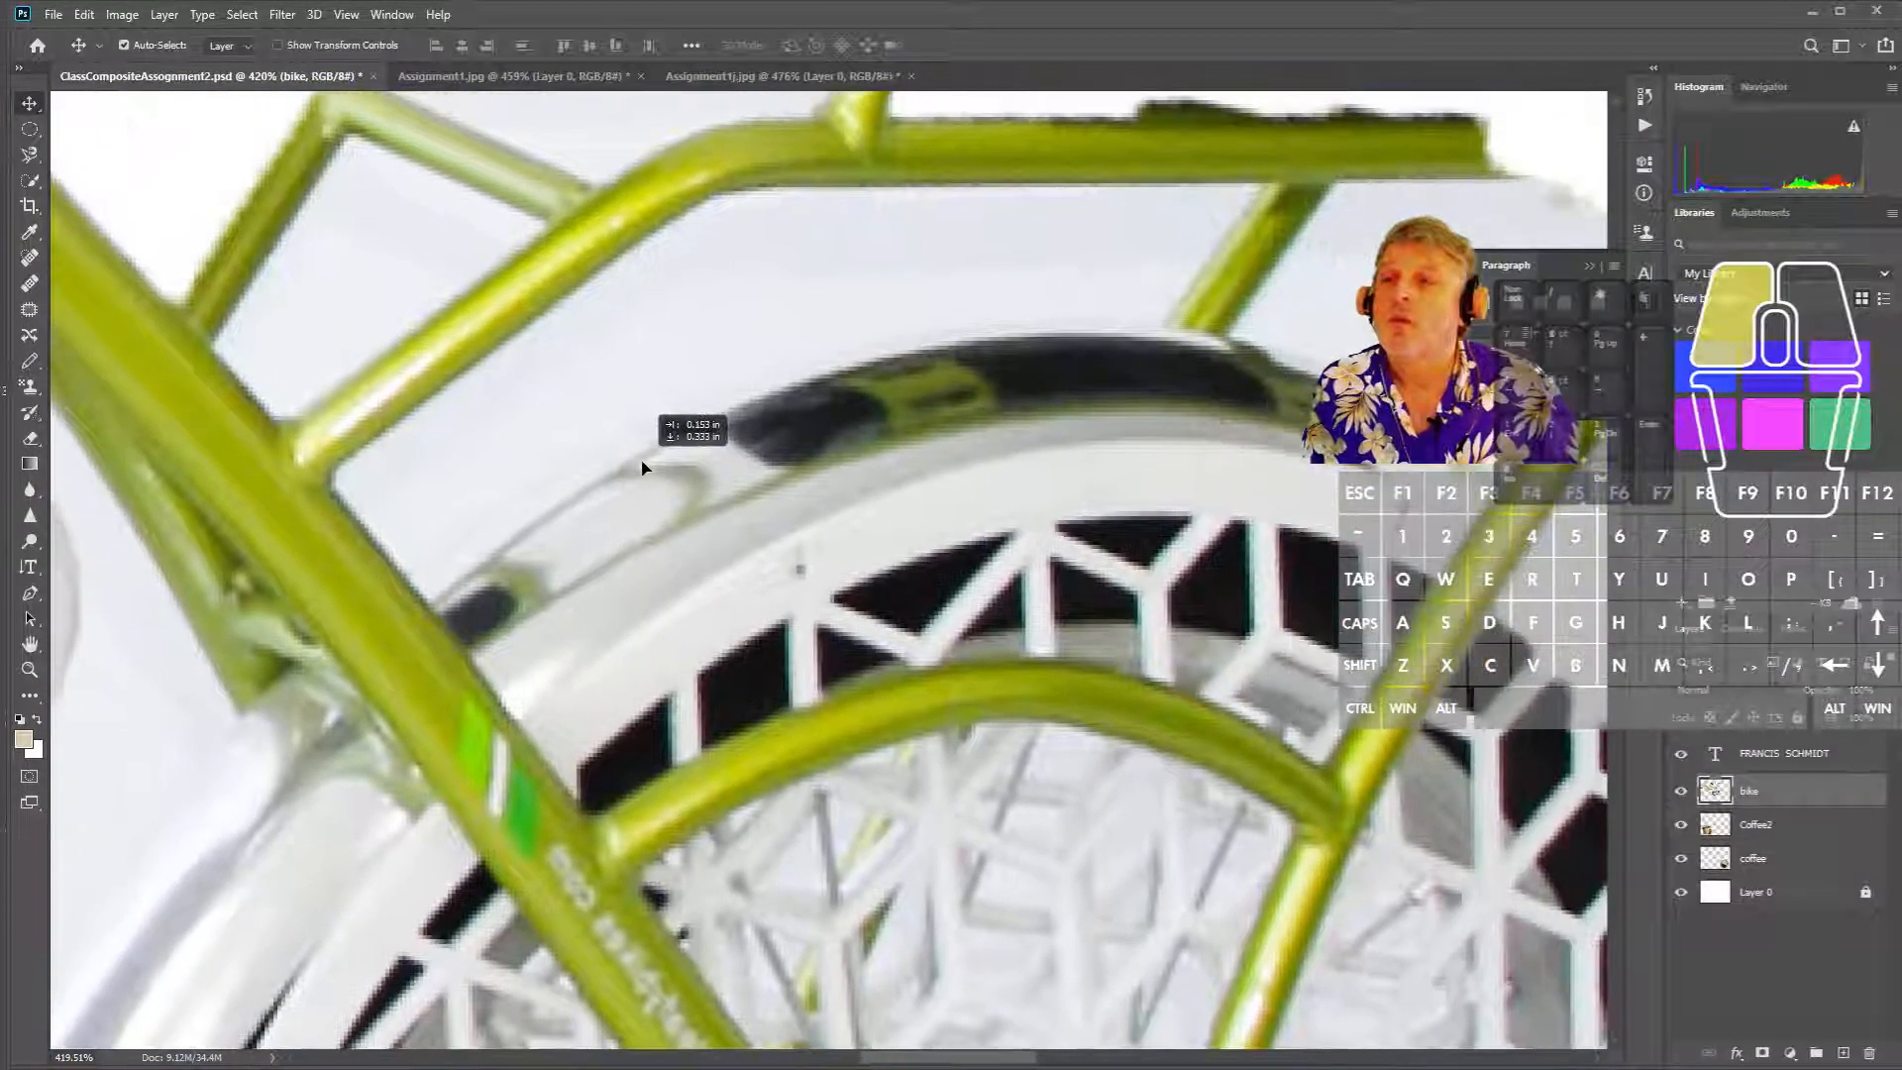
- Compare the two JPEG versions again, shifting Assignment1j.jpg and zooming back out
click(515, 76)
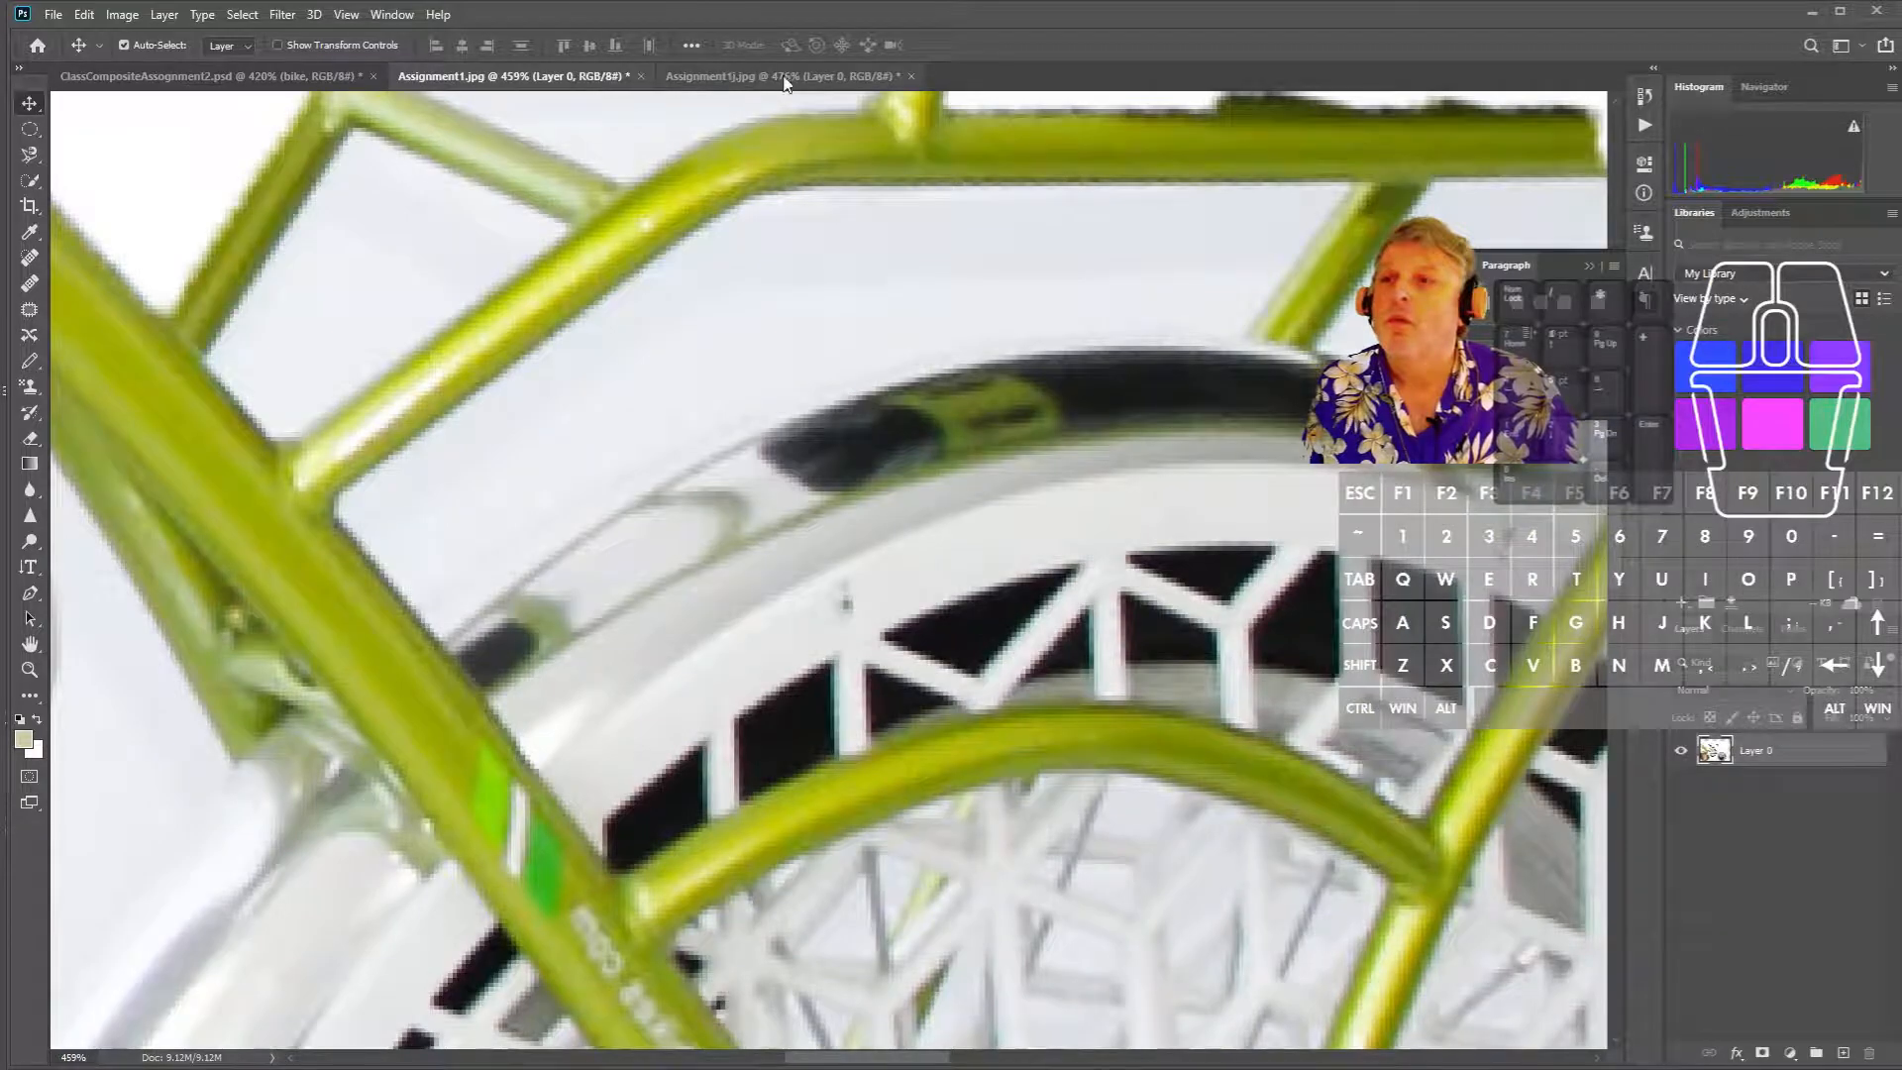
click(783, 77)
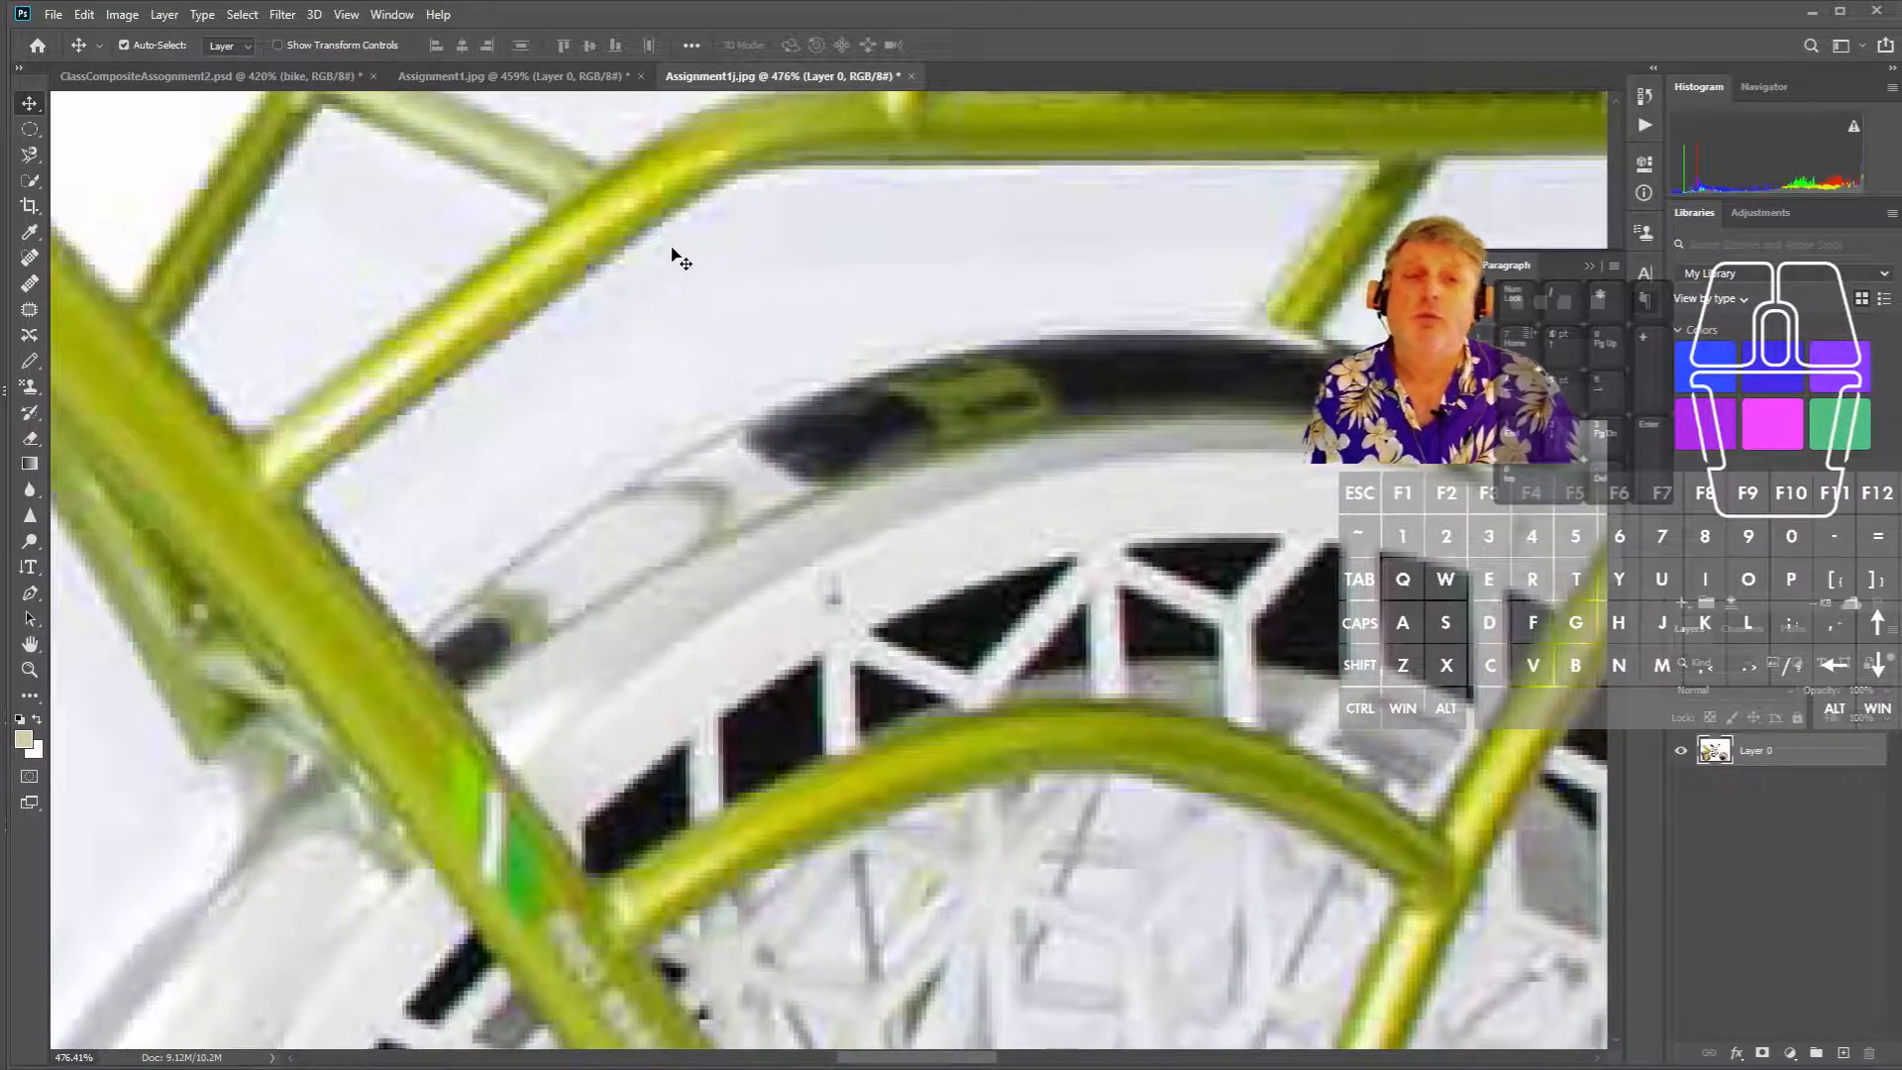
scroll(837, 335, down, 5)
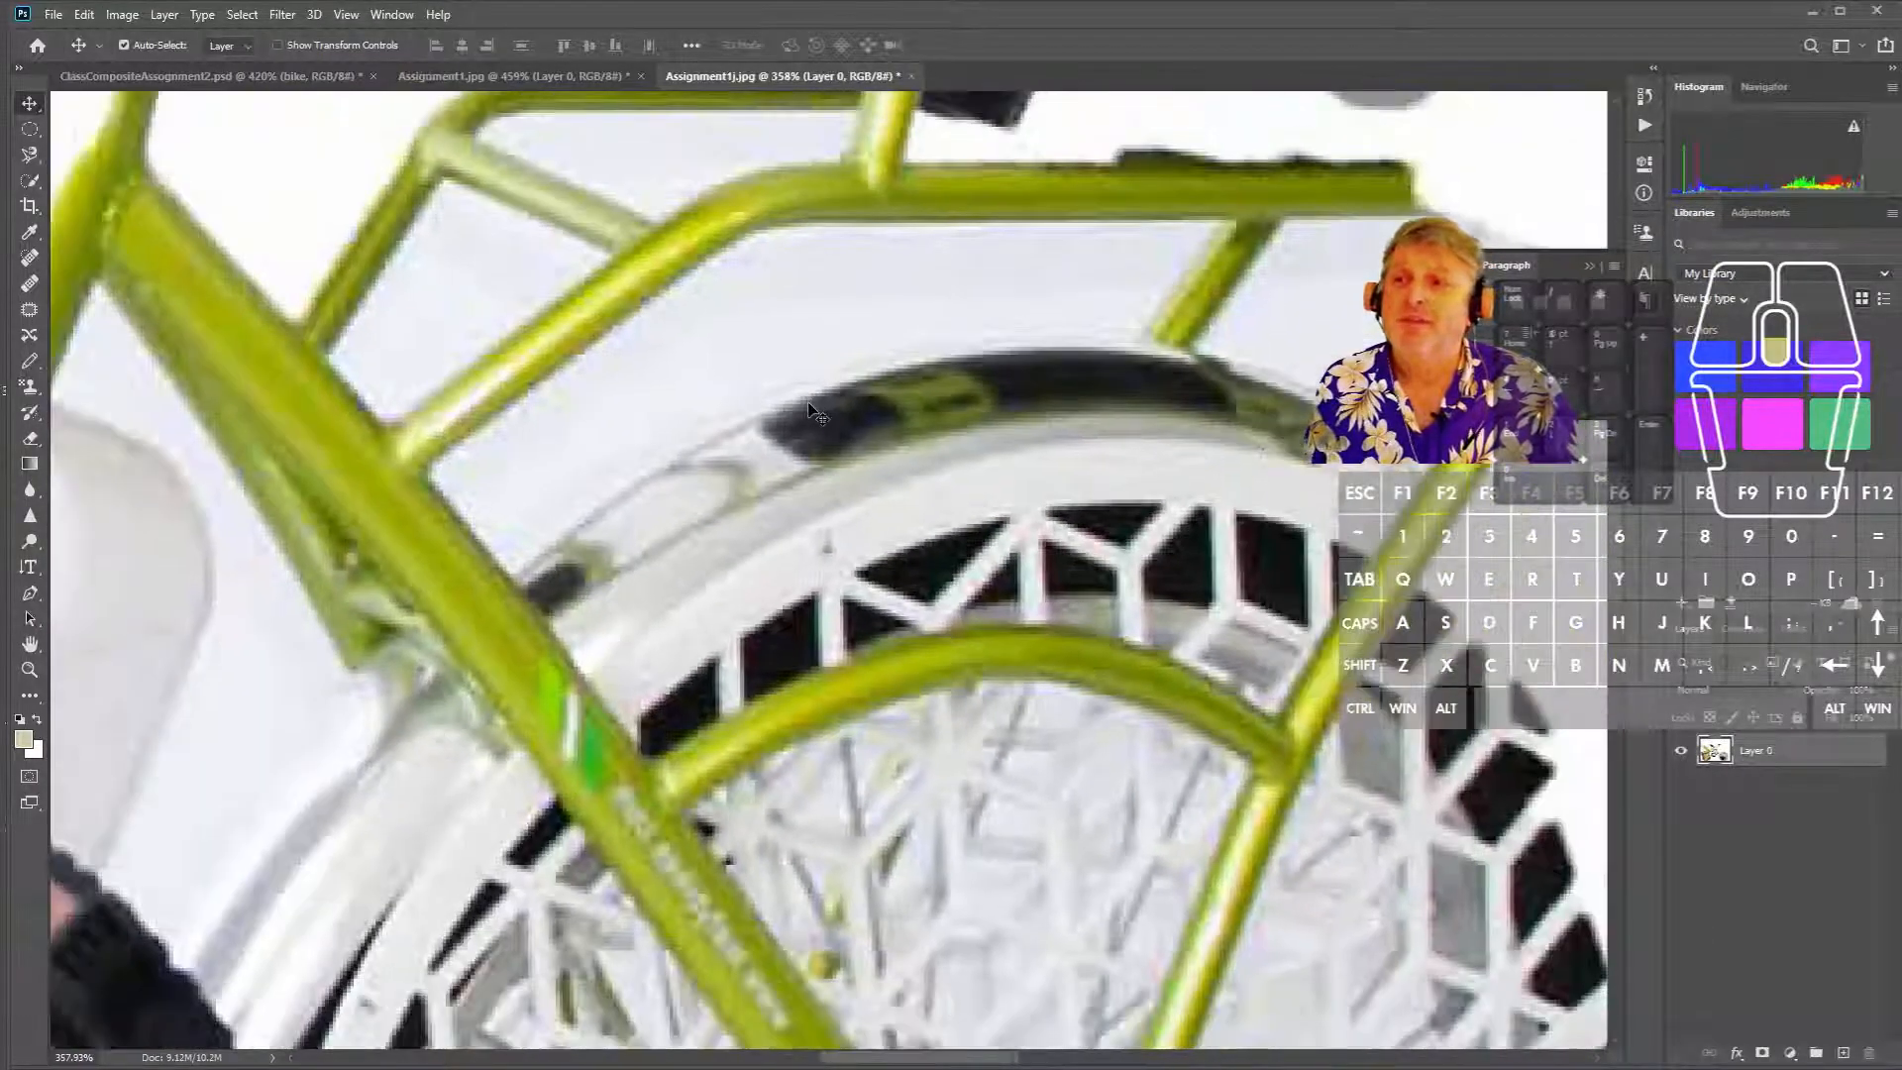
scroll(803, 366, down, 3)
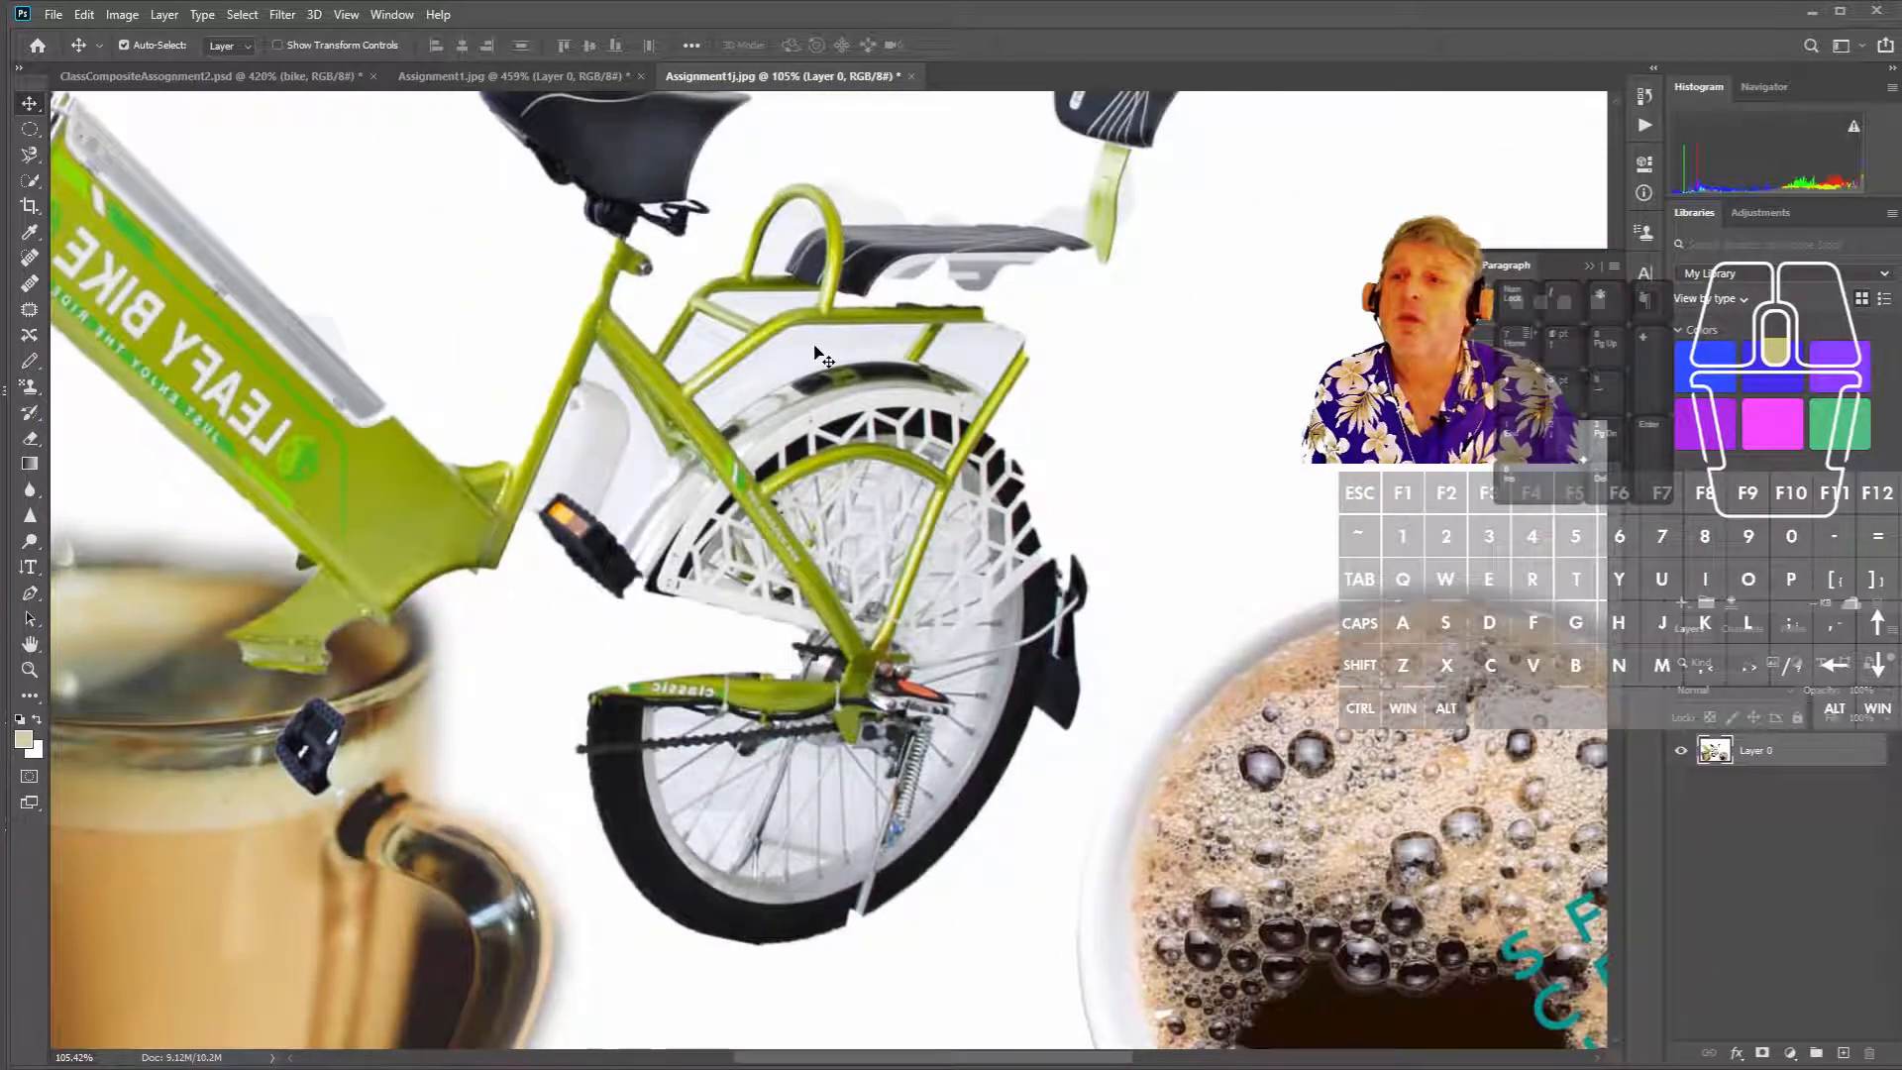
drag(710, 312, 823, 372)
click(552, 83)
scroll(713, 356, down, 5)
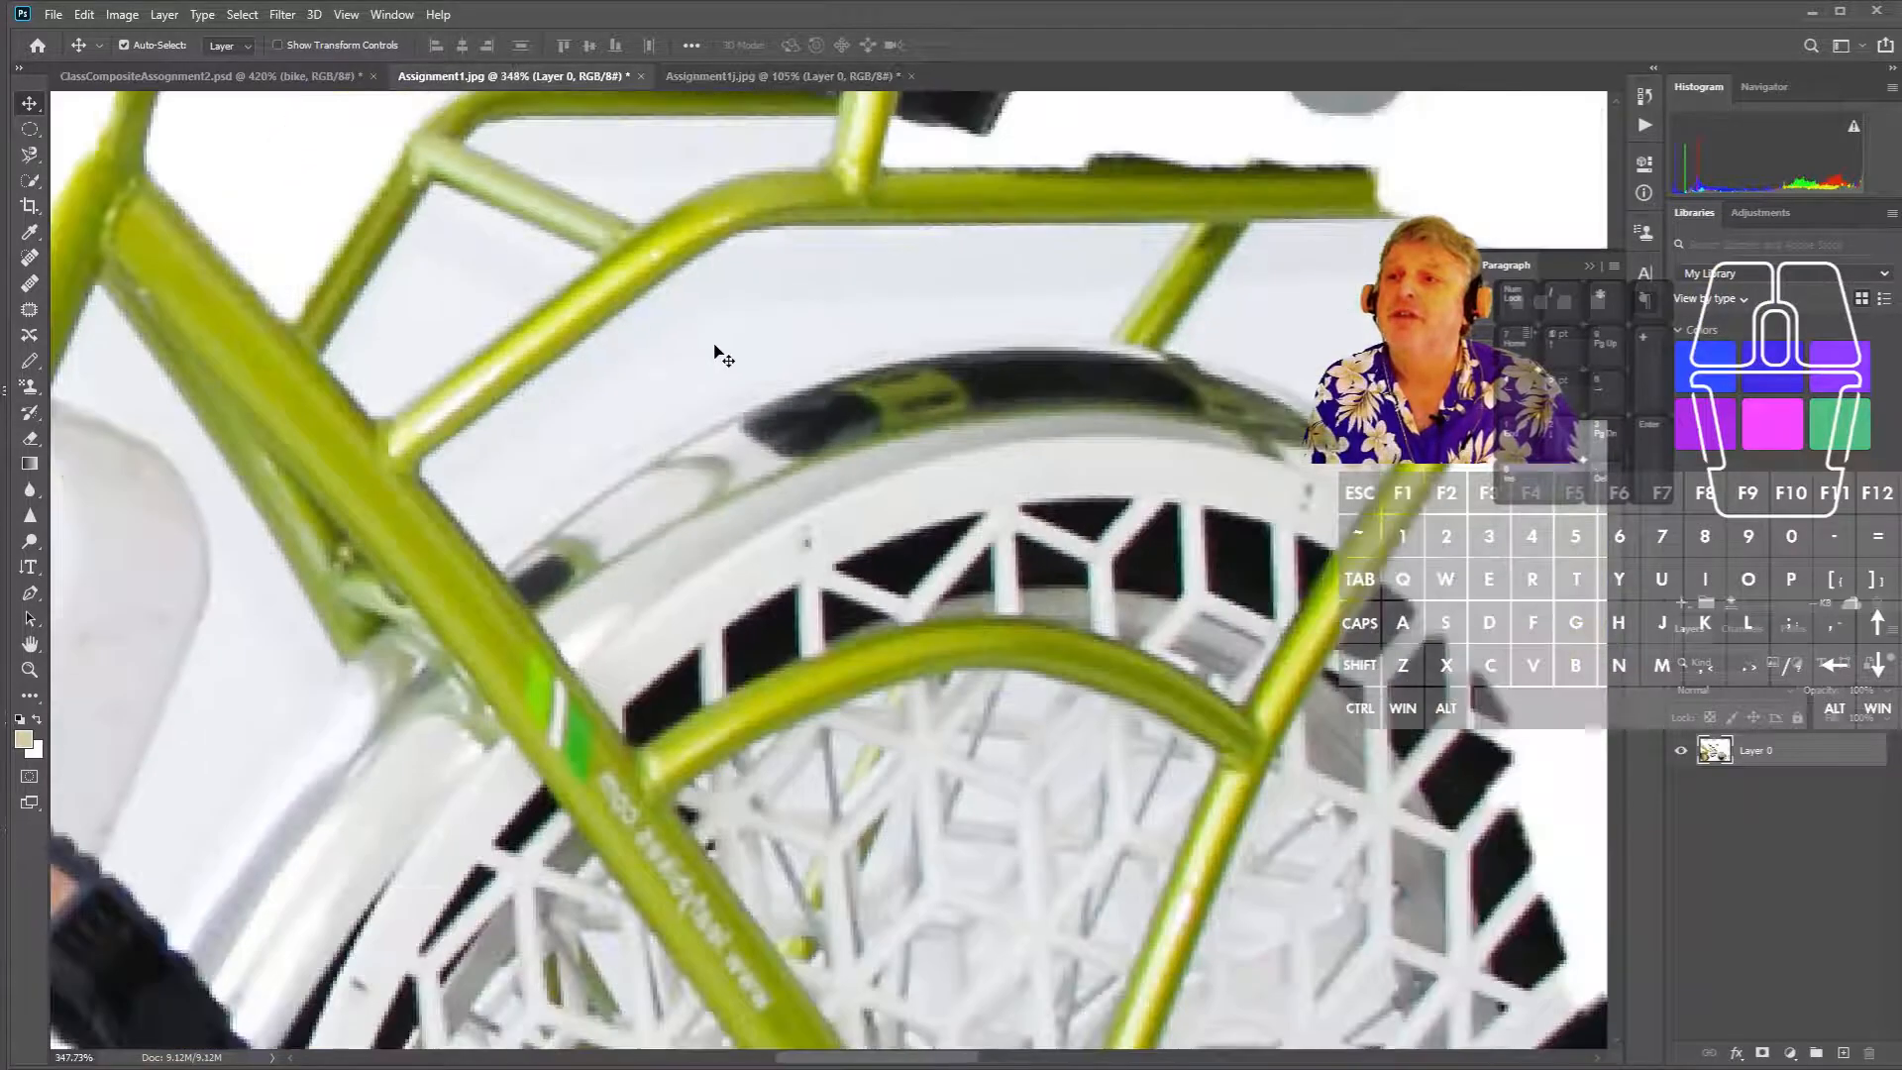
scroll(753, 363, down, 2)
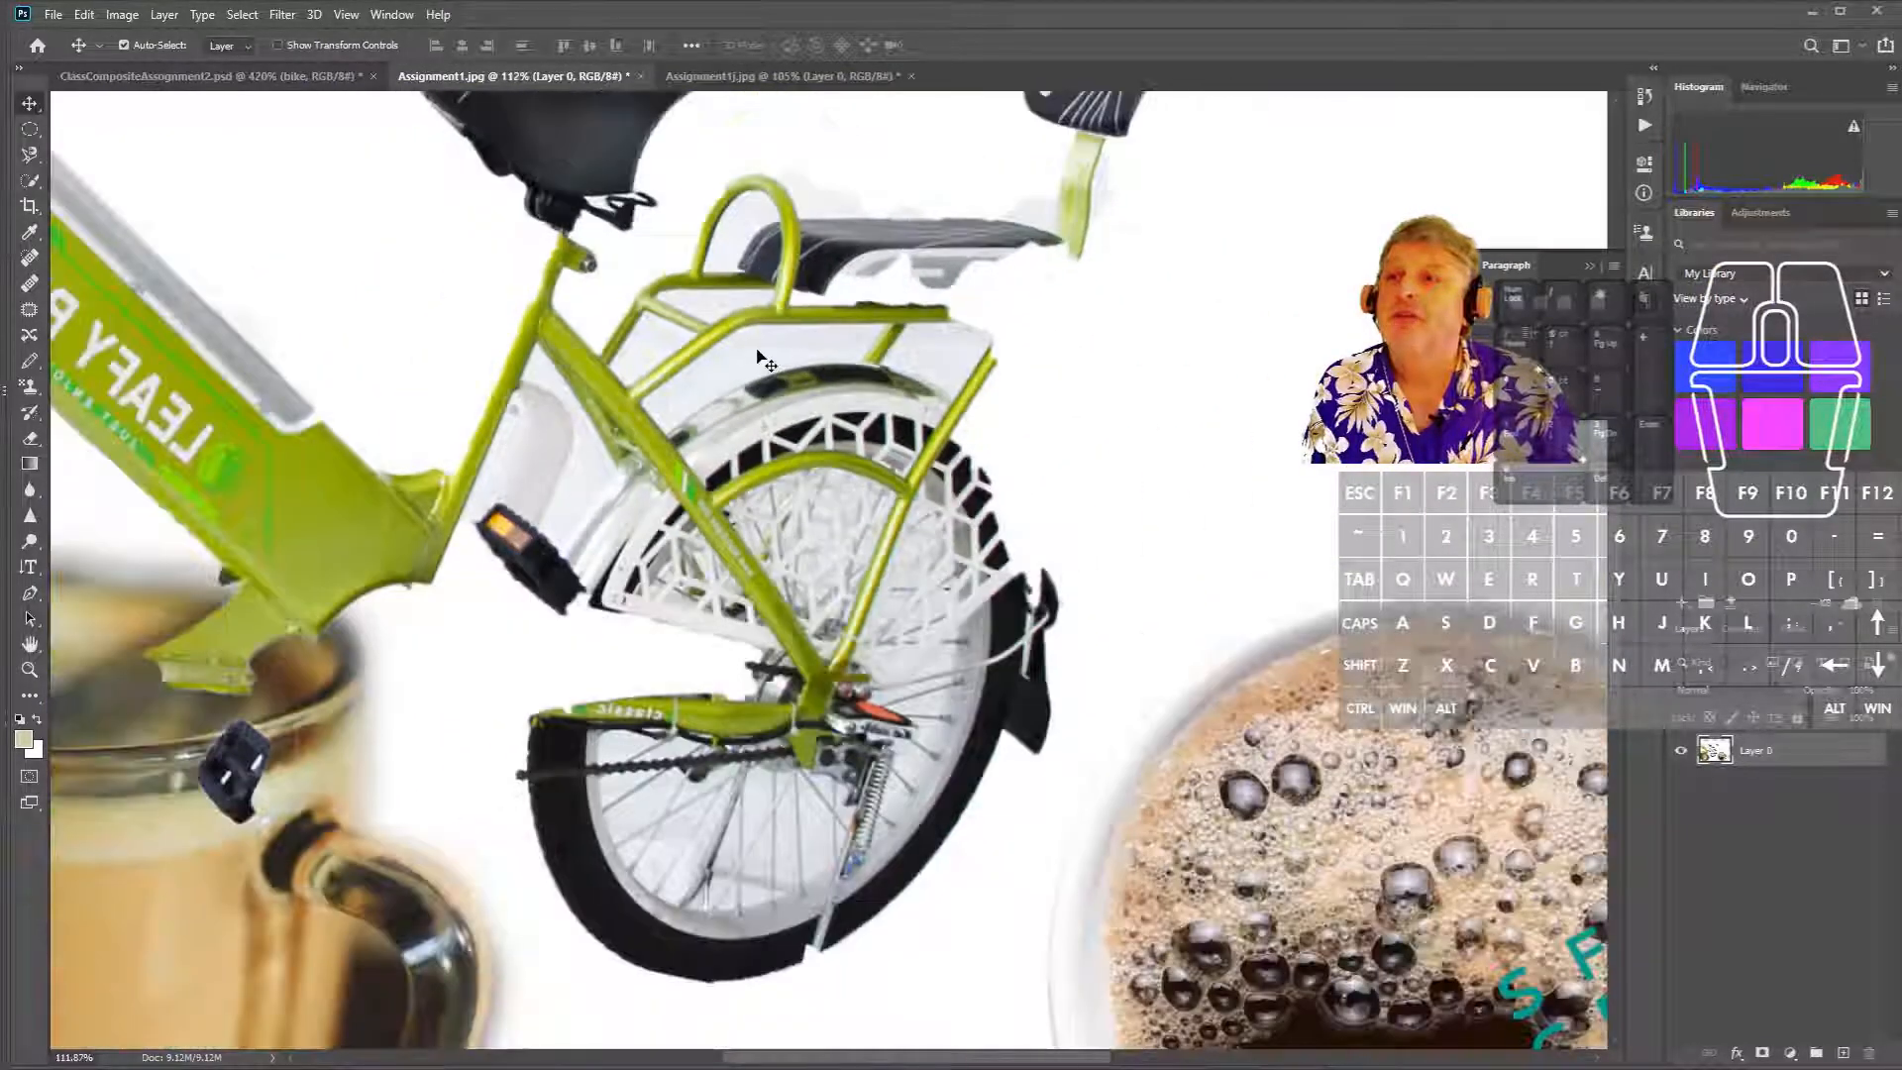
scroll(765, 361, down, 1)
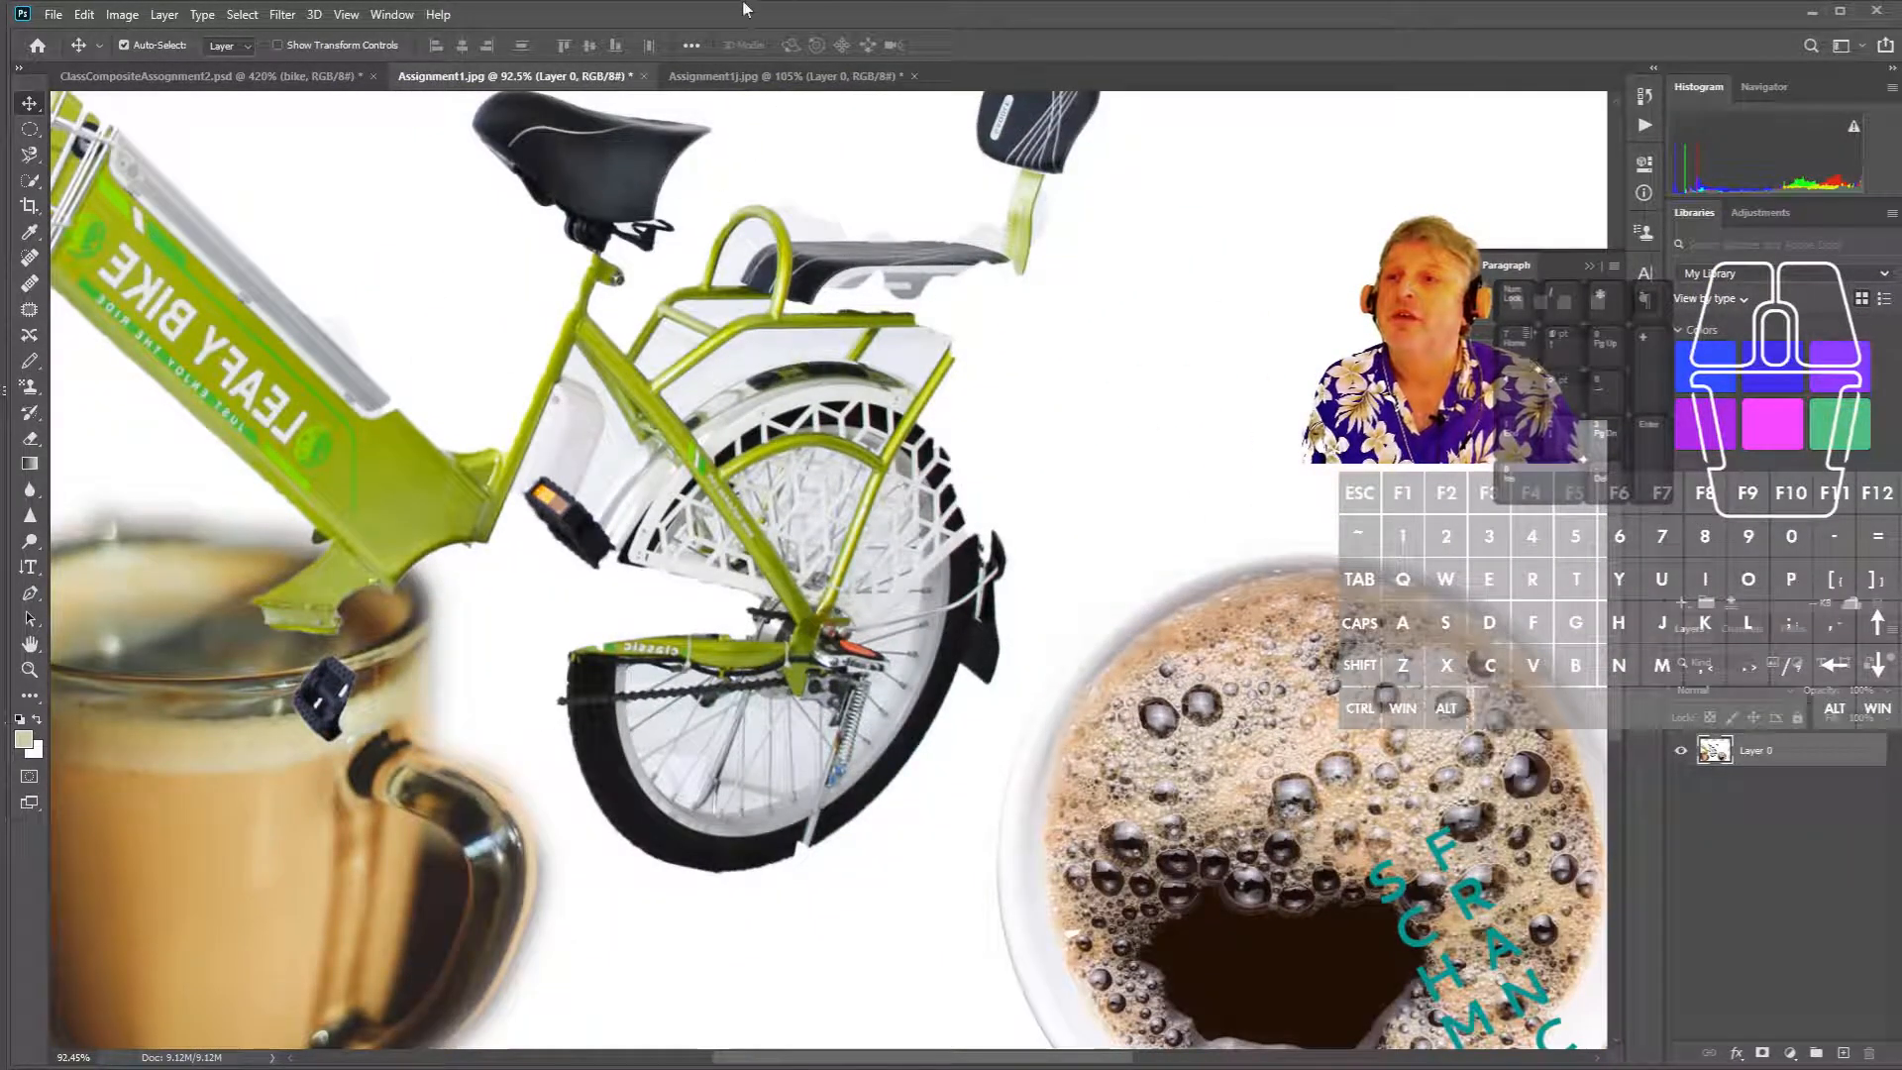
click(777, 77)
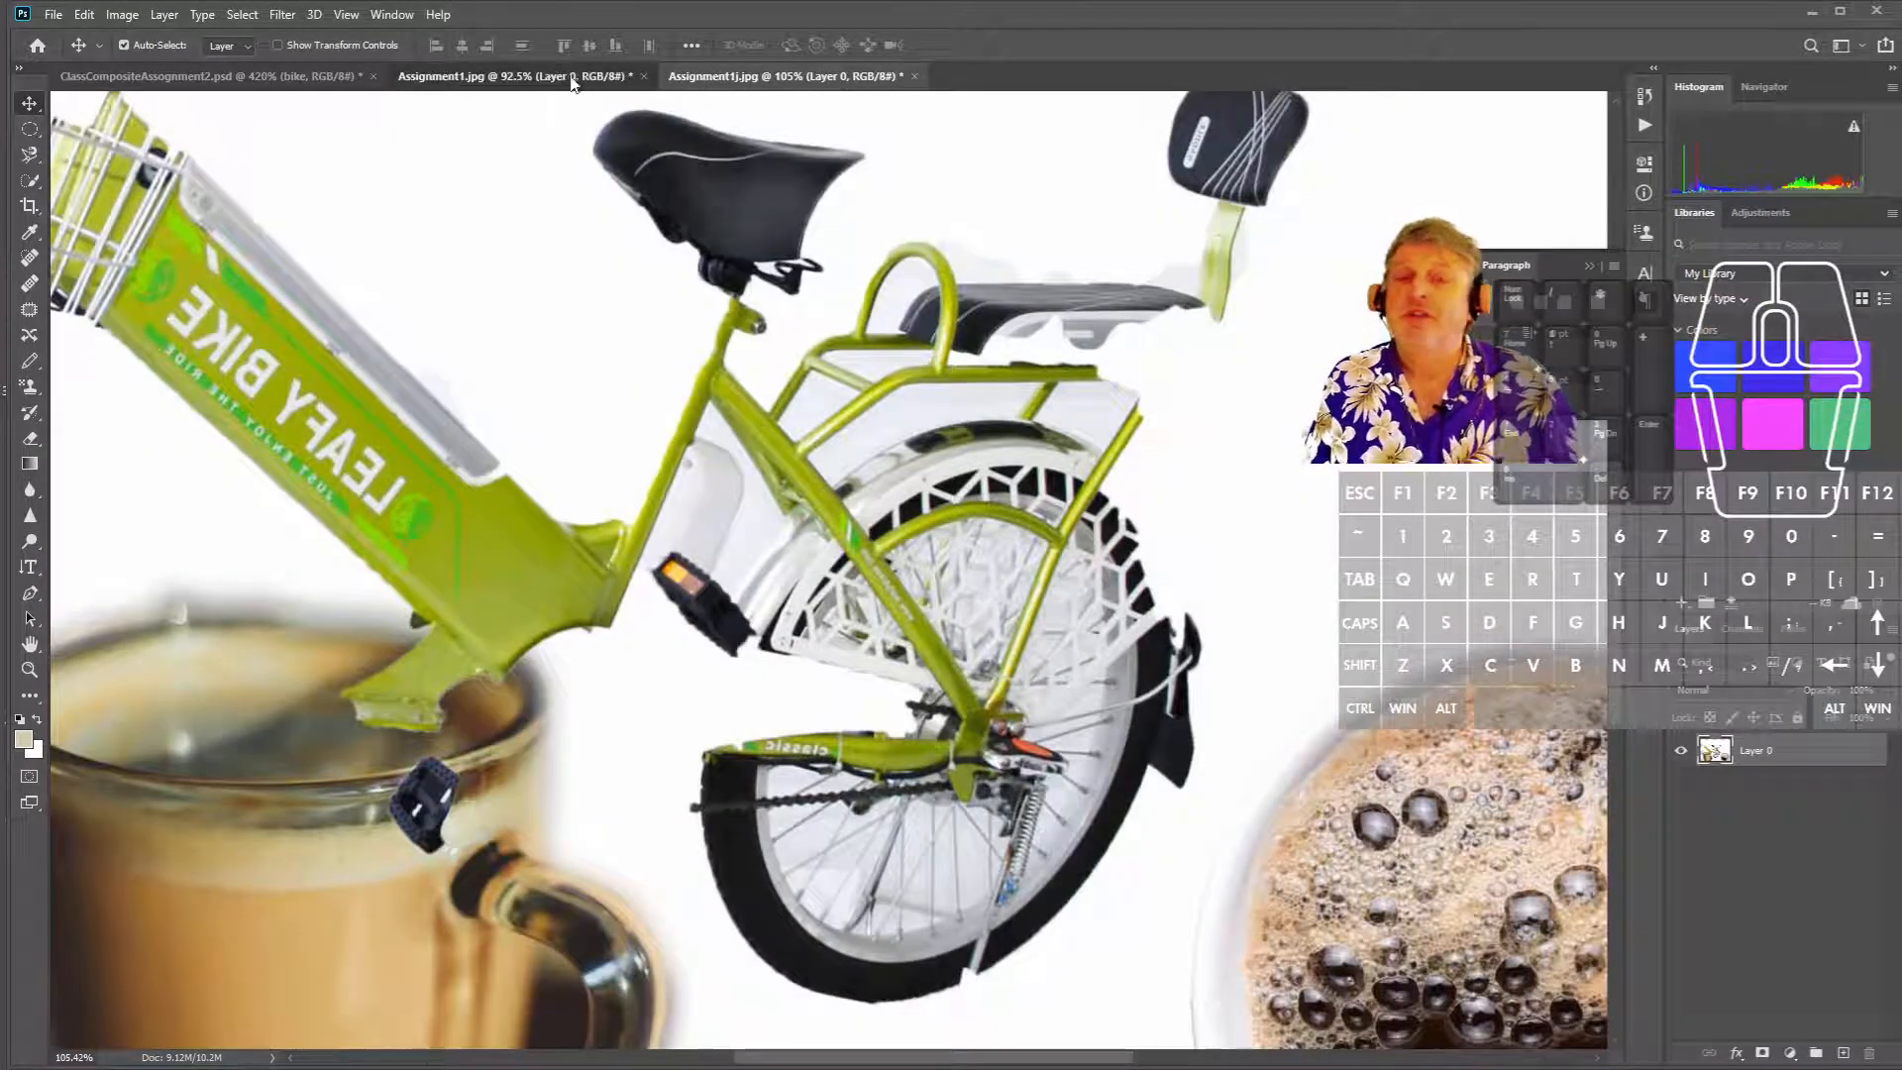
- Switch back to Assignment1.jpg to view its full mug, bike and cup composite
click(550, 82)
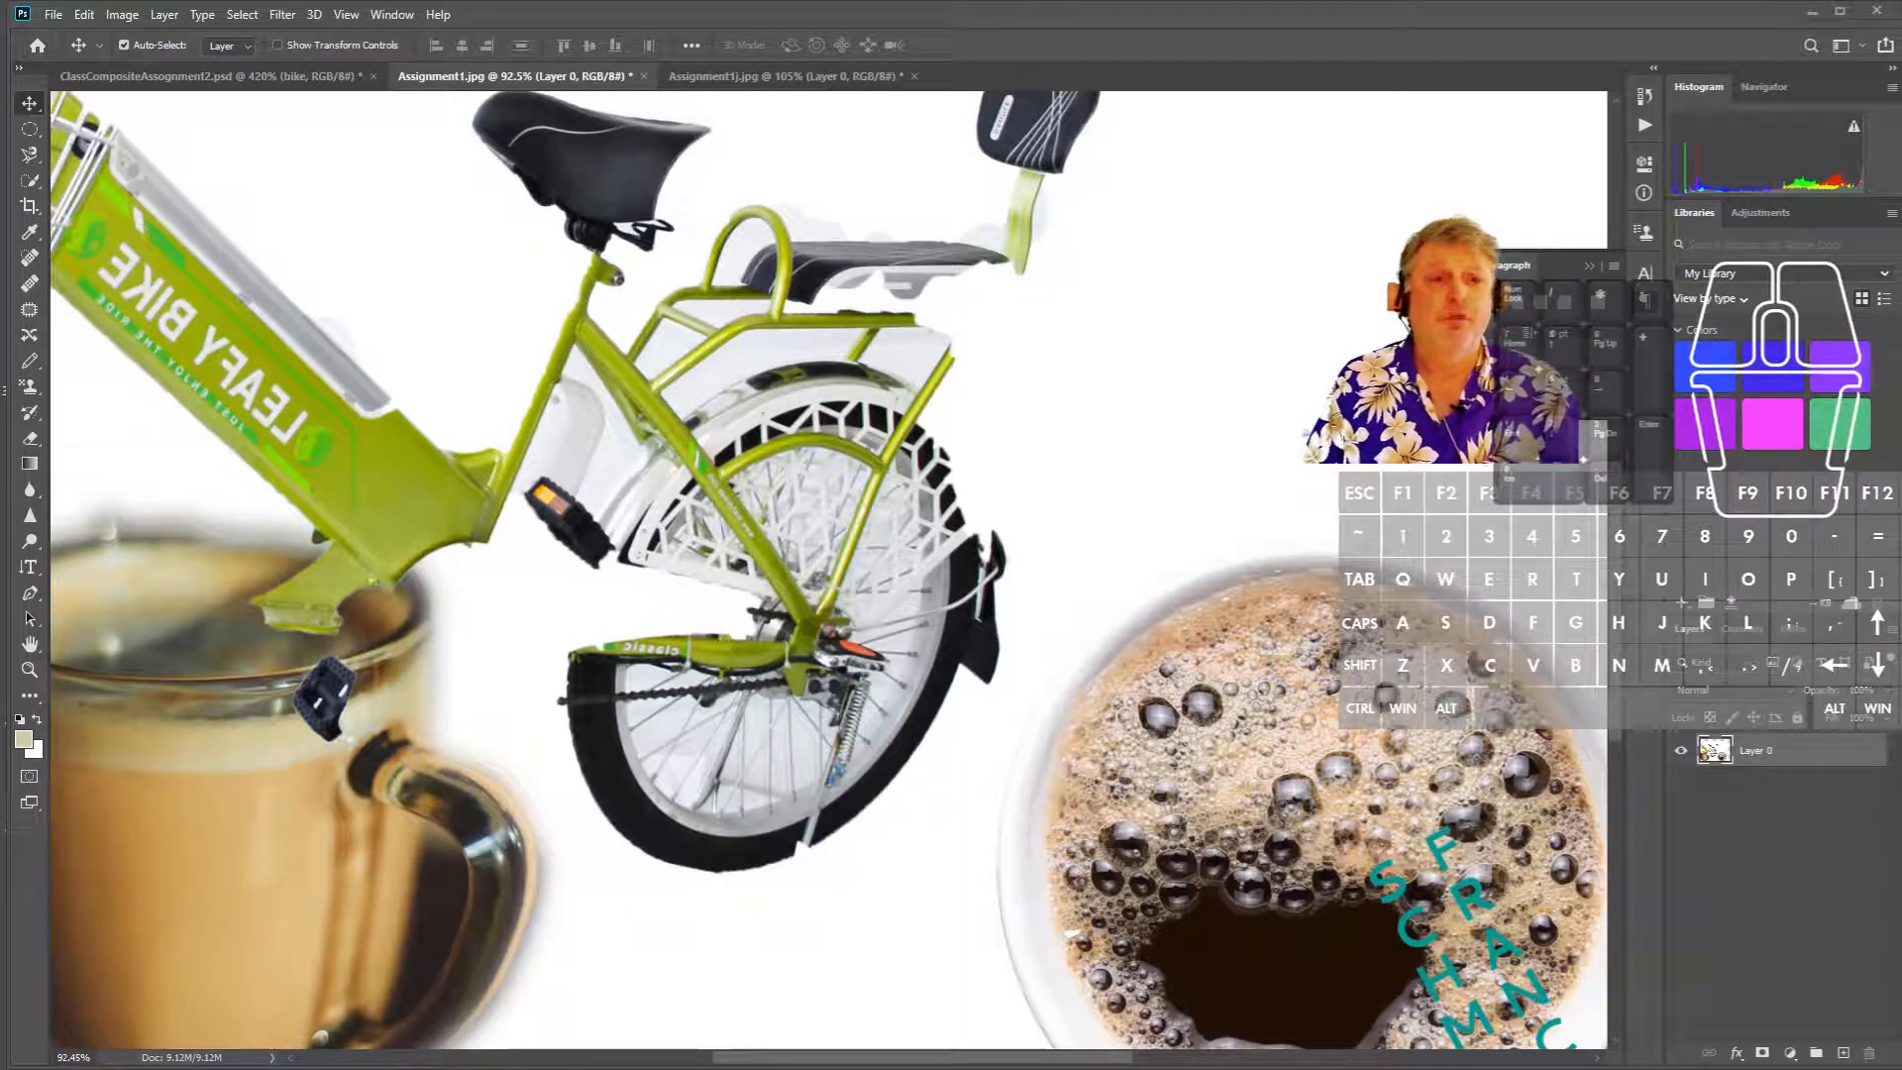
click(242, 296)
click(241, 296)
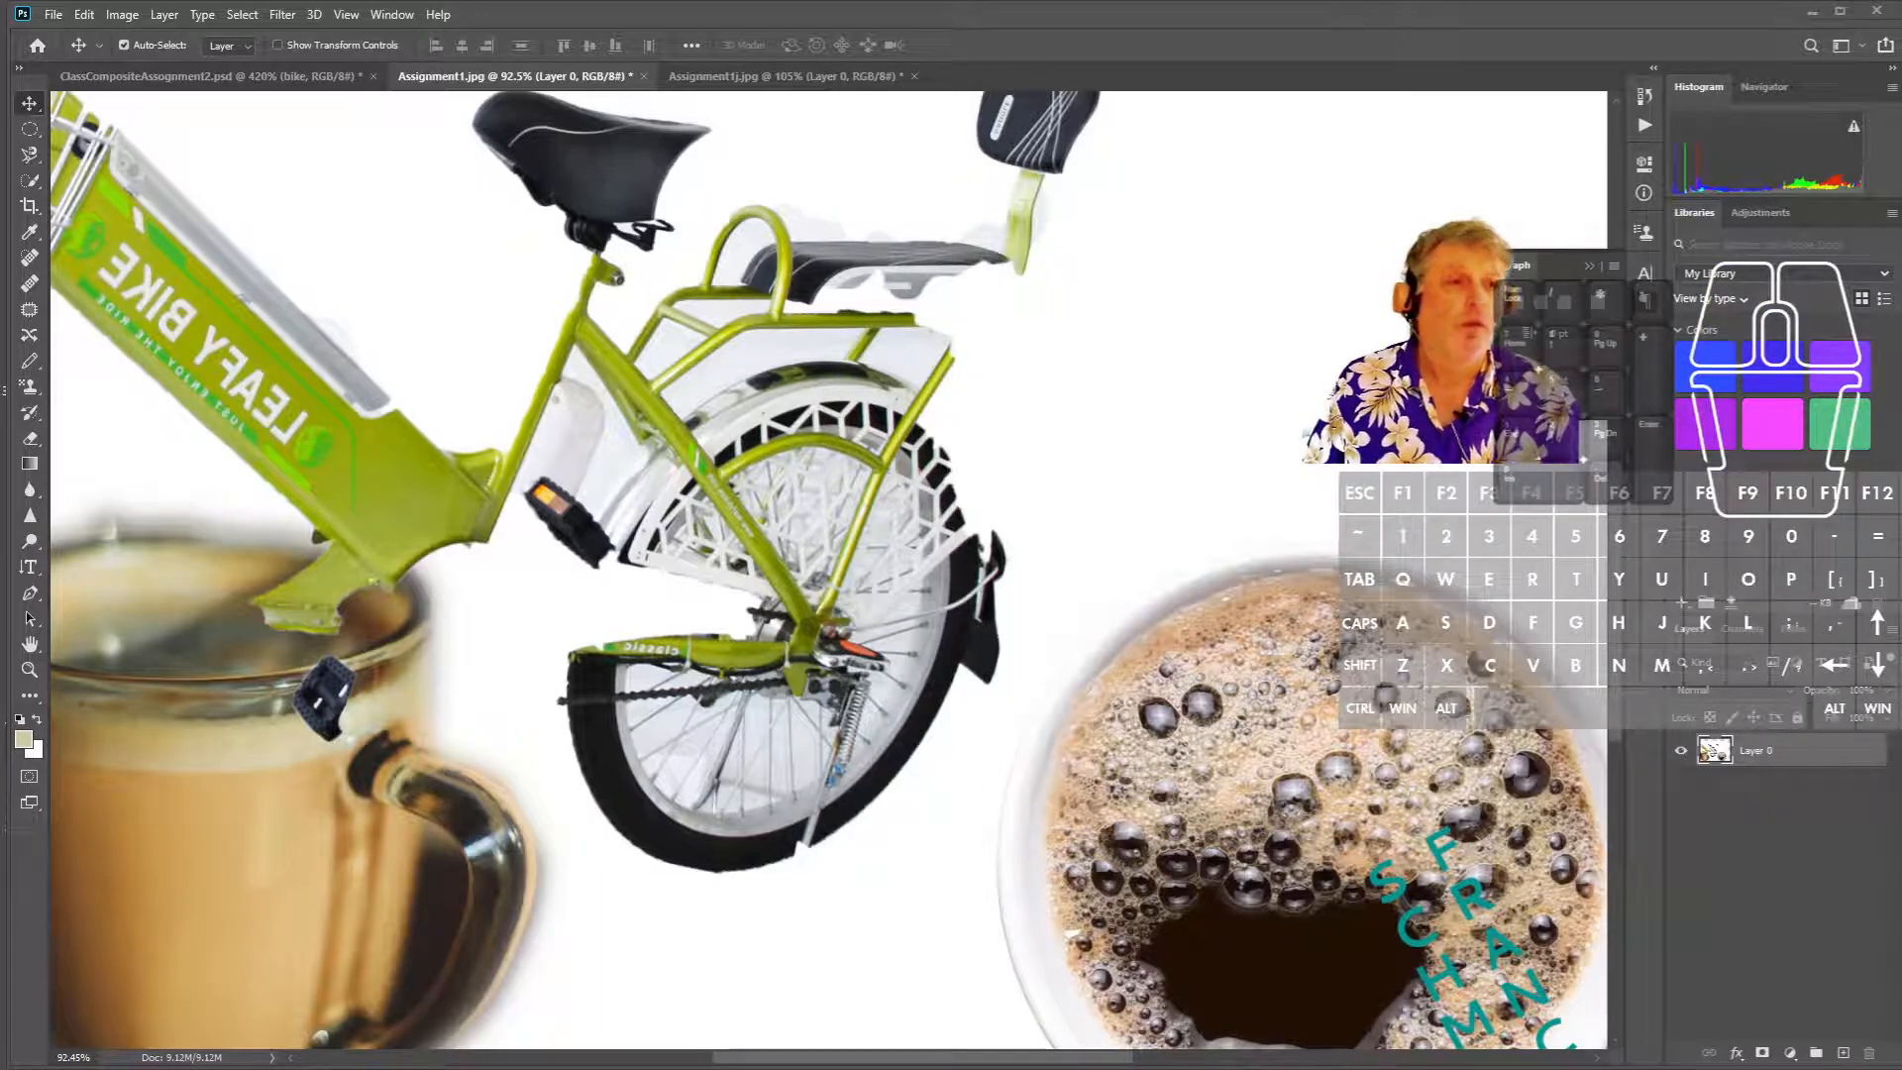